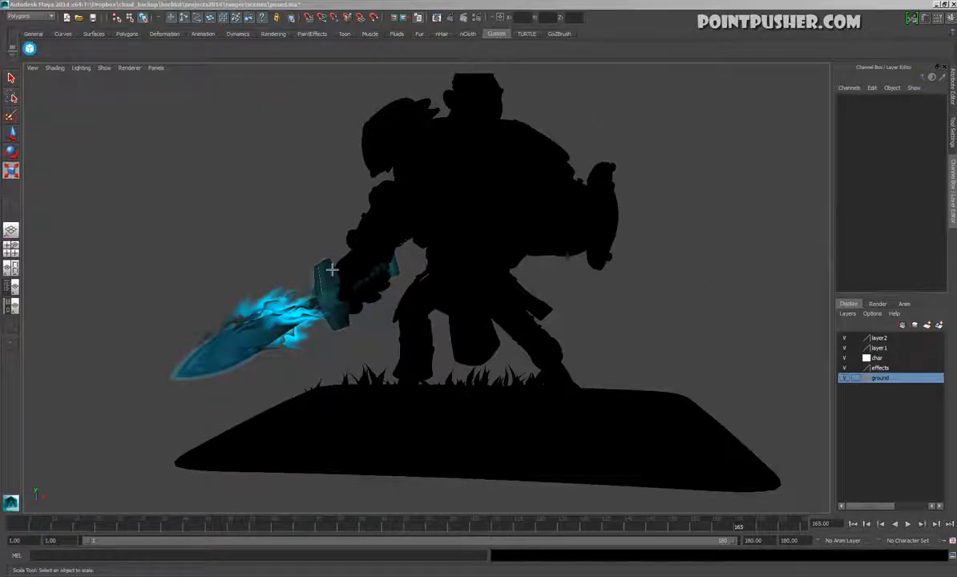
Inspect the glowing sword's flame effect by selecting planes pPlane12 and pPlane16 in turn, then clear the selection
alt+drag(331, 271, 490, 323)
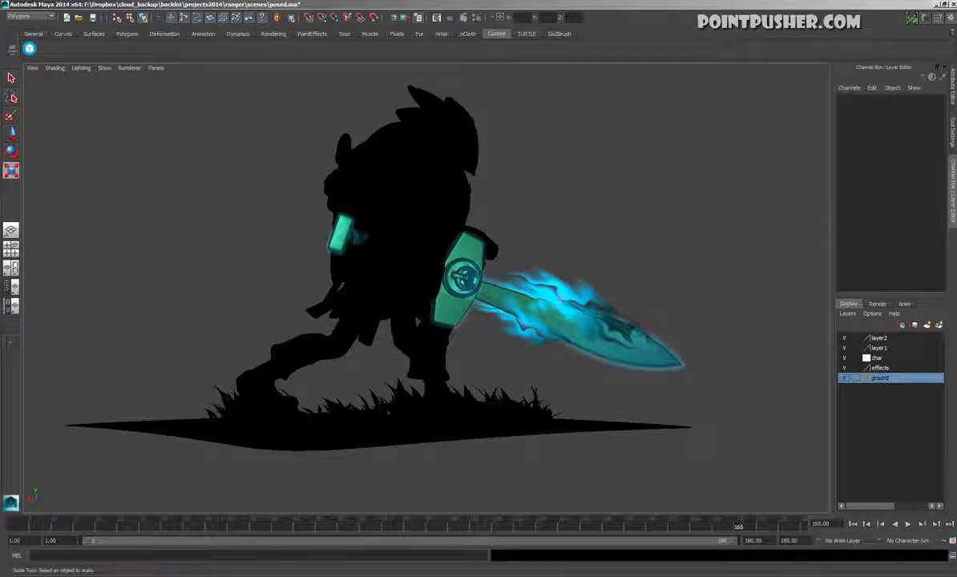
click(507, 276)
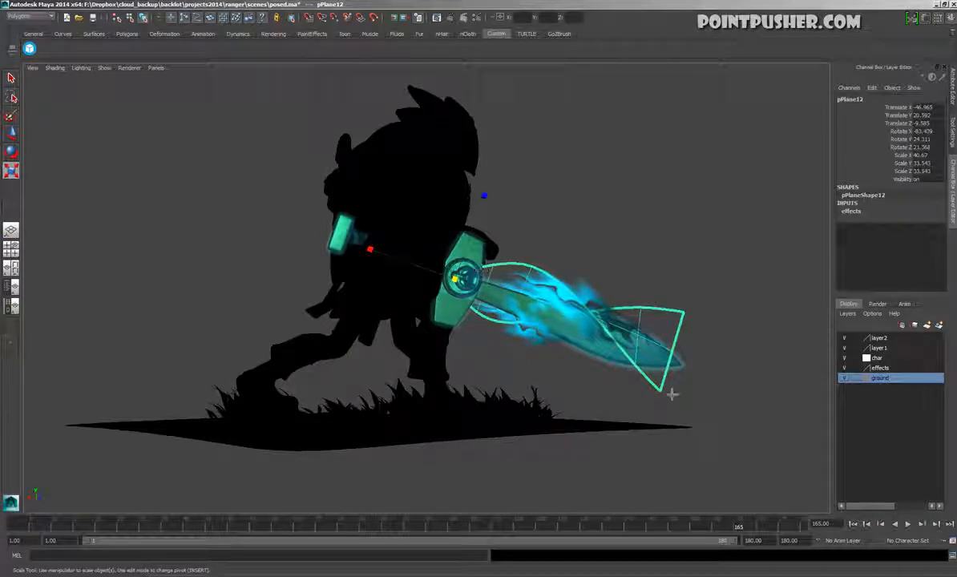
click(601, 287)
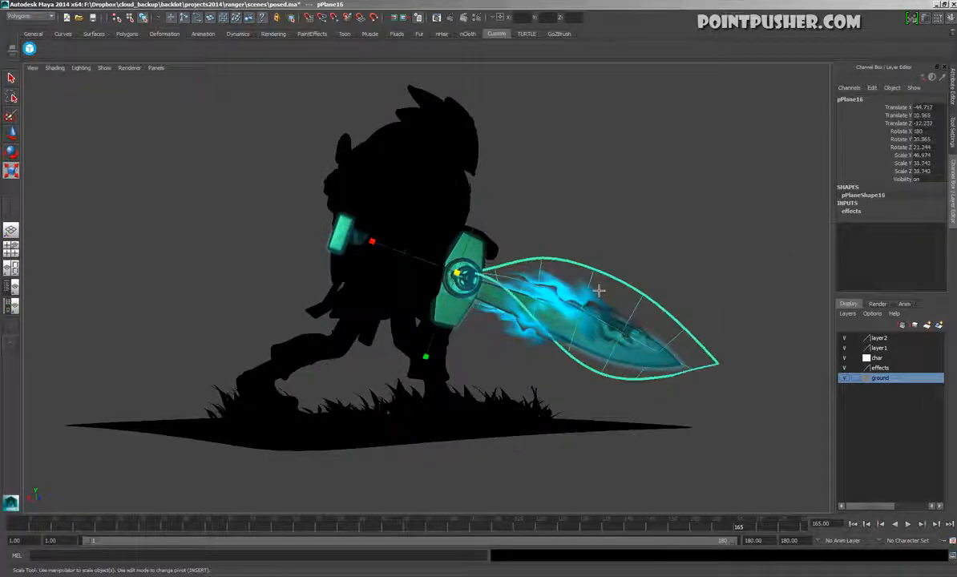
click(671, 208)
alt+drag(671, 207, 658, 306)
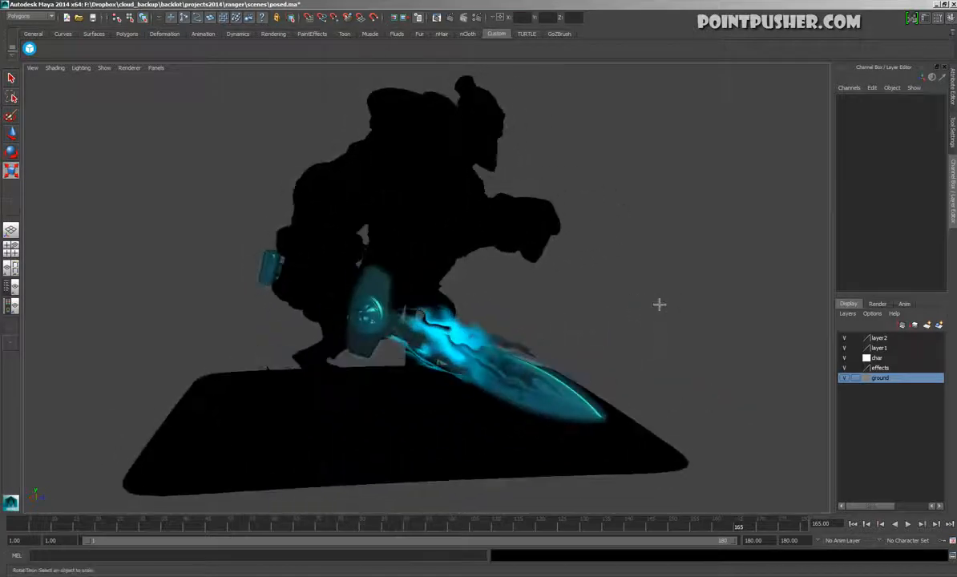
Play the animation and examine the sword's flame effect from several sides, then stop playback
key(alt+v)
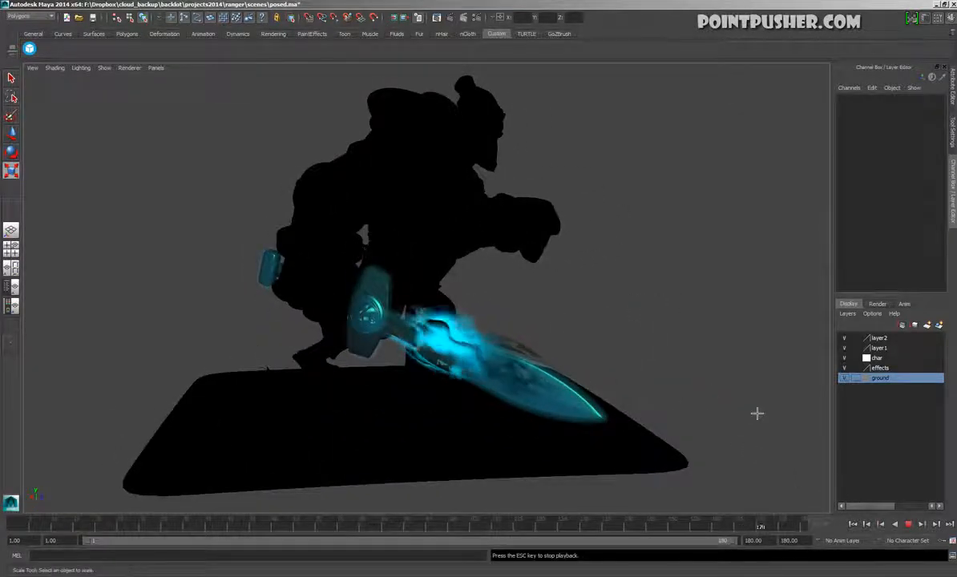
alt+drag(629, 380, 481, 321)
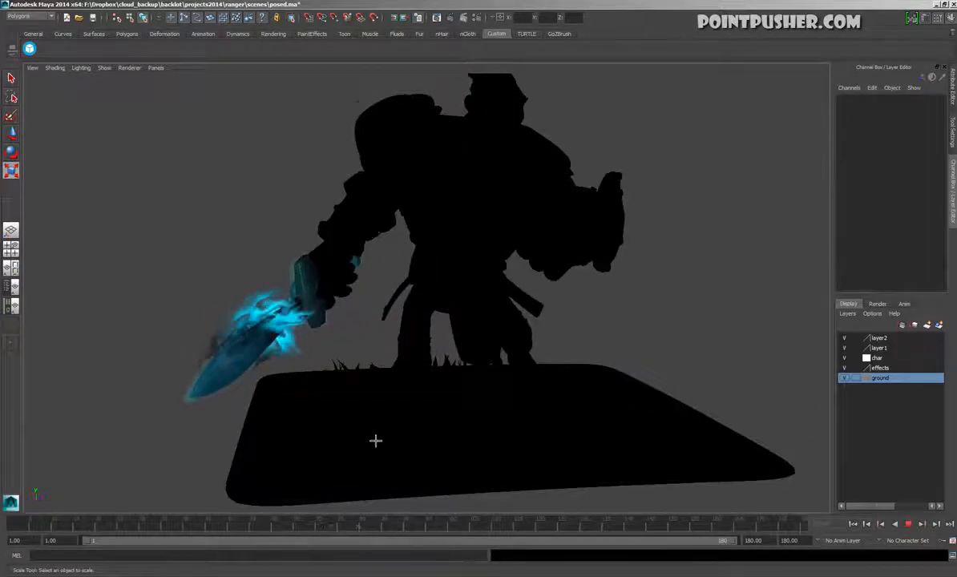
alt+drag(370, 440, 542, 442)
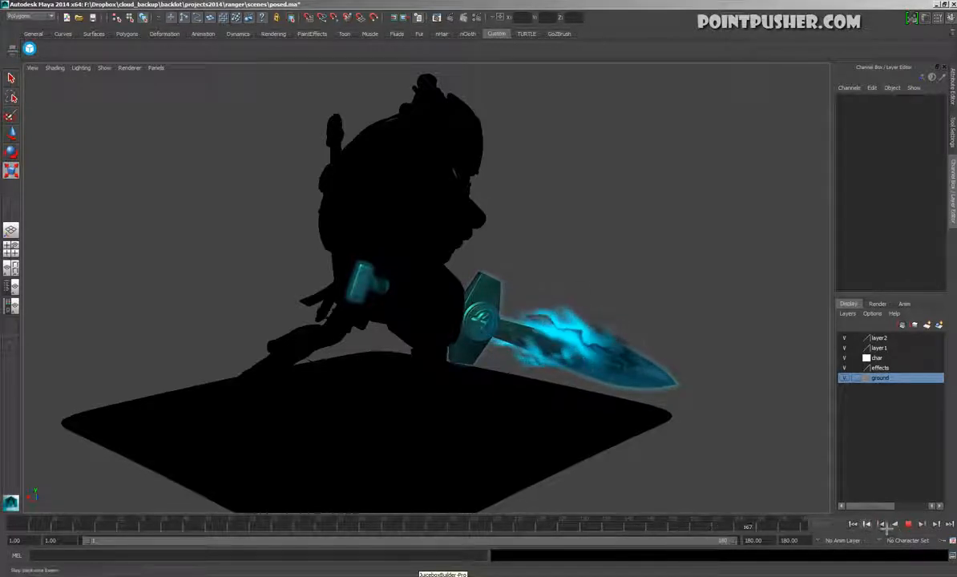
key(Escape)
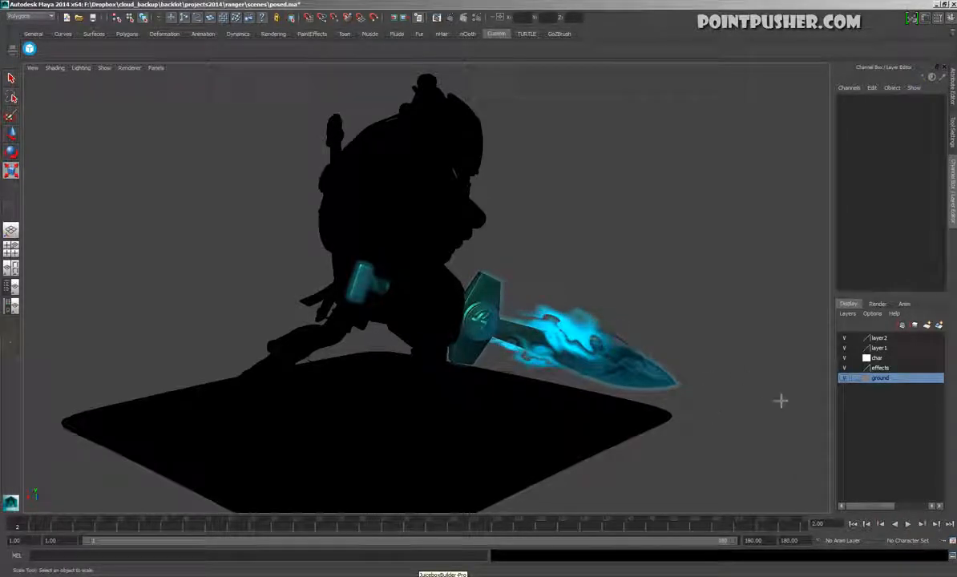
Move the flame effect planes, including pPlane12, sideways away from the sword blade and clear the selection
click(604, 324)
alt+drag(604, 324, 578, 405)
key(w)
click(524, 413)
drag(484, 365, 559, 352)
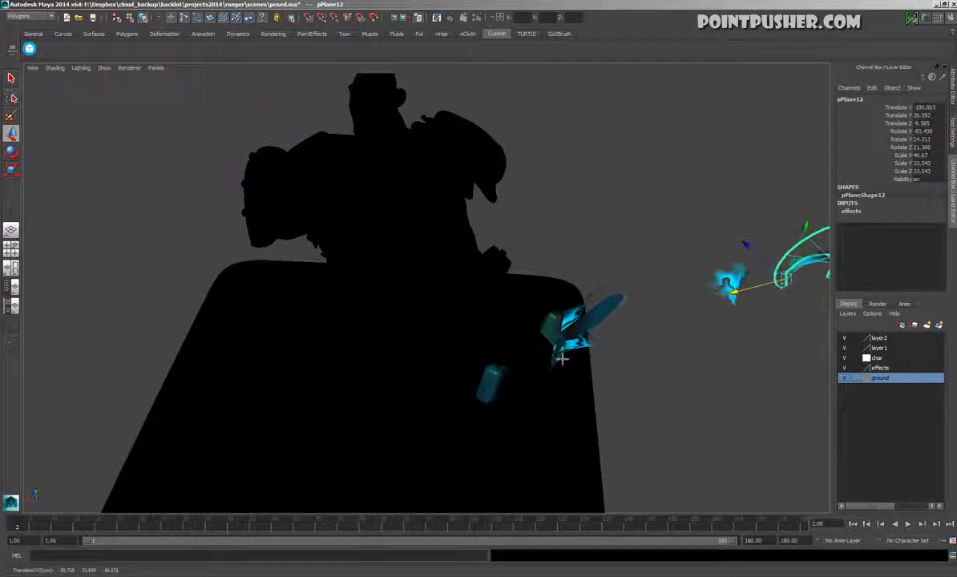
click(572, 343)
drag(493, 364, 739, 351)
alt+middle_drag(739, 351, 507, 411)
alt+drag(507, 412, 543, 457)
click(553, 372)
Play the animation and examine the separated flame planes up close, with their wireframe displayed temporarily
click(908, 525)
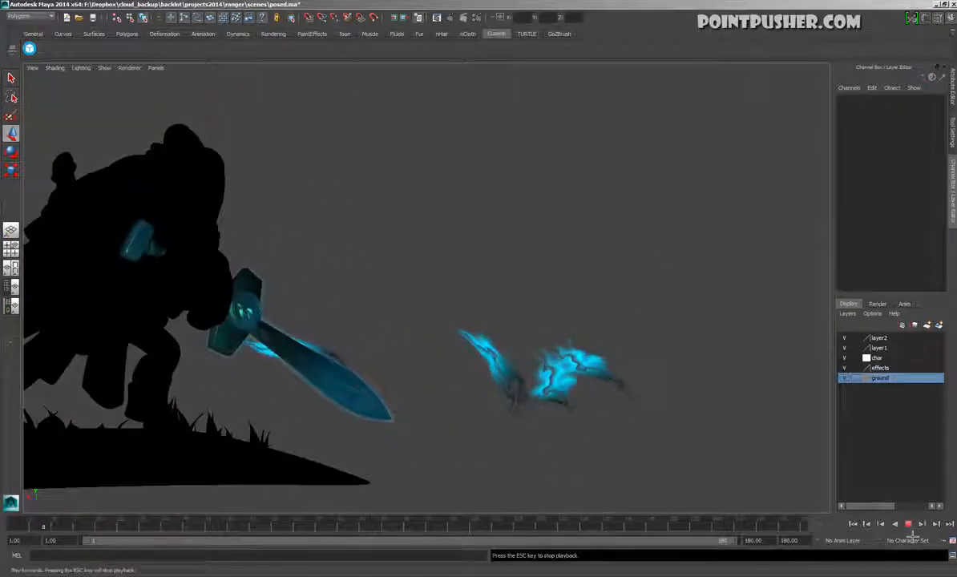
mouse_move(656, 447)
alt+mouse_down()
mouse_move(631, 410)
mouse_move(641, 540)
alt+mouse_up()
key(alt+5)
alt+drag(642, 433, 450, 398)
alt+right_drag(450, 397, 572, 421)
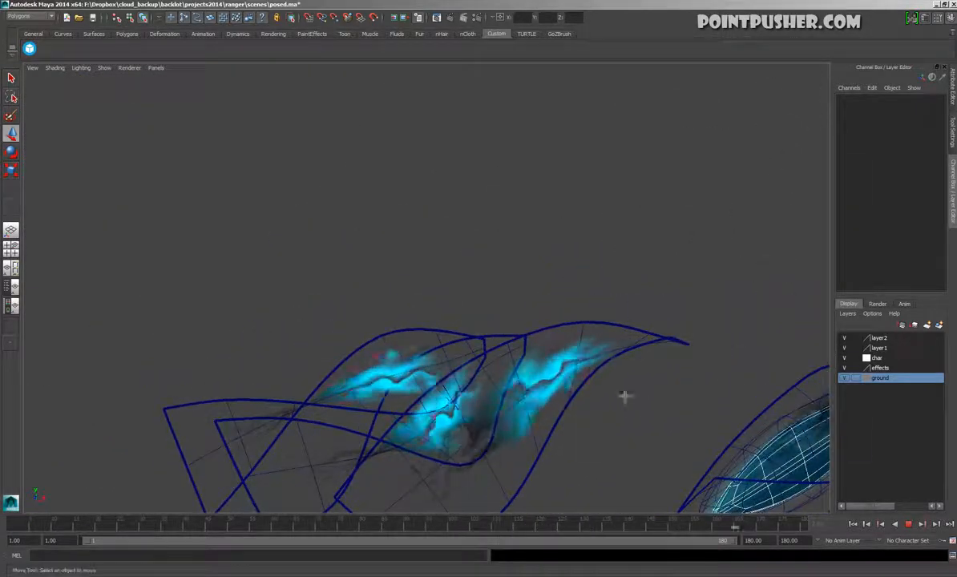
key(alt+5)
alt+drag(385, 308, 377, 338)
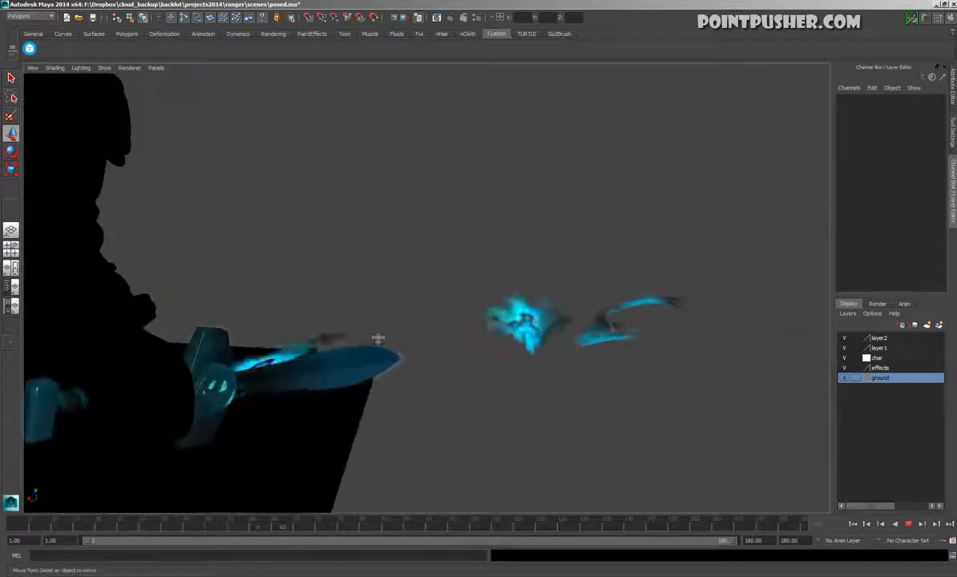
Move the remaining flame plane pPlane15 off the blade towards the other separated planes
click(321, 342)
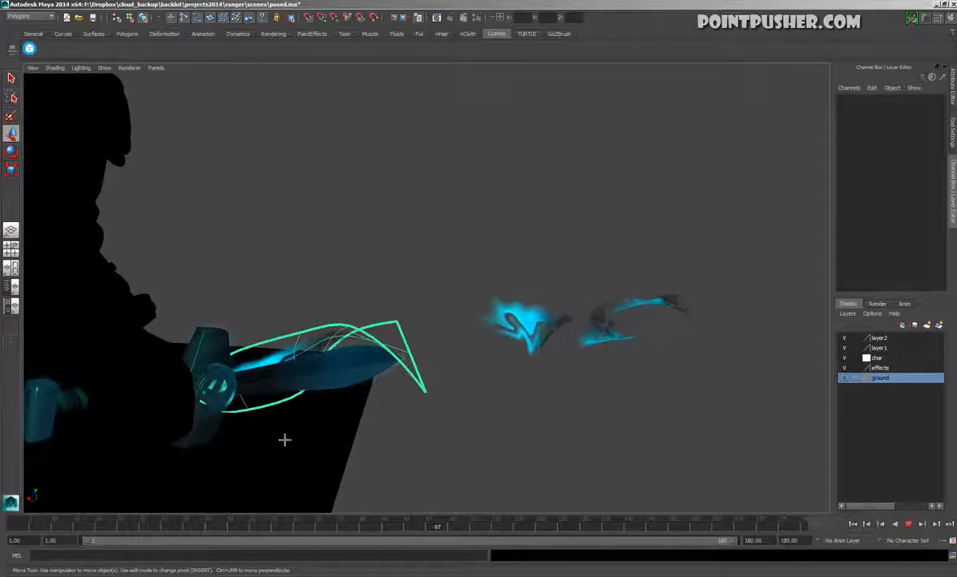
middle_drag(297, 428, 955, 380)
alt+drag(594, 188, 391, 400)
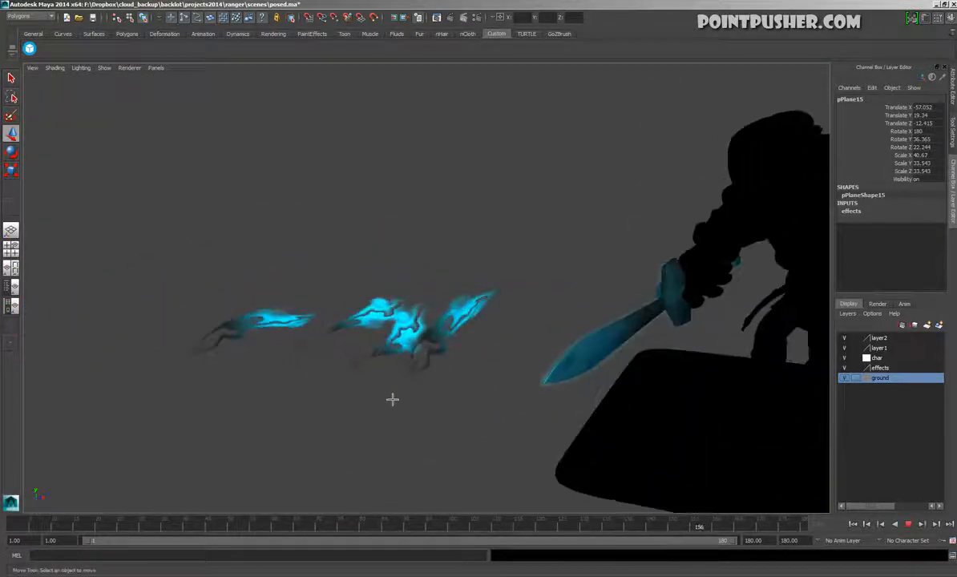
alt+drag(542, 314, 488, 393)
alt+right_drag(488, 393, 533, 358)
alt+middle_drag(543, 437, 357, 286)
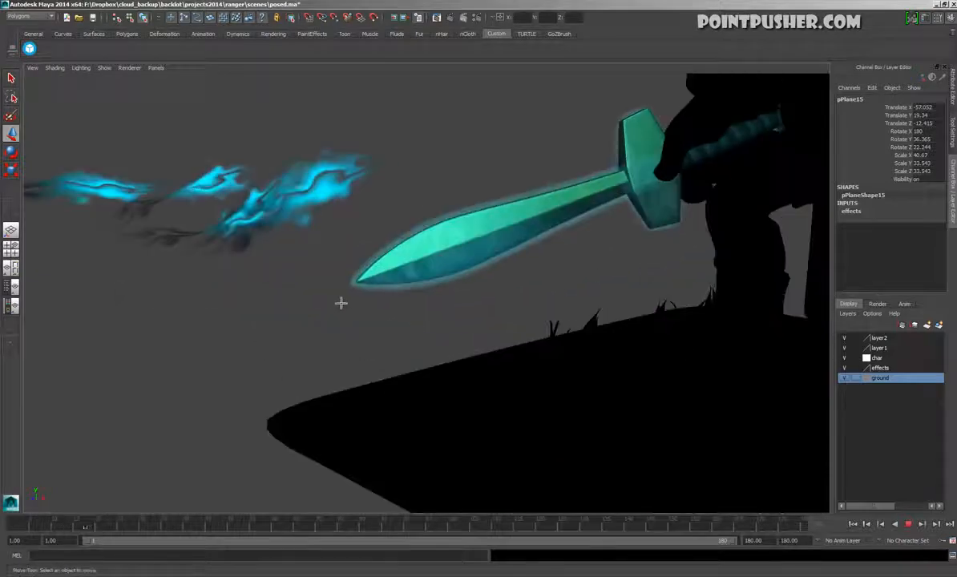
Move the glow shell m_sword2 down, out of the sword blade
alt+right_drag(357, 286, 417, 295)
click(416, 294)
click(413, 286)
middle_drag(447, 314, 480, 464)
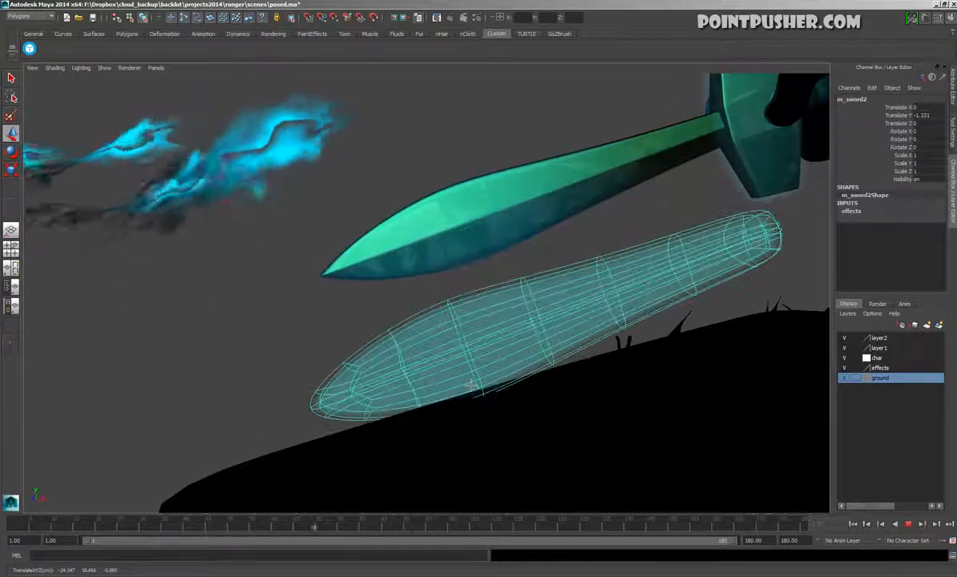
Move the m_sword1 blade up from the second blade and inspect the outlines of the separated flame planes
click(450, 242)
middle_drag(392, 327, 407, 227)
alt+drag(482, 245, 357, 277)
drag(425, 173, 81, 378)
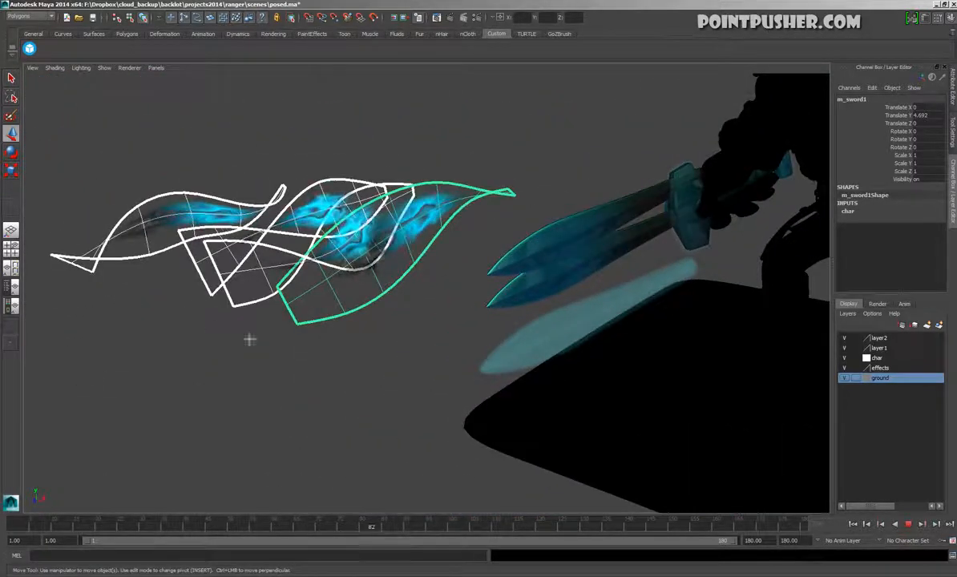
click(564, 128)
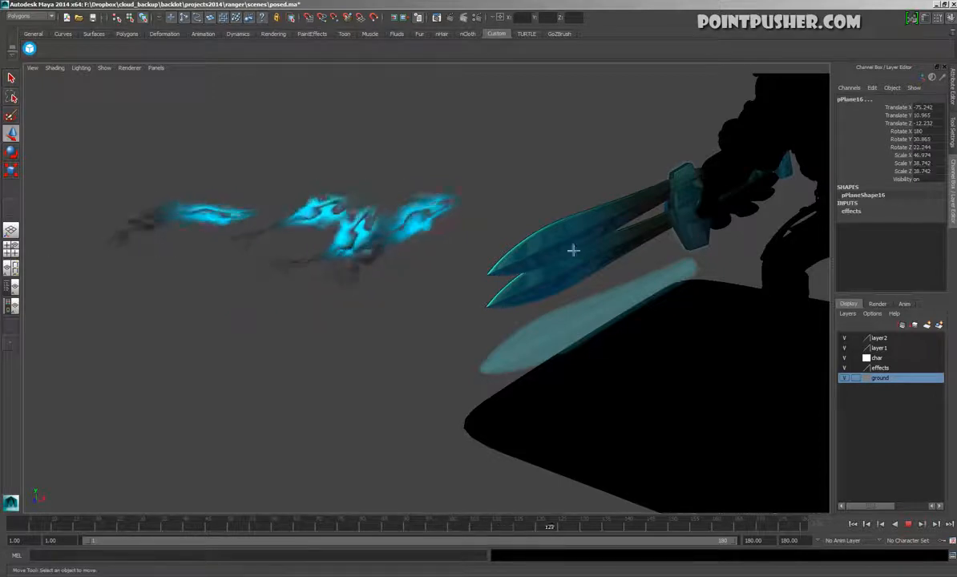
Raise the m_sword1 blade further to Translate Y 5.424 and inspect the separated sword layers up close
click(574, 250)
alt+drag(583, 258, 577, 295)
key(shift+i)
alt+right_drag(345, 355, 571, 381)
alt+drag(571, 381, 448, 244)
click(545, 147)
key(shift+i)
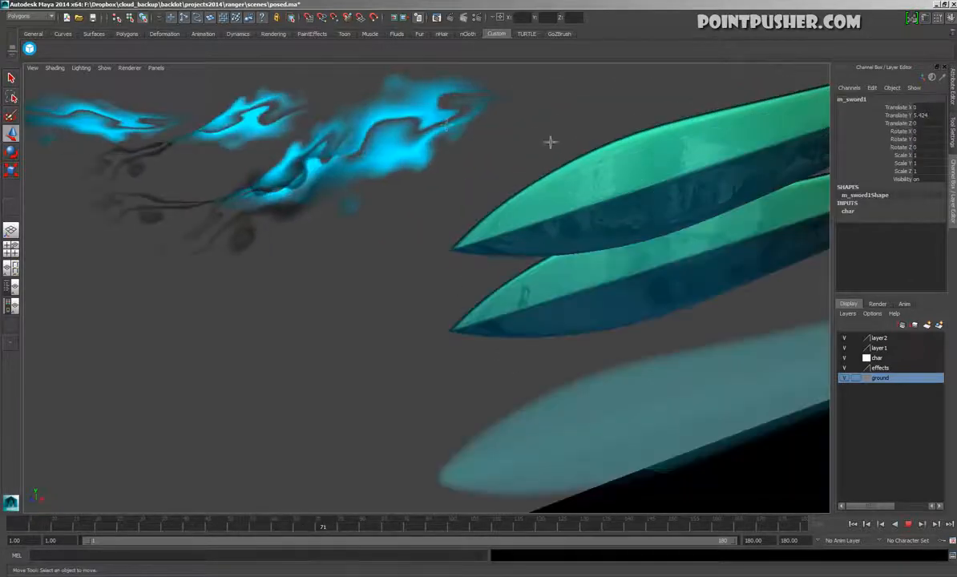
alt+right_drag(520, 324, 212, 321)
alt+drag(212, 320, 570, 429)
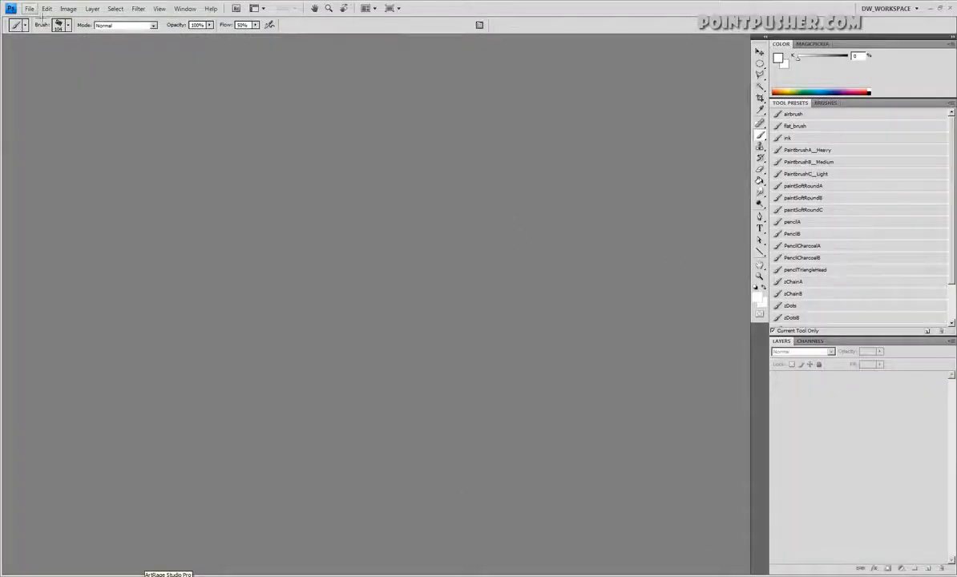
Switch to Photoshop and create a new blank white document
click(28, 8)
click(32, 23)
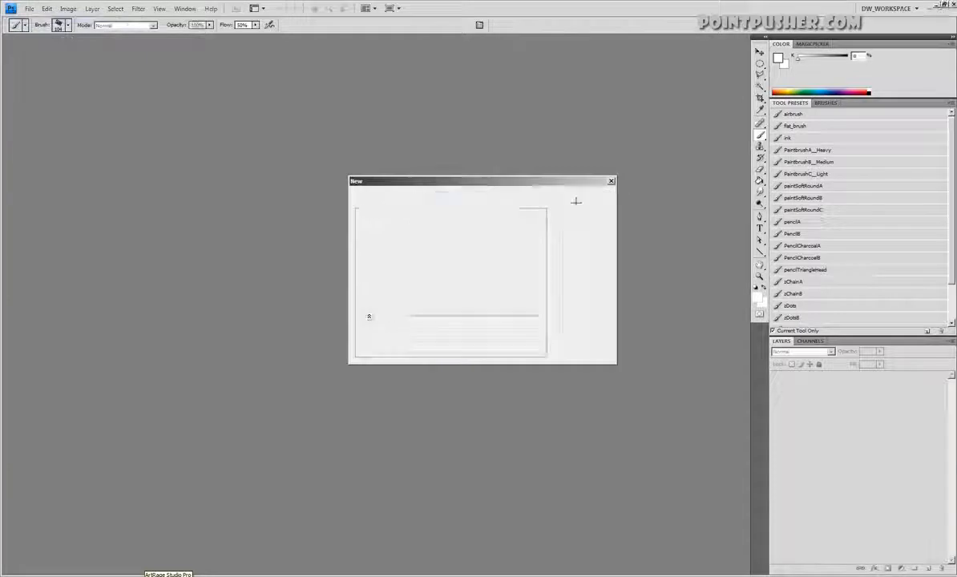
click(579, 197)
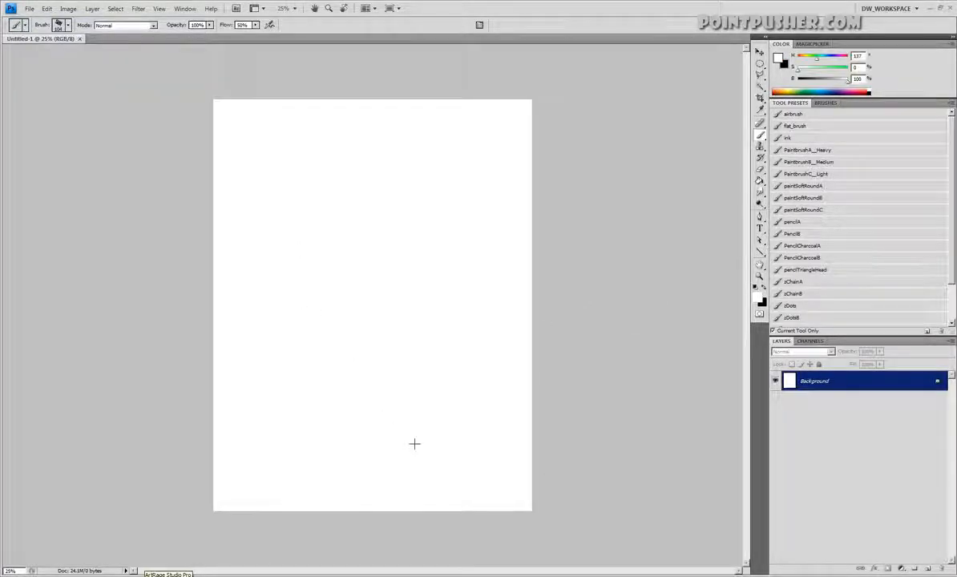
Fill the Background layer with 50% Gray in Normal mode at 100% opacity and return to the Brush tool
click(46, 8)
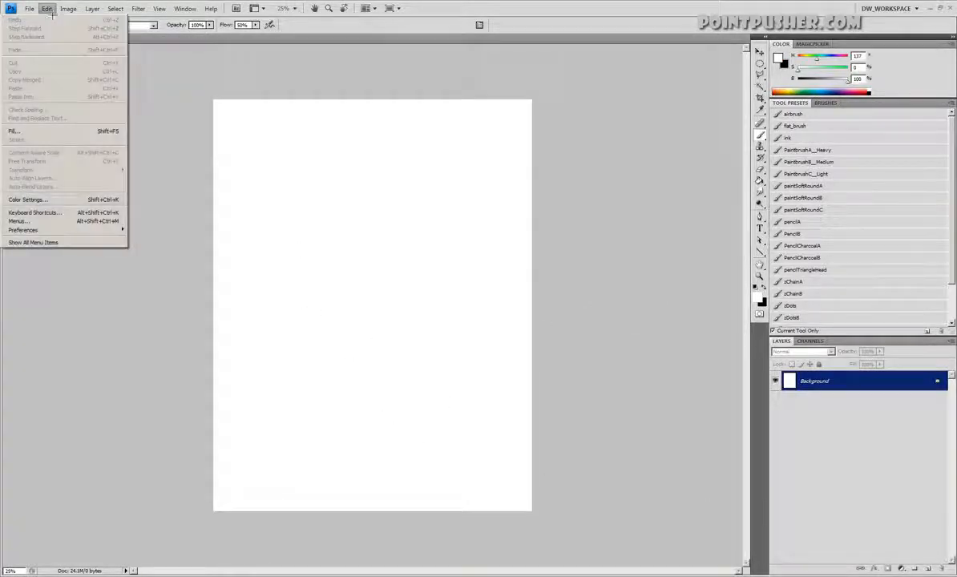
click(69, 126)
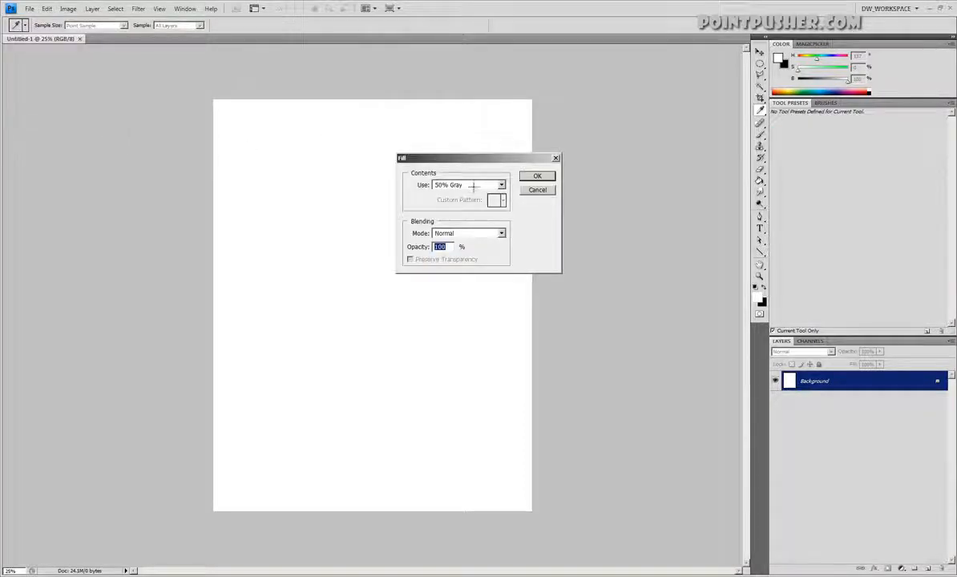
click(536, 176)
key(b)
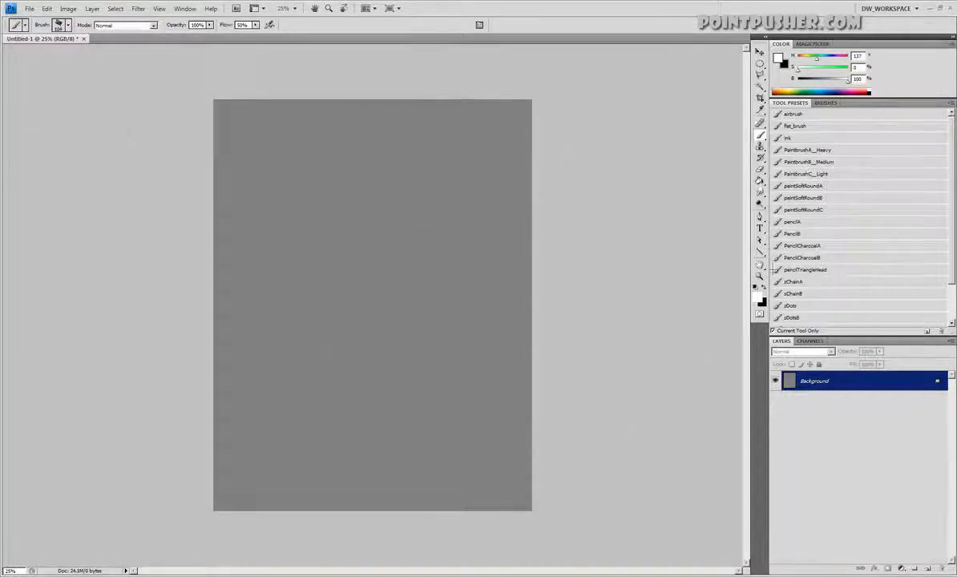
Add a new empty layer above the Background and set up a white brush with a size of 56
key(z)
click(505, 413)
drag(482, 459, 682, 491)
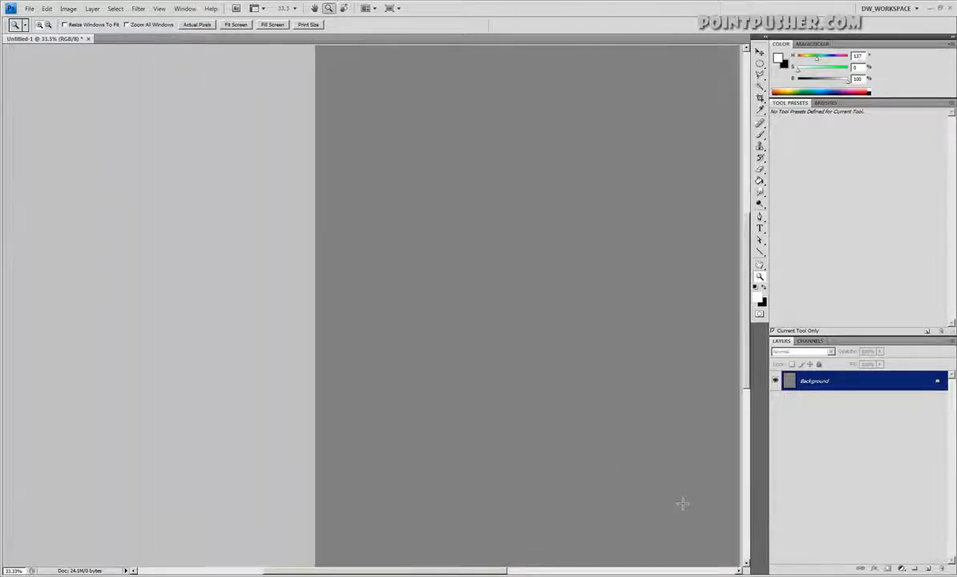
click(927, 568)
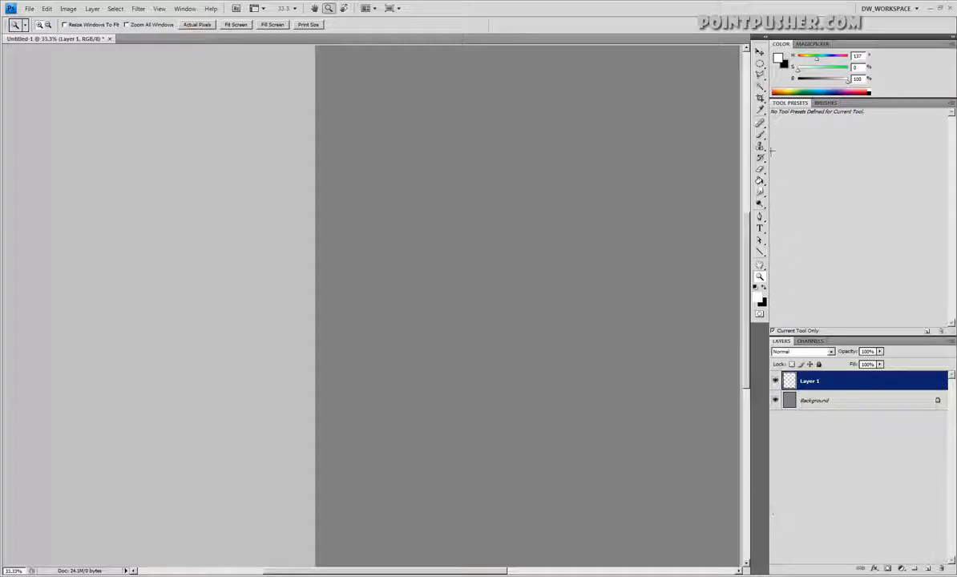
click(760, 134)
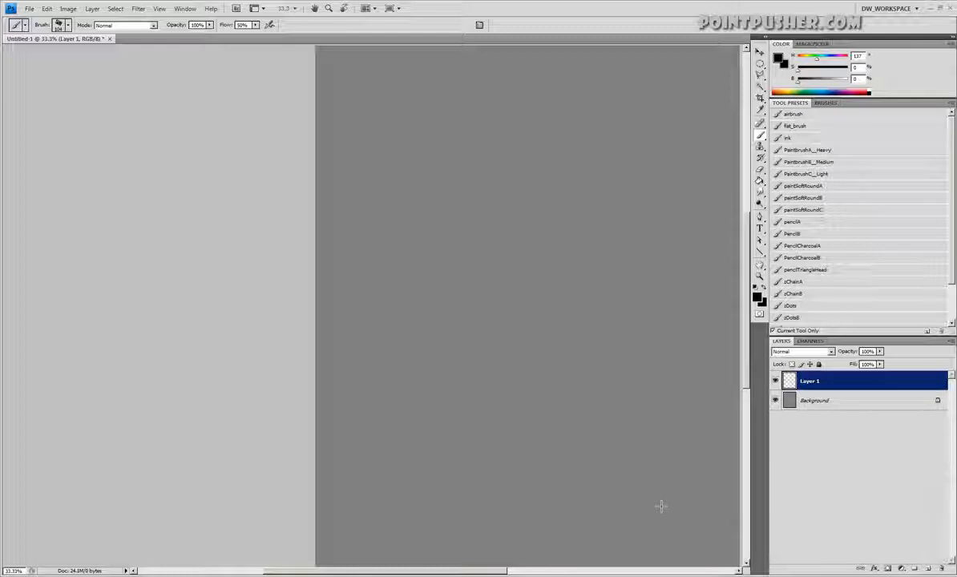
drag(845, 90, 847, 80)
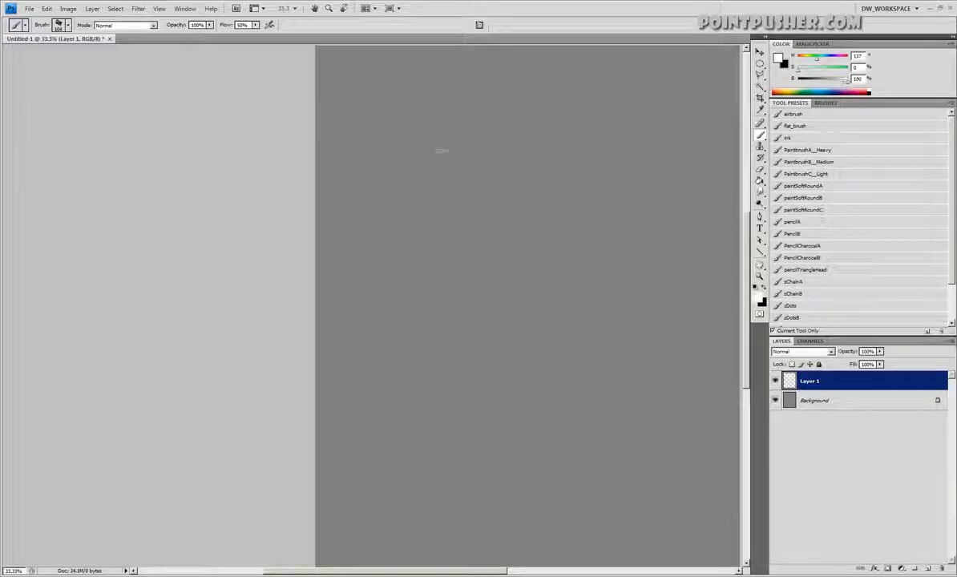
right_click(440, 157)
key(Return)
Handwrite "White" near the top of the canvas with the values 255, 255 and 255 beneath it
mouse_move(416, 124)
mouse_down()
mouse_move(461, 150)
mouse_move(503, 144)
mouse_move(562, 112)
mouse_up()
drag(472, 198, 478, 229)
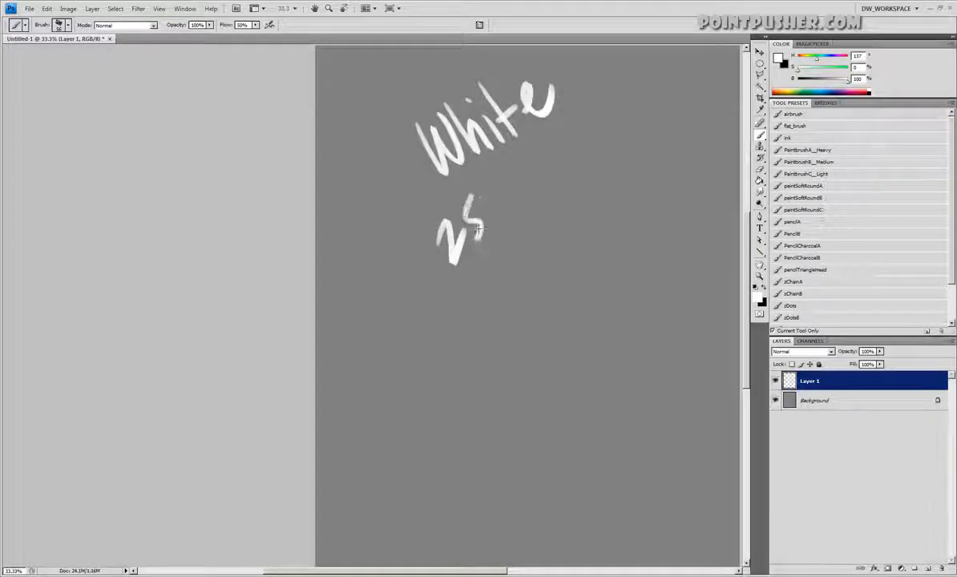
drag(553, 165, 563, 183)
drag(562, 133, 571, 152)
drag(679, 94, 702, 67)
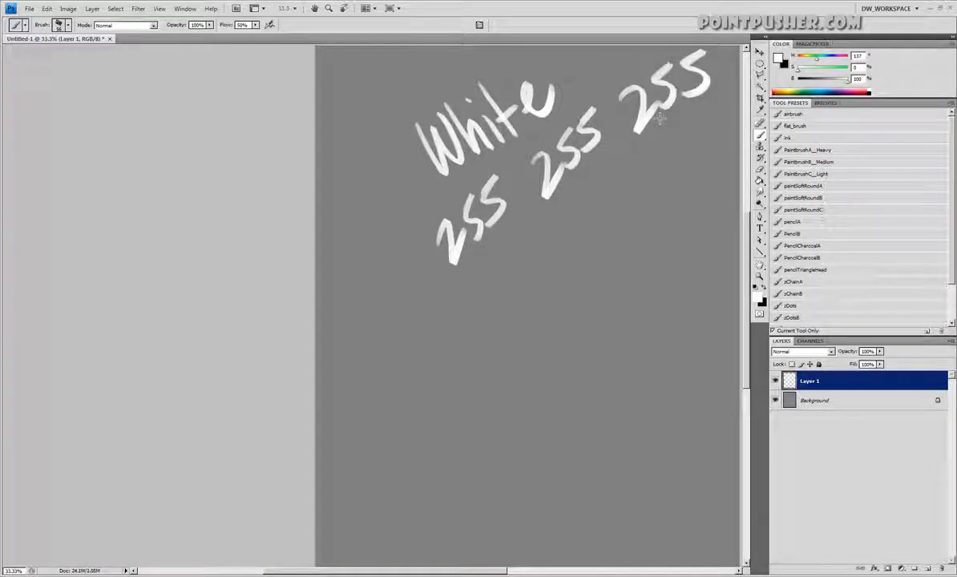
Label the three 255 values R, G and B and underline each value
drag(659, 138, 673, 149)
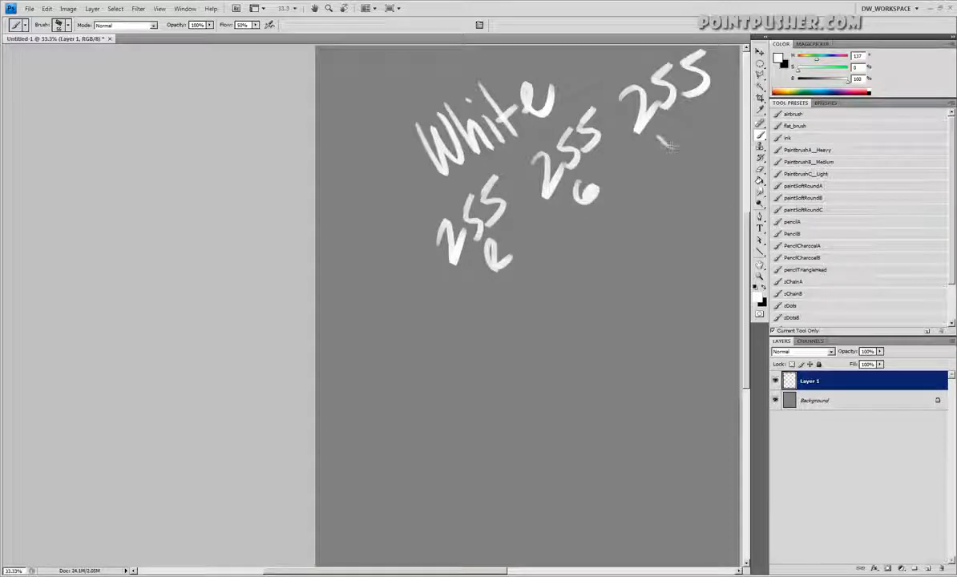
drag(455, 279, 505, 235)
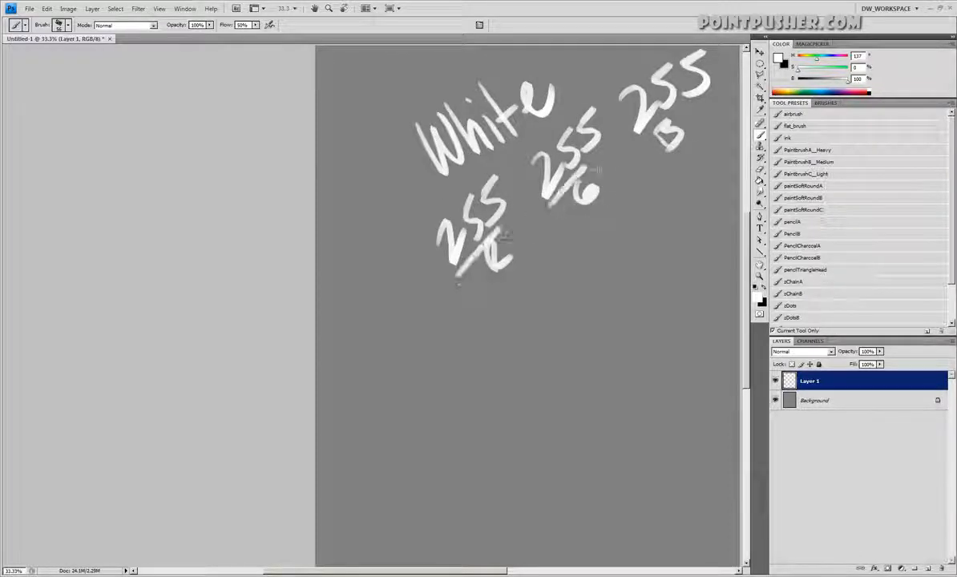
drag(637, 145, 721, 92)
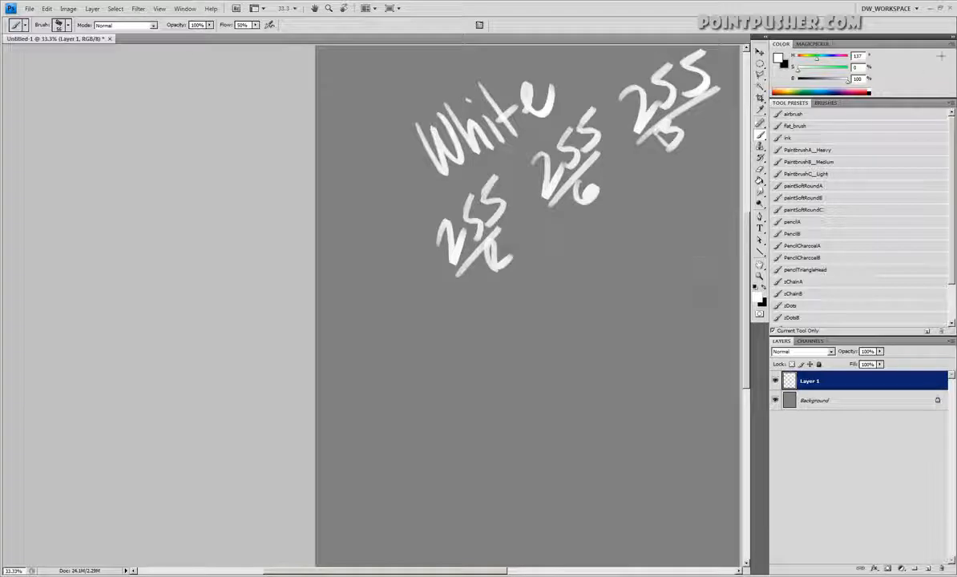
Switch the colour sliders to RGB and set the foreground colour to black with R, G and B at 0
click(949, 43)
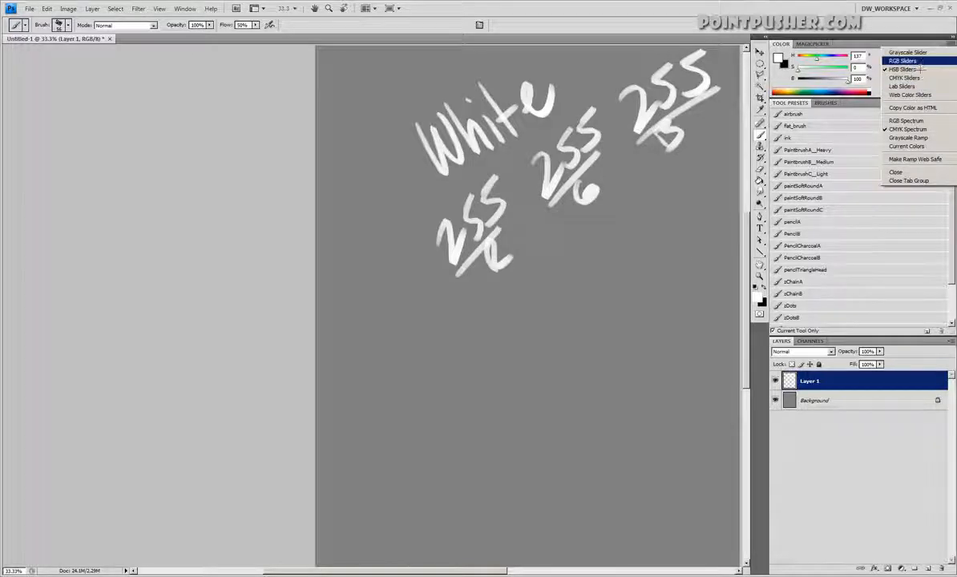
click(850, 62)
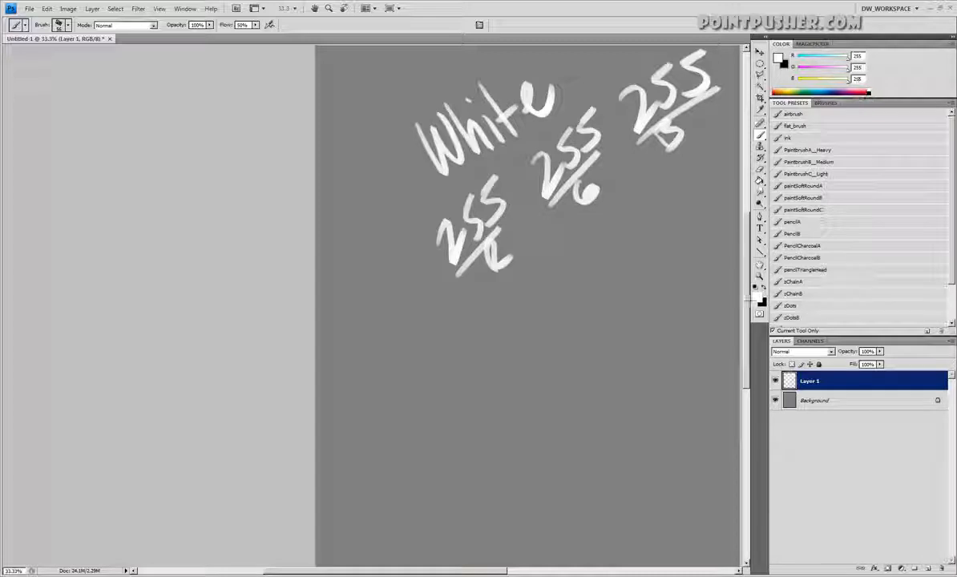
drag(813, 92, 804, 92)
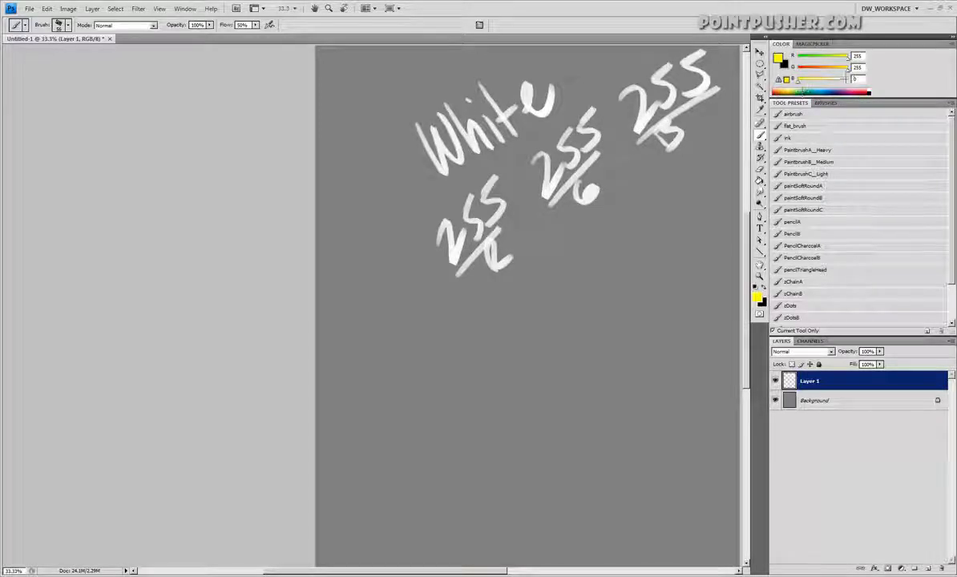
drag(852, 68, 816, 66)
key(Tab)
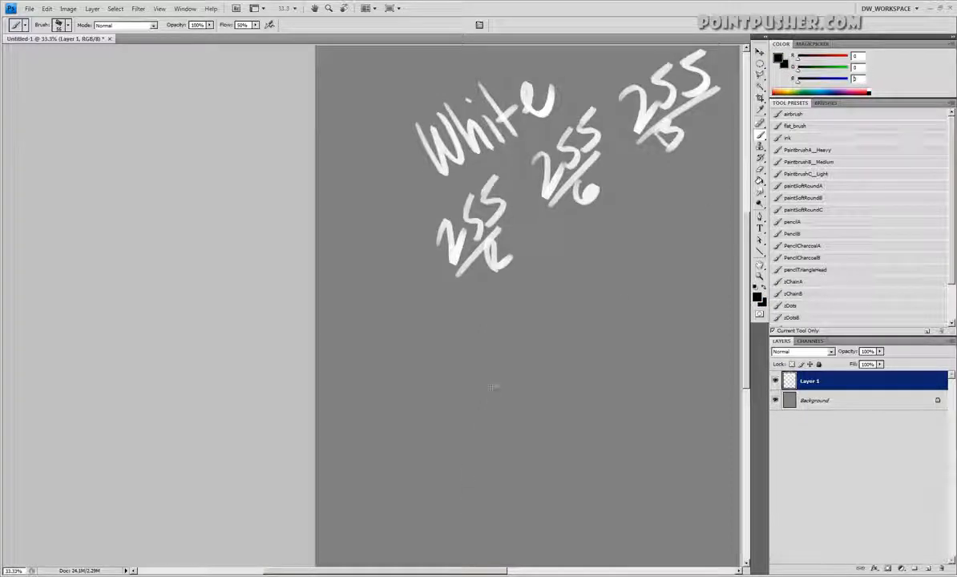
Handwrite "Black" in the lower half of the canvas with three 0 values placed diagonally beneath it
drag(492, 403, 502, 428)
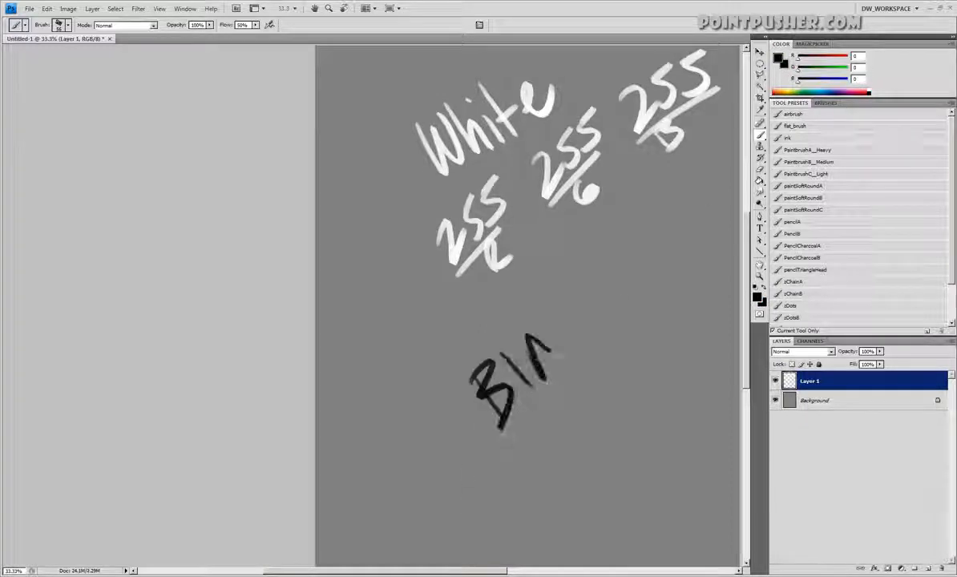
drag(550, 353, 587, 324)
drag(520, 455, 508, 479)
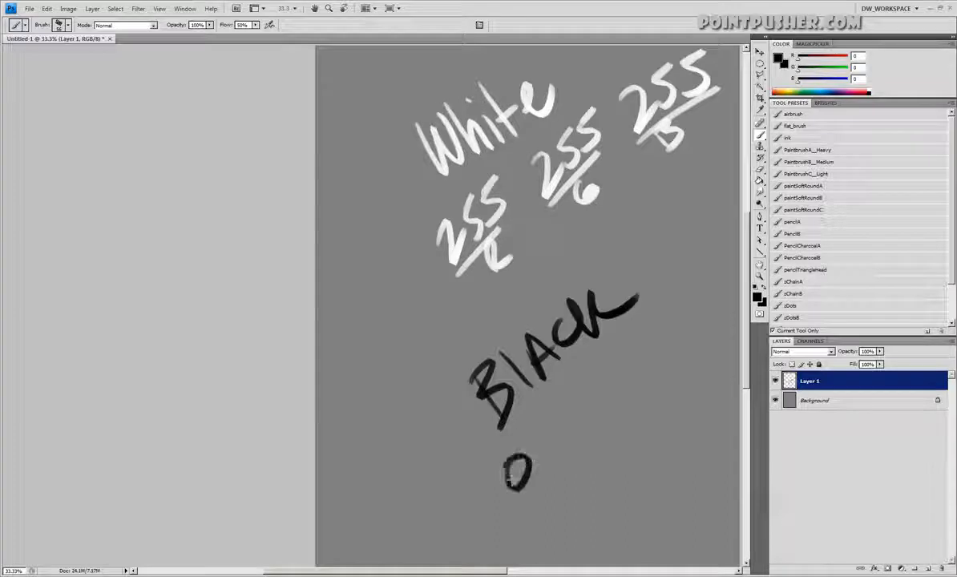
mouse_move(606, 387)
mouse_down()
mouse_move(597, 397)
mouse_move(608, 433)
mouse_up()
mouse_move(688, 306)
mouse_down()
mouse_move(677, 328)
mouse_move(681, 365)
mouse_up()
Label the three 0 values R, G and B
drag(544, 503, 575, 525)
drag(641, 437, 651, 472)
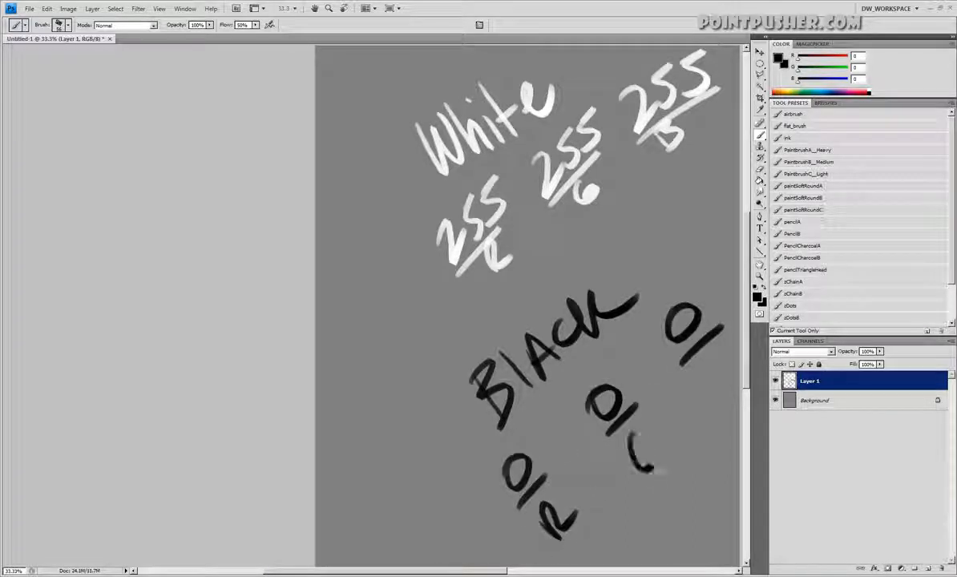
drag(709, 392, 722, 411)
Paint a thick diagonal line between the White and Black notes, write "MULT." and a 0 along it, and circle the R value's 0
drag(346, 454, 707, 158)
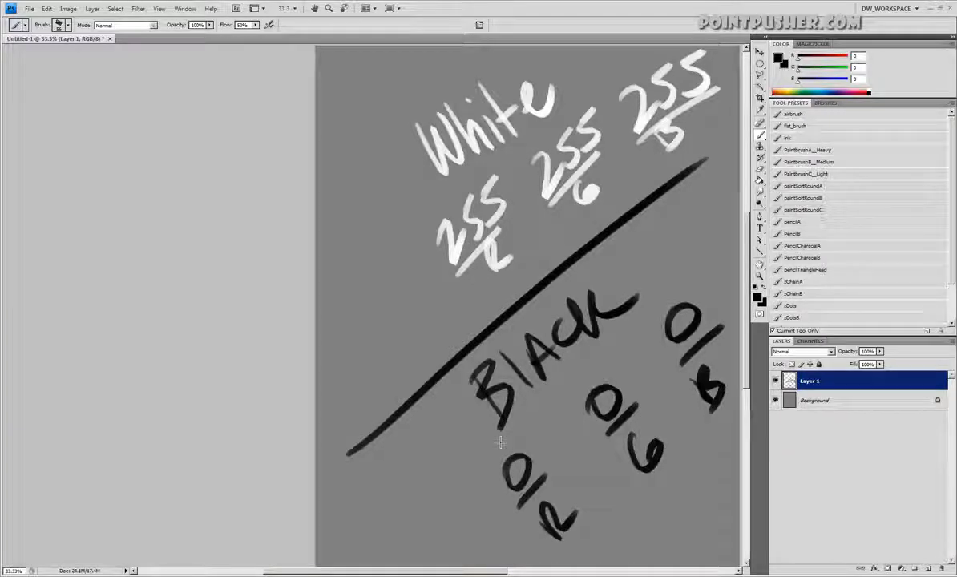
drag(393, 368, 472, 285)
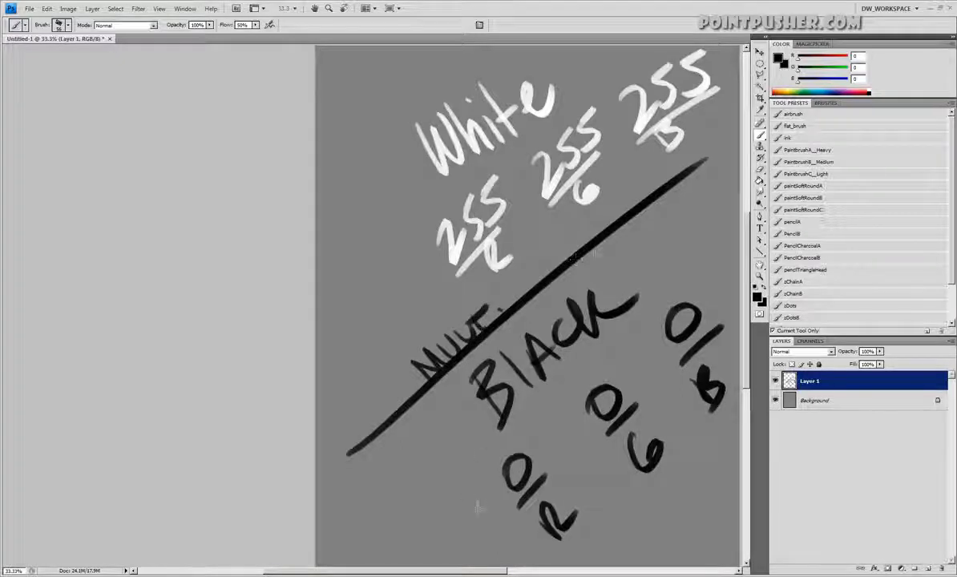
drag(514, 463, 517, 443)
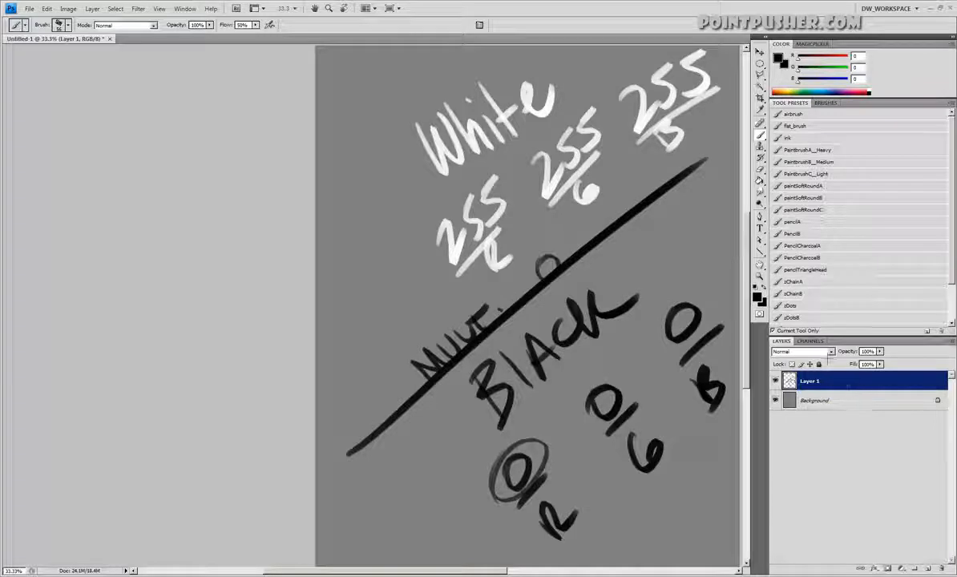
Set Layer 1's blend mode to Multiply and, using HSB sliders, set the foreground colour to white with brightness 100
click(802, 351)
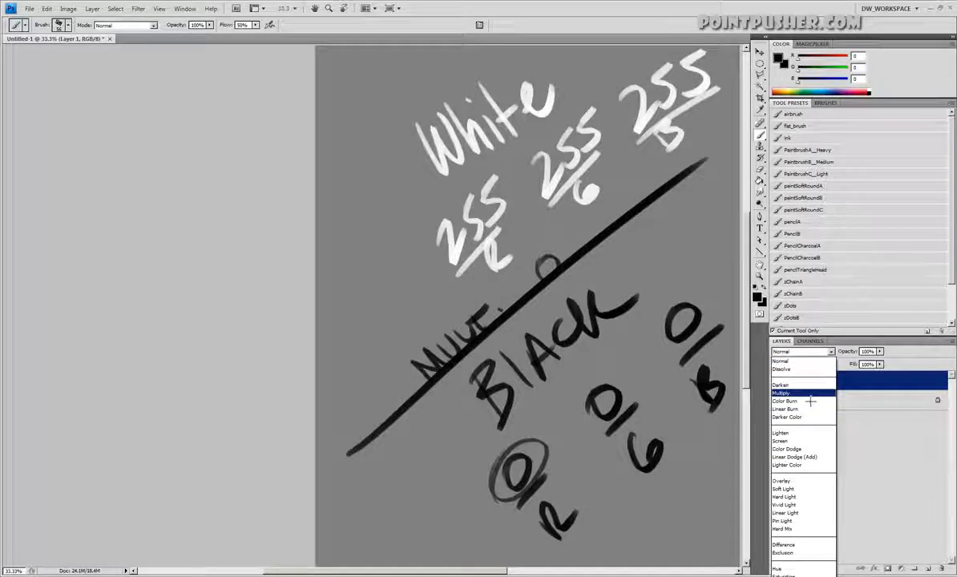
click(785, 393)
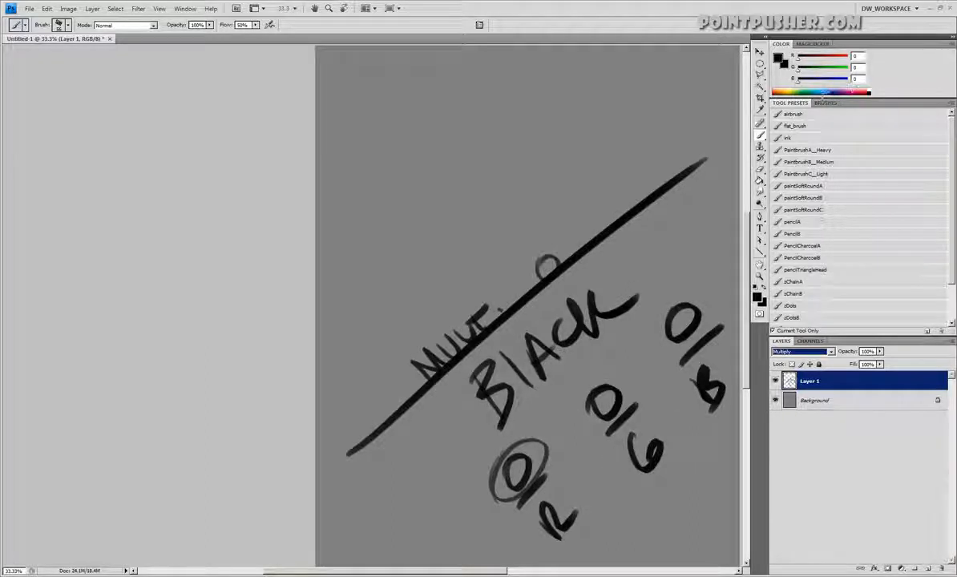
click(952, 44)
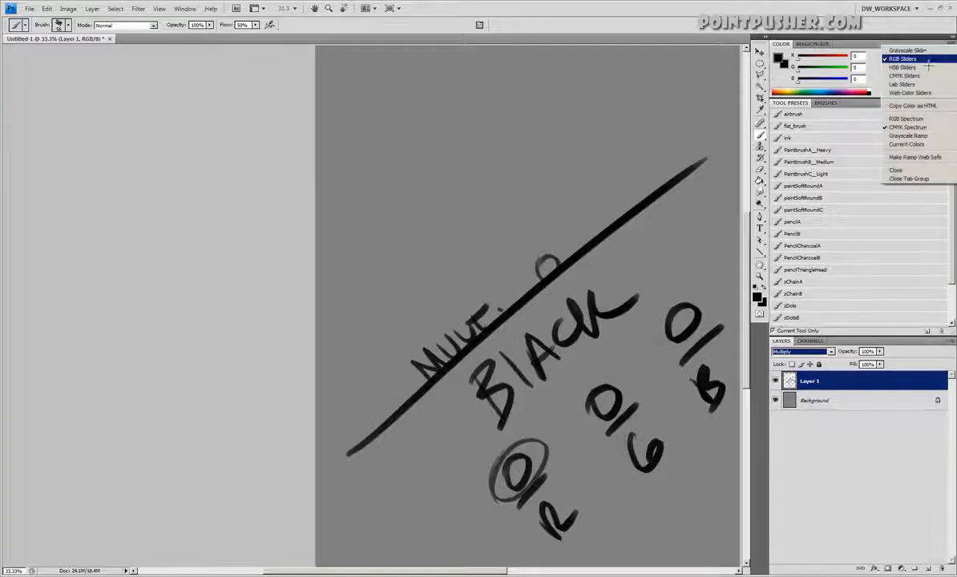
click(919, 69)
drag(799, 81, 856, 84)
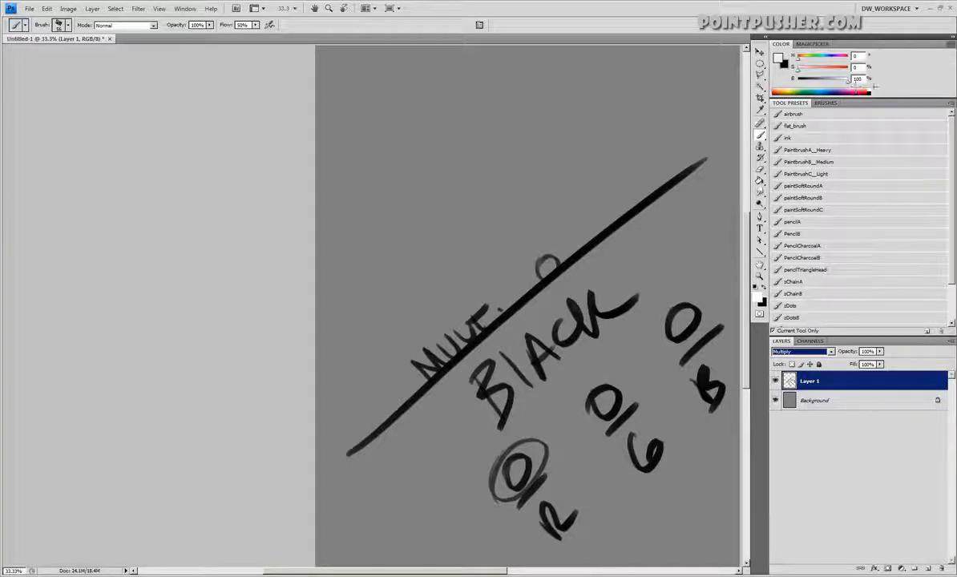
Scribble white strokes across the diagonal line and the black lettering on the Multiply layer
drag(346, 454, 413, 398)
mouse_move(501, 298)
mouse_down()
mouse_move(536, 255)
mouse_move(662, 146)
mouse_up()
mouse_move(619, 311)
mouse_down()
mouse_move(443, 475)
mouse_move(605, 288)
mouse_move(472, 549)
mouse_move(699, 365)
mouse_move(574, 568)
mouse_up()
Return Layer 1 to Normal mode and undo the white strokes over the line and lettering
click(802, 352)
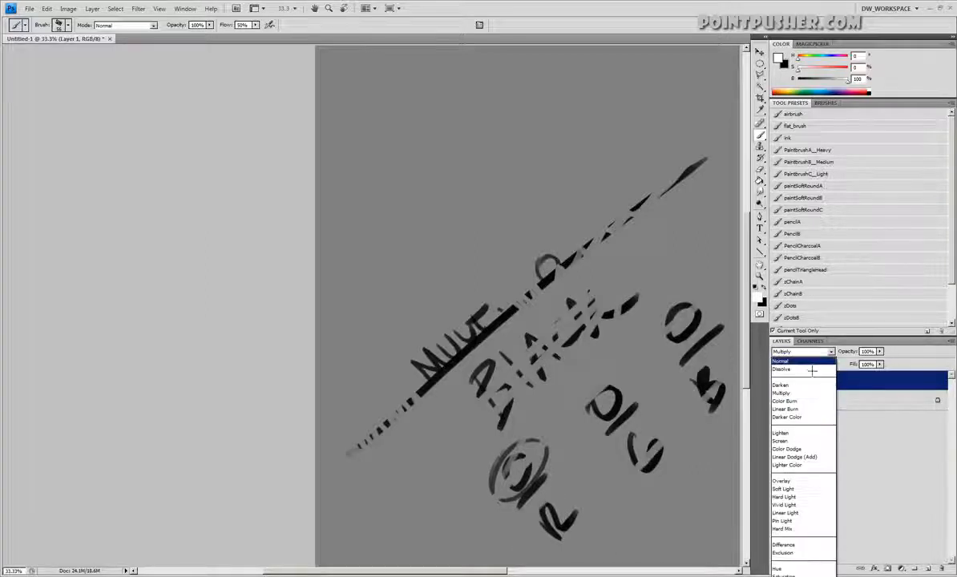
click(802, 333)
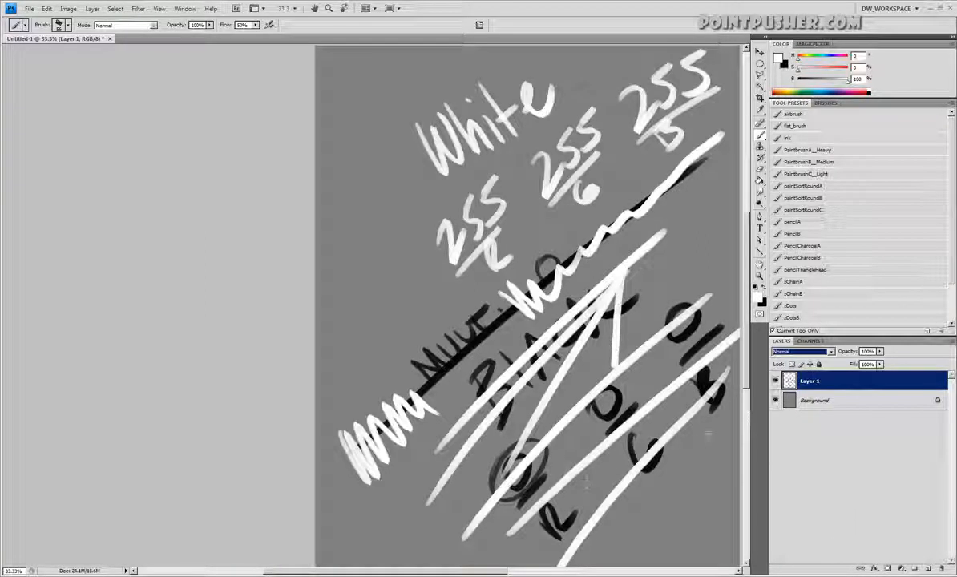
key(ctrl+z)
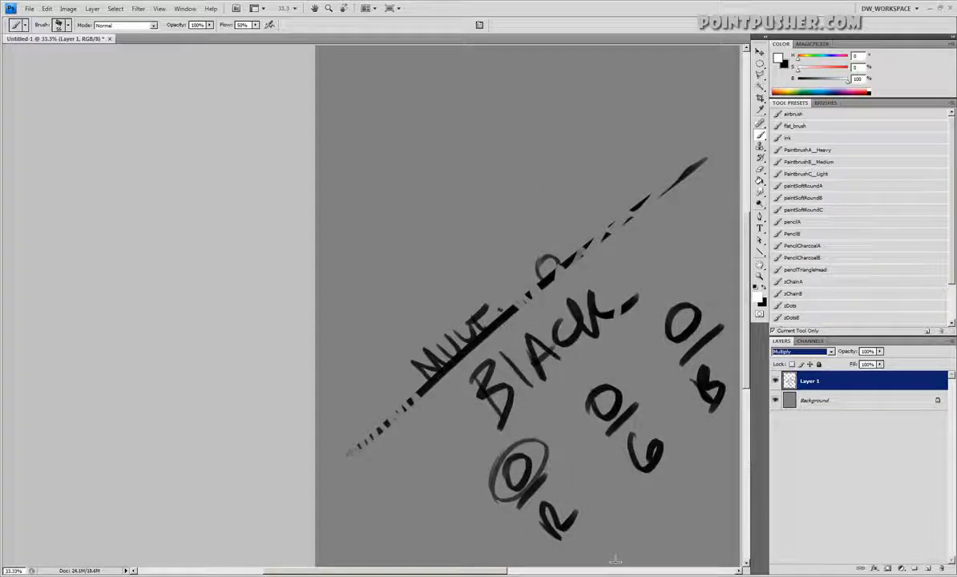
key(ctrl+z)
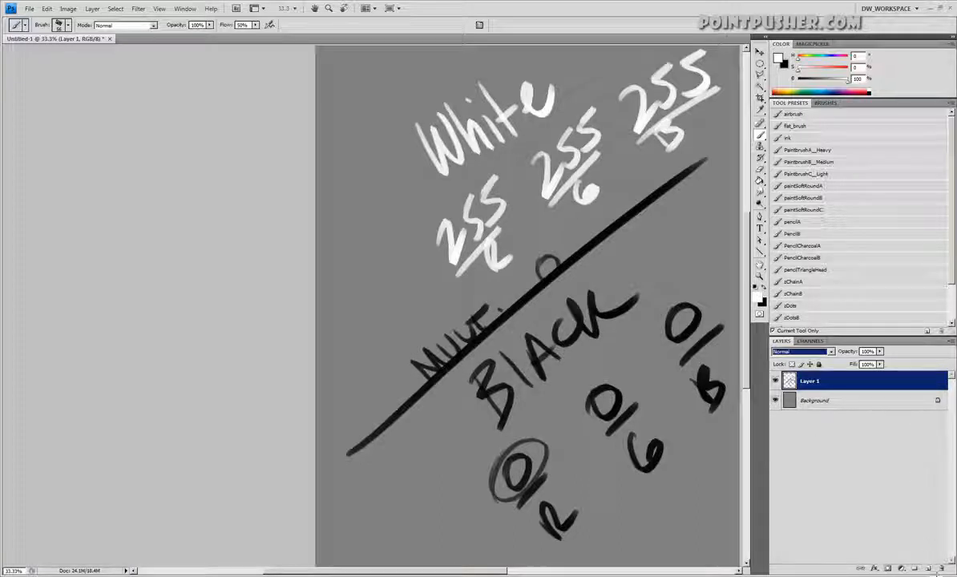
View the document's RGB, Red, Green and Blue channels and return to the layer list
click(839, 388)
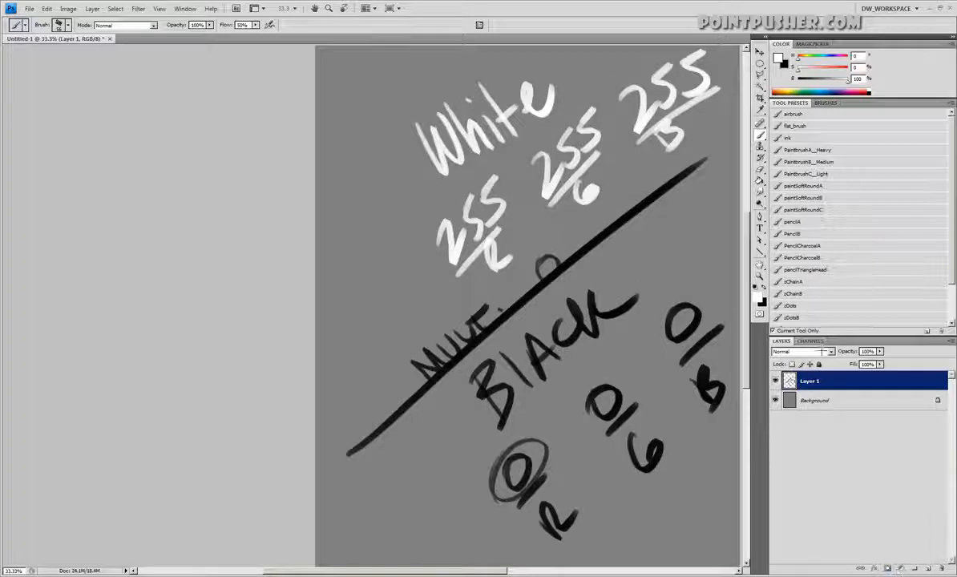
click(811, 341)
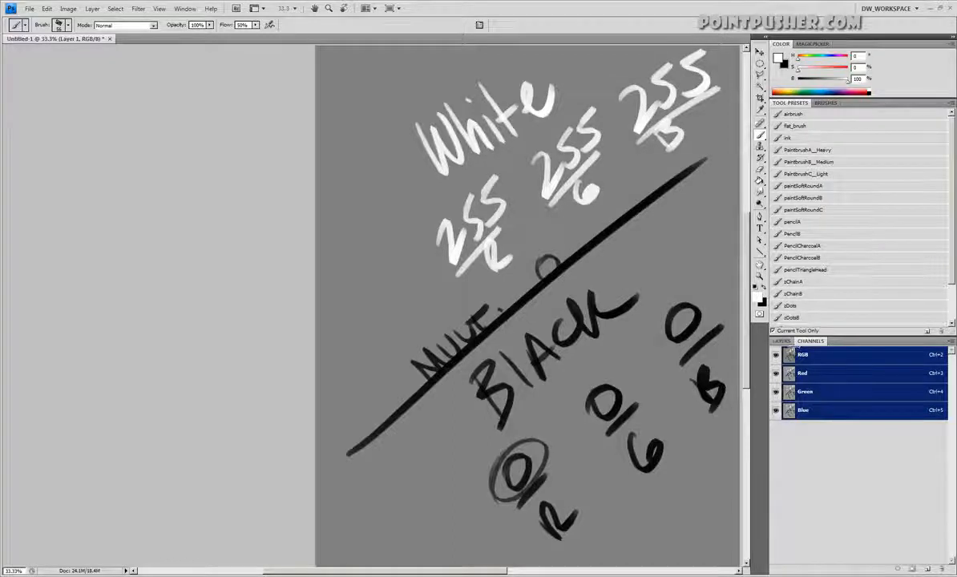
click(781, 341)
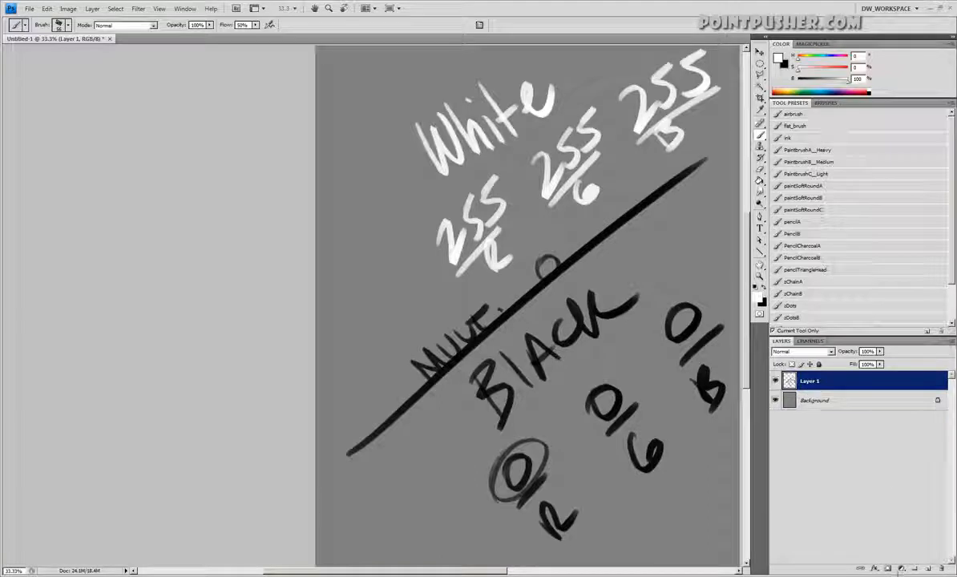
Add a layer mask to Layer 1 and set up a larger black brush at 100% K
click(887, 568)
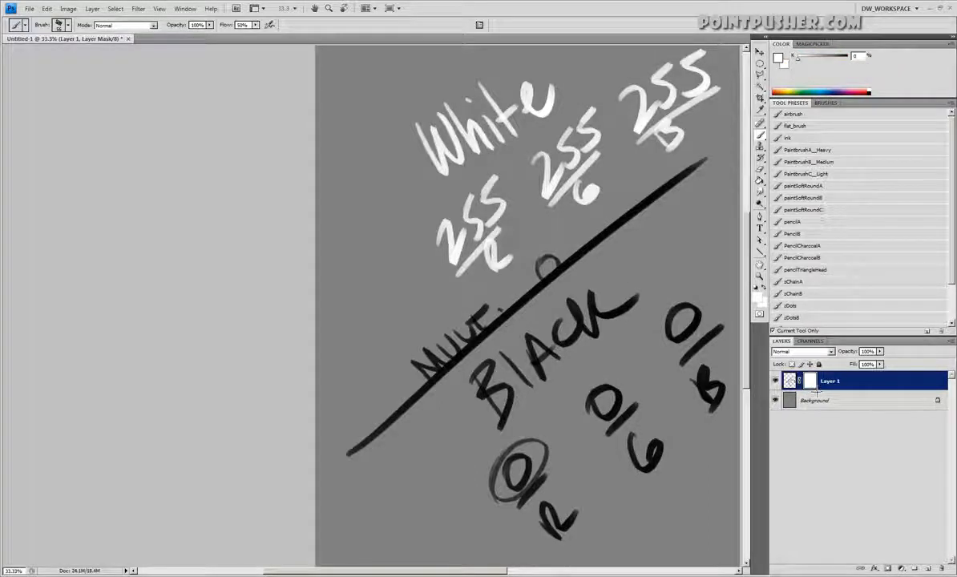
drag(817, 59, 859, 64)
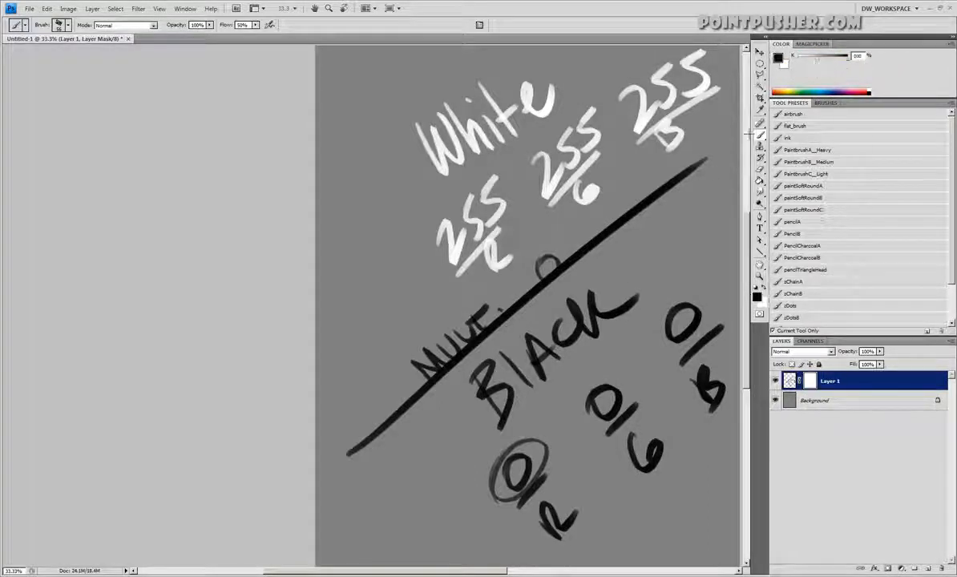
right_click(621, 239)
Paint black on Layer 1's mask across the canvas to hide the lettering and the diagonal line
mouse_move(680, 130)
mouse_down()
mouse_move(474, 317)
mouse_move(449, 296)
mouse_move(561, 150)
mouse_move(449, 169)
mouse_move(413, 121)
mouse_move(388, 116)
mouse_up()
mouse_move(540, 63)
mouse_down()
mouse_move(453, 204)
mouse_move(461, 240)
mouse_move(617, 122)
mouse_move(695, 145)
mouse_up()
drag(589, 130, 535, 172)
drag(442, 237, 481, 151)
mouse_move(417, 359)
mouse_down()
mouse_move(407, 438)
mouse_move(508, 357)
mouse_move(553, 345)
mouse_move(607, 304)
mouse_move(718, 305)
mouse_move(598, 474)
mouse_move(657, 357)
mouse_move(662, 368)
mouse_move(653, 321)
mouse_move(542, 444)
mouse_move(553, 289)
mouse_move(481, 297)
mouse_move(561, 273)
mouse_move(401, 434)
mouse_up()
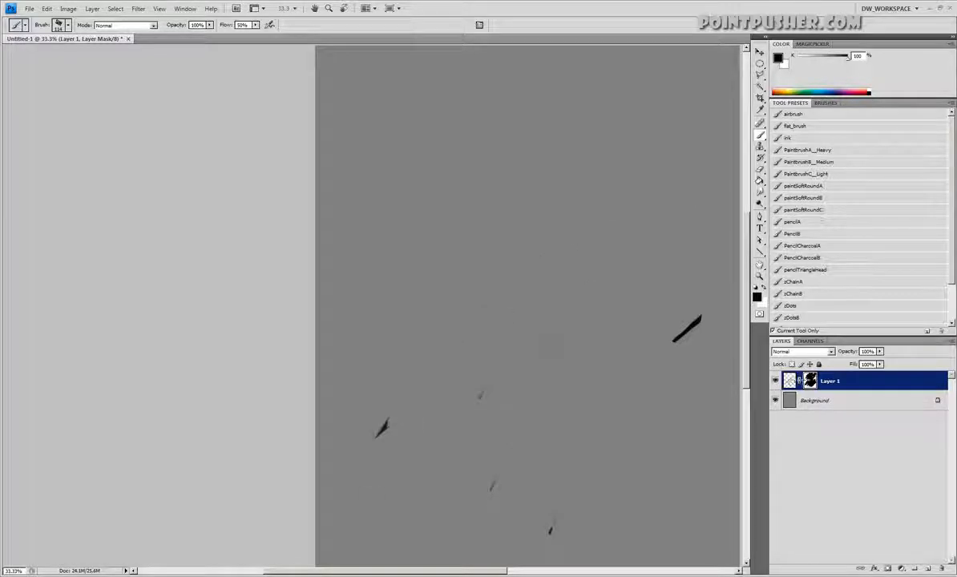
Leave the mask display options unchanged, load Layer 1's mask as a selection and deselect it
double_click(810, 381)
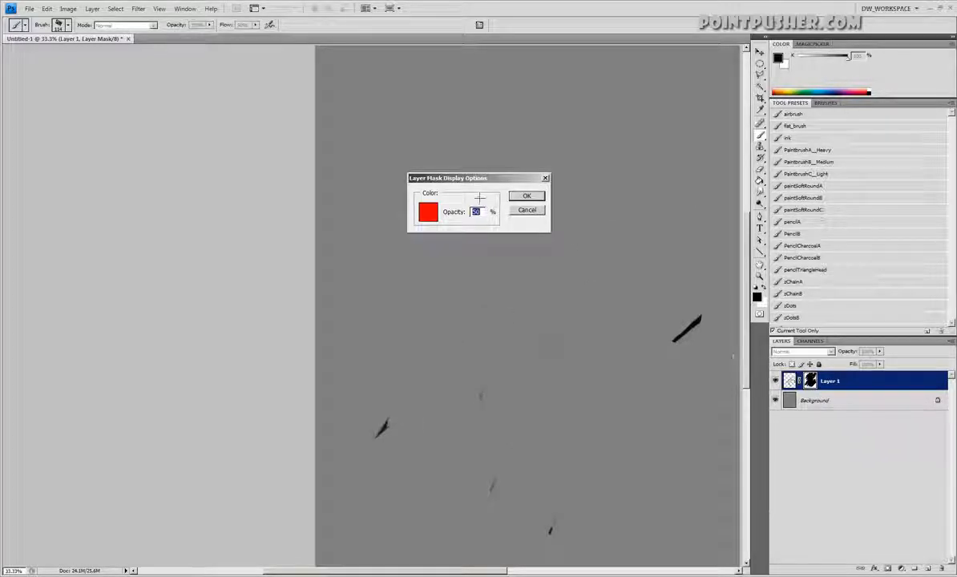
click(529, 211)
ctrl+click(812, 382)
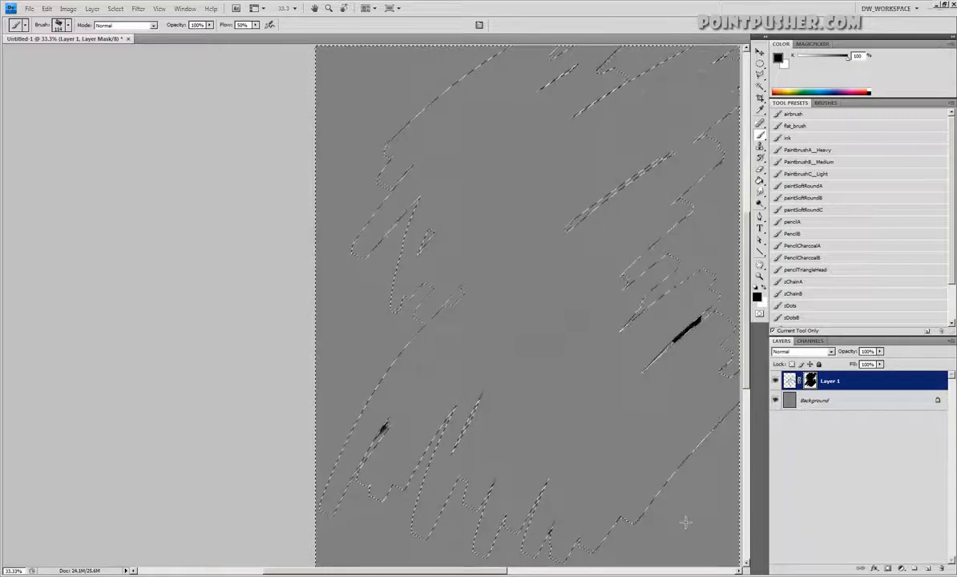
key(ctrl+d)
Toggle the mask-only view of Layer 1 on and off, and load the mask as a selection again
alt+click(814, 384)
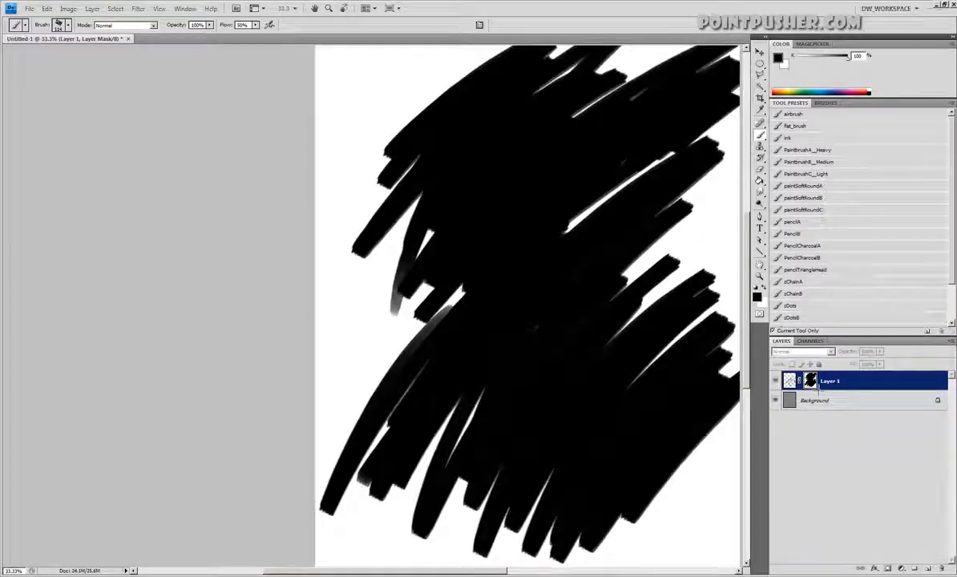
alt+click(814, 384)
alt+click(813, 384)
alt+click(813, 384)
alt+click(814, 384)
alt+click(814, 384)
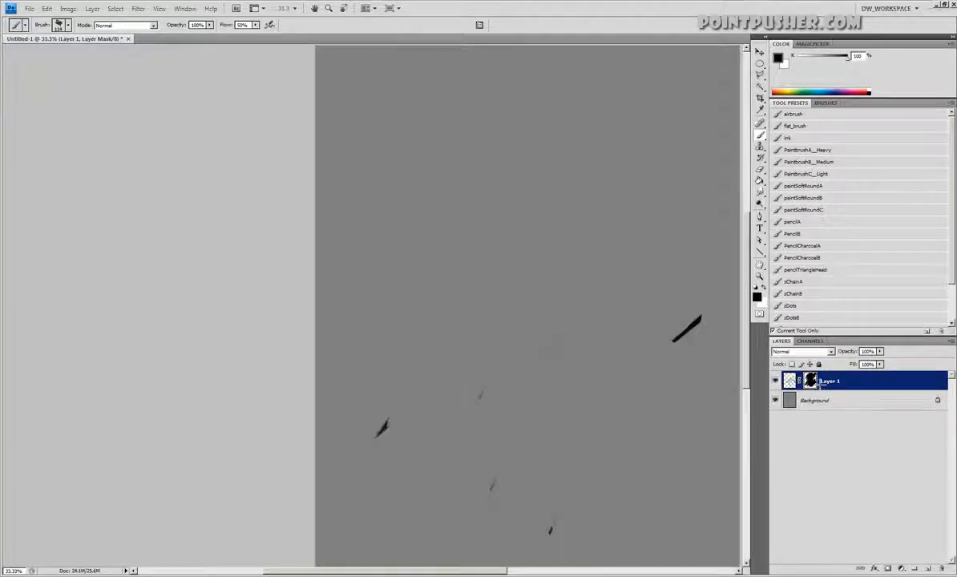
alt+click(814, 384)
alt+click(814, 383)
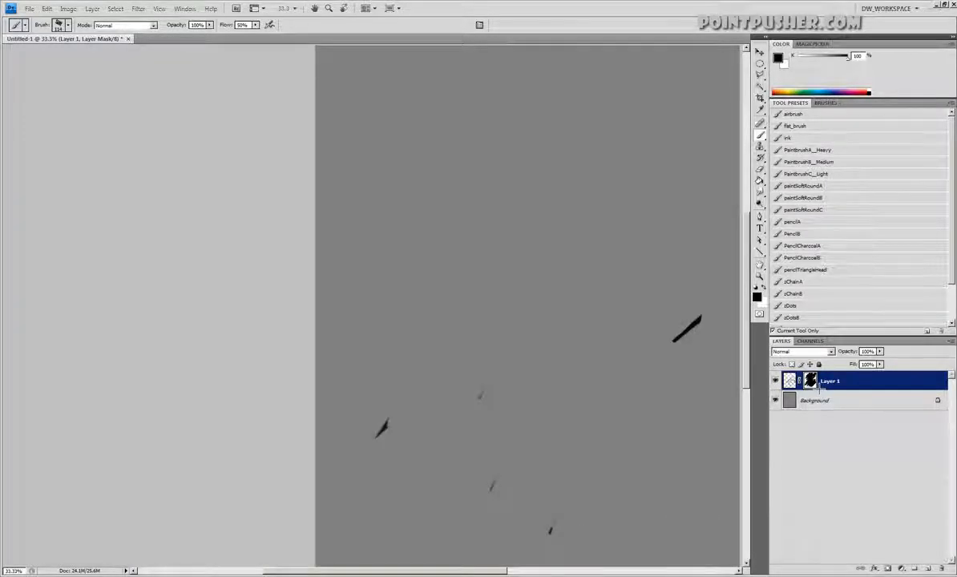
ctrl+click(812, 383)
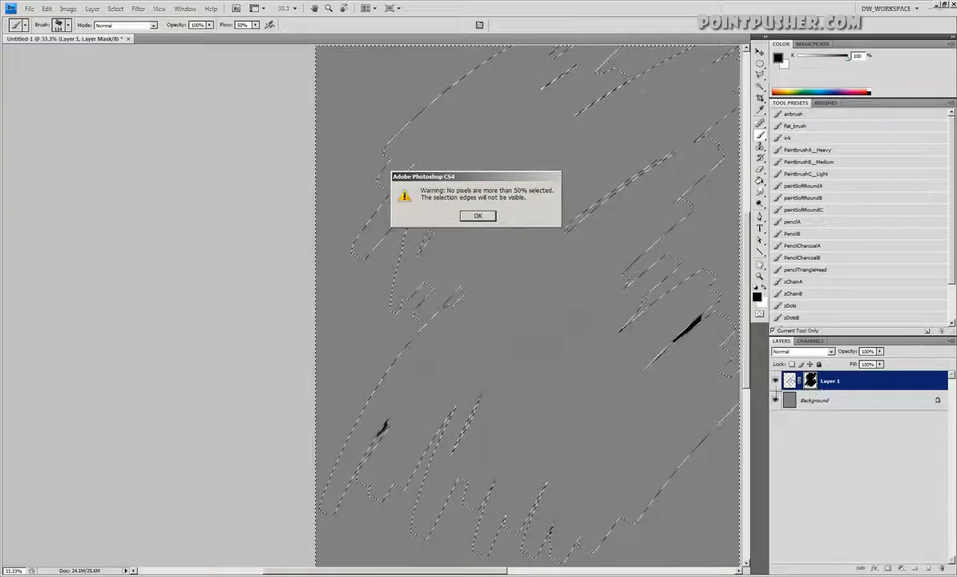
click(492, 218)
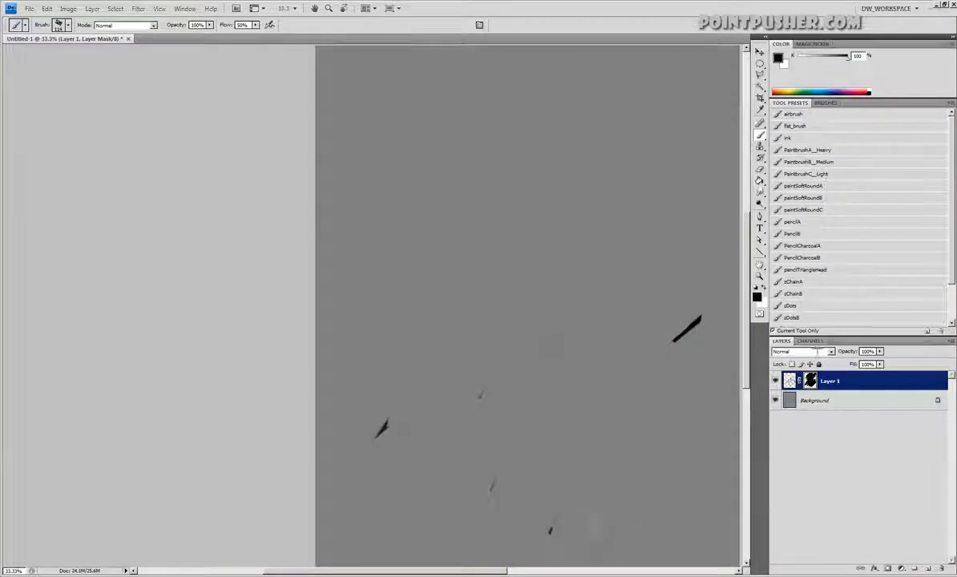
Delete Layer 1's mask without applying it to the layer
drag(811, 382, 941, 568)
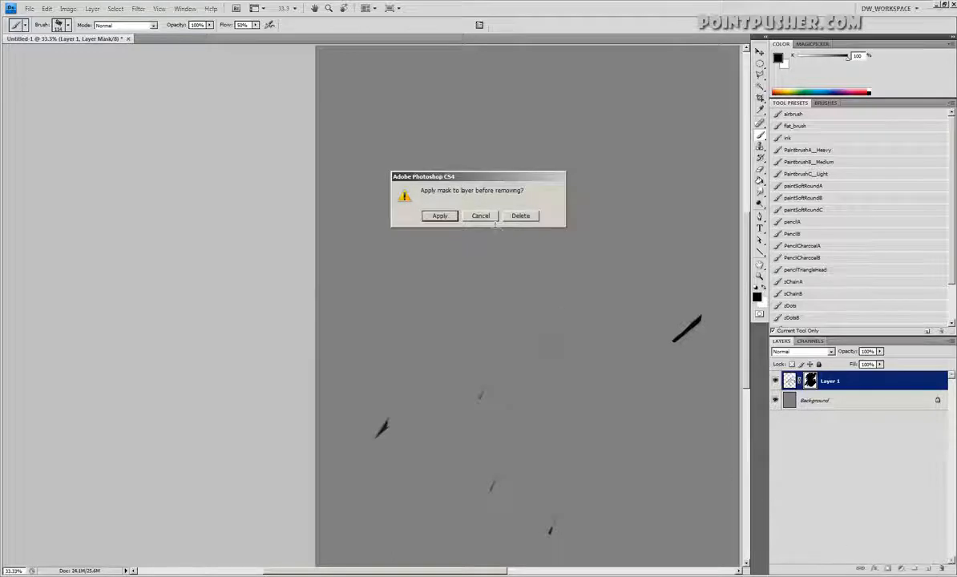
click(520, 215)
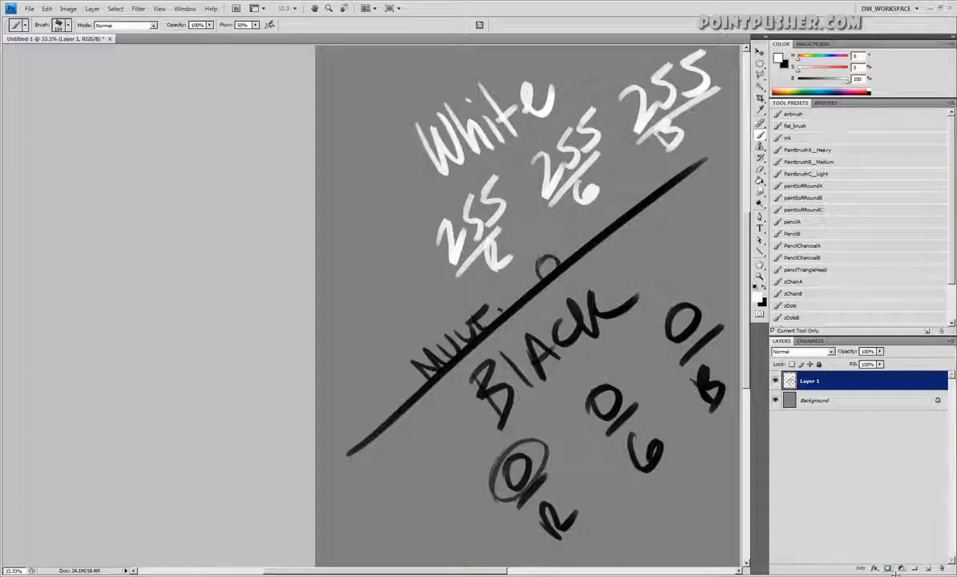
Add a new mask to Layer 1 and paint black strokes on it to hide parts of the lettering and diagonal line
click(888, 568)
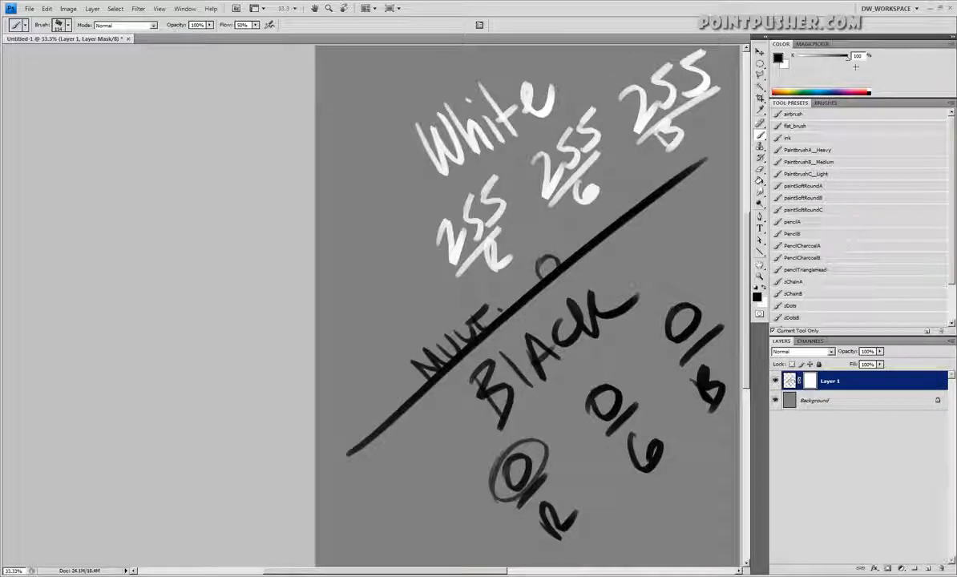
drag(633, 73, 687, 193)
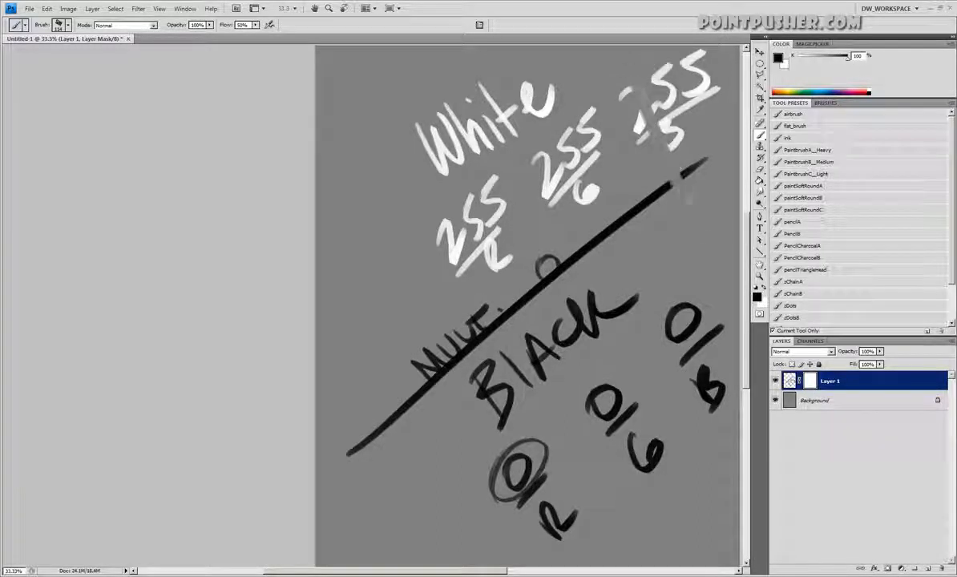
drag(532, 81, 647, 243)
mouse_move(498, 84)
mouse_down()
mouse_move(572, 276)
mouse_move(709, 511)
mouse_move(433, 192)
mouse_up()
drag(380, 128, 530, 513)
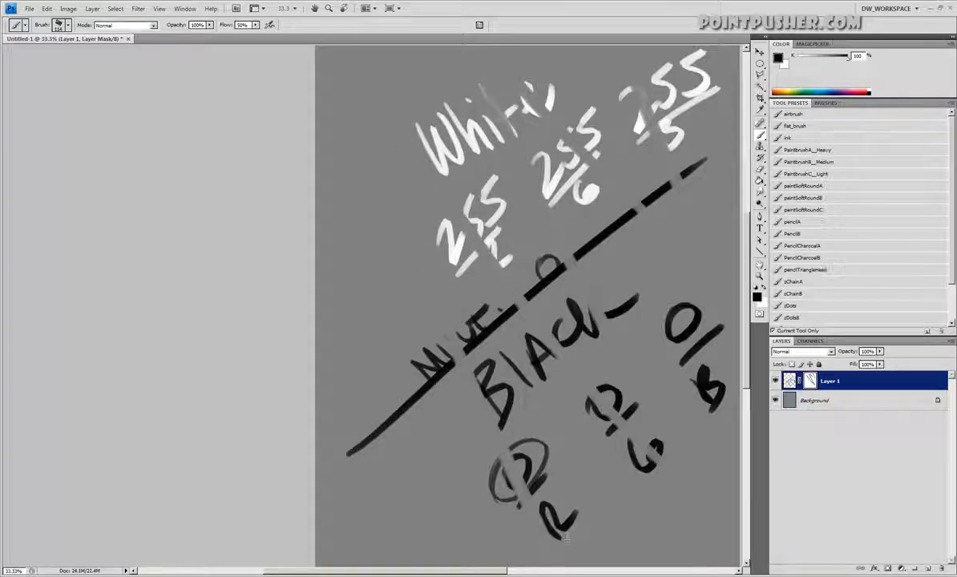
Paint white on the mask to restore the diagonal line, and paint over the lettering with 63% grey
key(x)
mouse_move(465, 341)
mouse_down()
mouse_move(419, 320)
mouse_move(433, 337)
mouse_move(533, 244)
mouse_move(674, 186)
mouse_move(695, 167)
mouse_up()
click(830, 58)
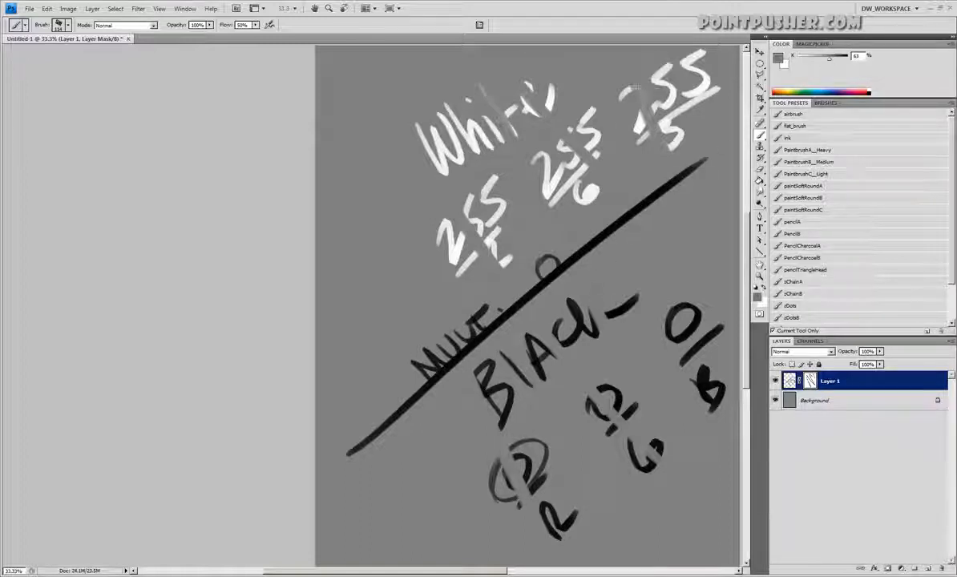
mouse_move(636, 86)
mouse_down()
mouse_move(501, 247)
mouse_move(461, 212)
mouse_move(634, 114)
mouse_move(471, 397)
mouse_move(634, 128)
mouse_move(535, 288)
mouse_move(553, 382)
mouse_move(590, 420)
mouse_up()
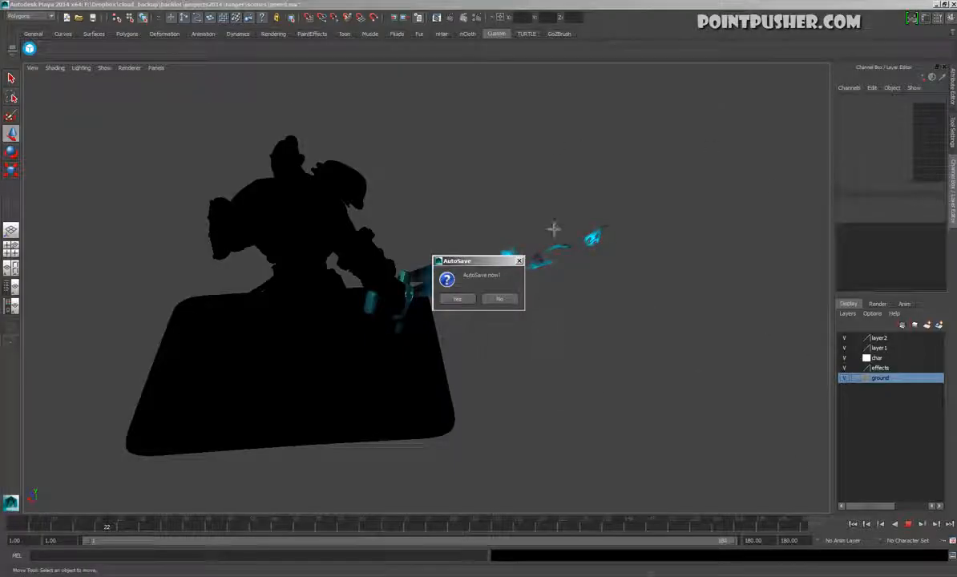
Switch to Maya, decline the autosave and start a new empty scene
click(500, 299)
alt+drag(473, 242, 577, 200)
key(space)
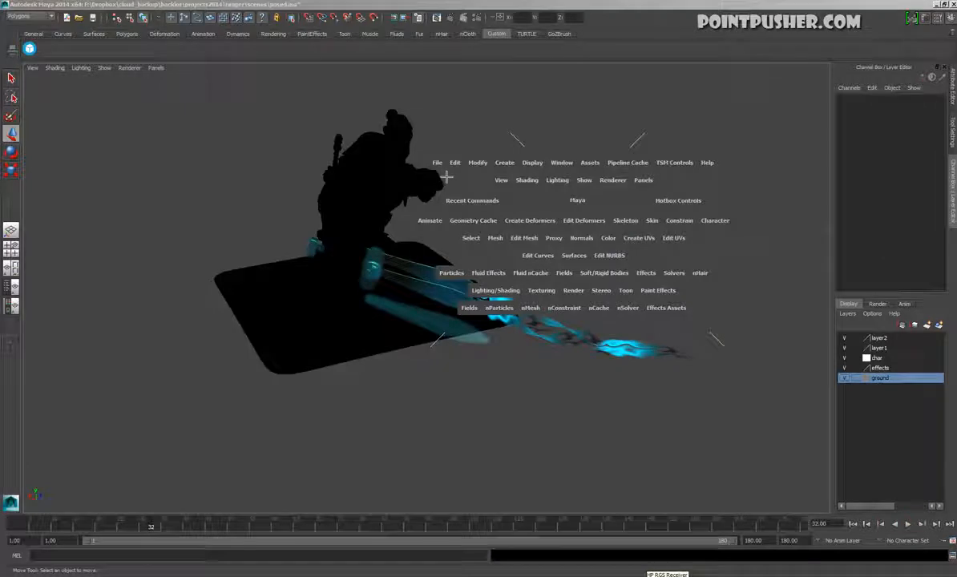
click(437, 162)
click(477, 180)
click(478, 295)
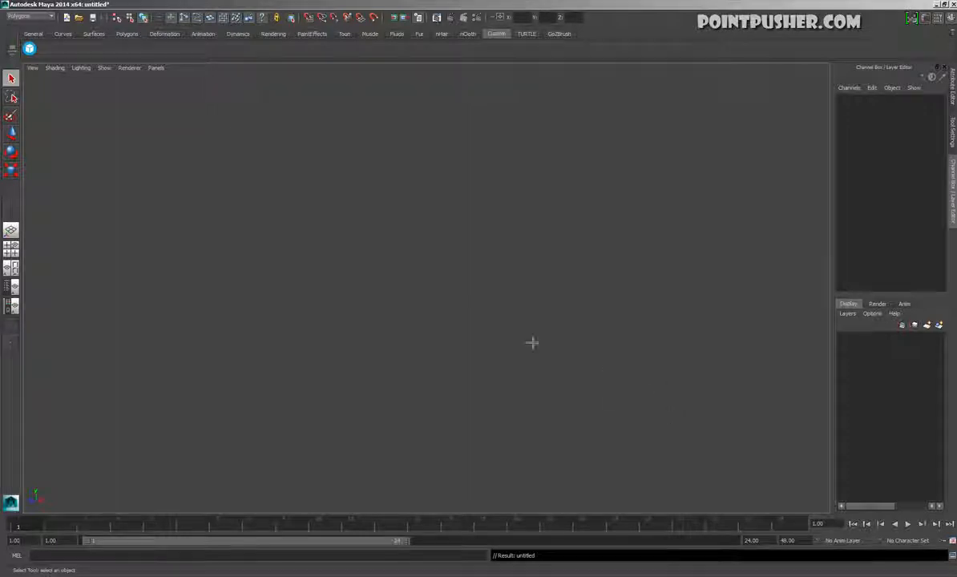
Create a polygon plane in the empty scene
key(space)
click(490, 212)
mouse_move(500, 235)
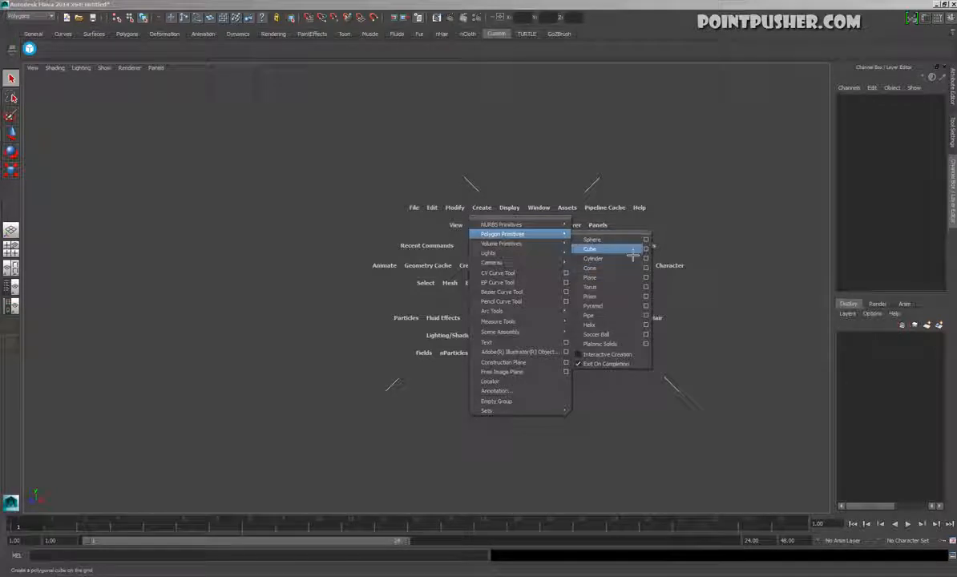
click(623, 278)
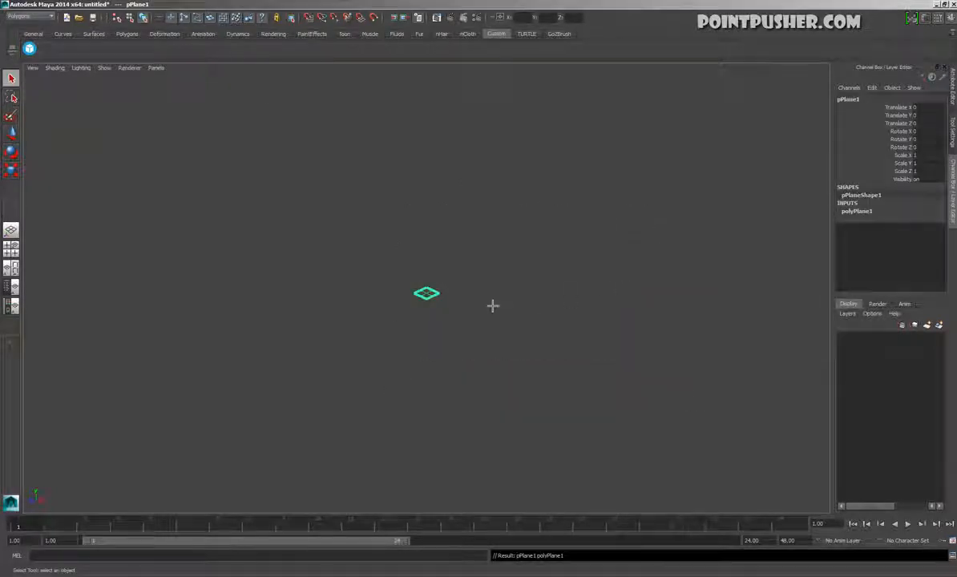
Scale the plane into a long strip, about 1.283 in X and 5.79 in Z
key(r)
drag(349, 333, 86, 402)
alt+drag(553, 329, 315, 277)
alt+drag(498, 338, 409, 357)
alt+right_drag(409, 357, 525, 369)
drag(345, 296, 321, 295)
alt+drag(369, 359, 296, 331)
alt+right_drag(200, 337, 250, 341)
alt+drag(250, 341, 630, 192)
Assign a new Lambert material to the plane
key(space)
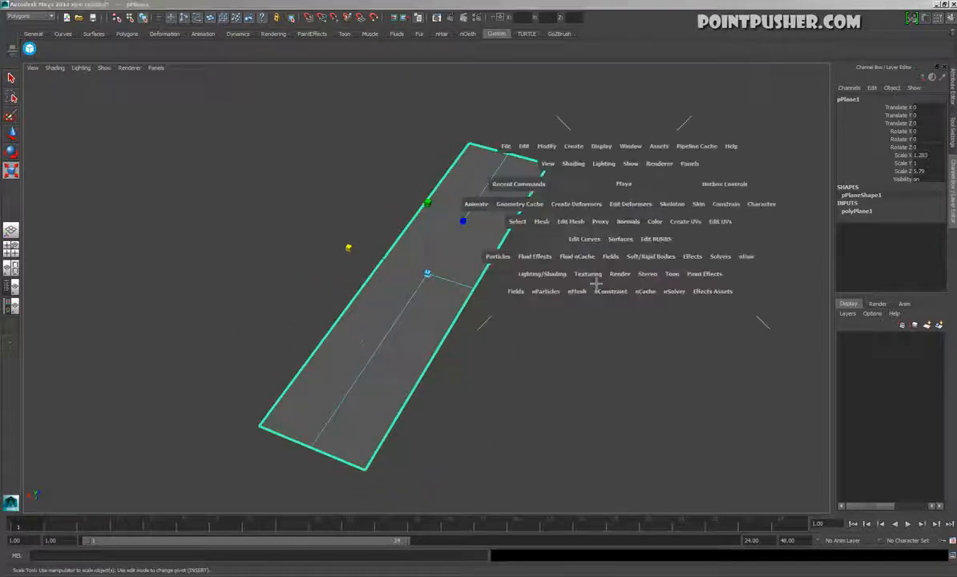
click(541, 273)
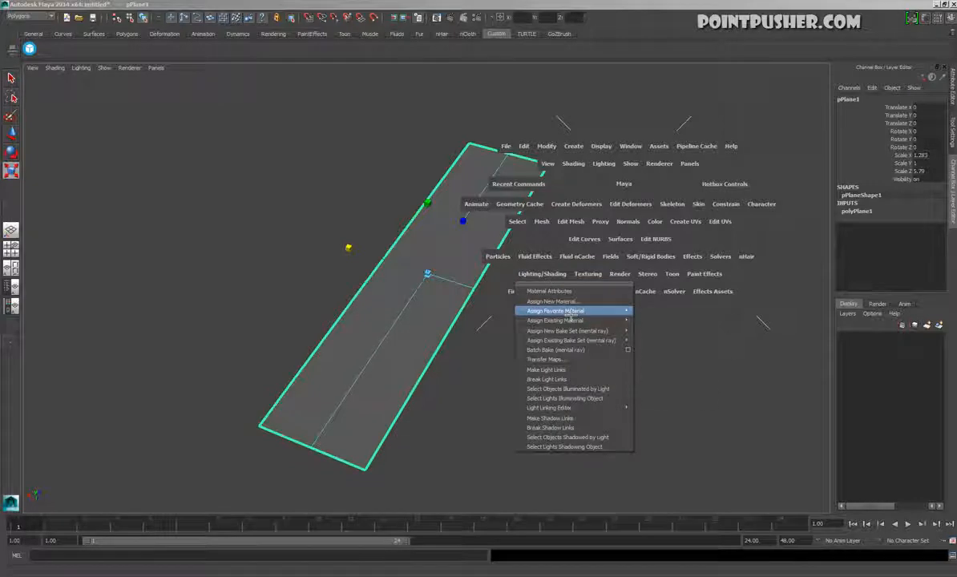
click(570, 304)
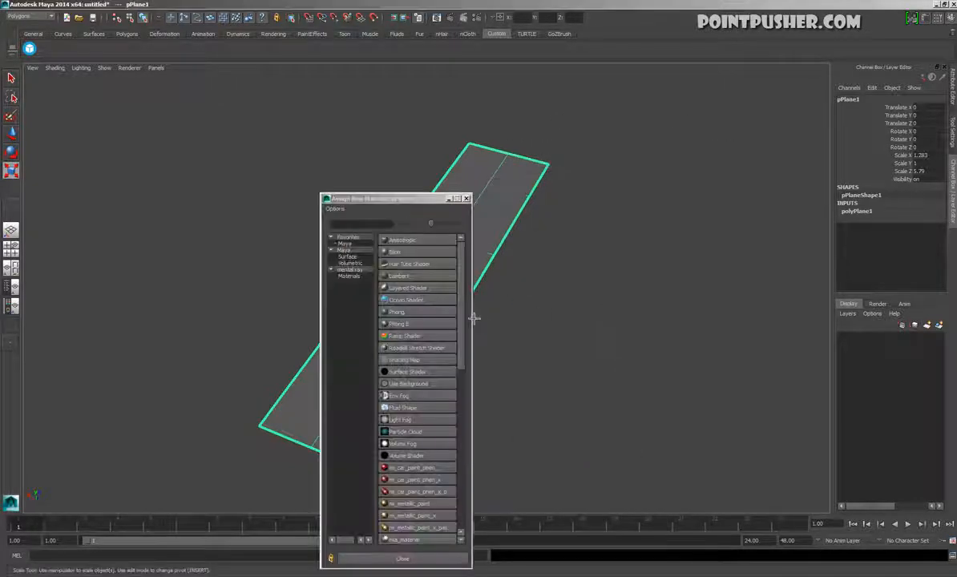
click(396, 277)
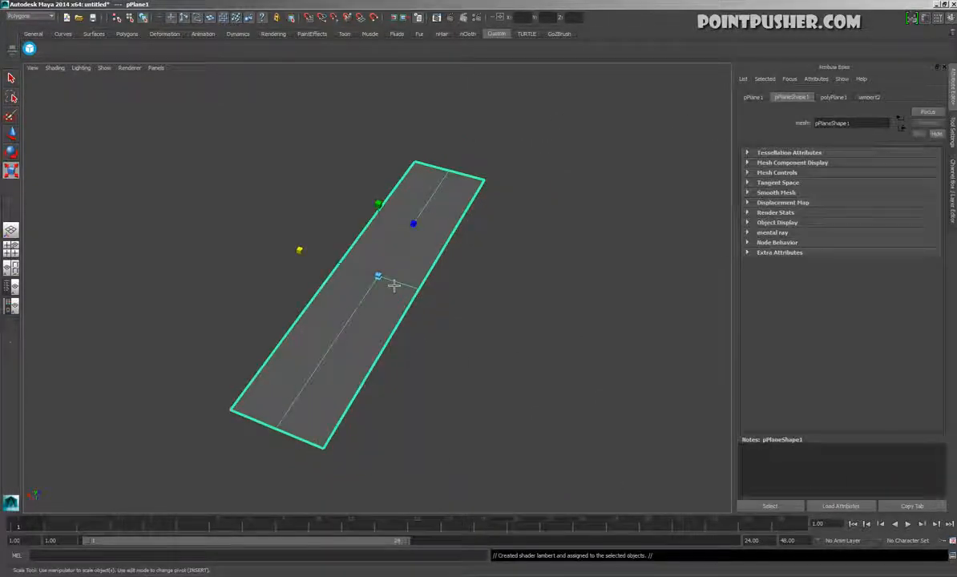
Rename the plane's Lambert material as fx_test_mtl and keep the plane selected
click(884, 99)
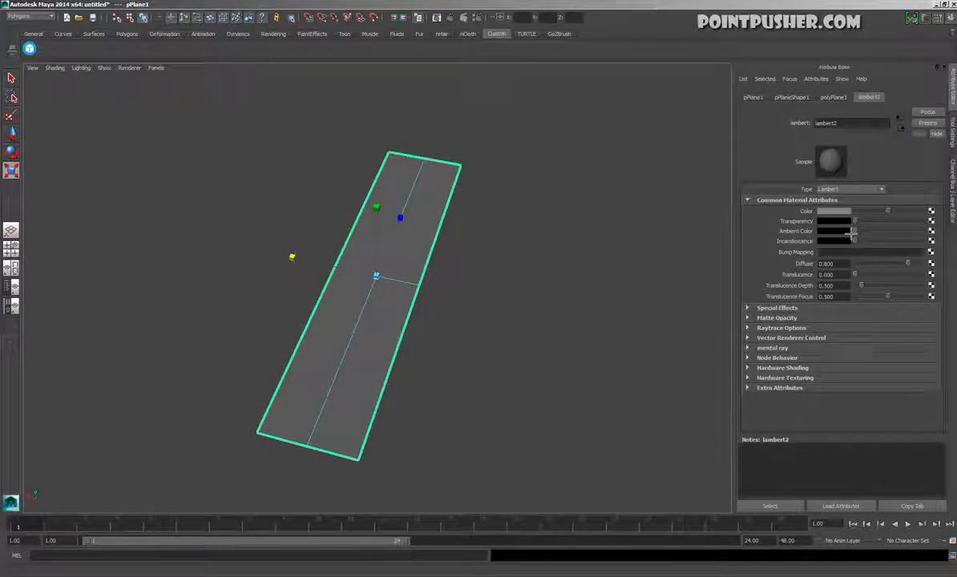
double_click(852, 125)
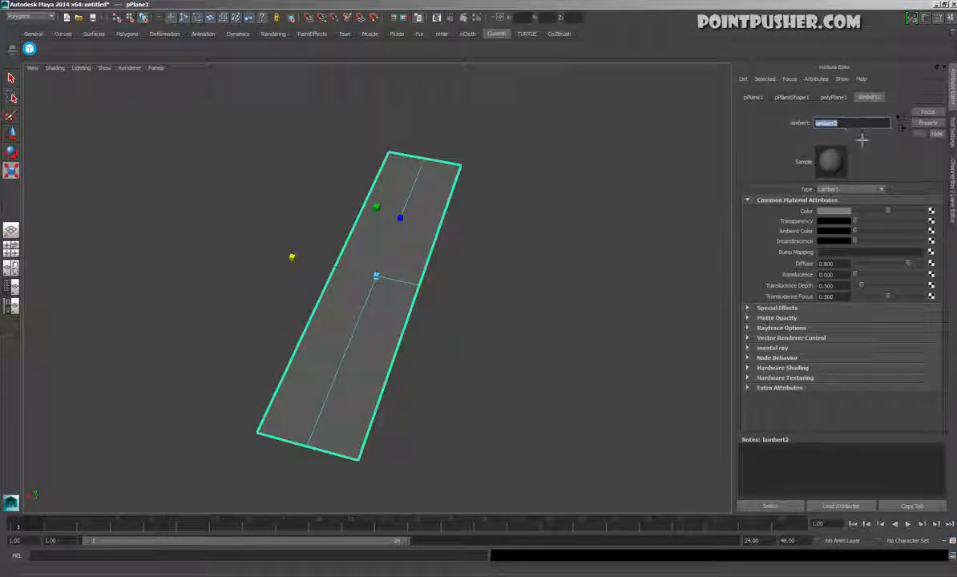
text(G)
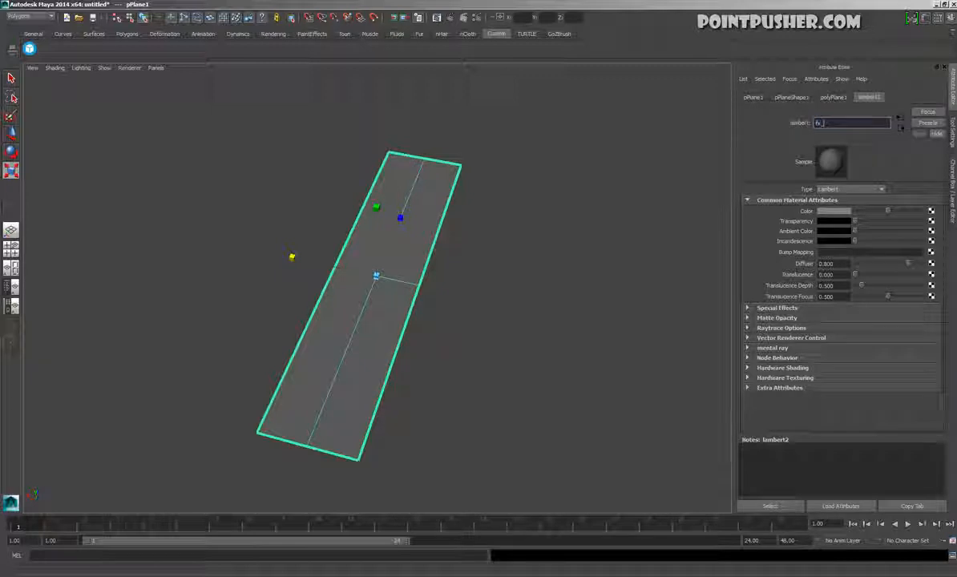
text(x_test_mtl)
key(Return)
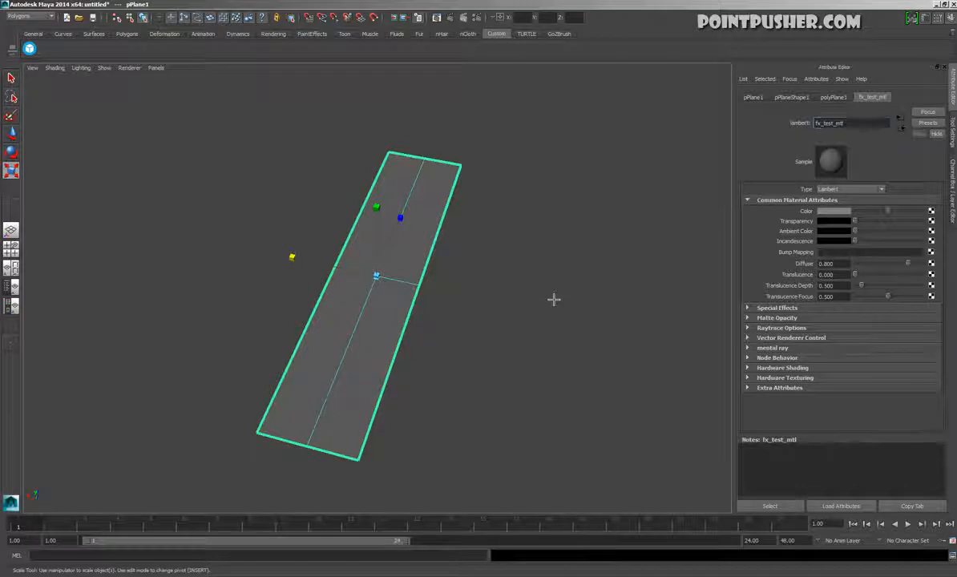
click(589, 318)
key(ctrl+z)
Set the color of fx_test_mtl to bright magenta
alt+drag(522, 293, 633, 283)
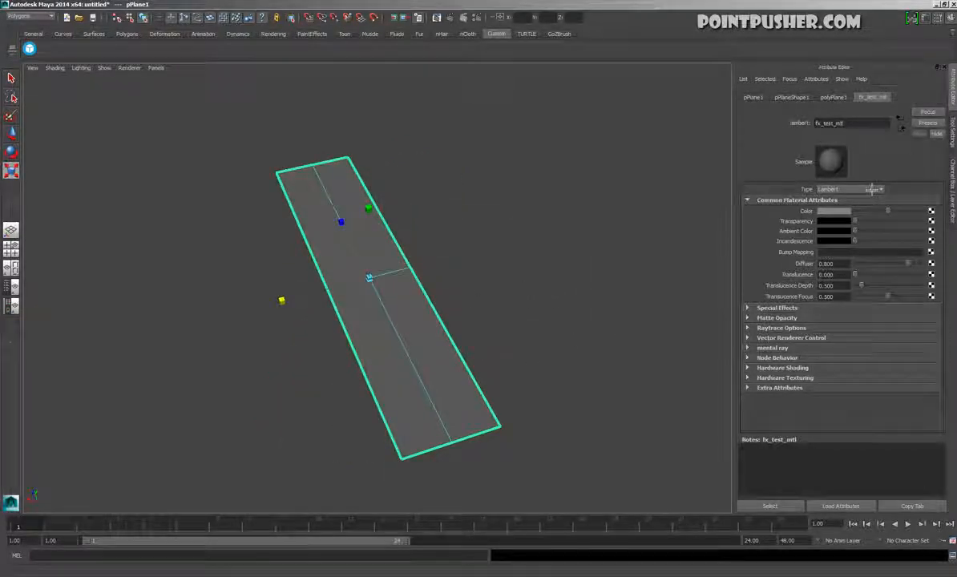
click(848, 211)
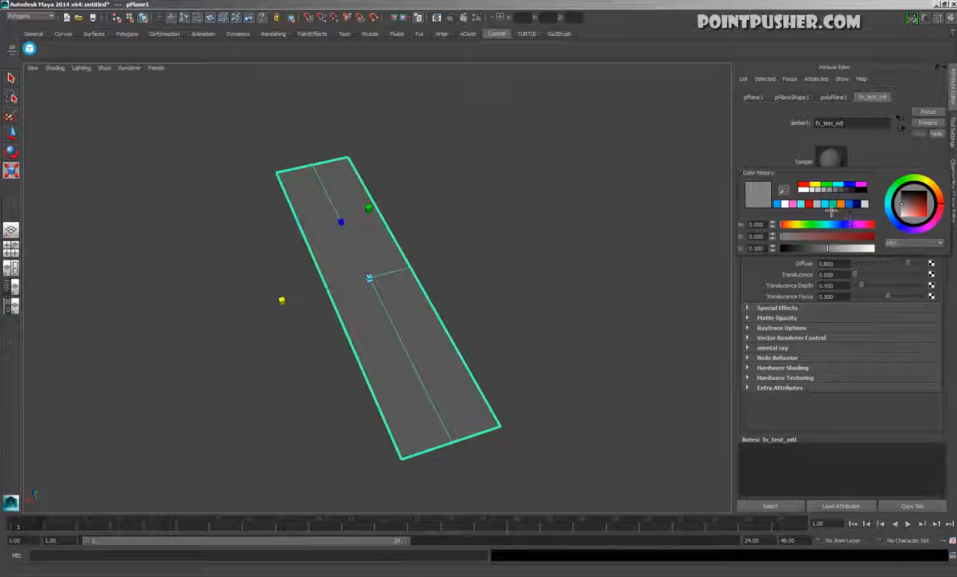
click(831, 205)
drag(847, 230, 864, 236)
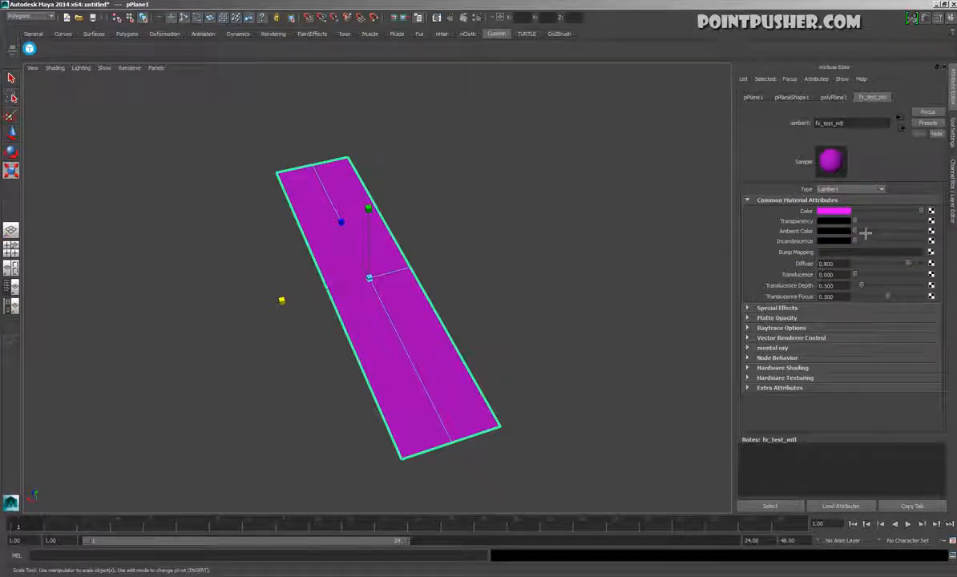
Try raising the transparency and incandescence of fx_test_mtl, and bring both back to black
drag(856, 222, 951, 223)
drag(886, 221, 856, 222)
drag(862, 238, 877, 251)
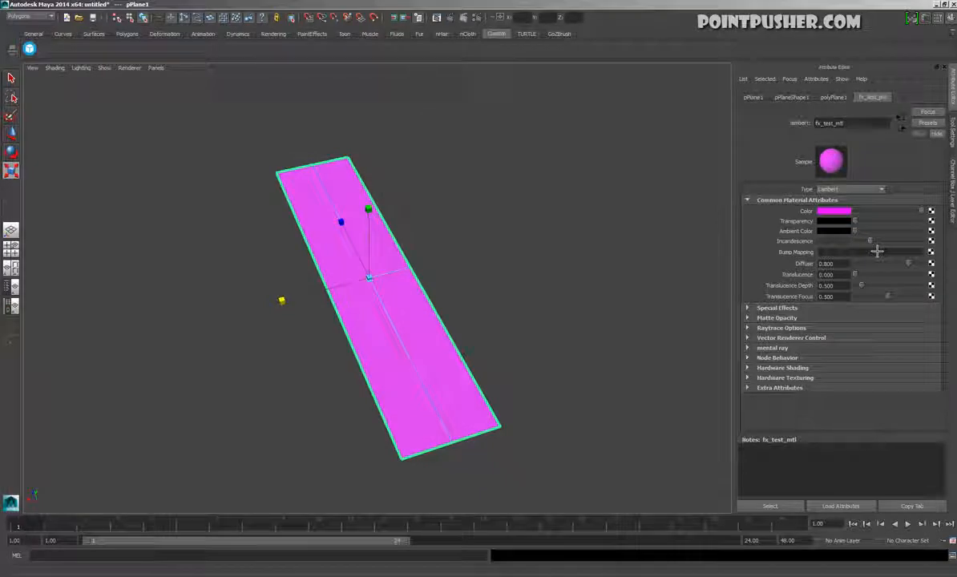
drag(880, 251, 852, 237)
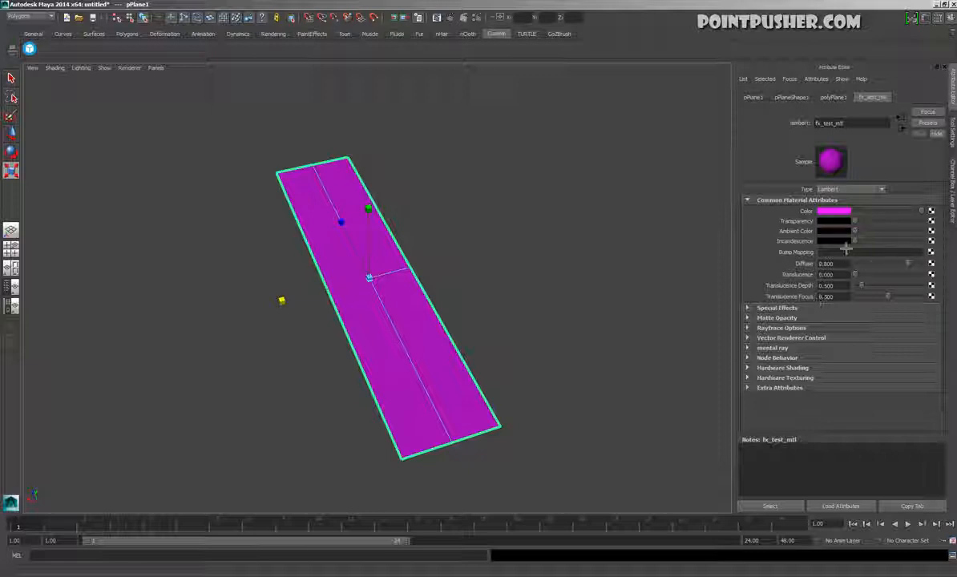
Connect a Ramp texture to the color of fx_test_mtl
alt+drag(502, 275, 495, 309)
scroll(489, 321, up, 4)
alt+drag(539, 453, 623, 437)
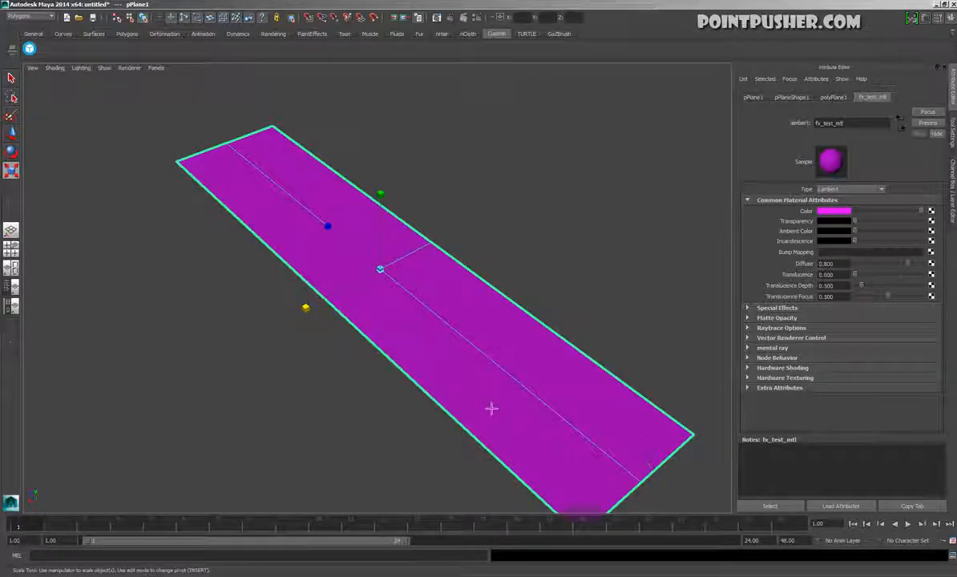
alt+drag(293, 192, 531, 407)
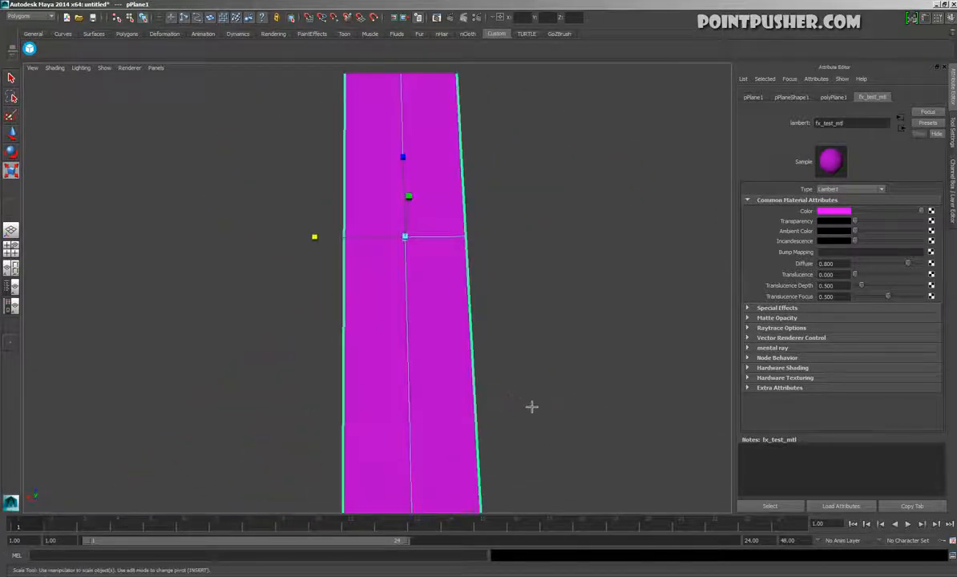
click(932, 211)
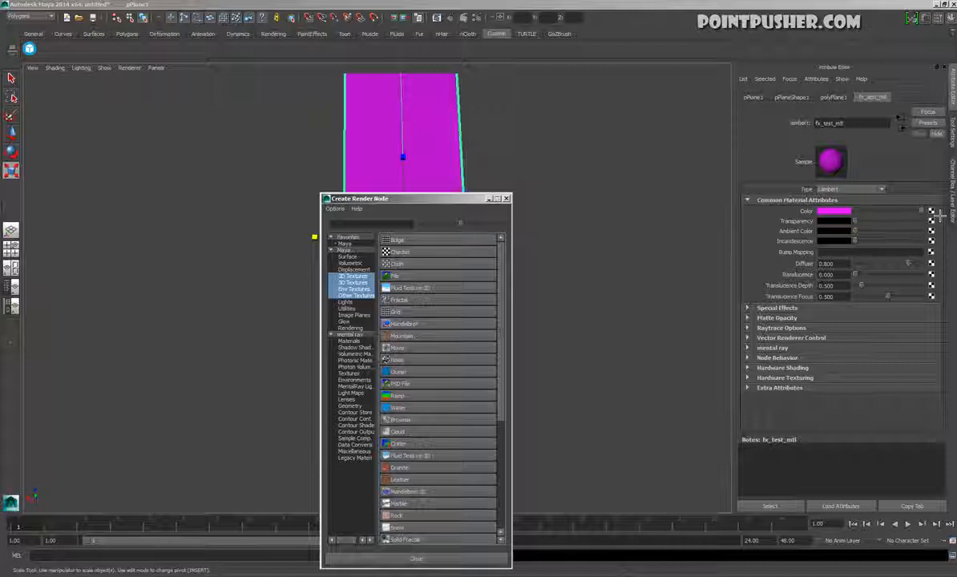
click(396, 396)
alt+drag(555, 357, 211, 306)
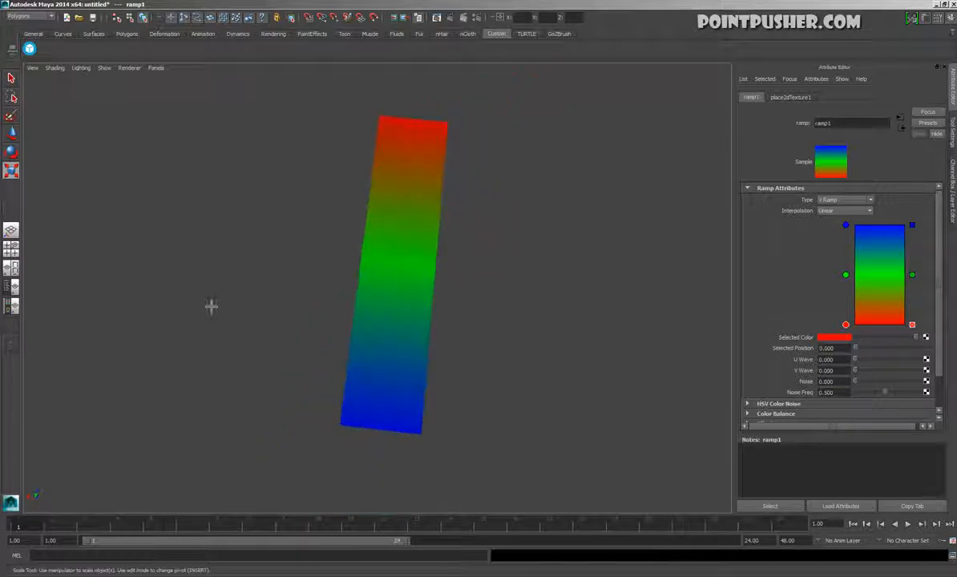
Show the UV editor beside the 3D view and select the plane to display its UVs over the ramp
click(11, 267)
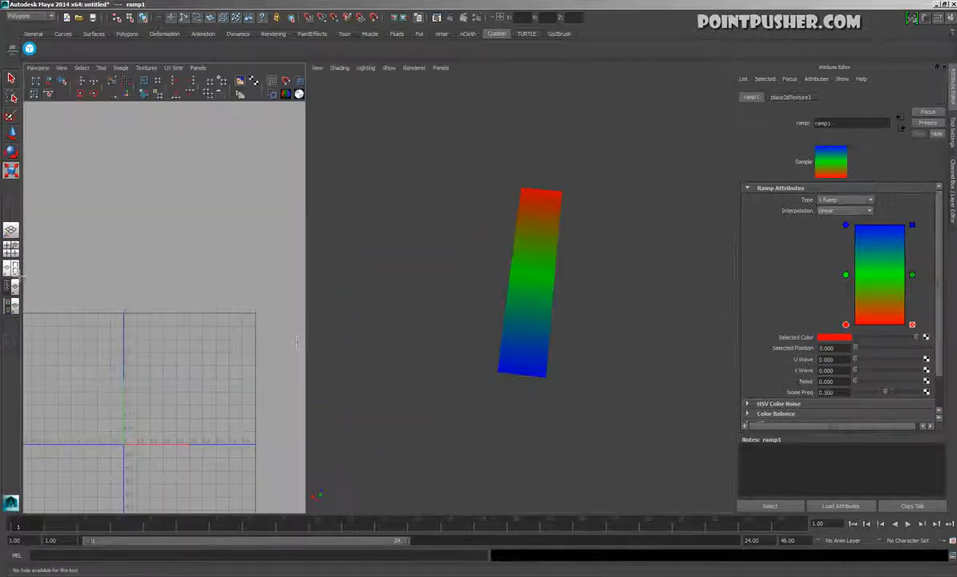
click(522, 244)
alt+middle_drag(208, 335, 214, 271)
alt+right_drag(214, 271, 303, 311)
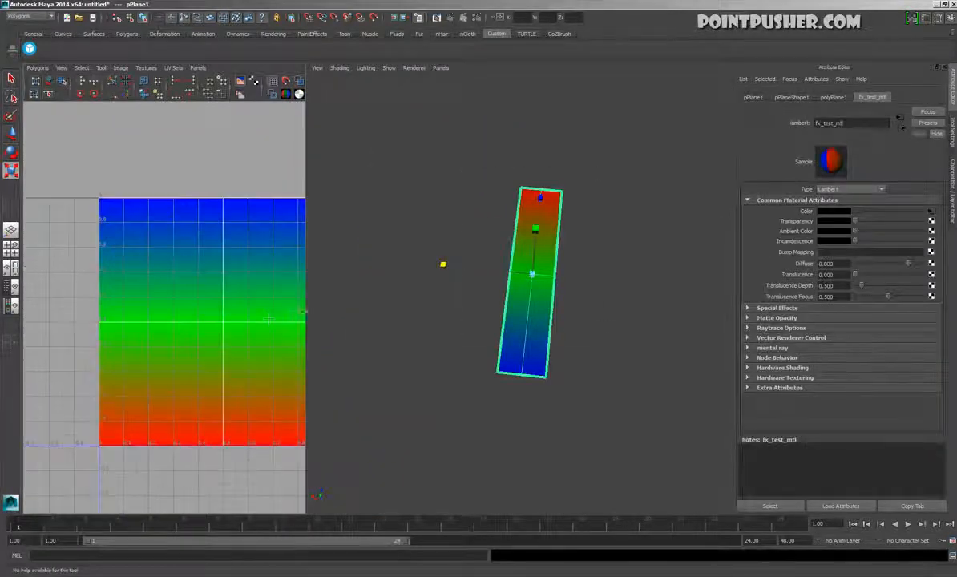
Open the attributes of the ramp connected to the material's color
click(931, 212)
alt+middle_drag(142, 393, 37, 370)
alt+right_drag(109, 389, 44, 378)
alt+middle_drag(134, 378, 156, 417)
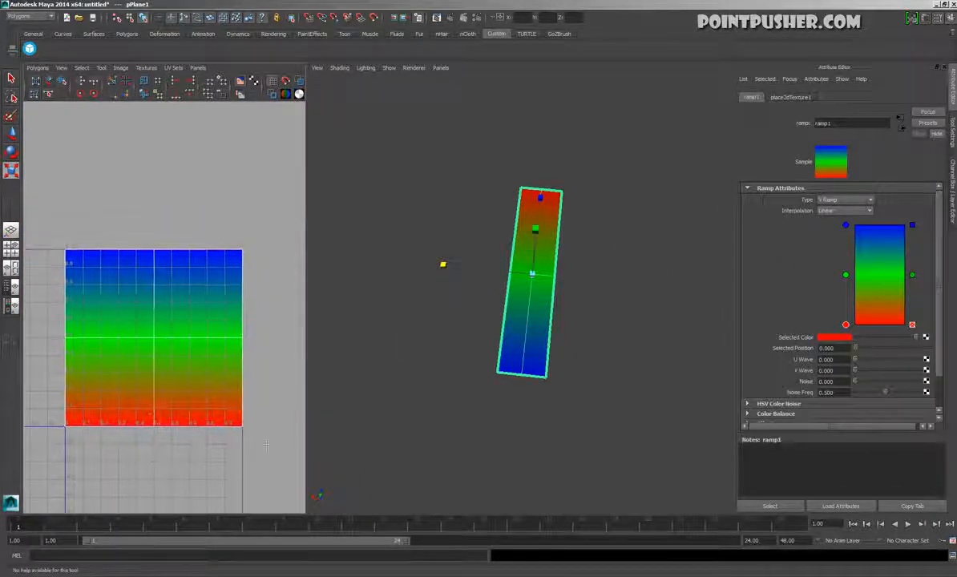
Examine how the ramp's colors run along the plane compared with its UV layout and the ramp attributes
alt+drag(547, 173, 507, 328)
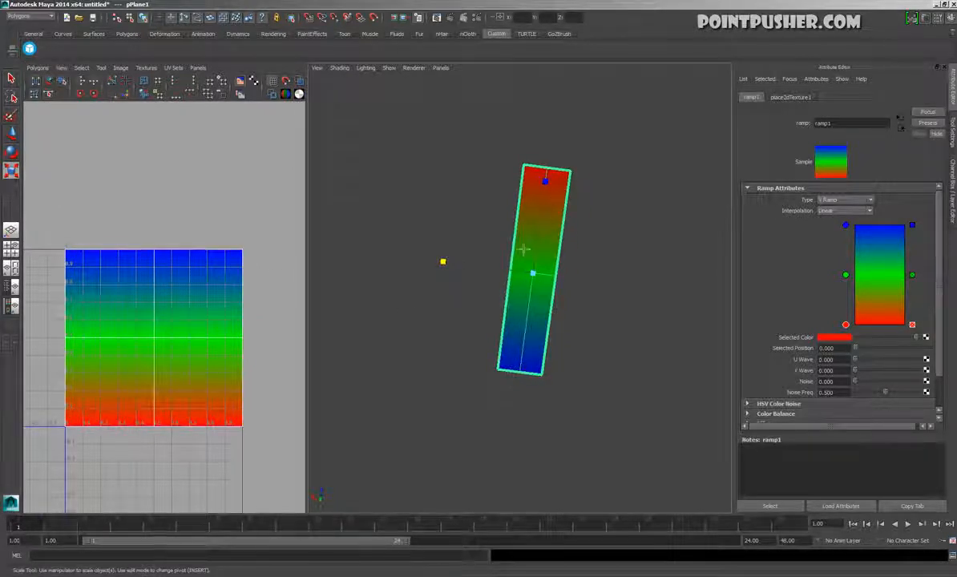
alt+drag(643, 340, 449, 362)
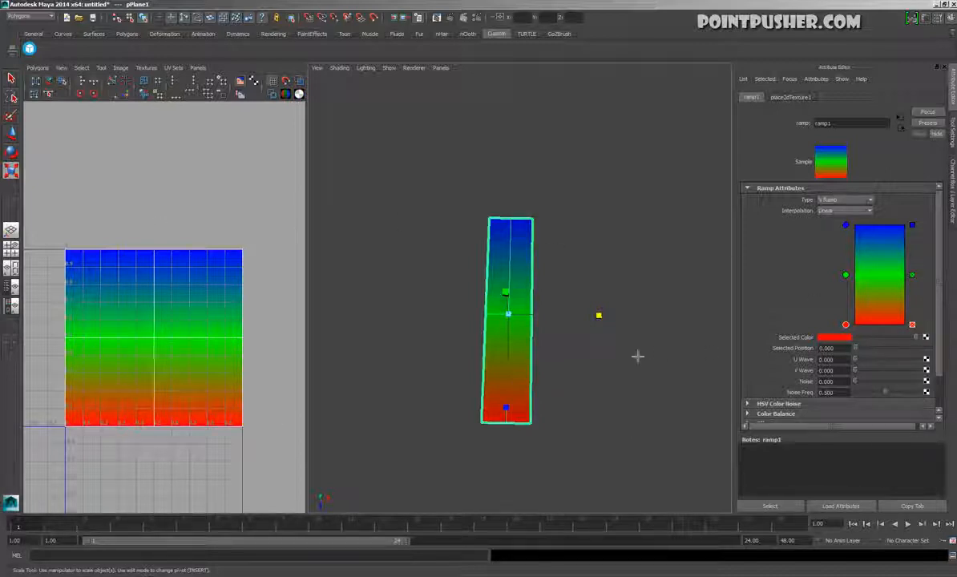
alt+drag(600, 315, 442, 291)
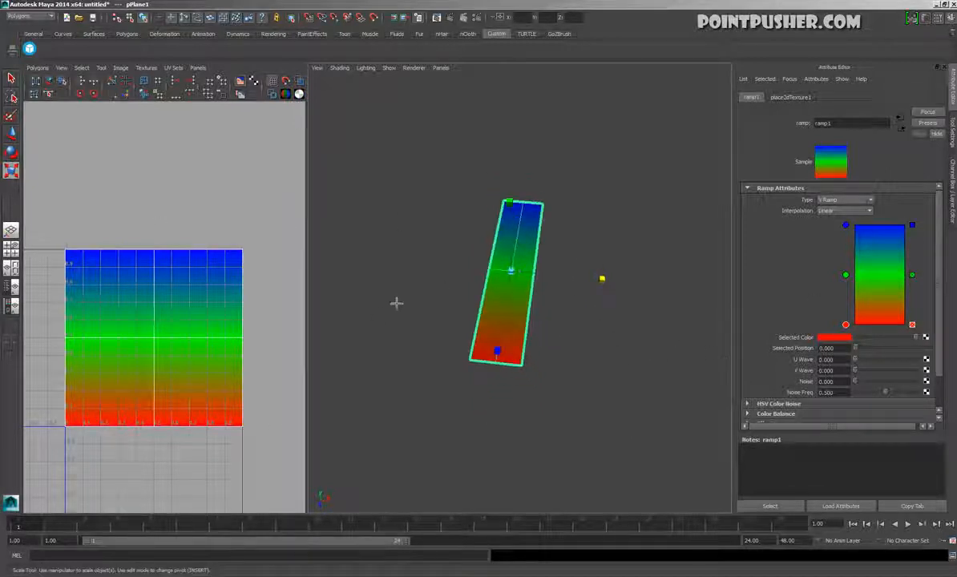
alt+right_drag(441, 291, 549, 325)
alt+drag(549, 324, 528, 378)
alt+right_drag(528, 379, 444, 378)
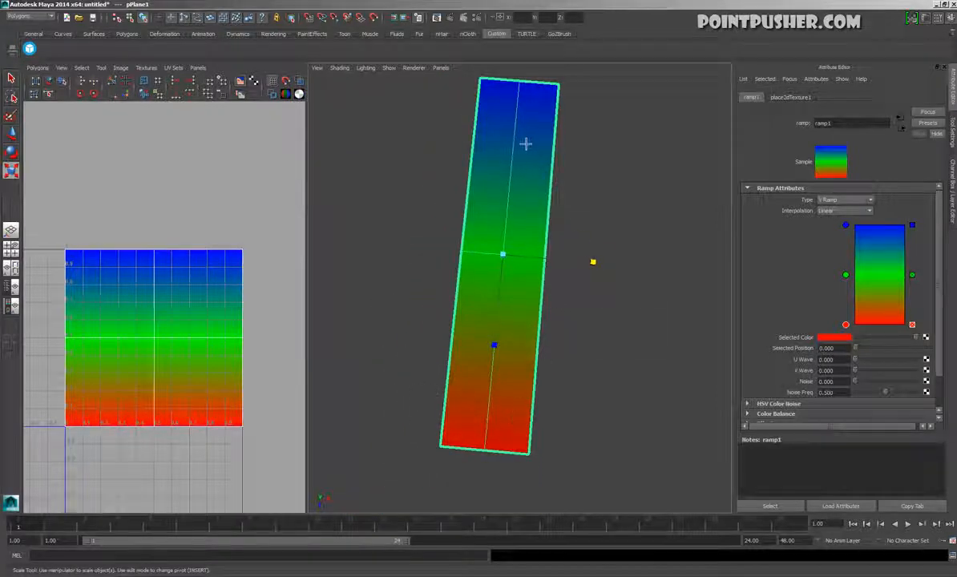
alt+drag(546, 324, 611, 302)
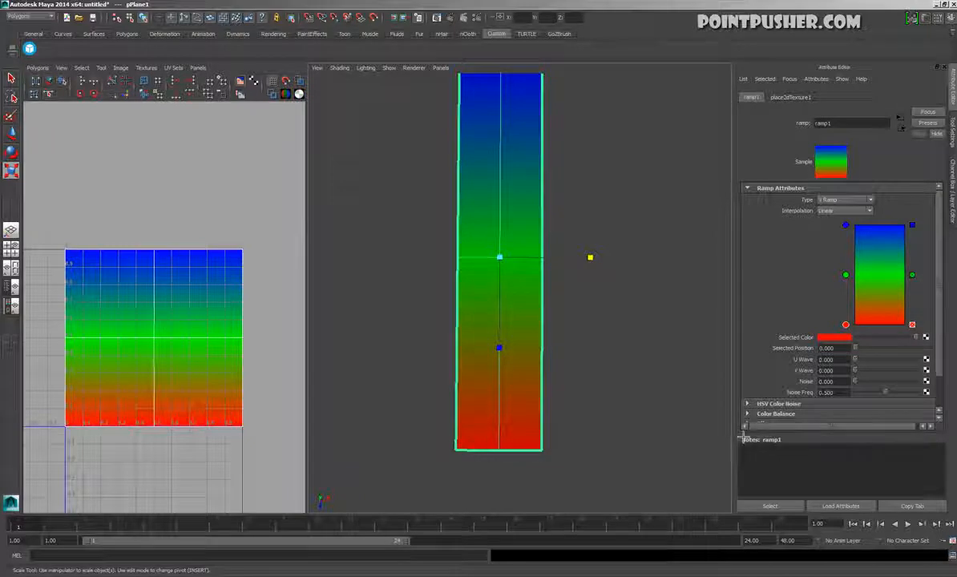
scroll(878, 313, down, 2)
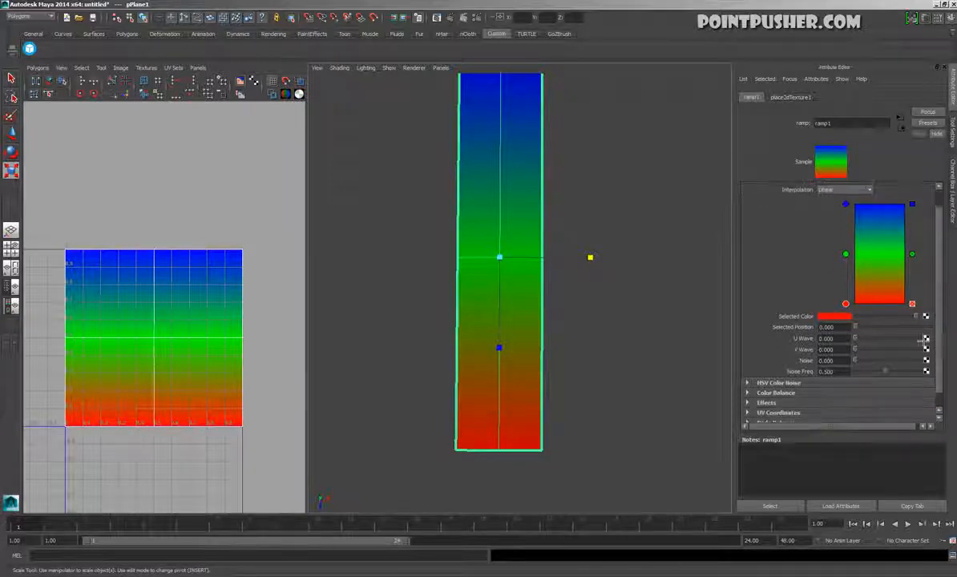
Try moving the ramp's green and blue color entries to different positions, and undo the changes
drag(848, 256, 856, 214)
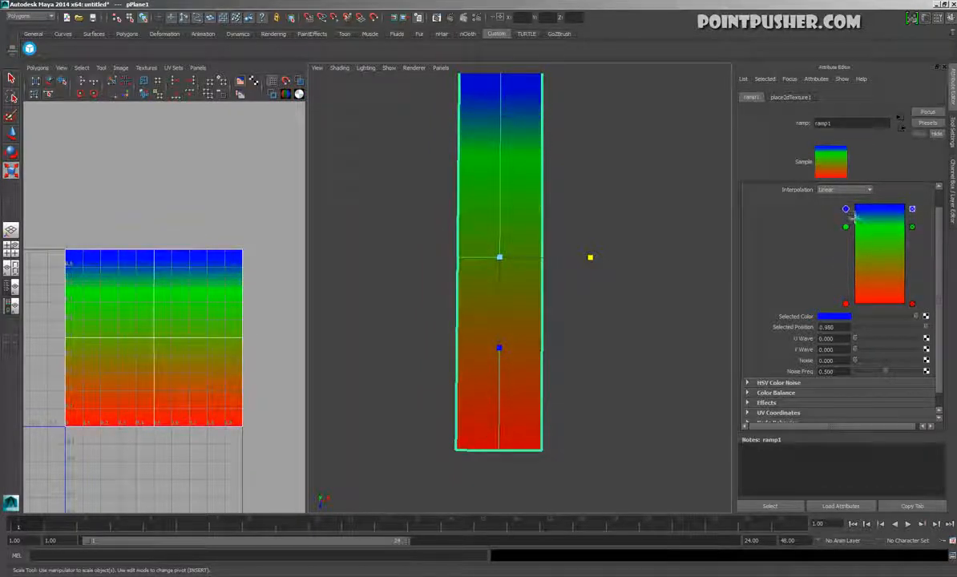
key(ctrl+z)
key(ctrl+z)
key(ctrl+z)
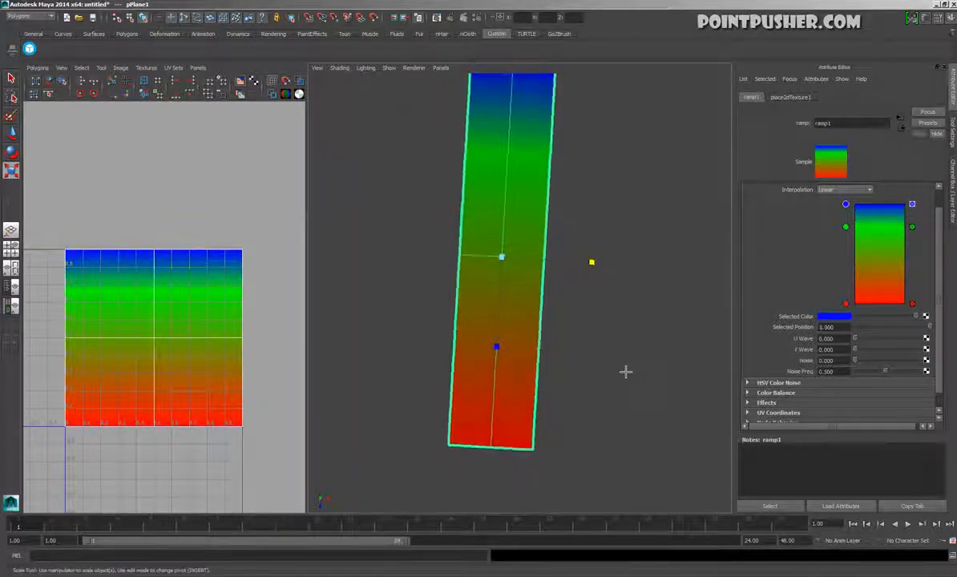
Try adding a series of extra color entries along the ramp and repositioning some of them
click(881, 232)
click(883, 268)
click(883, 285)
click(884, 296)
click(881, 244)
click(881, 214)
click(879, 226)
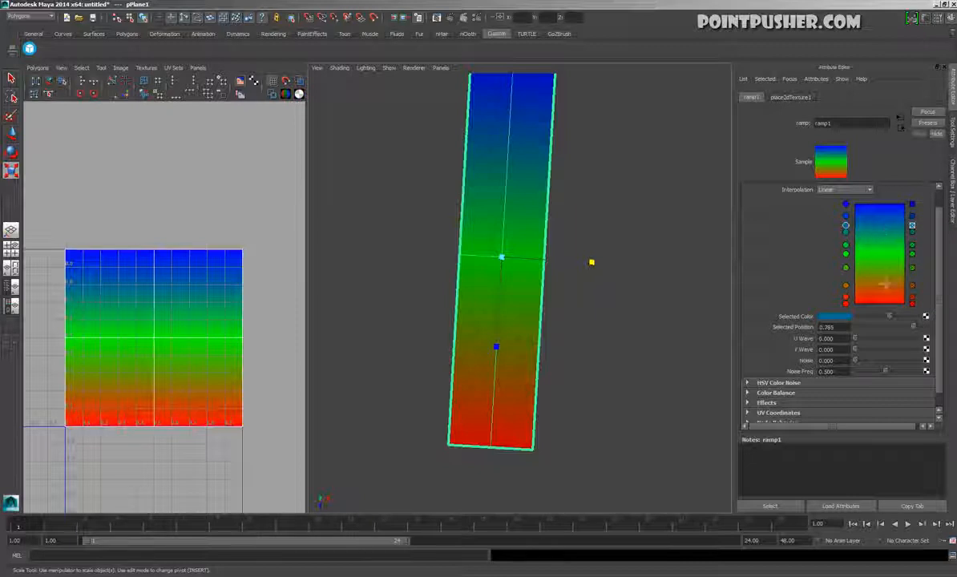
click(874, 278)
click(876, 264)
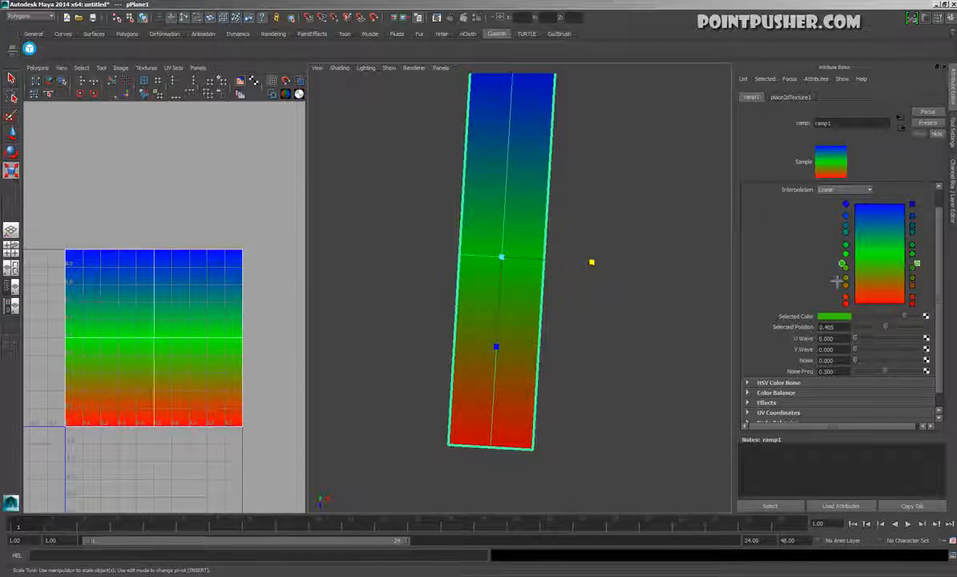
click(855, 240)
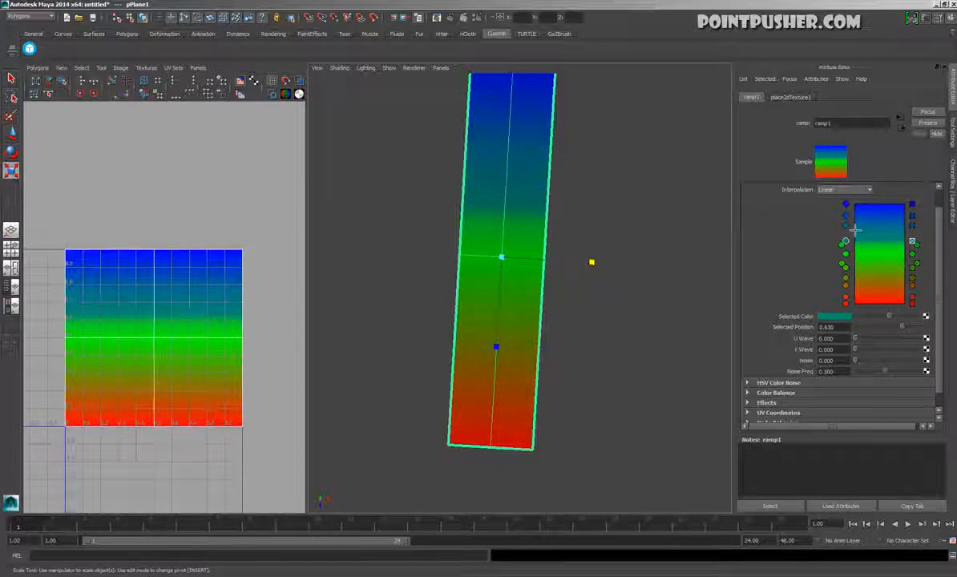
click(857, 225)
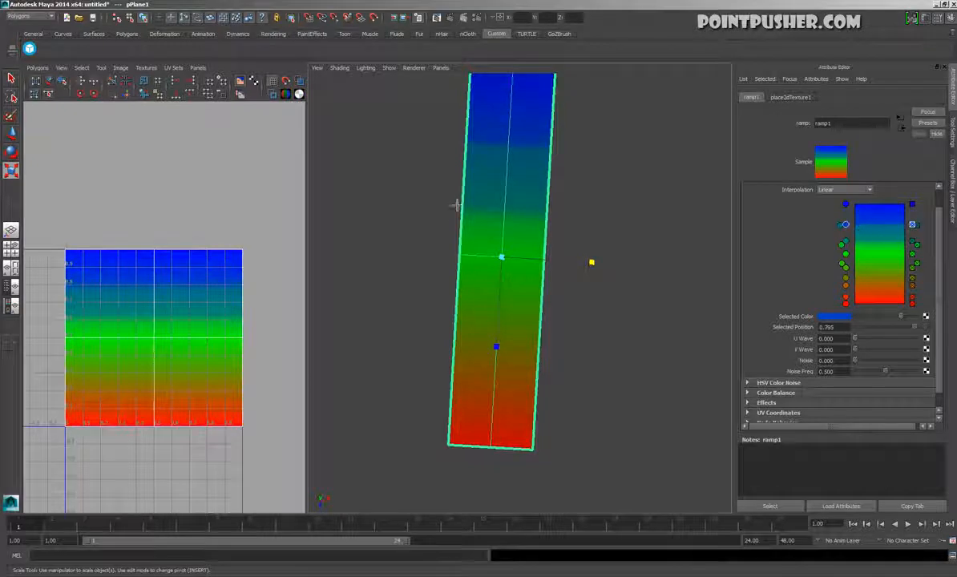
Undo the extra ramp color entries and reopen the attributes of the ramp connected to the material's color
key(ctrl+z)
key(ctrl+z)
key(ctrl+z)
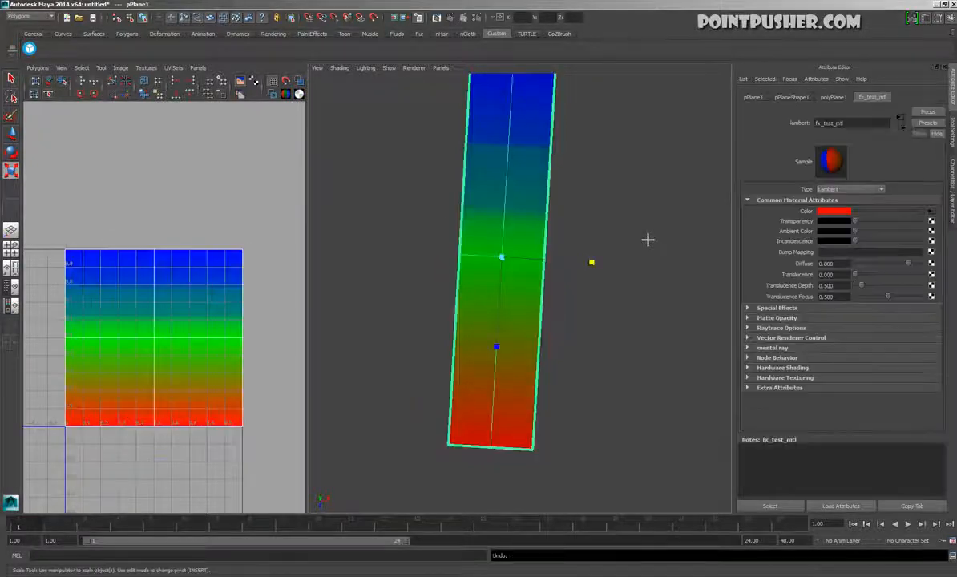
key(ctrl+z)
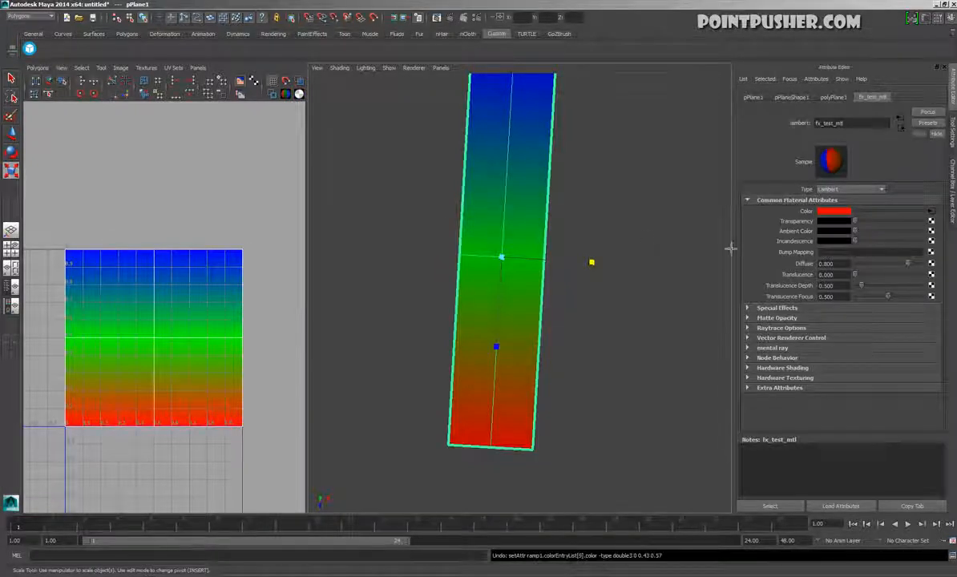
click(930, 210)
key(ctrl+z)
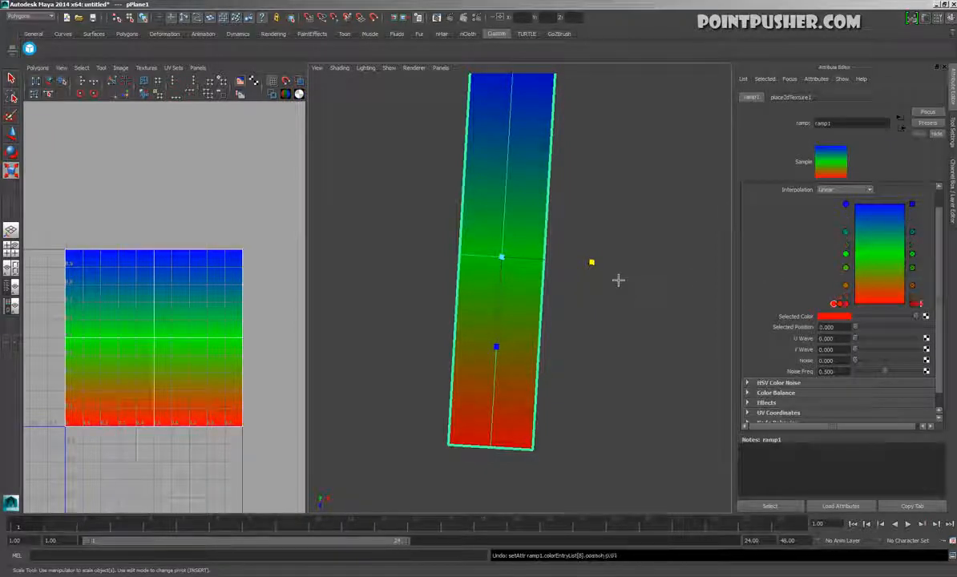
key(ctrl+z)
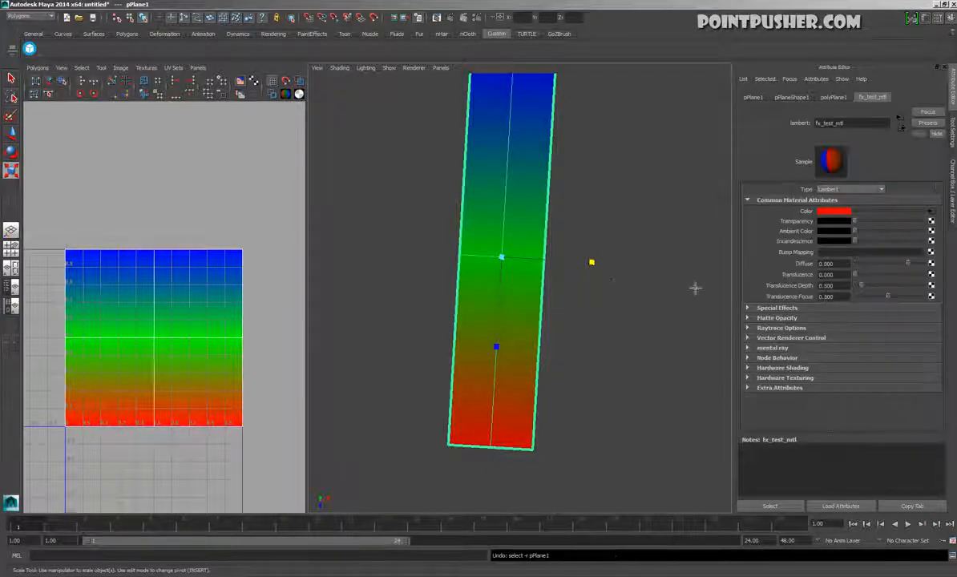
click(933, 212)
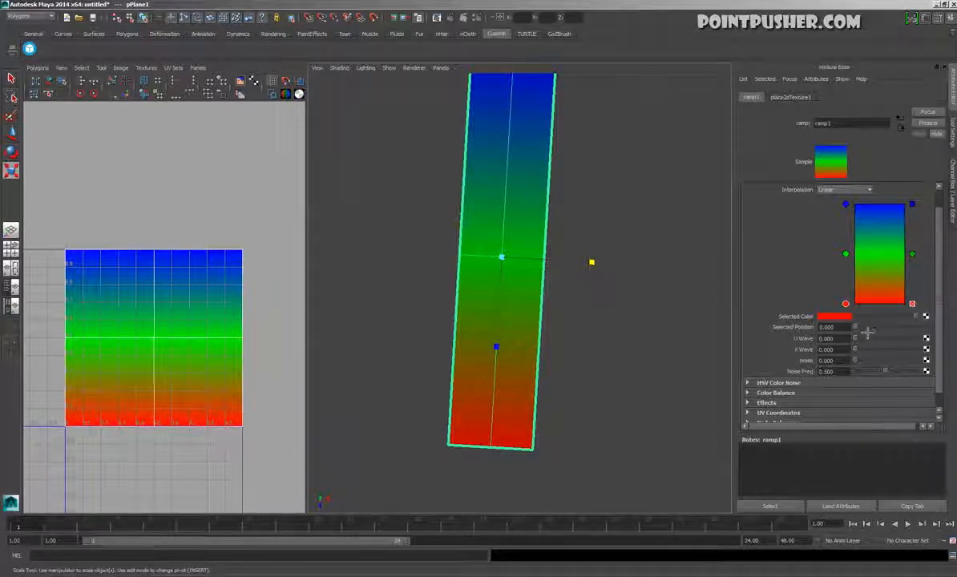
Try shifting the position of the ramp's green color entry, and undo the shift
mouse_move(865, 335)
mouse_down()
mouse_move(902, 331)
mouse_move(858, 330)
mouse_up()
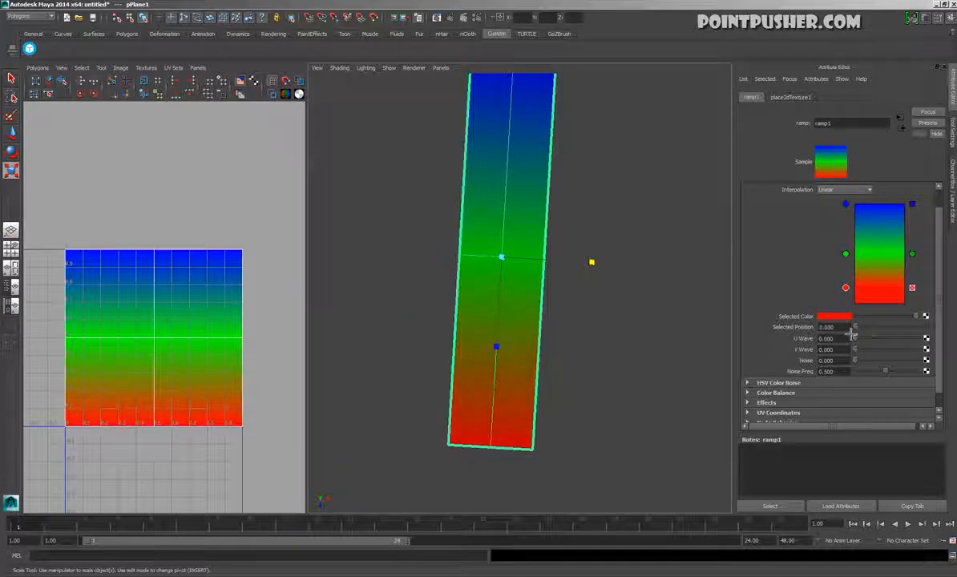
click(850, 258)
mouse_move(894, 337)
mouse_down()
mouse_move(865, 335)
mouse_move(883, 336)
mouse_up()
key(ctrl+z)
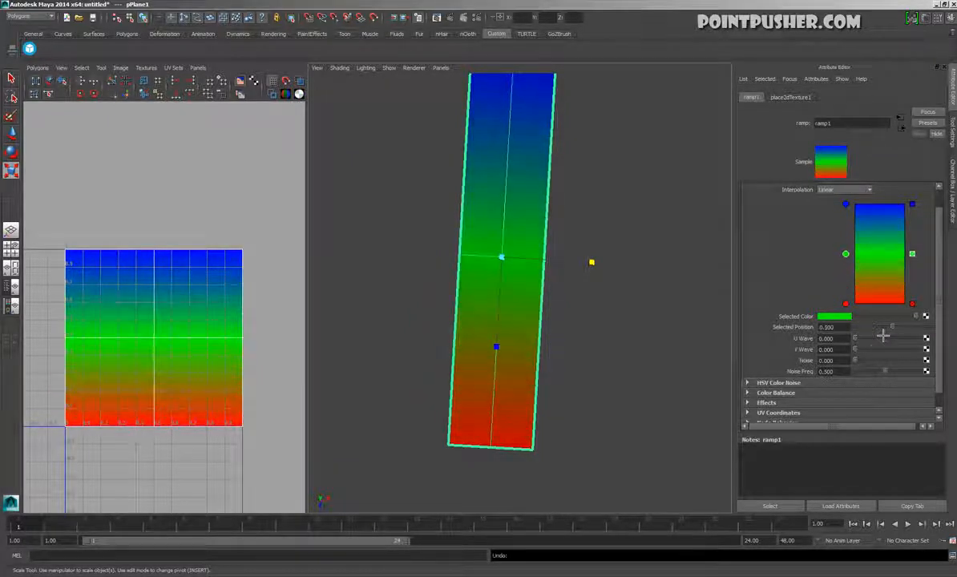
Set the ramp's U Wave to about 0.756 and change its type to U Ramp
drag(855, 339, 909, 349)
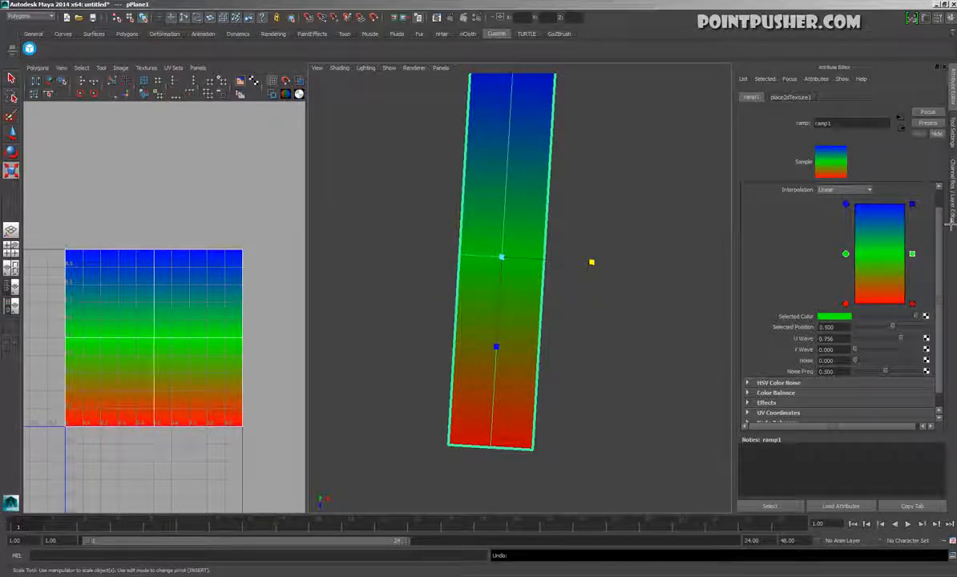
scroll(885, 210, up, 1)
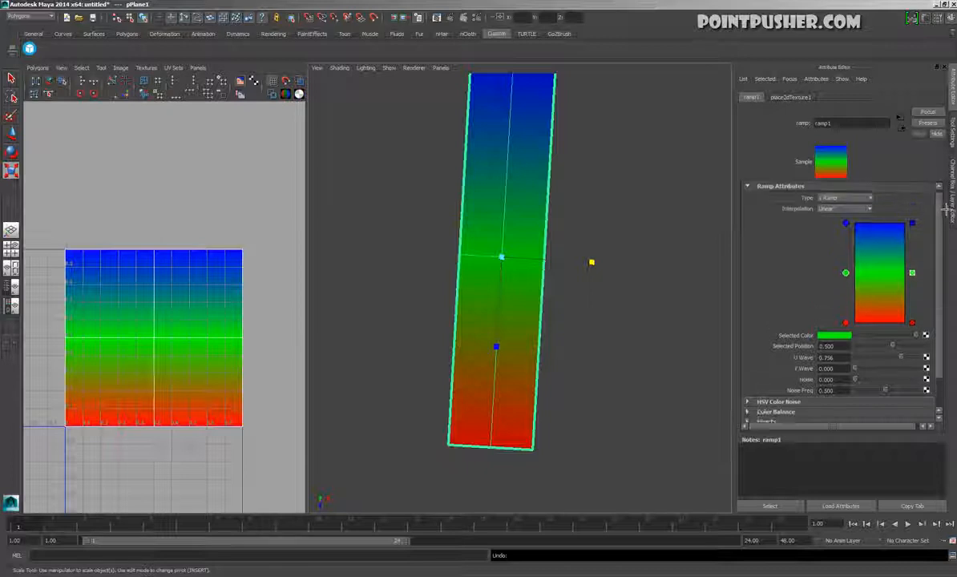
click(834, 199)
click(828, 215)
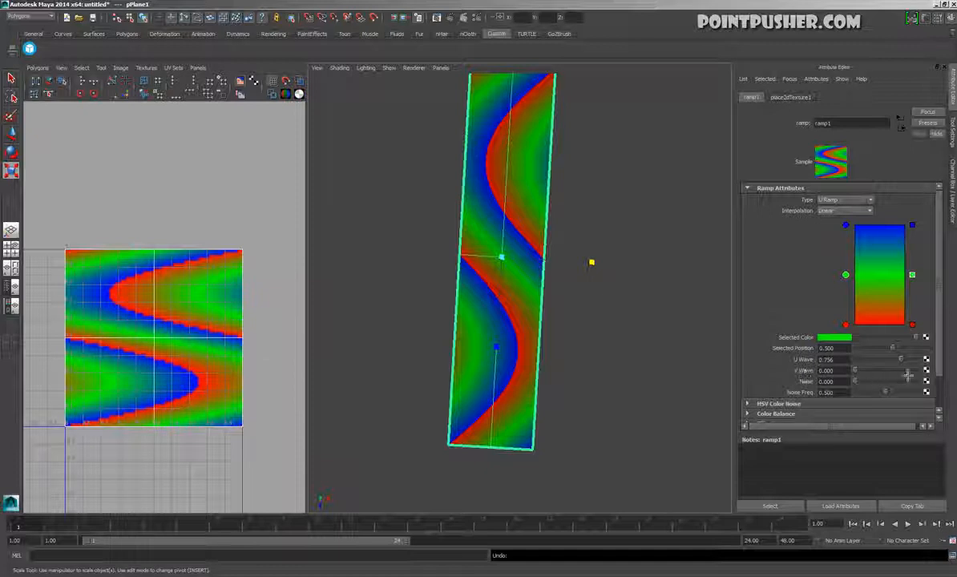
Reset the ramp's U Wave to 0 and change its type back to V Ramp
drag(909, 366, 853, 368)
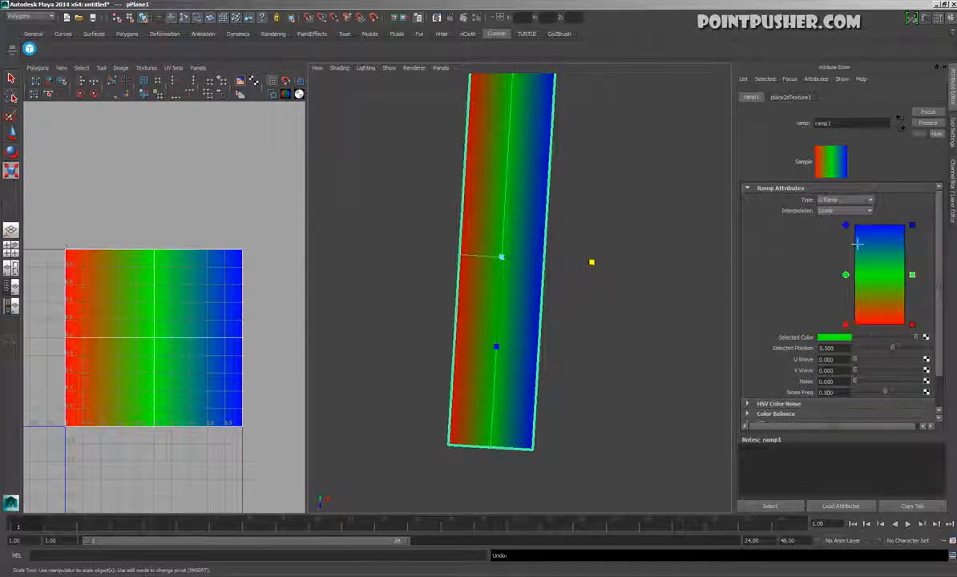
click(842, 200)
click(840, 207)
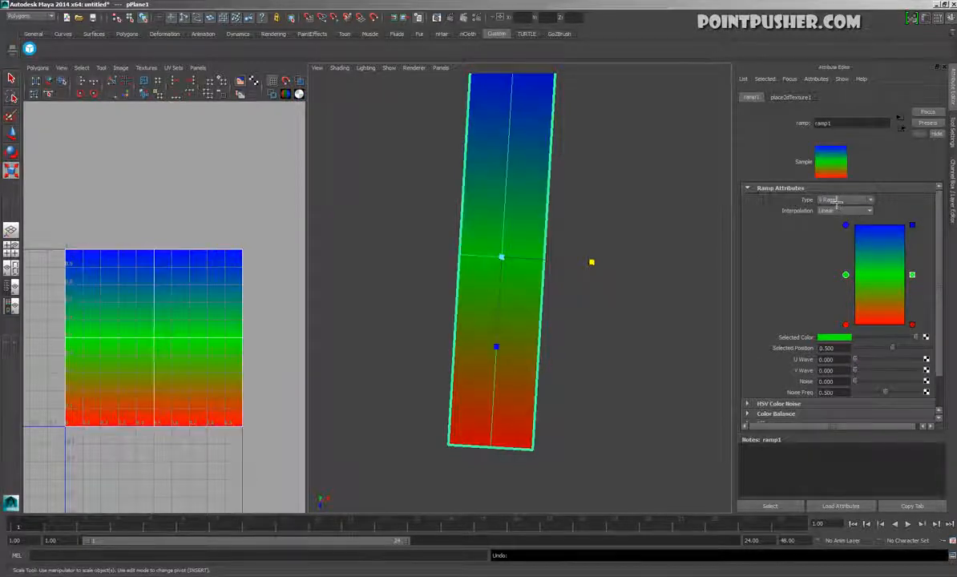
Try a Noise value of about 0.415 on the ramp, and set both Noise and Noise Freq to 0
mouse_move(855, 370)
mouse_down()
mouse_move(882, 378)
mouse_move(856, 370)
mouse_up()
drag(864, 390, 889, 398)
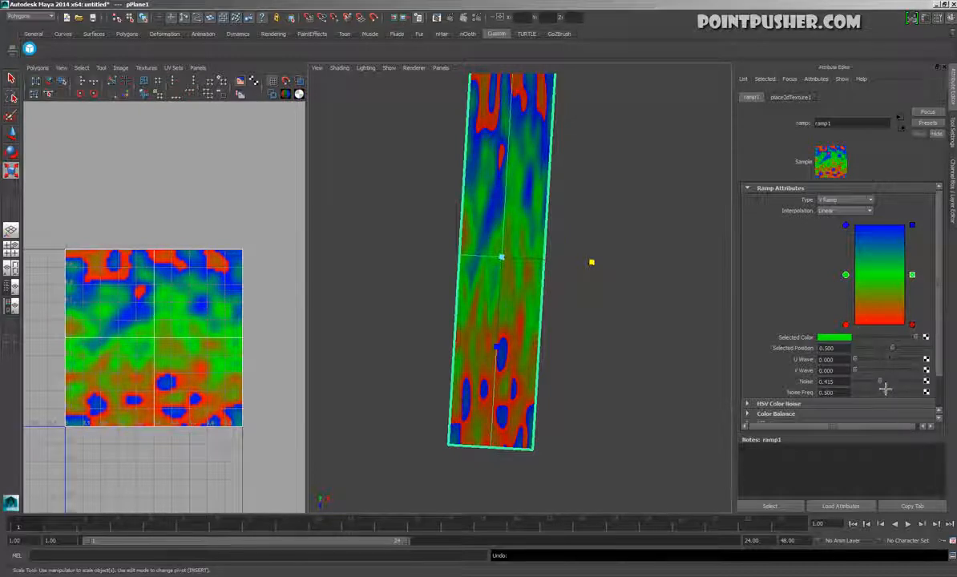
drag(885, 390, 843, 386)
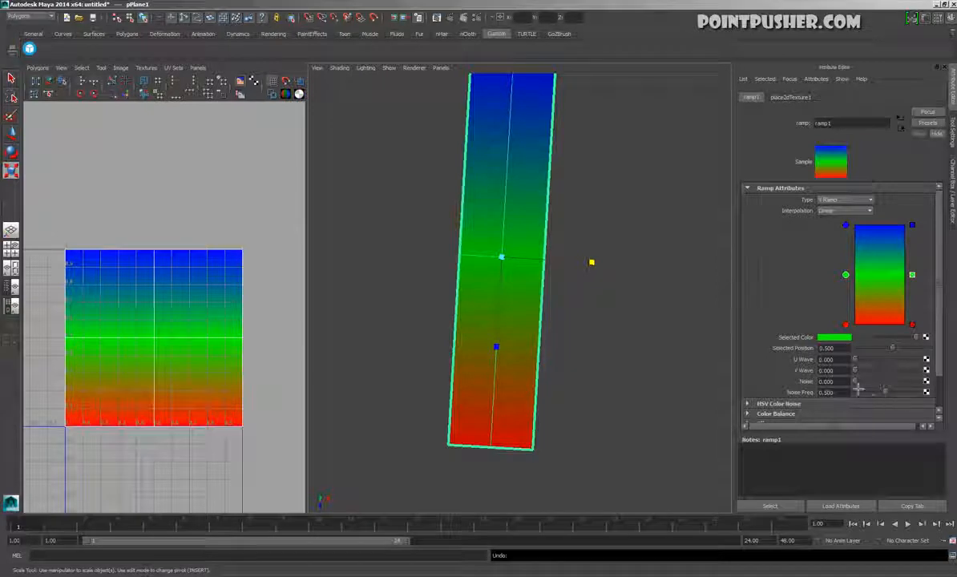
drag(856, 384, 819, 385)
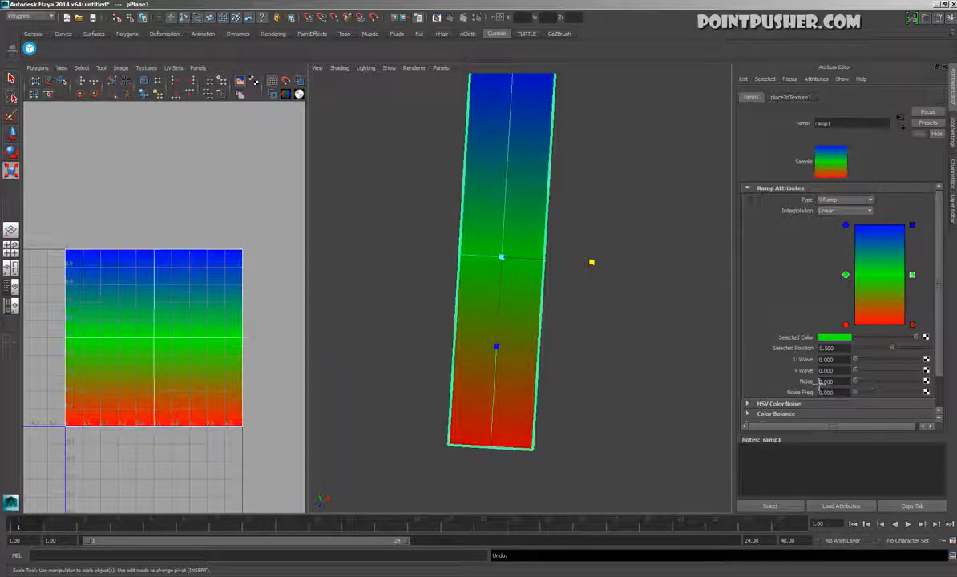
Open the Hypershade and move and shrink its window so part of the plane stays in view
alt+drag(566, 392, 582, 425)
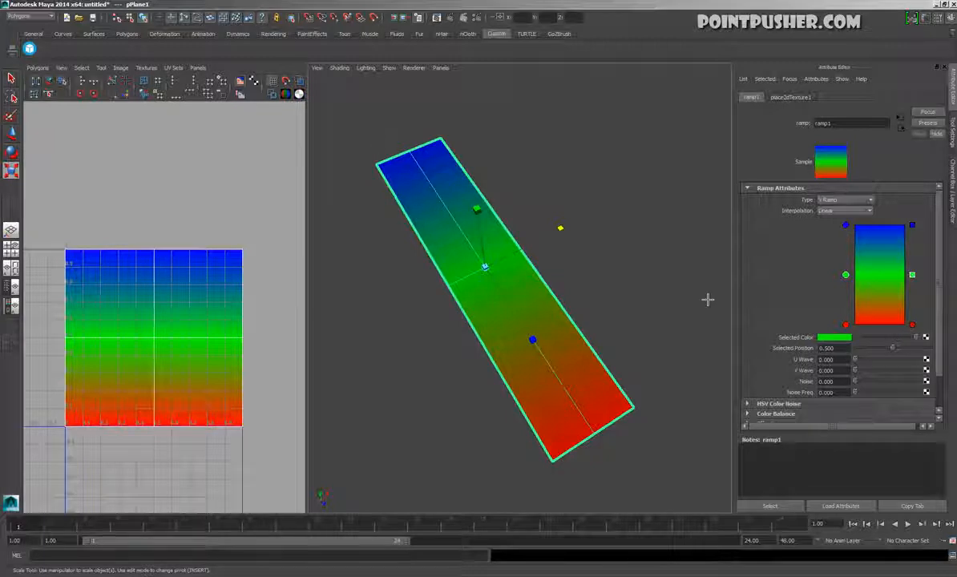
key(space)
drag(548, 171, 694, 228)
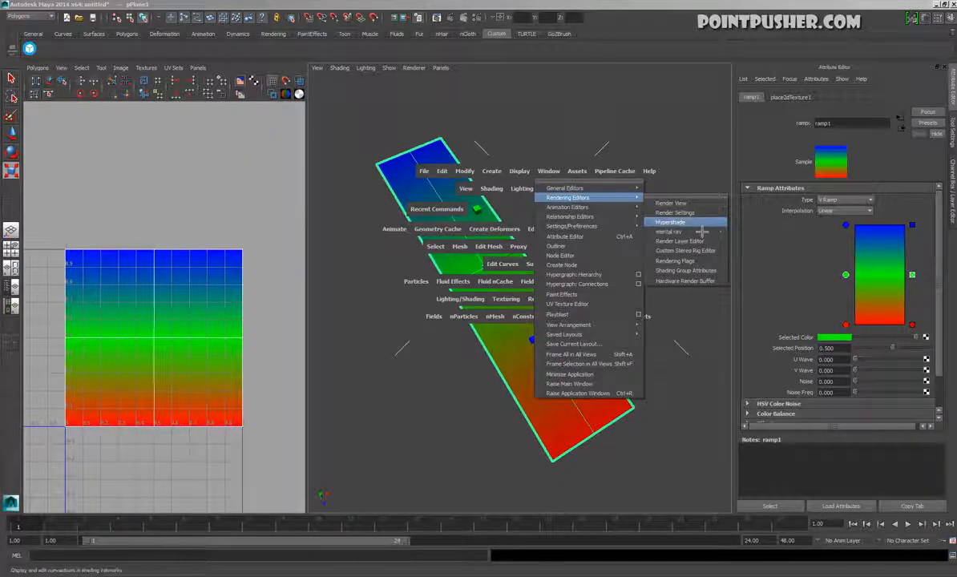
drag(702, 232, 678, 223)
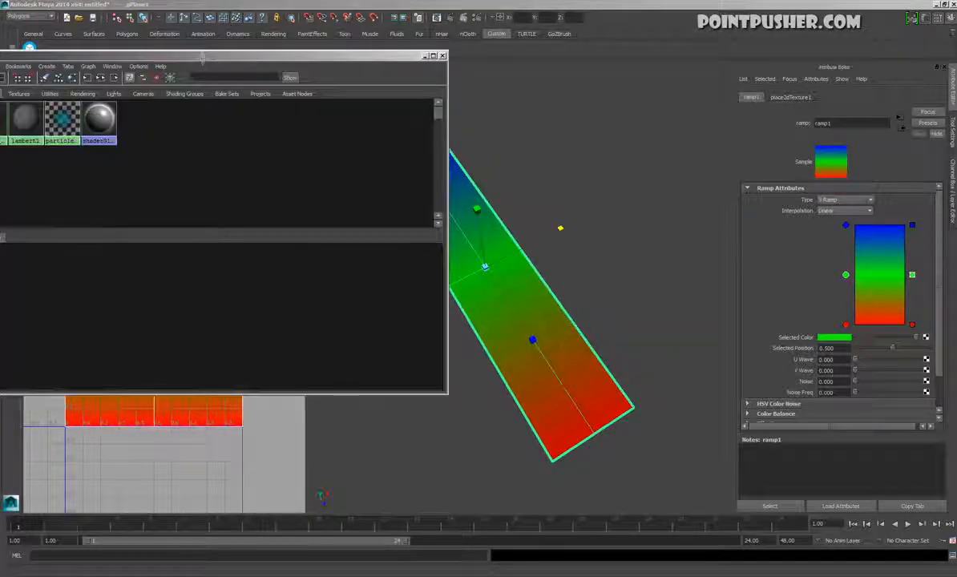
drag(188, 57, 373, 25)
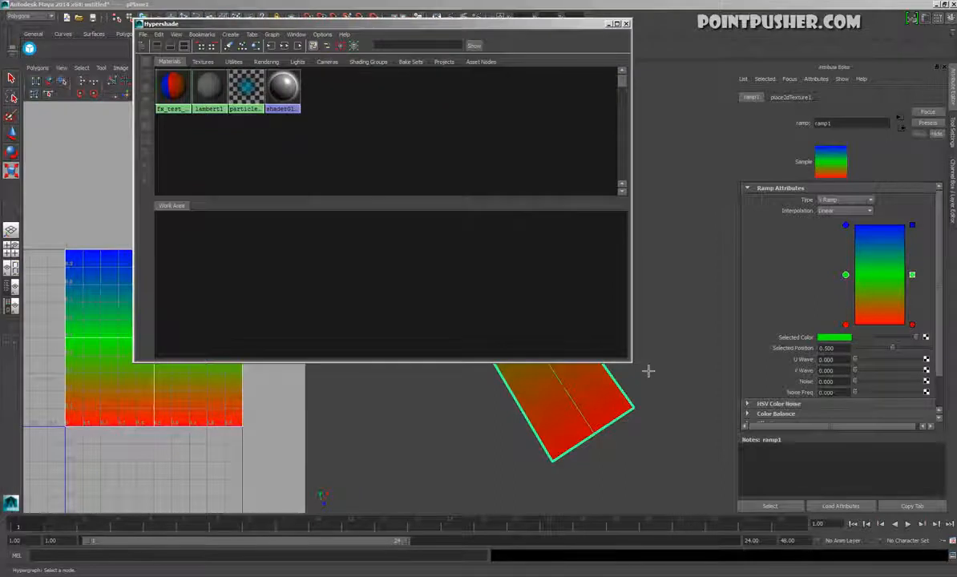
drag(639, 369, 605, 289)
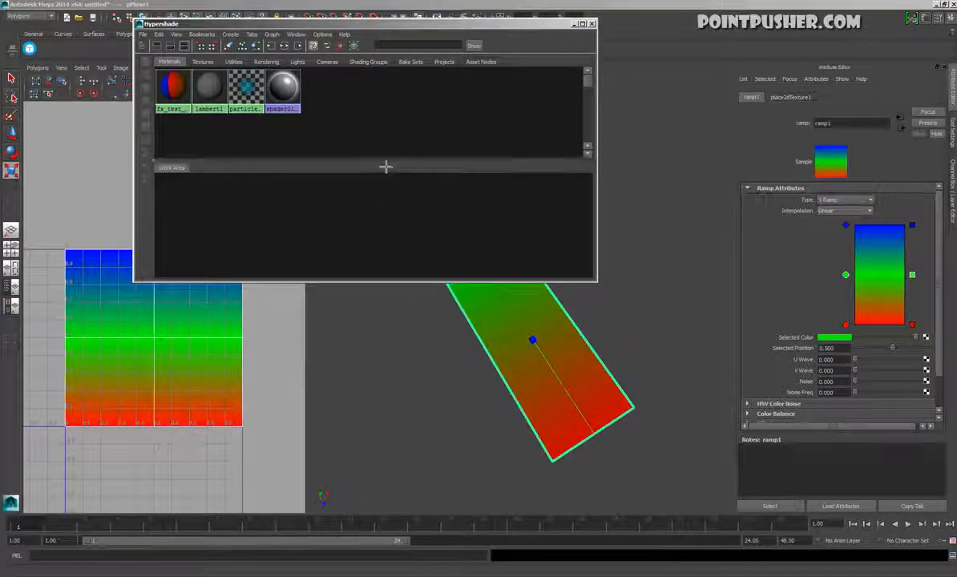
Enlarge the Hypershade work area and graph the network of fx_test_mtl in it
drag(386, 168, 387, 116)
right_click(171, 84)
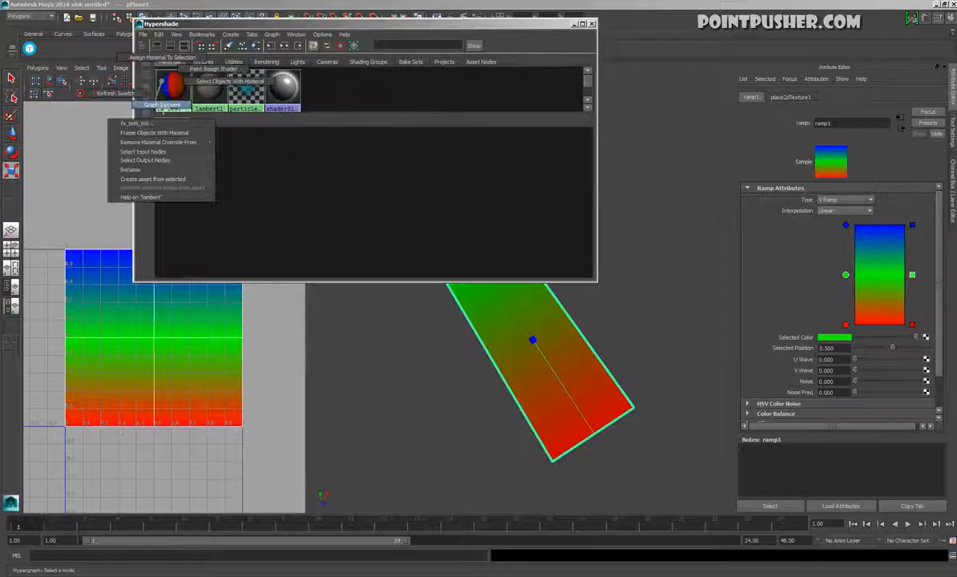
click(152, 105)
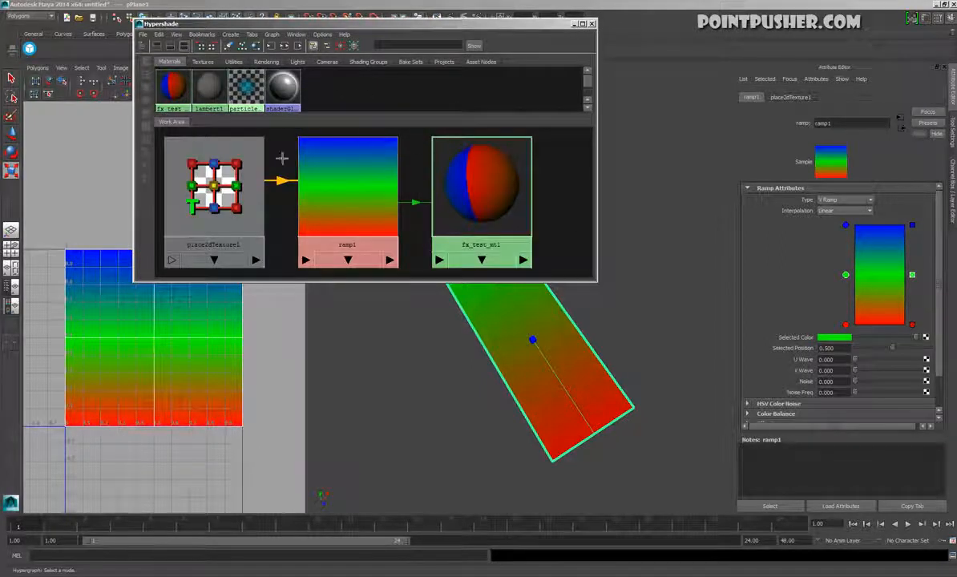
Examine the fx_test_mtl, ramp1 and place2dTexture1 nodes, their attributes and how they connect in the network
click(505, 183)
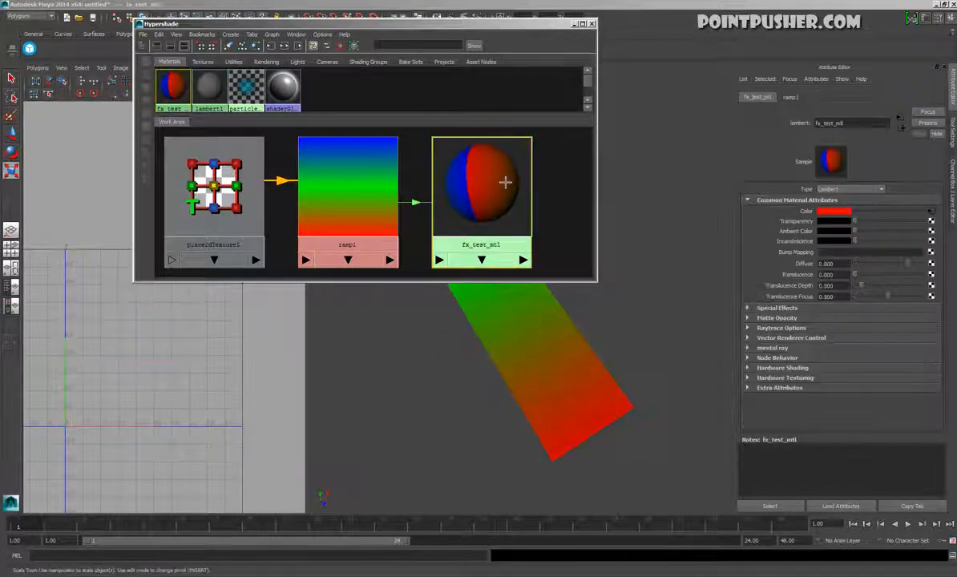
click(342, 209)
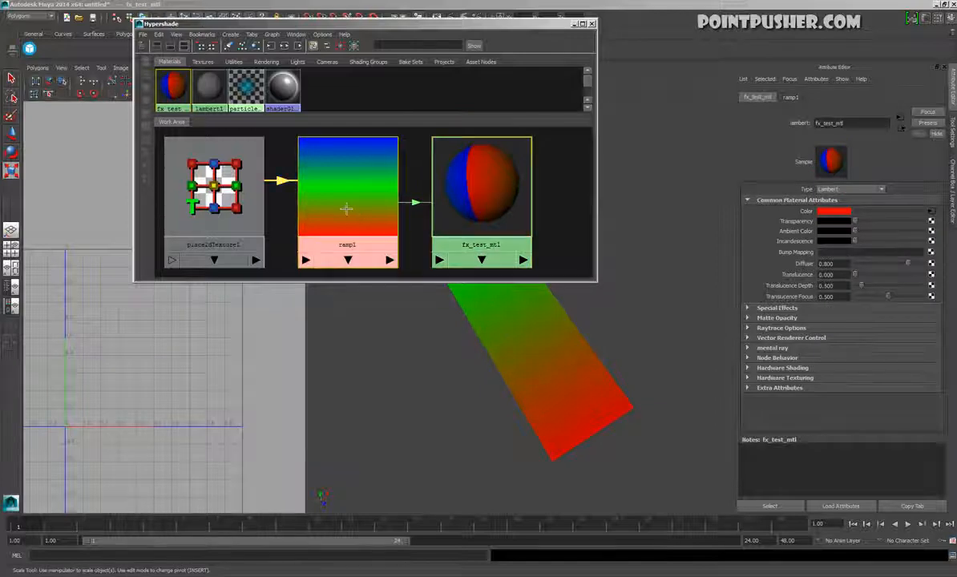
click(421, 212)
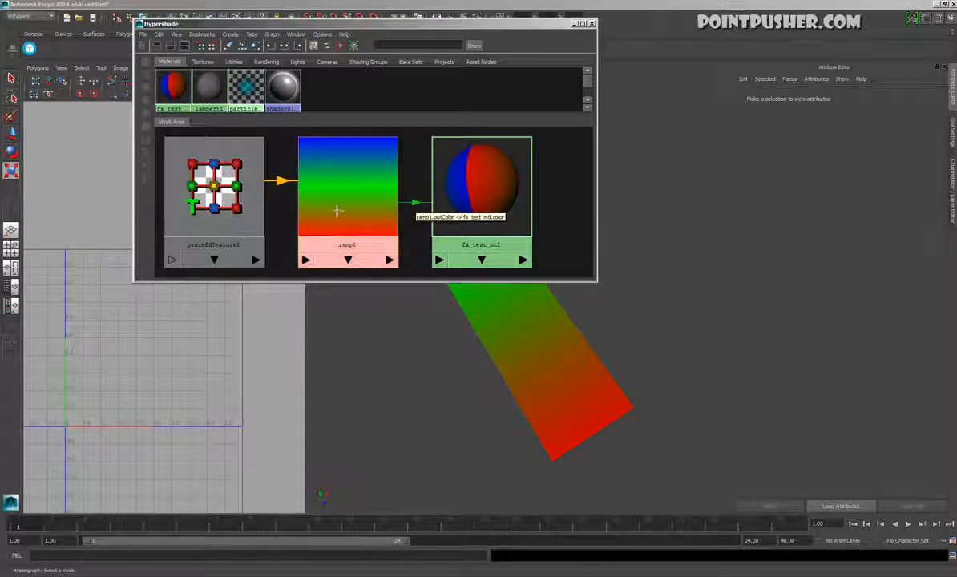
drag(331, 209, 314, 208)
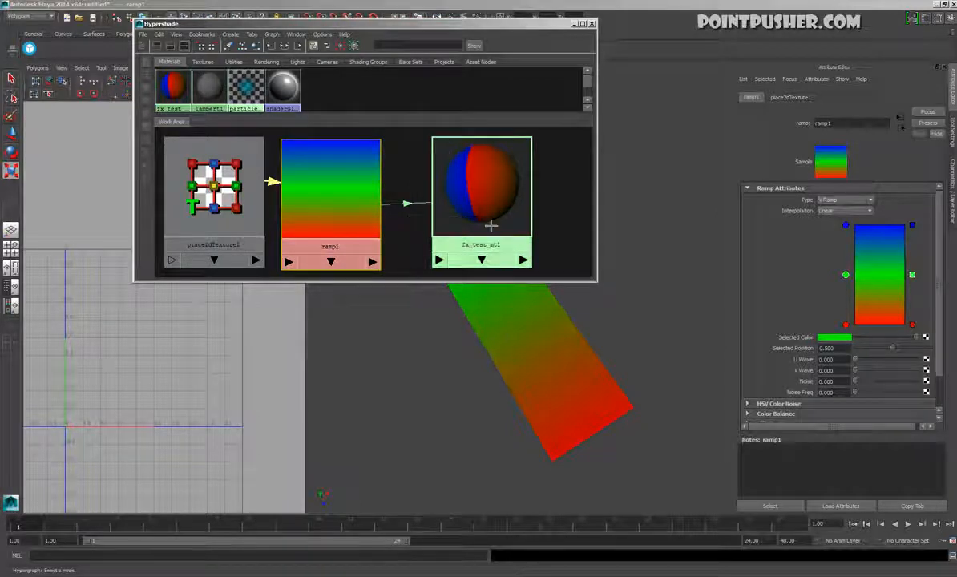
click(495, 199)
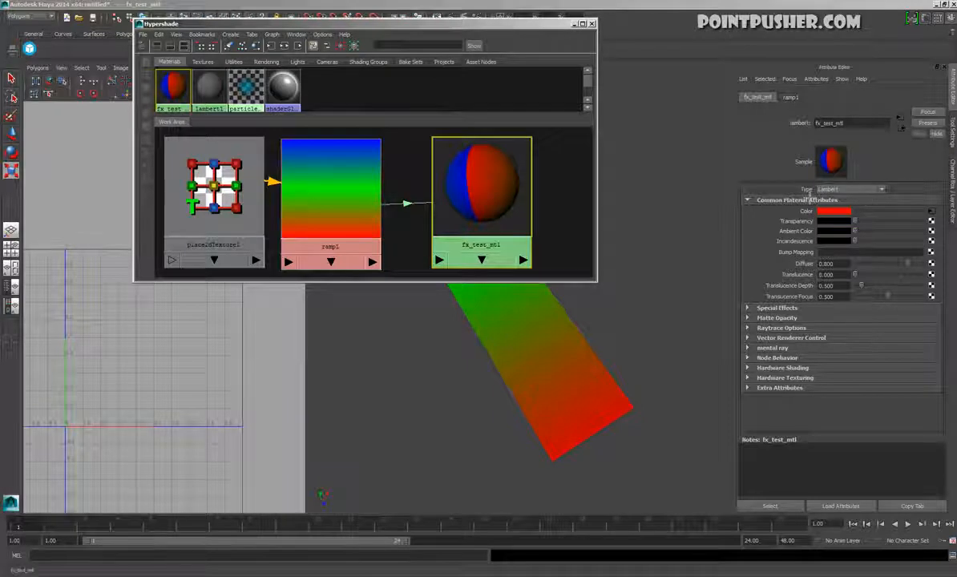
click(211, 181)
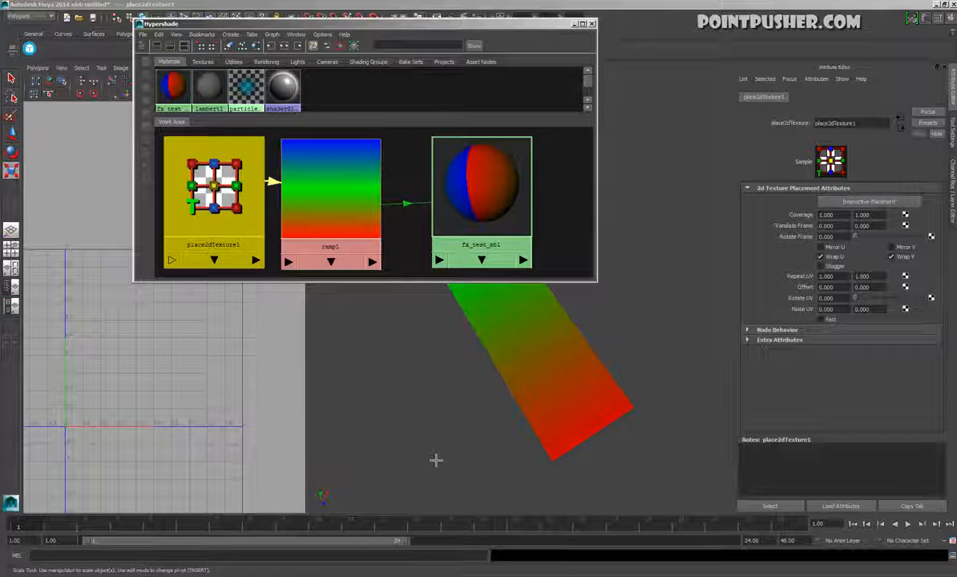
click(354, 210)
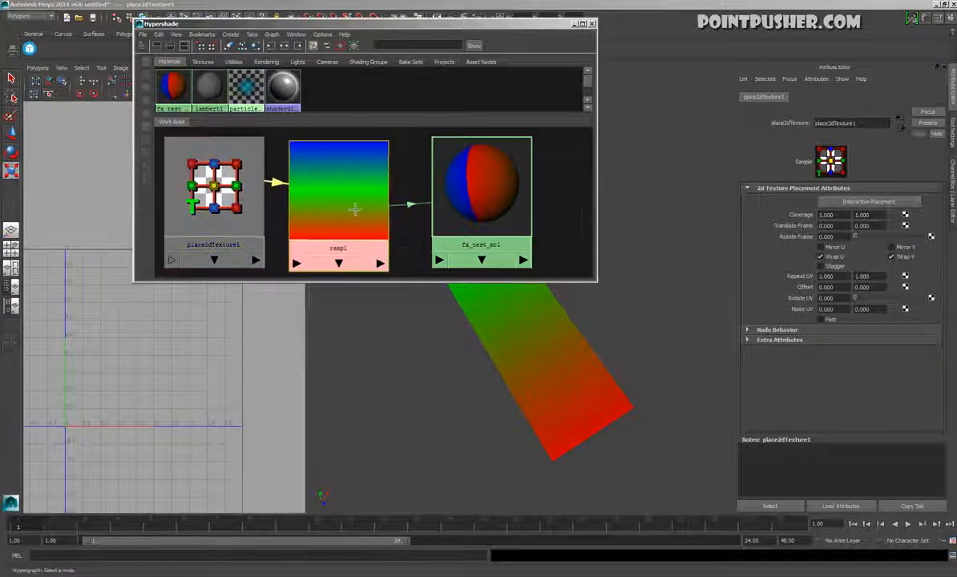
click(210, 201)
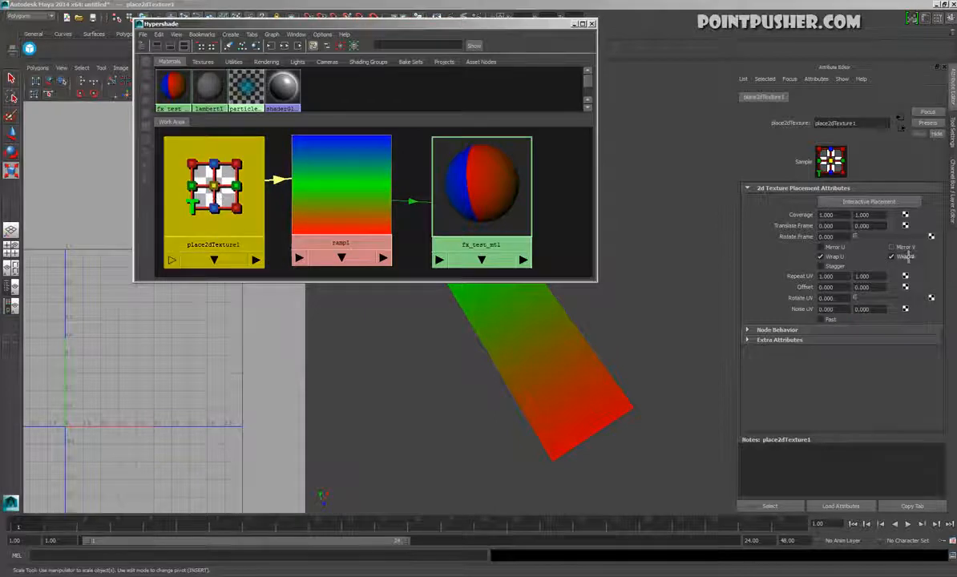
Move the Hypershade off the plane, try a V Repeat UV value of 4 on place2dTexture1, and undo it
drag(543, 28, 321, 97)
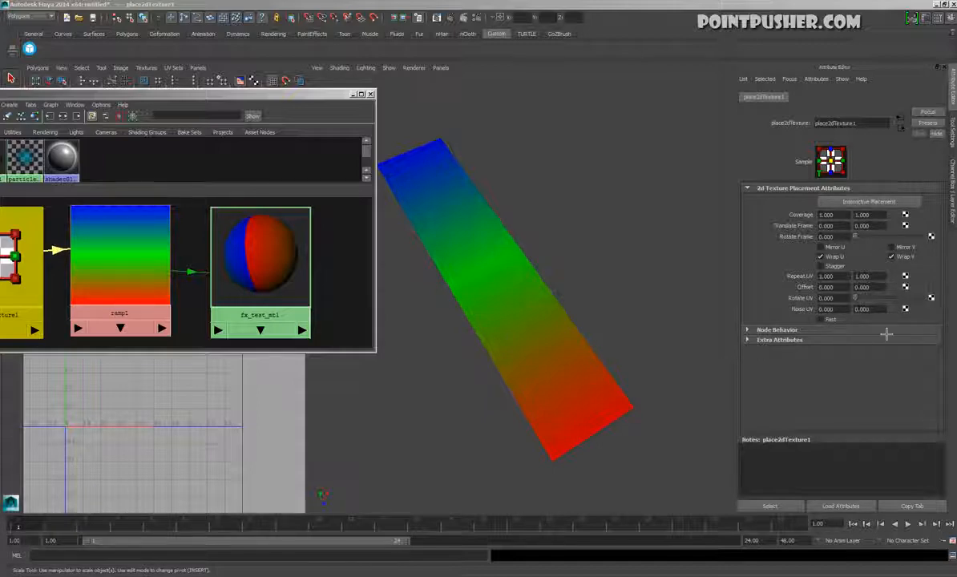
click(862, 276)
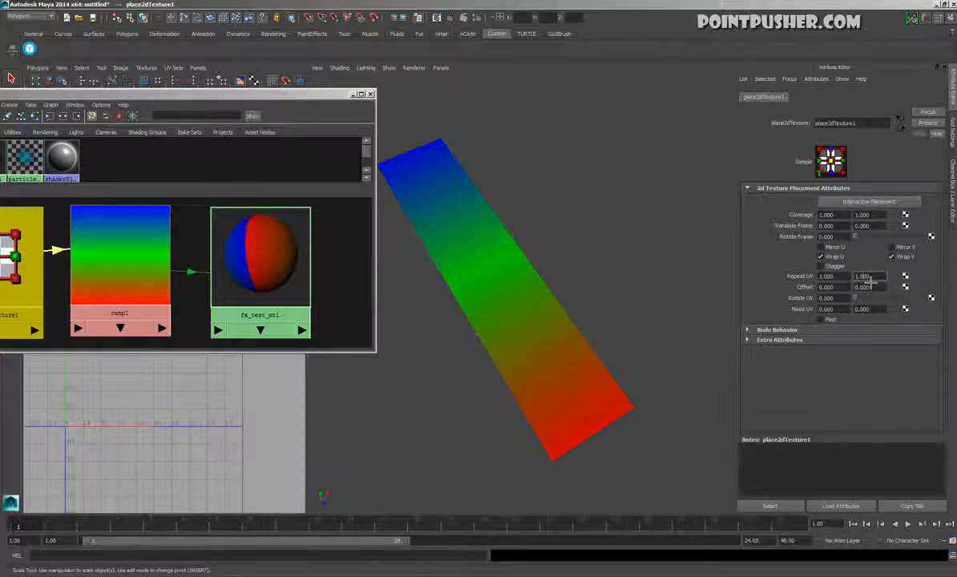
text(4)
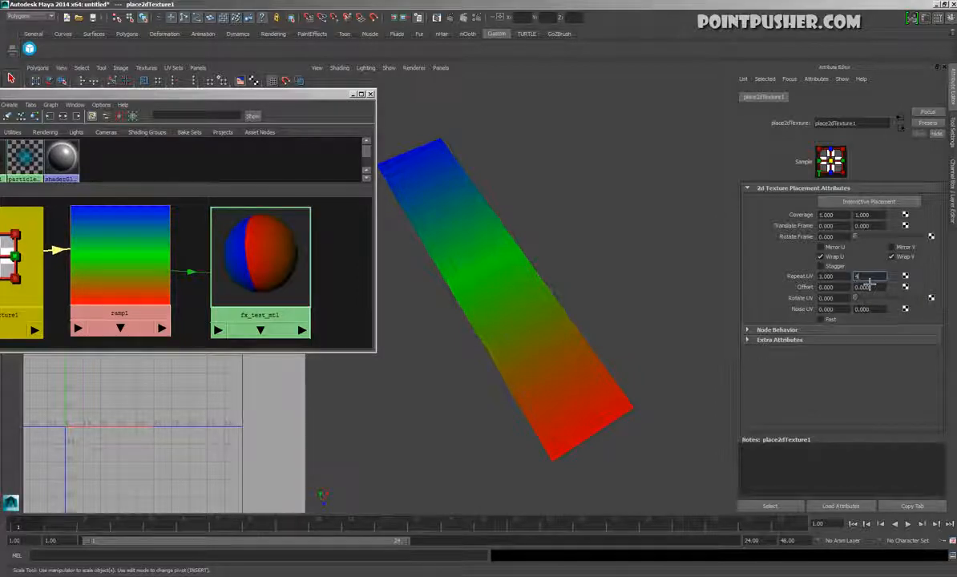
key(Return)
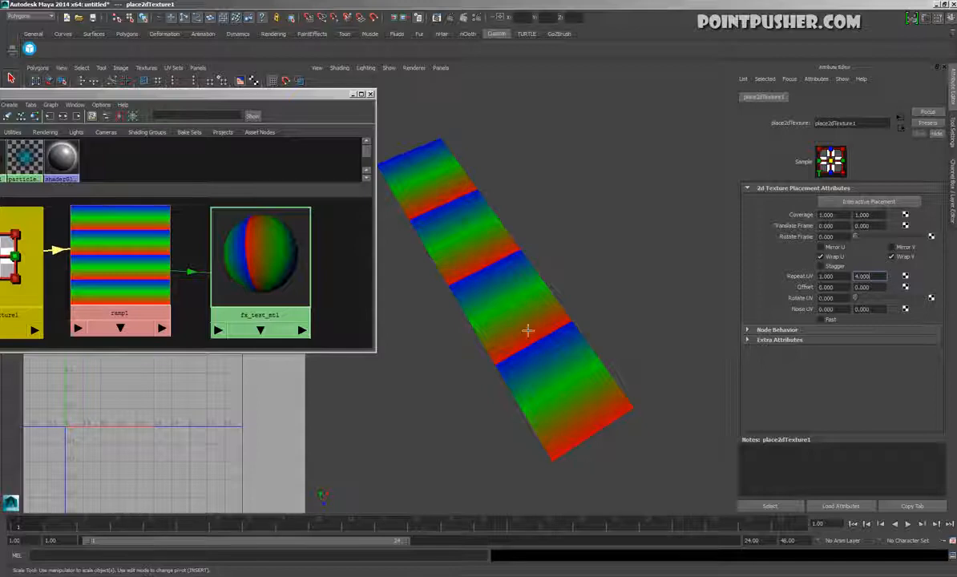
click(626, 280)
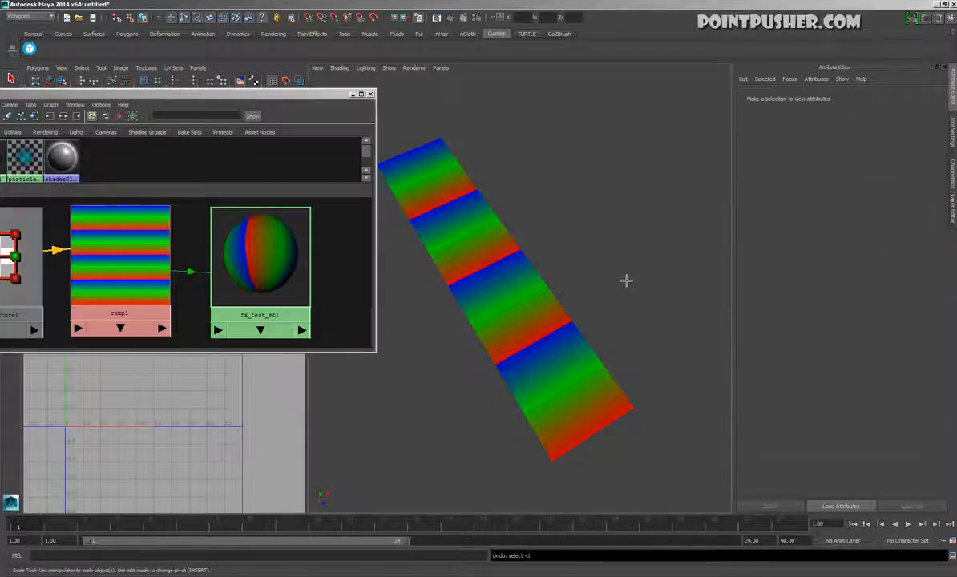
key(ctrl+z)
key(ctrl+z)
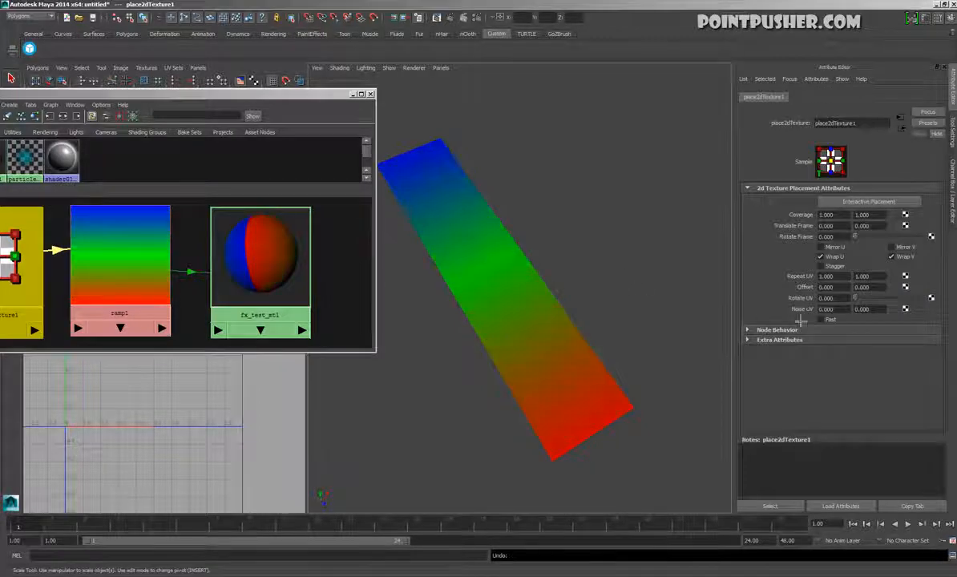
Move the Hypershade away from the UV view and examine the 0-to-1 UV grid along the U and V axes
click(860, 287)
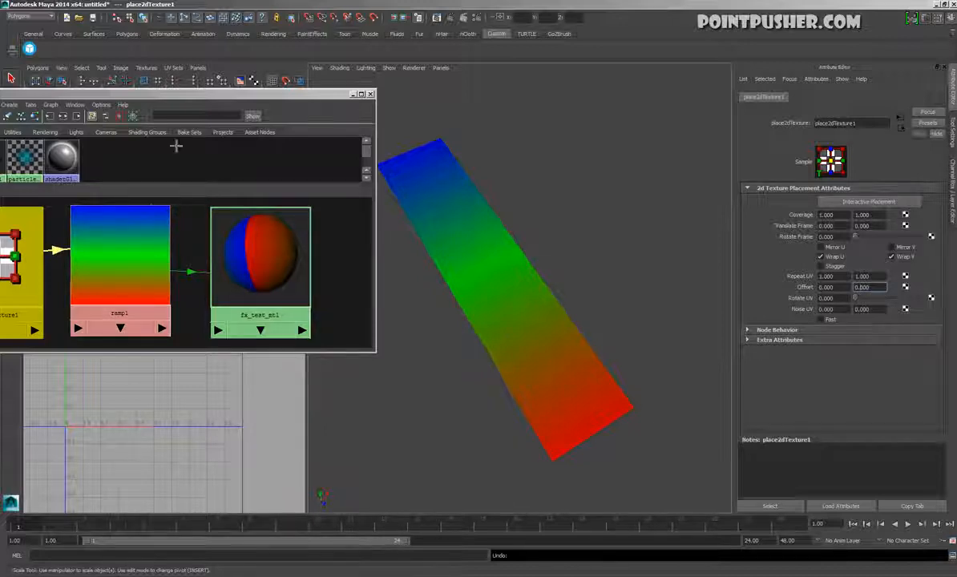
drag(192, 95, 518, 427)
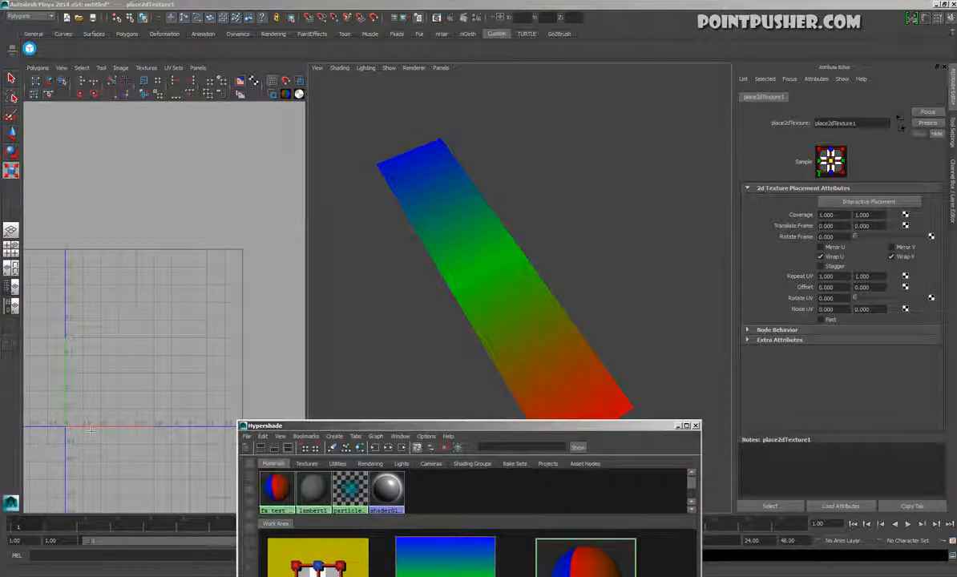
alt+right_drag(88, 436, 169, 452)
alt+middle_drag(170, 452, 241, 373)
alt+right_drag(56, 429, 109, 439)
alt+middle_drag(109, 440, 156, 439)
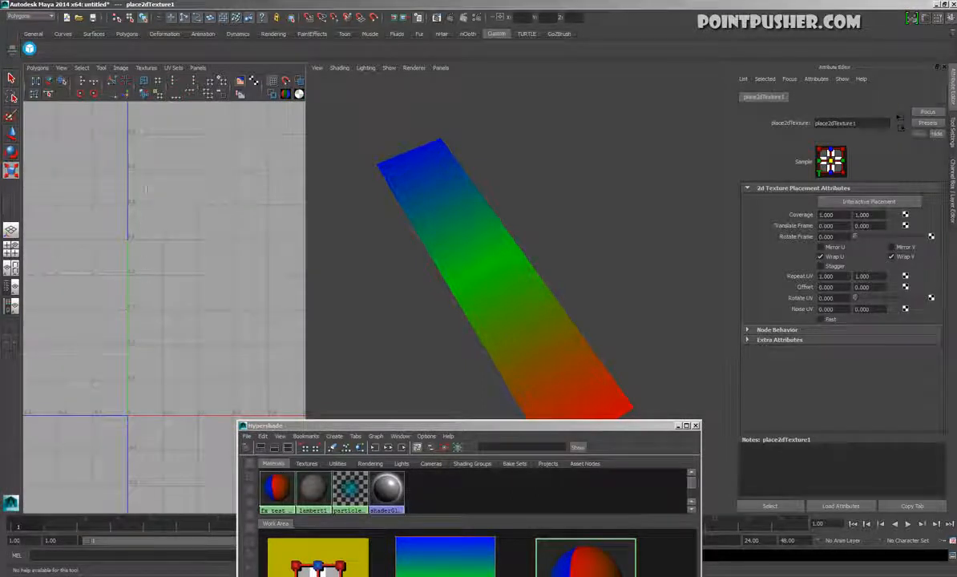
alt+middle_drag(146, 189, 78, 279)
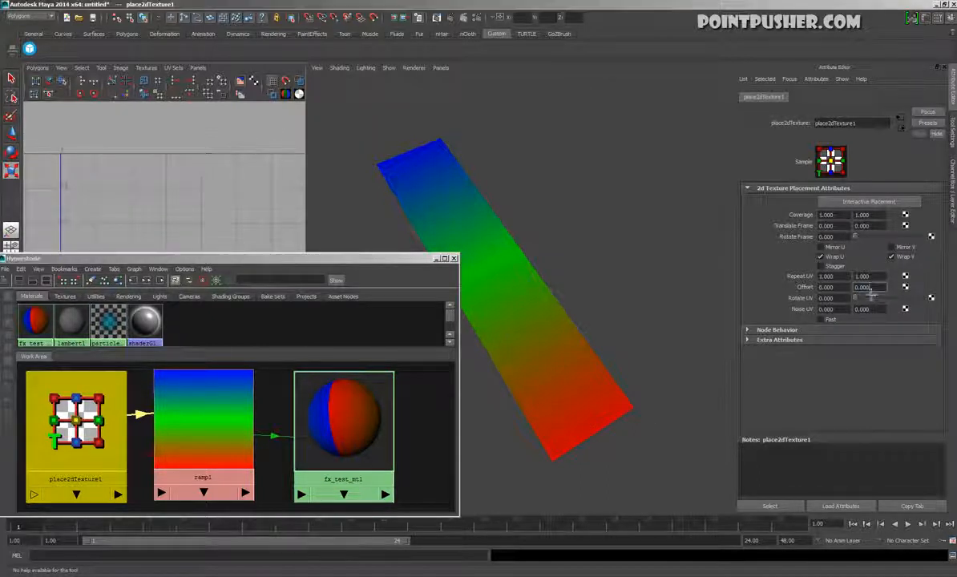
Try a V Offset of 0.5 on place2dTexture1, inspect the plane from several angles, and reset the offset to 0
text(5)
key(Return)
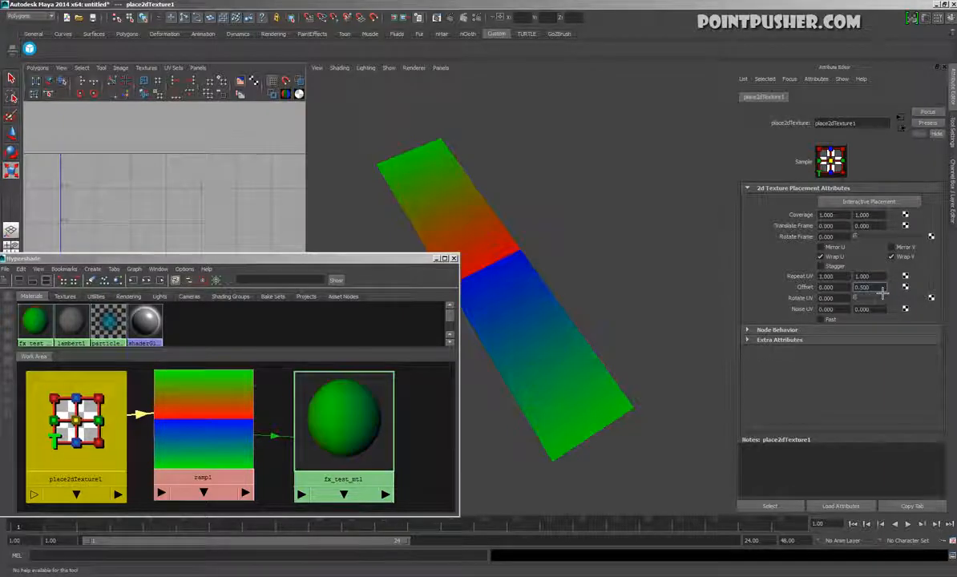
alt+drag(560, 333, 541, 335)
alt+middle_drag(558, 371, 636, 320)
alt+drag(636, 320, 606, 306)
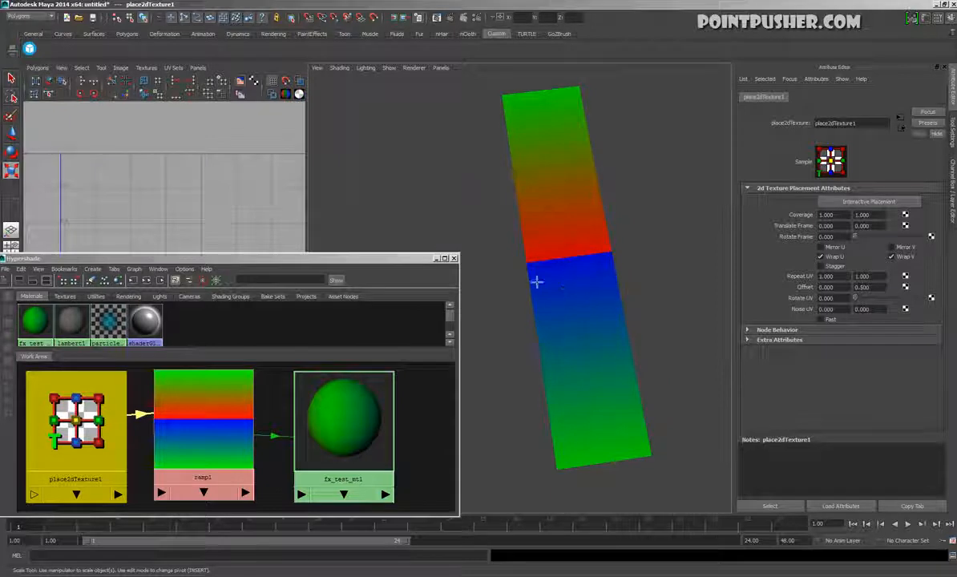
alt+drag(555, 323, 564, 331)
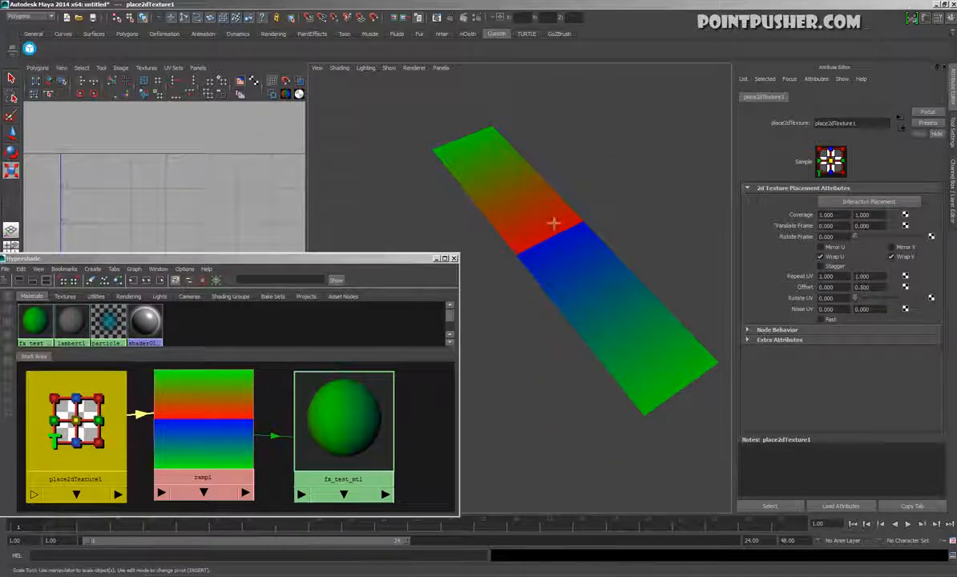
alt+drag(539, 274, 571, 143)
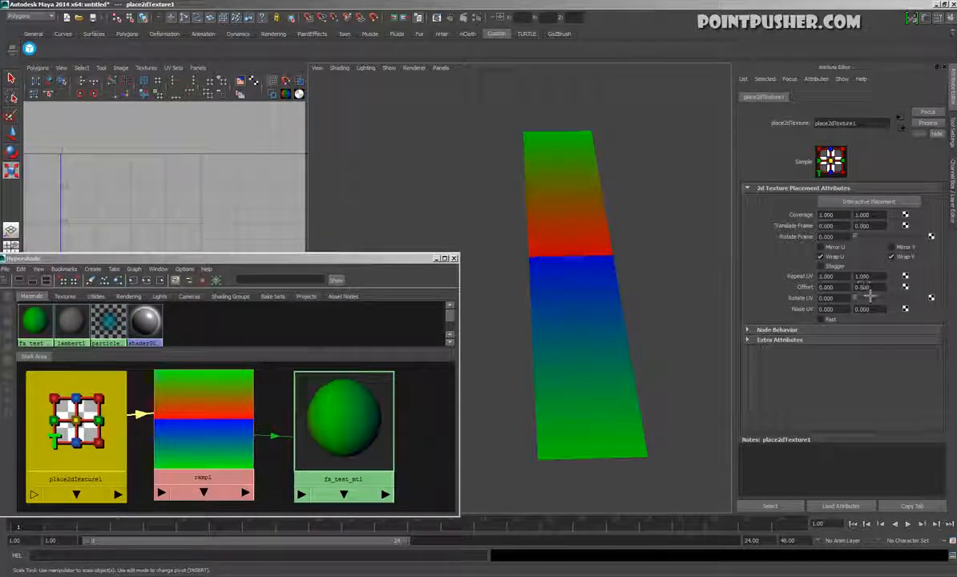
ctrl+drag(868, 290, 887, 294)
text(0)
key(Return)
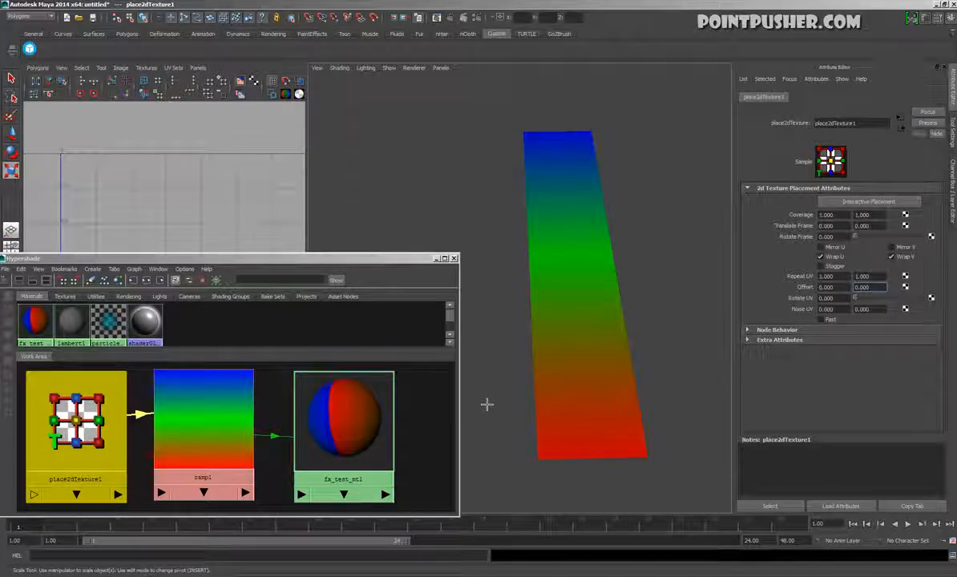
Set a key on the place2dTexture1 Offset at frame 1 with both values at 0
right_click(817, 297)
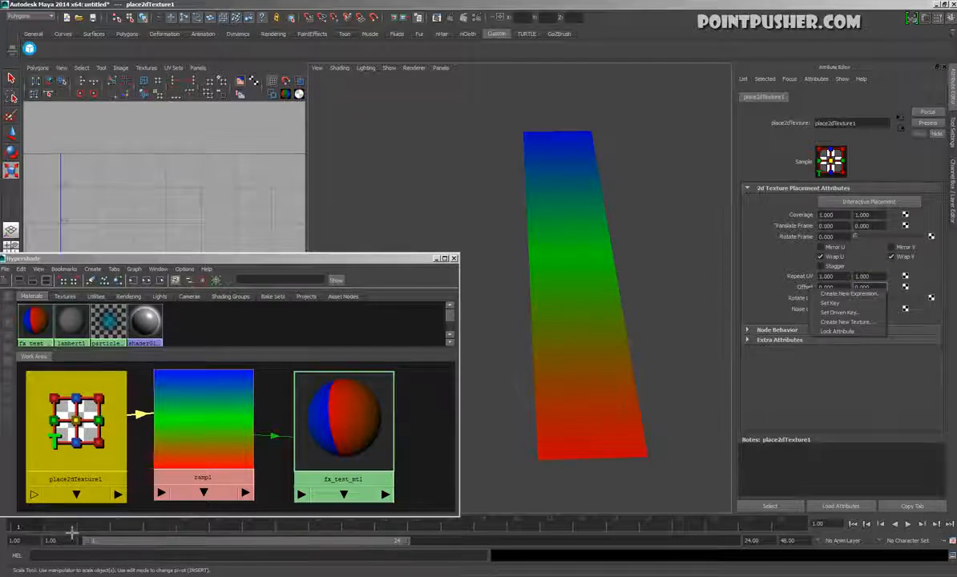
click(26, 531)
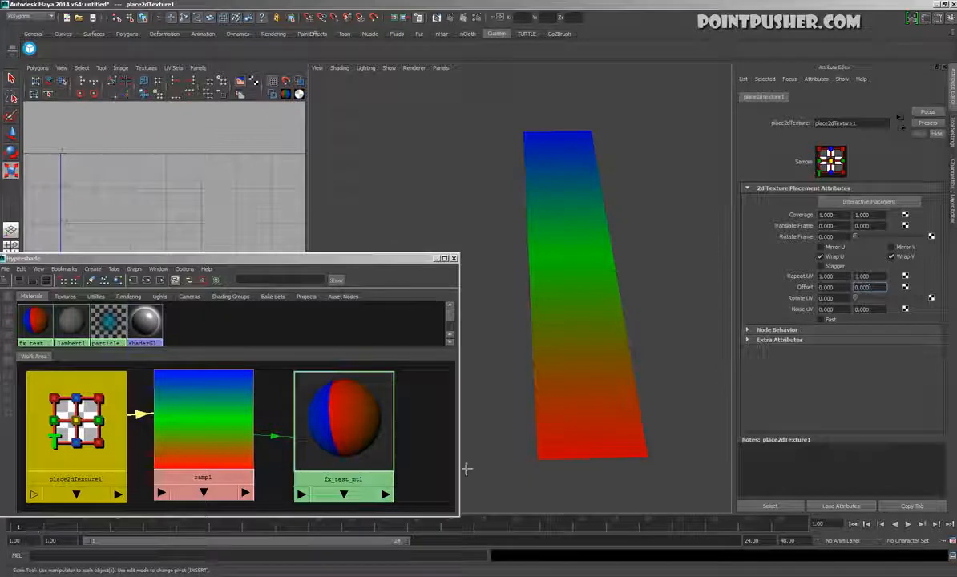
right_click(808, 292)
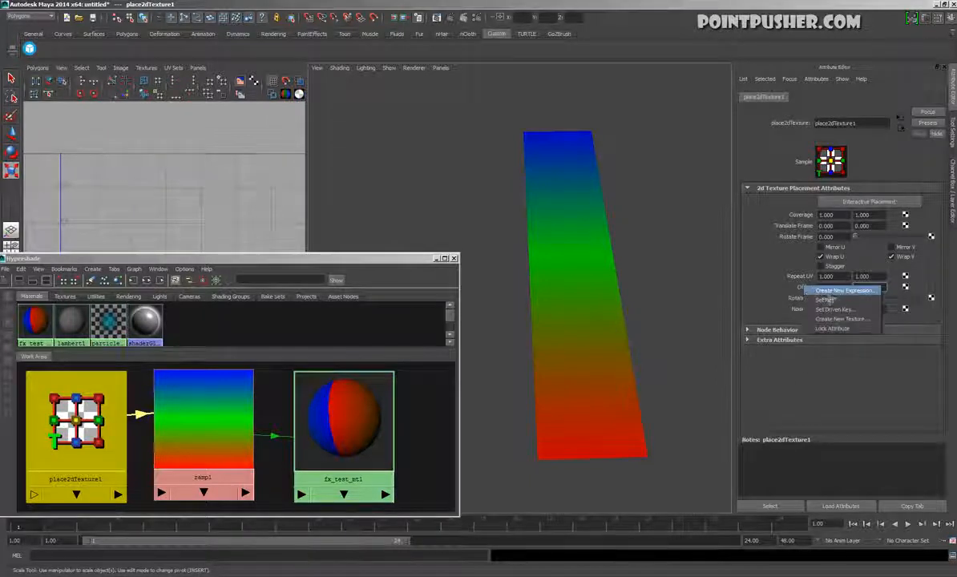
click(833, 286)
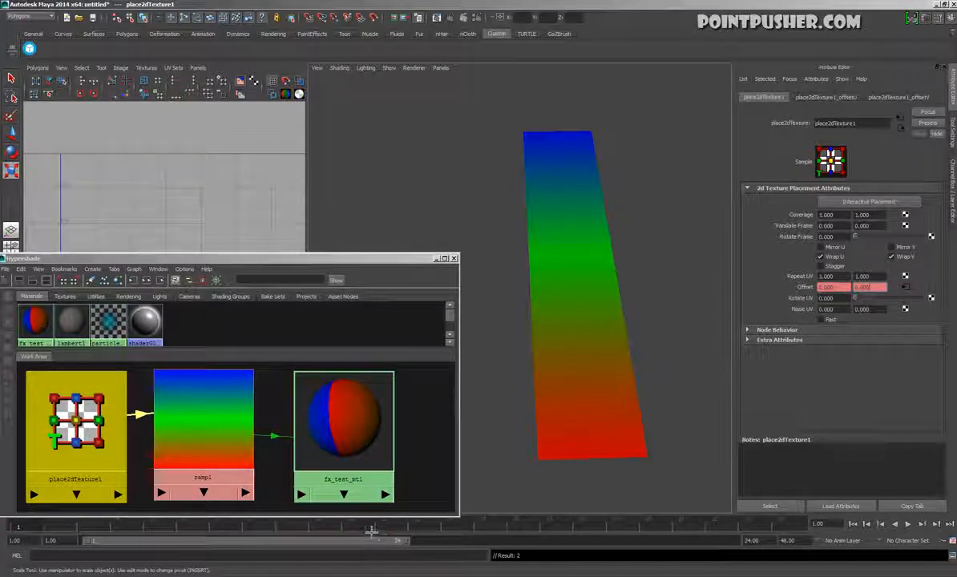
At frame 10, set the V Offset of place2dTexture1 to 0.5 and key the Offset
drag(242, 531, 327, 531)
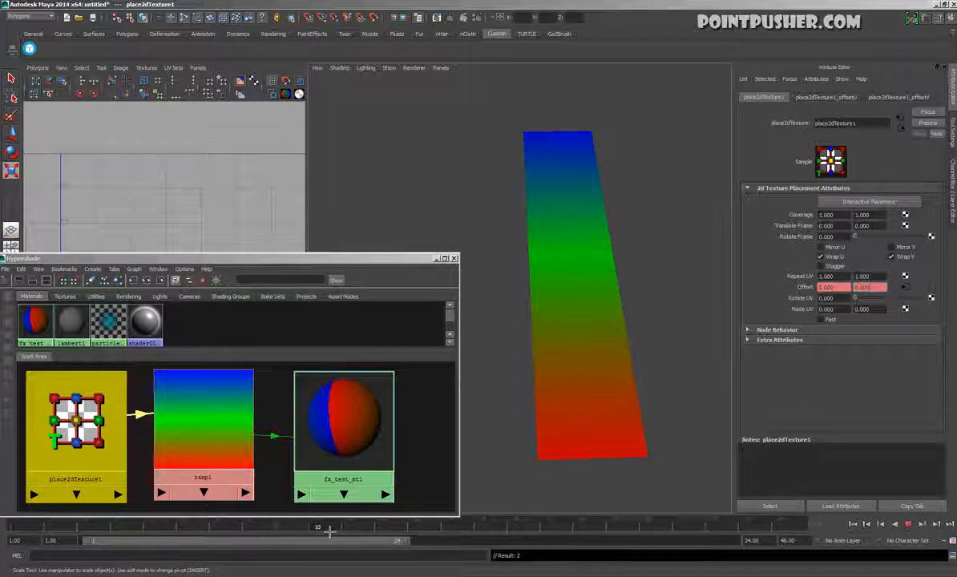
drag(860, 290, 888, 294)
text(5)
key(Return)
right_click(817, 287)
click(826, 303)
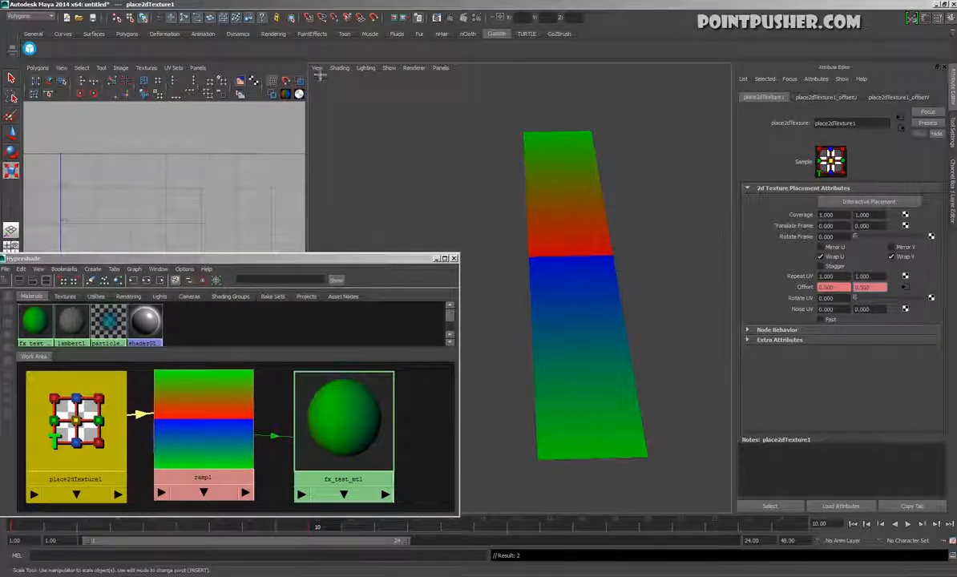
Maximize the perspective view, clear the Hypershade away, and play the animated ramp offset on the plane from different angles
drag(383, 258, 434, 330)
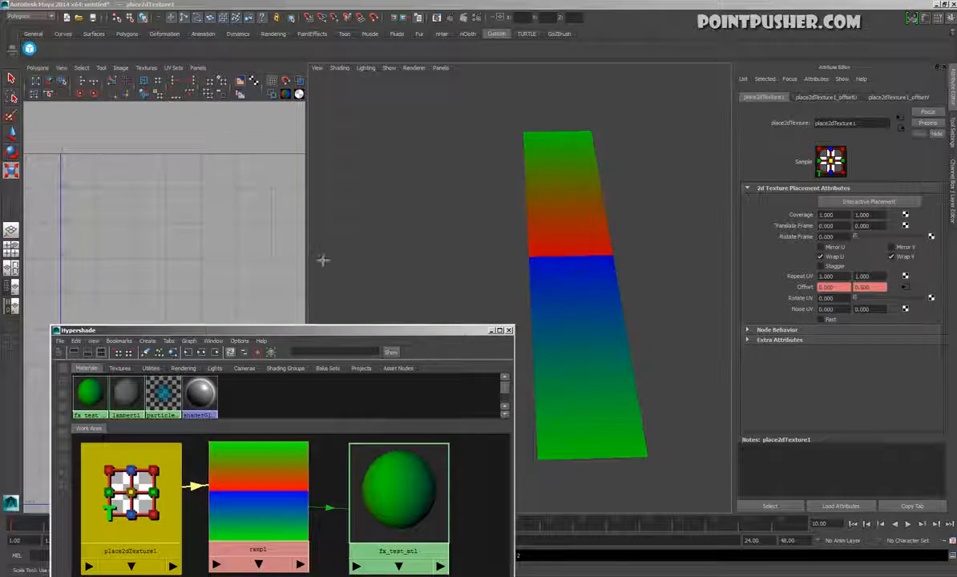
click(427, 171)
key(space)
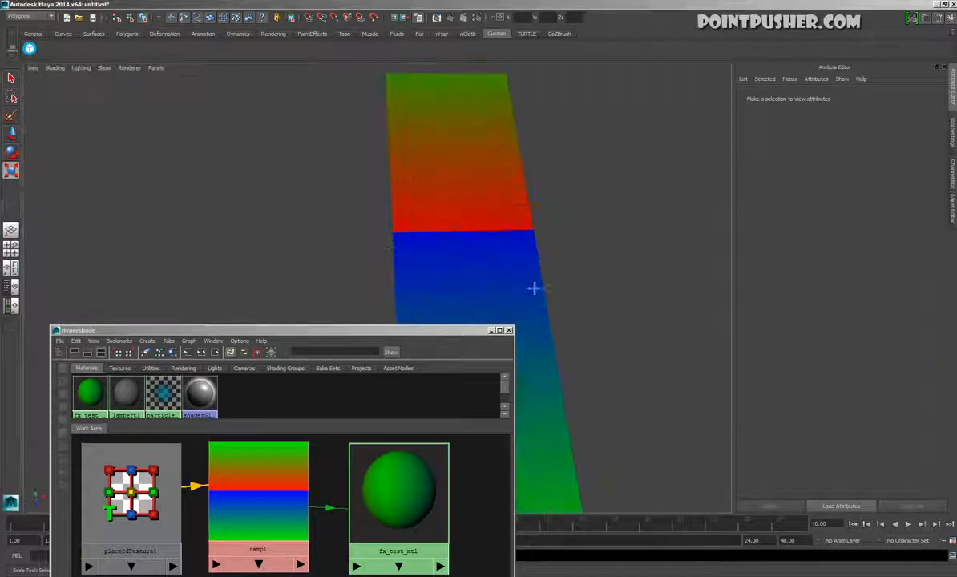
click(907, 524)
drag(467, 333, 287, 220)
click(330, 216)
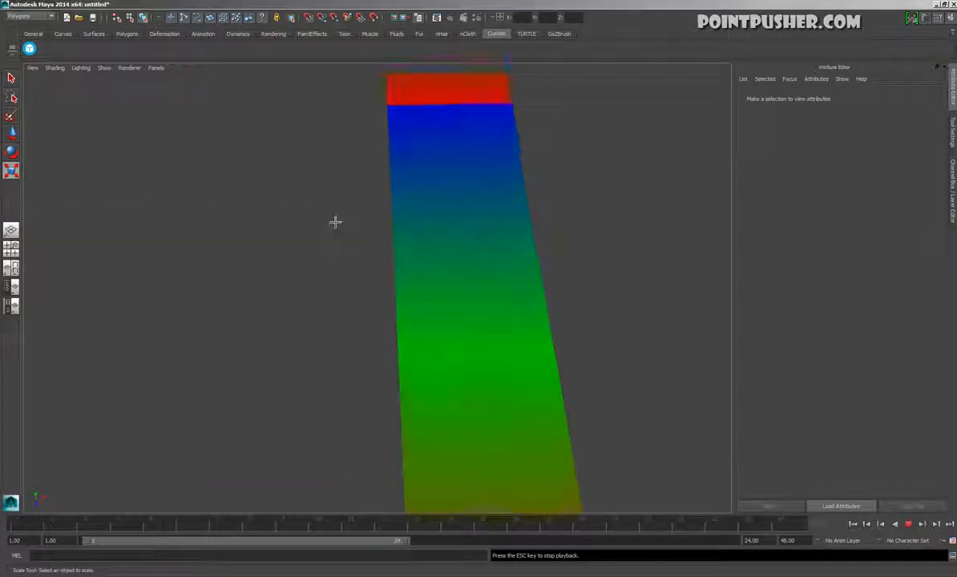
alt+right_drag(562, 316, 325, 301)
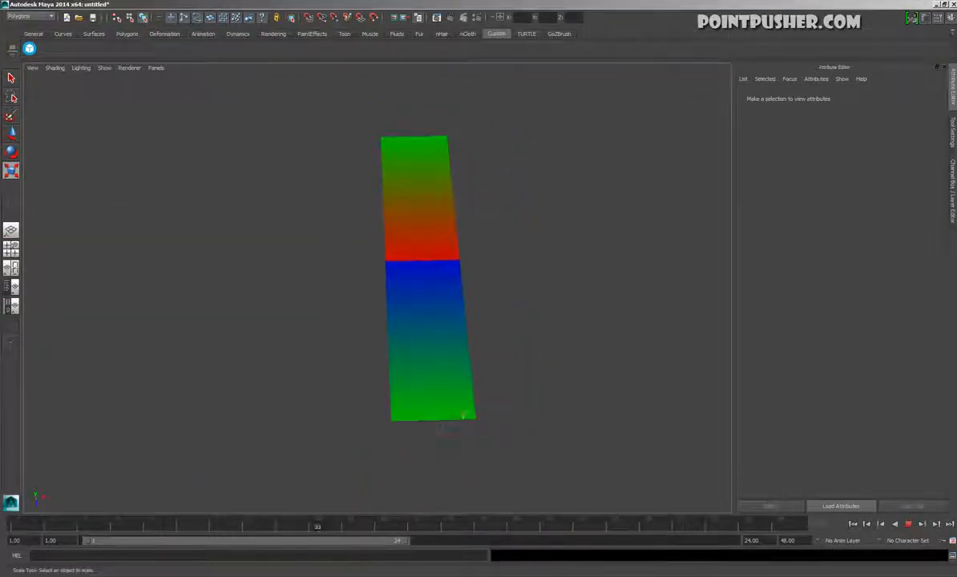
alt+drag(468, 414, 433, 447)
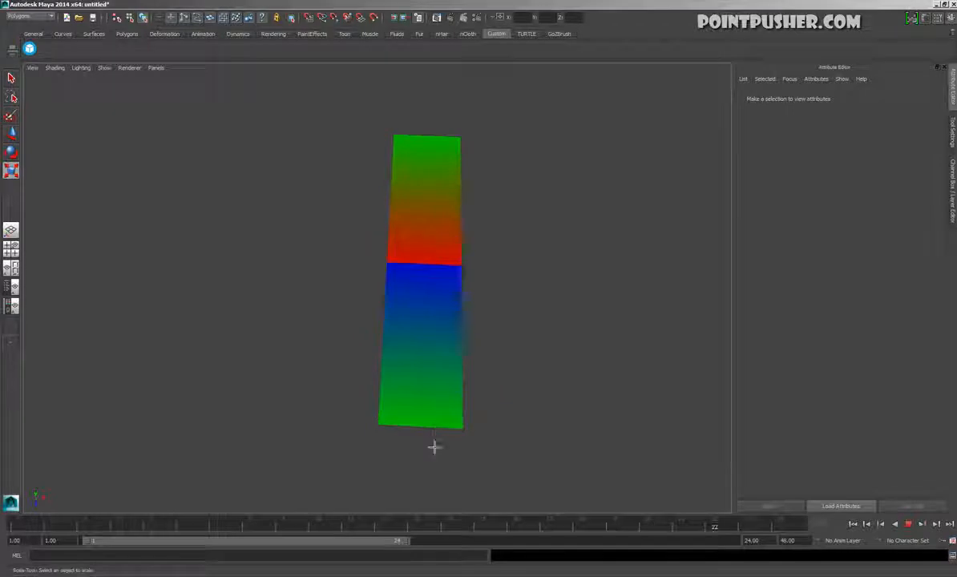
click(910, 525)
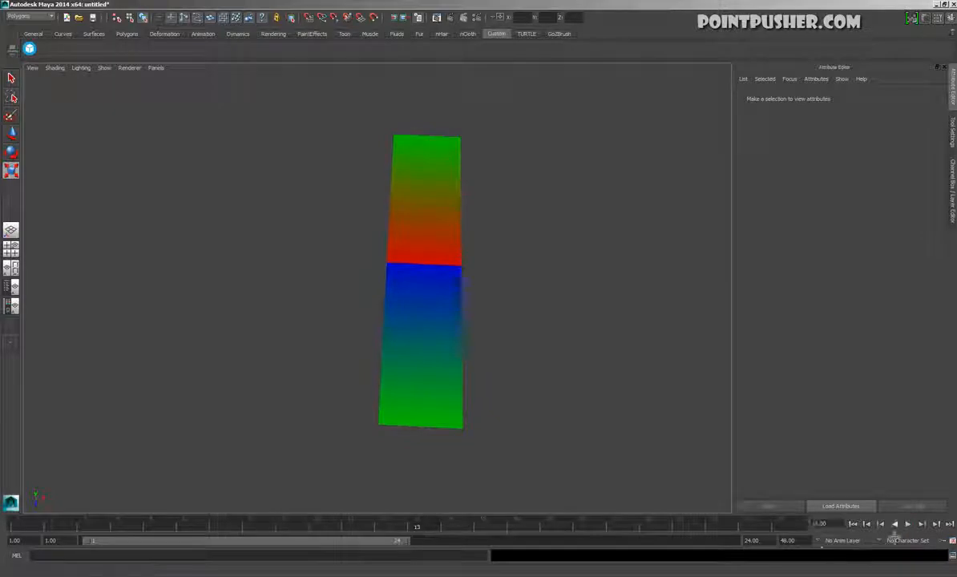
Extend the playback range to end at frame 100 and play the offset animation over it
text(100)
key(Return)
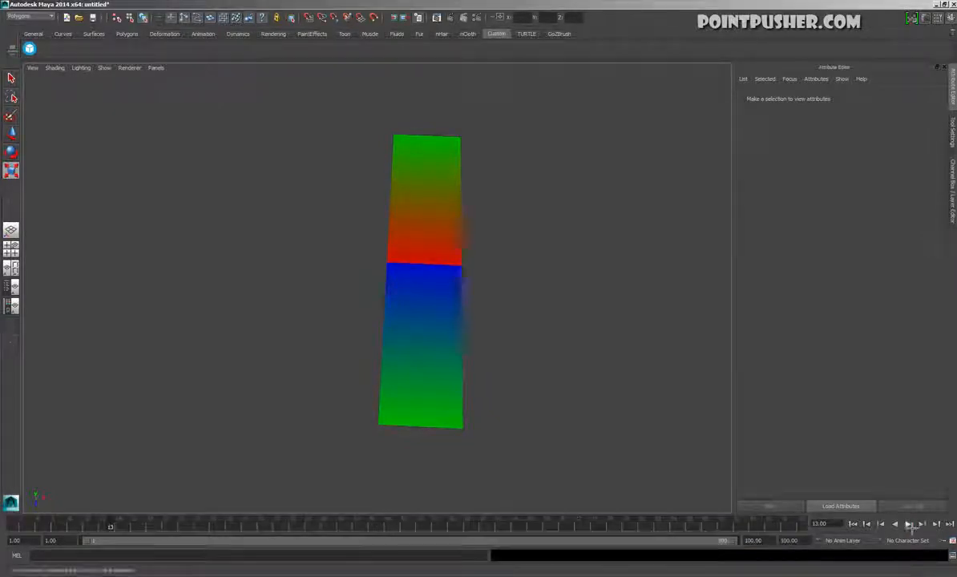
click(908, 524)
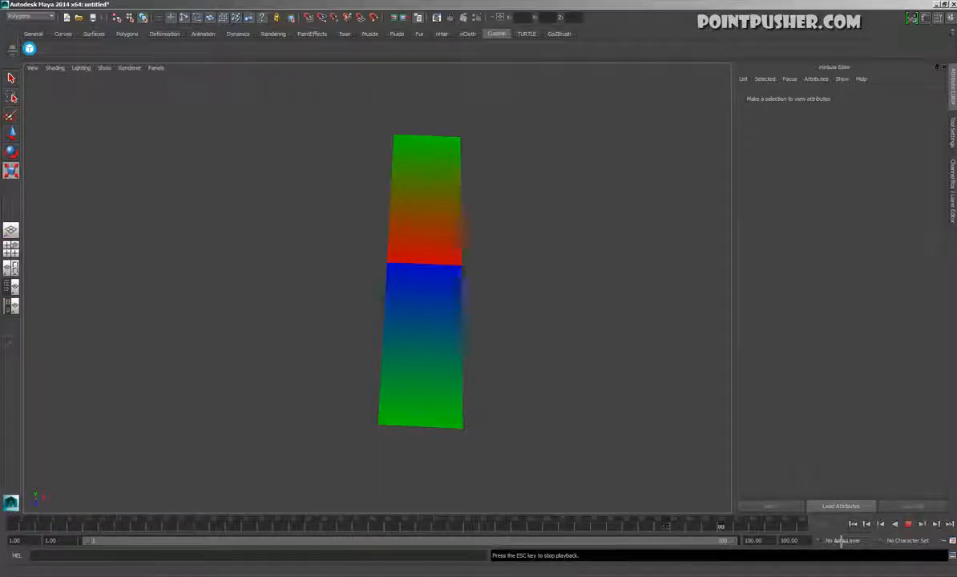
click(909, 524)
Open the Graph Editor and position its window so the plane remains in view
key(space)
click(466, 205)
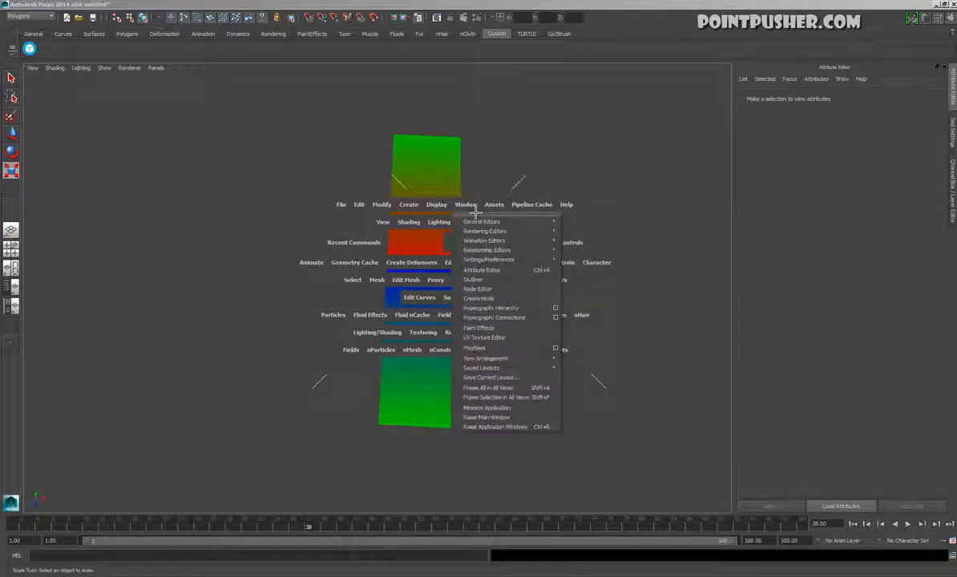
mouse_move(491, 262)
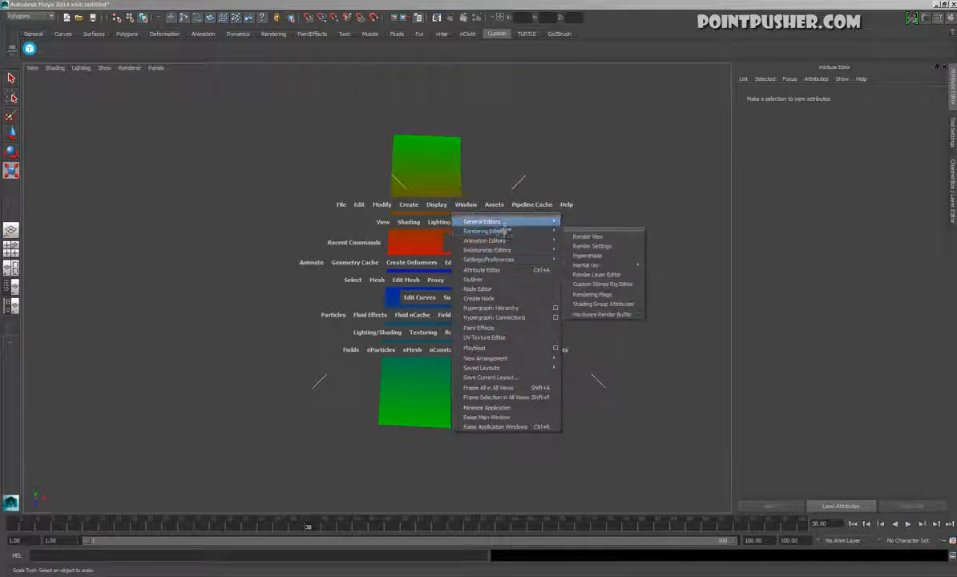
mouse_move(505, 245)
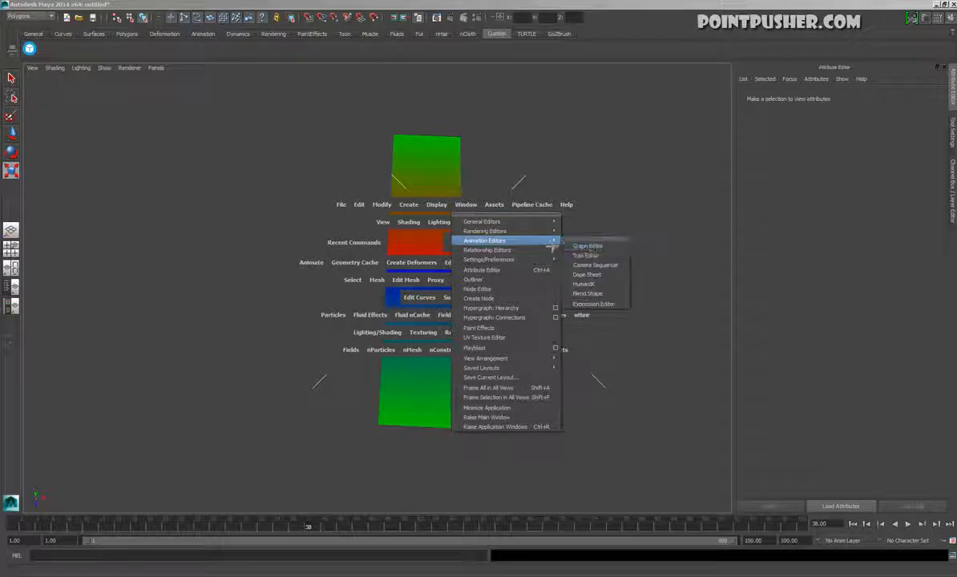
click(585, 244)
alt+drag(557, 291, 592, 321)
drag(386, 221, 532, 320)
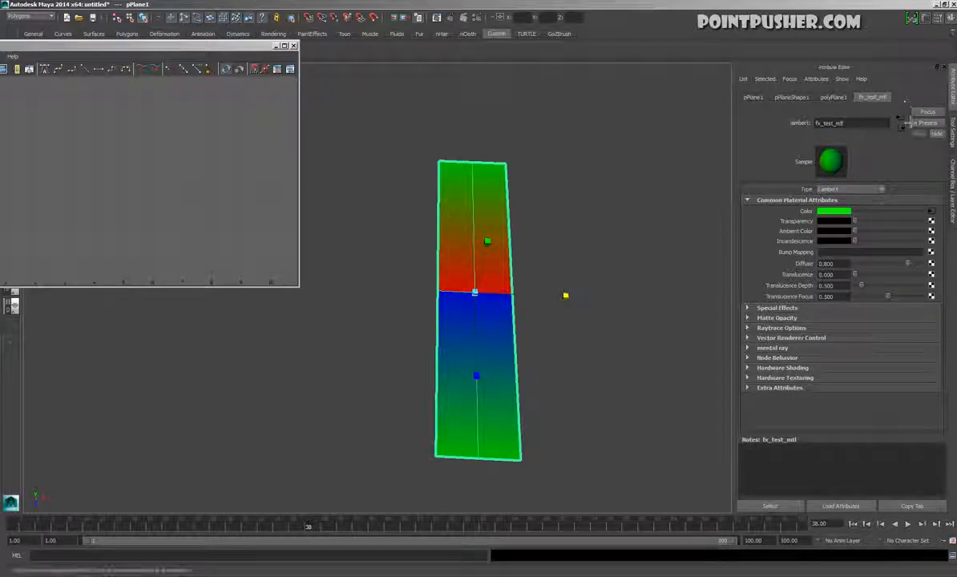
Open the place2dTexture1 attributes through the ramp connected to the Color of the plane's fx_test_mtl material
click(932, 212)
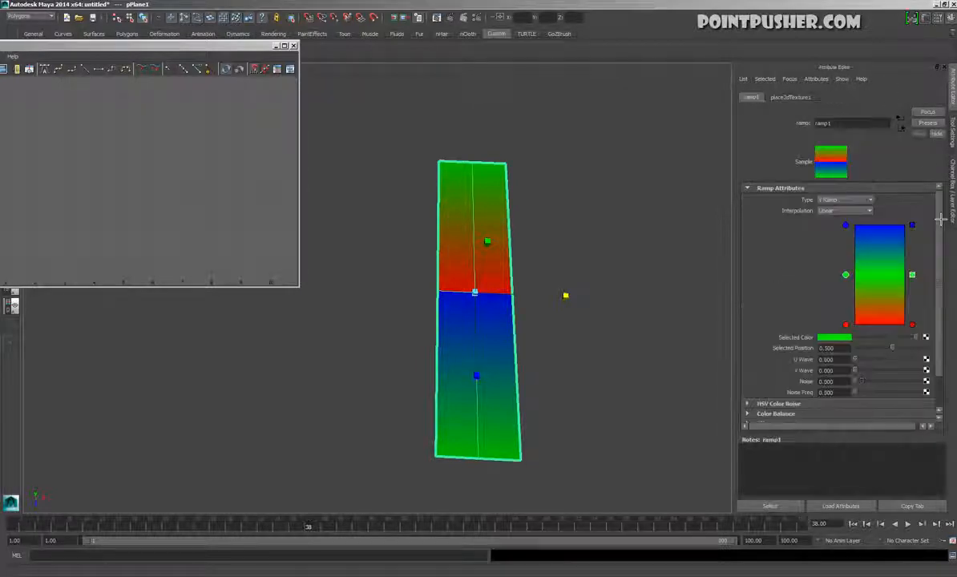
click(790, 97)
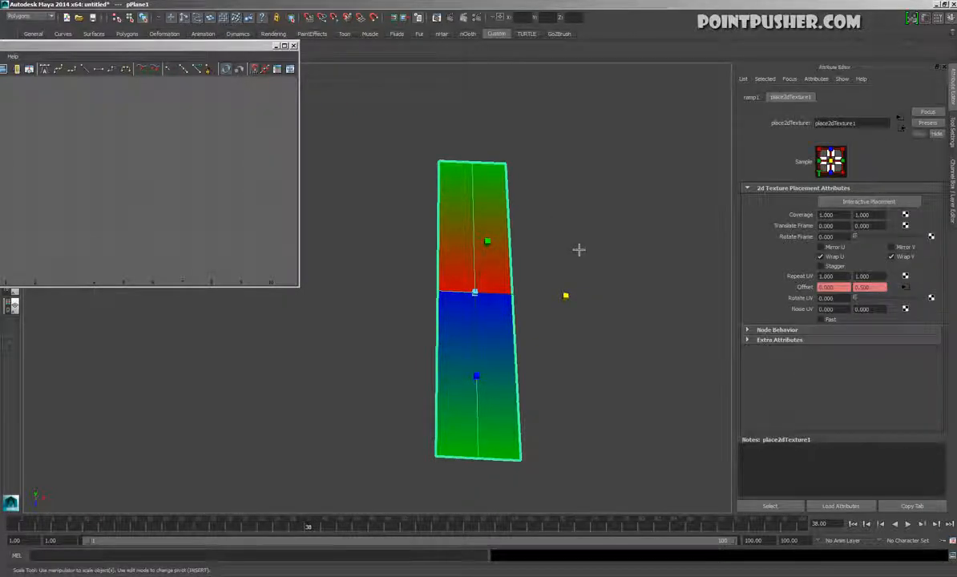
Open the Hypershade and graph the shading network of the fx_test_mtl material
key(space)
click(569, 186)
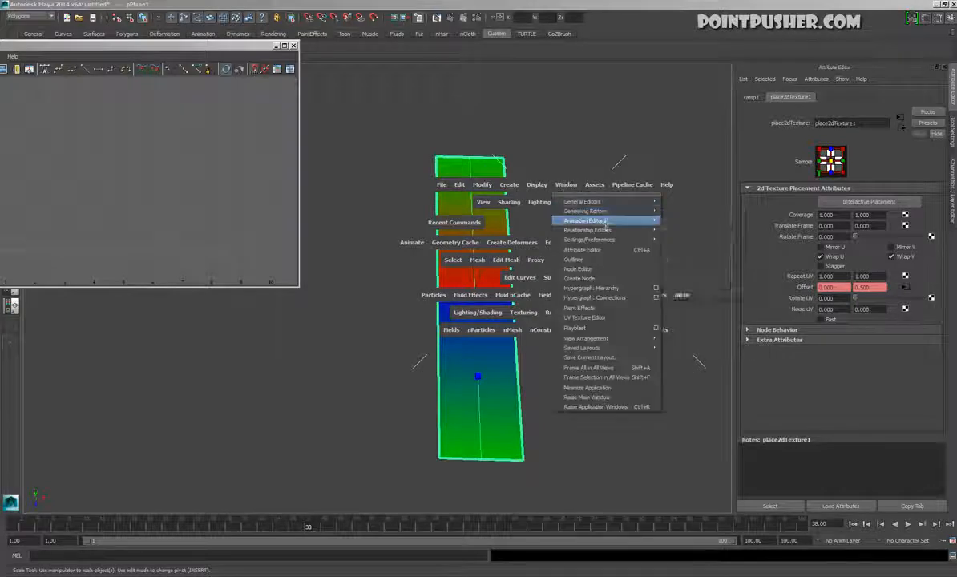
mouse_move(606, 214)
click(705, 239)
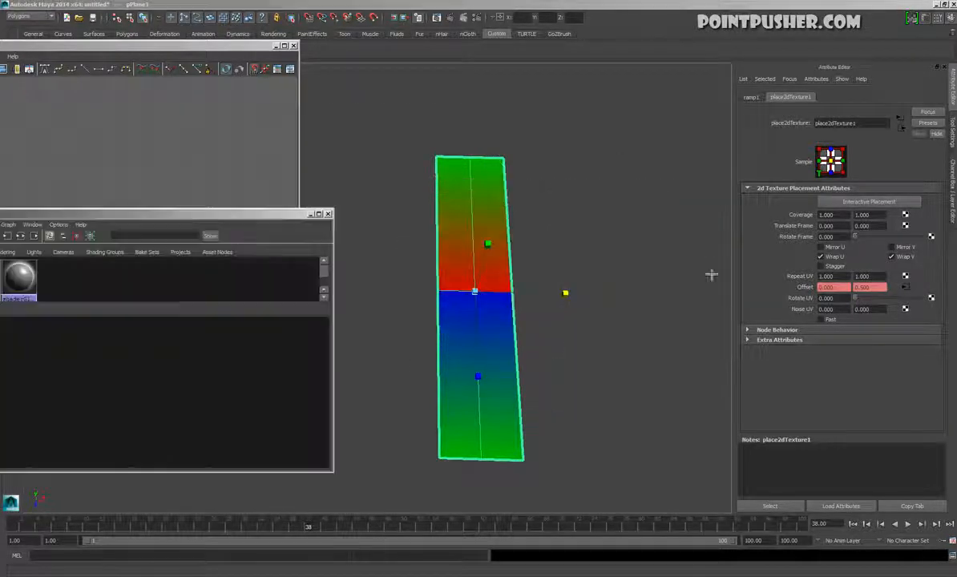
drag(161, 224, 551, 229)
right_click(293, 282)
click(282, 291)
Select the place2dTexture1 node and arrange the Graph Editor and Hypershade windows to expose its curves and offset attributes
click(368, 398)
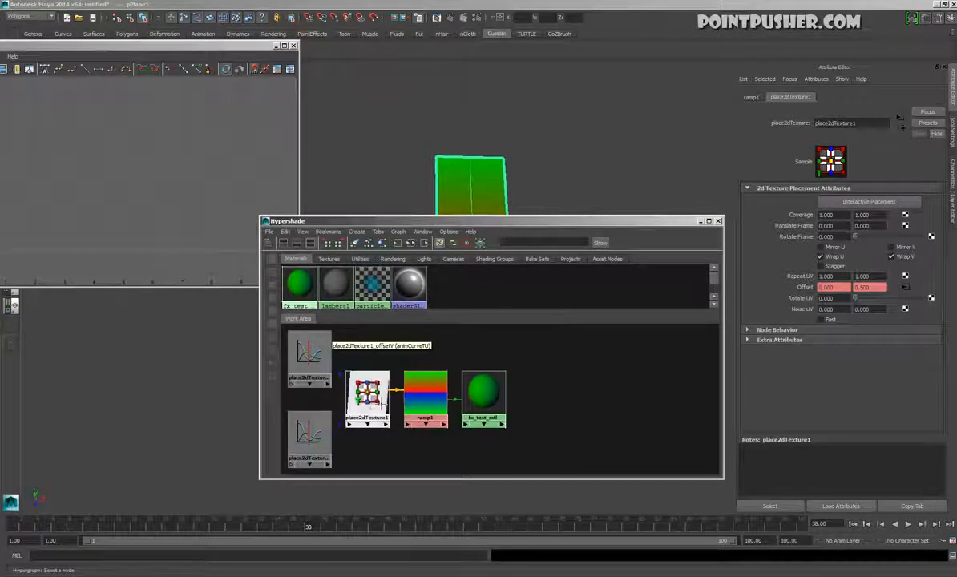
drag(366, 393, 358, 395)
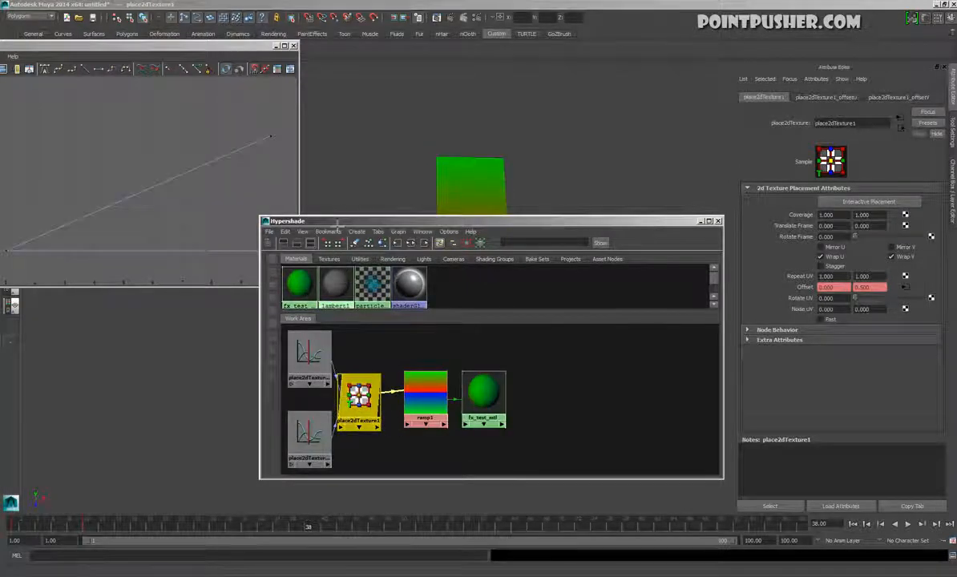
drag(338, 223, 623, 398)
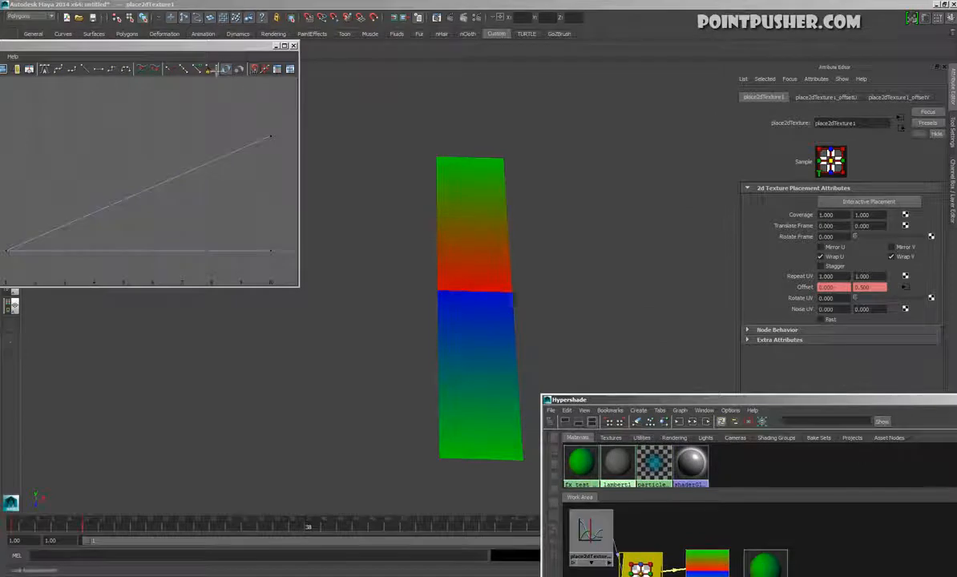
drag(206, 54, 376, 88)
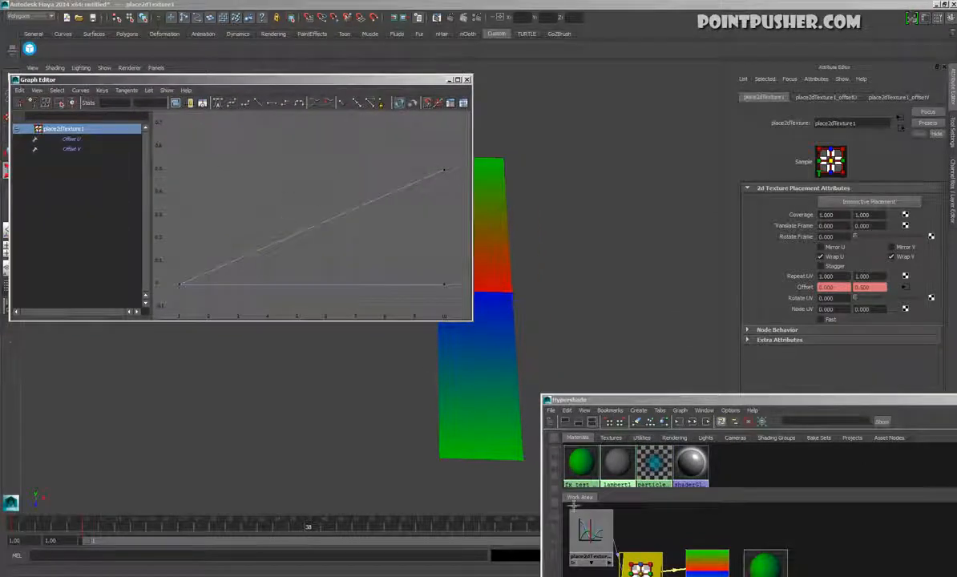
drag(600, 399, 576, 302)
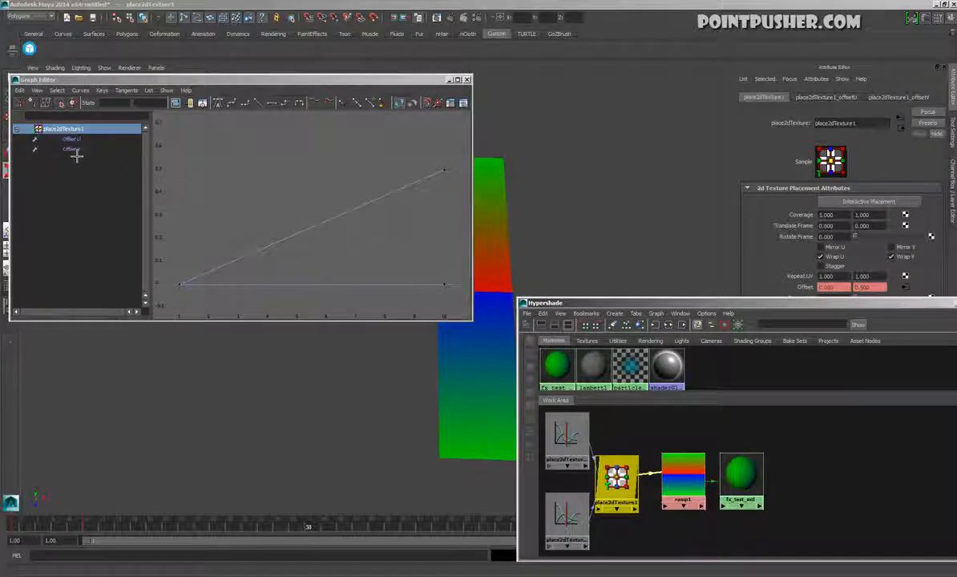
drag(720, 309, 711, 457)
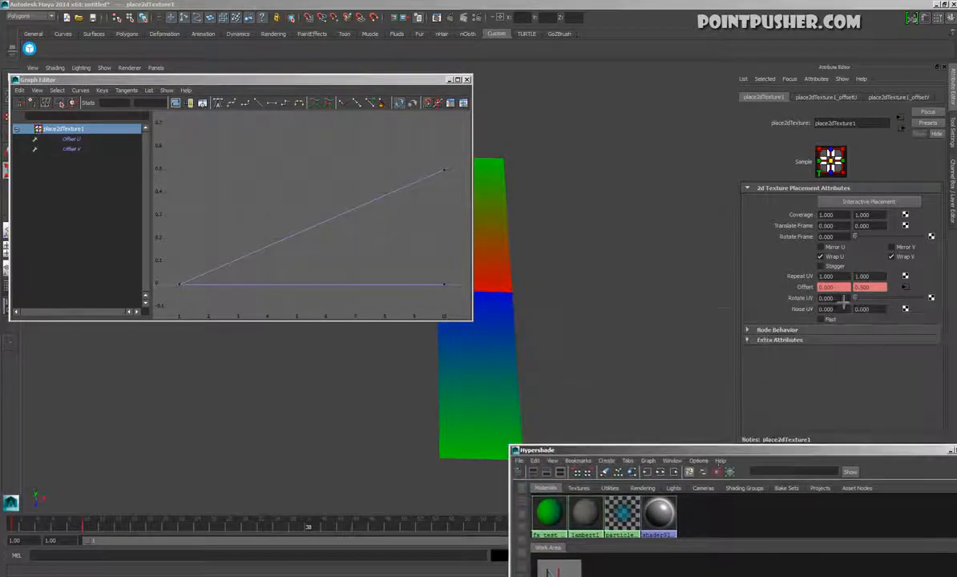
Delete the flat Offset U curve's keys and move the Hypershade window out of the way
right_click(814, 293)
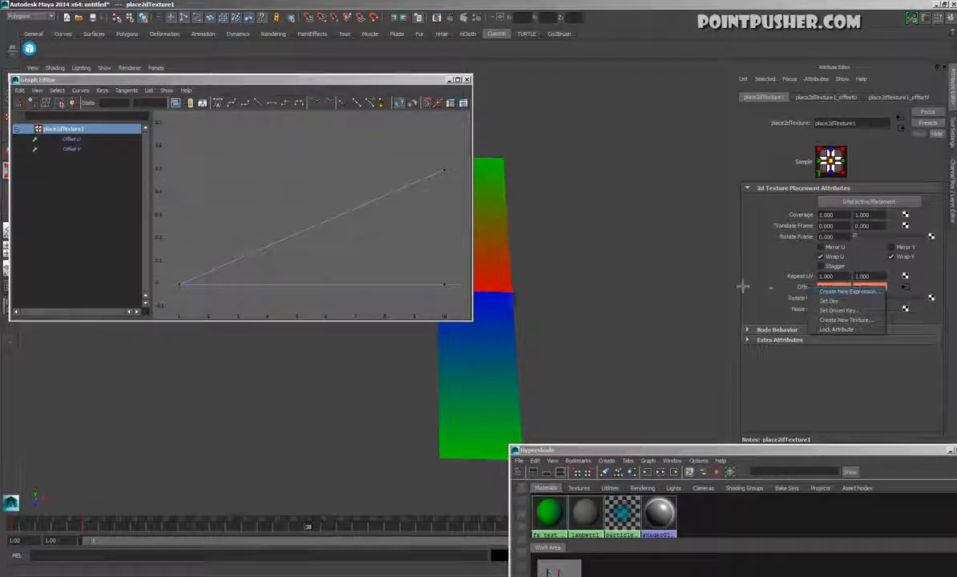
click(596, 279)
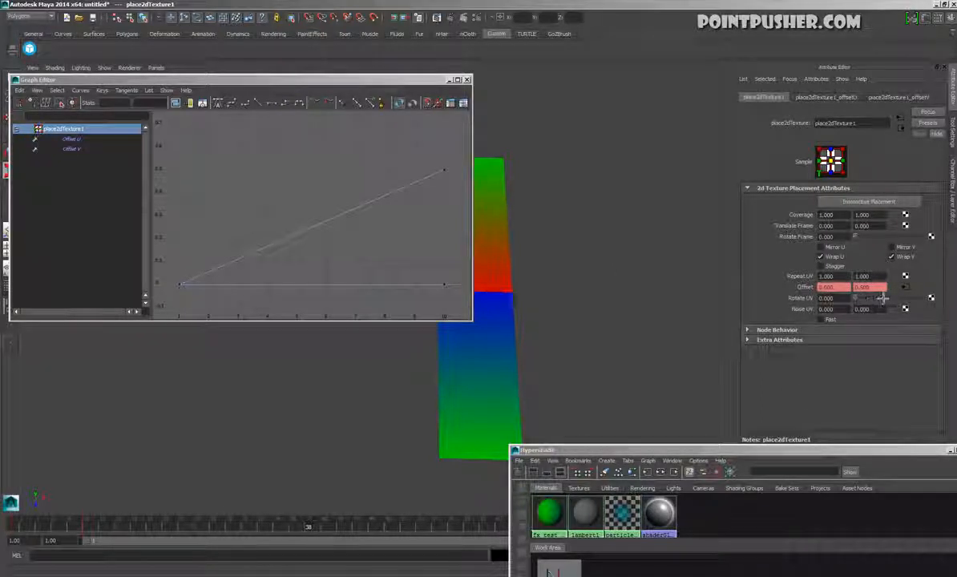
drag(389, 310, 311, 264)
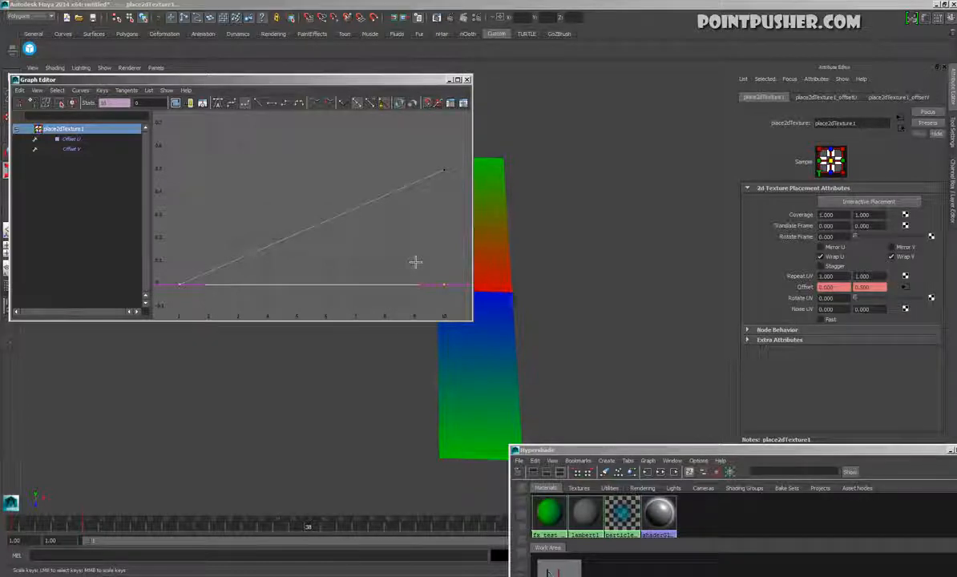
key(Delete)
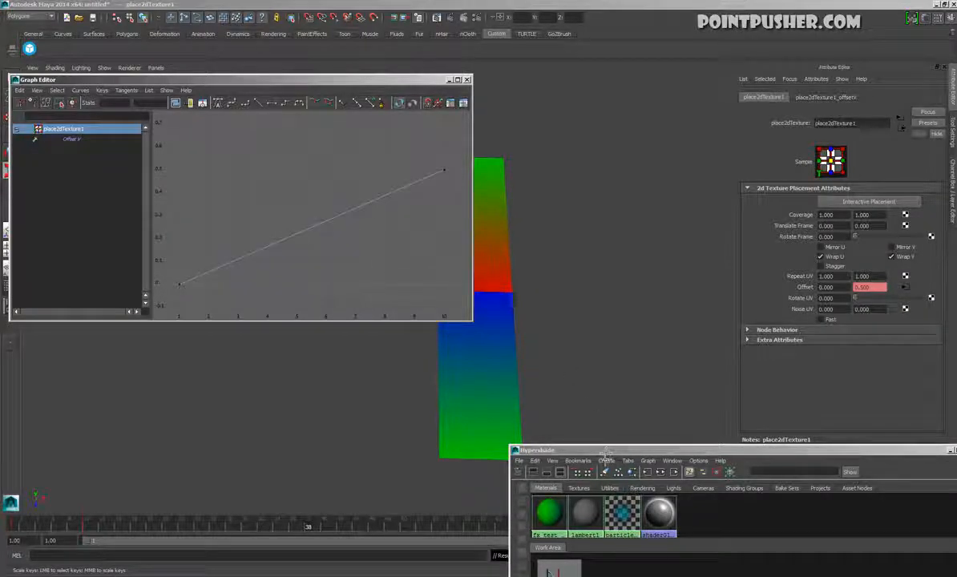
drag(561, 450, 554, 572)
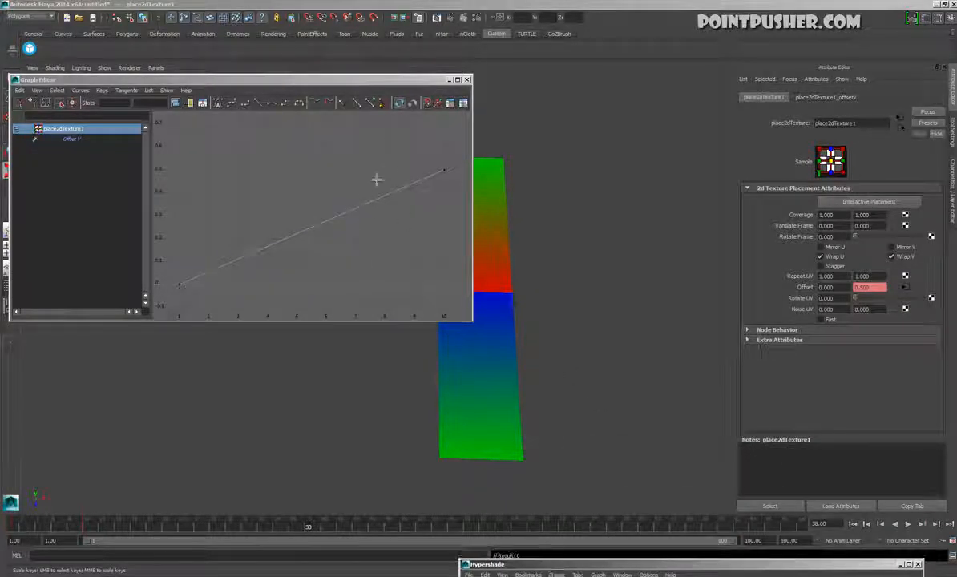
Select the Offset V curve and play the animation, declining the autosave, then stop playback
alt+right_drag(334, 204, 293, 207)
drag(312, 199, 325, 270)
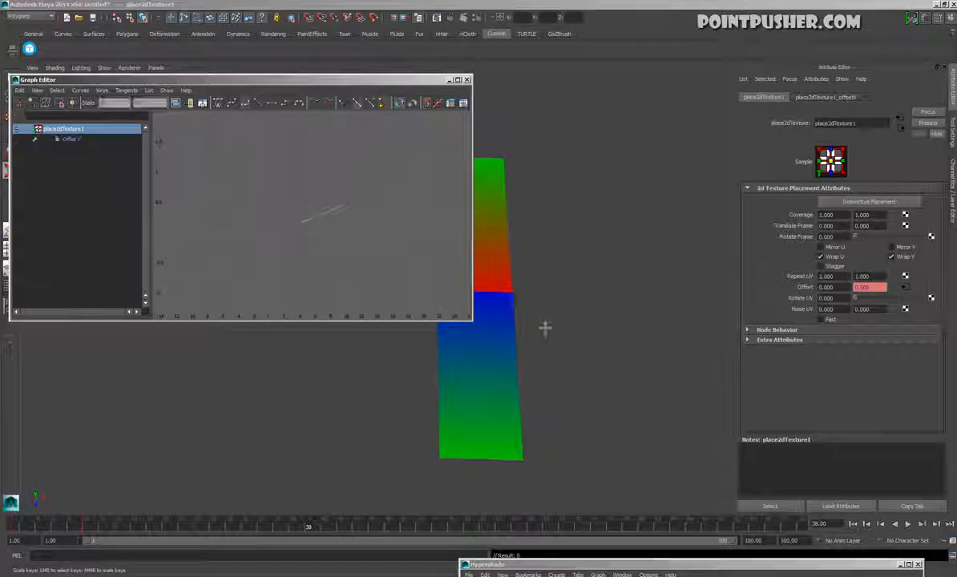
click(908, 524)
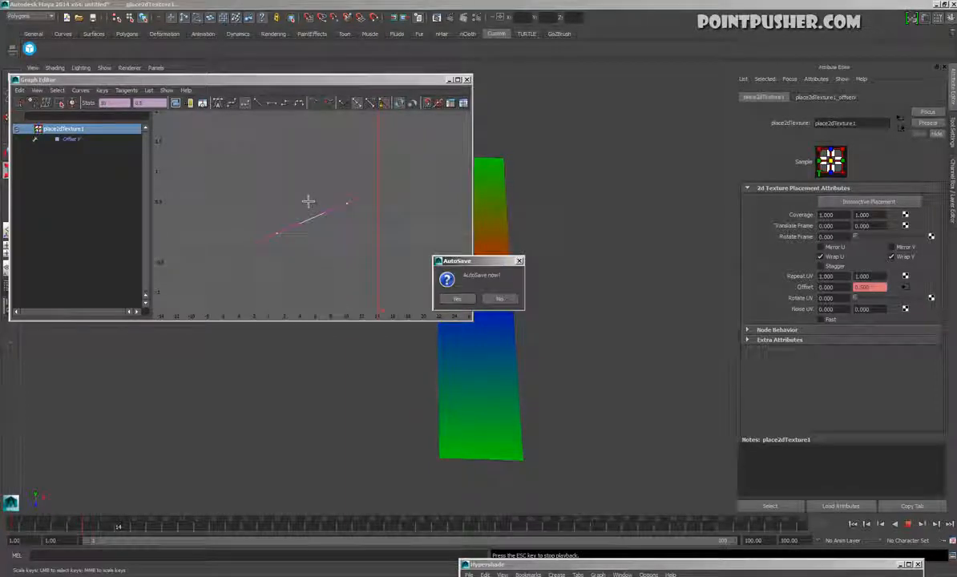
click(499, 299)
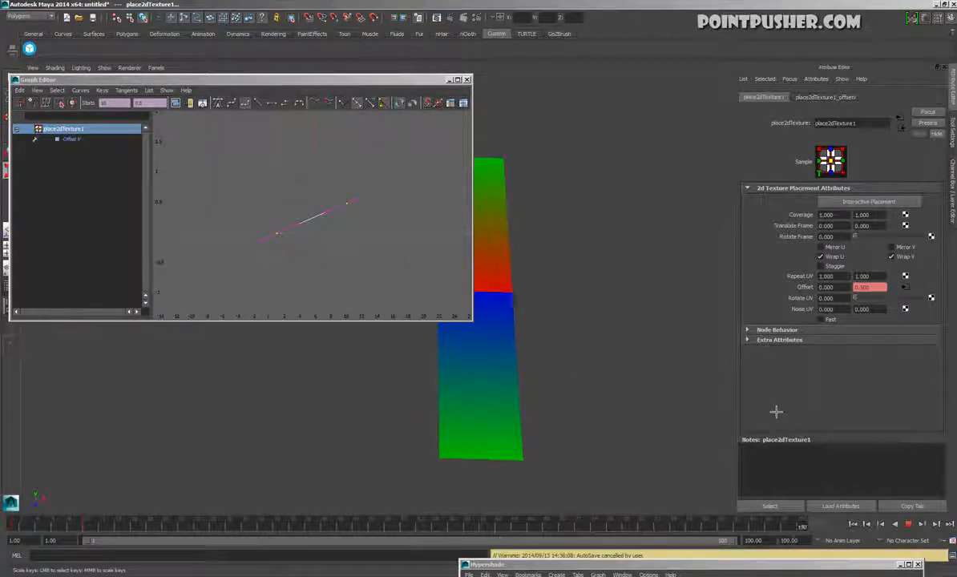
key(Escape)
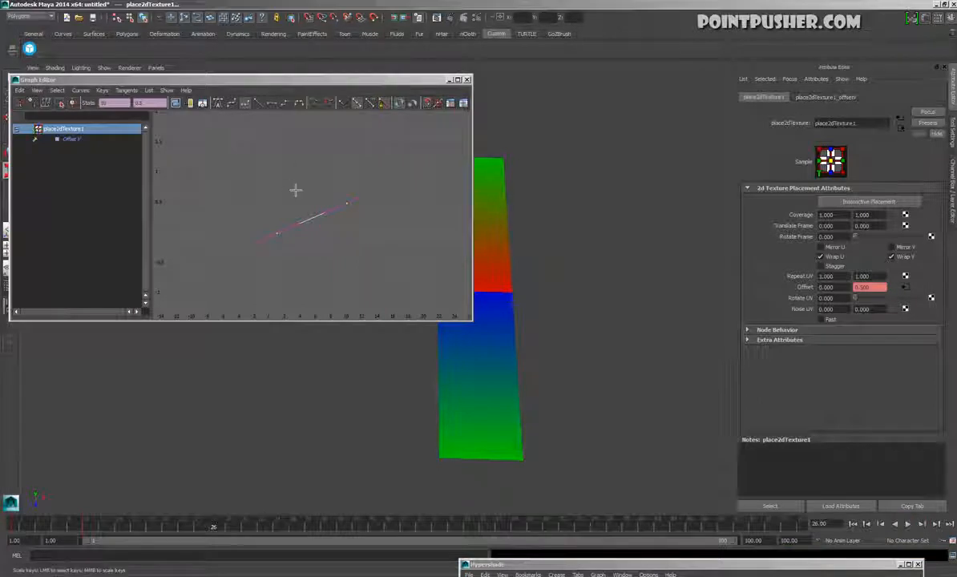
Turn on the Infinity display for curves in the Graph Editor and play the animation briefly
click(38, 90)
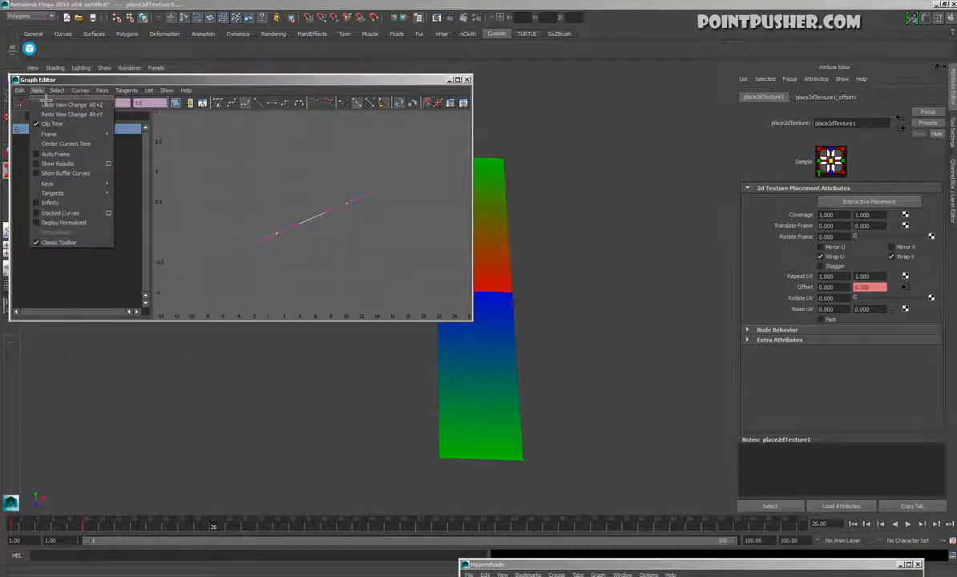
click(69, 205)
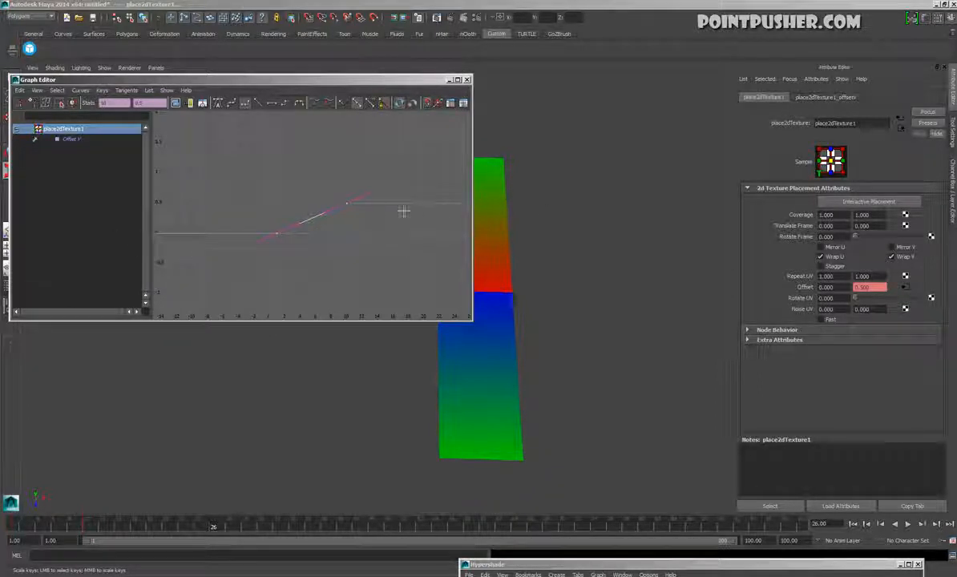
mouse_move(384, 256)
alt+right_down()
mouse_move(254, 246)
mouse_move(290, 240)
mouse_move(324, 250)
alt+right_up()
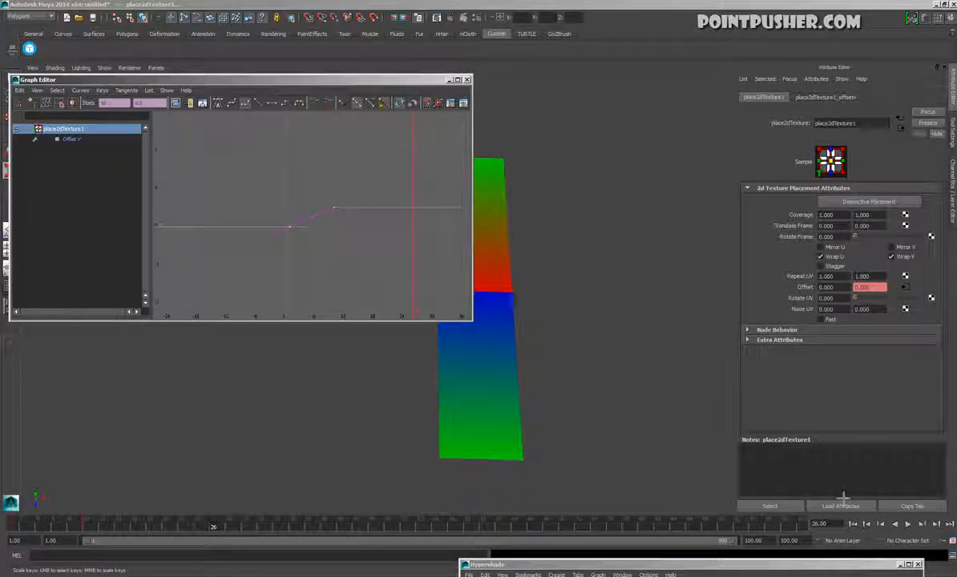
click(908, 524)
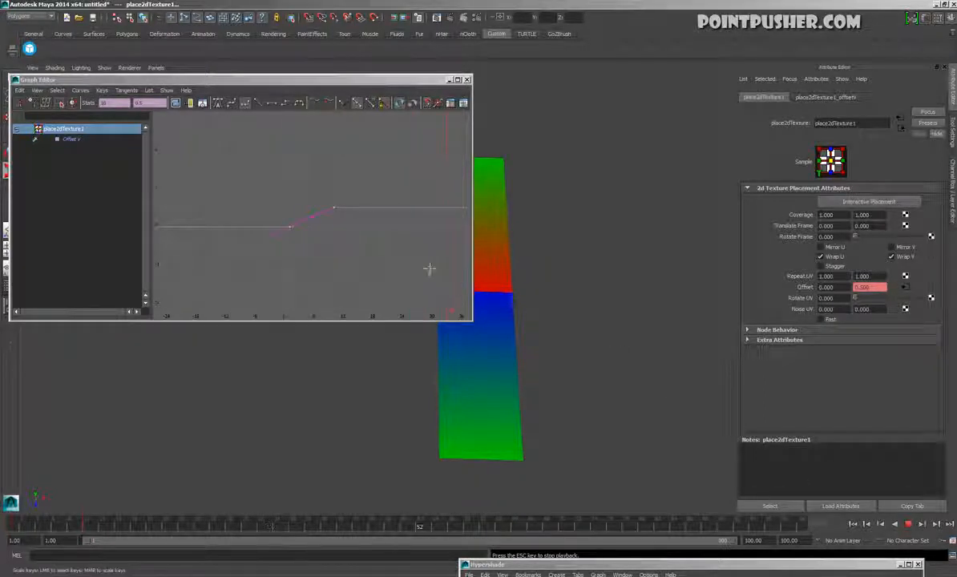
click(910, 525)
Examine the Offset V curve around its last key and along its infinity extensions
alt+right_drag(235, 226, 278, 196)
drag(314, 237, 316, 239)
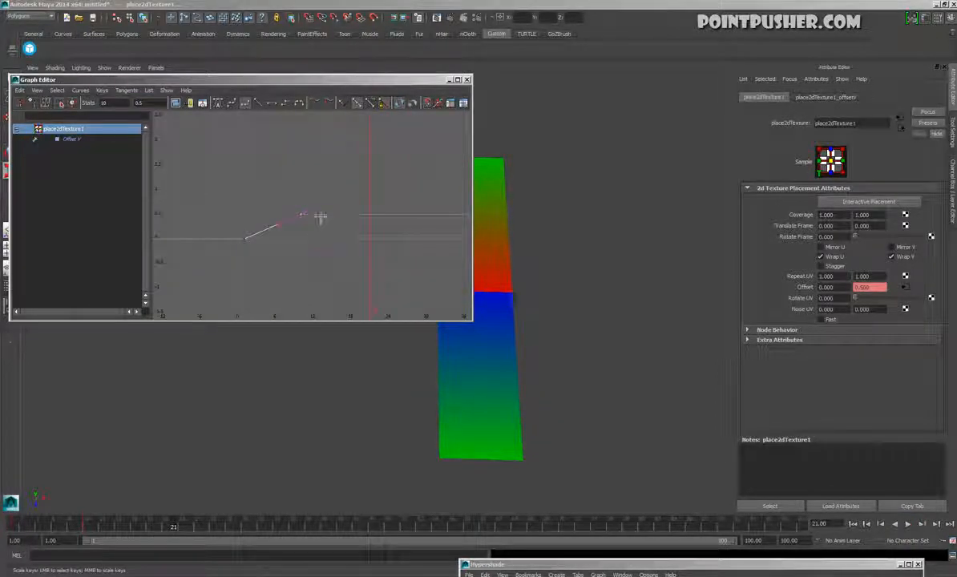
alt+right_drag(234, 257, 343, 218)
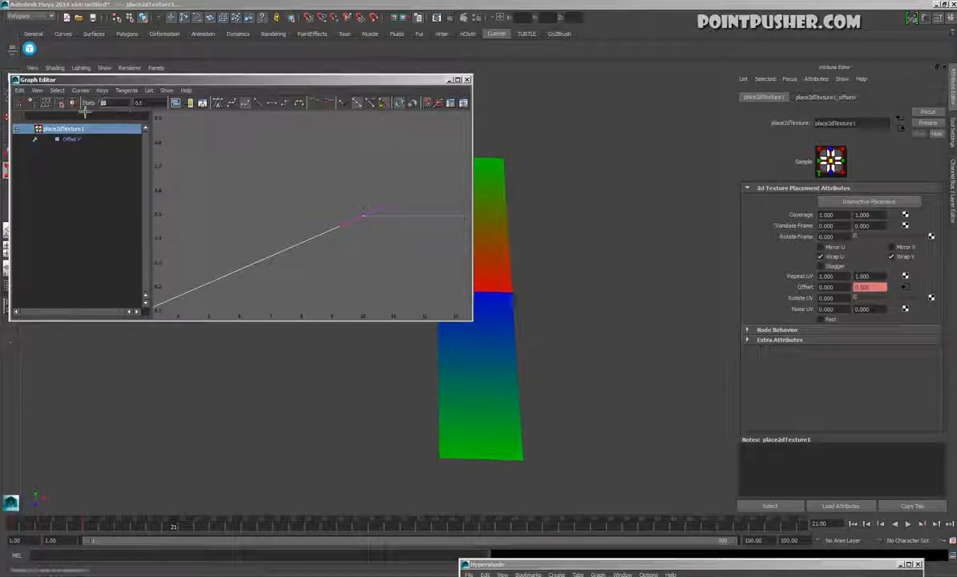
scroll(351, 243, down, 8)
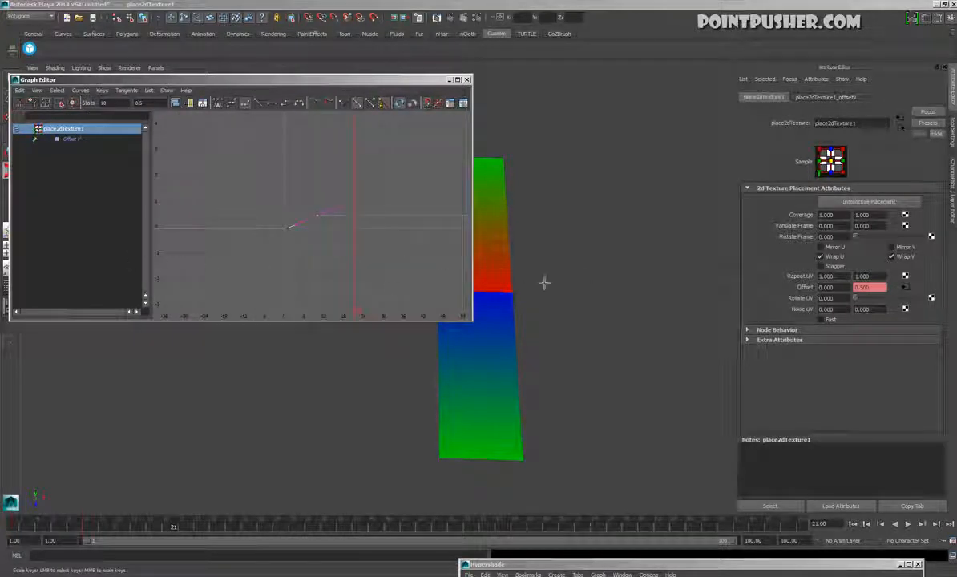
key(f)
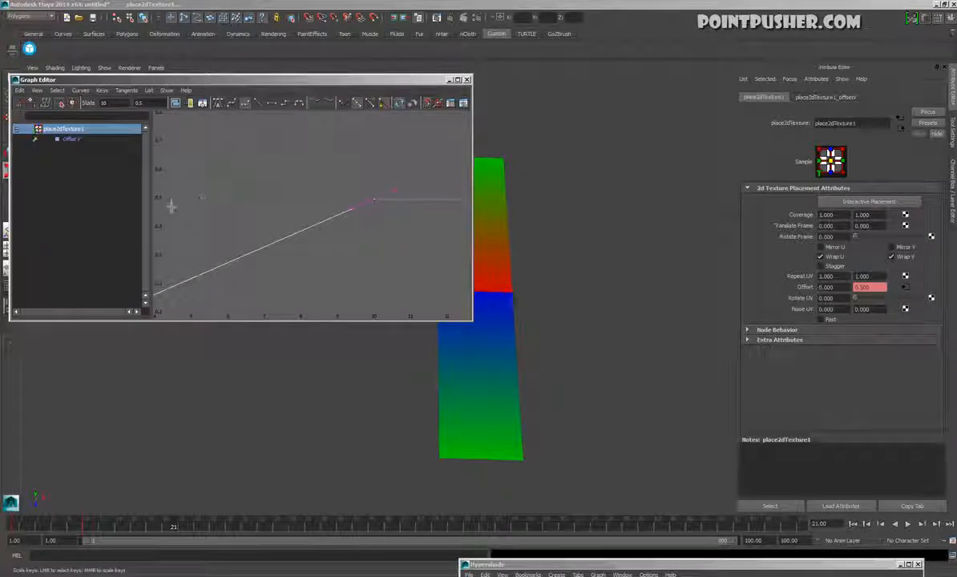
alt+right_drag(417, 299, 327, 306)
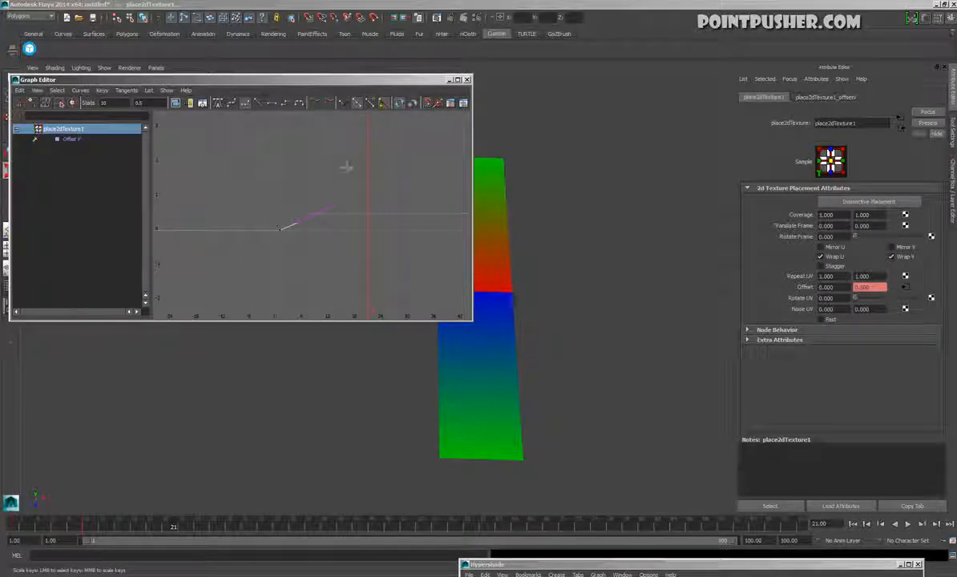
alt+right_drag(256, 256, 218, 290)
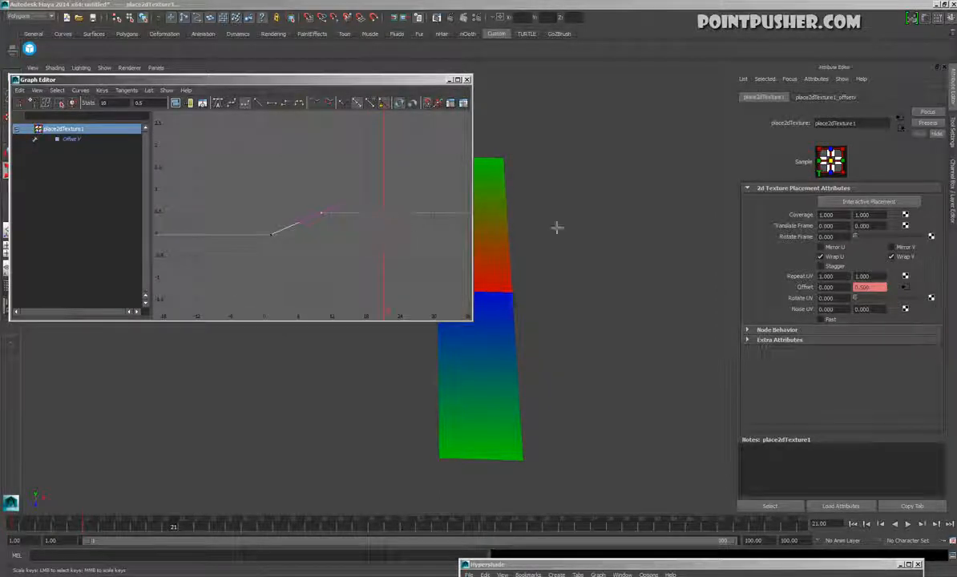
Select both keys of the Offset V curve and set its Post Infinity to Linear
click(304, 178)
drag(303, 191, 300, 243)
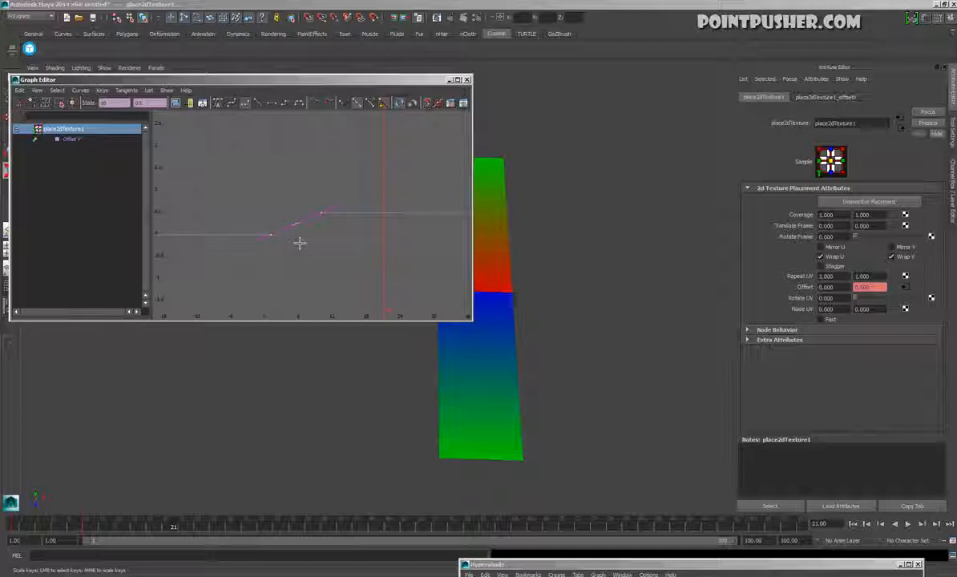
click(279, 151)
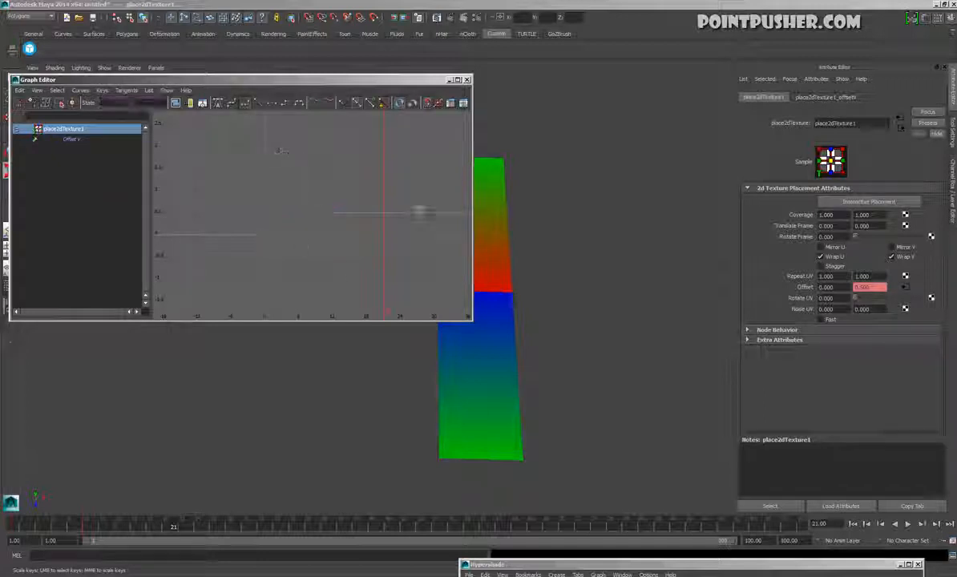
drag(312, 206, 311, 267)
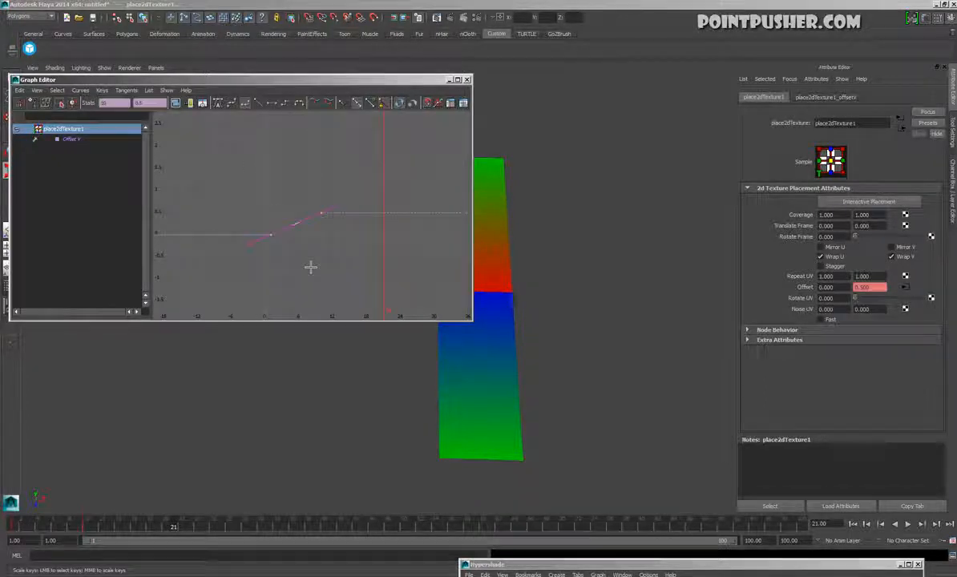
click(82, 91)
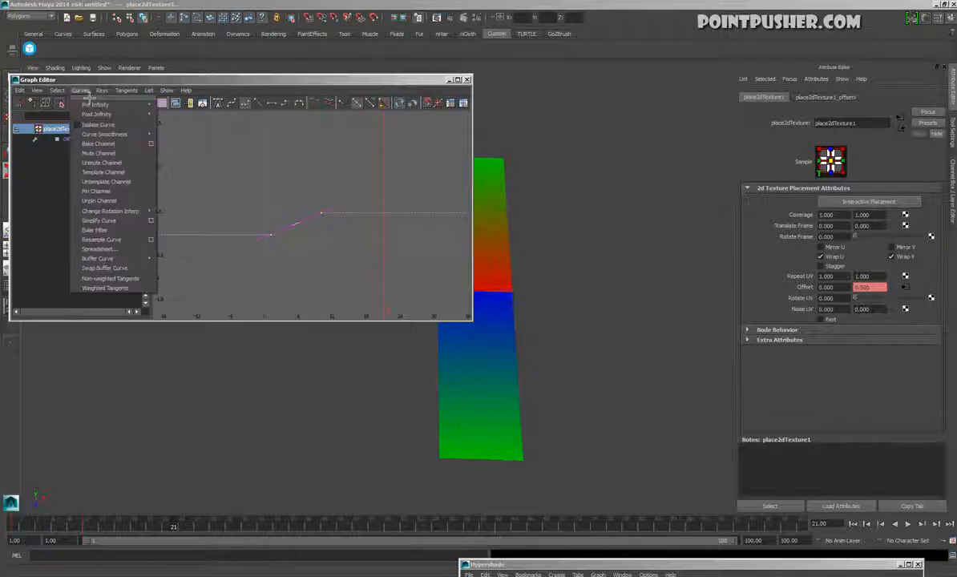
mouse_move(98, 116)
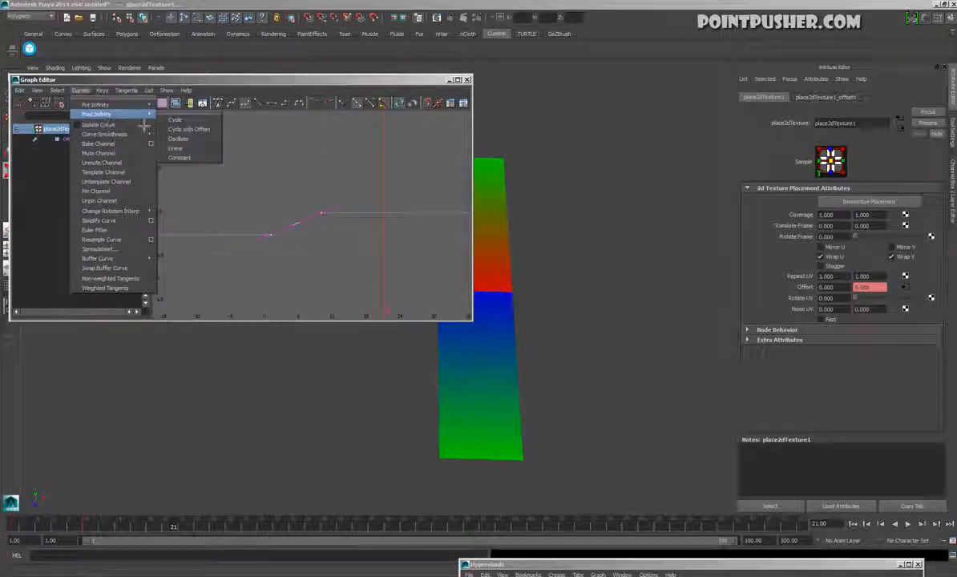
click(205, 158)
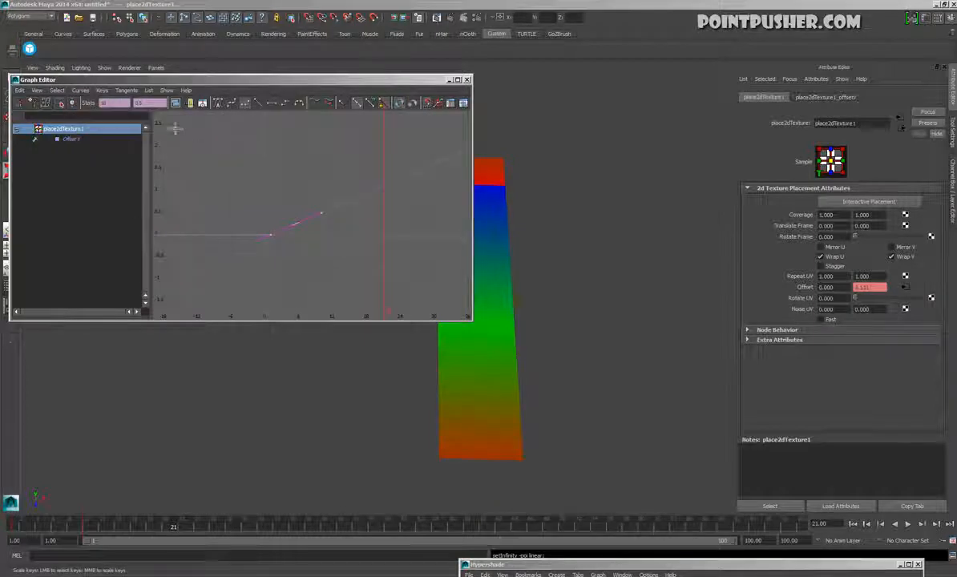
Set the Offset V curve's Pre Infinity to Linear
click(81, 90)
mouse_move(97, 106)
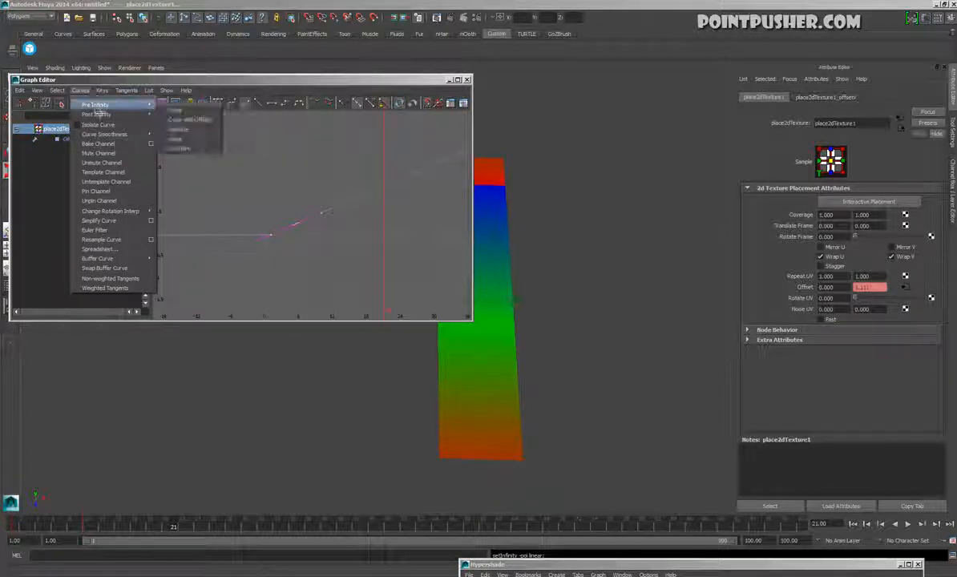
click(197, 137)
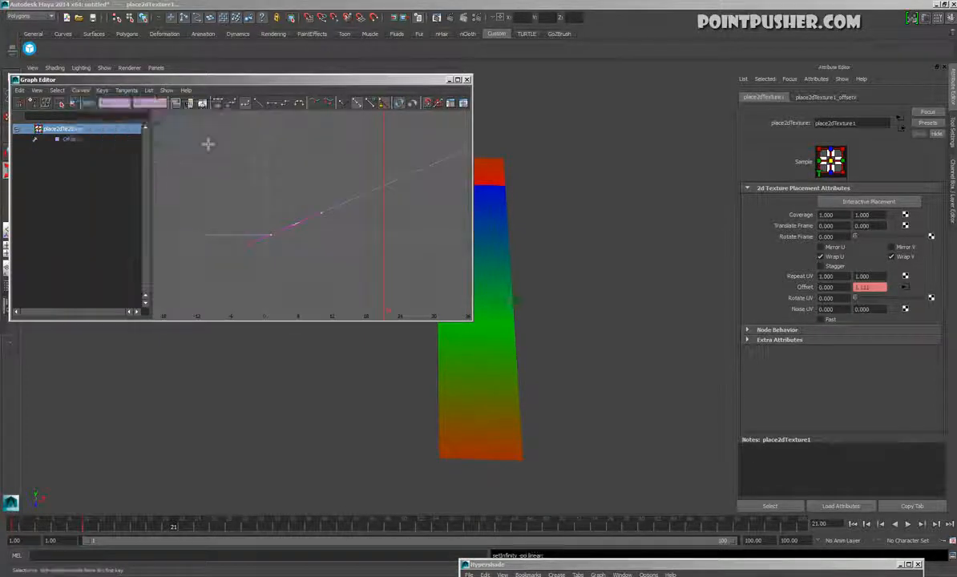
Play the animation to review the continuously scrolling ramp, with the Graph Editor moved clear of the test plane
click(274, 175)
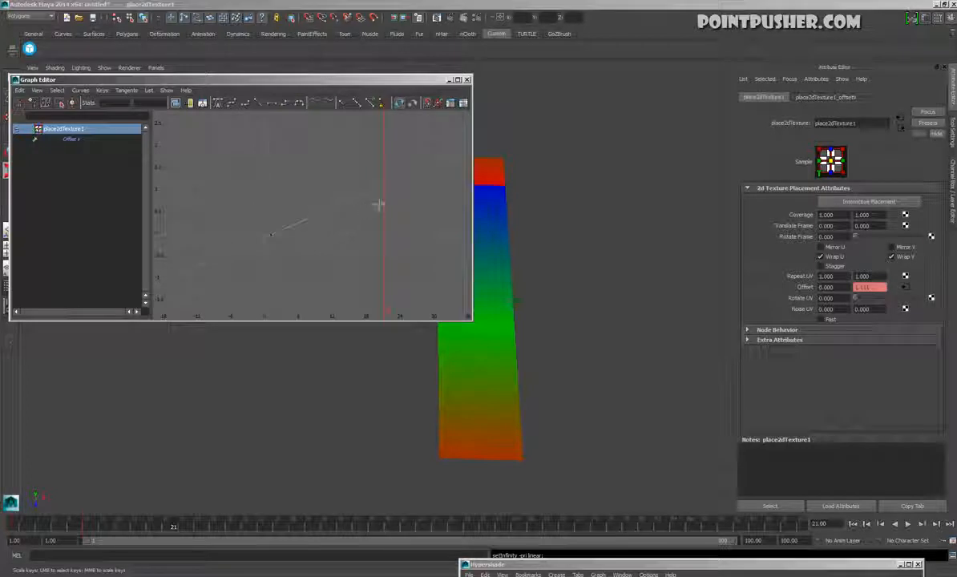
click(915, 527)
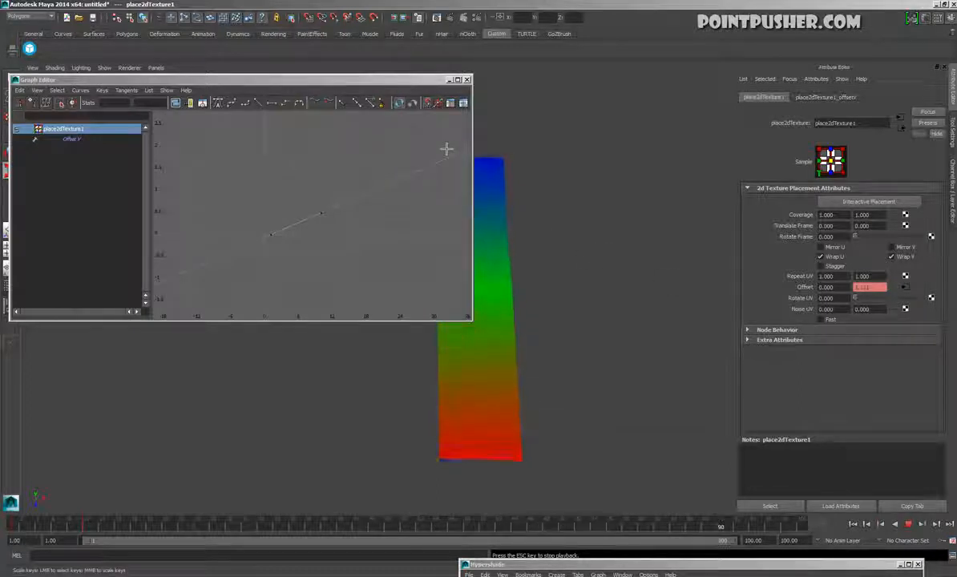
drag(412, 84, 258, 68)
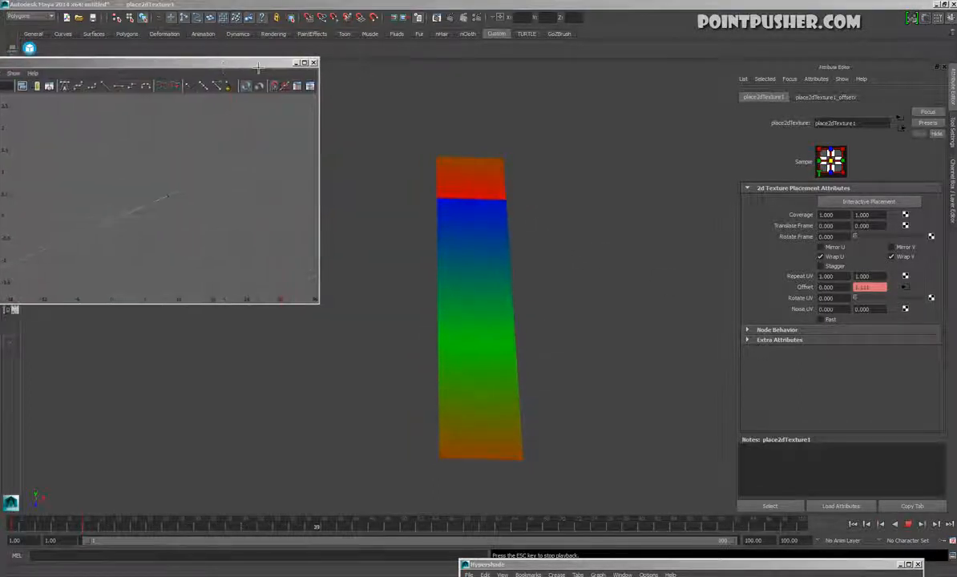
drag(258, 68, 353, 64)
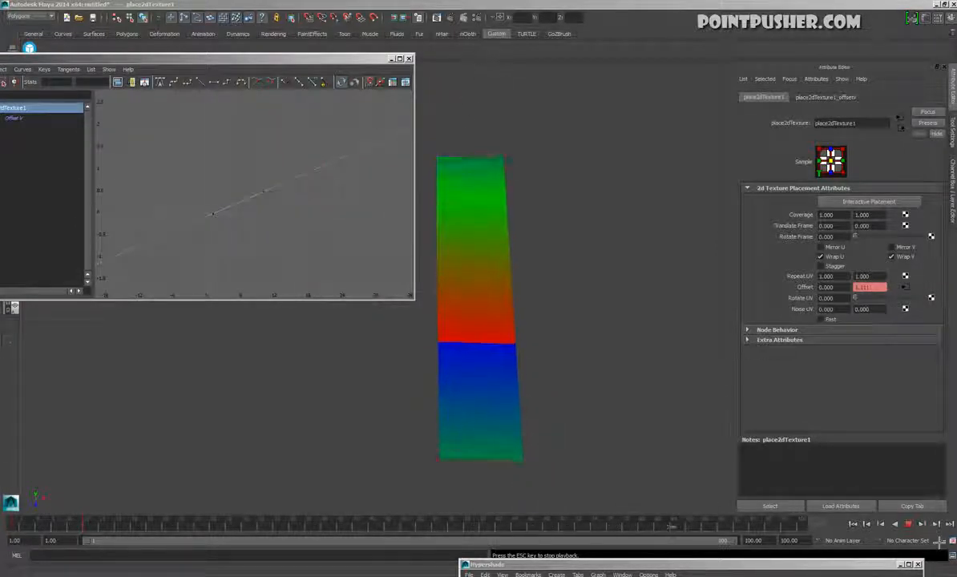
key(Escape)
Select the Offset V curve's last key and scale its value through several slopes during playback, ending at about -0.3
drag(275, 174, 255, 212)
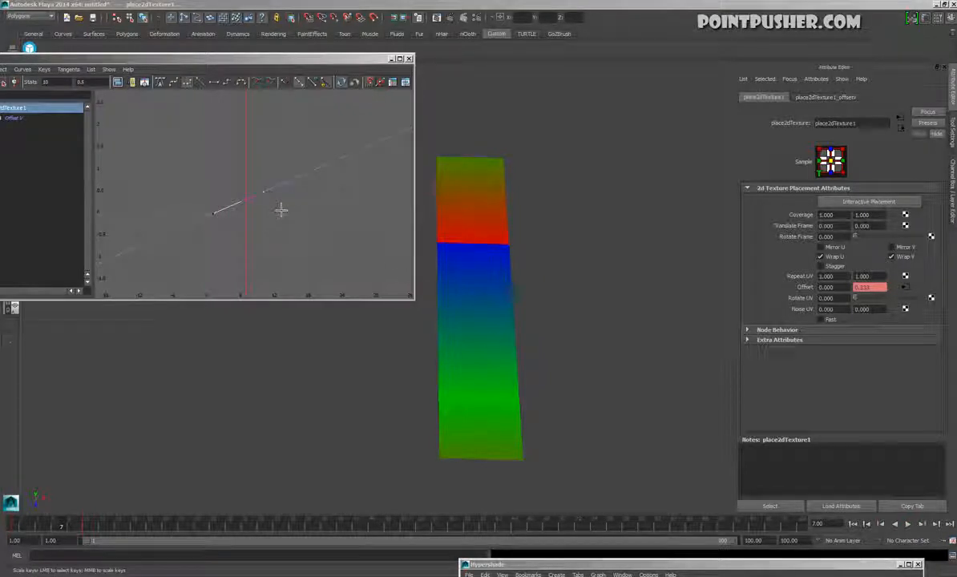
click(909, 525)
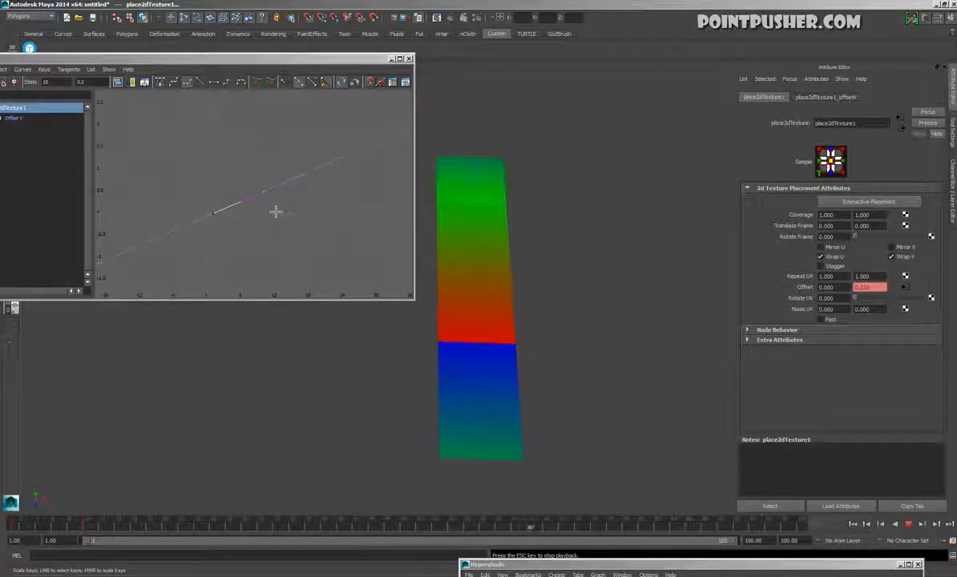
middle_drag(275, 221, 274, 256)
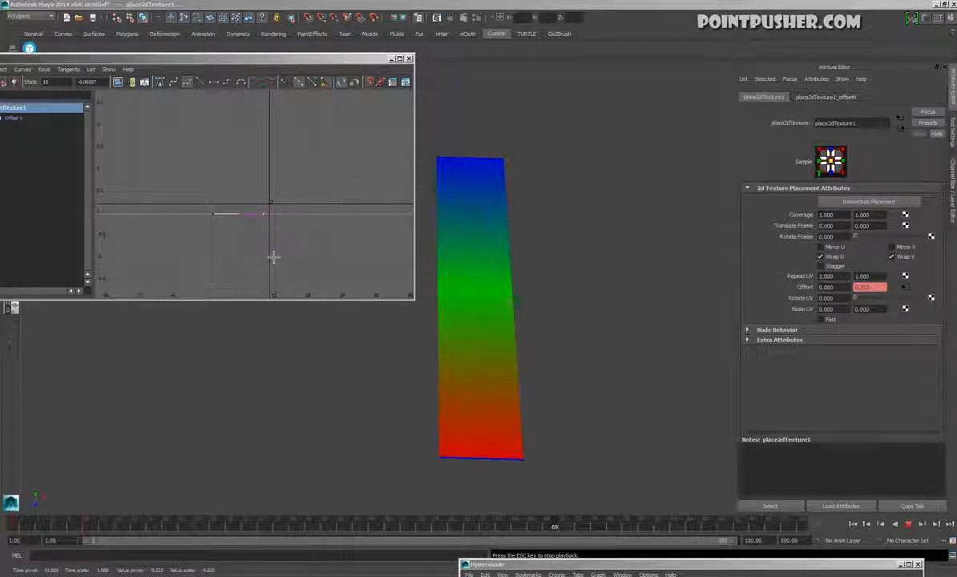
middle_drag(275, 264, 279, 305)
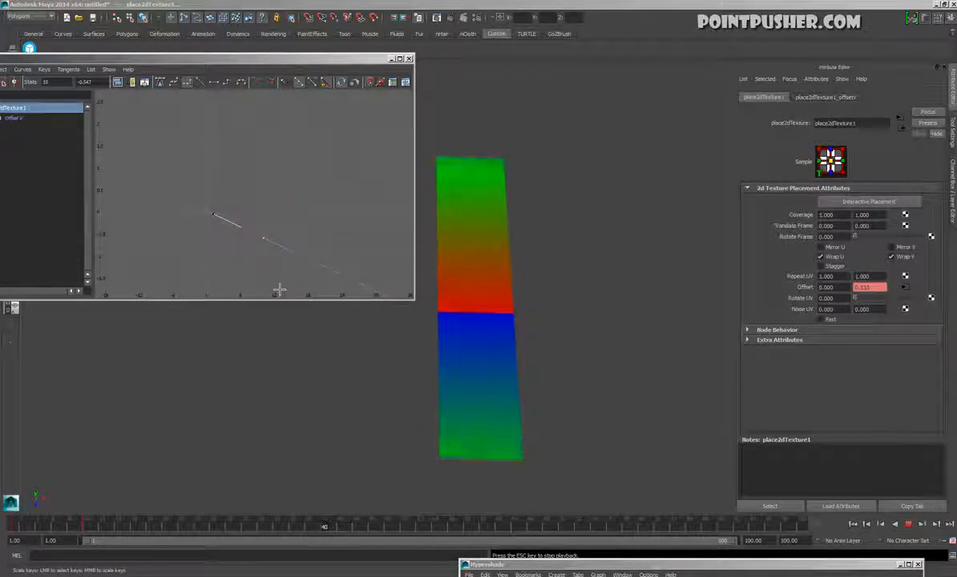
middle_drag(277, 271, 284, 259)
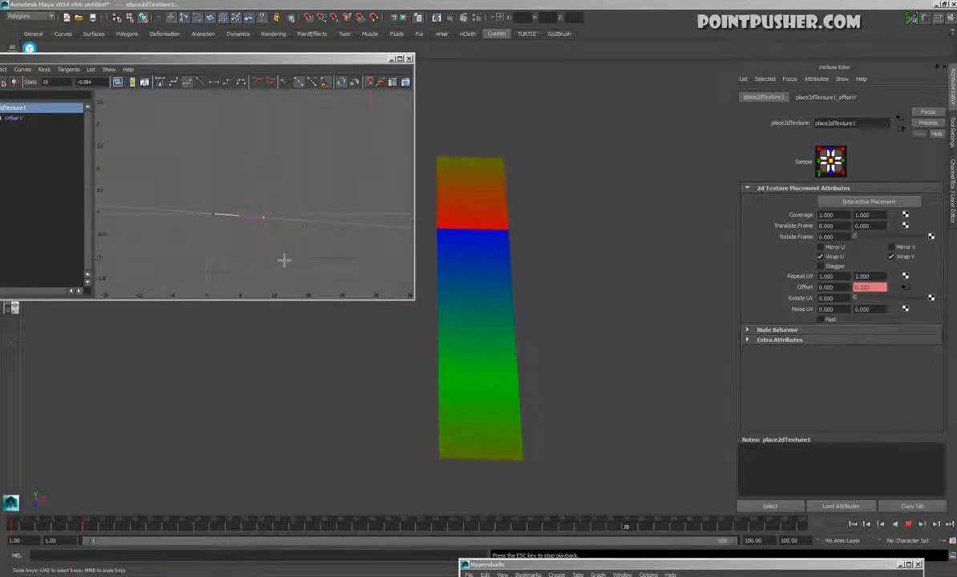
middle_drag(280, 211, 293, 106)
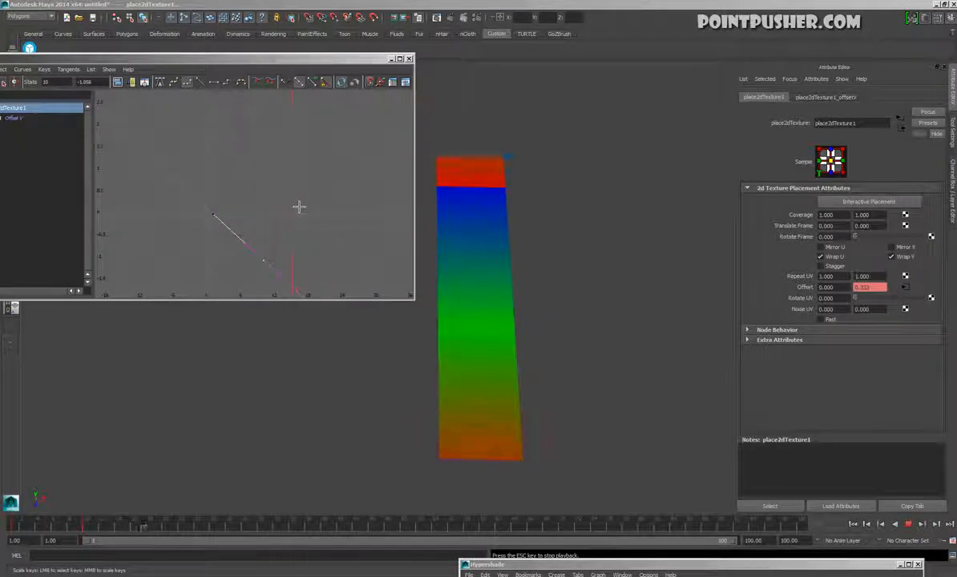
middle_drag(287, 242, 287, 297)
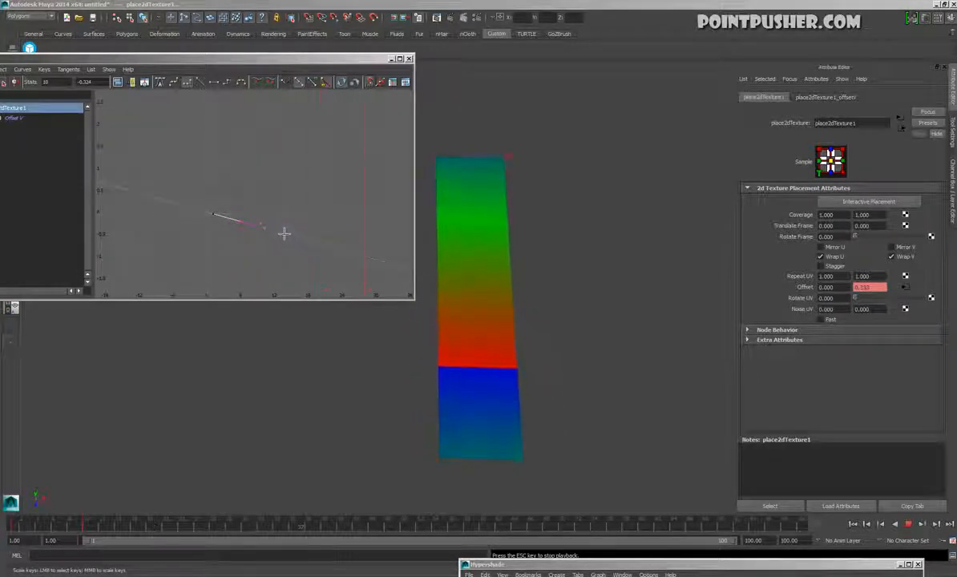
middle_drag(278, 231, 274, 262)
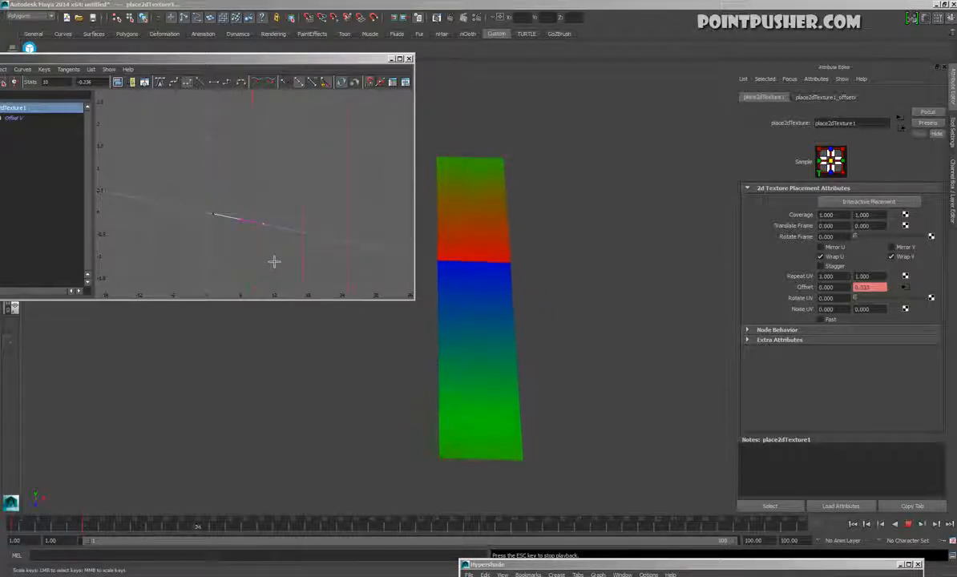
mouse_move(275, 261)
middle_down()
mouse_move(274, 251)
mouse_move(274, 264)
middle_up()
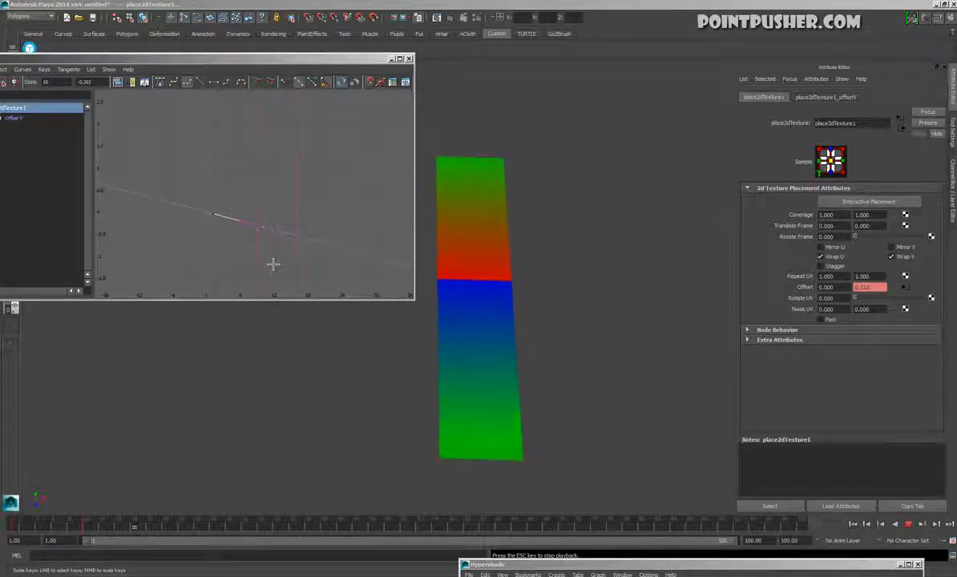
Frame the Offset V curve, set its last key's value to exactly -0.3 and stop playback
key(f)
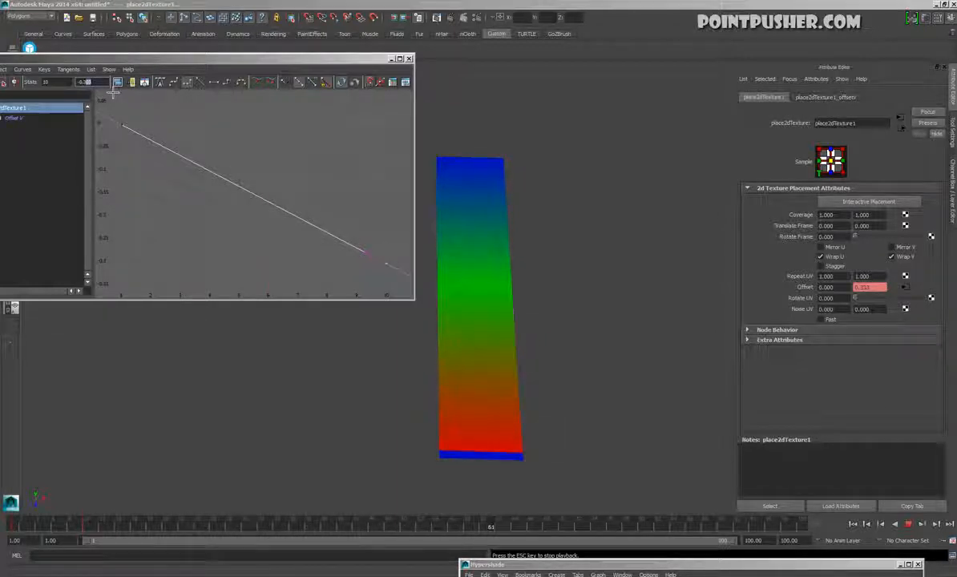
key(BackSpace)
key(Return)
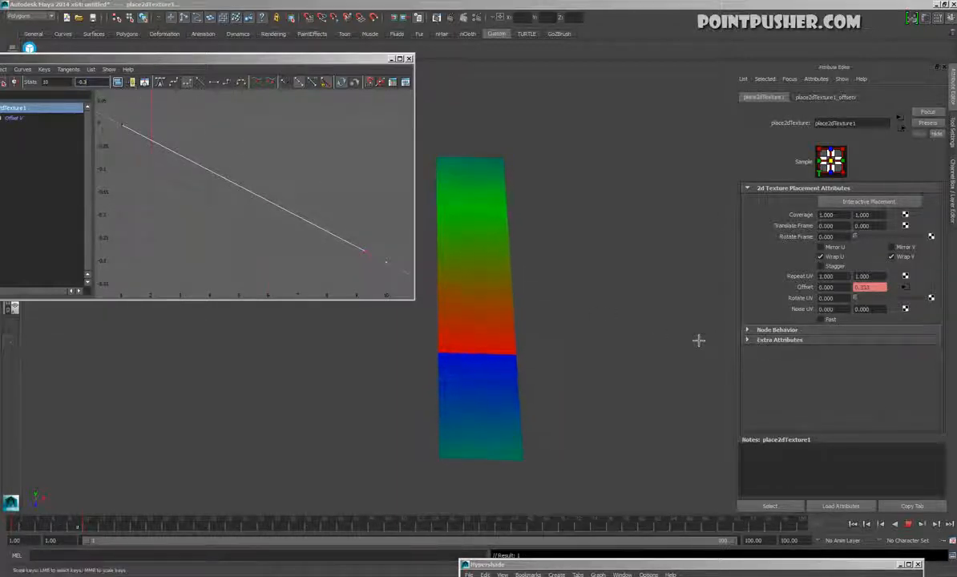
click(912, 527)
Bring up the Hypershade and show the ramp1 node's attributes, keeping the test plane unobstructed
drag(812, 566, 860, 231)
click(680, 408)
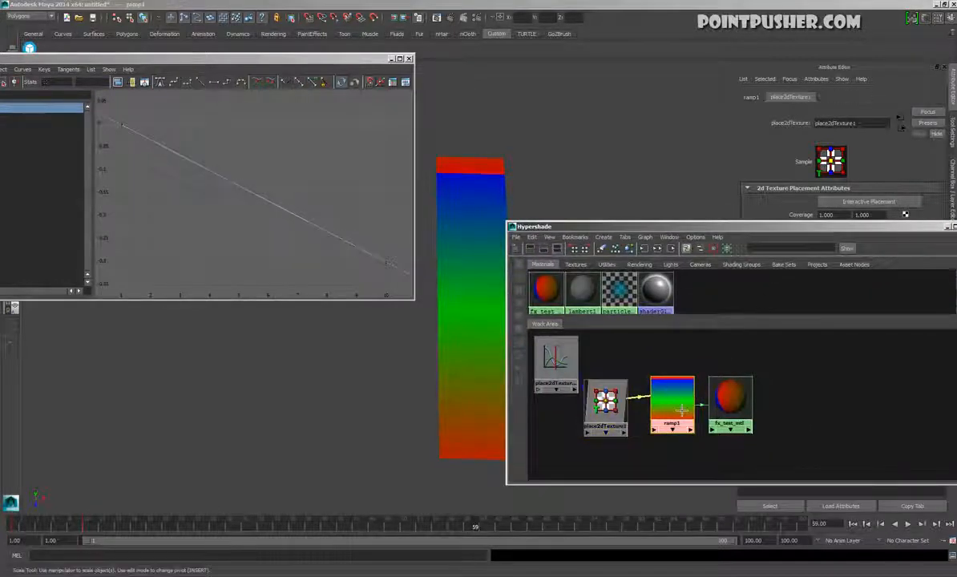
click(606, 401)
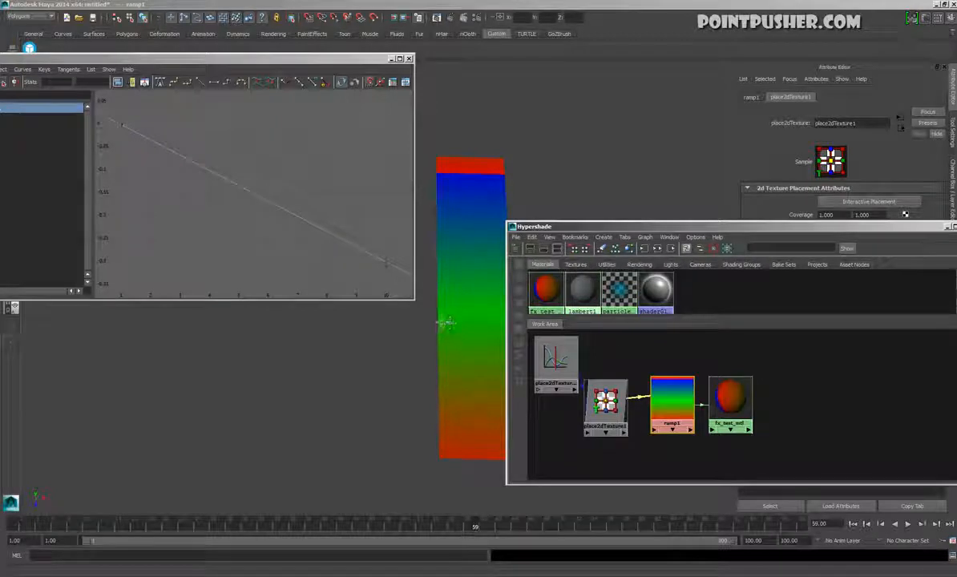
drag(256, 166, 246, 277)
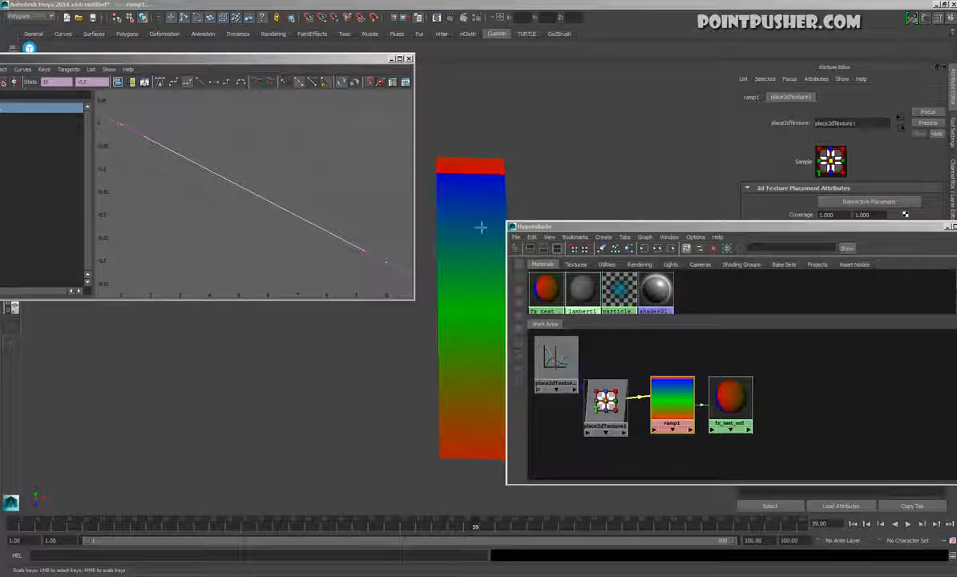
click(676, 398)
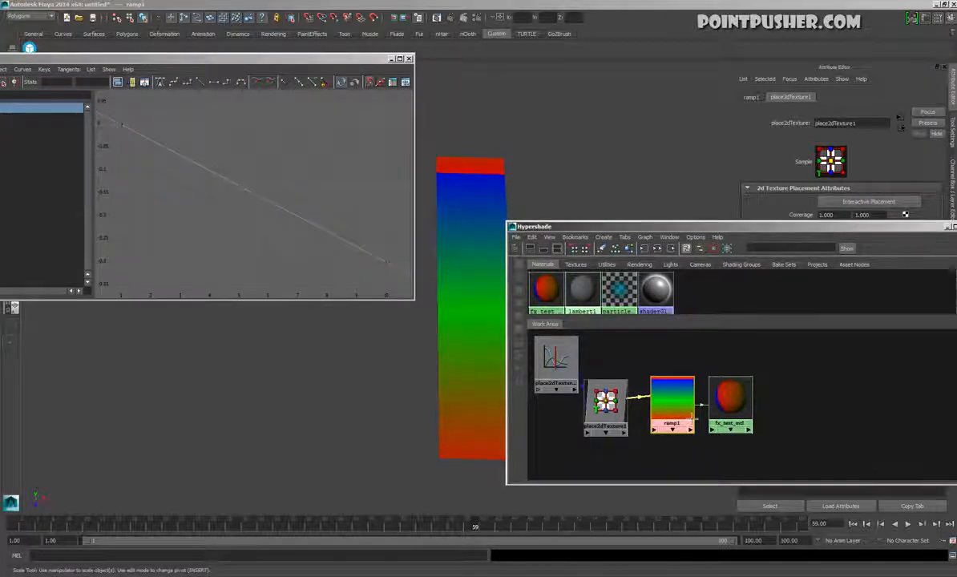
drag(759, 226, 301, 214)
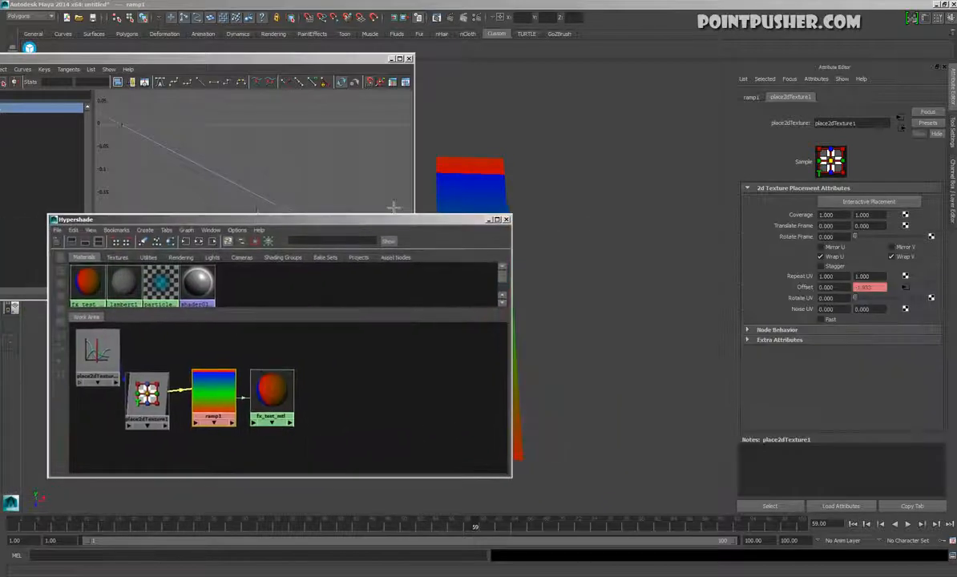
click(754, 98)
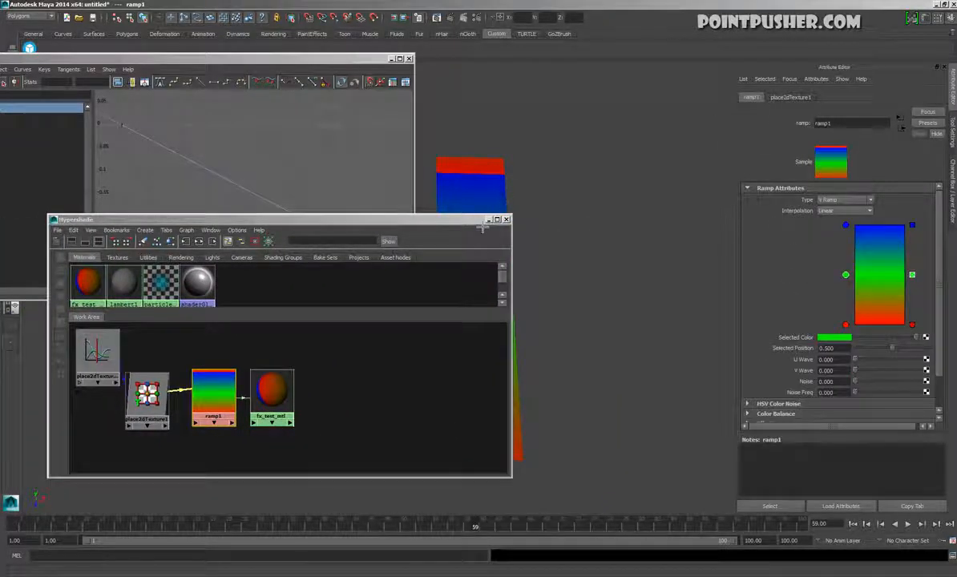
drag(482, 228, 335, 250)
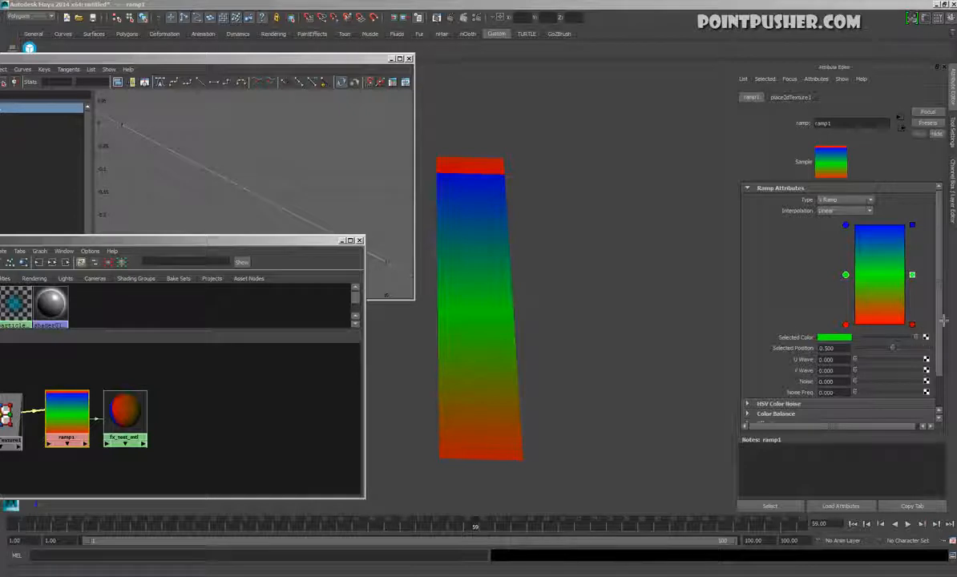
Change the red entry at the bottom of ramp1 to a teal green
click(846, 324)
click(838, 337)
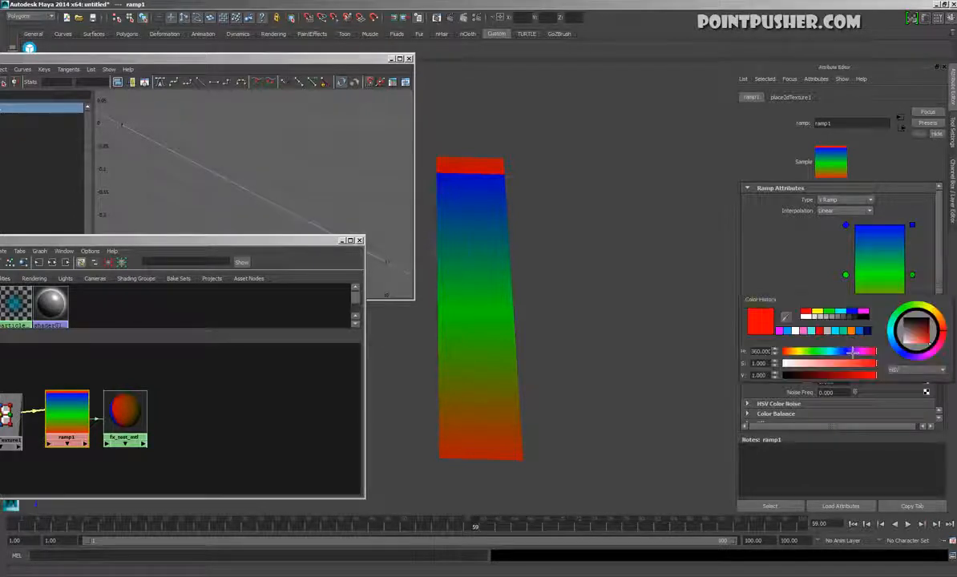
click(843, 331)
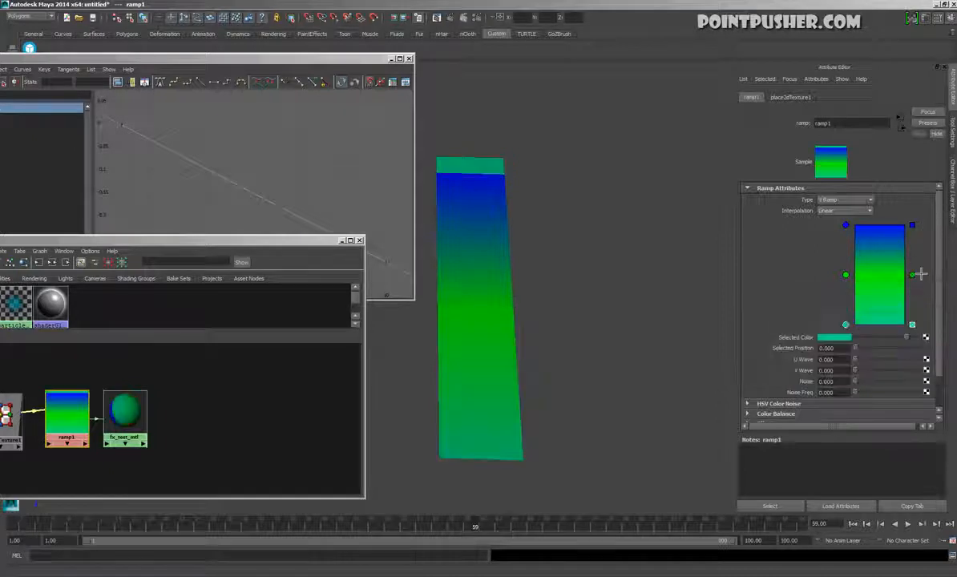
Delete ramp1's top blue entry and add a teal green one at the top that matches the bottom entry
click(914, 227)
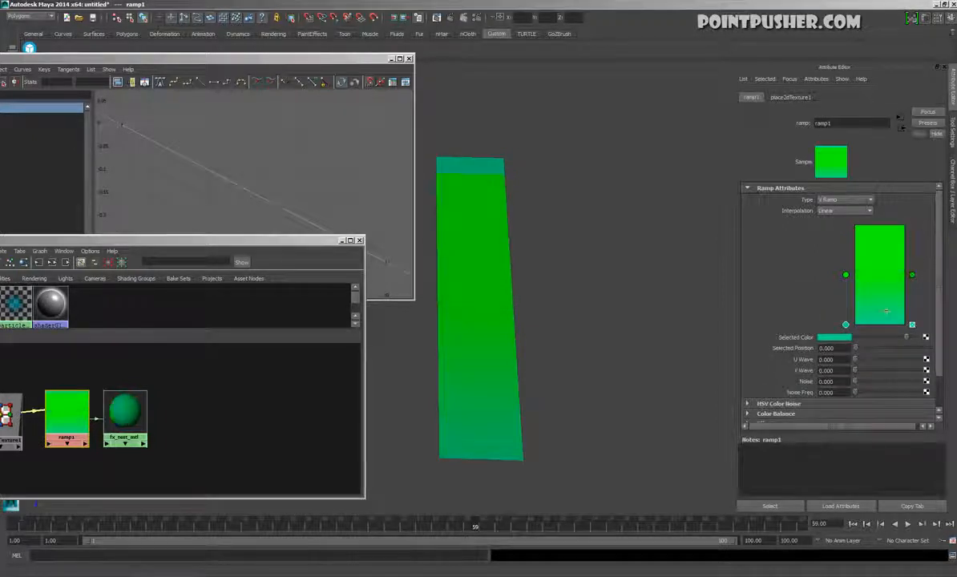
drag(854, 331, 853, 321)
click(880, 227)
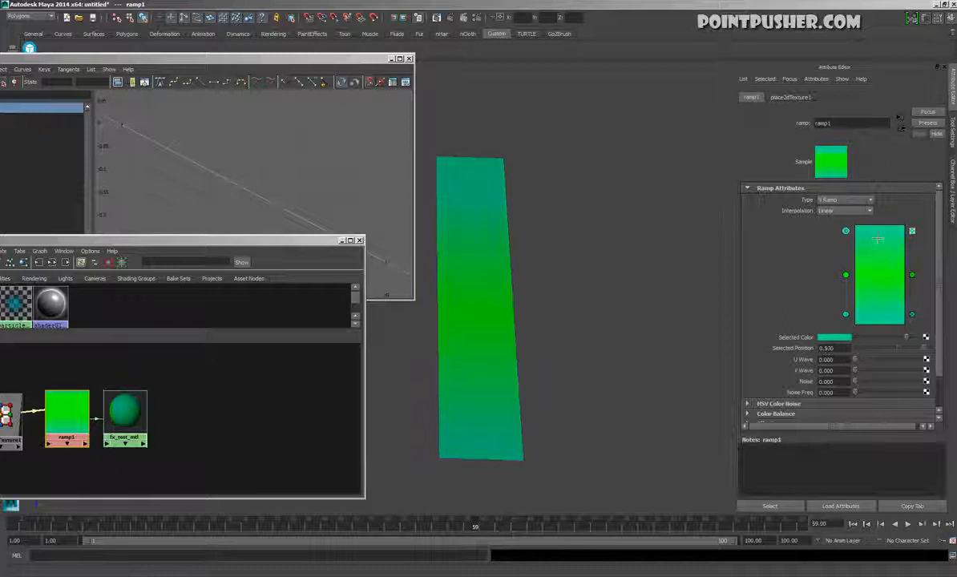
drag(854, 323, 847, 360)
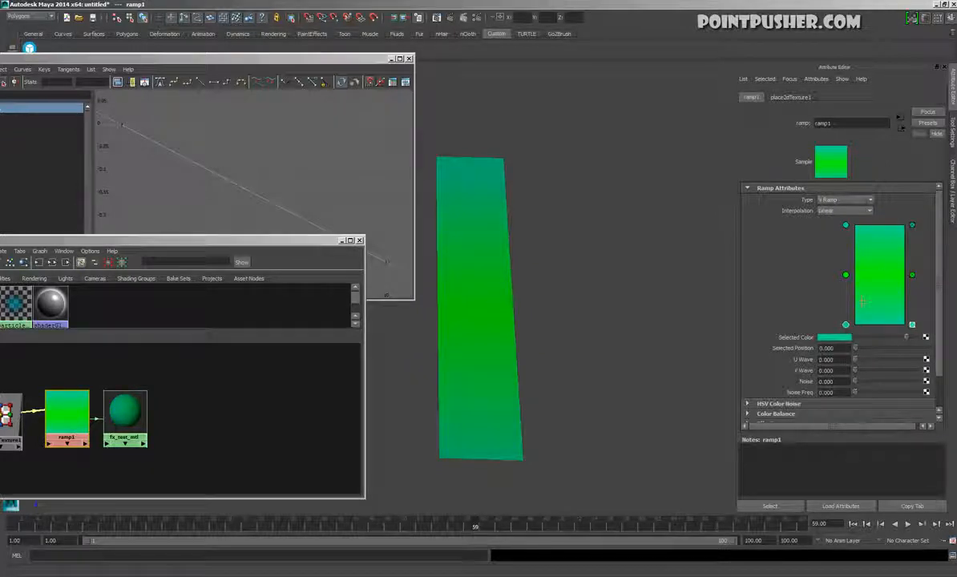
click(847, 276)
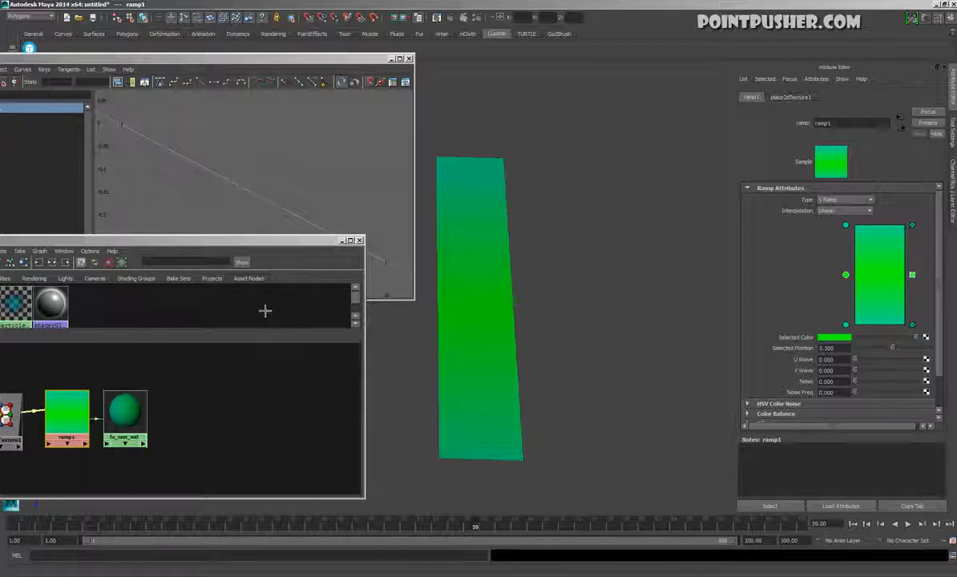
Change ramp1's middle green entry at position 0.500 to a pale light blue and clear the selection
drag(184, 239, 290, 218)
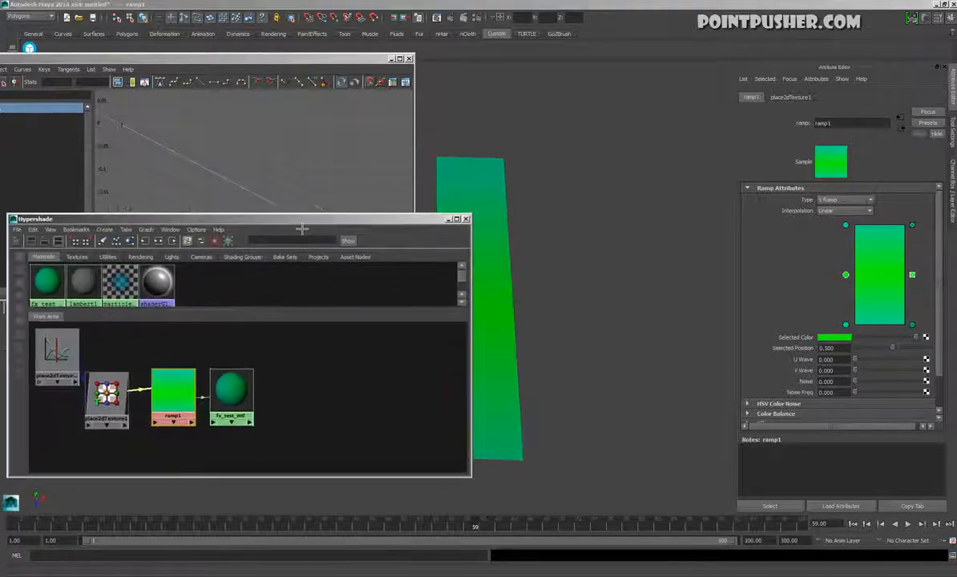
click(826, 340)
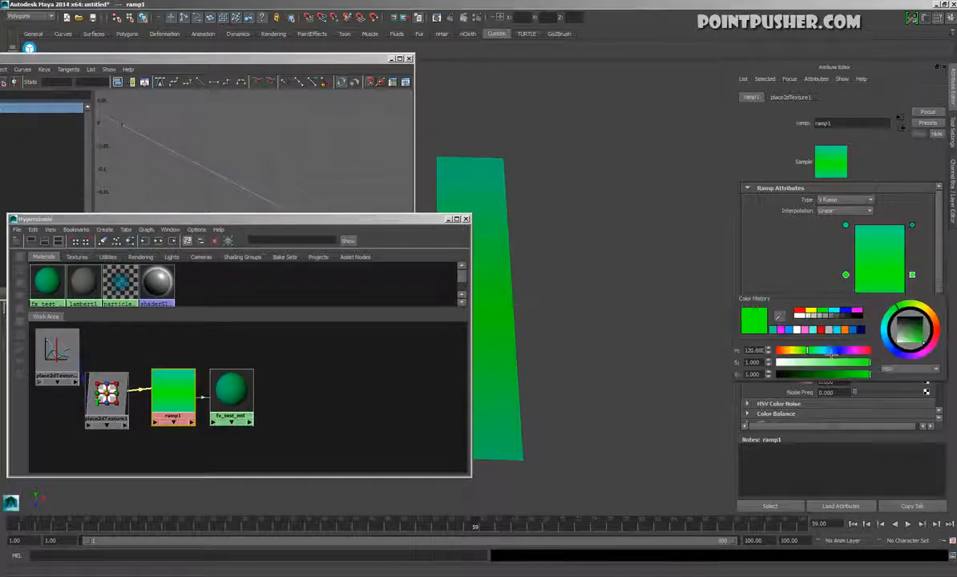
drag(840, 364, 811, 369)
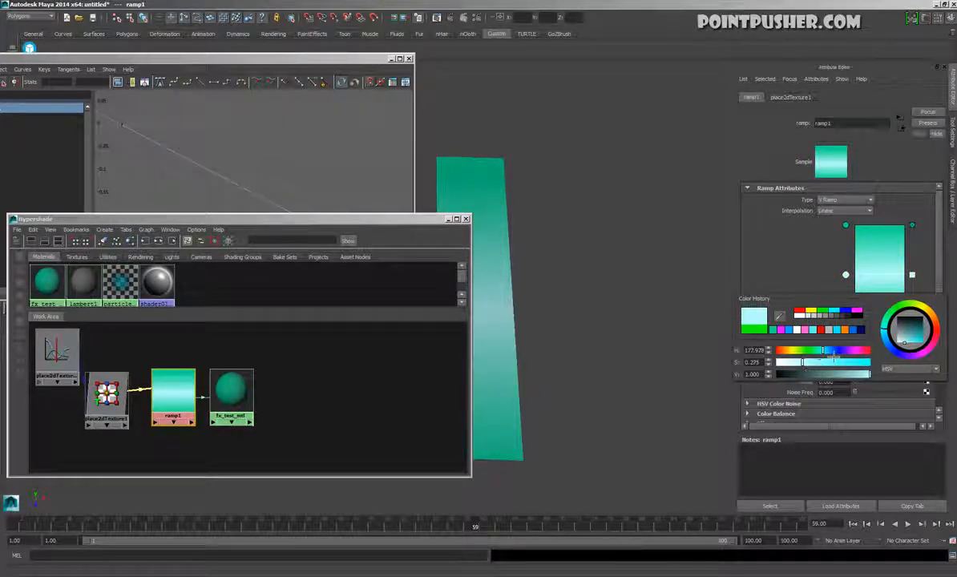
click(639, 236)
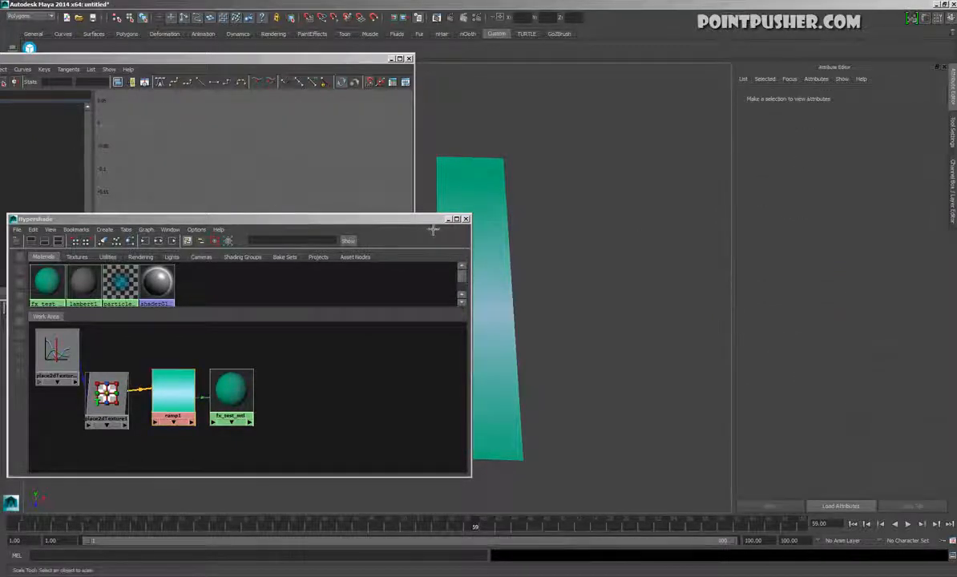
Play the animation briefly to preview the recoloured ramp on the plane, stop it and reselect ramp1
drag(433, 230, 371, 214)
click(908, 523)
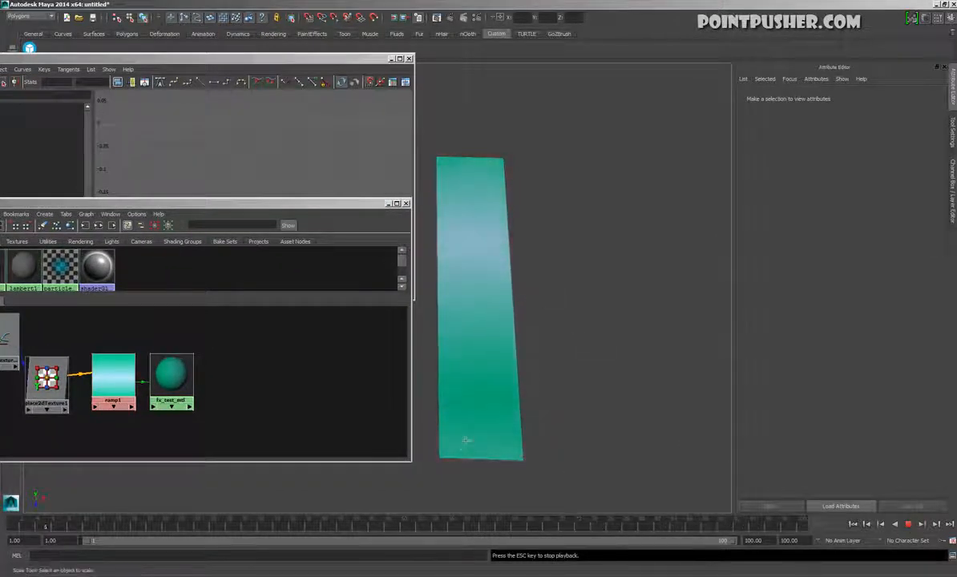
click(917, 532)
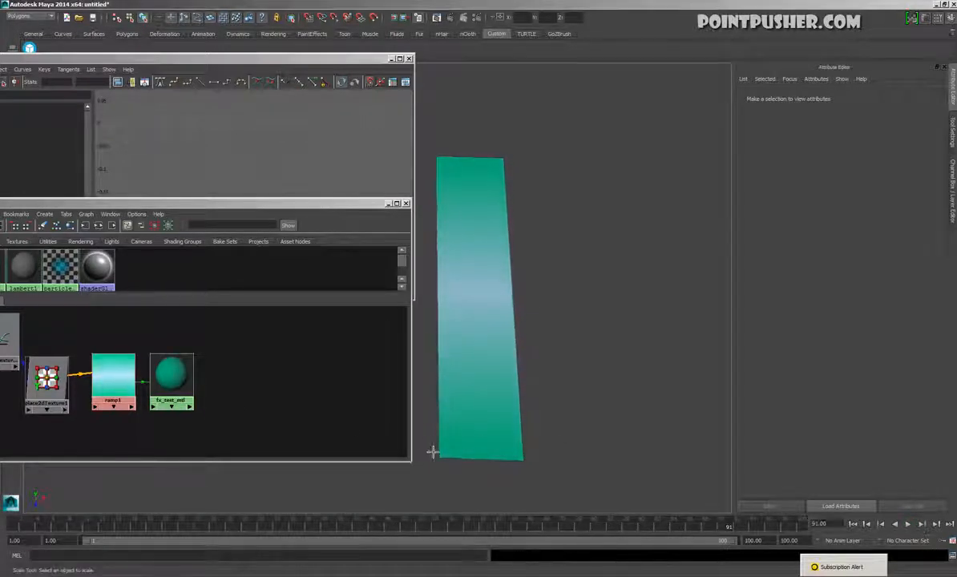
click(119, 366)
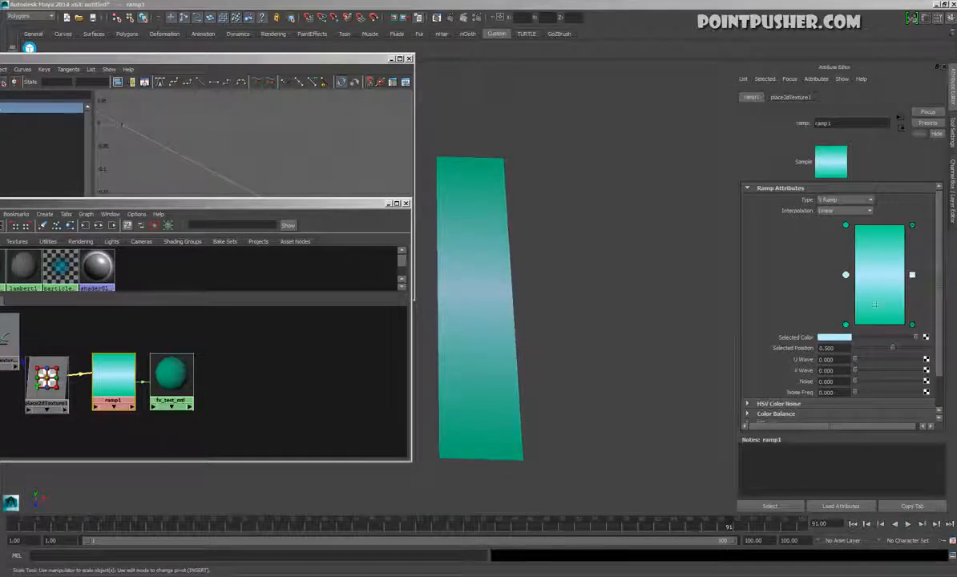
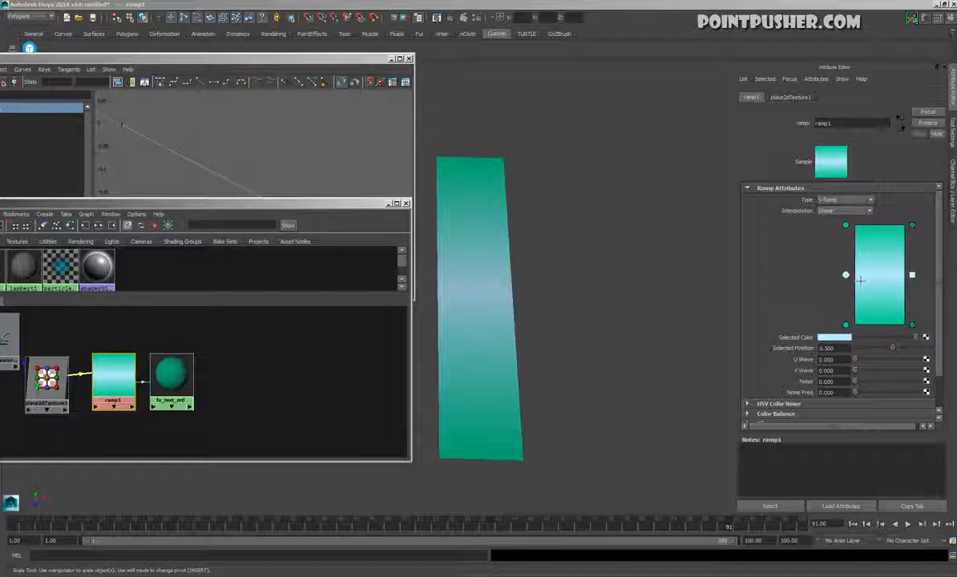
Set ramp1's interpolation to Smooth and play the animation briefly to preview the softer gradient on the plane
click(845, 201)
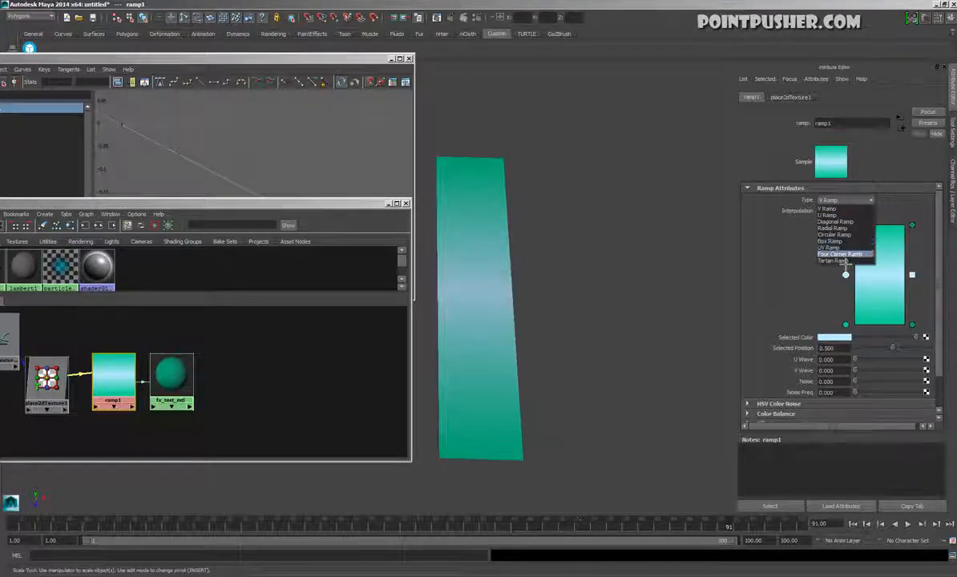
click(799, 239)
click(855, 212)
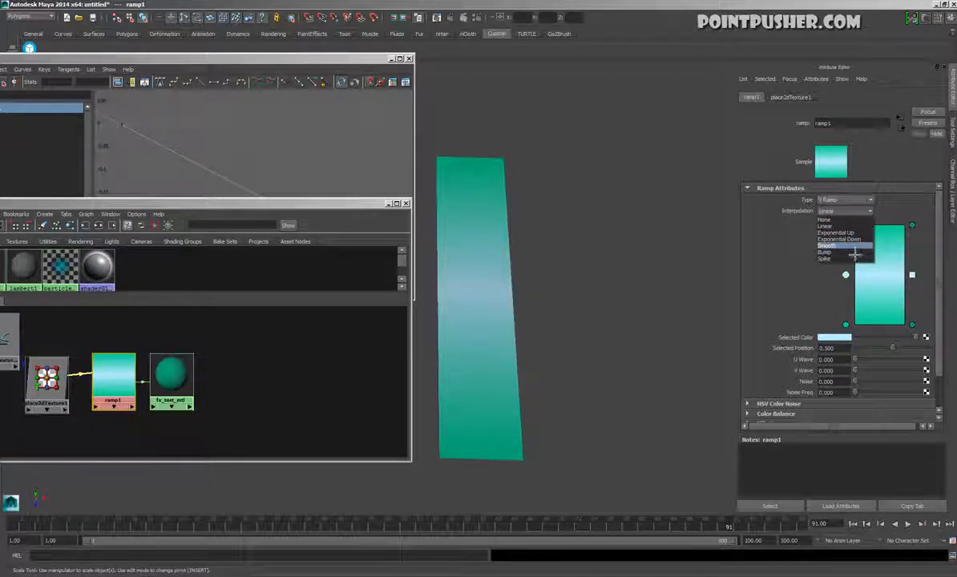
click(855, 246)
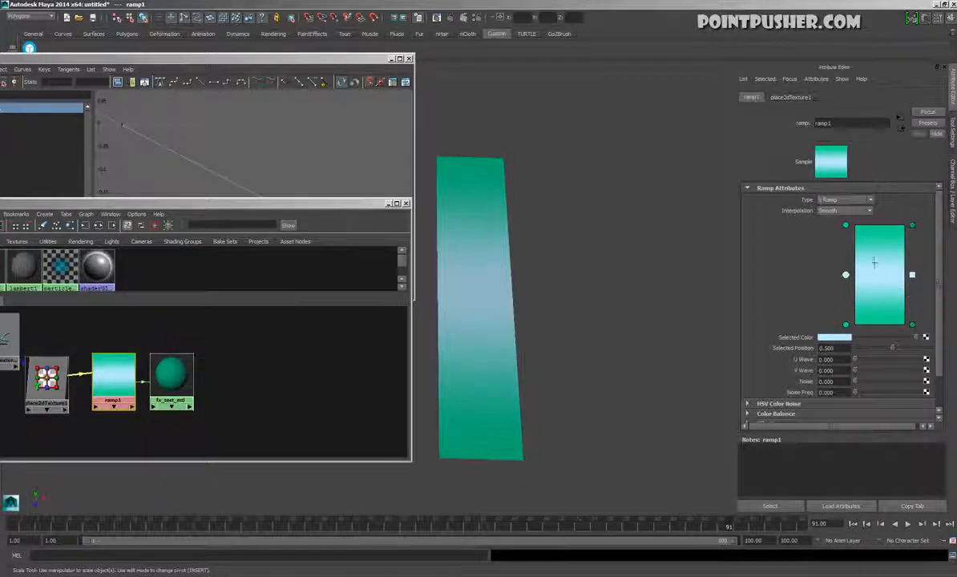
click(847, 227)
click(849, 279)
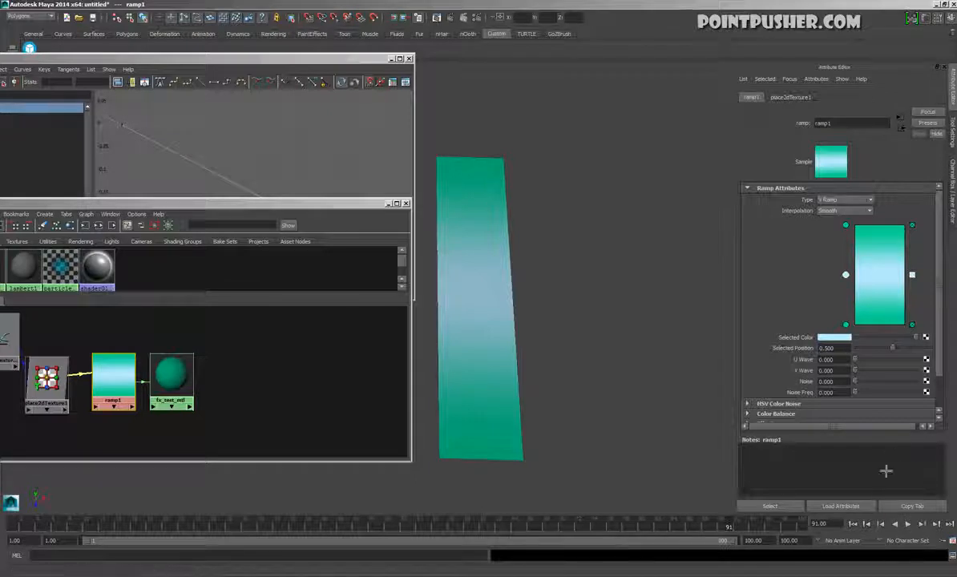
key(alt+v)
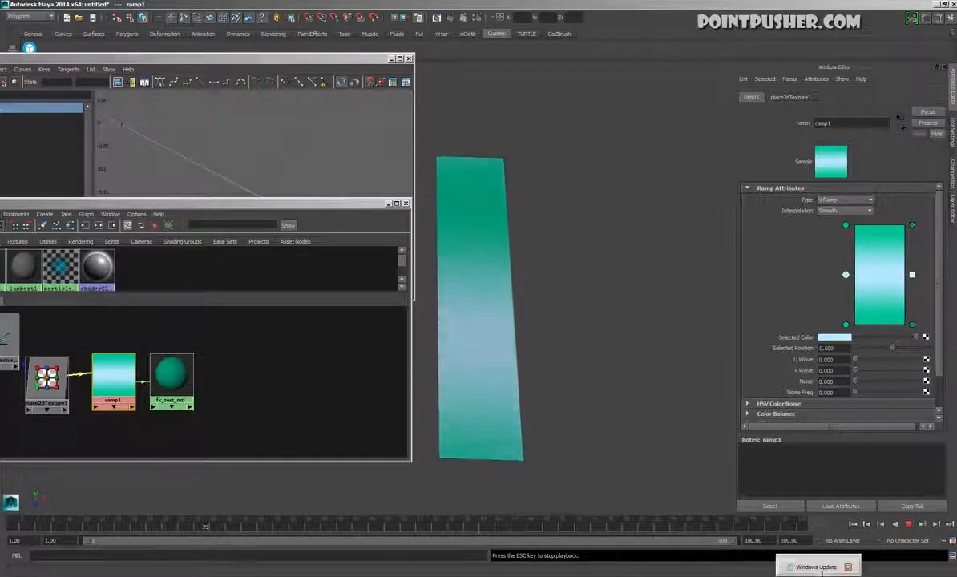
click(909, 525)
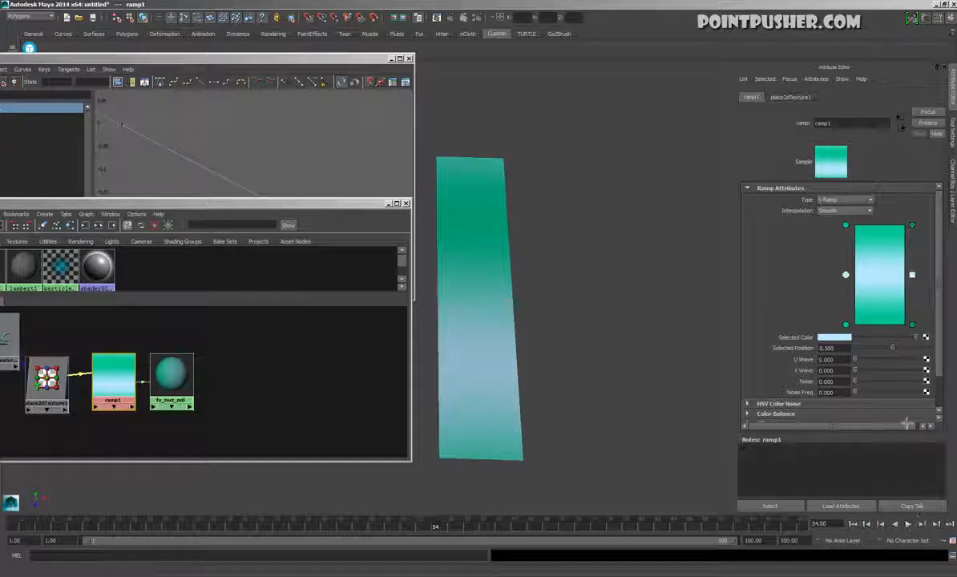
Set ramp1's V Wave to 0.041, Noise to 0.098 and Noise Freq to 0.585, and start playback to preview it
drag(866, 380, 867, 376)
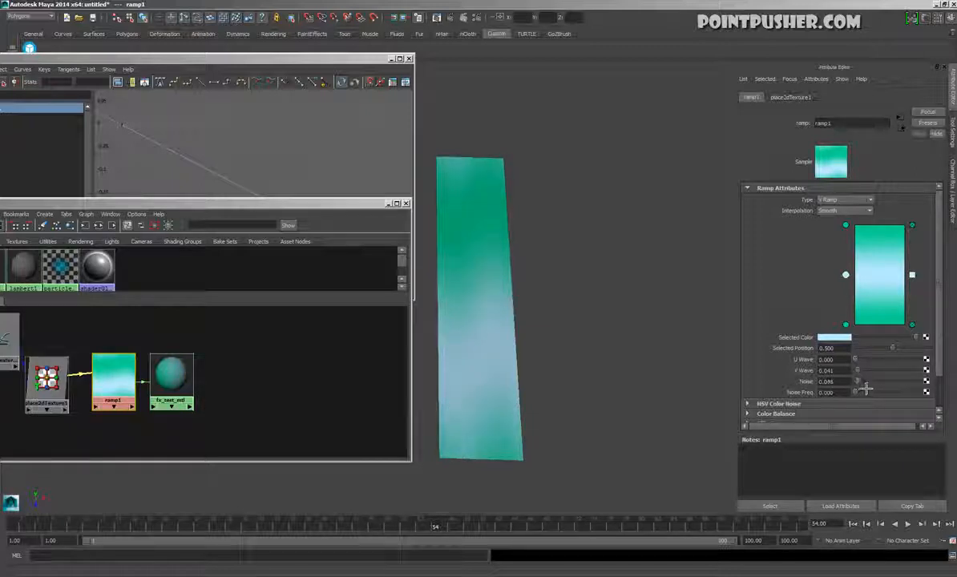
mouse_move(869, 387)
mouse_down()
mouse_move(904, 382)
mouse_move(872, 401)
mouse_move(886, 386)
mouse_move(868, 388)
mouse_move(896, 398)
mouse_move(871, 392)
mouse_up()
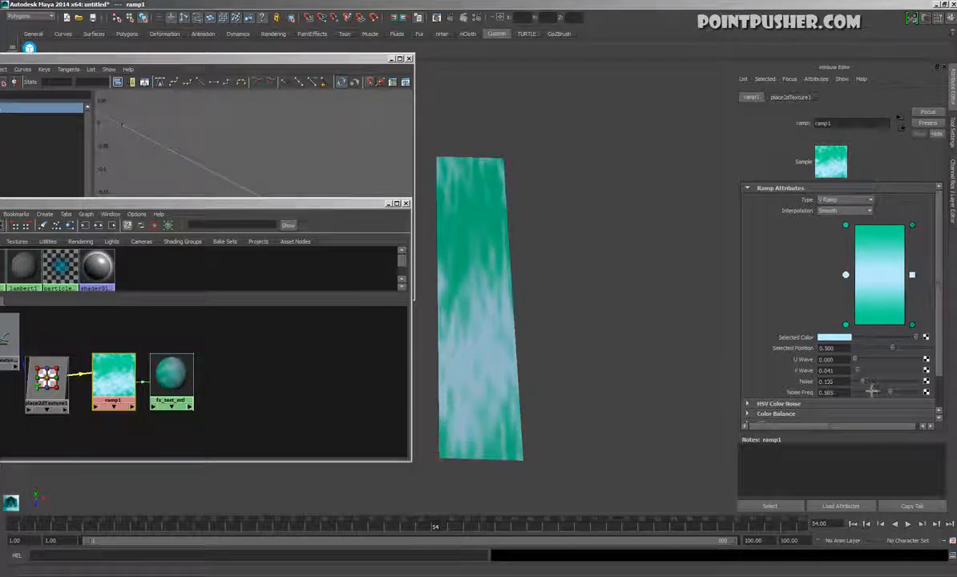
click(907, 523)
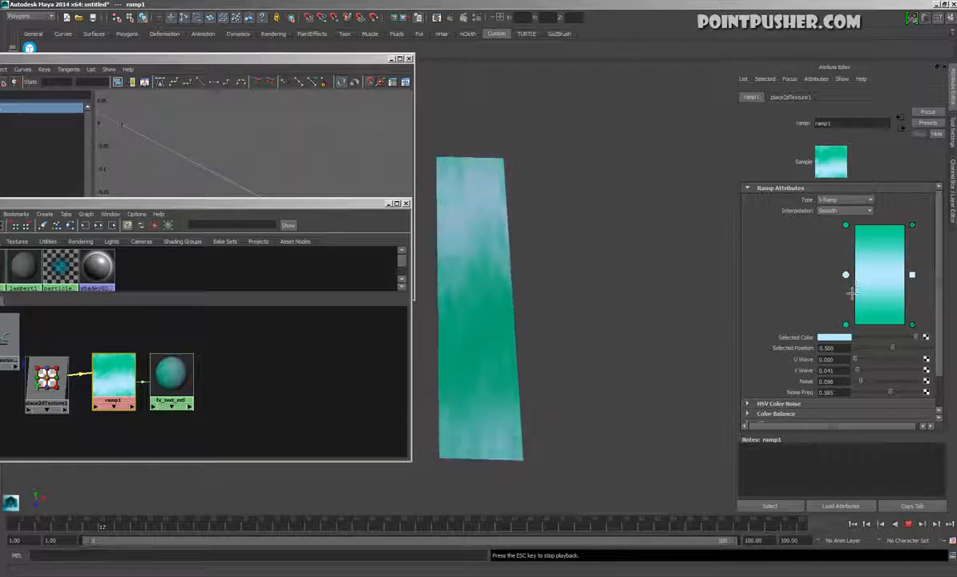
Move ramp1's light-blue entry down close to the bottom entry and briefly test a darker top colour before stopping playback
drag(847, 275, 856, 322)
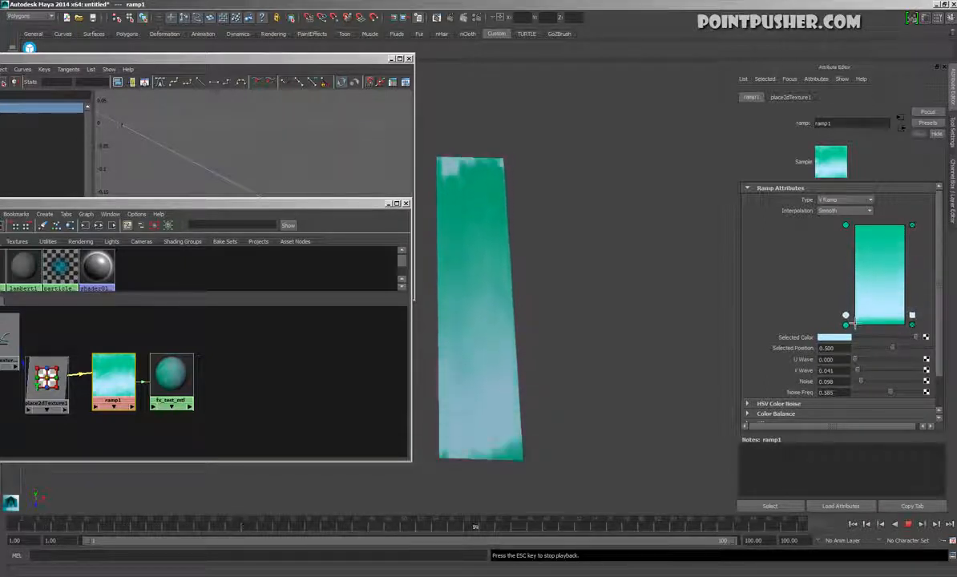
click(850, 229)
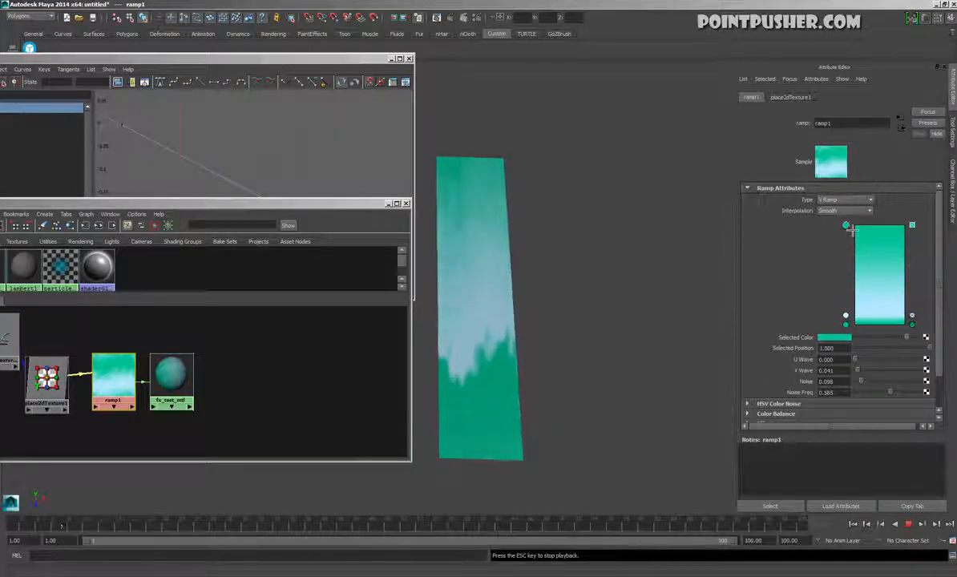
drag(912, 344, 880, 346)
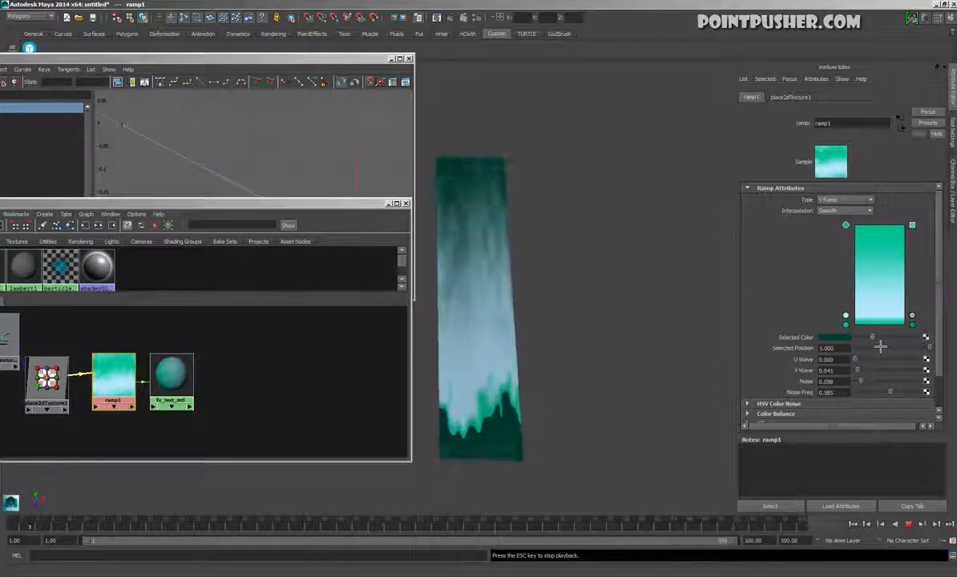
drag(881, 347, 912, 346)
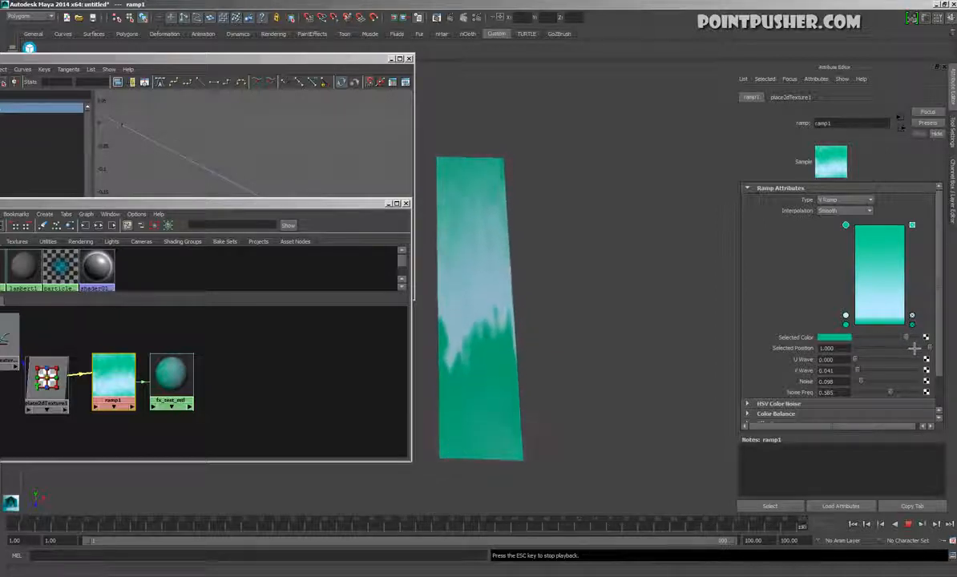
click(911, 526)
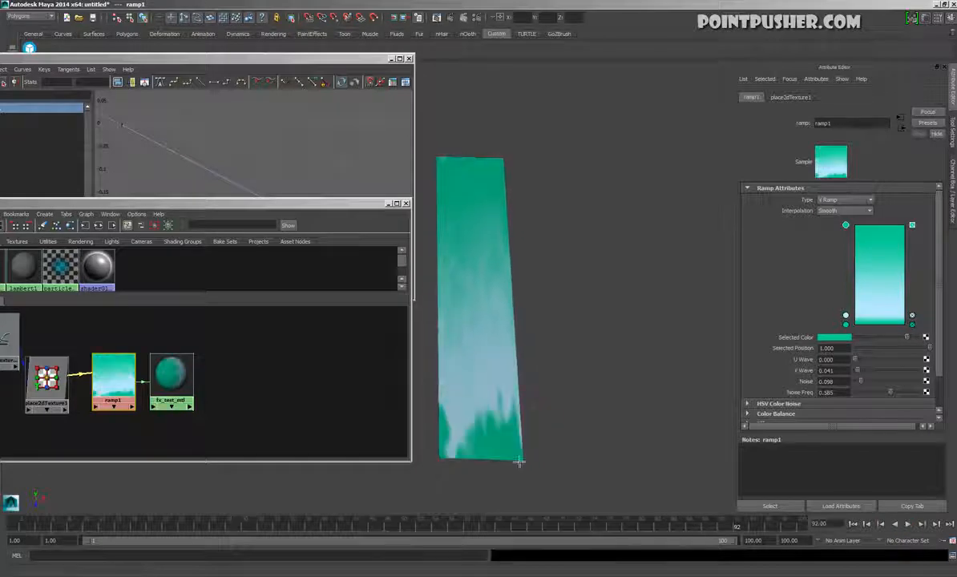
Move ramp1 and fx_test_mtl further apart in the node graph and delete the connection between them
drag(125, 371, 113, 369)
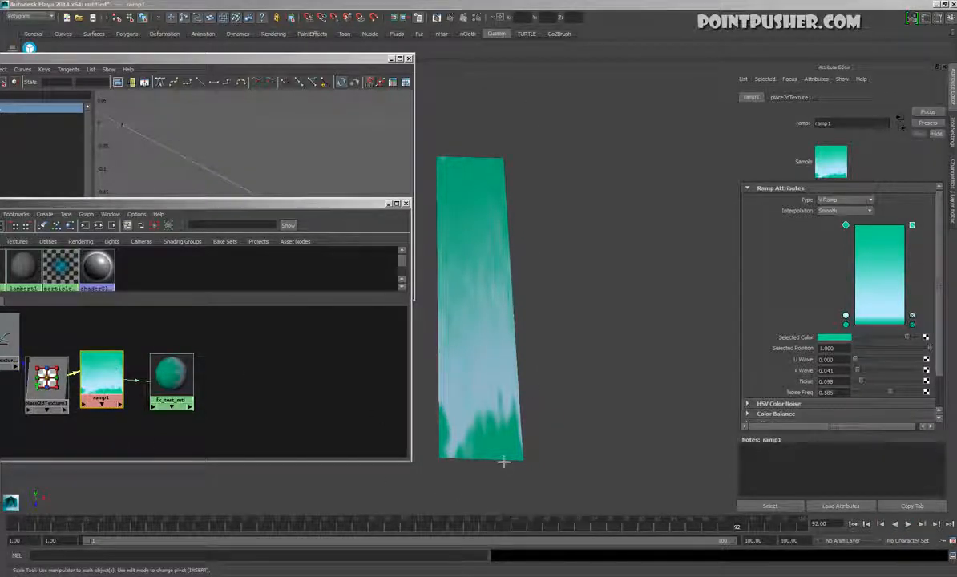
drag(171, 373, 271, 367)
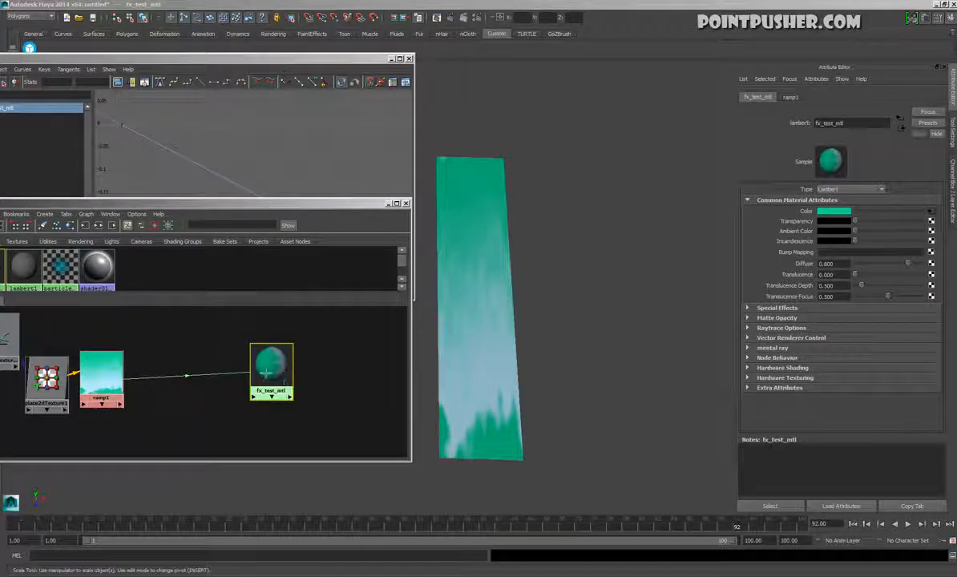
click(213, 373)
key(Delete)
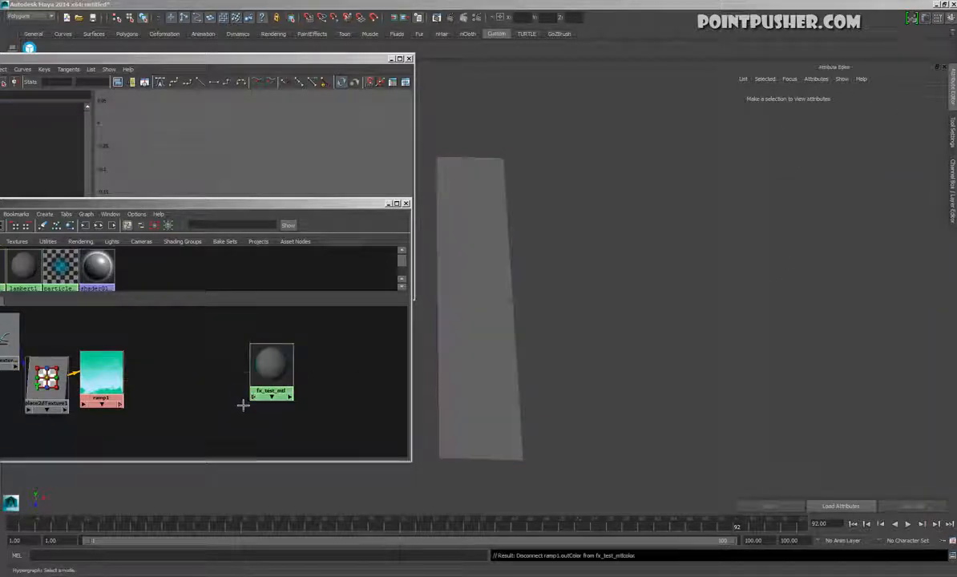
Connect a new Ramp texture to the Transparency of fx_test_mtl
click(282, 369)
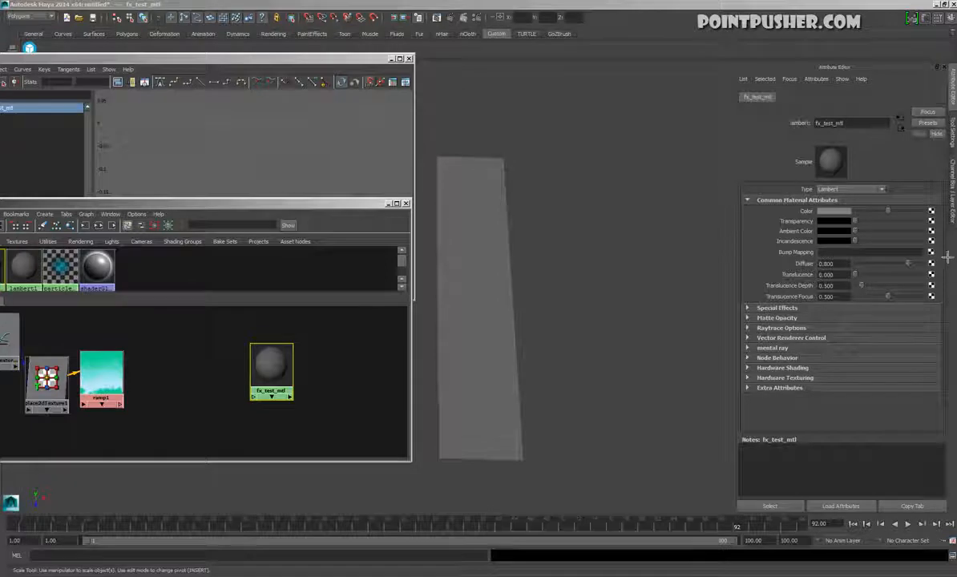
click(933, 231)
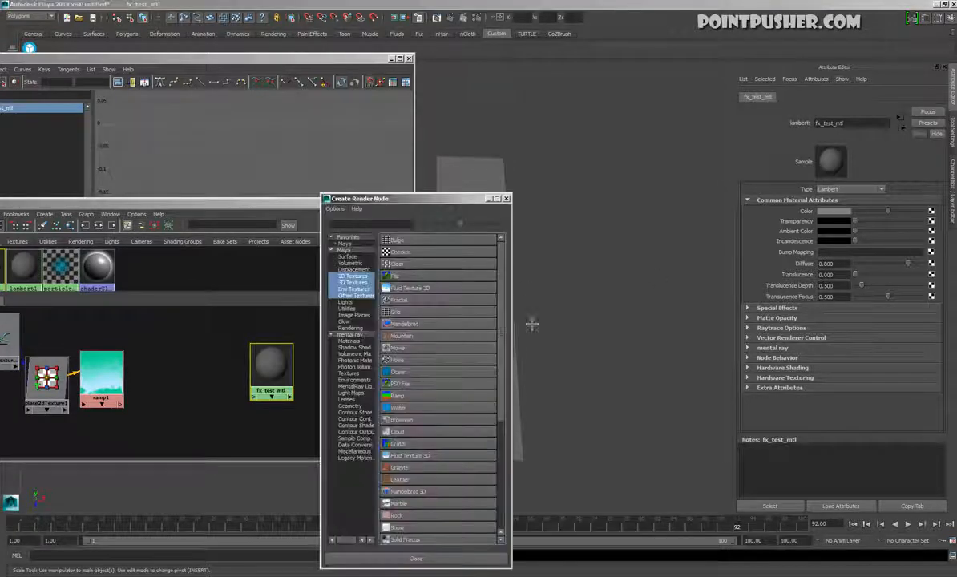
click(398, 398)
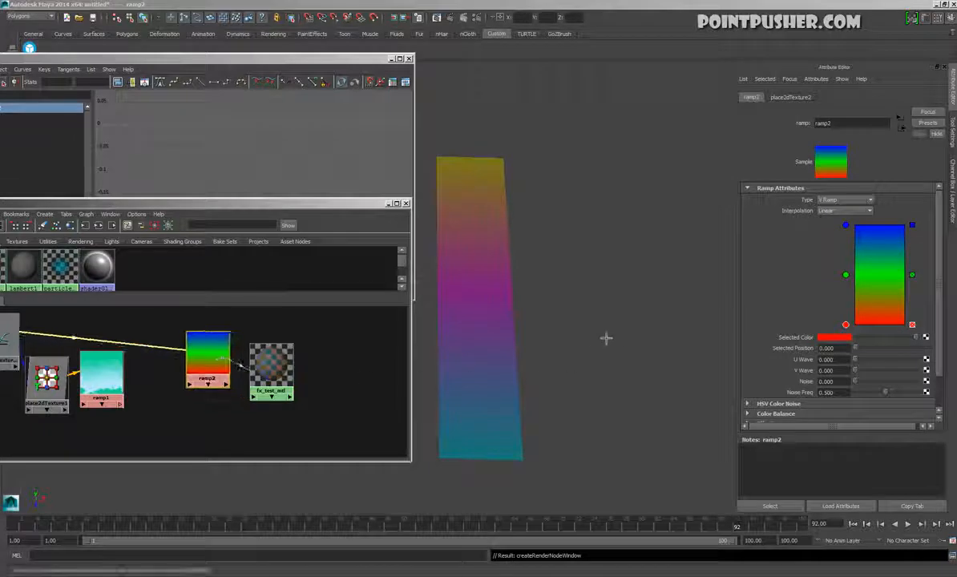
Delete ramp2's red entry, put a black entry at the bottom in place of green, and make the blue entry white at position 0.550
click(912, 324)
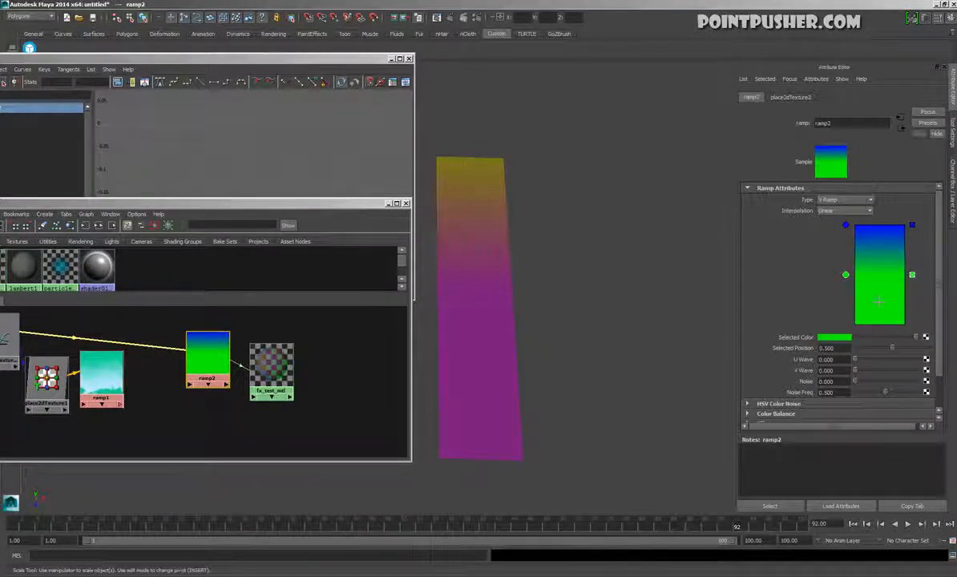
drag(846, 275, 848, 343)
drag(916, 337, 836, 345)
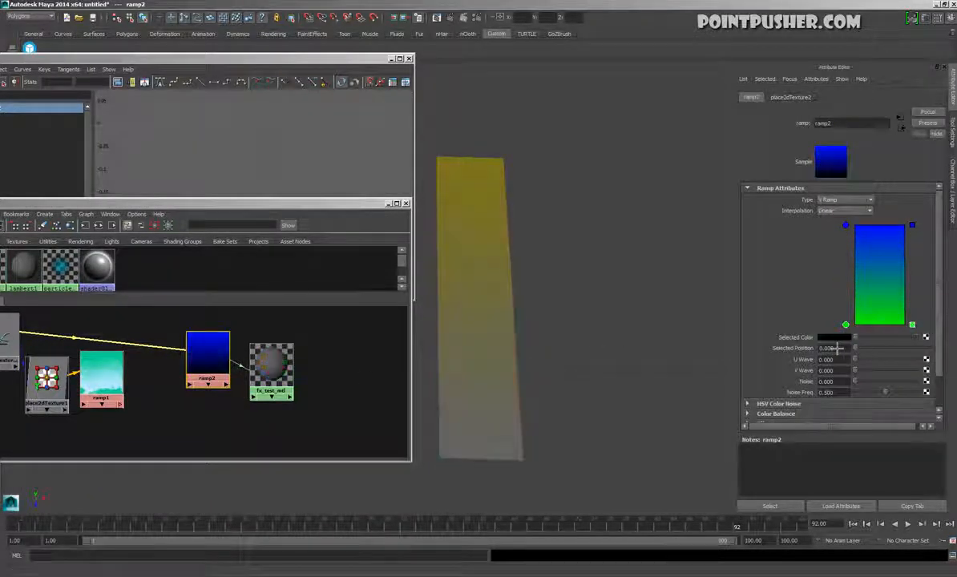
click(846, 225)
mouse_move(916, 337)
mouse_down()
mouse_move(878, 342)
mouse_move(930, 351)
mouse_up()
click(846, 325)
drag(856, 231, 872, 269)
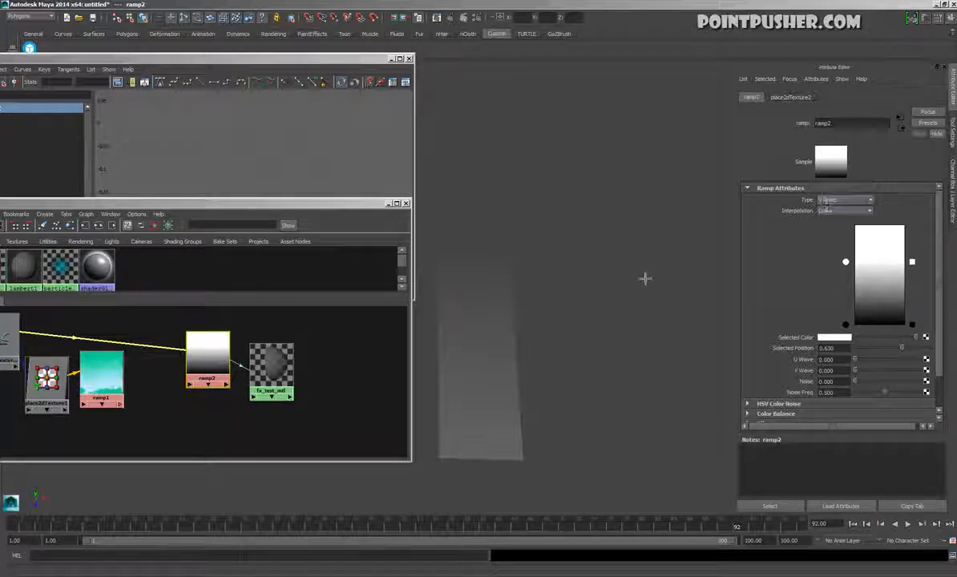
mouse_move(850, 267)
mouse_down()
mouse_move(856, 289)
mouse_move(864, 262)
mouse_move(862, 277)
mouse_move(871, 272)
mouse_move(871, 247)
mouse_move(880, 265)
mouse_move(870, 277)
mouse_move(866, 234)
mouse_move(864, 300)
mouse_move(866, 277)
mouse_up()
Cycle the viewport background through its colours to a light grey to judge the plane's transparency fade
alt+drag(573, 433, 570, 454)
key(alt+b)
key(alt+b)
key(alt+b)
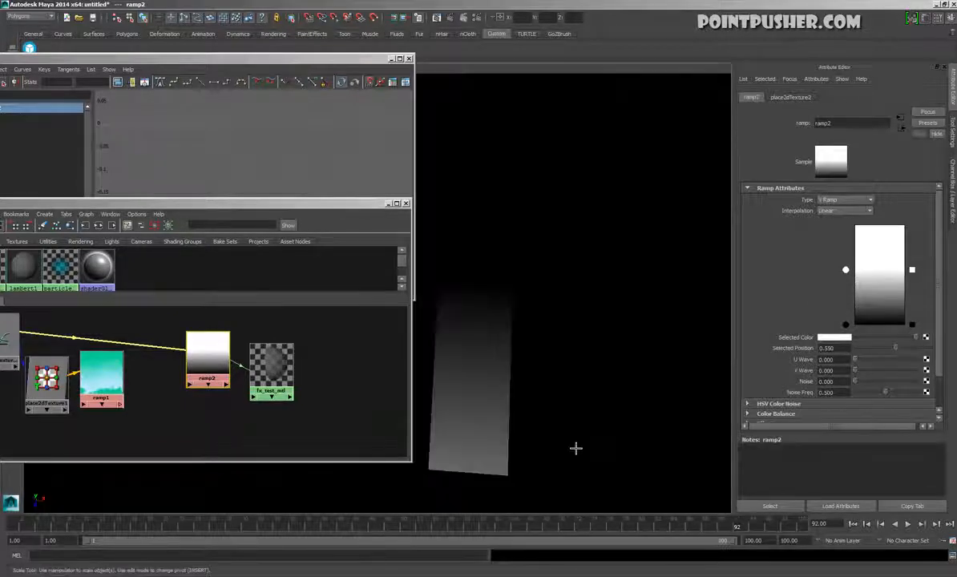
key(alt+b)
key(alt+b)
key(alt+b)
key(alt+b)
key(alt+b)
key(alt+b)
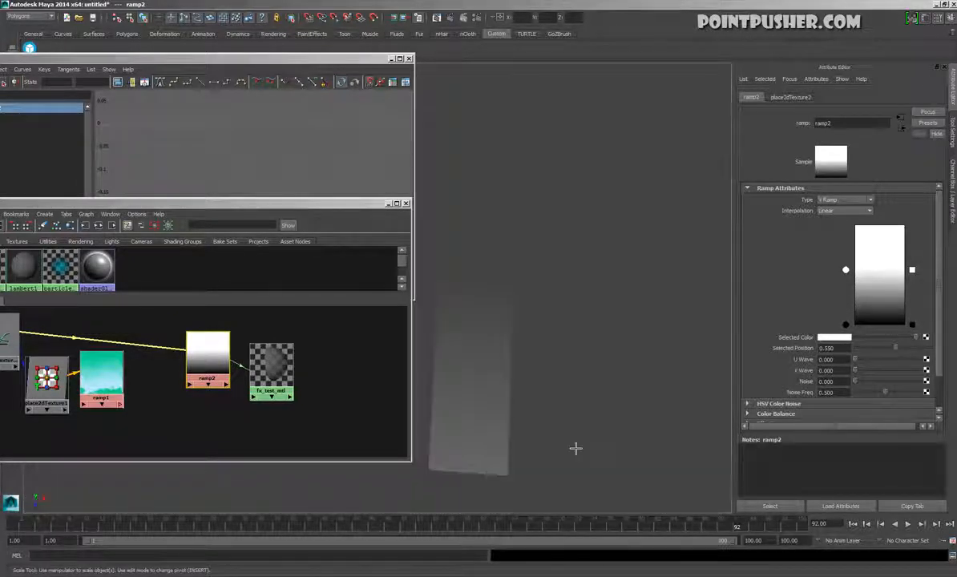
key(alt+b)
alt+drag(575, 448, 642, 446)
Set ramp2's interpolation to Smooth and reposition its white entry to 0.865 and its black entry to 0.125
click(845, 211)
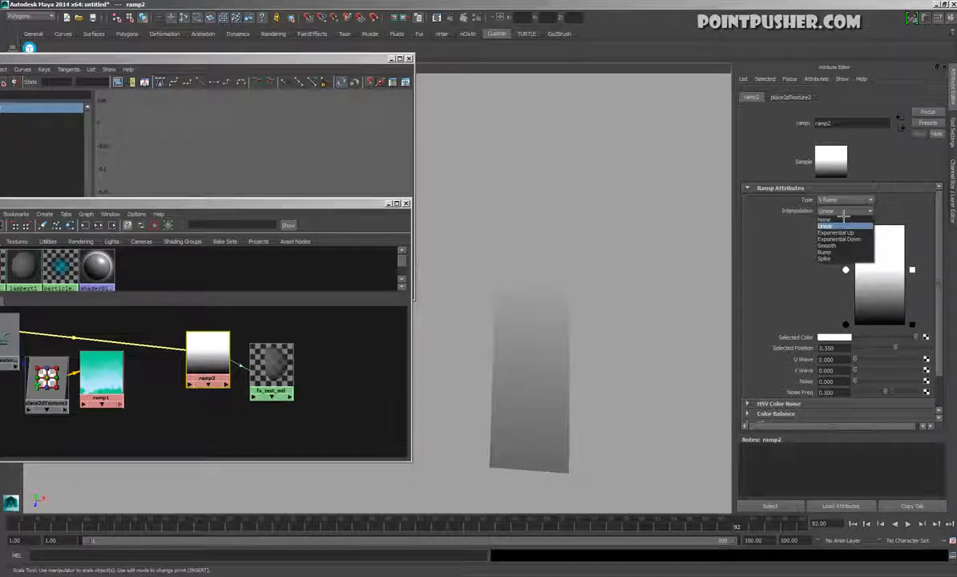
click(841, 249)
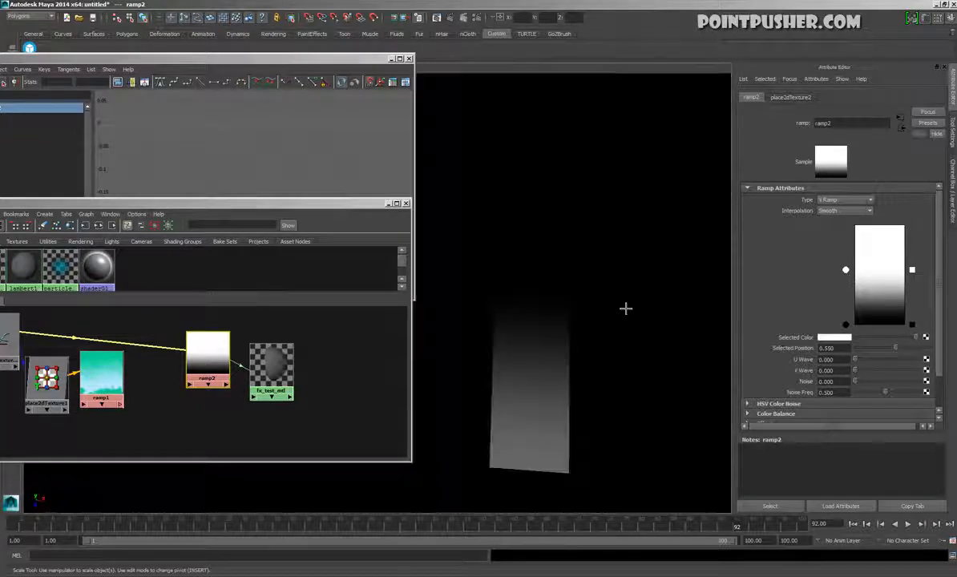
mouse_move(853, 275)
mouse_down()
mouse_move(859, 241)
mouse_move(856, 267)
mouse_move(860, 249)
mouse_up()
mouse_move(853, 331)
mouse_down()
mouse_move(864, 277)
mouse_move(849, 365)
mouse_up()
mouse_move(858, 246)
mouse_down()
mouse_move(859, 292)
mouse_move(857, 245)
mouse_up()
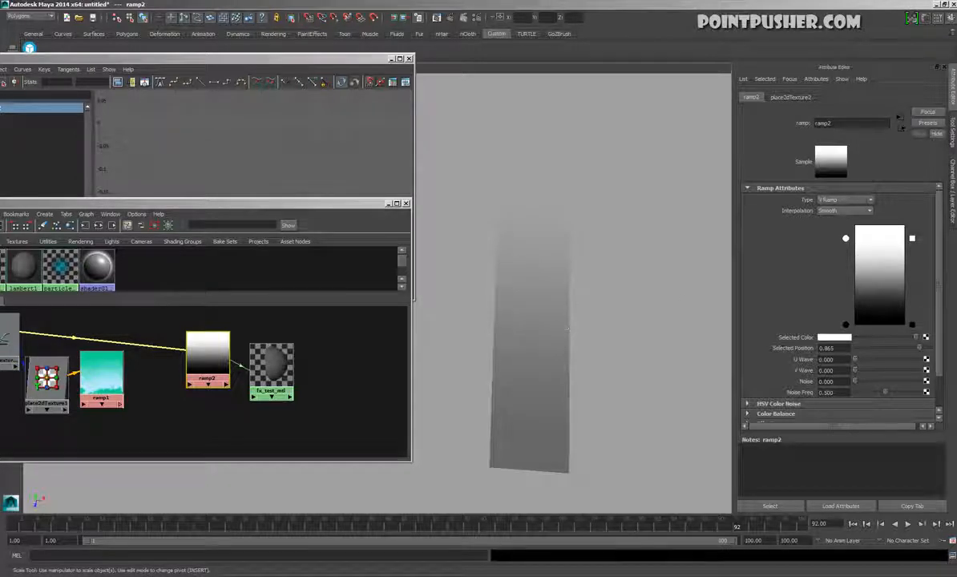
drag(847, 324, 855, 319)
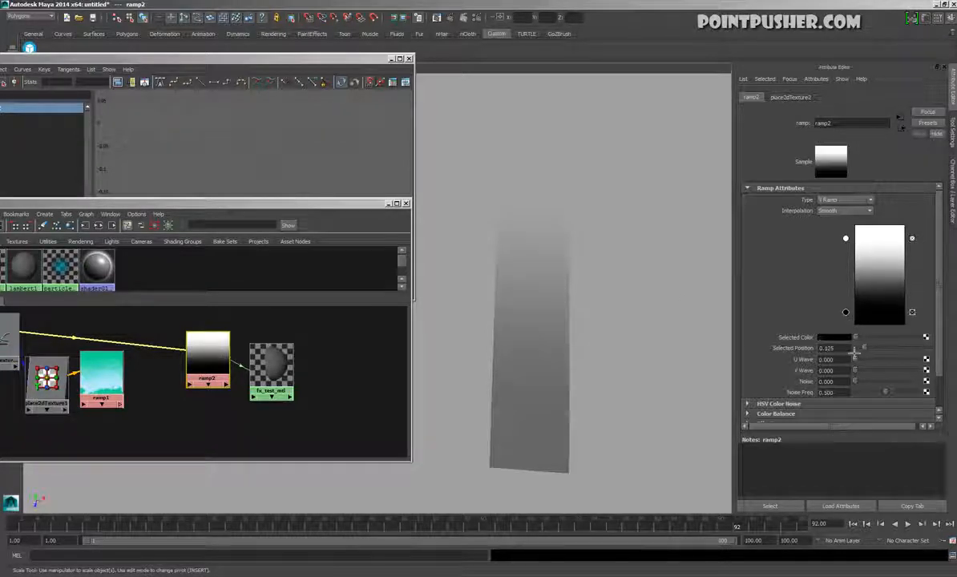
Try a Noise of 0.634 on ramp2 with the black entry at 0.255, and return the Noise to 0
drag(862, 391, 901, 393)
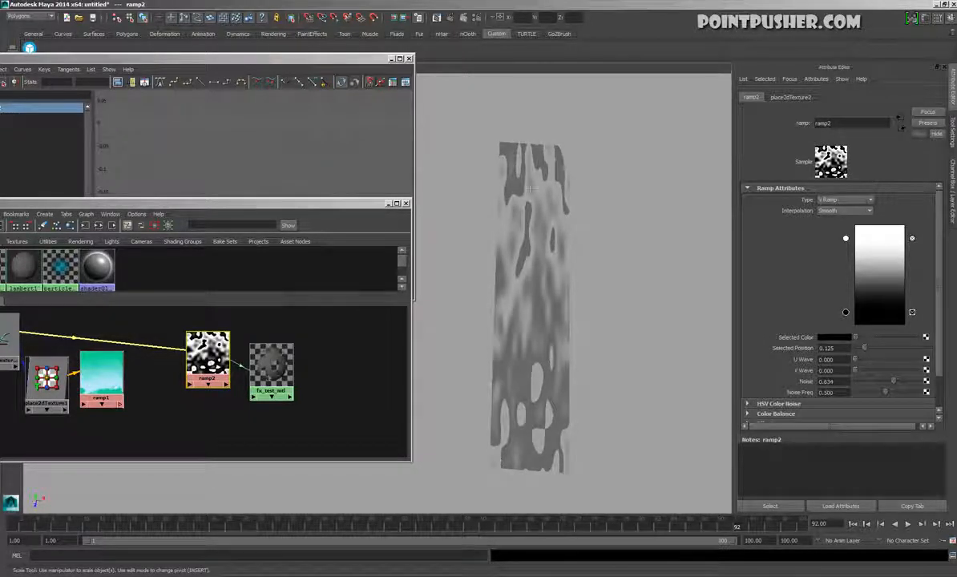
drag(846, 312, 846, 299)
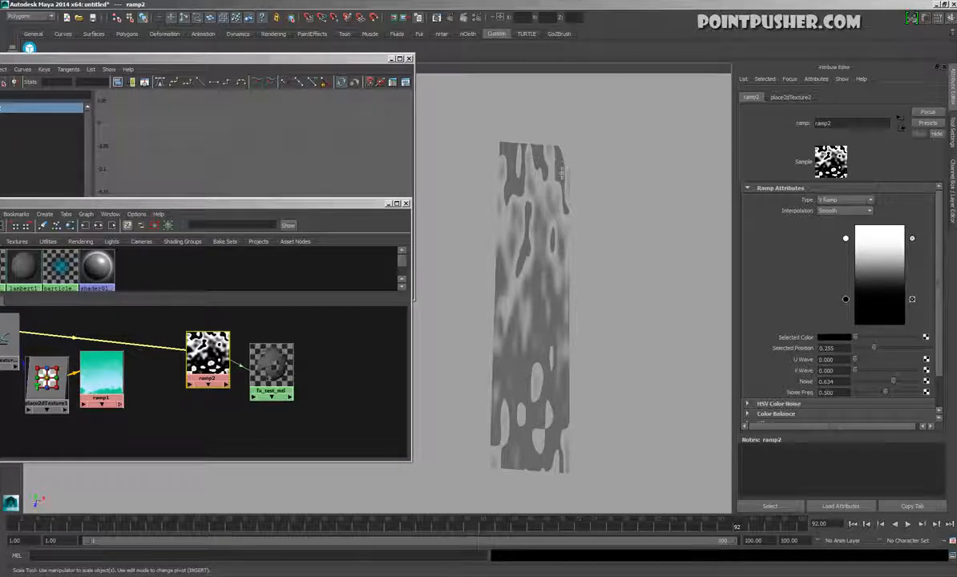
click(854, 245)
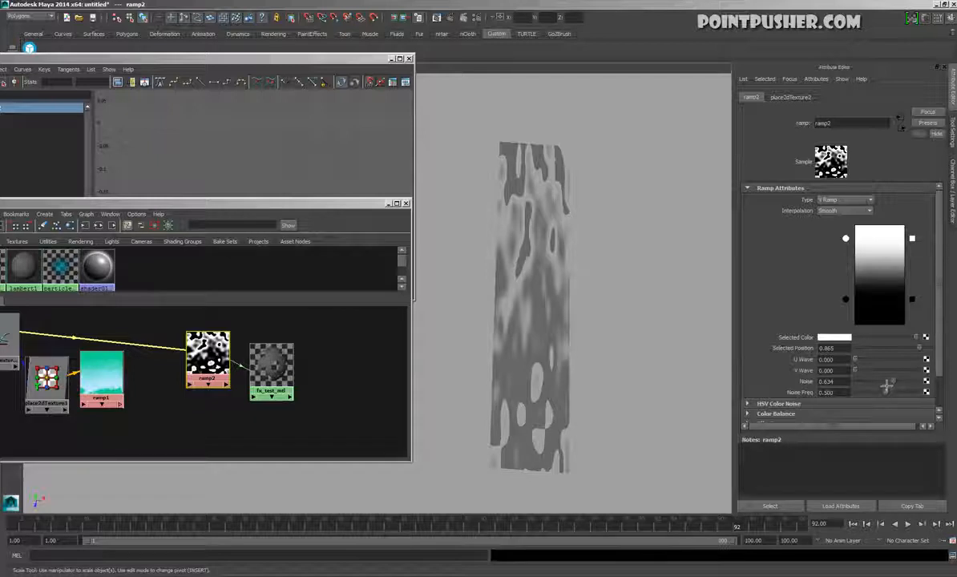
drag(893, 382, 854, 384)
Add a white entry near the bottom of ramp2 at position 0.055 and move the black entry to 0.340
drag(885, 244, 880, 336)
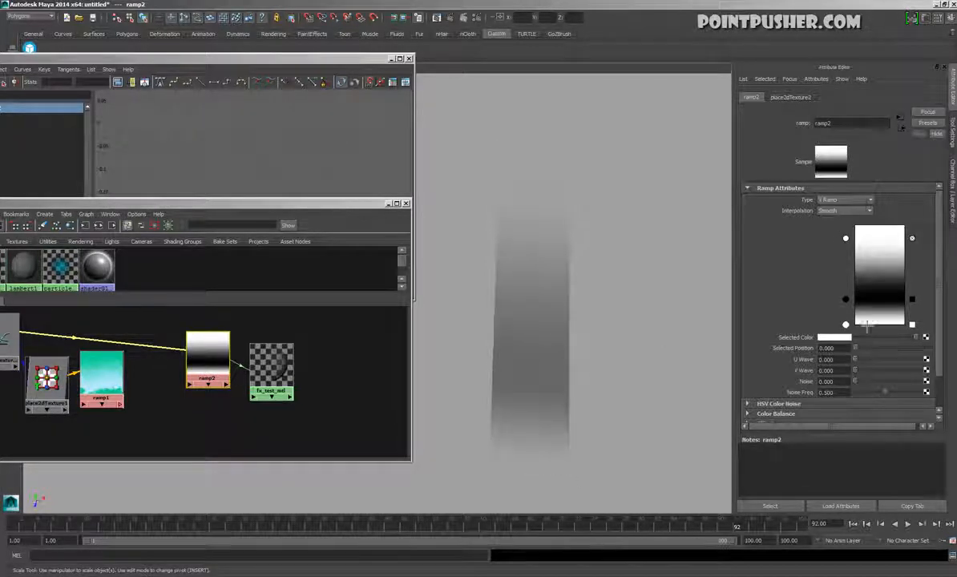
mouse_move(851, 301)
mouse_down()
mouse_move(854, 293)
mouse_move(855, 302)
mouse_up()
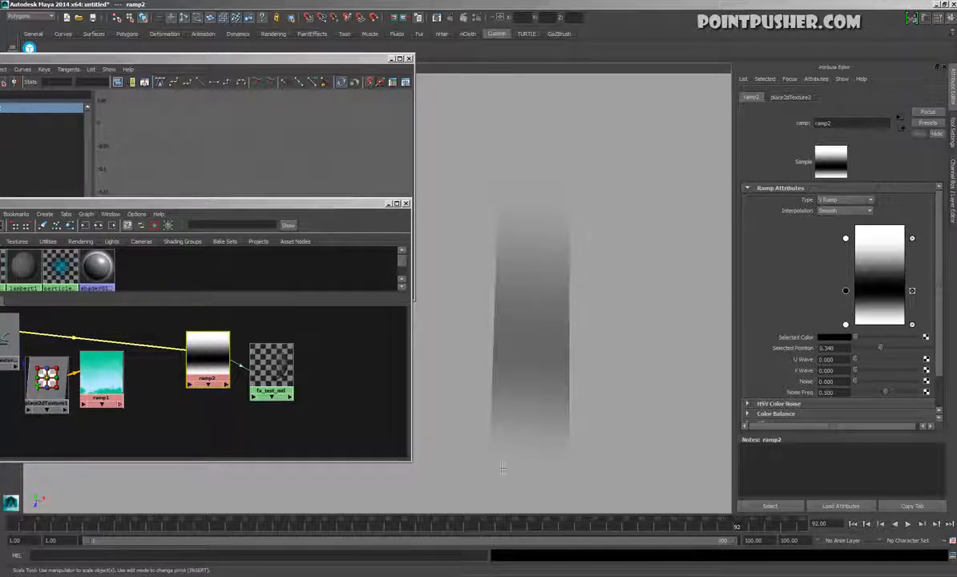
drag(856, 333, 857, 327)
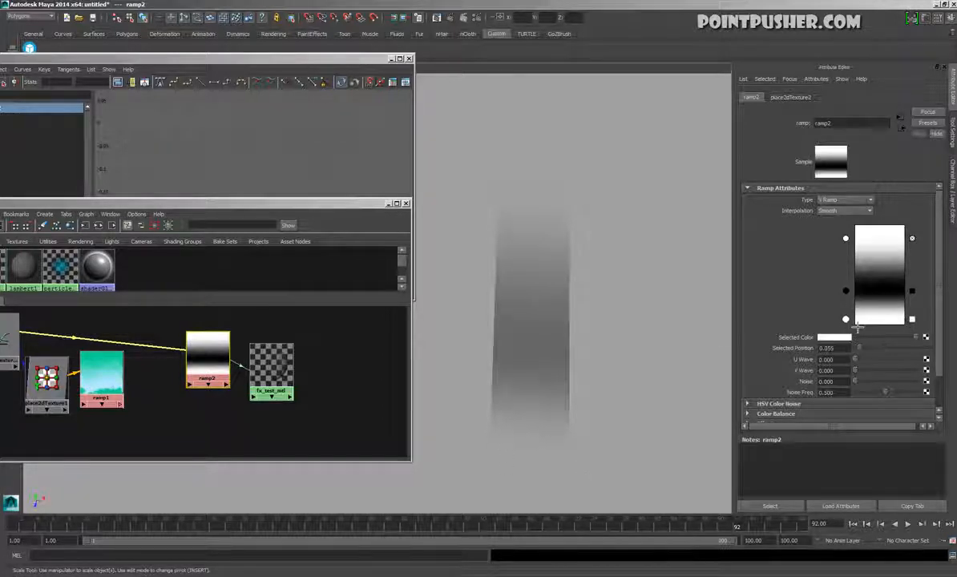
Move ramp2's upper white entry to 0.840, set Noise Freq to 0.268, and try a Noise of 0.122 before returning it to 0
drag(854, 246, 858, 258)
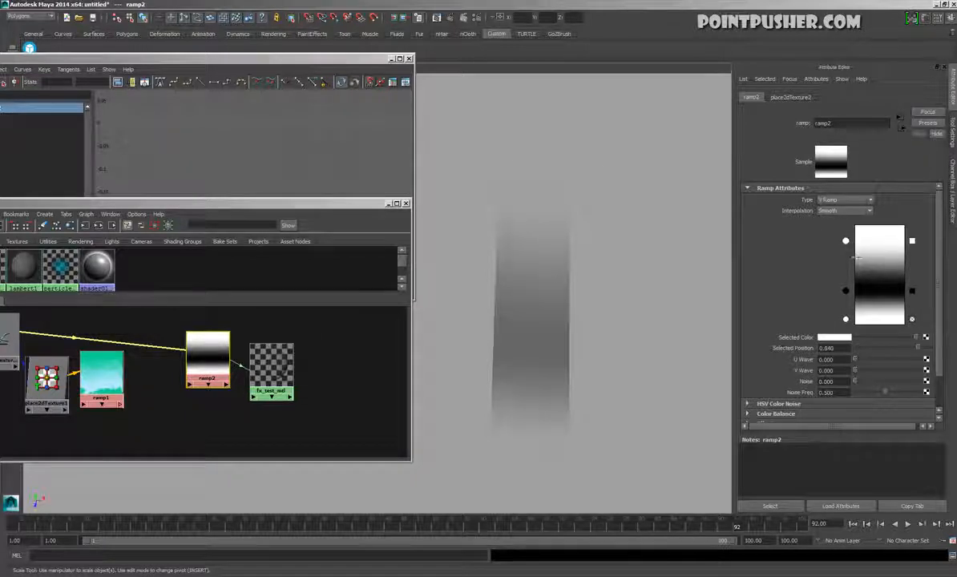
drag(865, 391, 879, 413)
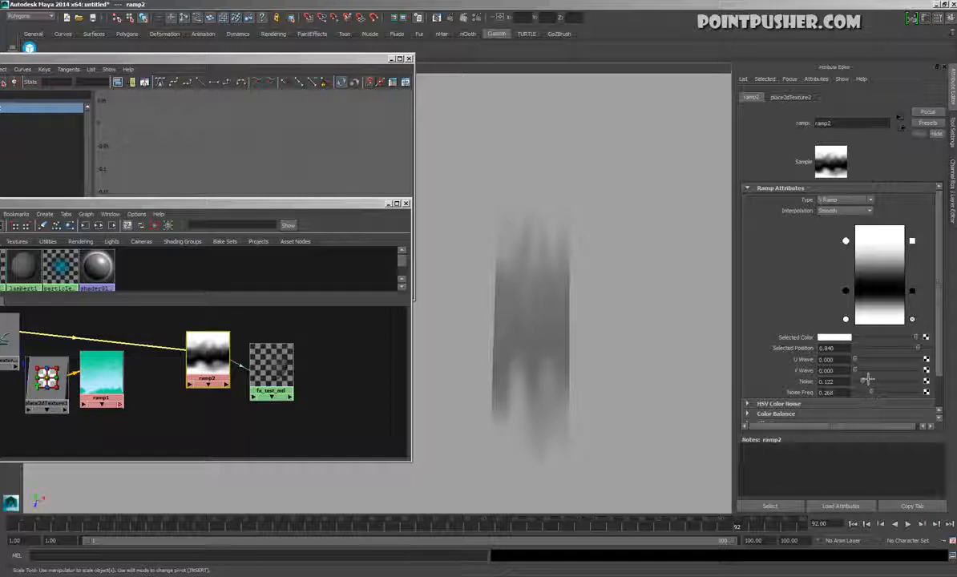
drag(870, 390, 865, 391)
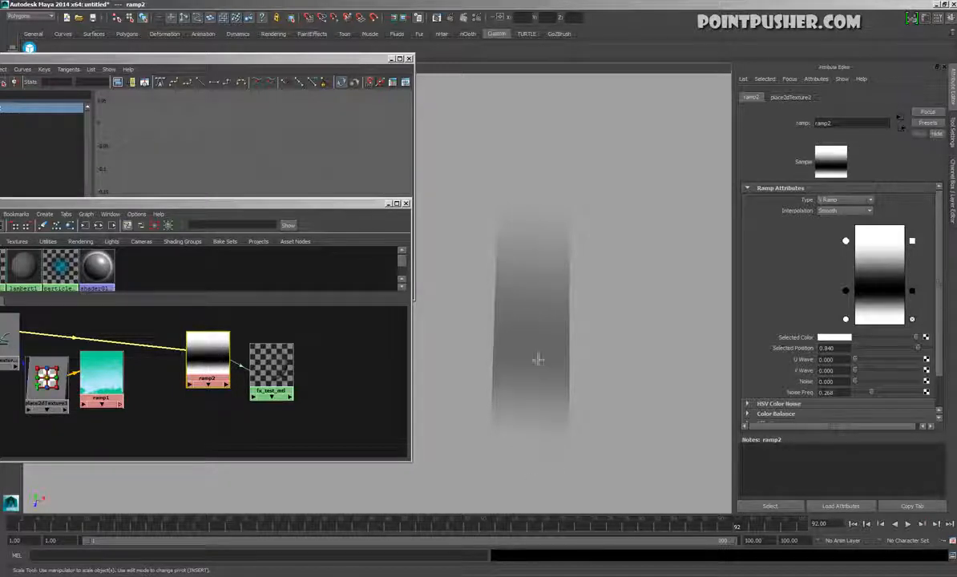
Disconnect ramp2 from the transparency of fx_test_mtl
click(568, 320)
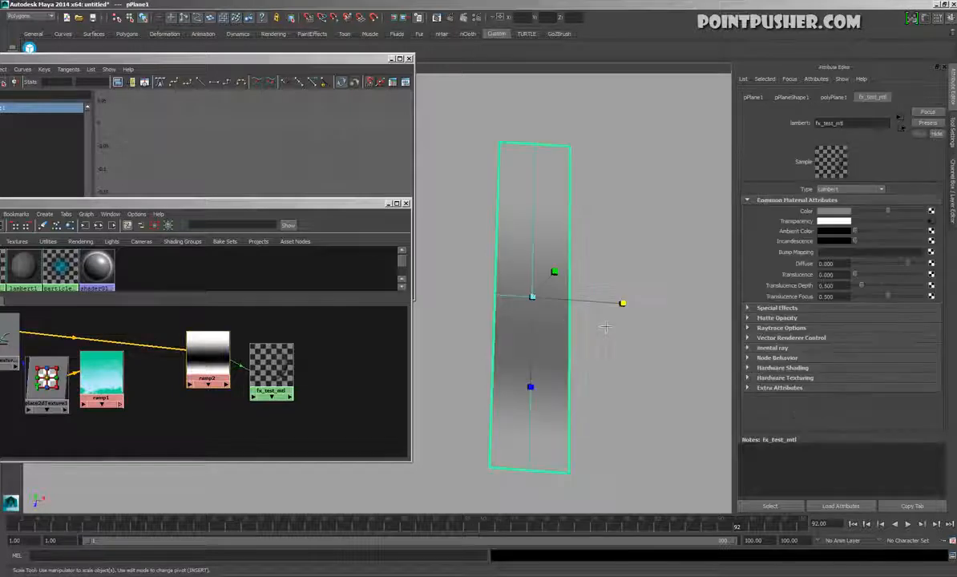
click(604, 324)
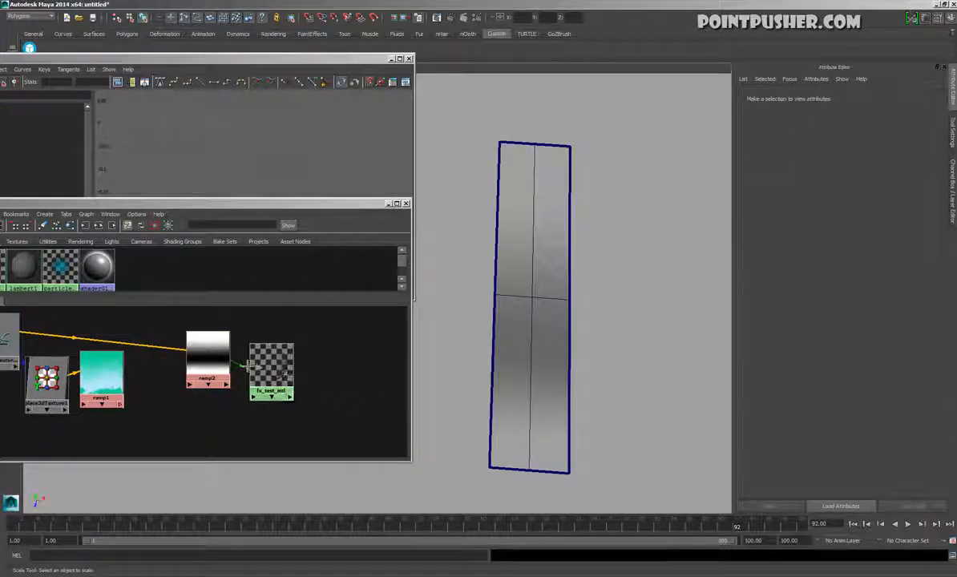
key(Delete)
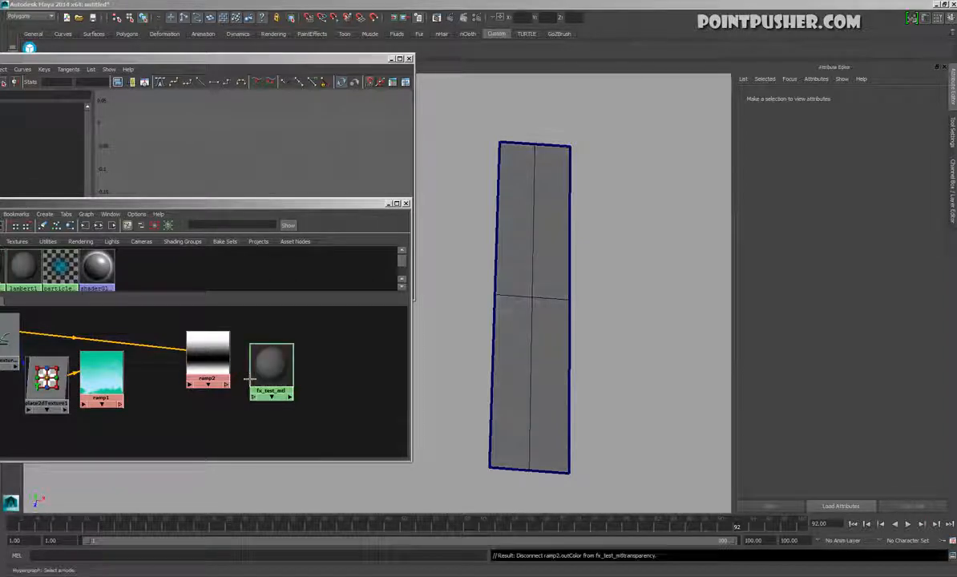
Create a new Ramp texture on the Transparency of fx_test_mtl and spread its nodes out in the shader graph
click(266, 365)
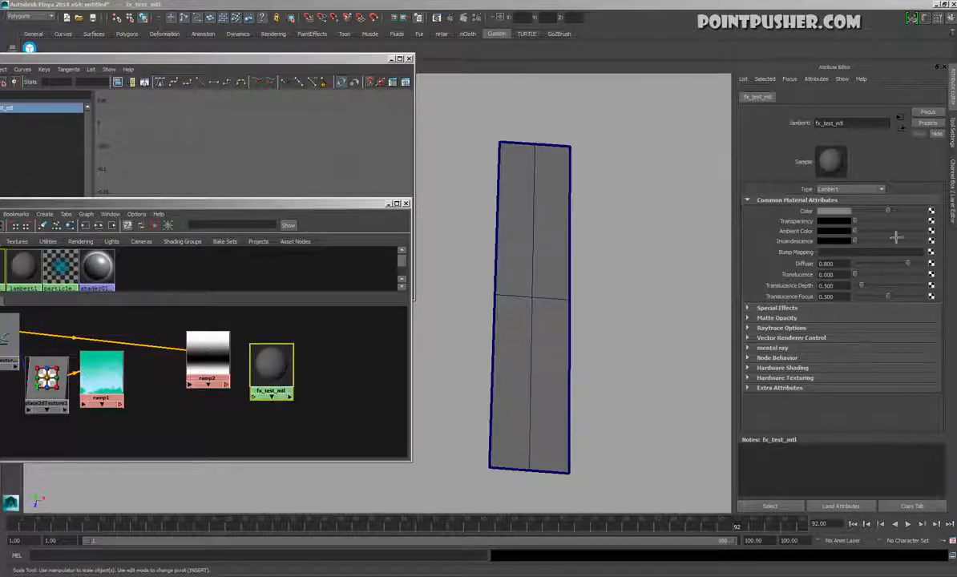
click(932, 223)
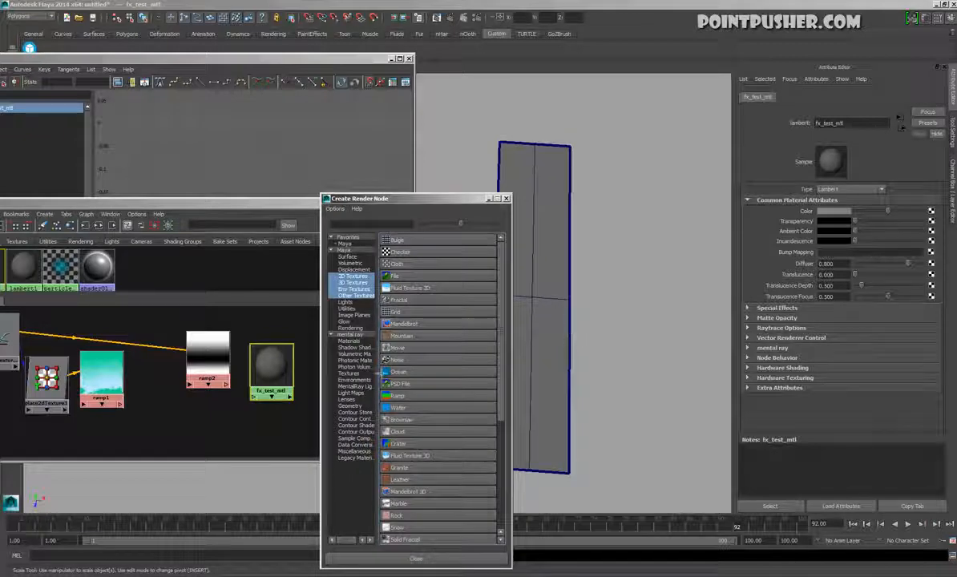
click(397, 395)
drag(231, 376, 201, 417)
alt+middle_drag(312, 431, 302, 292)
alt+right_drag(341, 378, 119, 368)
alt+middle_drag(120, 368, 124, 375)
drag(197, 405, 181, 393)
drag(195, 359, 203, 389)
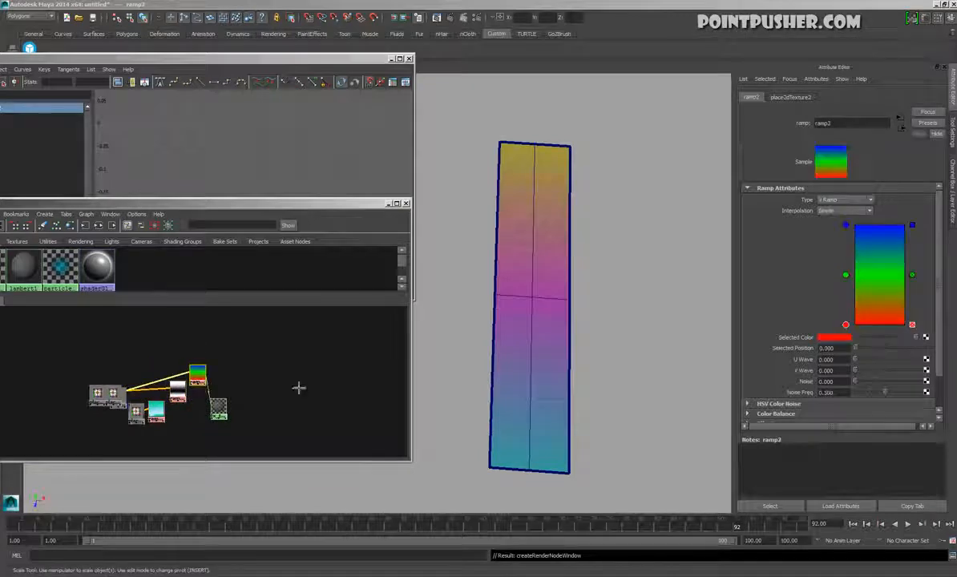
Replace ramp3's default colours with a white entry at each end, at positions 0 and 1.000
click(914, 326)
drag(918, 336, 850, 348)
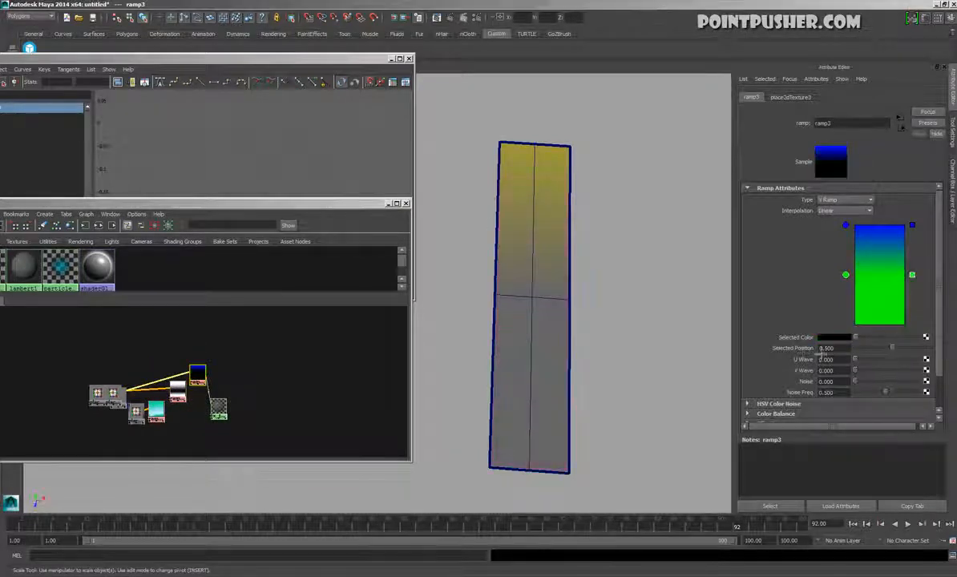
drag(846, 275, 950, 341)
click(914, 227)
click(880, 226)
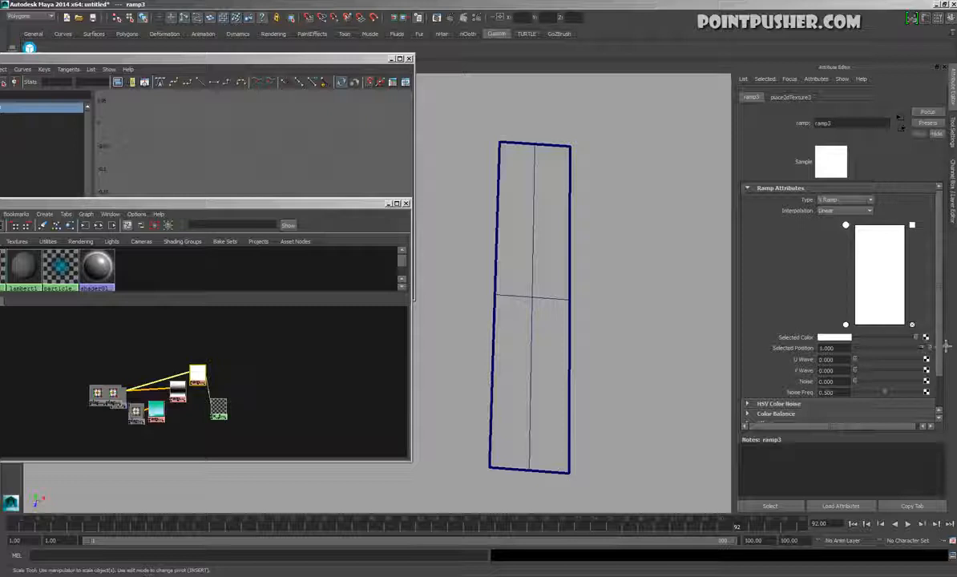
Add a middle entry to ramp3 at position 0.500 and colour it black
click(892, 275)
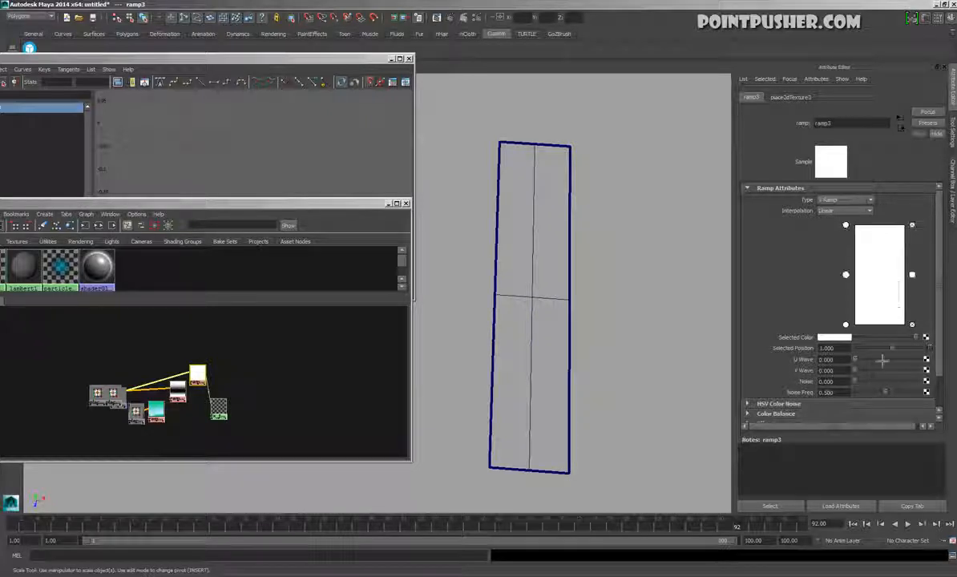
click(840, 337)
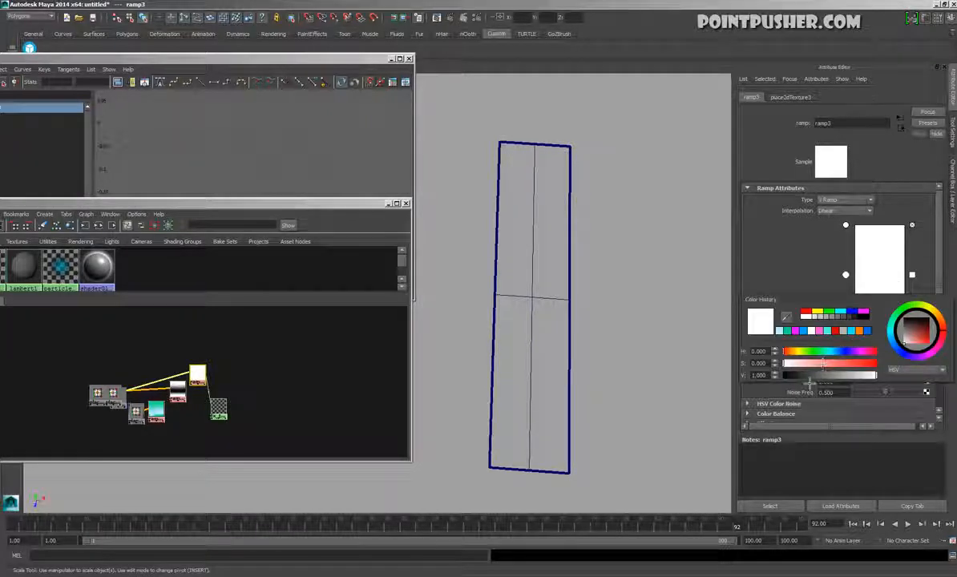
drag(807, 377, 750, 389)
click(625, 295)
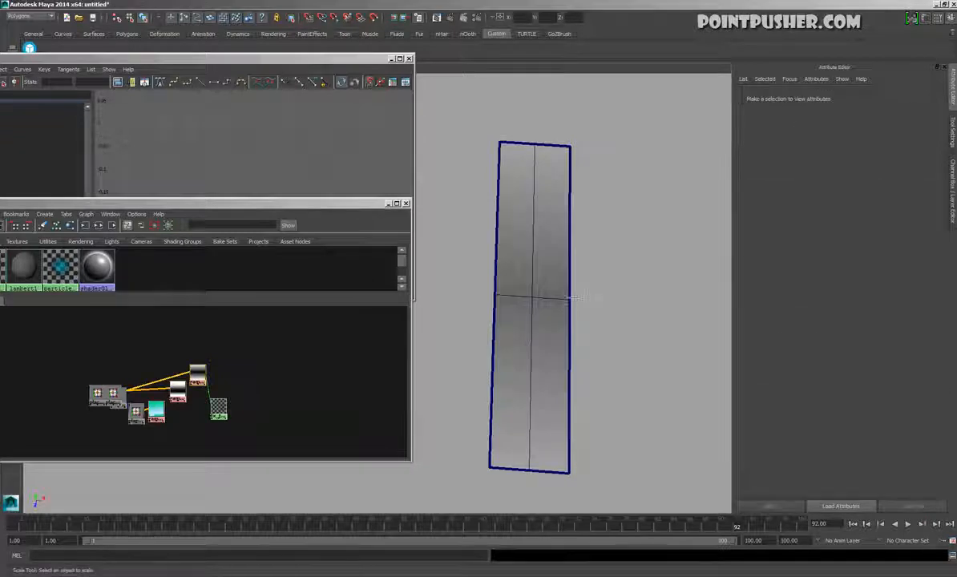
Set ramp3's Type to U Ramp and its Interpolation to Smooth so the plane fades at its long sides
alt+drag(574, 298, 577, 280)
click(560, 418)
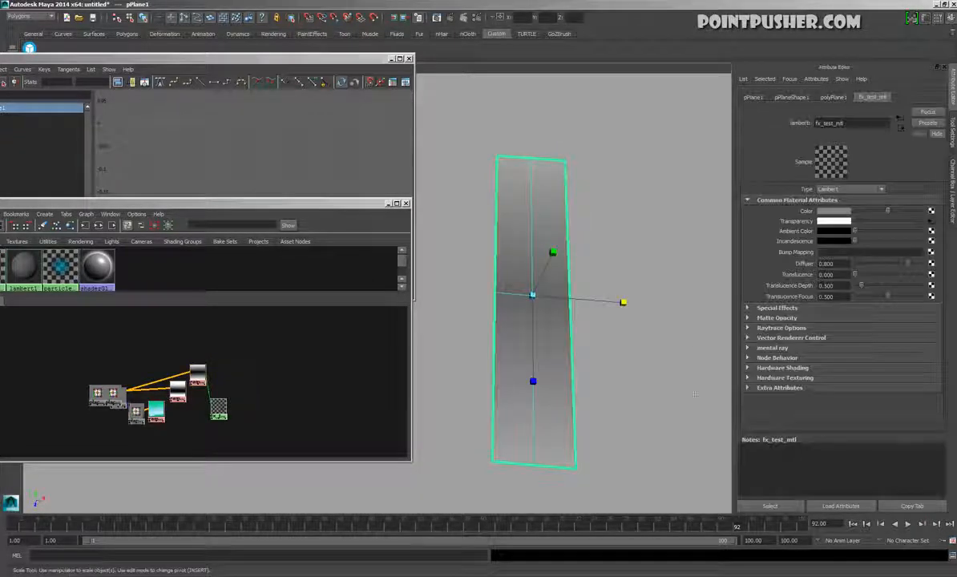
click(931, 211)
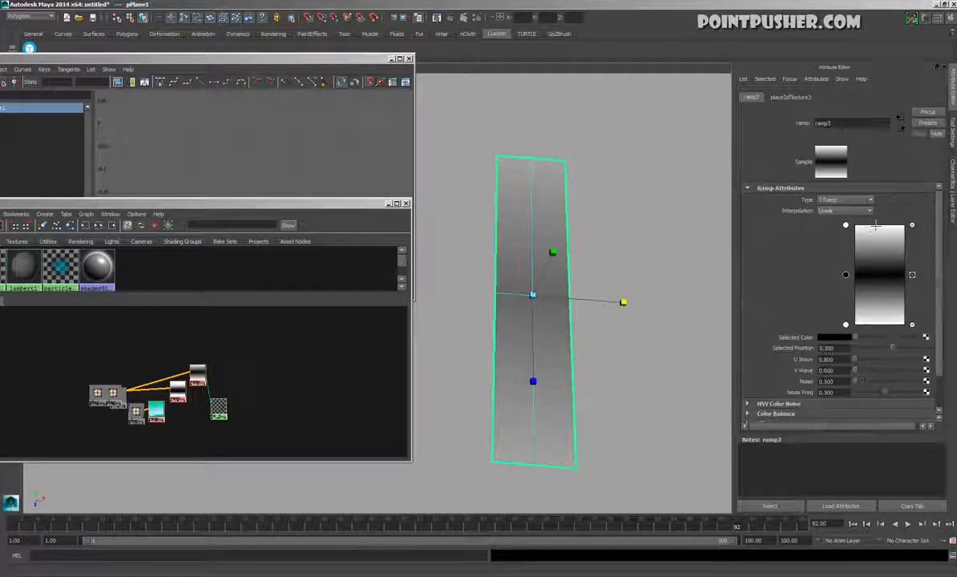
click(846, 200)
click(838, 215)
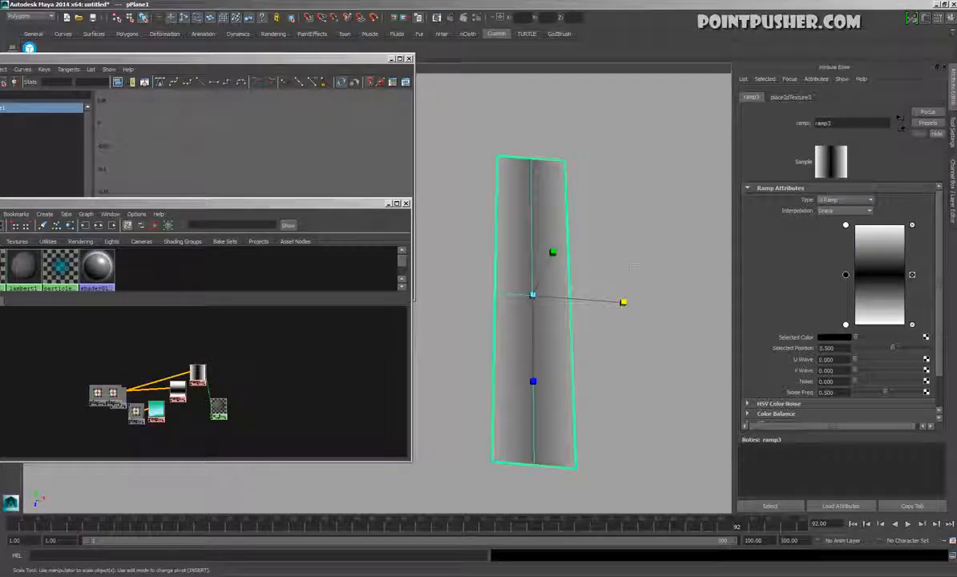
click(841, 213)
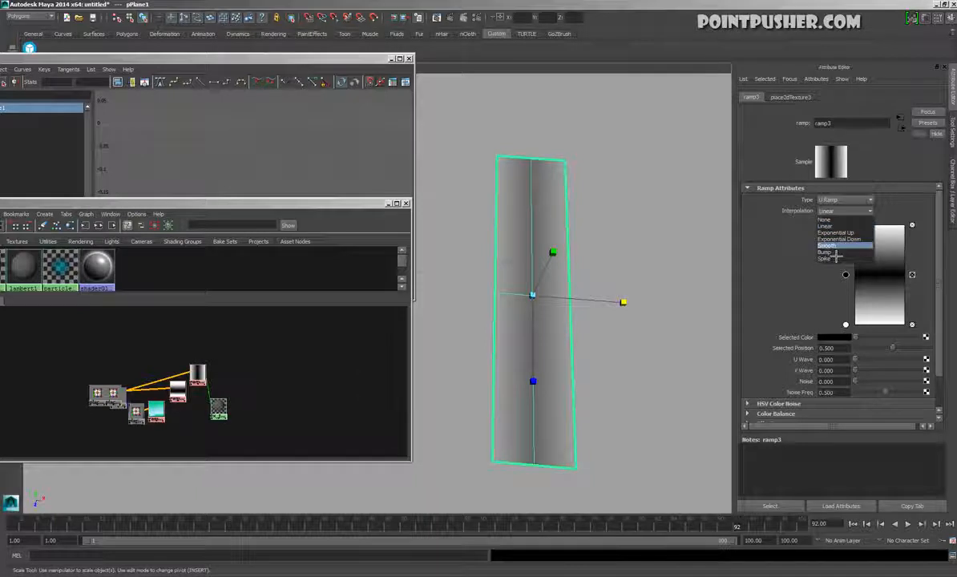
click(790, 240)
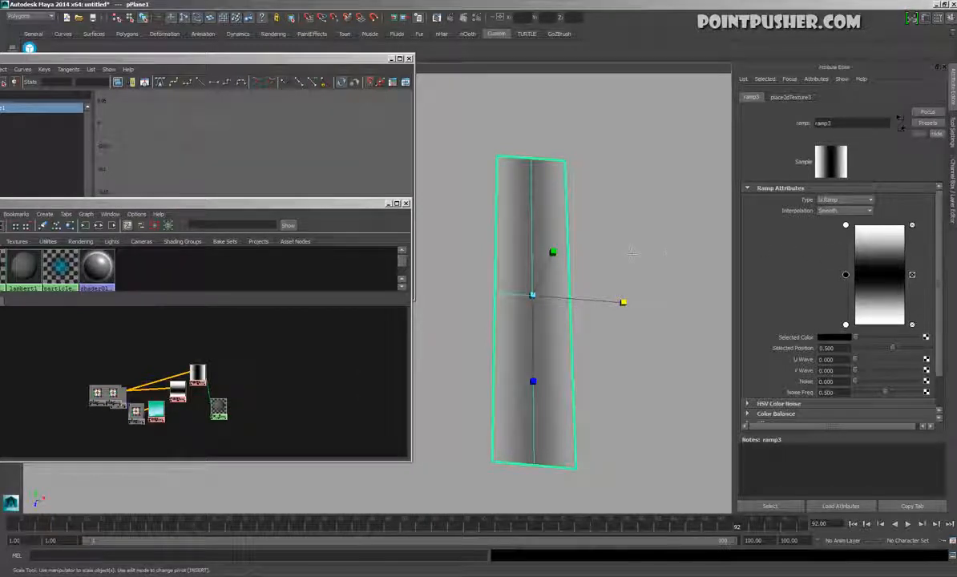
Check the side fade on the plane, and set ramp3's Noise to 0.098 and Noise Freq to 0.512
click(678, 260)
click(533, 247)
click(643, 273)
click(542, 272)
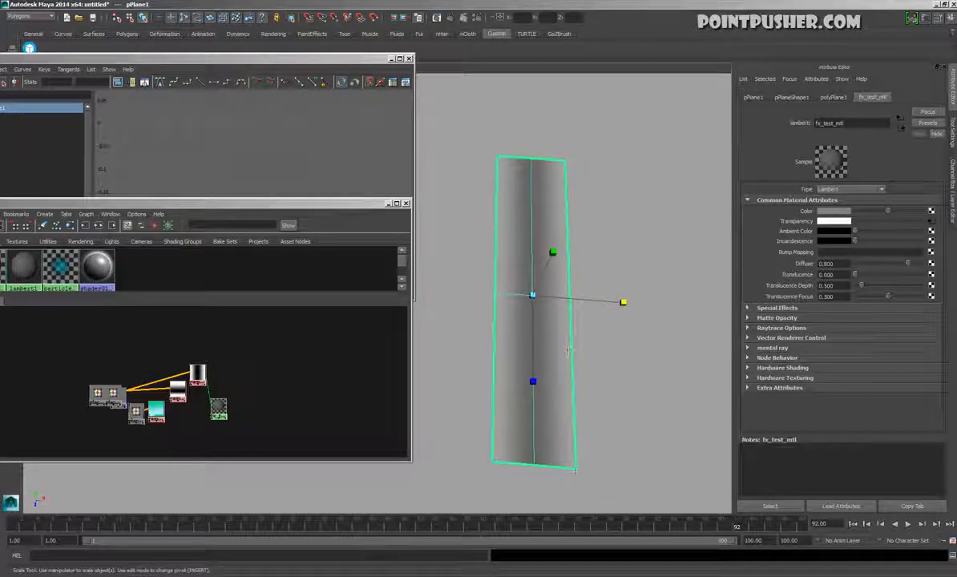
click(930, 220)
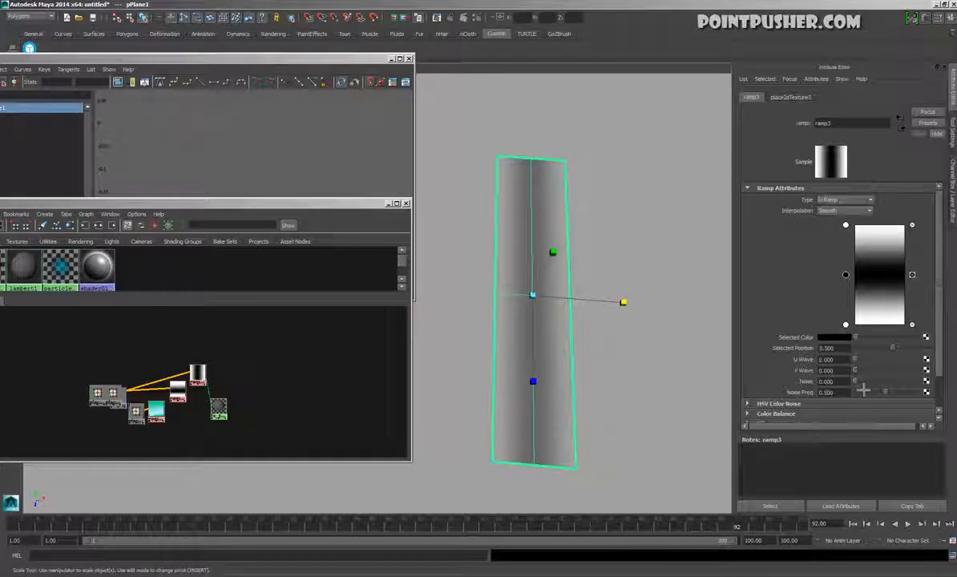
mouse_move(868, 391)
mouse_down()
mouse_move(902, 403)
mouse_move(867, 393)
mouse_up()
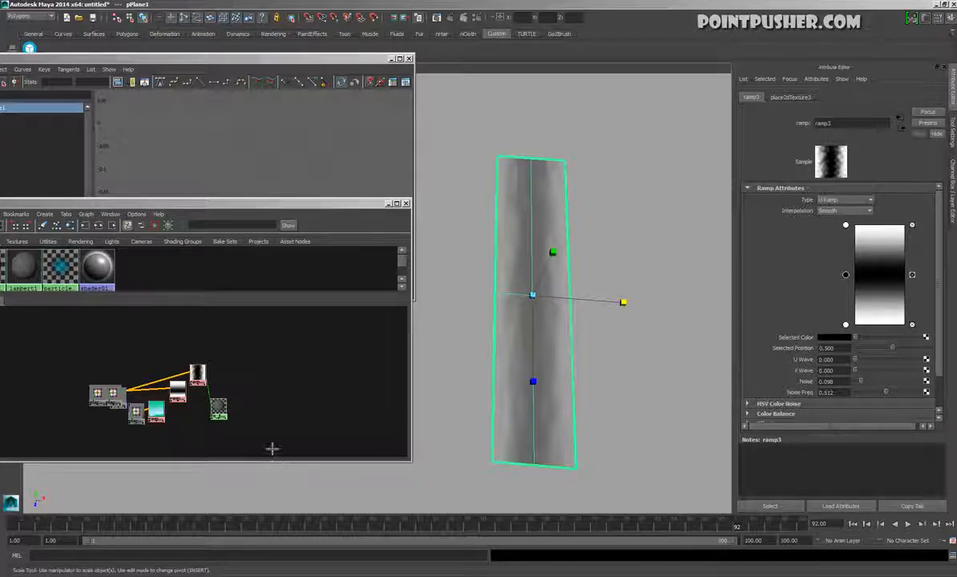
Separate the fx_test_mtl node from the ramps in the graph and disconnect ramp3 from its transparency
drag(217, 405, 267, 404)
click(242, 372)
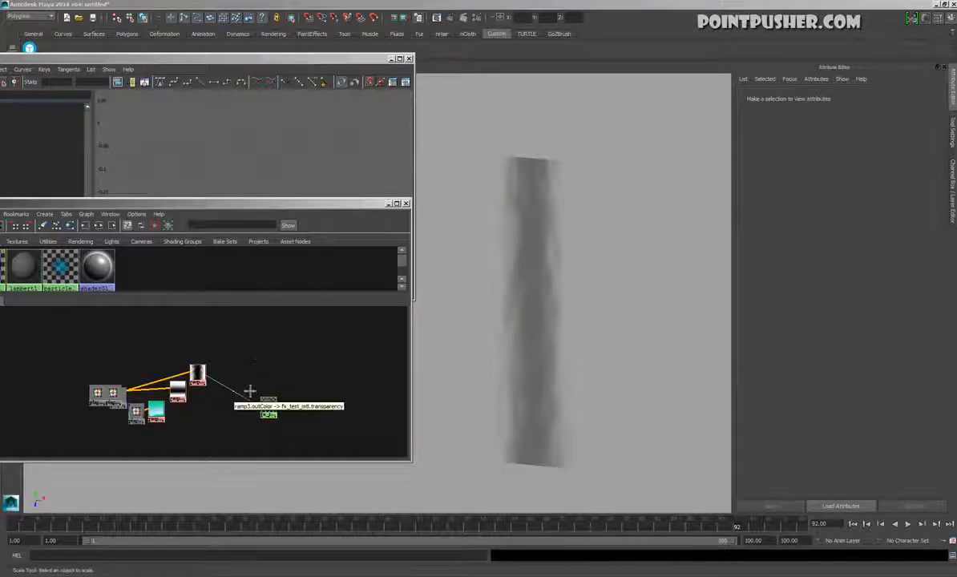
key(Delete)
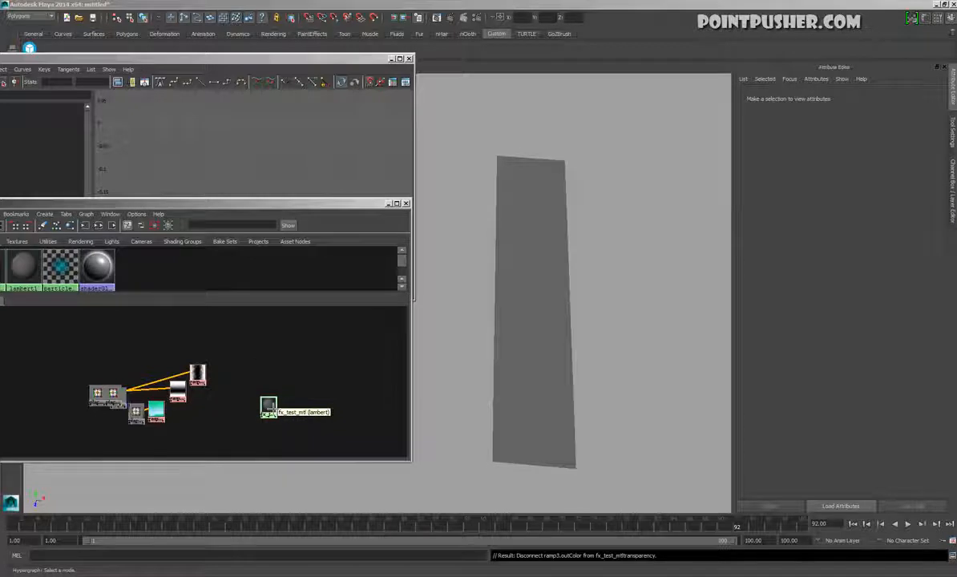
Set the Color of fx_test_mtl to a bright, fully saturated red
click(270, 407)
click(833, 210)
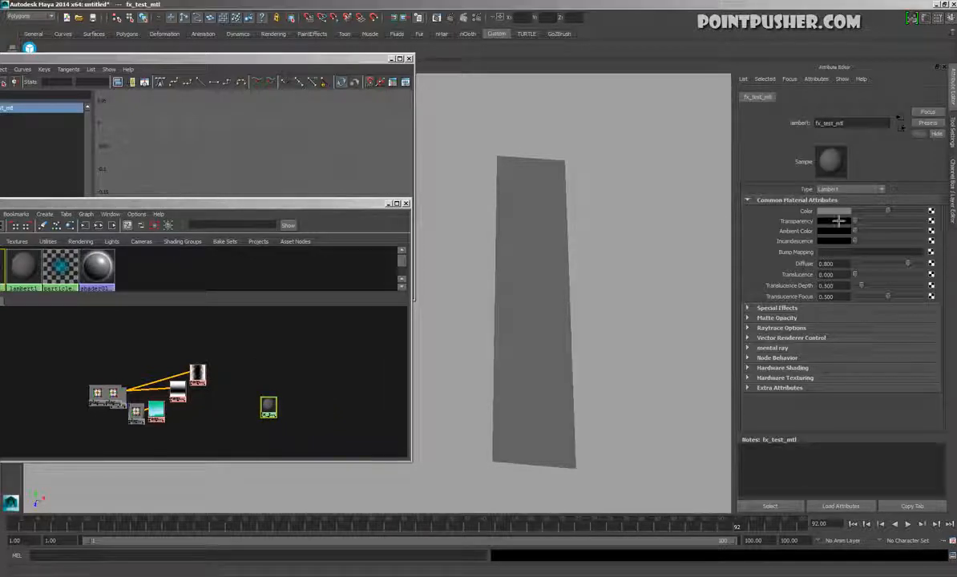
drag(848, 239, 918, 251)
drag(855, 253, 911, 262)
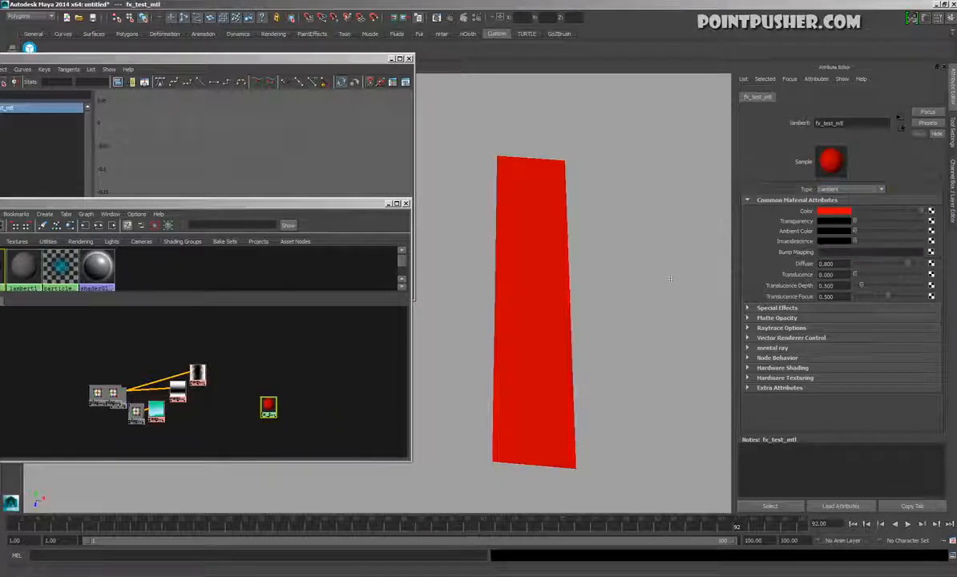
click(654, 225)
Arrange ramp3 above ramp2 with their place2dTexture nodes beside them, leaving fx_test_mtl clear of the ramps
drag(268, 407, 279, 384)
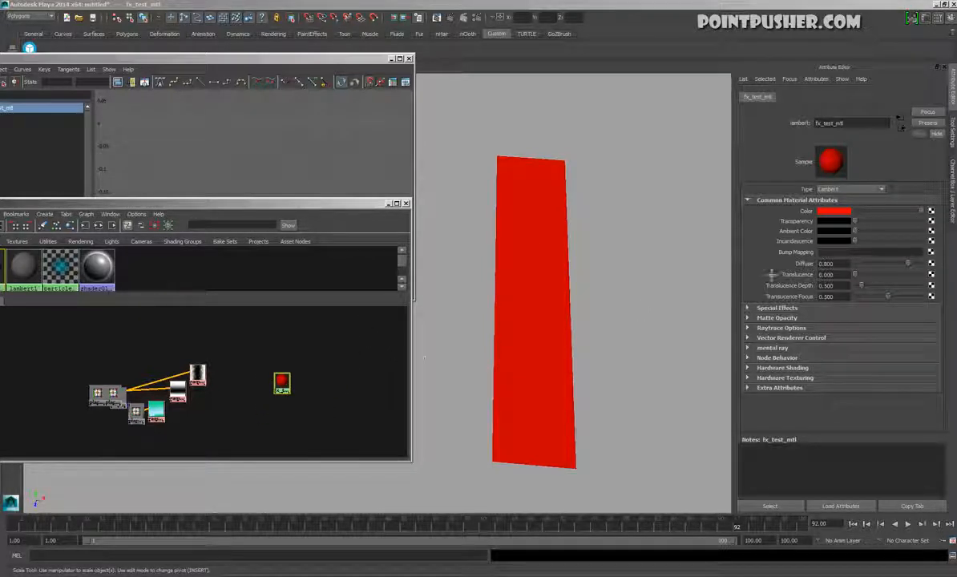
drag(178, 392, 240, 353)
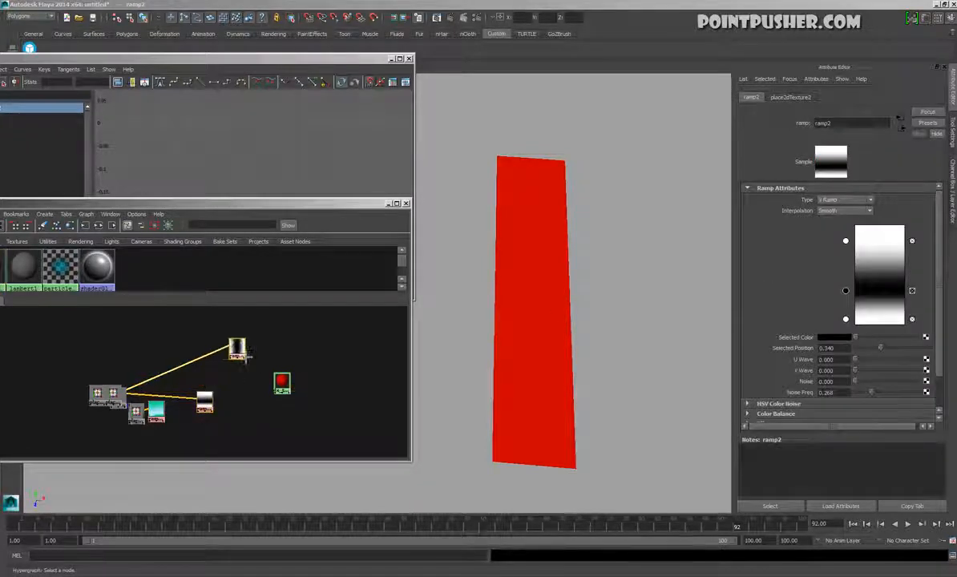
drag(205, 400, 236, 375)
drag(120, 395, 174, 339)
drag(97, 393, 173, 374)
drag(245, 380, 233, 357)
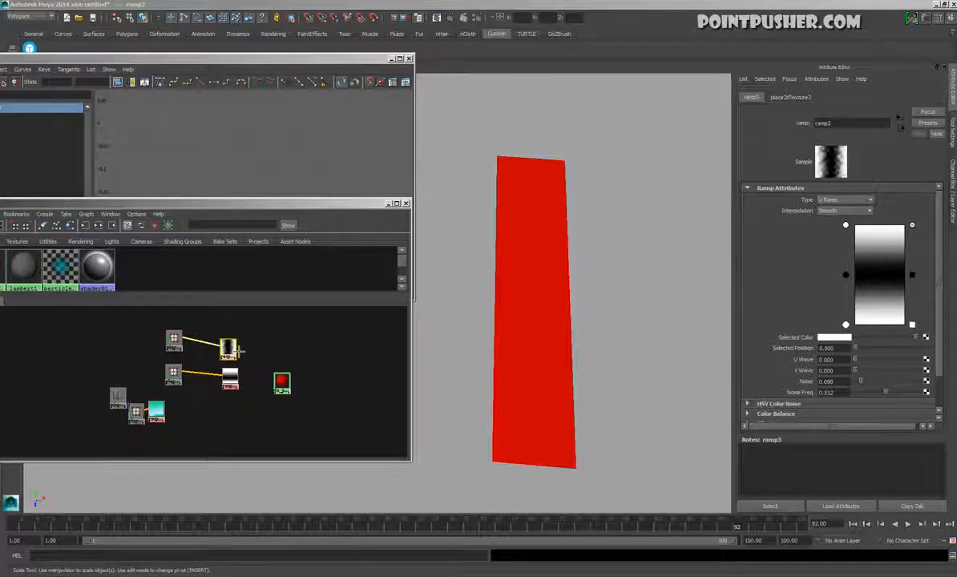
drag(233, 386, 230, 388)
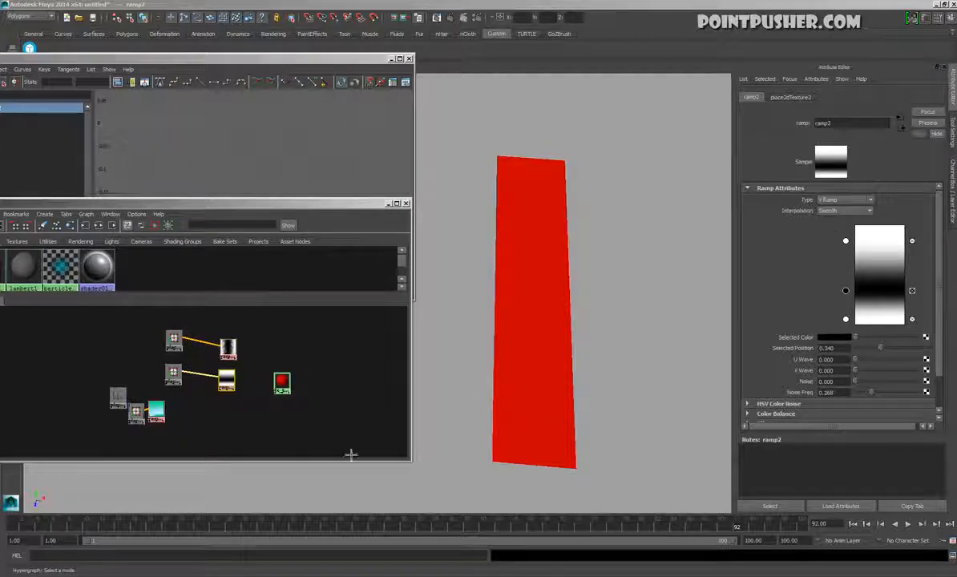
Create a Layered Texture from Other Textures on the Transparency of fx_test_mtl and space the two nodes apart
click(281, 382)
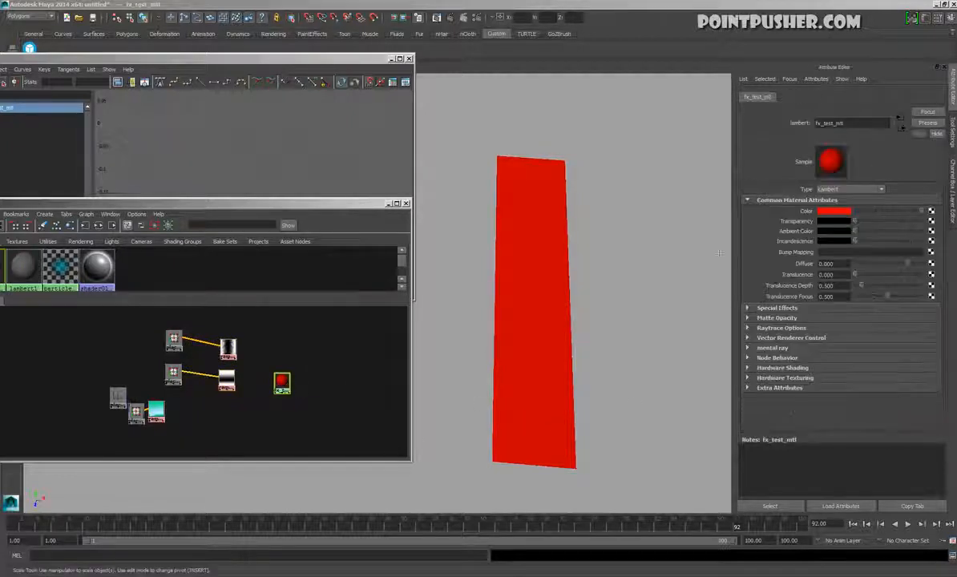
click(931, 210)
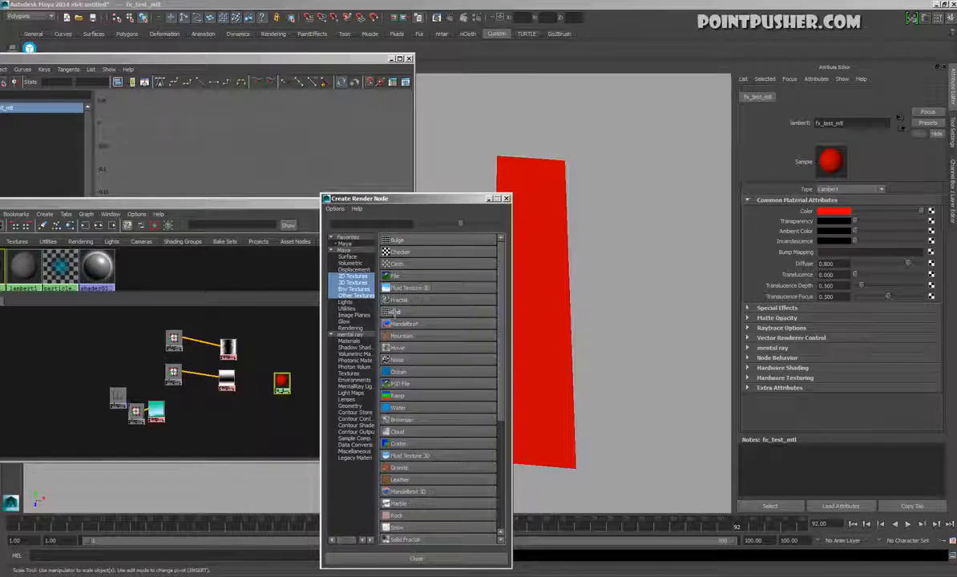
click(358, 296)
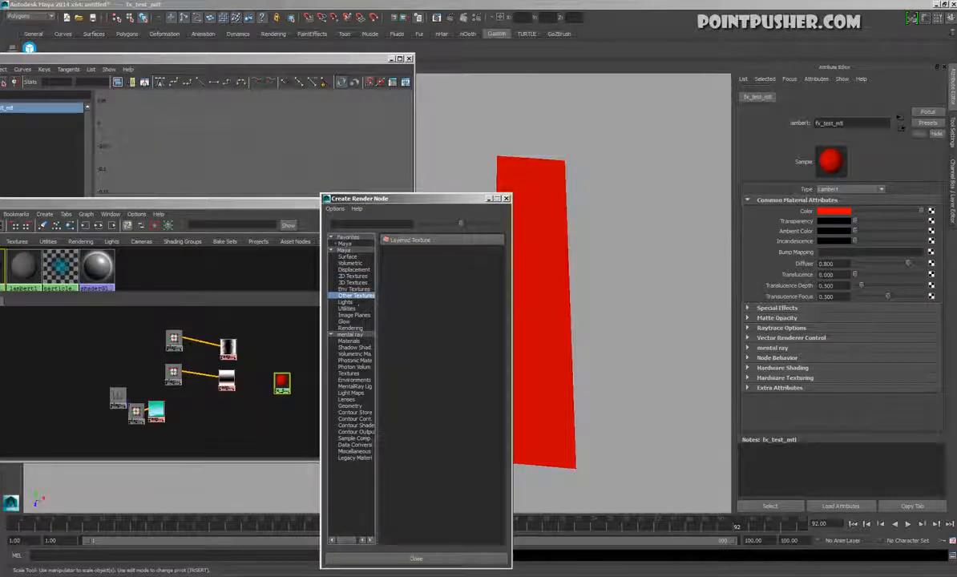
click(428, 242)
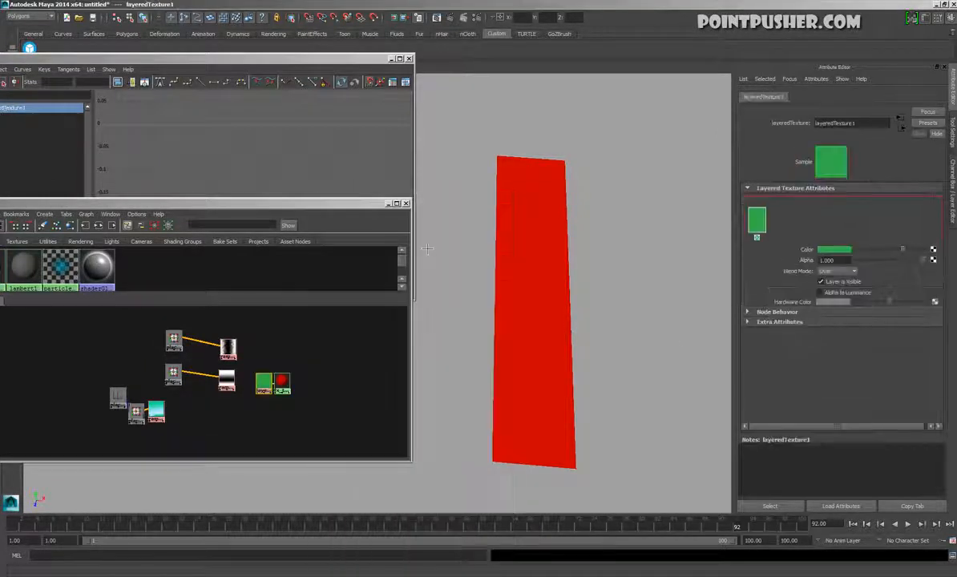
drag(263, 383, 292, 379)
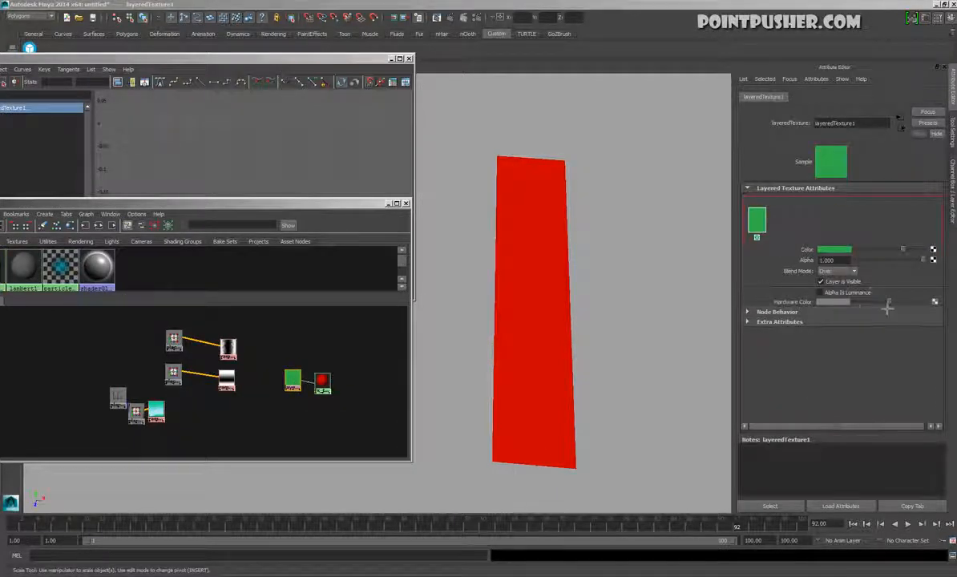
Set the color of layeredTexture1's first layer to black and add a second layer beside it
click(837, 271)
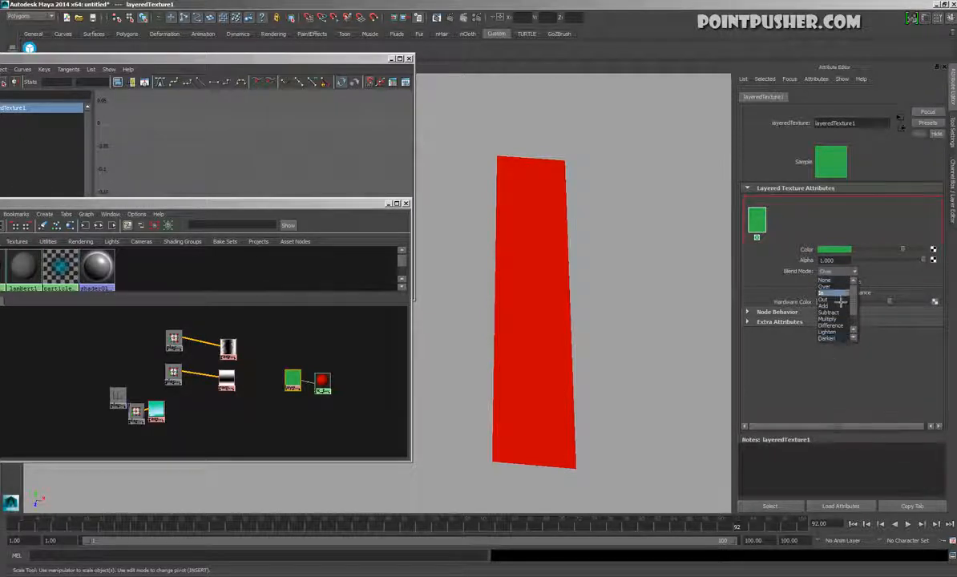
click(767, 411)
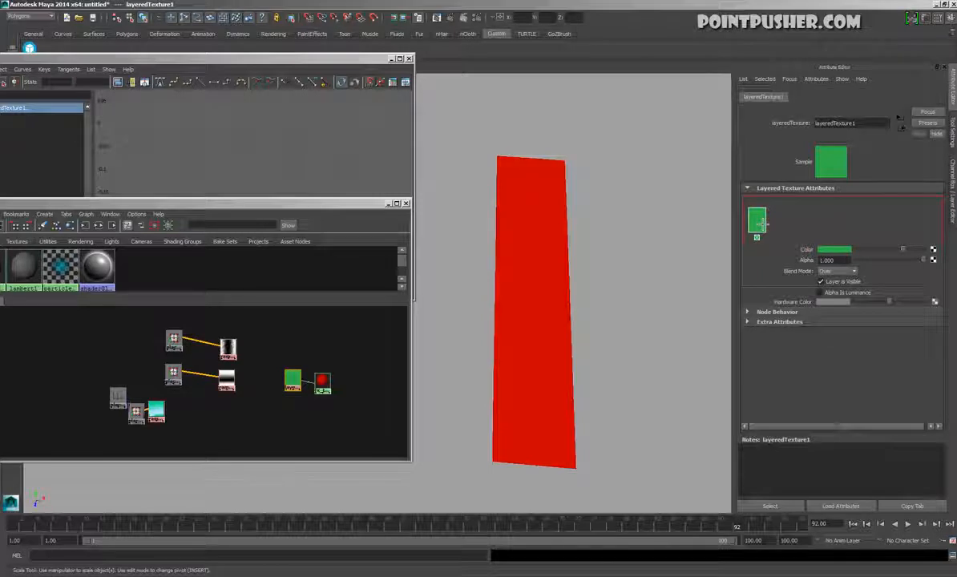
drag(910, 255, 805, 238)
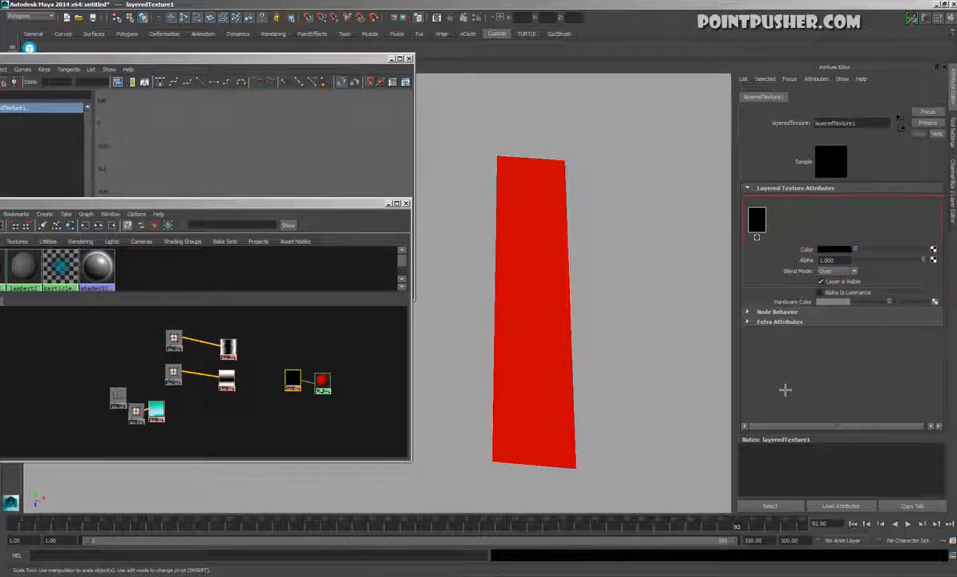
click(783, 227)
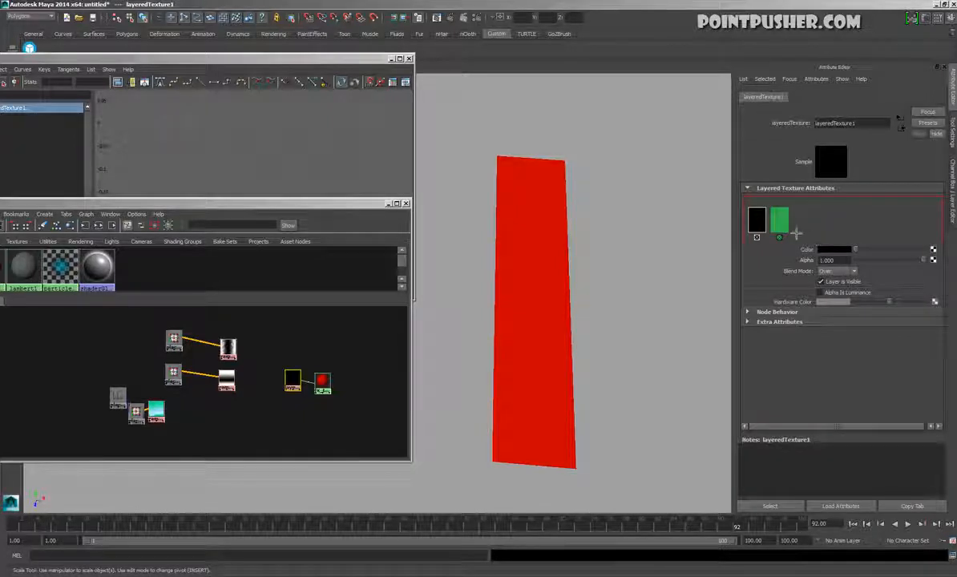
click(782, 227)
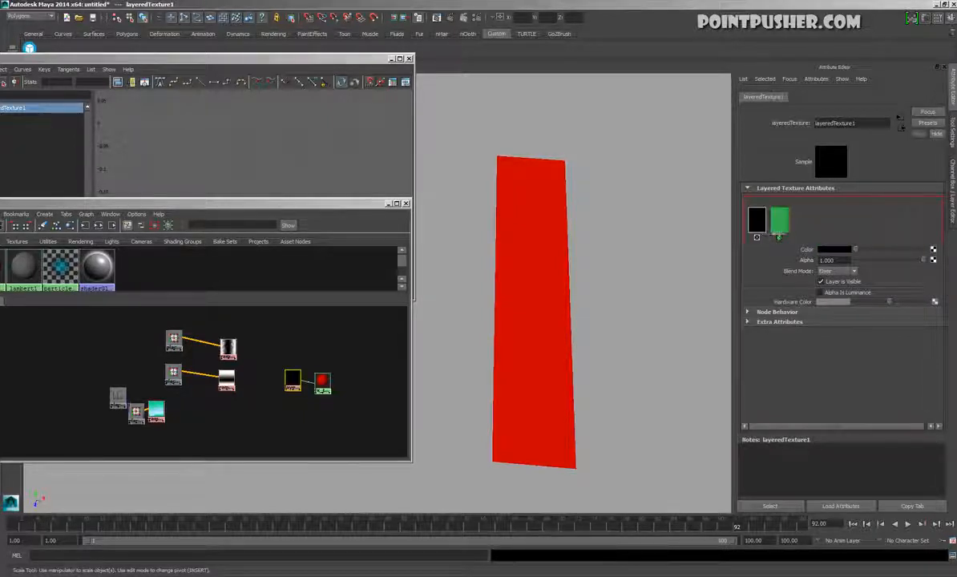
Connect the alpha output of ramp3 to the Alpha of the black layer in layeredTexture1
click(765, 228)
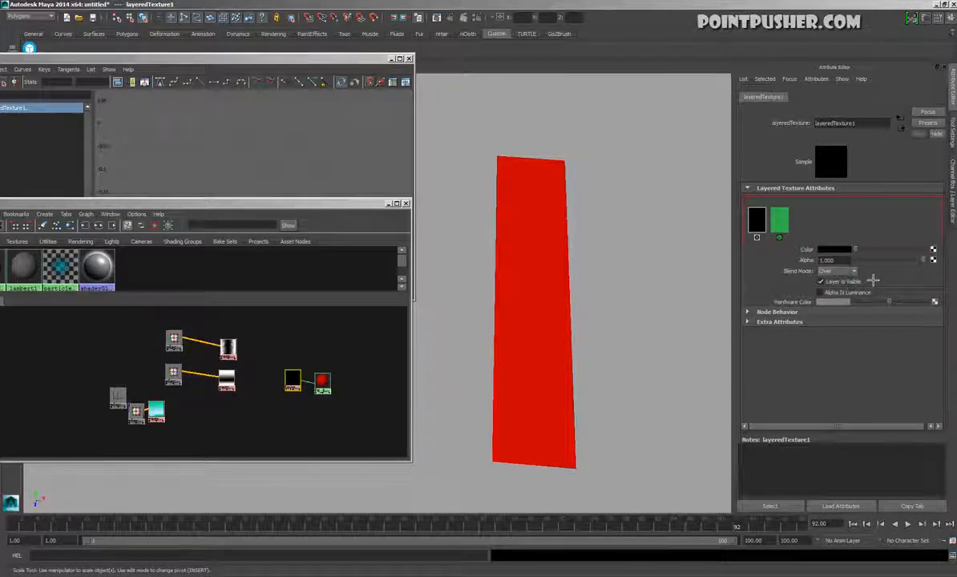
drag(295, 381, 284, 382)
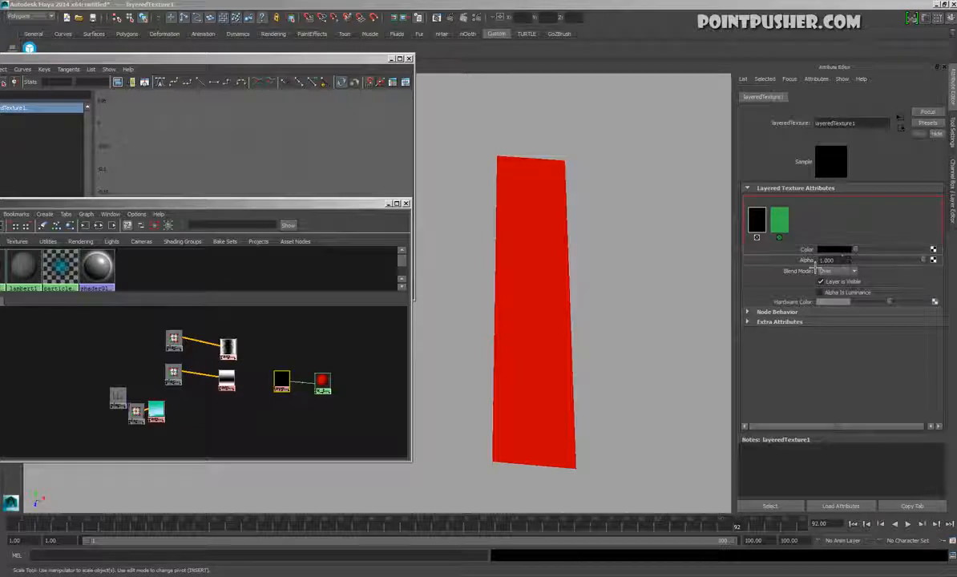
middle_drag(816, 266, 824, 263)
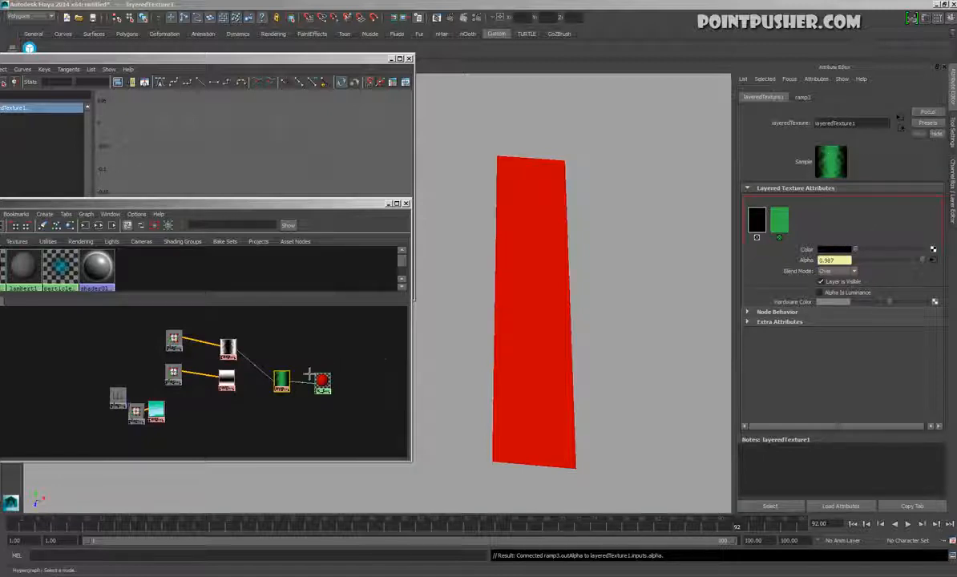
Disconnect layeredTexture1 from the transparency of fx_test_mtl and connect it to the material's Color instead
click(310, 397)
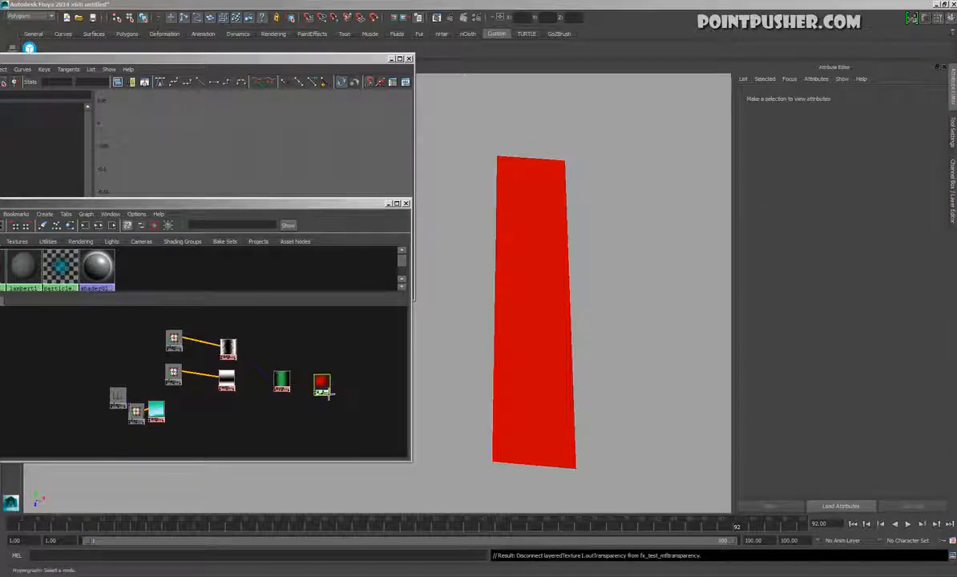
click(320, 384)
middle_drag(294, 390, 818, 220)
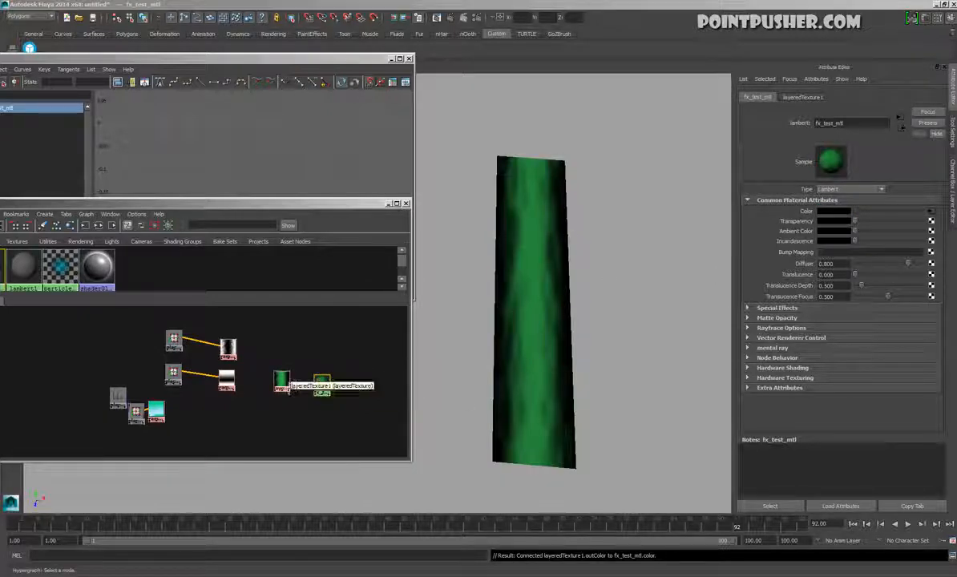
Set the Blend Mode of layeredTexture1's black layer to Multiply and enable Alpha Is Luminance
click(282, 384)
click(232, 356)
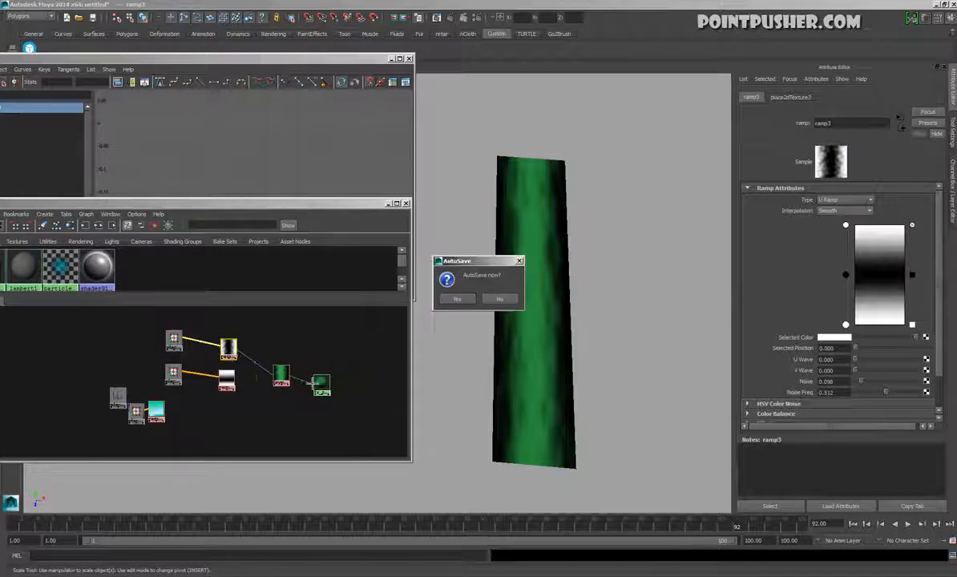
click(463, 289)
click(281, 373)
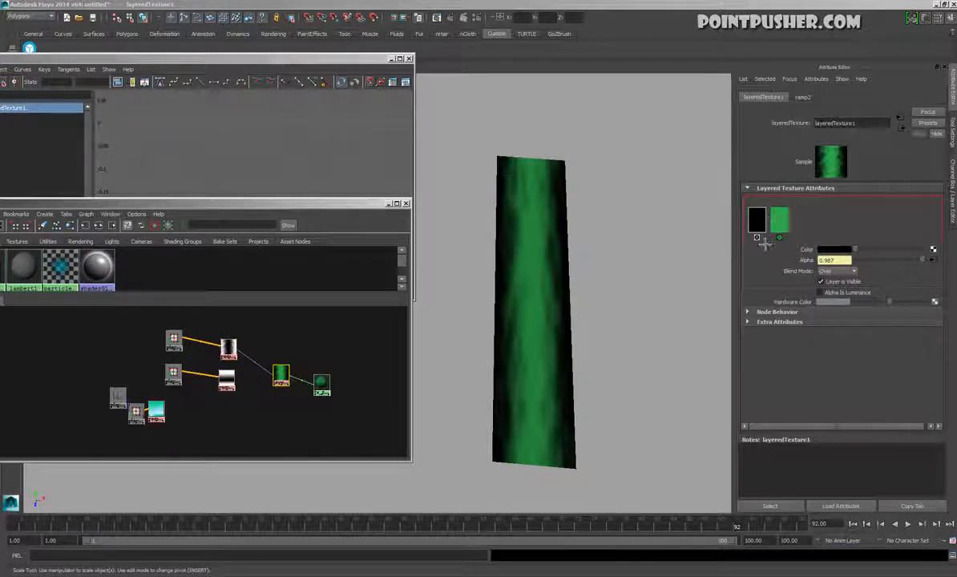
click(837, 272)
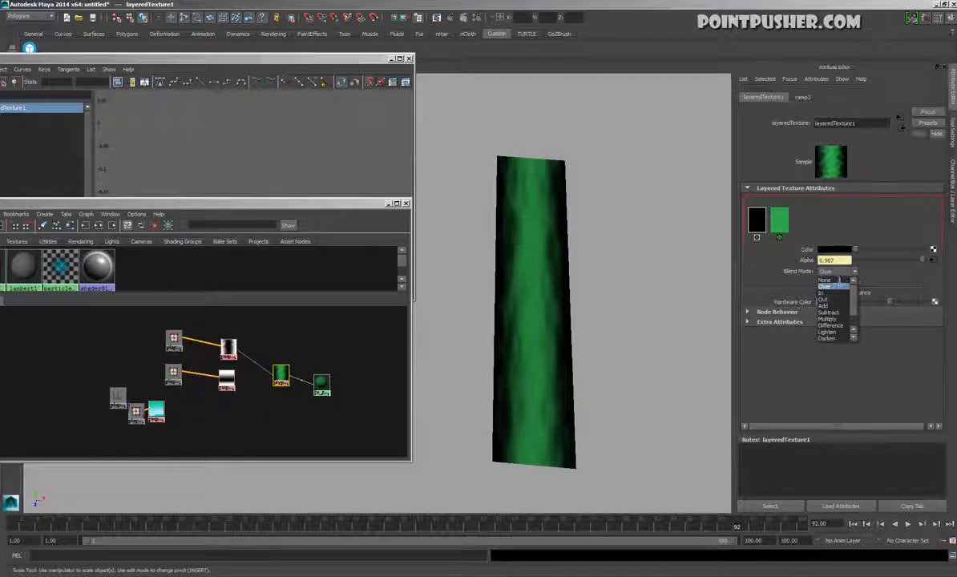
click(832, 319)
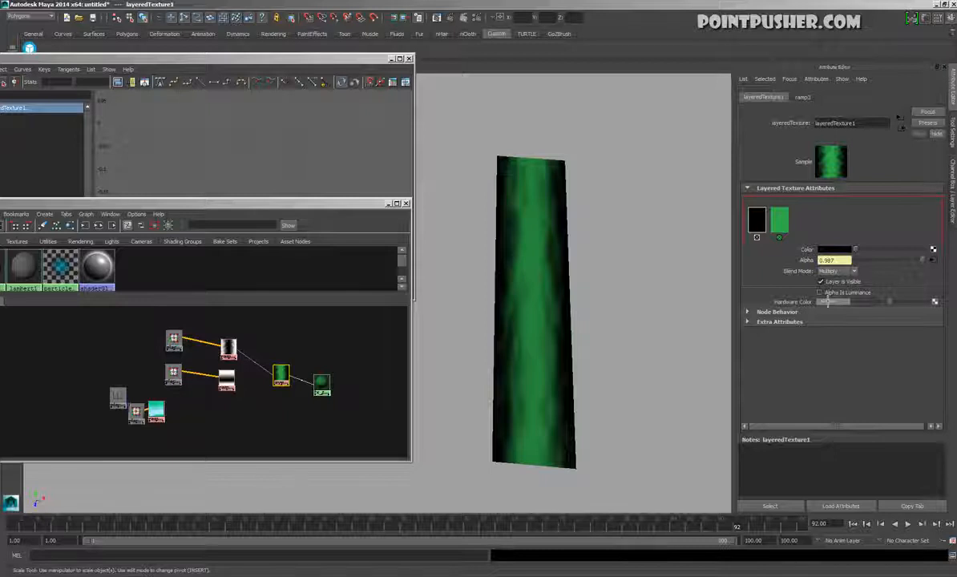
mouse_move(641, 331)
alt+mouse_down()
mouse_move(600, 303)
mouse_move(638, 333)
alt+mouse_up()
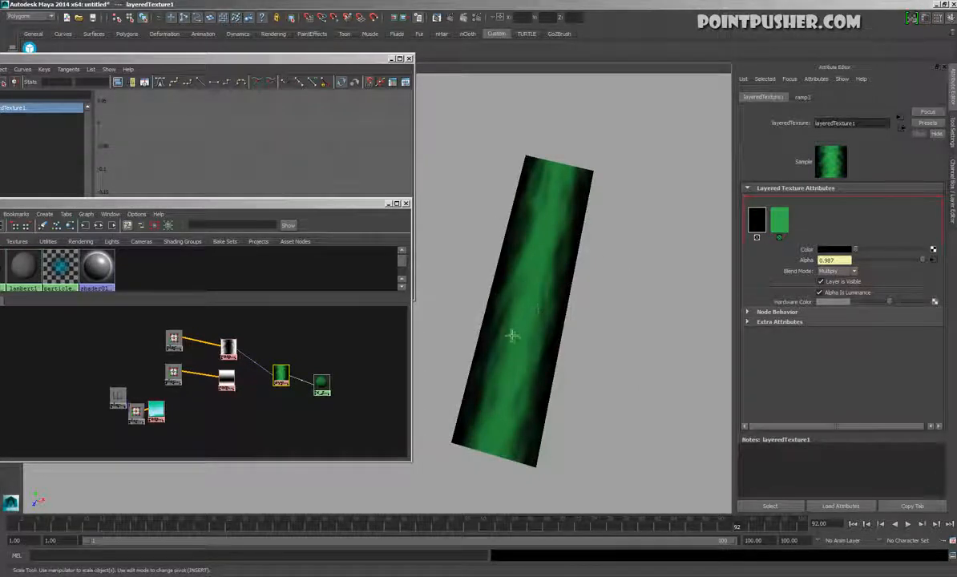
Delete the color connection between layeredTexture1 and fx_test_mtl and connect layeredTexture1 to the material's Transparency
click(309, 382)
key(Delete)
click(321, 384)
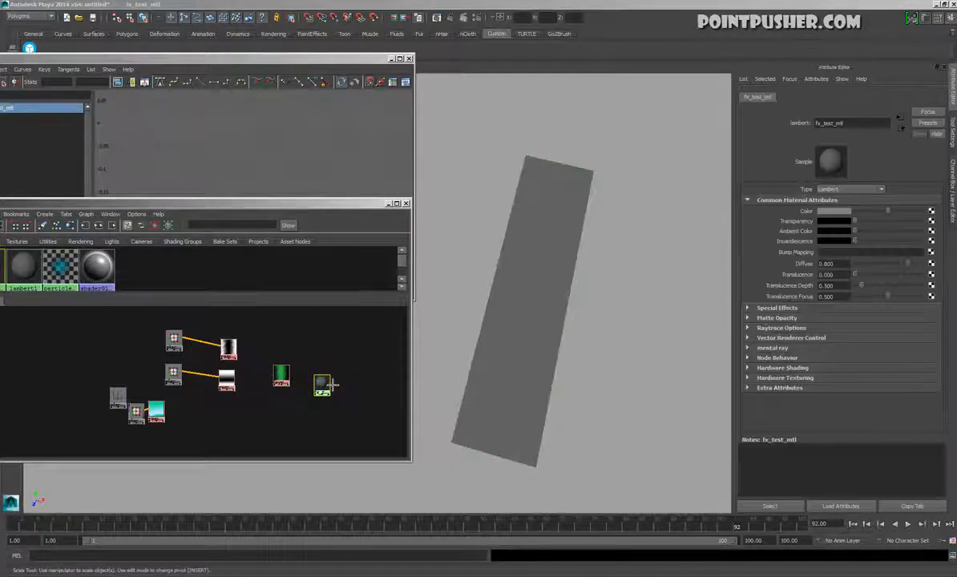
middle_drag(805, 226, 806, 222)
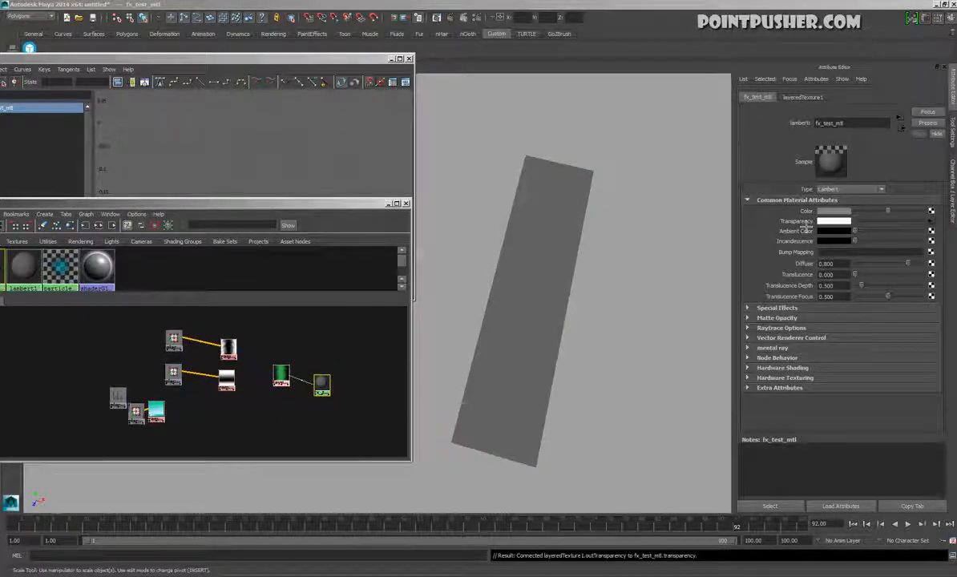
Examine from several angles how the layered transparency fades the sides and ends of the test plane
mouse_move(509, 308)
alt+mouse_down()
mouse_move(518, 298)
mouse_move(515, 346)
mouse_move(509, 303)
alt+mouse_up()
click(559, 292)
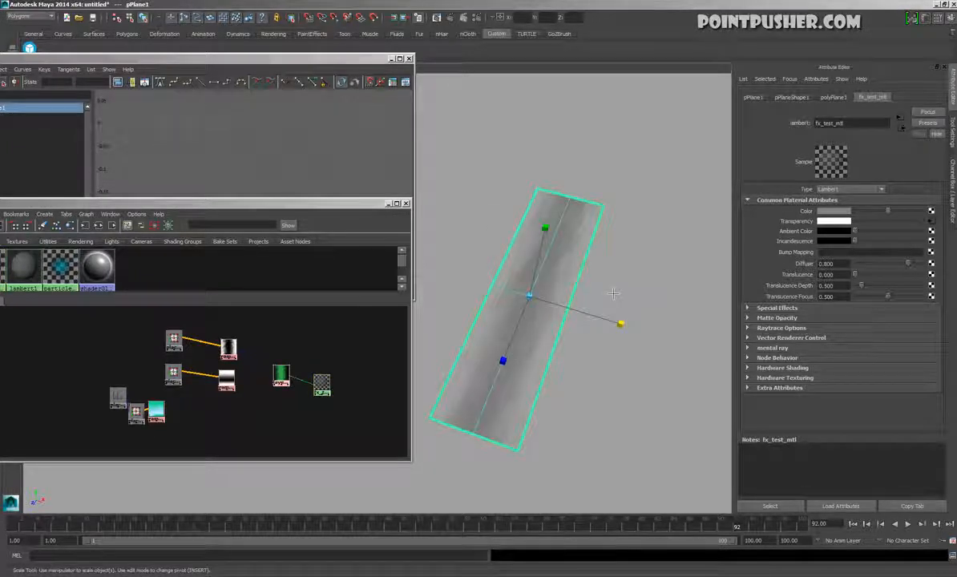
click(613, 293)
click(517, 262)
alt+drag(465, 313, 443, 327)
mouse_move(281, 372)
mouse_down()
mouse_move(273, 384)
mouse_move(279, 363)
mouse_up()
click(320, 380)
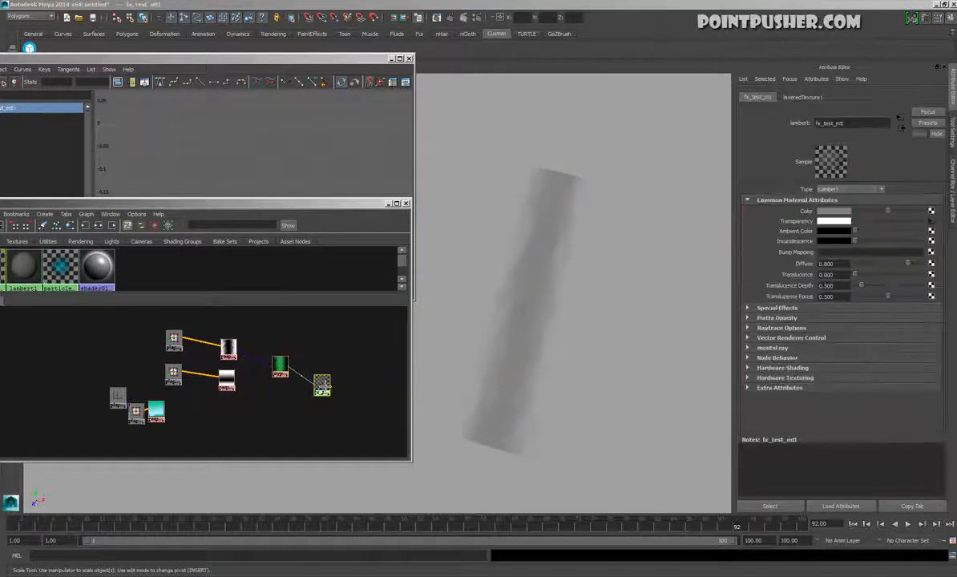
Set the second layer of layeredTexture1 to black and connect ramp2's alpha output to that layer's Alpha
click(281, 366)
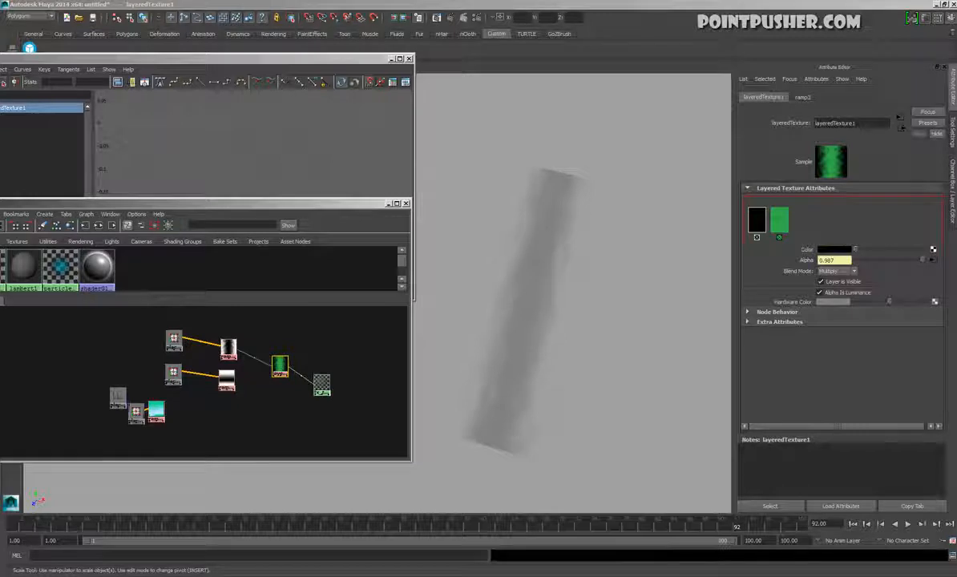
click(779, 222)
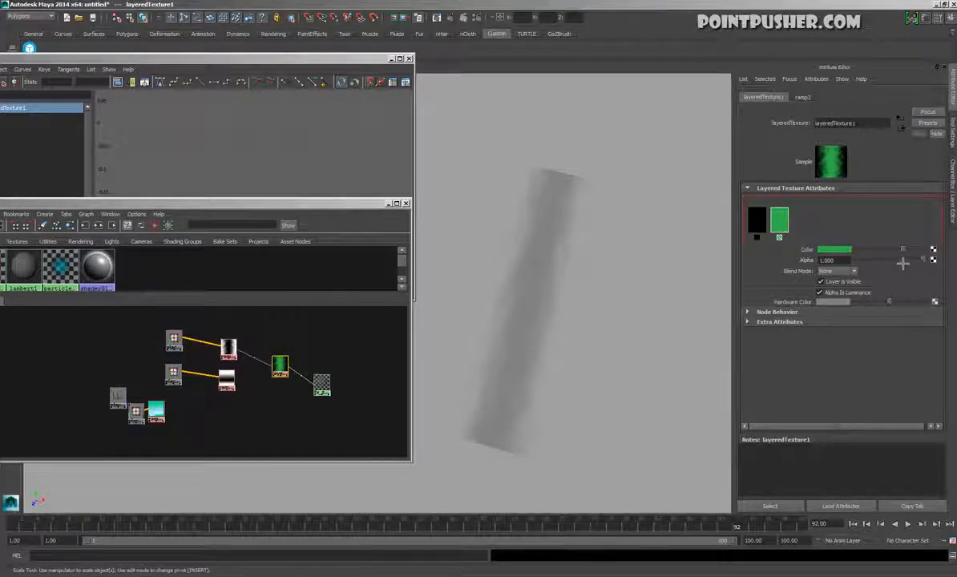
drag(907, 251, 853, 259)
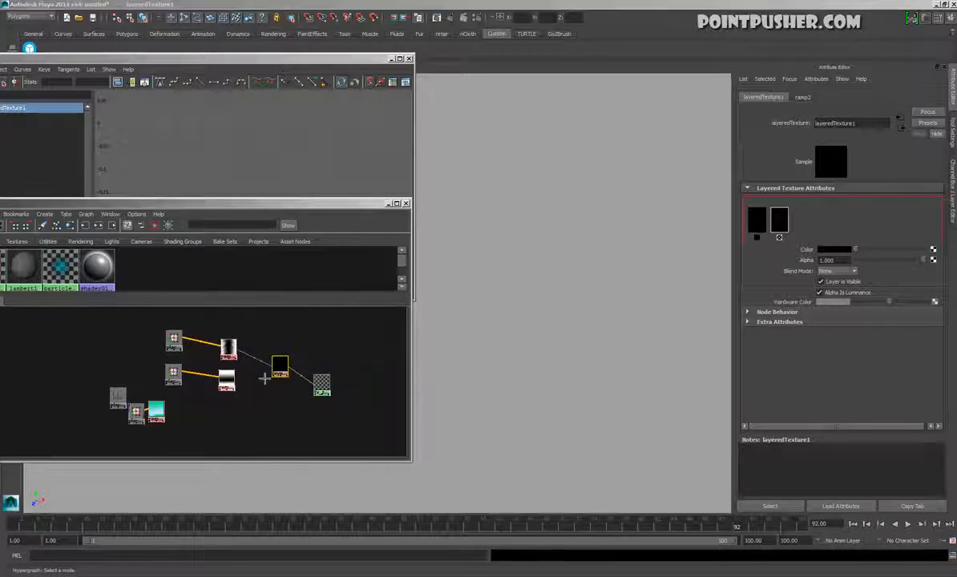
middle_drag(819, 266, 810, 268)
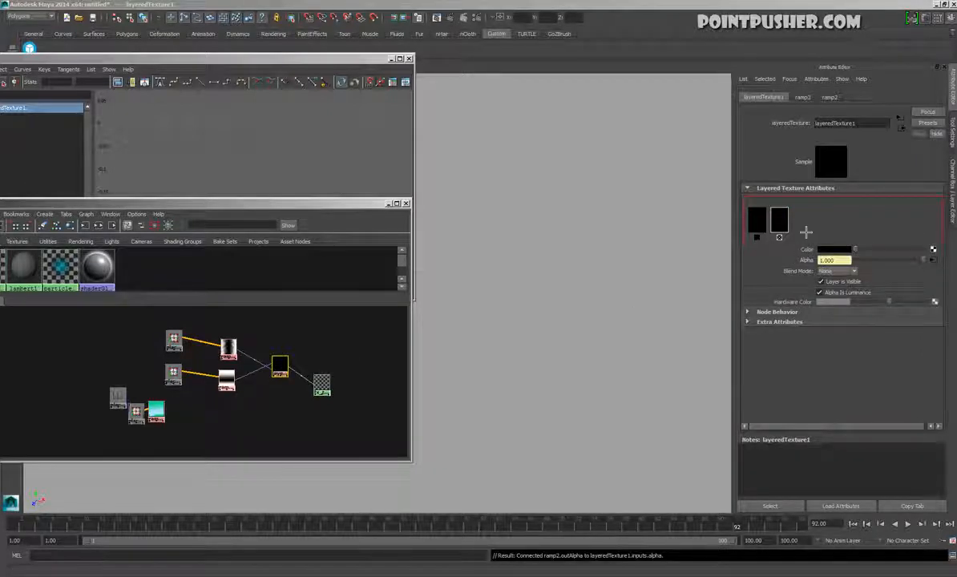
Add a third, white layer to layeredTexture1 and set the second layer's Blend Mode to Multiply
click(806, 232)
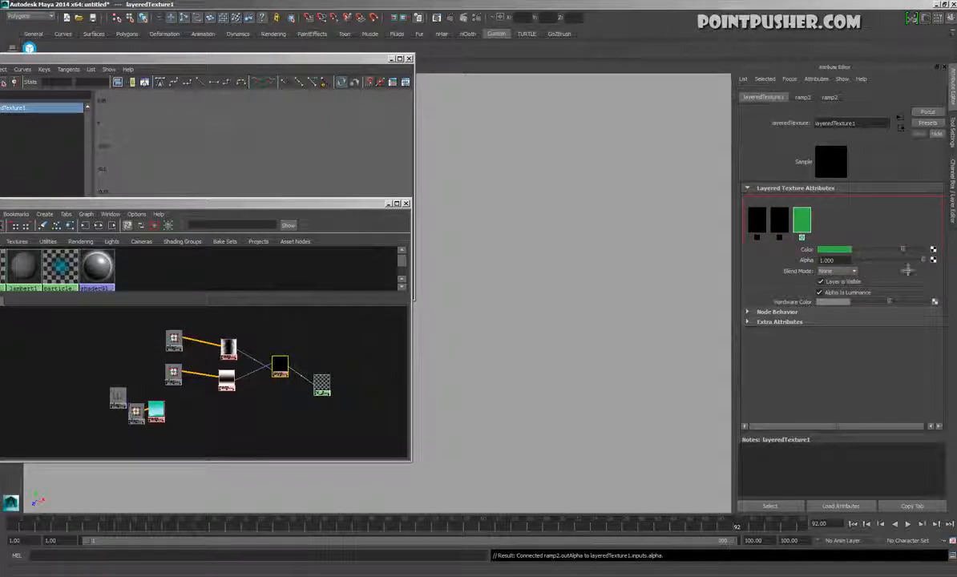
click(858, 253)
drag(858, 251, 942, 260)
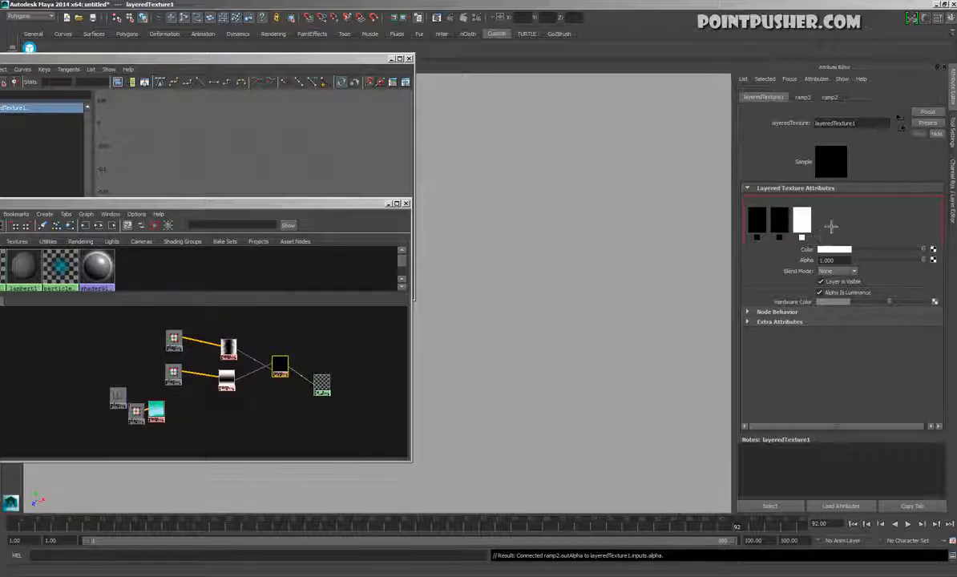
click(786, 230)
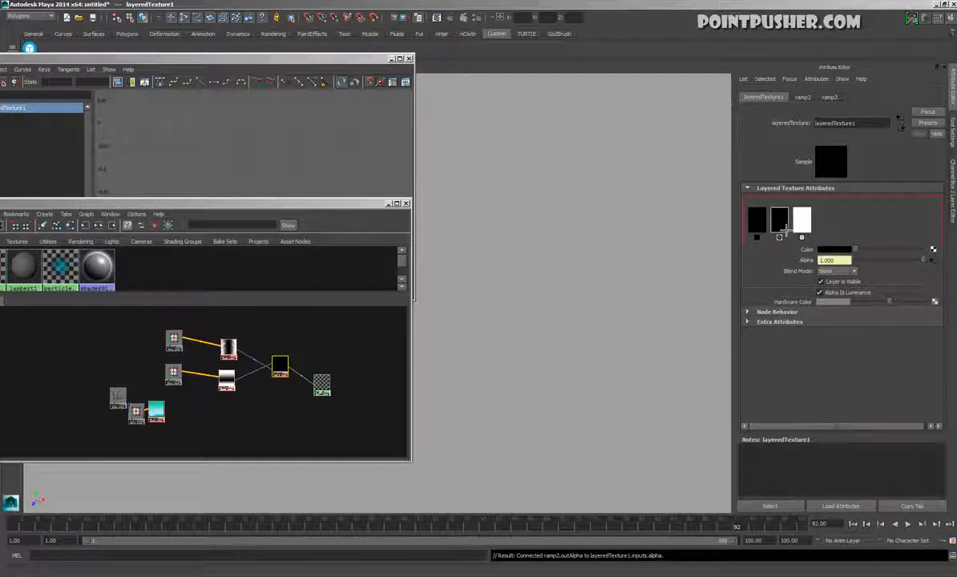
click(837, 271)
click(834, 319)
Check the combined fade on the deselected plane and turn on wireframe display over its shading
click(635, 197)
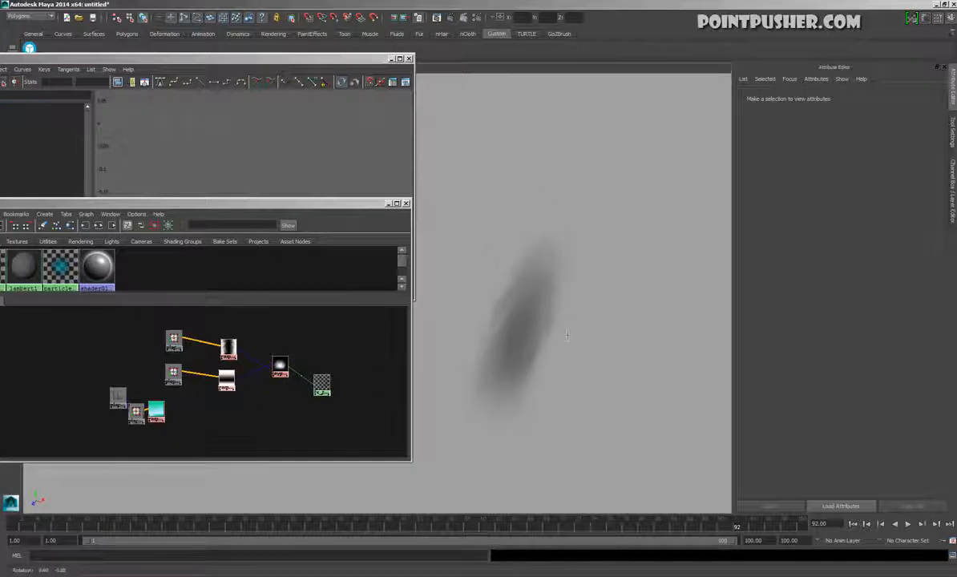
click(553, 361)
click(646, 286)
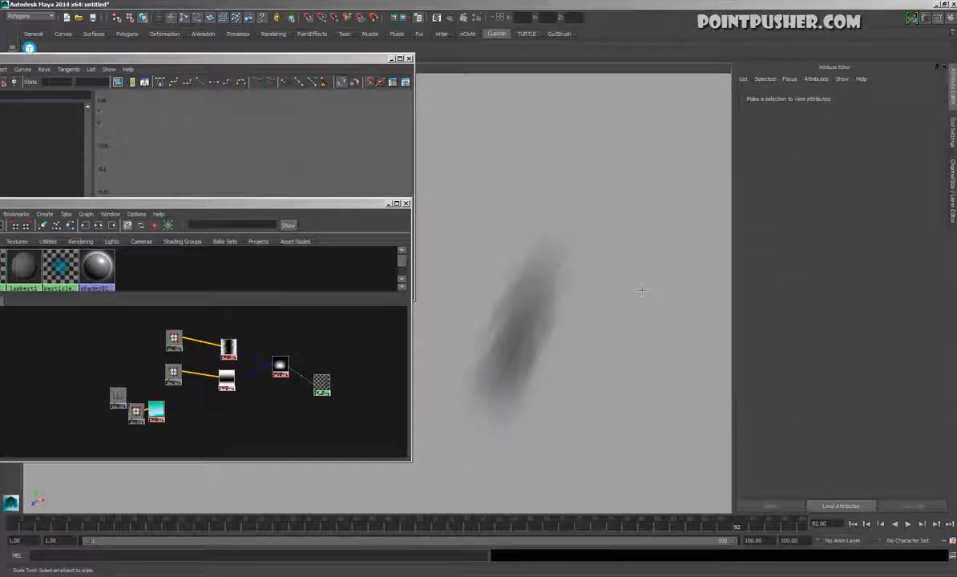
key(alt+5)
Try shifting the color positions of ramp3 and ramp2 to reshape the fade on the plane
drag(230, 347, 249, 336)
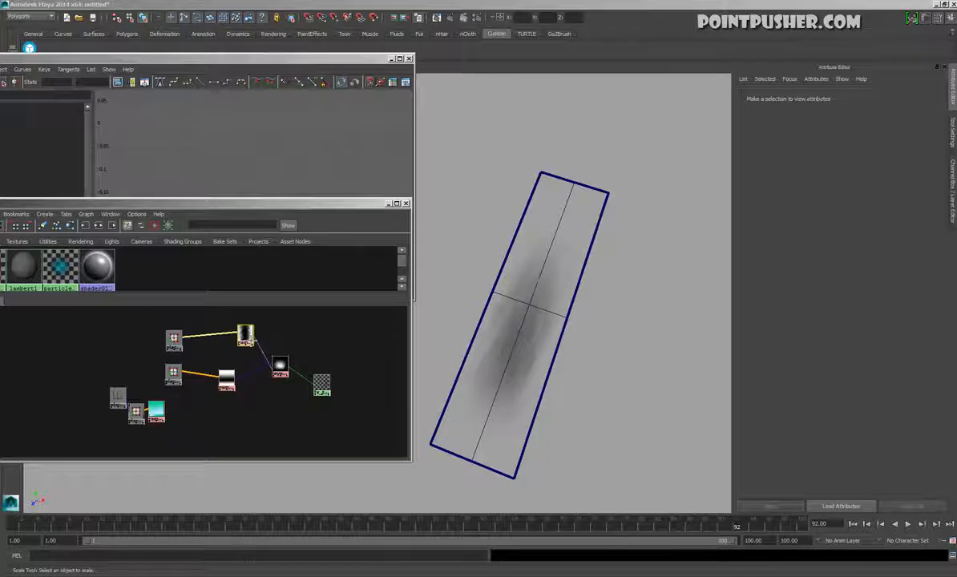
mouse_move(850, 279)
mouse_down()
mouse_move(858, 312)
mouse_move(862, 265)
mouse_move(871, 260)
mouse_move(845, 334)
mouse_move(847, 278)
mouse_move(852, 293)
mouse_move(865, 253)
mouse_move(859, 280)
mouse_move(863, 271)
mouse_up()
key(ctrl+z)
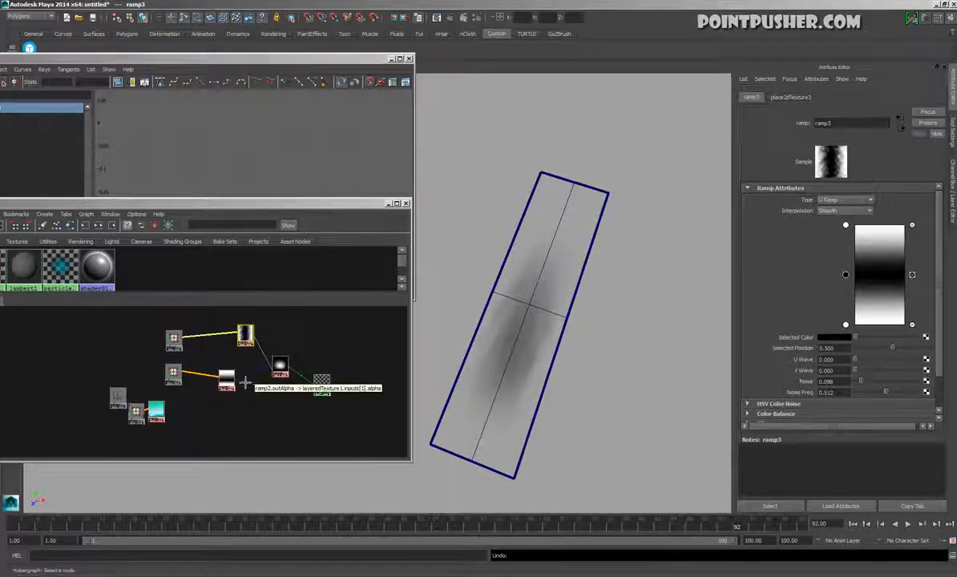
click(227, 378)
click(841, 318)
mouse_move(851, 319)
mouse_down()
mouse_move(854, 232)
mouse_move(859, 286)
mouse_up()
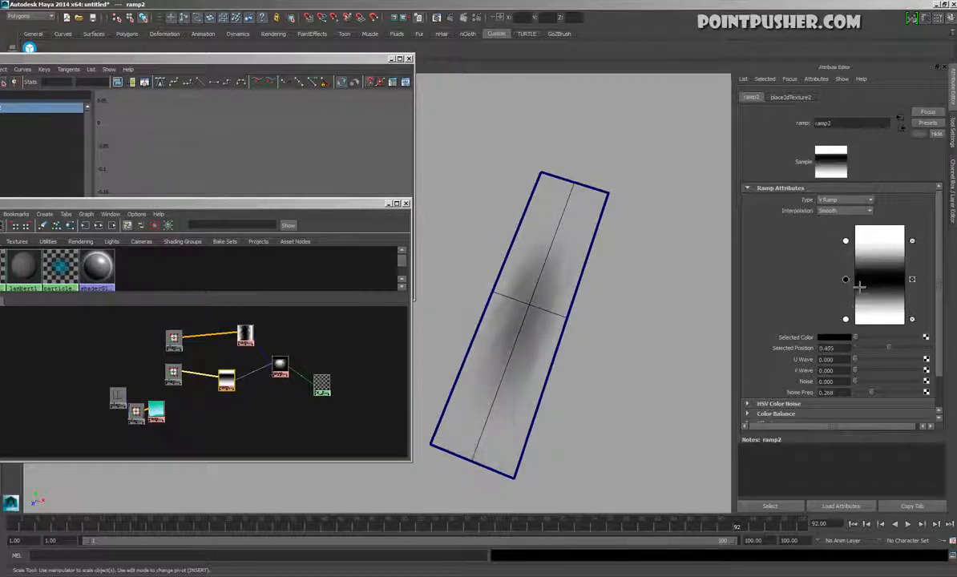
Delete both black layers from layeredTexture1, keeping only the white layer, and select the test plane
click(280, 371)
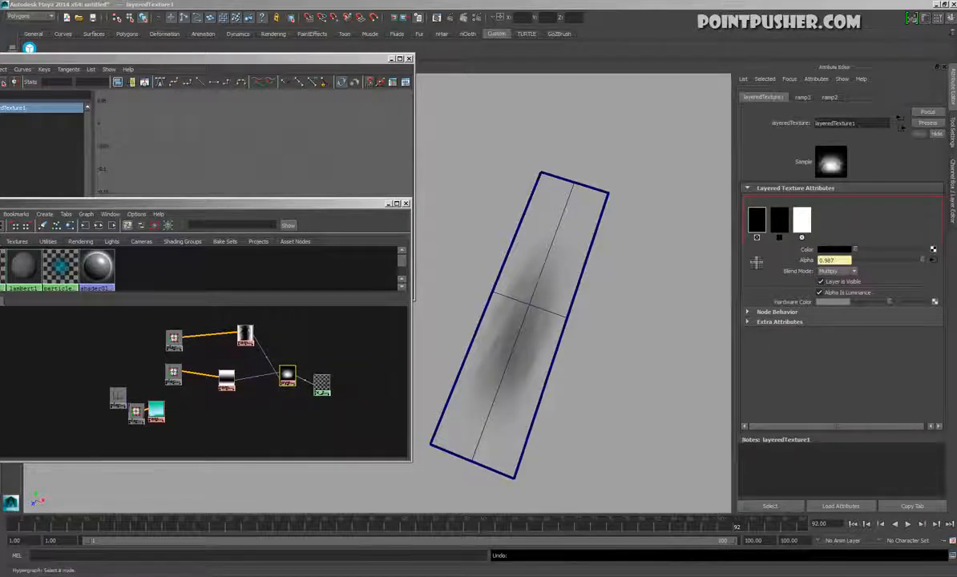
click(779, 238)
click(757, 238)
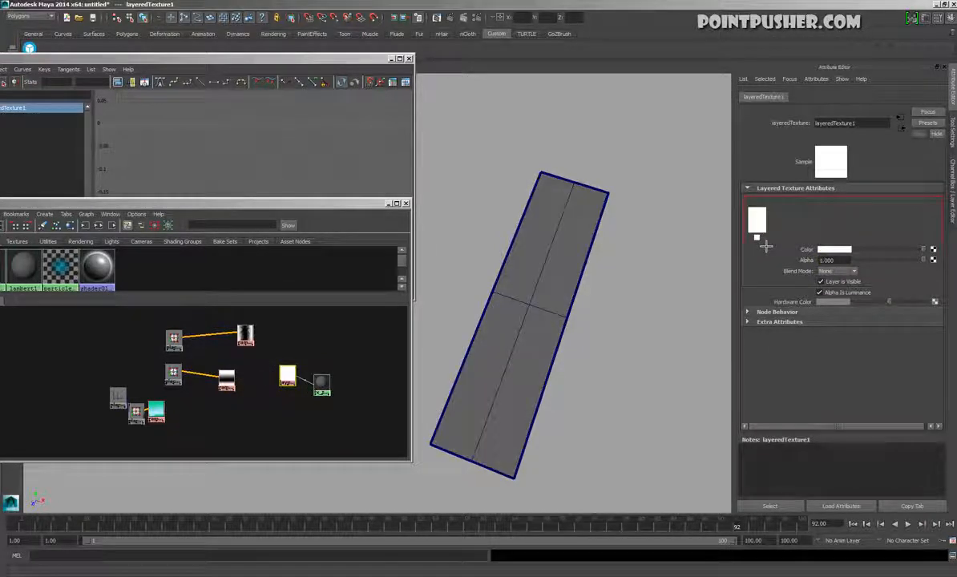
click(534, 228)
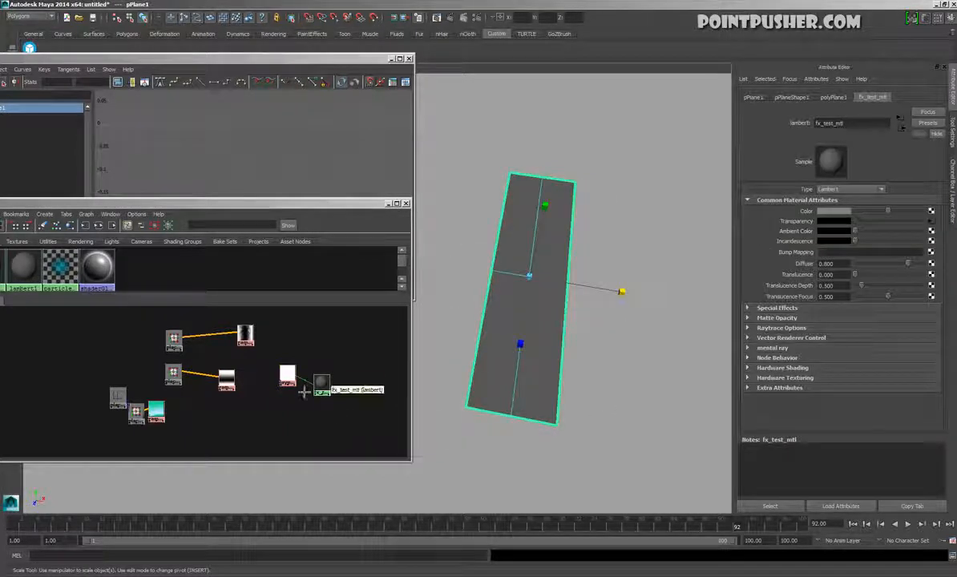
Set the Color of fx_test_mtl to bright red and view the tinted test plane from another angle
click(287, 375)
drag(322, 384, 347, 387)
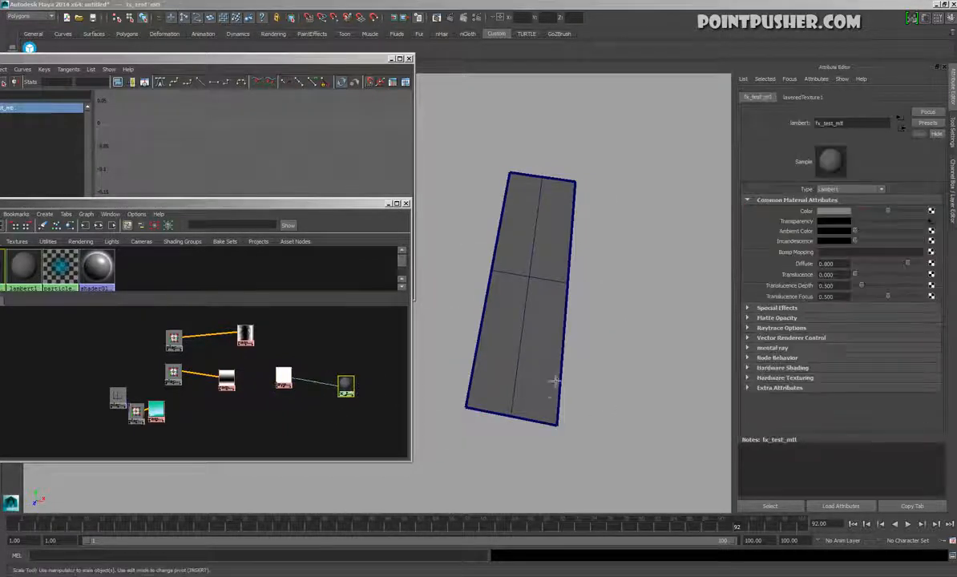
click(834, 211)
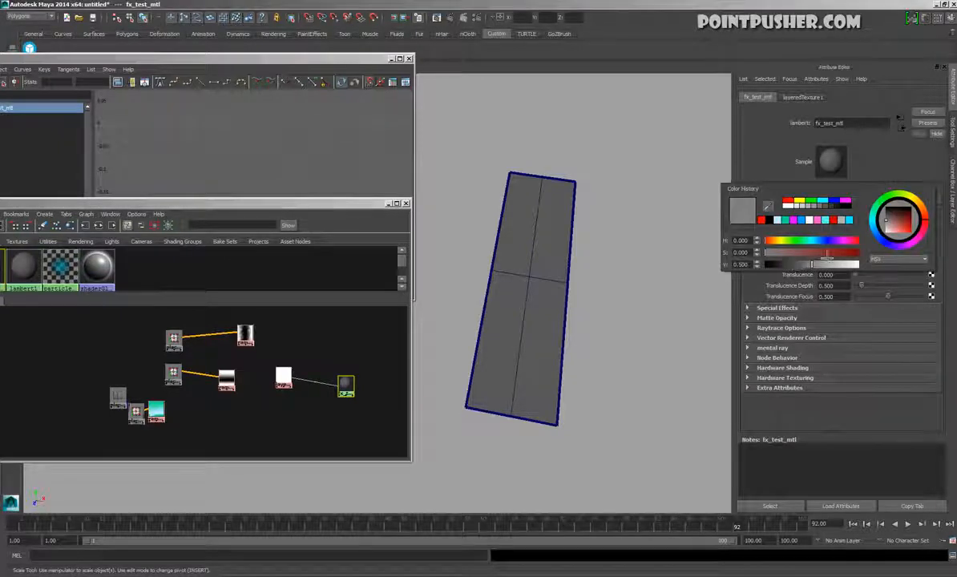
drag(898, 220, 919, 260)
drag(850, 265, 875, 273)
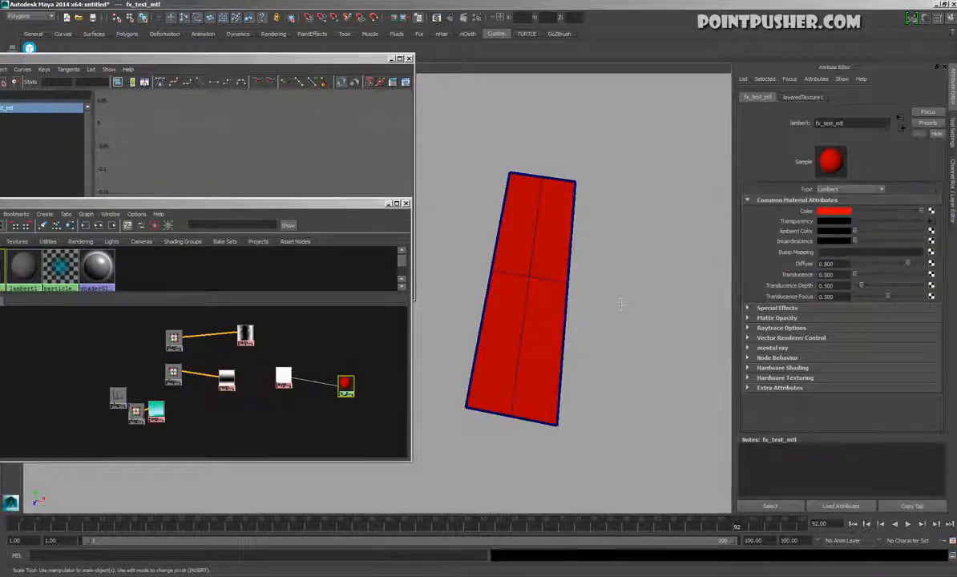
alt+drag(691, 277, 662, 155)
click(662, 155)
click(499, 245)
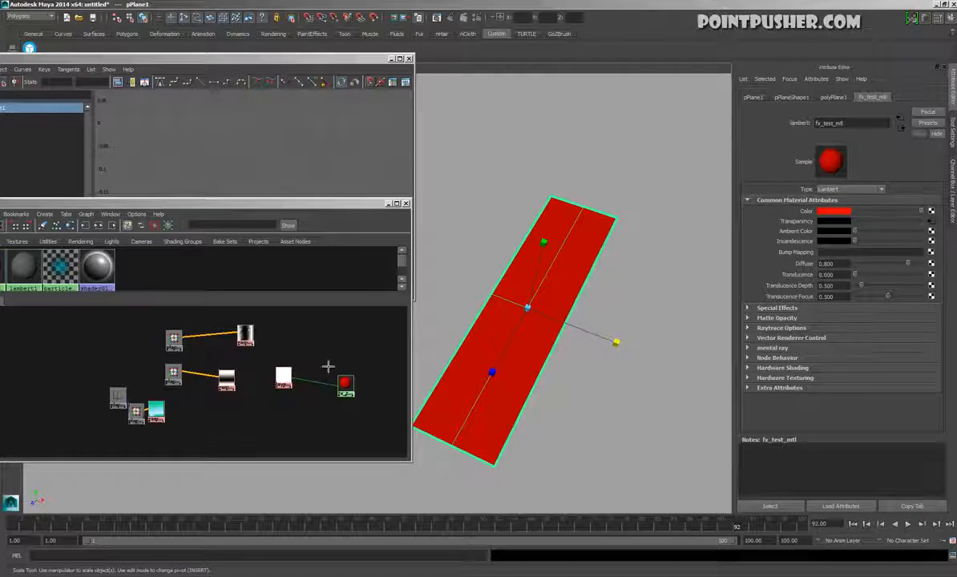
Try changing the color of the white layer in layeredTexture1 and return it to white
click(284, 377)
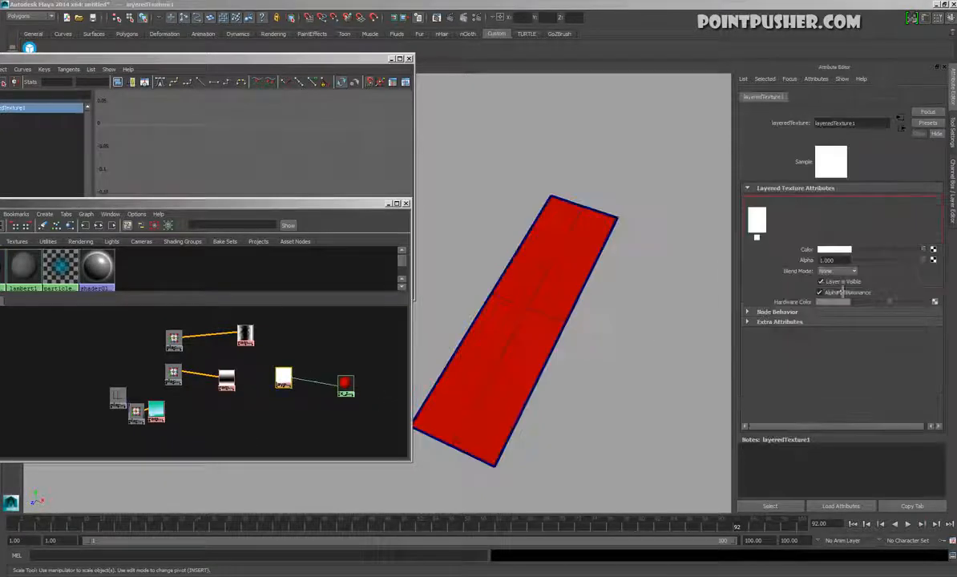
drag(925, 250, 951, 261)
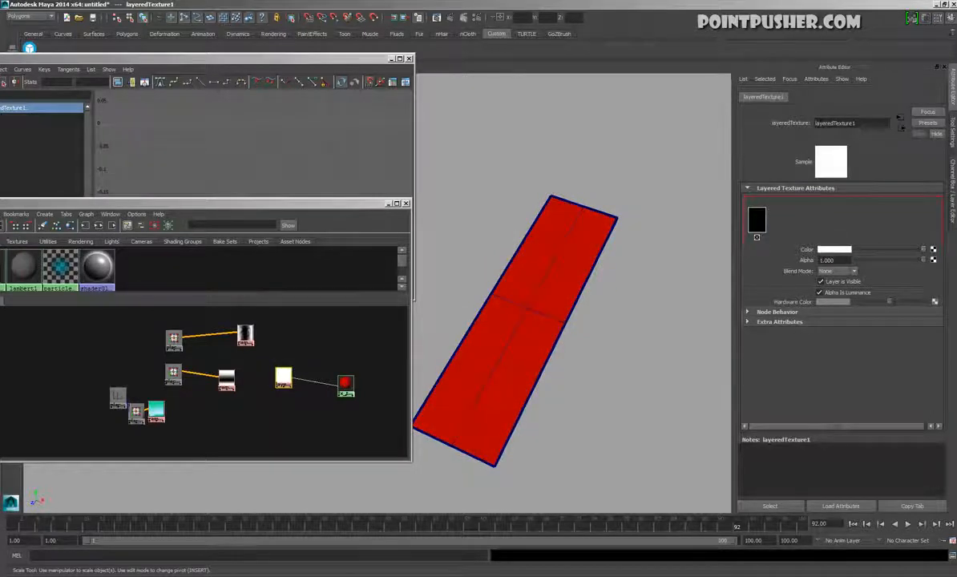
alt+drag(456, 288, 489, 292)
click(463, 259)
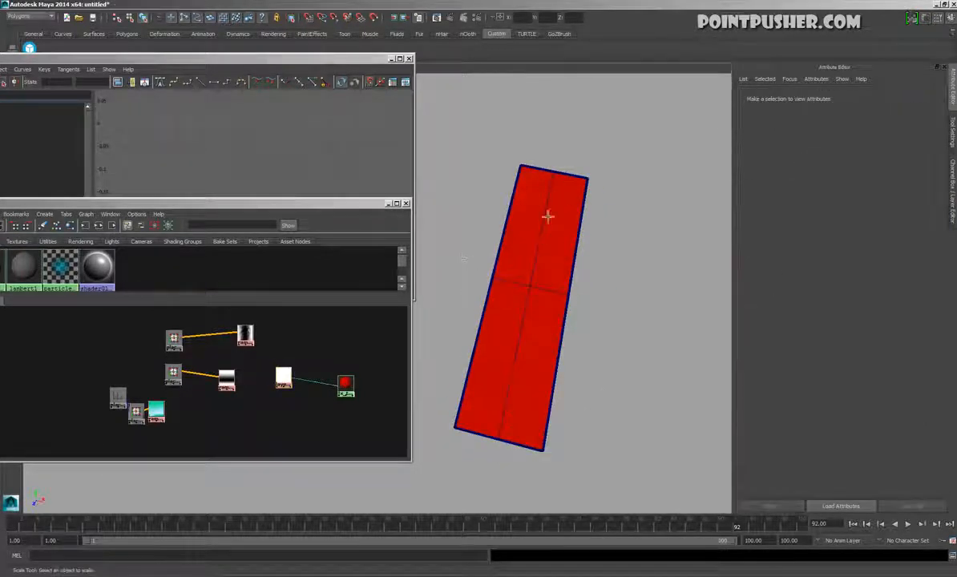
click(287, 383)
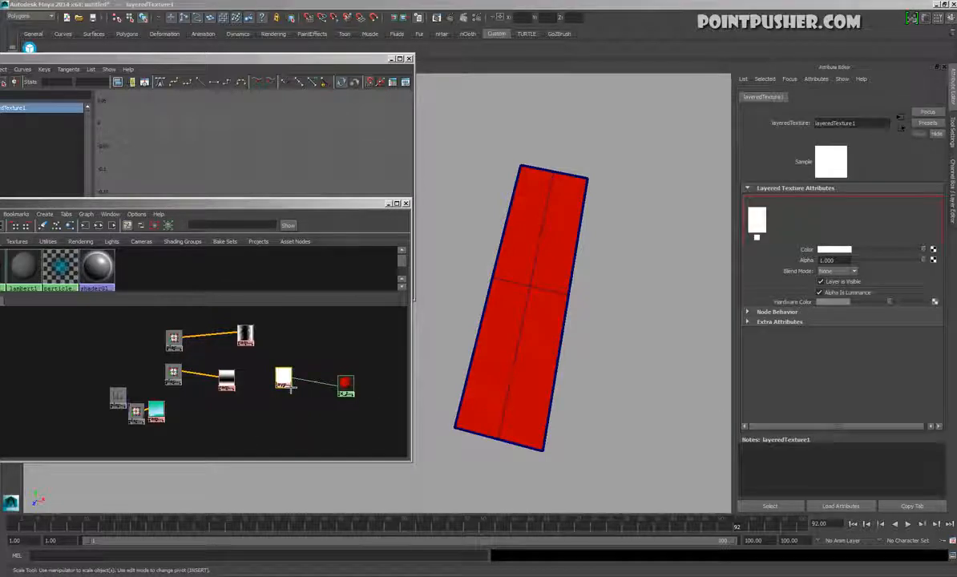
Add a layer in front of the white one in layeredTexture1, set to Multiply blending and colored black
click(753, 242)
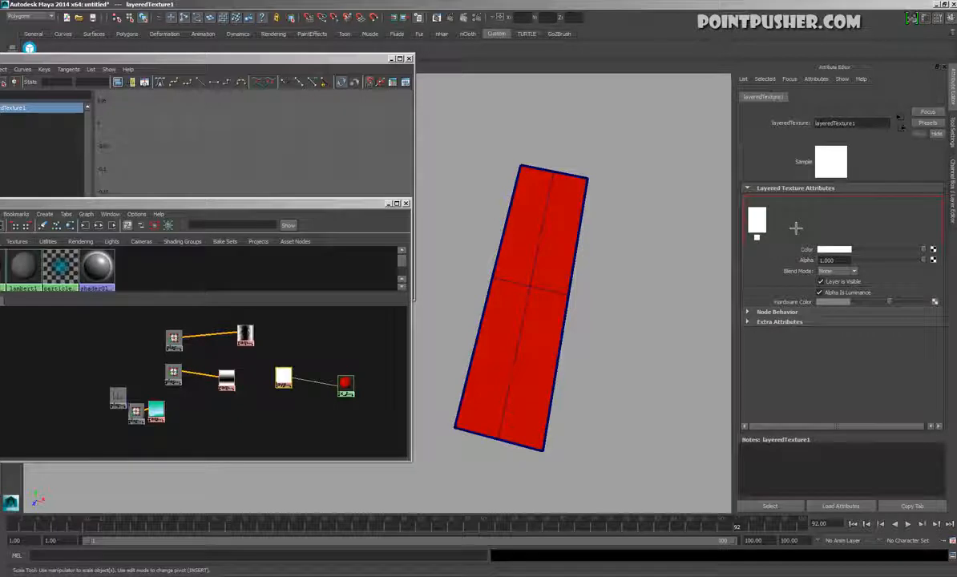
click(788, 230)
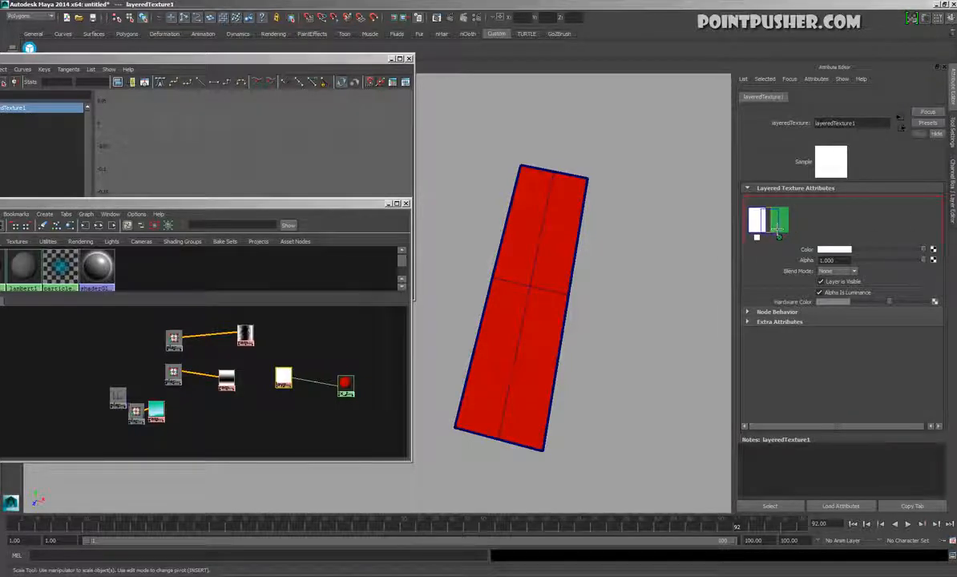
middle_drag(787, 228, 743, 217)
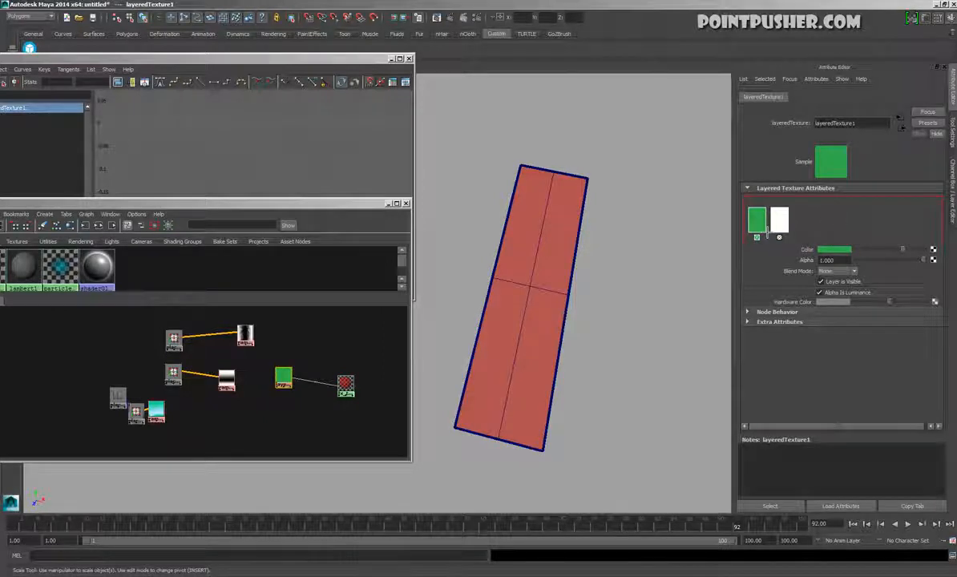
click(836, 271)
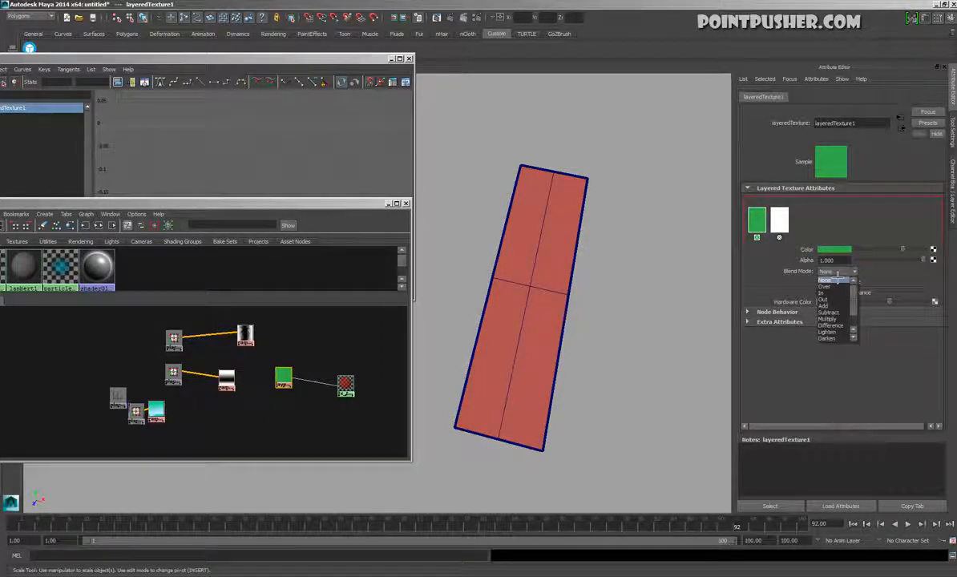
click(834, 320)
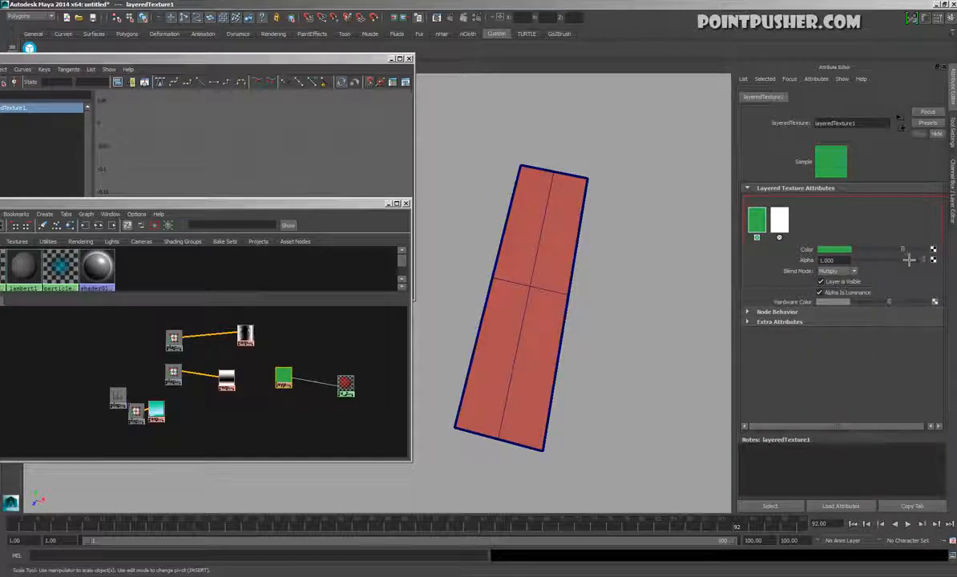
drag(904, 251, 855, 253)
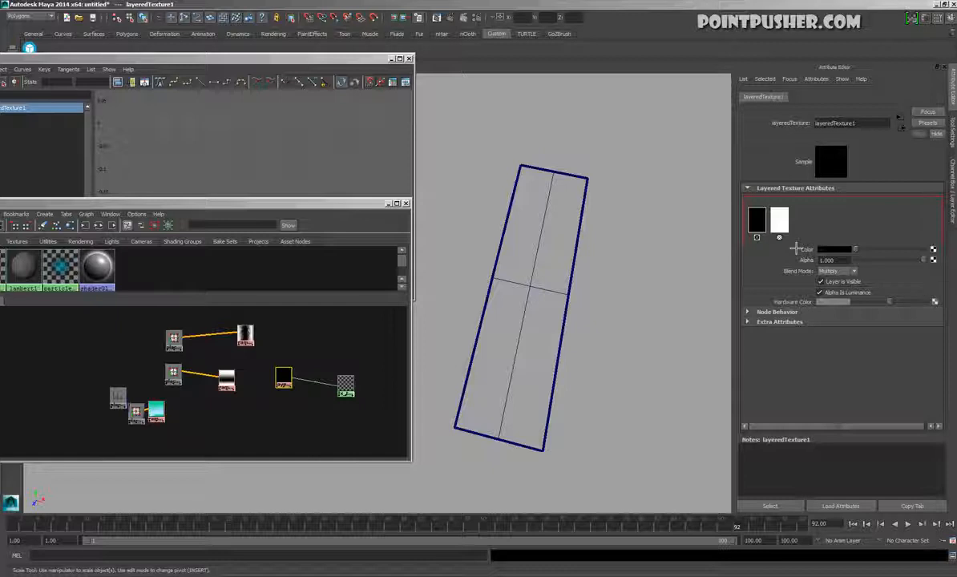
Connect ramp3's output alpha to the Alpha of the black layer in layeredTexture1
click(785, 227)
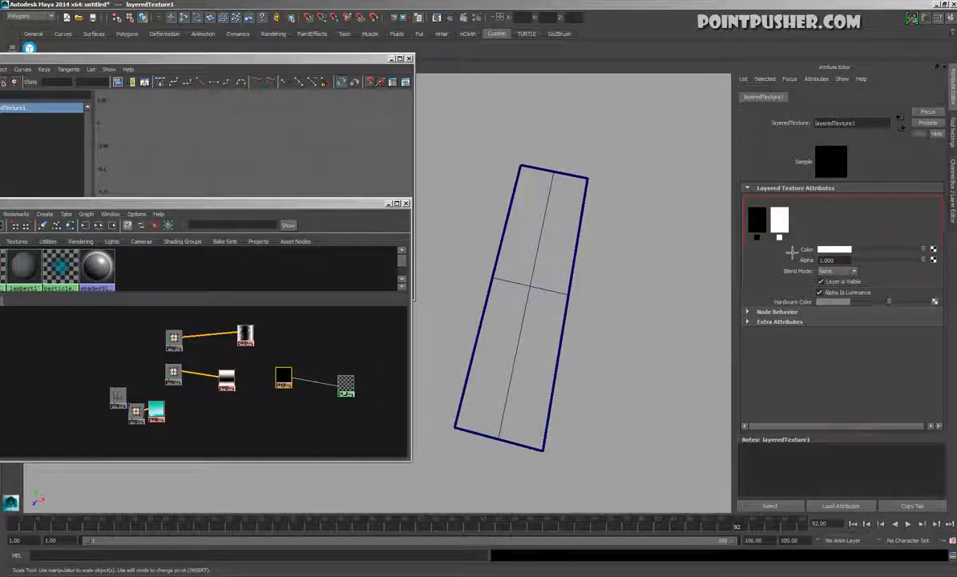
click(762, 220)
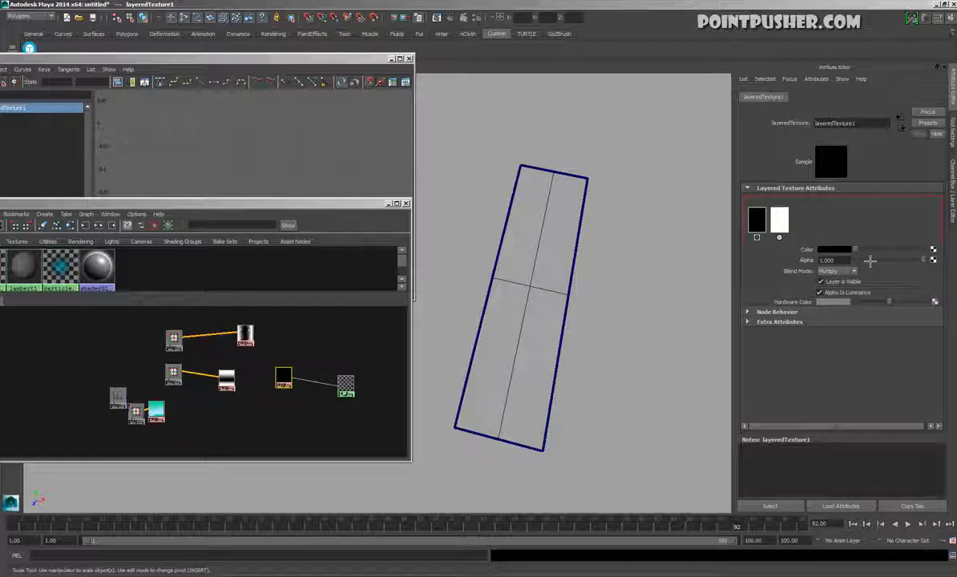
middle_drag(247, 334, 816, 273)
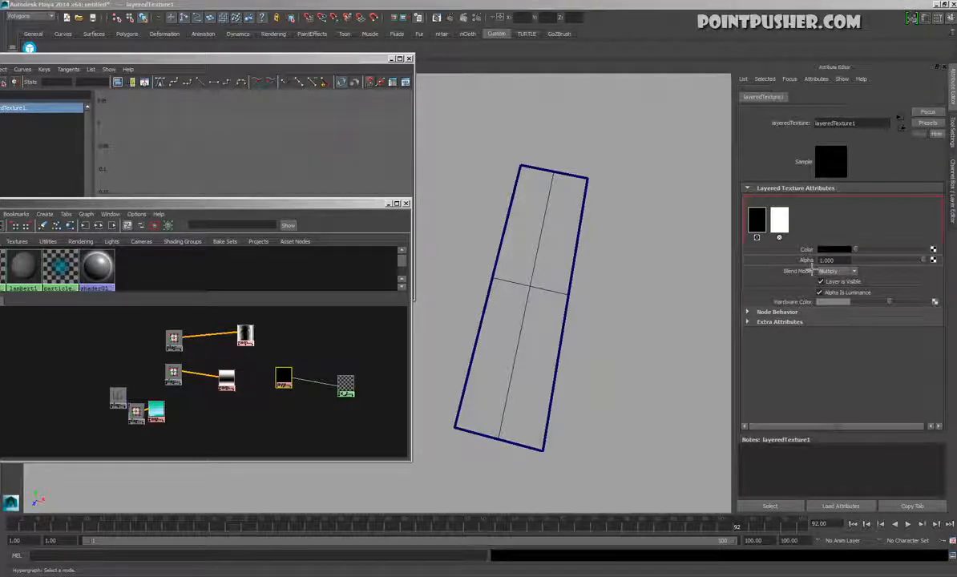
middle_drag(812, 270, 812, 270)
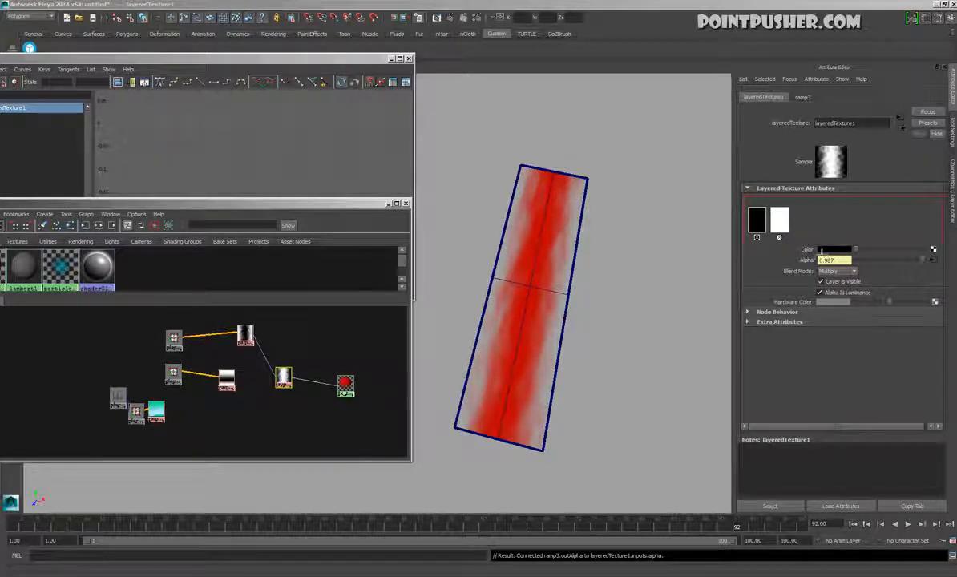
Add a third layer at the front of layeredTexture1's stack and make its color black
click(808, 233)
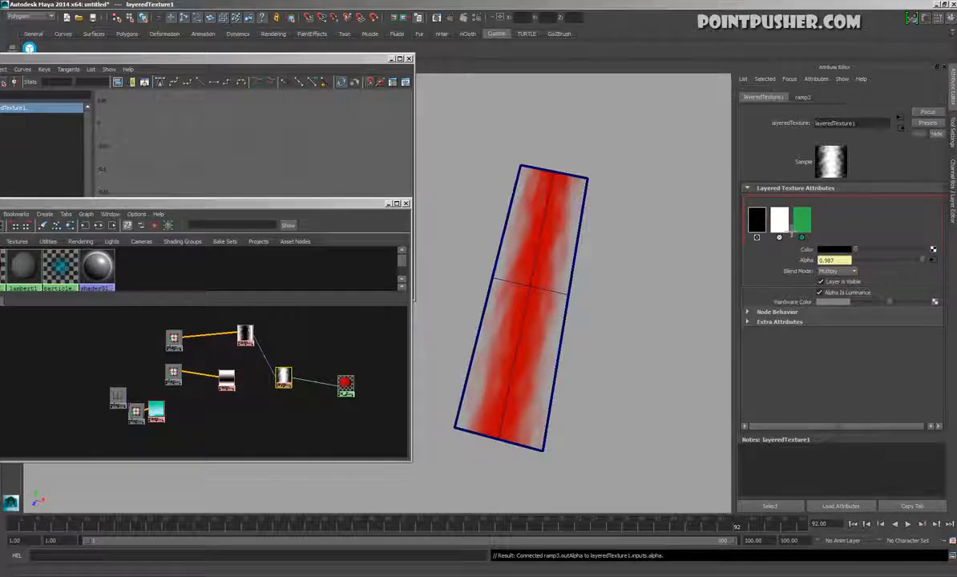
mouse_move(785, 231)
middle_down()
mouse_move(810, 229)
mouse_move(788, 227)
middle_up()
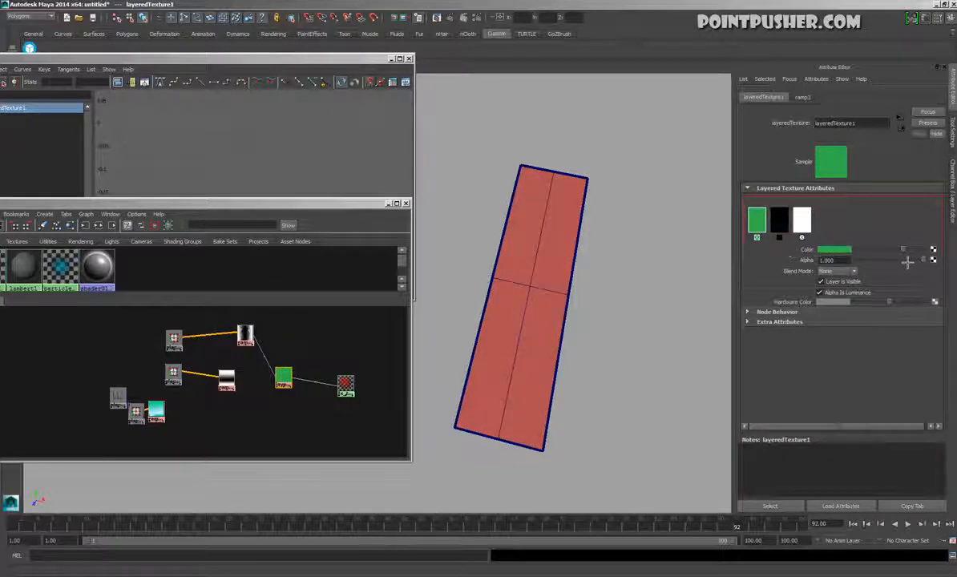
drag(905, 251, 841, 250)
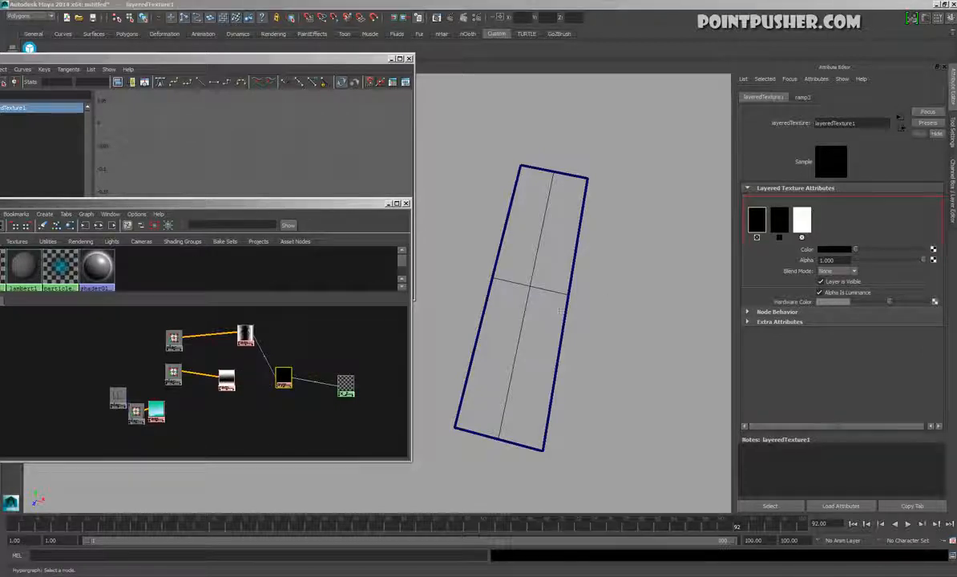
Connect ramp2's output alpha to the front black layer's Alpha and set that layer's Blend Mode to Multiply
middle_drag(815, 265, 814, 267)
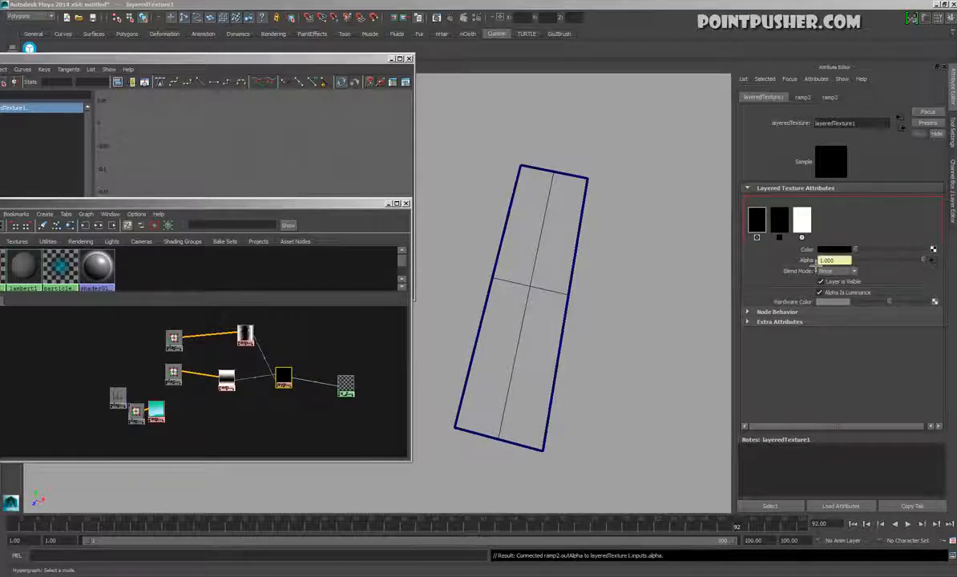
click(836, 271)
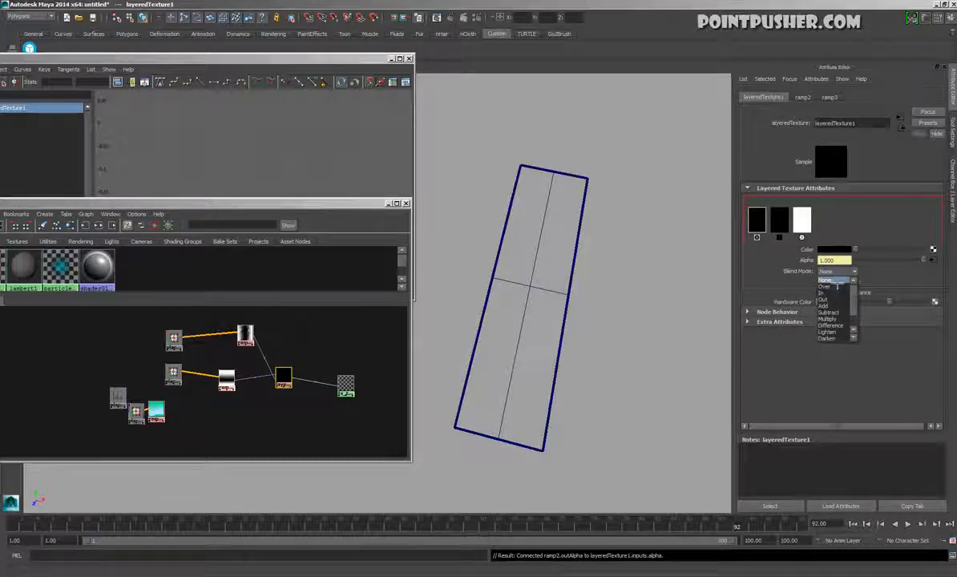
click(830, 319)
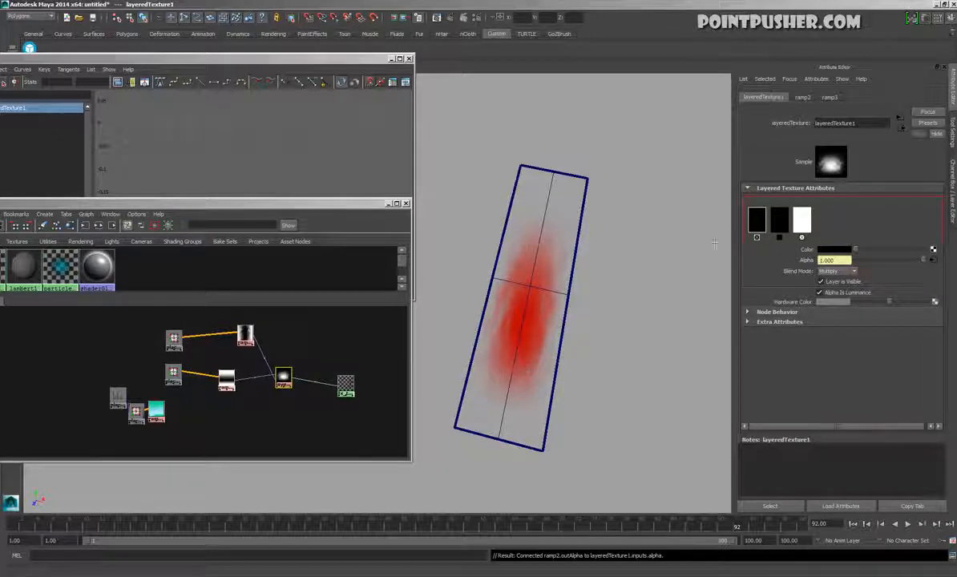
Rearrange the layeredTexture1 and fx_test_mtl nodes in the graph to examine the transparency connection between them
click(808, 218)
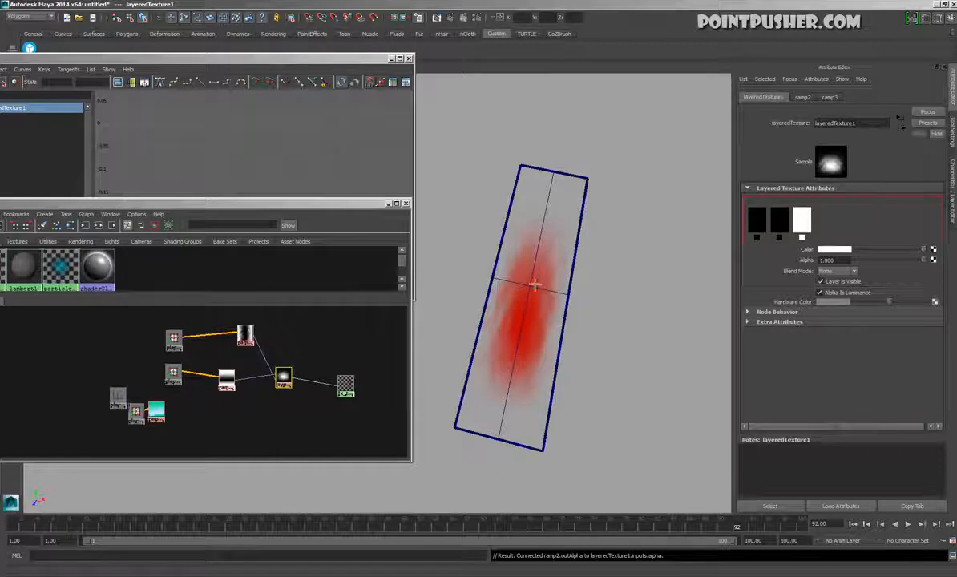
click(372, 336)
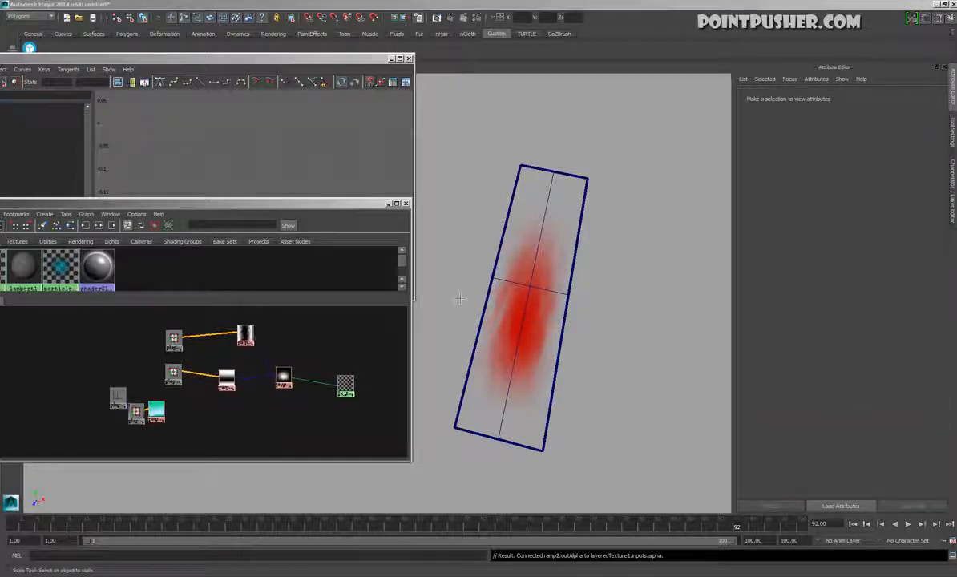
click(501, 265)
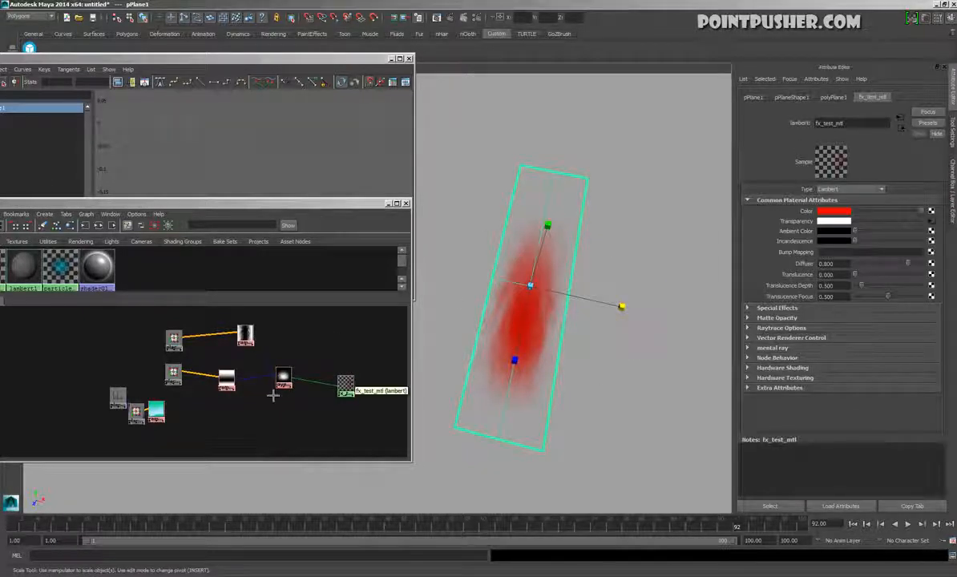
drag(284, 376, 291, 388)
drag(345, 377, 340, 338)
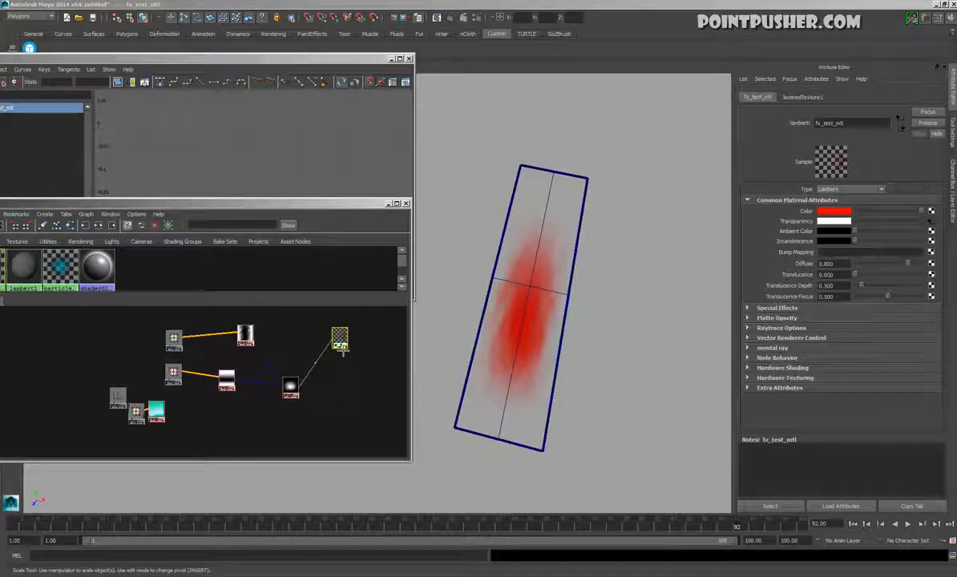
click(325, 375)
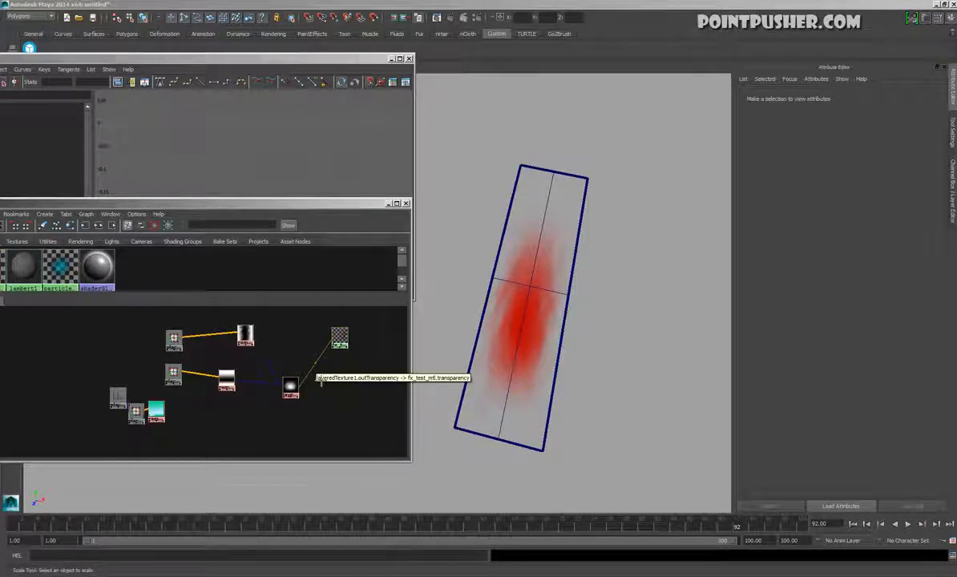
Change the Color of fx_test_mtl to a saturated blue-violet
click(340, 338)
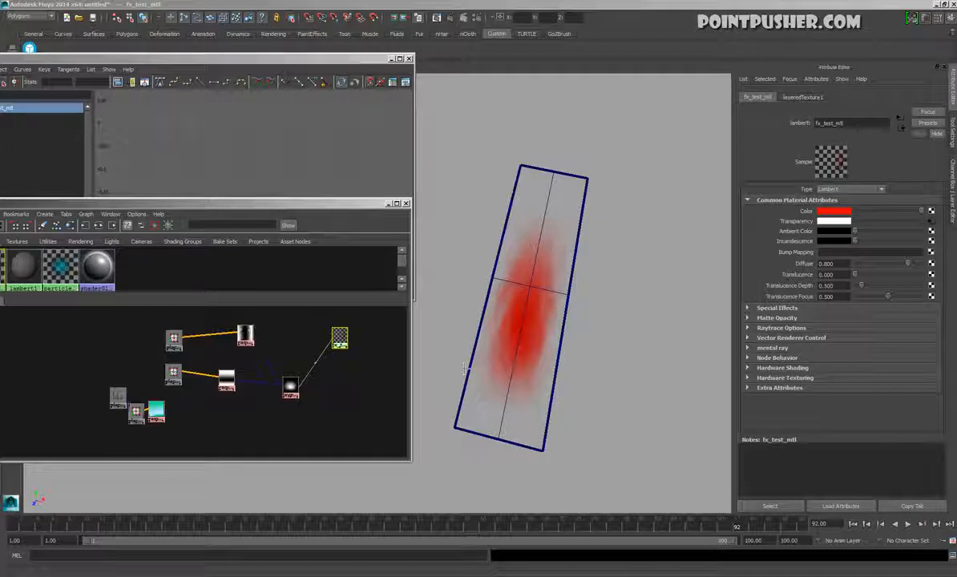
click(833, 211)
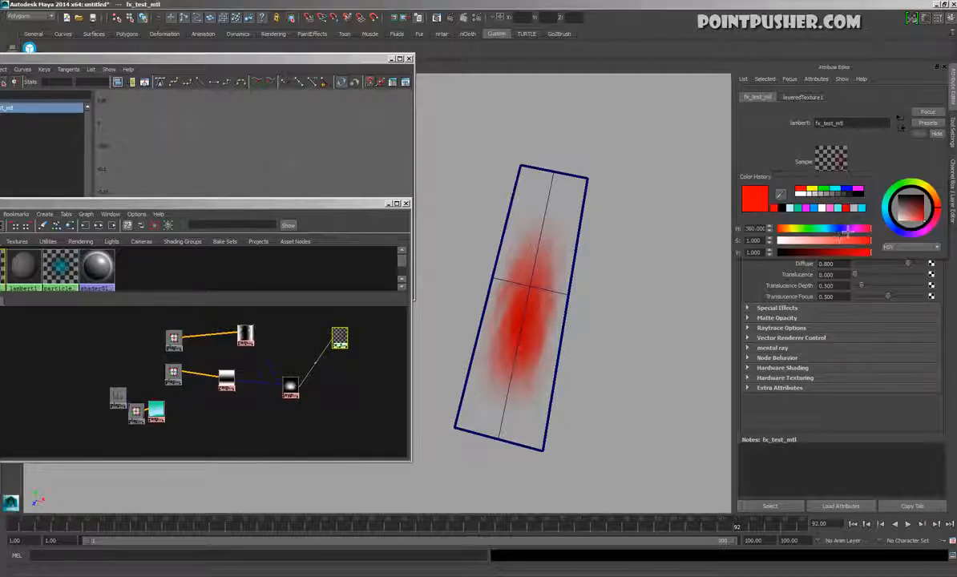
click(827, 229)
mouse_move(840, 240)
mouse_down()
mouse_move(865, 241)
mouse_move(826, 230)
mouse_move(847, 231)
mouse_up()
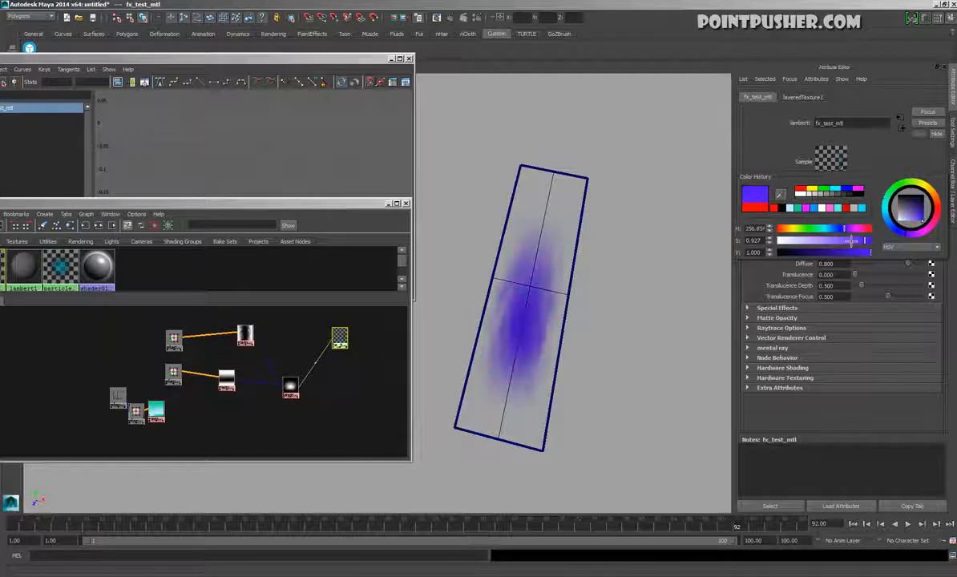
Connect ramp1's output color to the Color of fx_test_mtl and check the colored fade on the plane
middle_drag(154, 412, 806, 212)
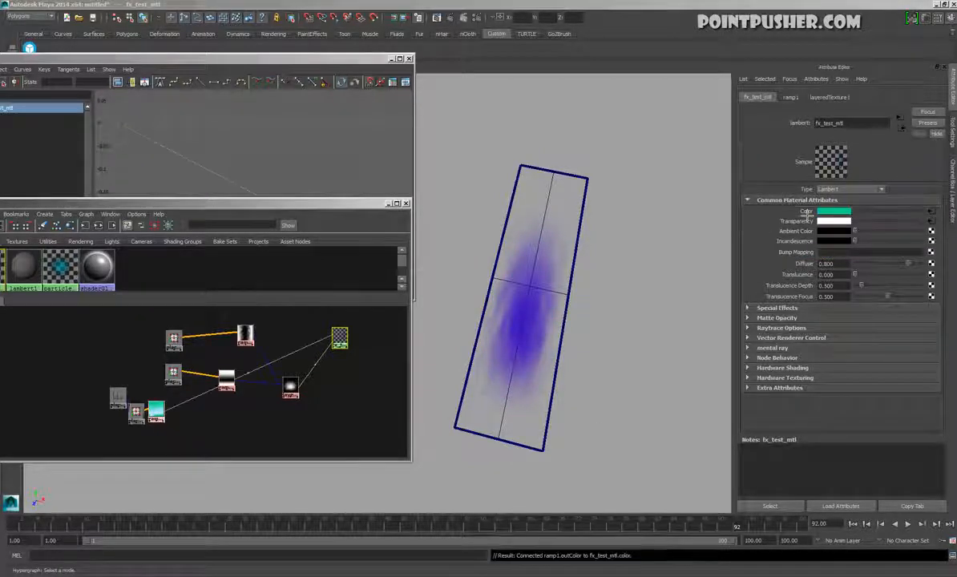
drag(344, 341, 359, 372)
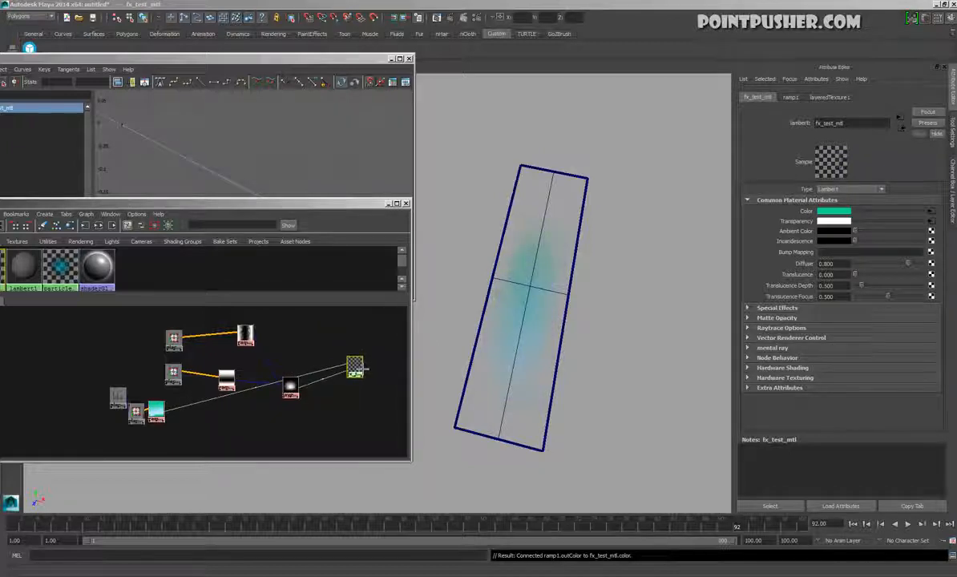
alt+drag(607, 382, 605, 386)
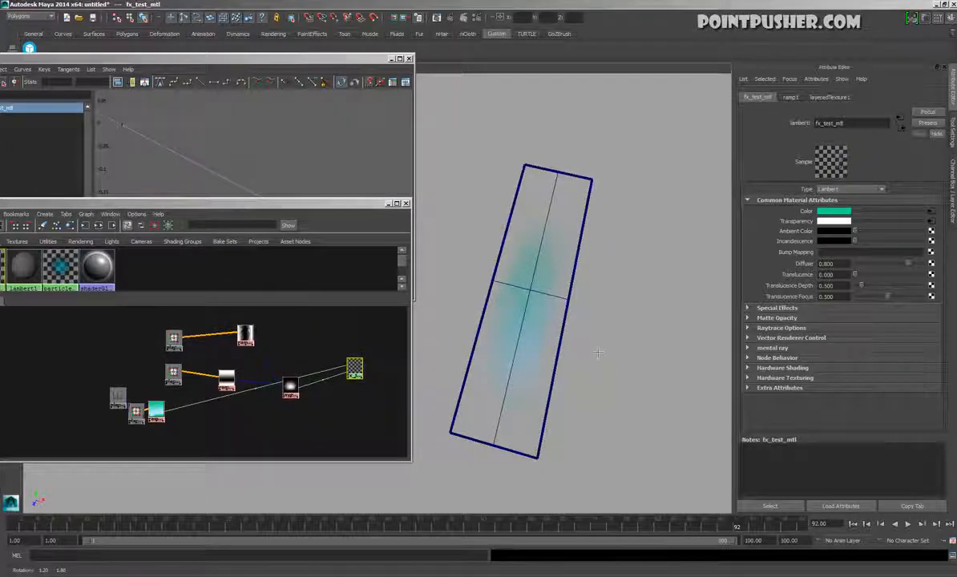
Switch the viewport to a dark gray background and play back the animation to check the glow on the plane
mouse_move(562, 318)
alt+mouse_down()
mouse_move(566, 248)
mouse_move(563, 311)
alt+mouse_up()
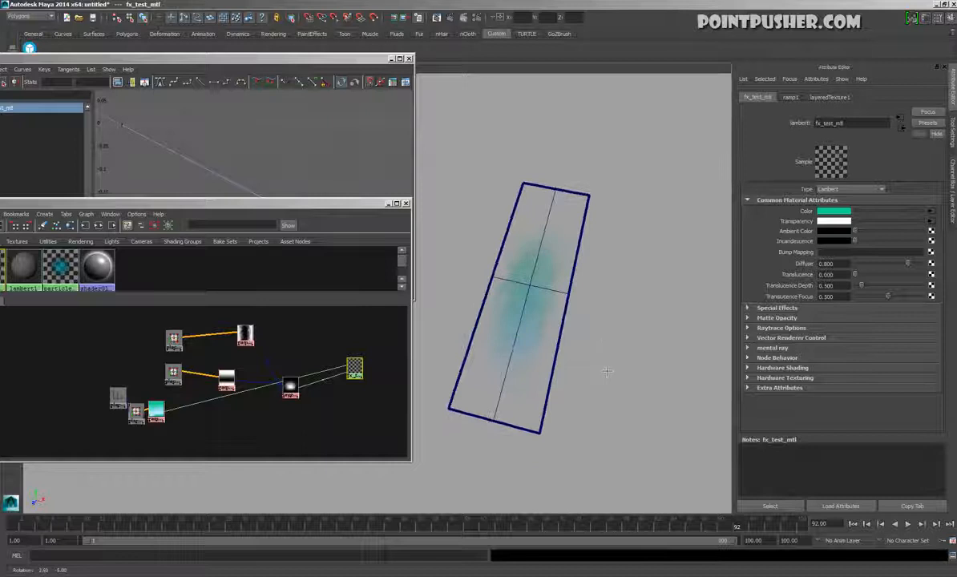
click(909, 525)
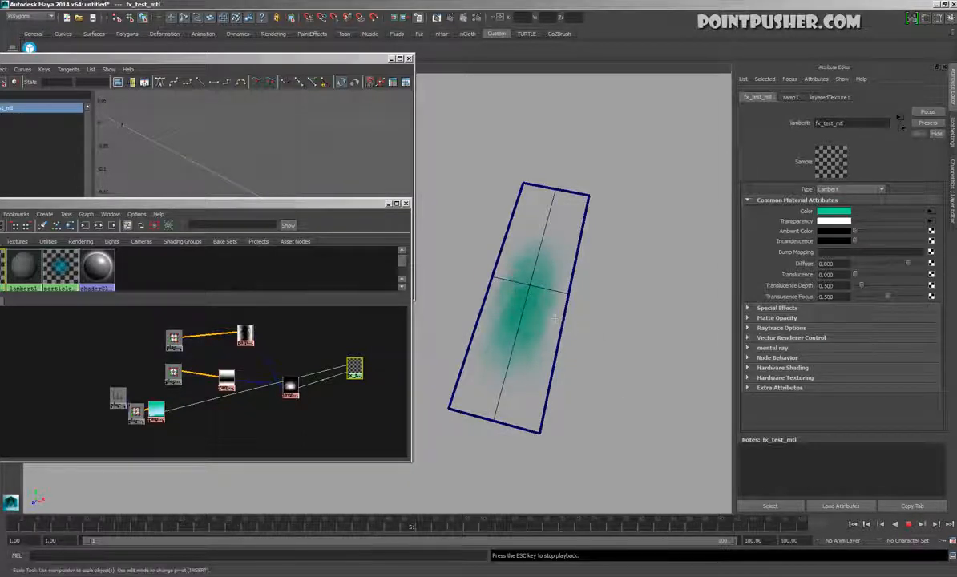
click(599, 348)
key(alt+b)
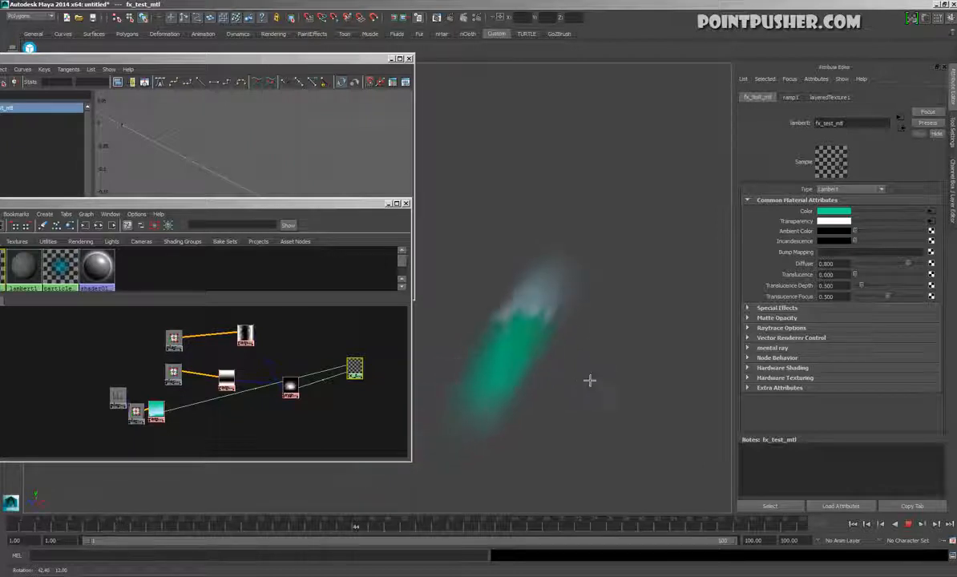
click(909, 525)
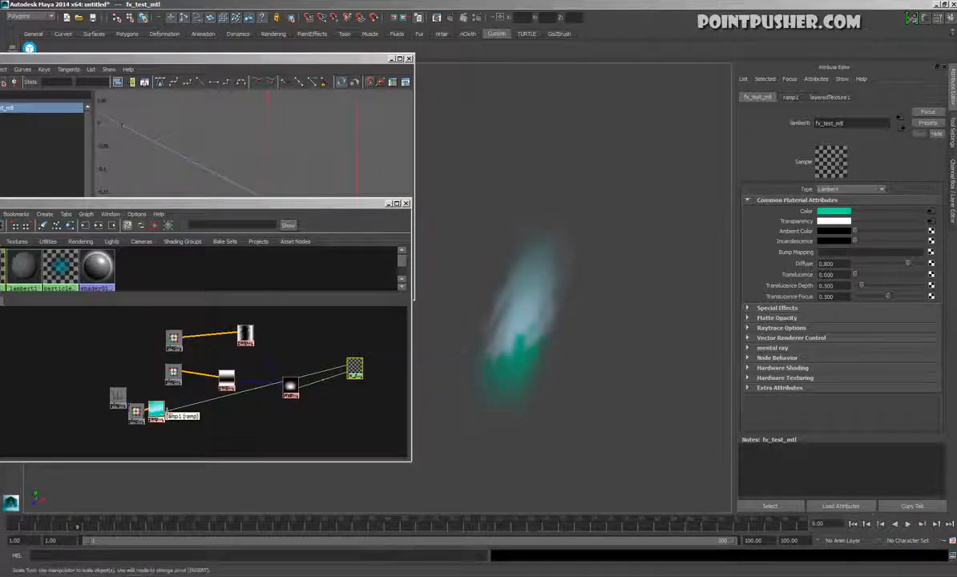
Spread out the ramp1, layeredTexture1, fx_test_mtl and place2dTexture1 nodes in the graph so their connections are easier to follow
drag(118, 397, 130, 415)
drag(287, 392, 321, 346)
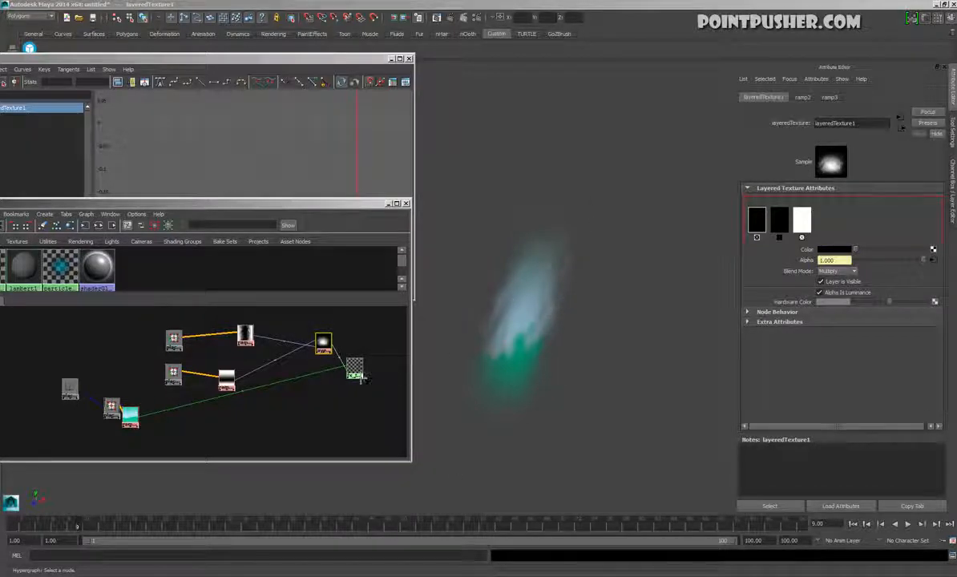
drag(355, 368, 358, 413)
drag(113, 410, 101, 380)
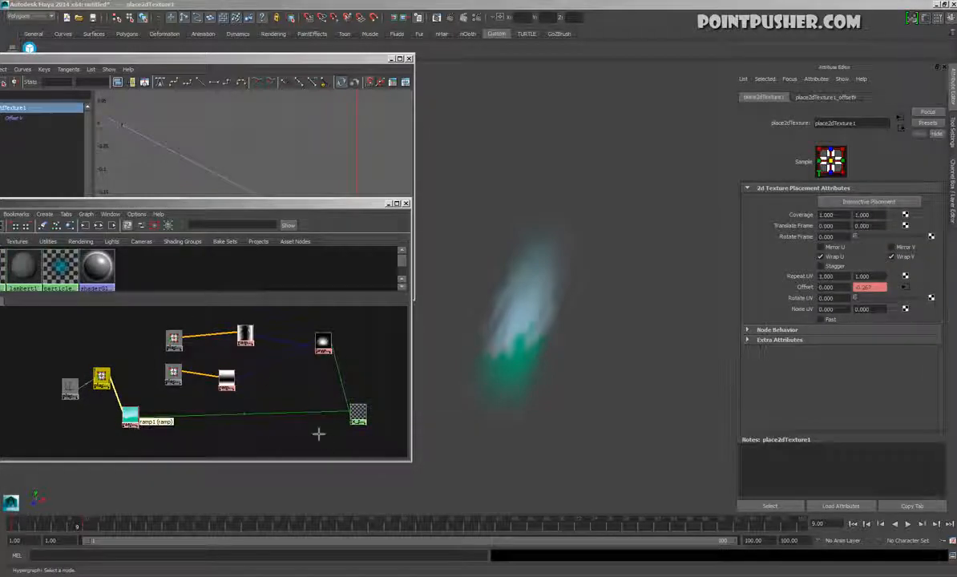
click(173, 373)
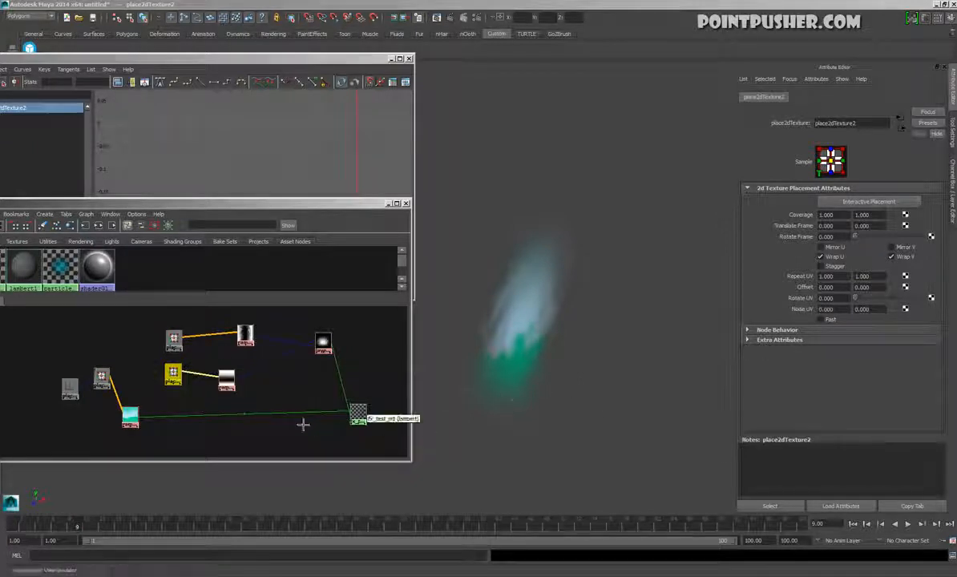
drag(108, 333, 51, 430)
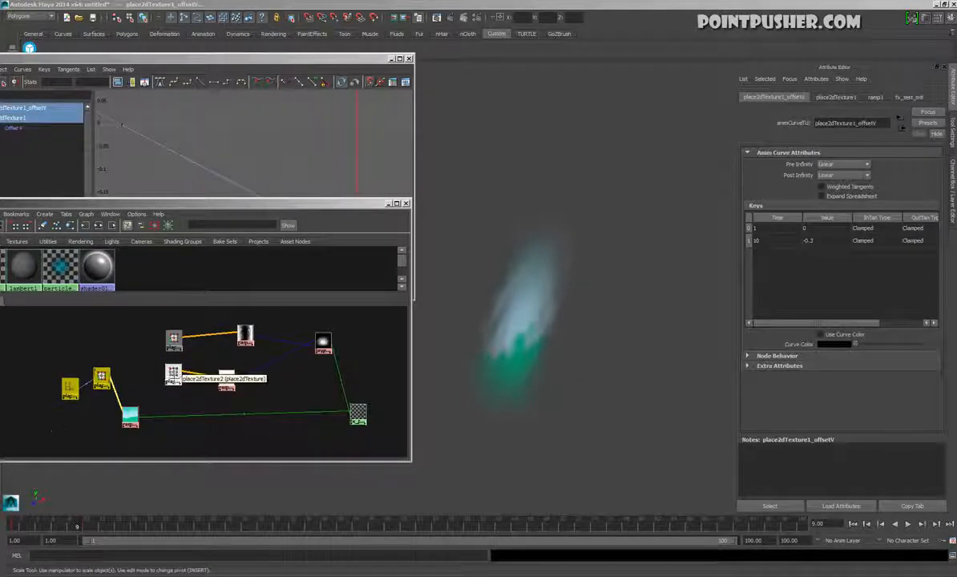
key(Delete)
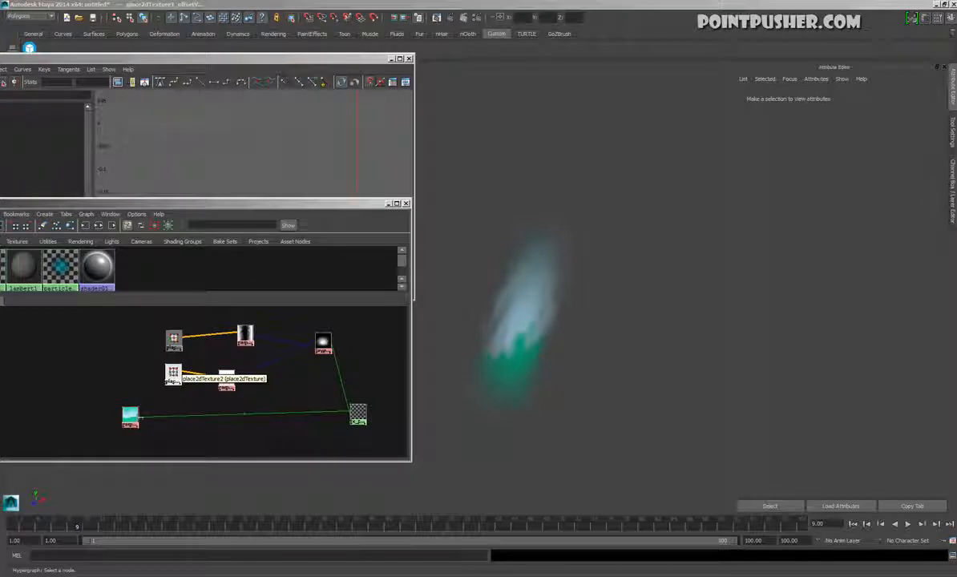
key(ctrl+z)
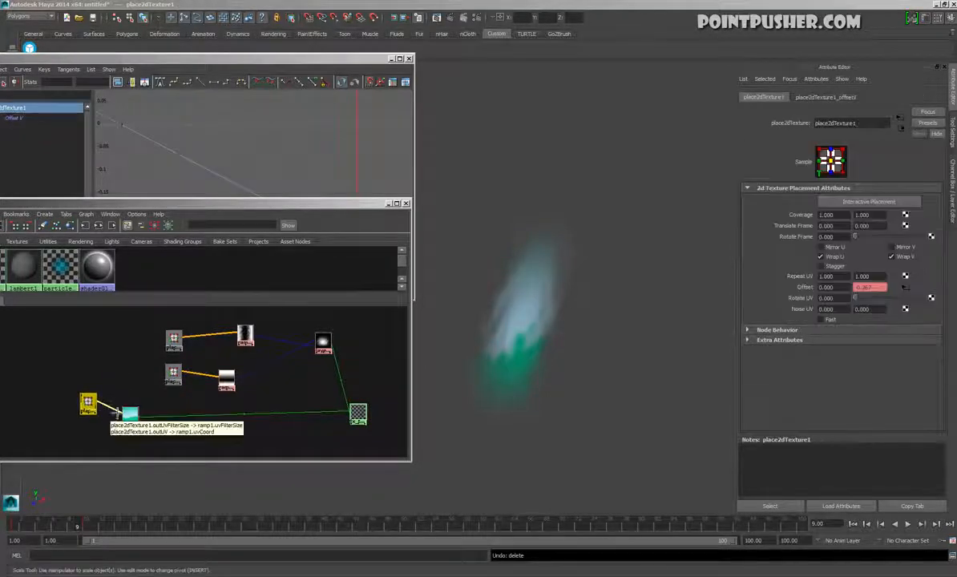
Delete place2dTexture1's Offset V animation curve and play the timeline to check that the color ramp stays still
click(184, 190)
key(Delete)
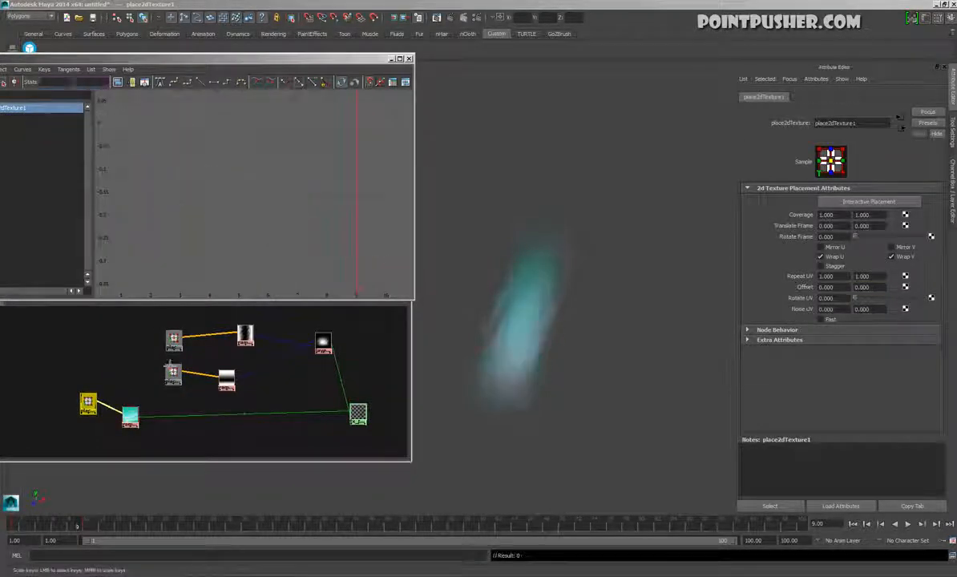
click(93, 409)
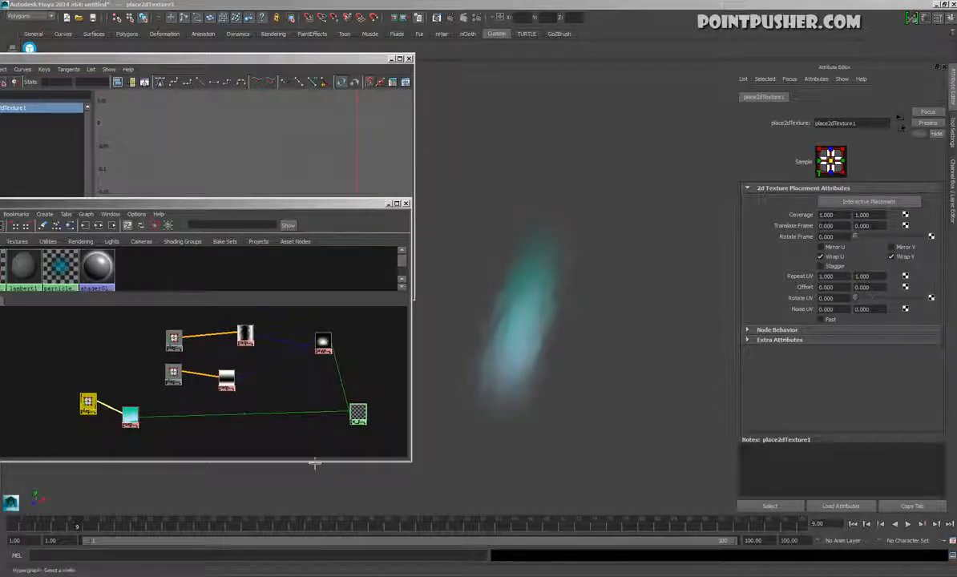
mouse_move(87, 528)
mouse_down()
mouse_move(48, 534)
mouse_move(463, 551)
mouse_up()
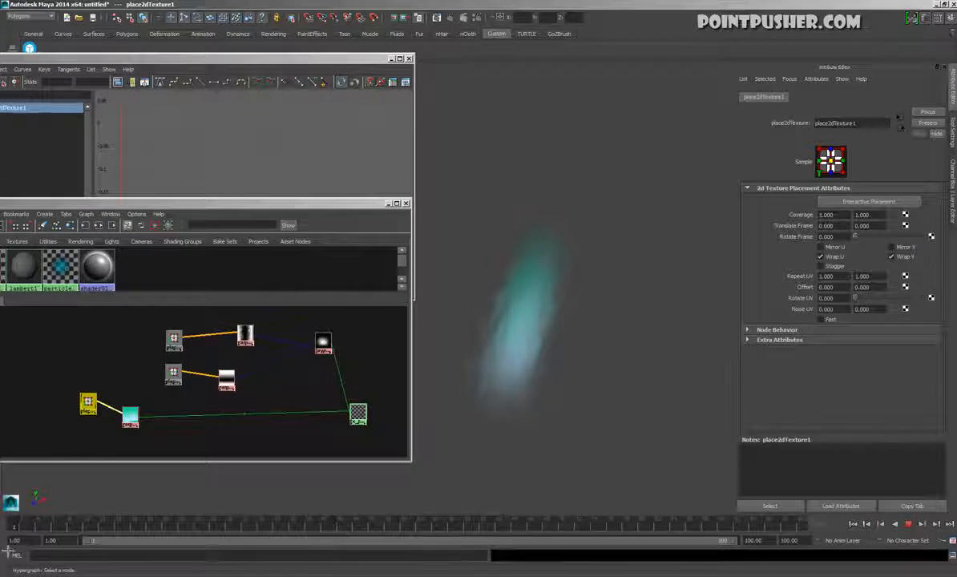
Try shifting place2dTexture3's U Offset to 0.390 to see the transparency ramp slide across the plane, and undo the shift
click(173, 339)
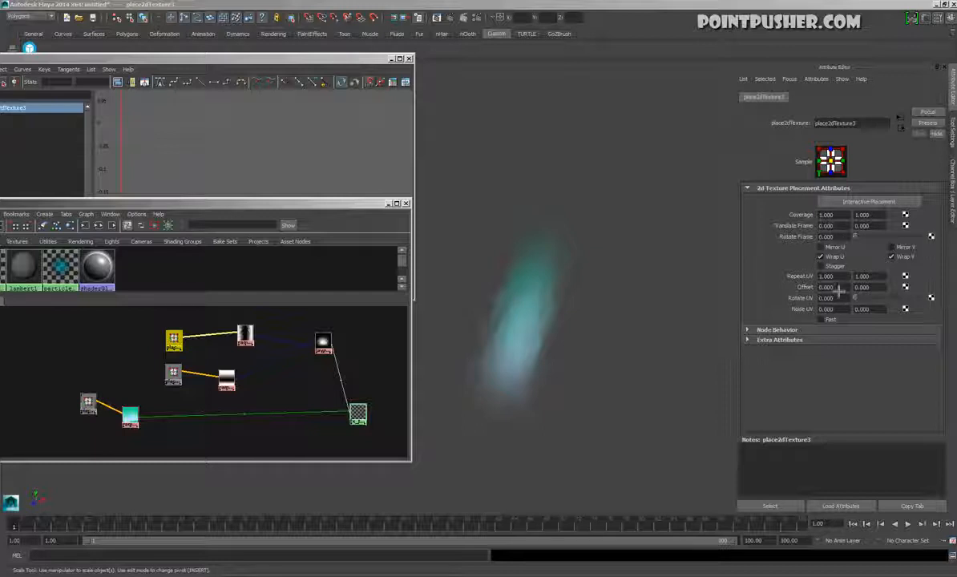
ctrl+drag(838, 290, 845, 296)
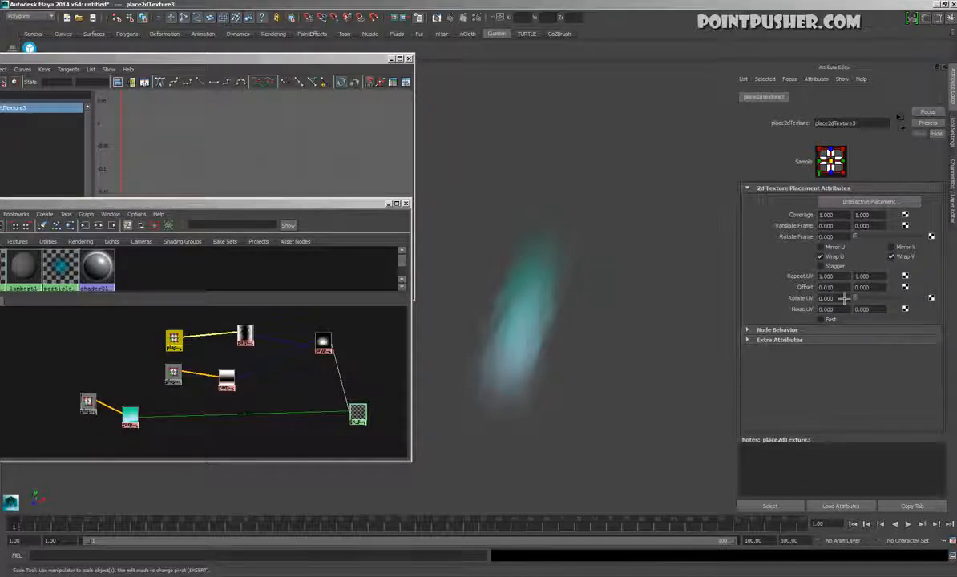
alt+drag(638, 322, 585, 306)
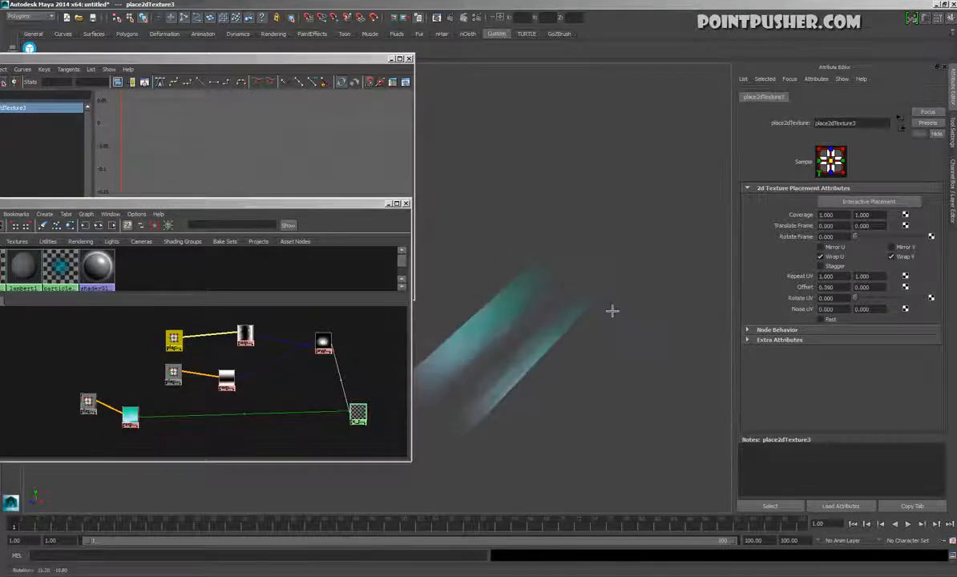
key(ctrl+z)
alt+drag(662, 322, 665, 337)
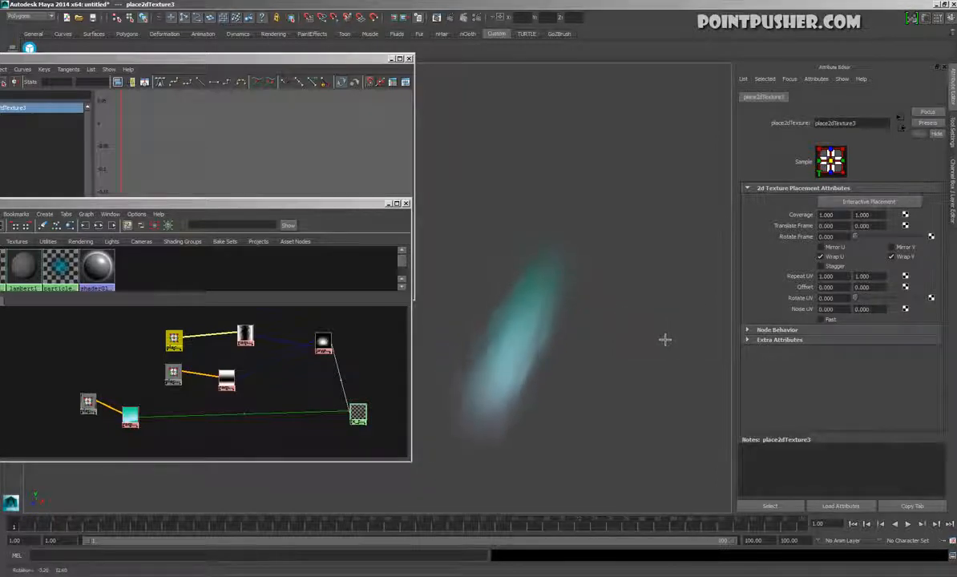
mouse_move(870, 296)
ctrl+mouse_down()
mouse_move(891, 299)
mouse_move(757, 302)
mouse_move(873, 298)
mouse_move(857, 298)
ctrl+mouse_up()
Remove ramp1's bottom green entry, move the light blue entry to position 0.000 and lighten it to near white
click(130, 415)
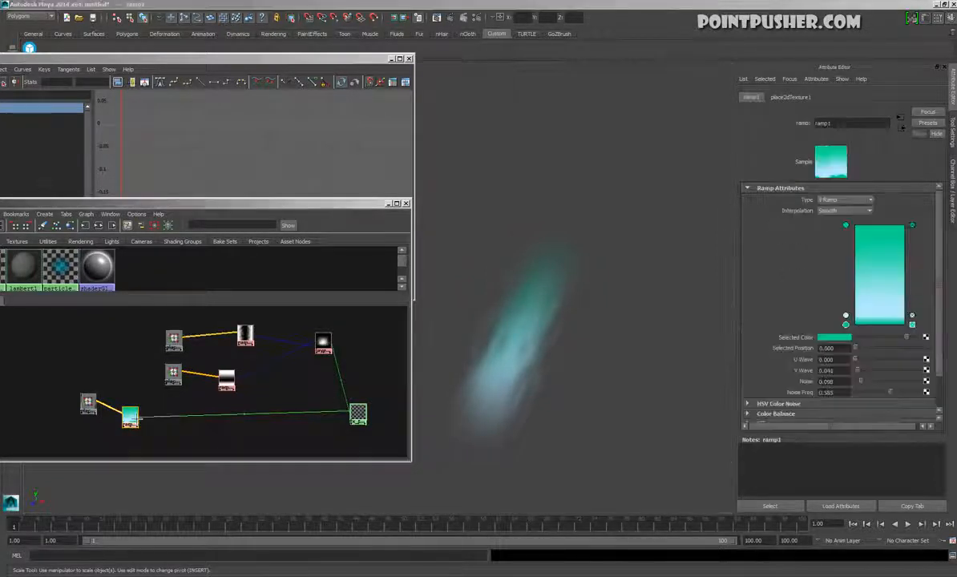
click(913, 324)
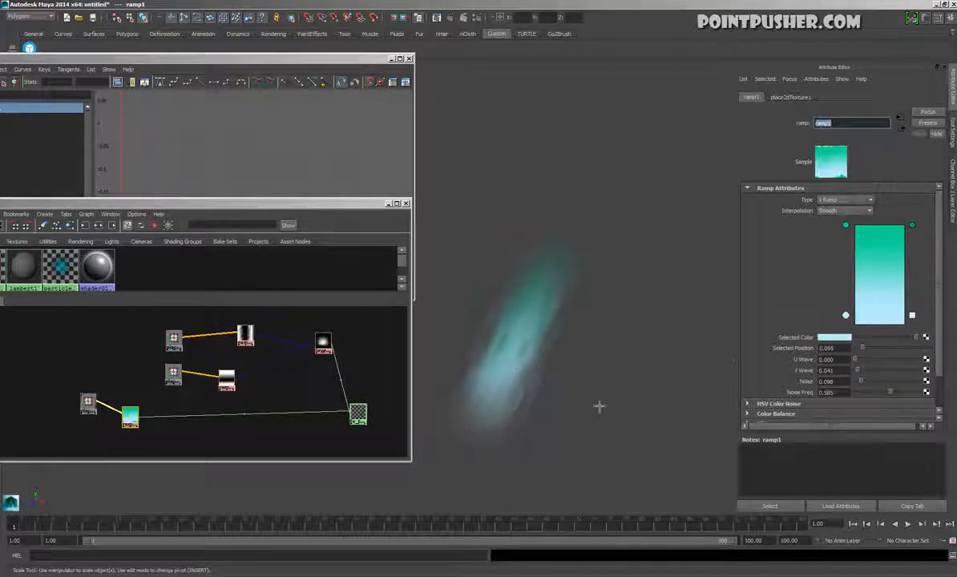
drag(852, 327, 855, 340)
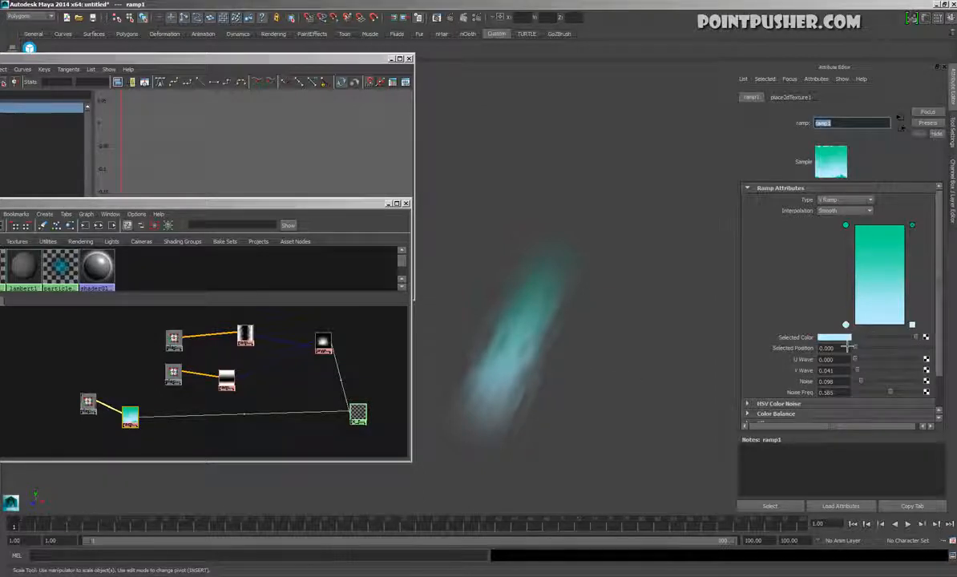
click(845, 340)
drag(804, 363, 800, 372)
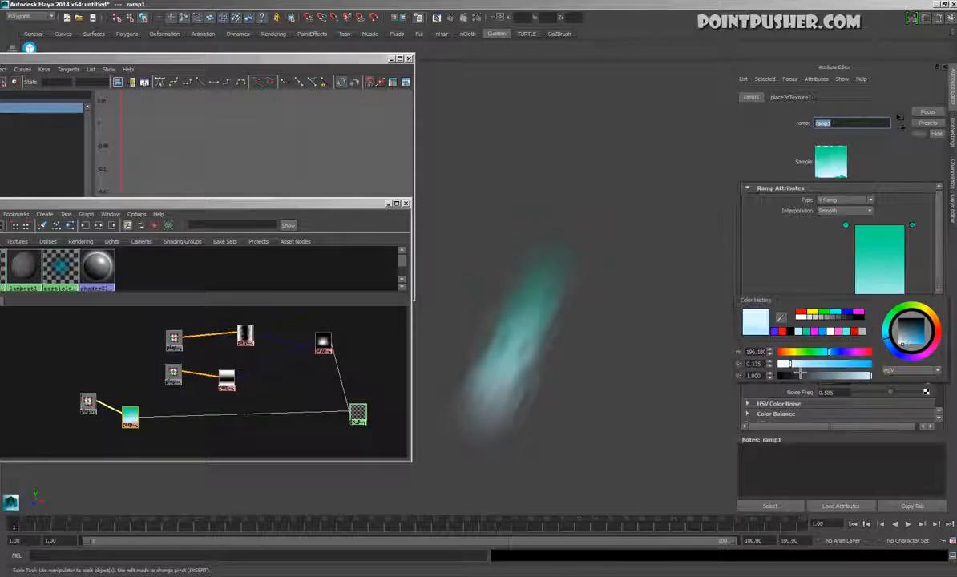
Add an entry to ramp1 at position 0.300 and color it a saturated cyan-blue
click(874, 295)
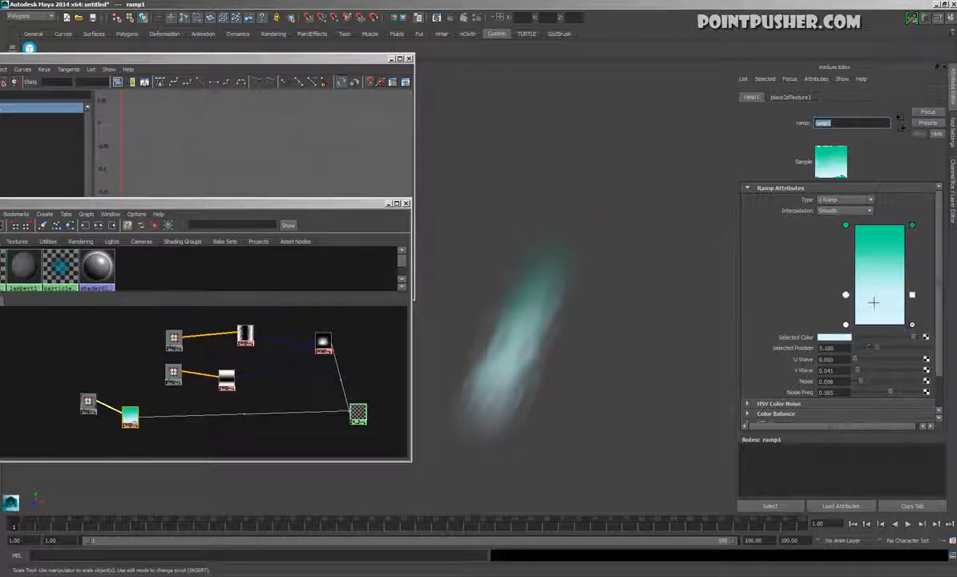
click(834, 337)
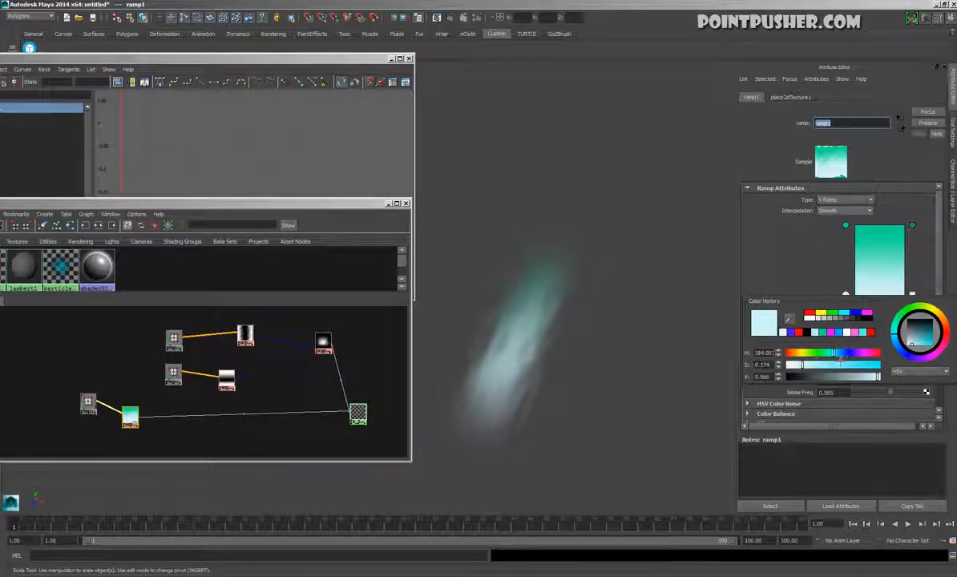
mouse_move(833, 353)
mouse_down()
mouse_move(836, 365)
mouse_move(854, 366)
mouse_move(840, 353)
mouse_move(875, 374)
mouse_move(836, 353)
mouse_up()
Replace ramp1's top green entry with a near-black one, lower it along the ramp, and move the blue entry to position 0.230
click(912, 227)
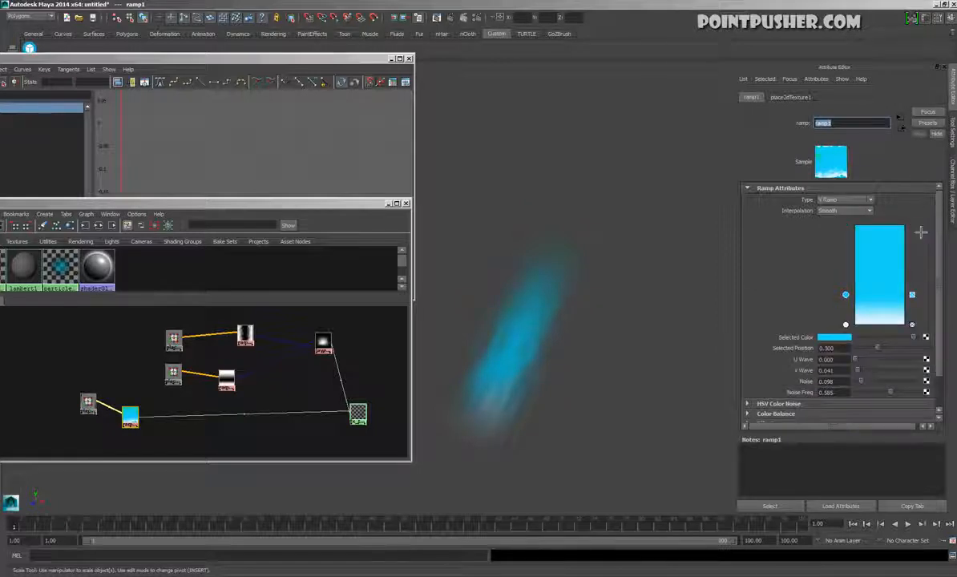
click(840, 337)
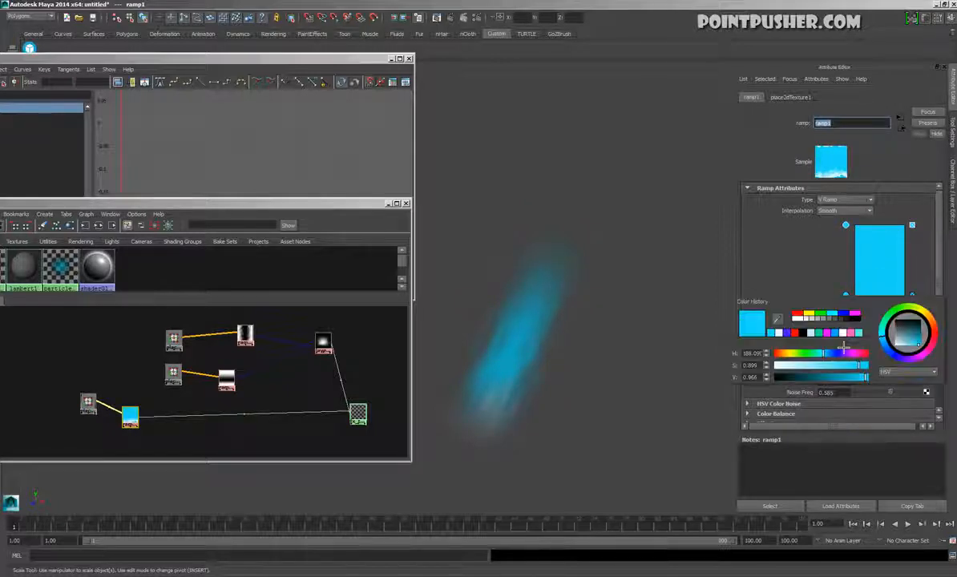
drag(807, 377, 787, 388)
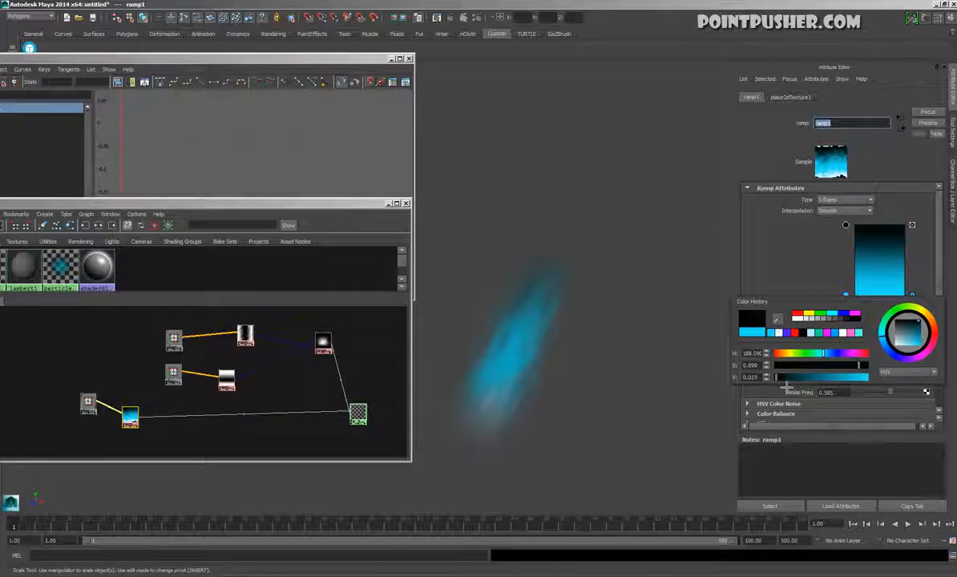
drag(852, 233, 858, 309)
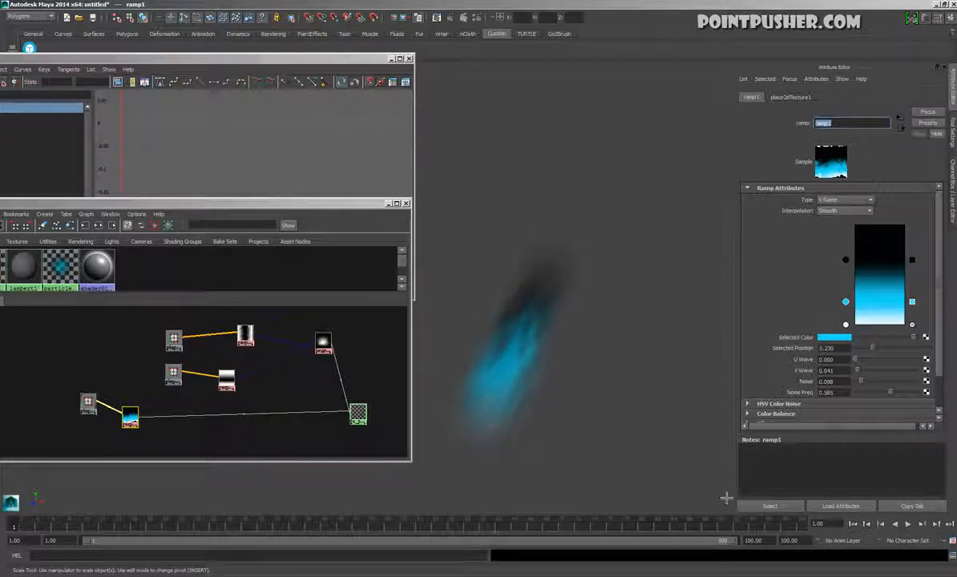
Keyframe the Offset of ramp3's place2dTexture3 at 0 on frame 1 and with V at about 5.4 on frame 10
click(245, 335)
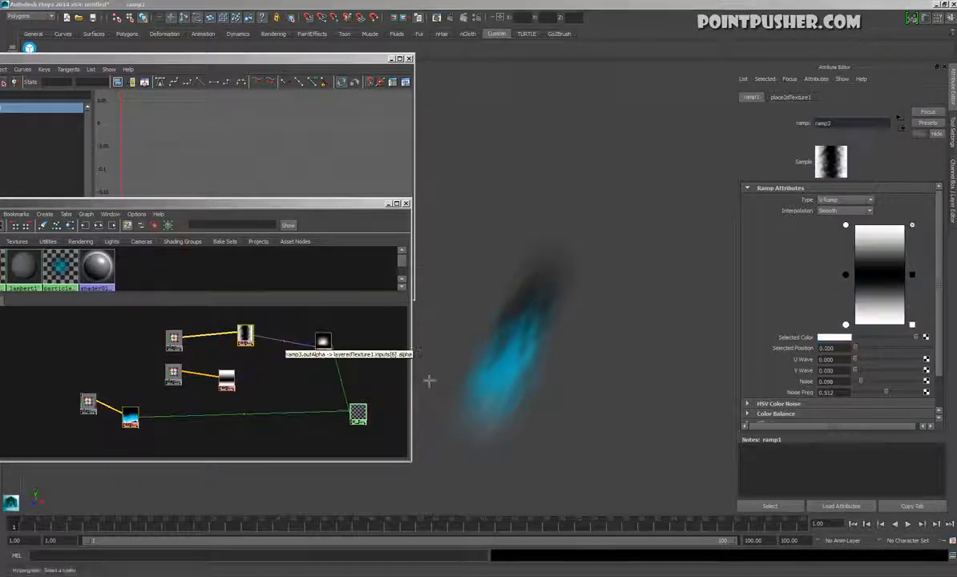
click(791, 97)
click(875, 288)
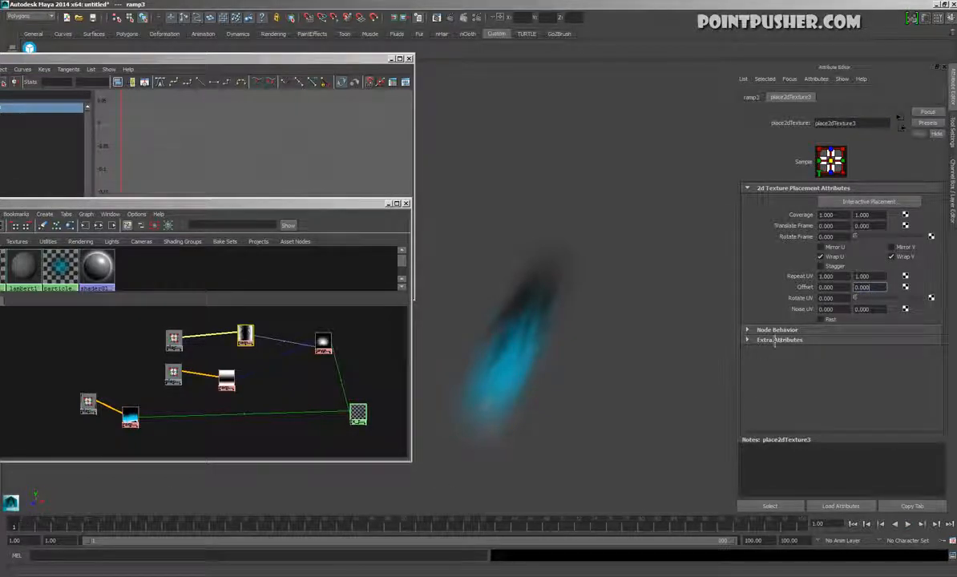
right_click(822, 291)
click(798, 299)
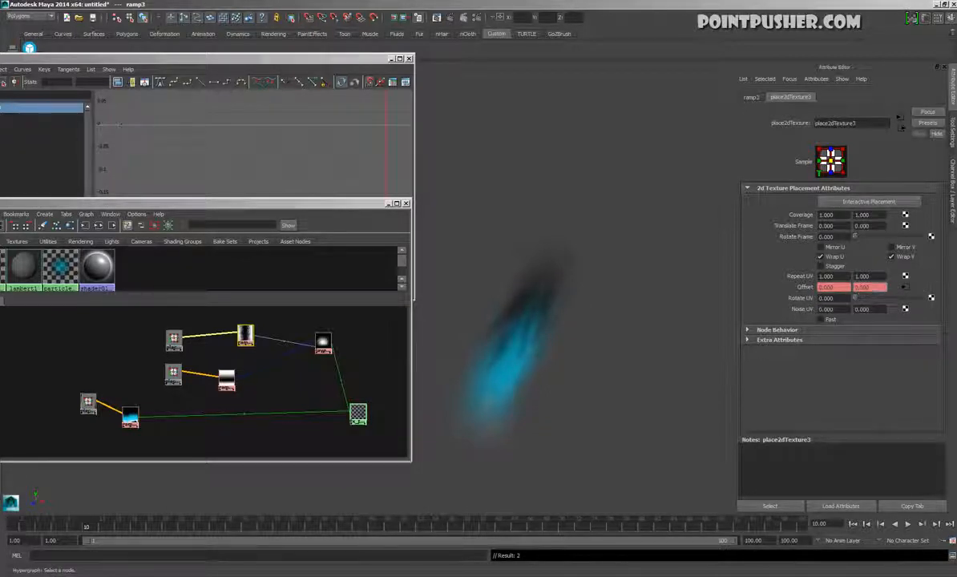
right_click(815, 296)
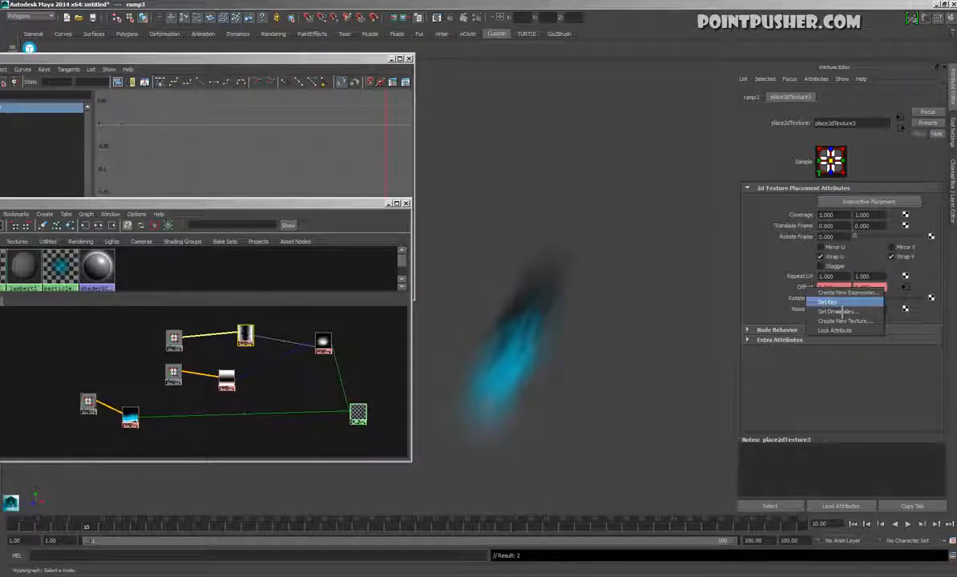
click(828, 302)
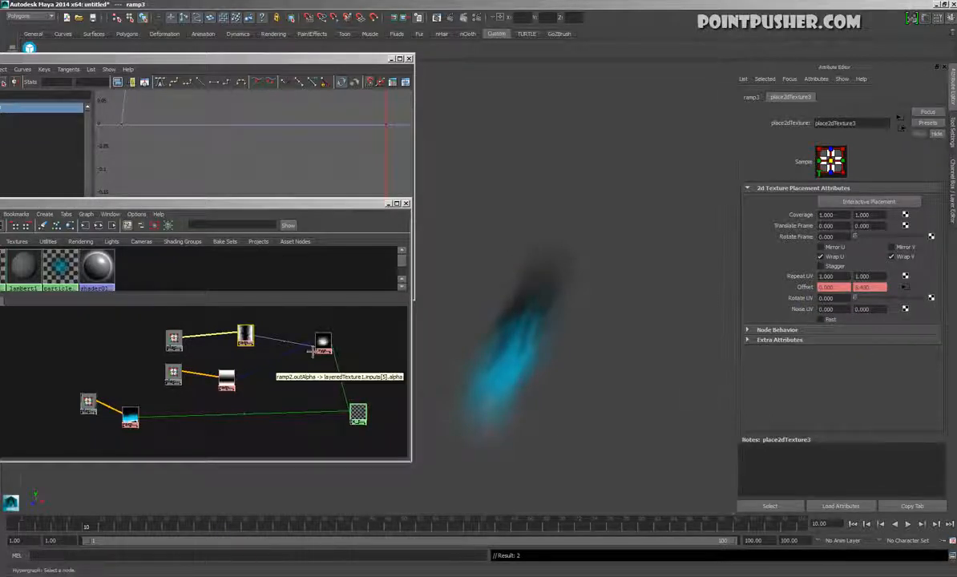
Set both the pre and post infinity of ramp3's texture Offset animation curve to Linear
click(126, 157)
key(a)
drag(271, 150, 290, 196)
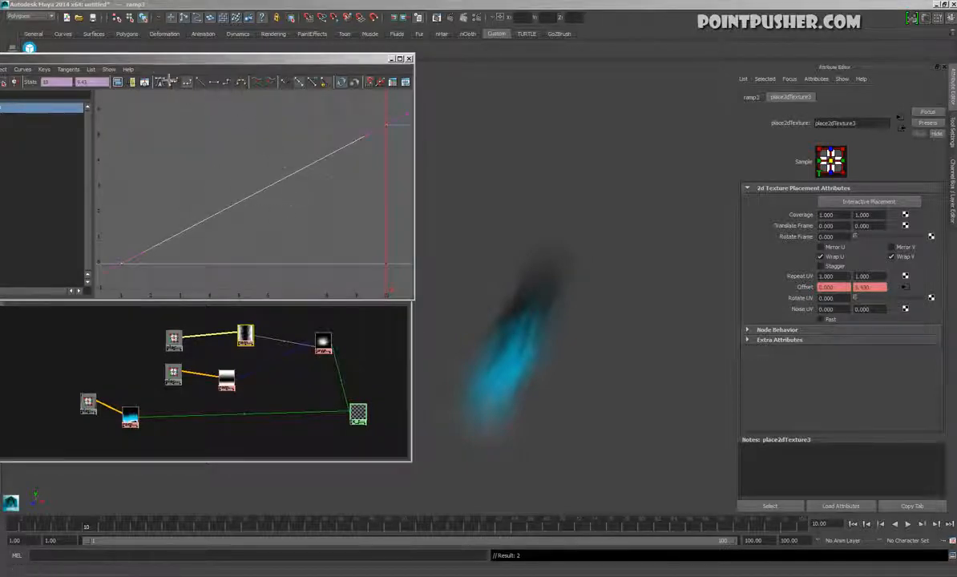
drag(150, 61, 263, 48)
click(154, 55)
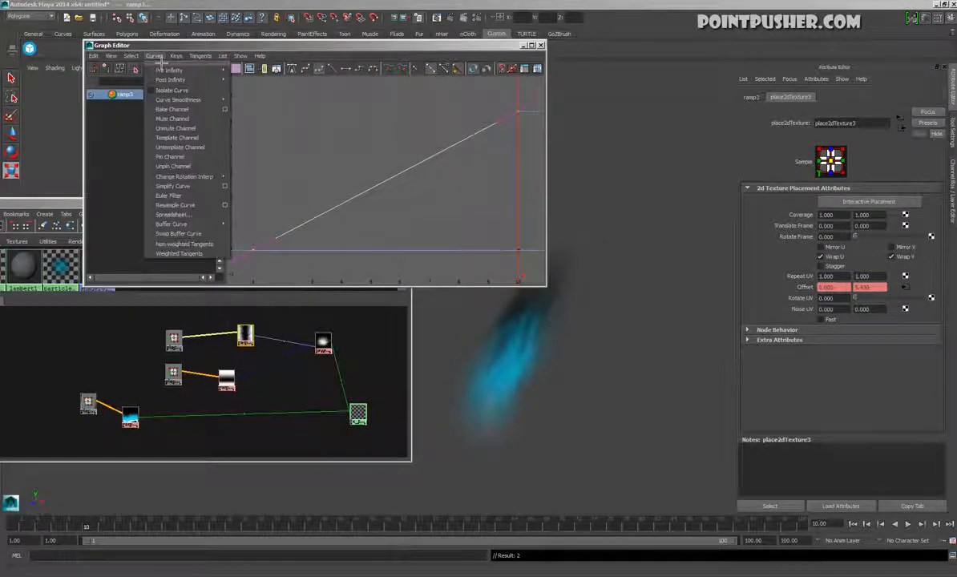
mouse_move(174, 81)
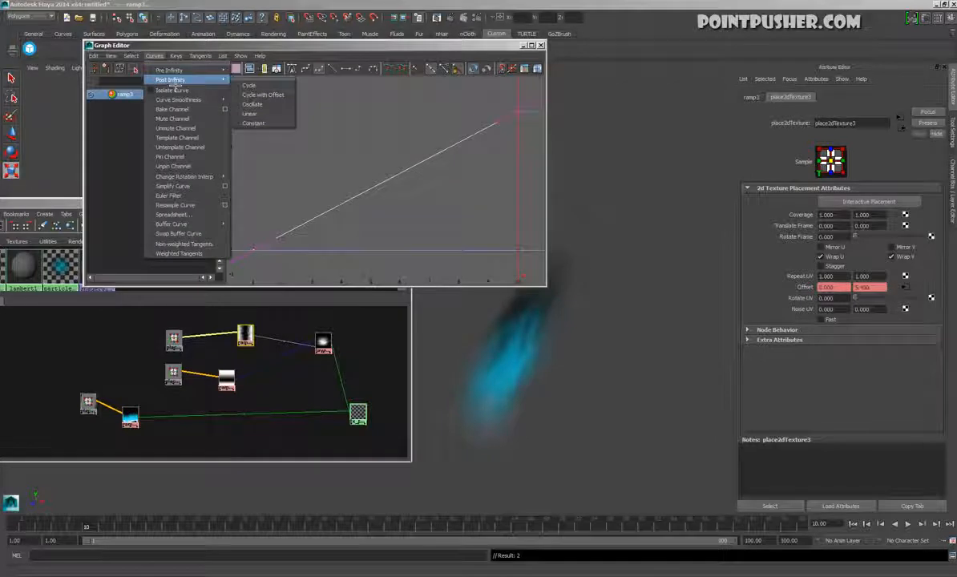
click(253, 113)
click(155, 58)
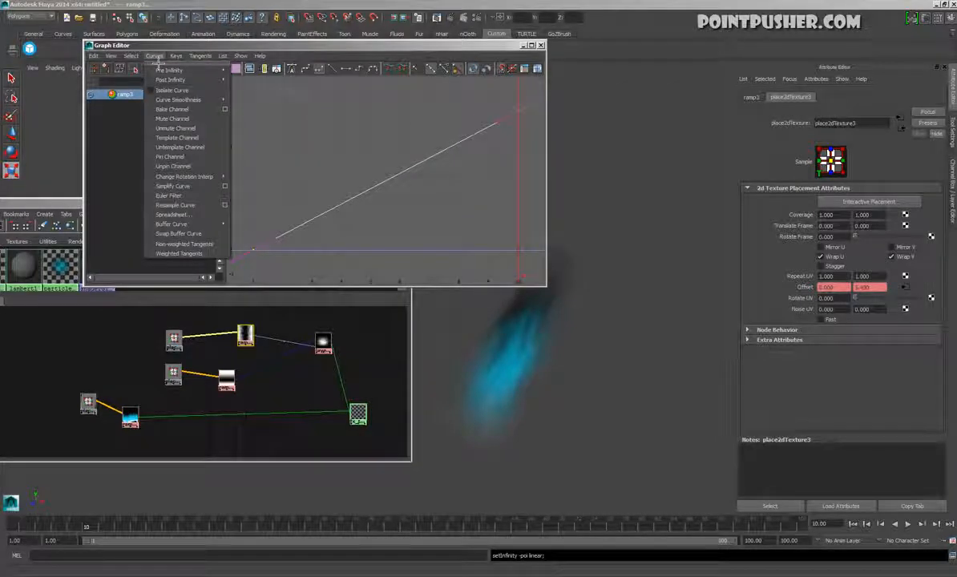
mouse_move(173, 71)
click(264, 100)
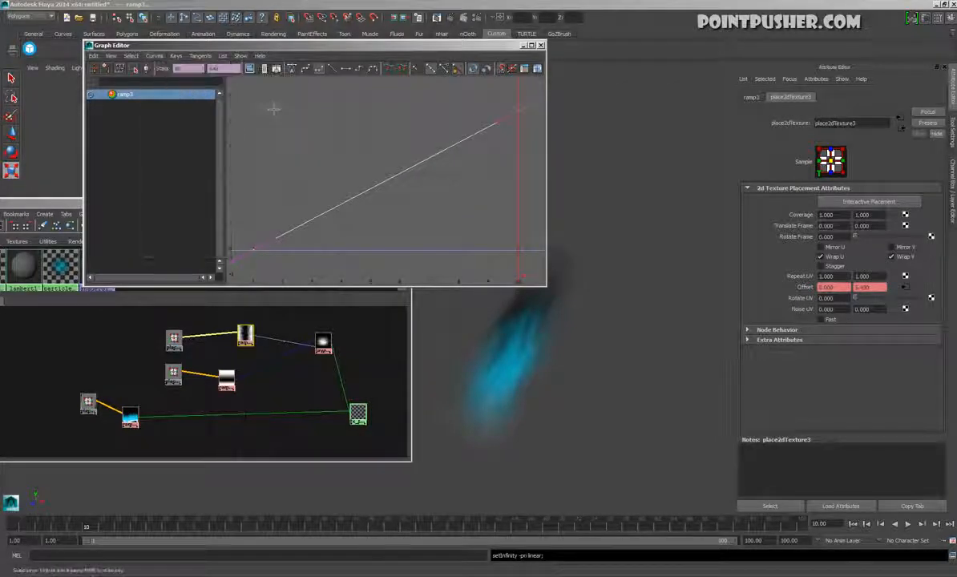
drag(391, 47, 227, 31)
alt+right_drag(299, 173, 233, 182)
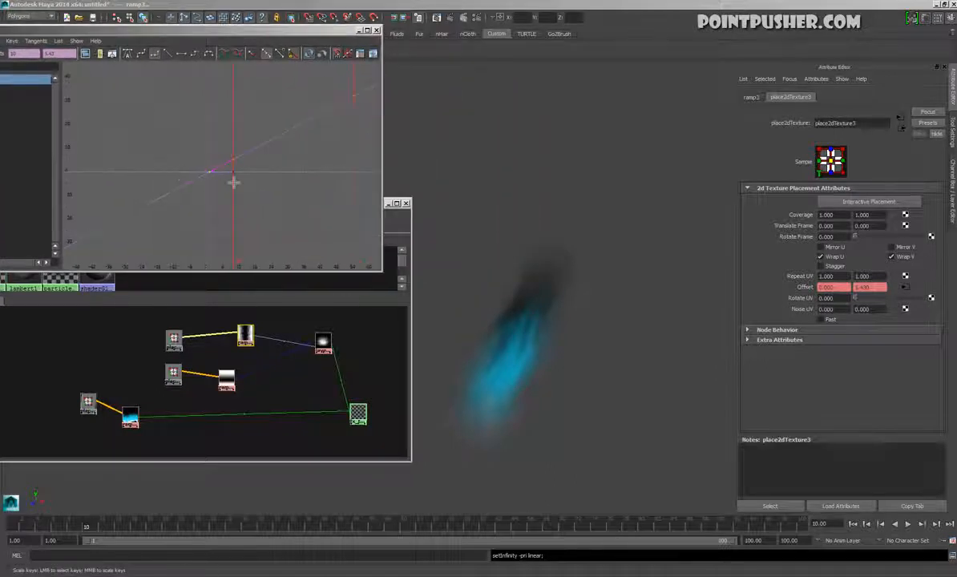
Deselect the texture nodes, play back the scrolling glow and stop playback
click(222, 174)
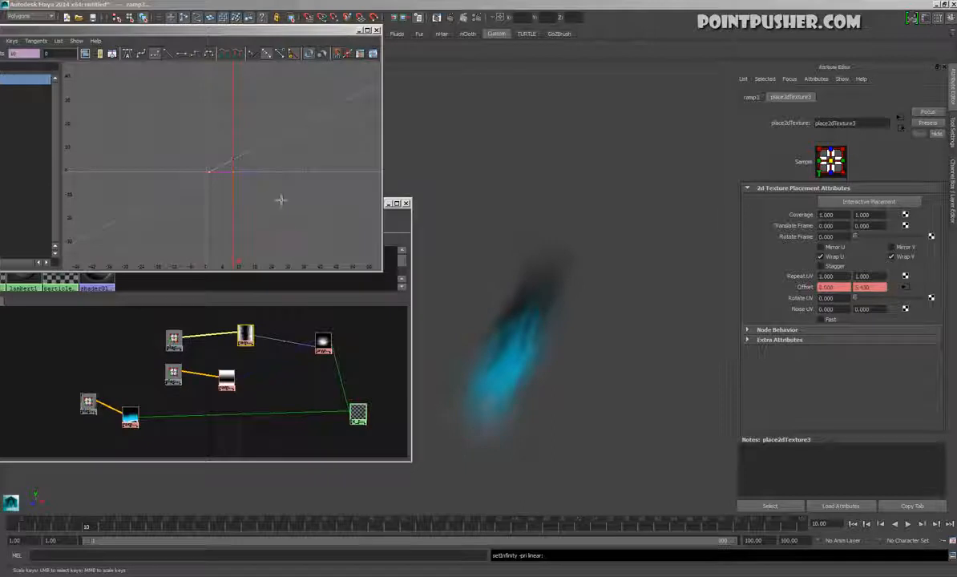
click(667, 354)
click(909, 524)
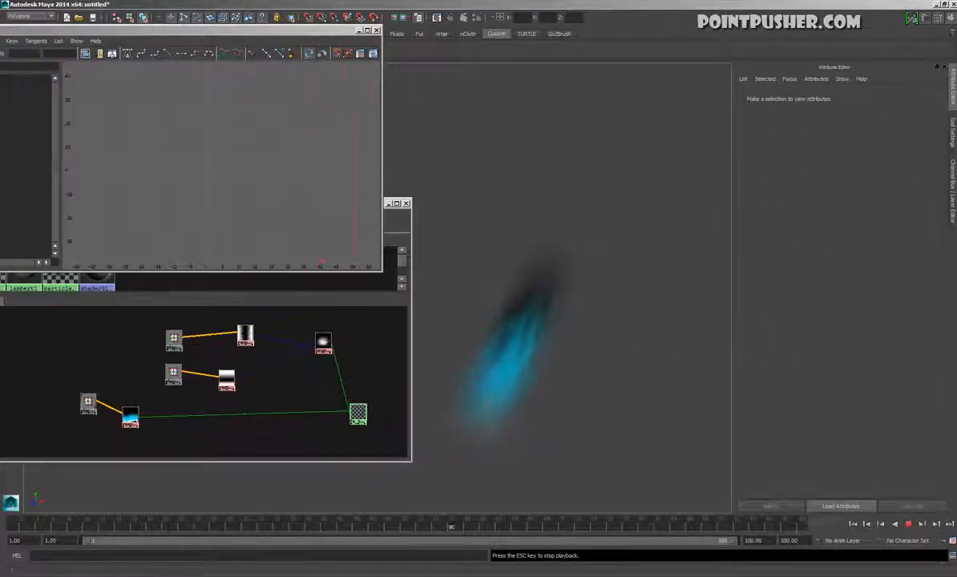
key(Escape)
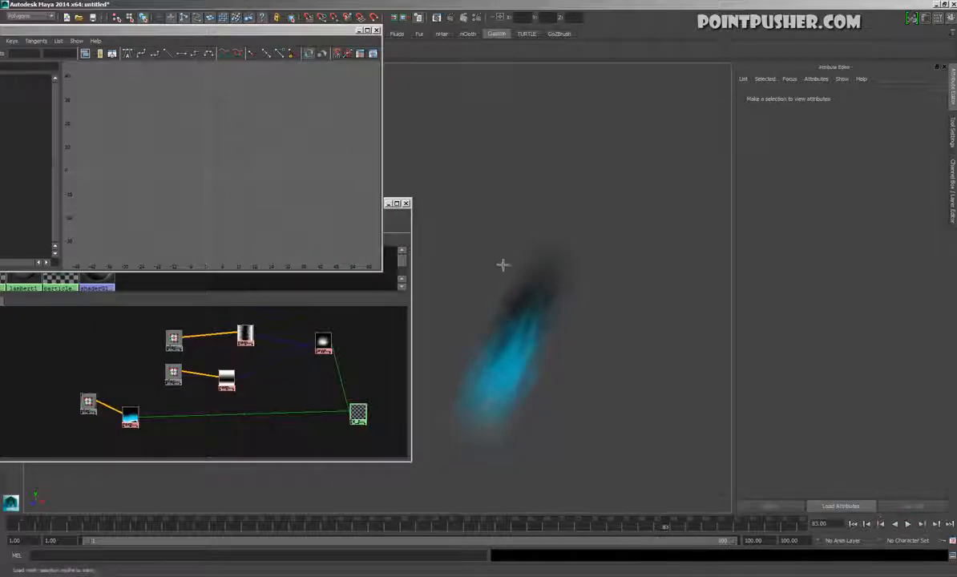
Graph the fx_test_mtl material network and place the Offset V animation curve node beside place2dTexture3
click(504, 265)
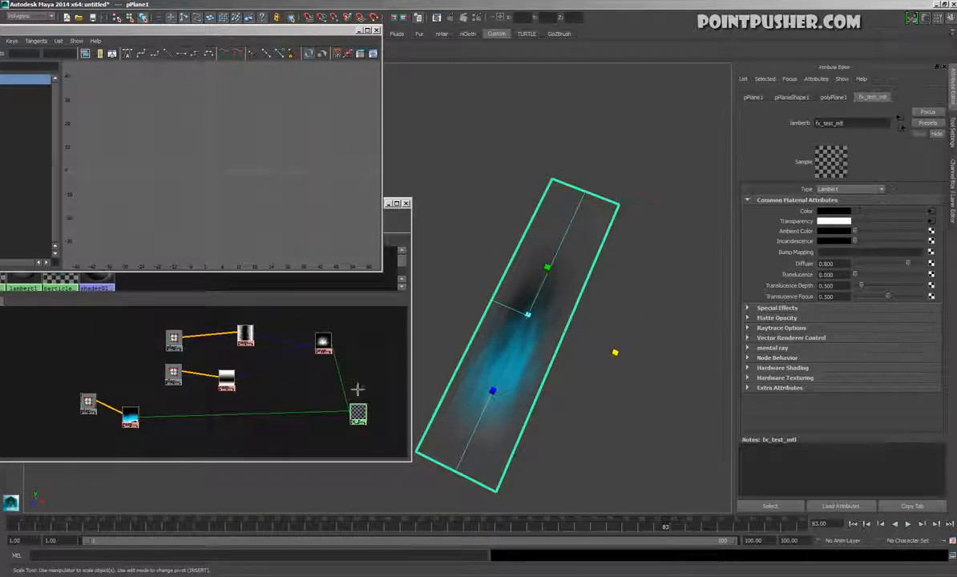
drag(174, 372, 150, 376)
click(174, 339)
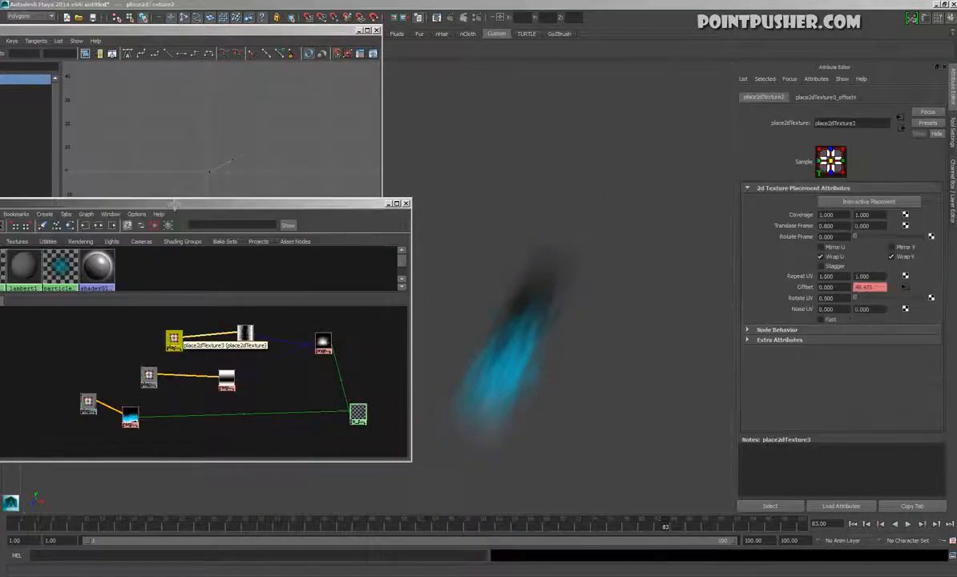
drag(155, 202, 253, 249)
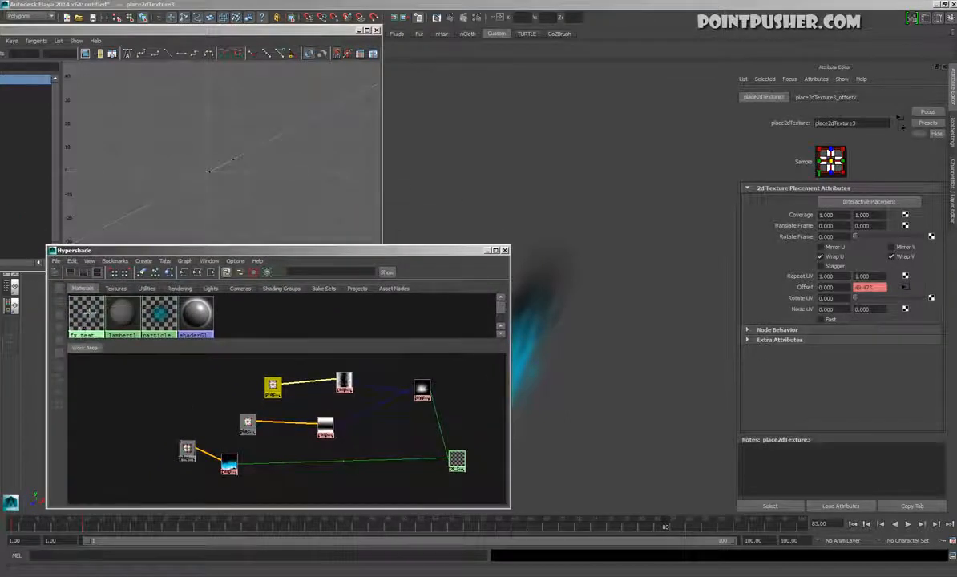
right_click(86, 311)
click(90, 342)
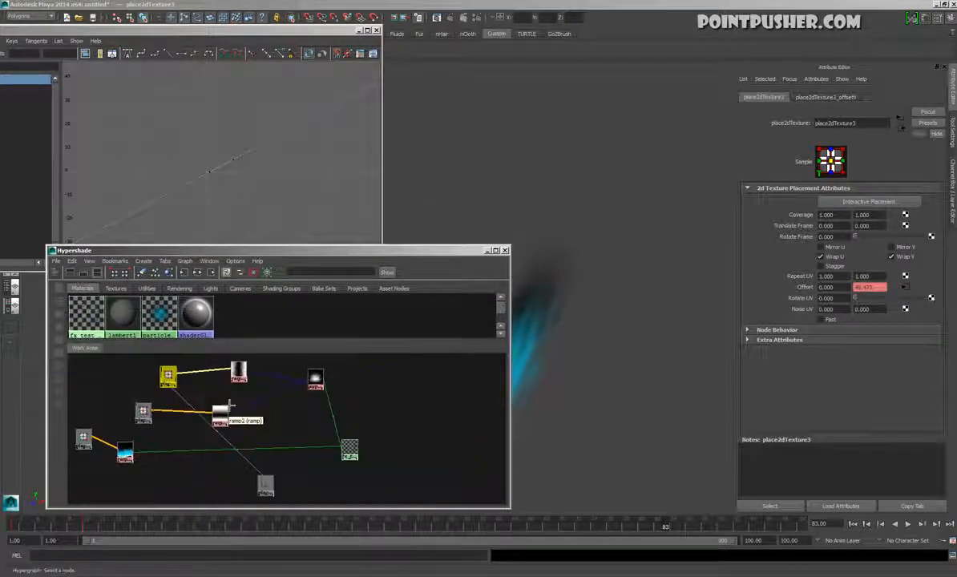
drag(269, 491, 143, 388)
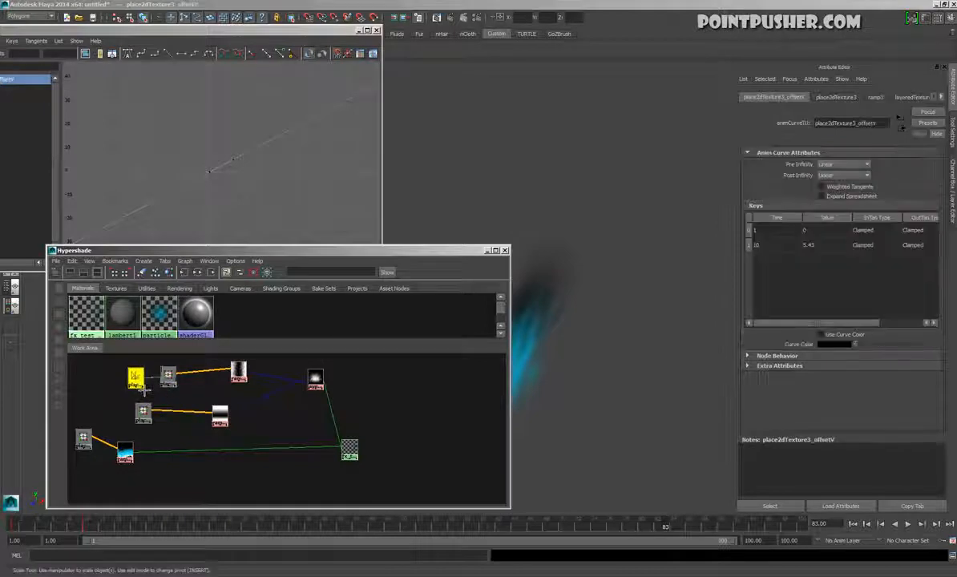
With playback running, lower the frame 10 key of place2dTexture3's Offset V curve to about -0.257
click(229, 164)
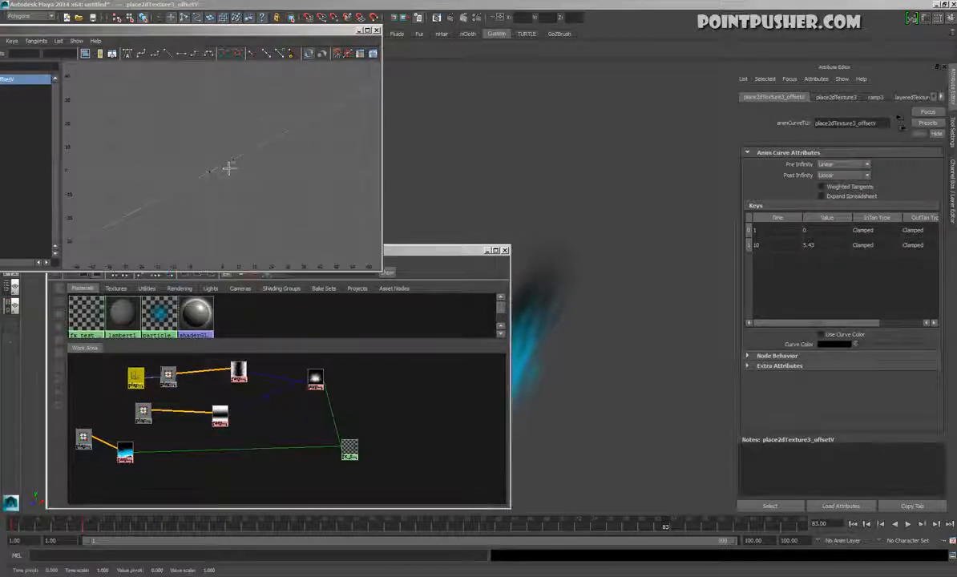
drag(235, 174, 243, 192)
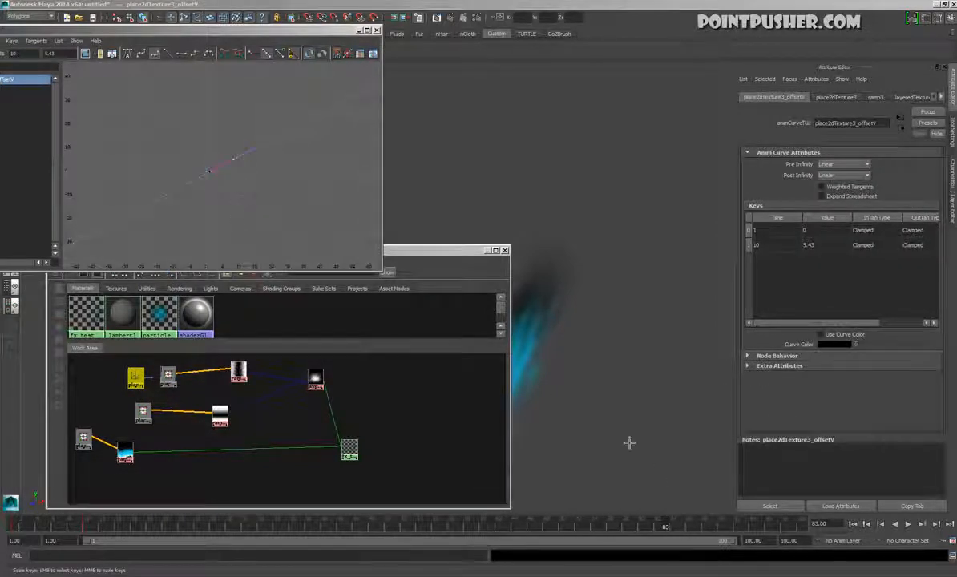
drag(433, 247, 287, 326)
click(907, 524)
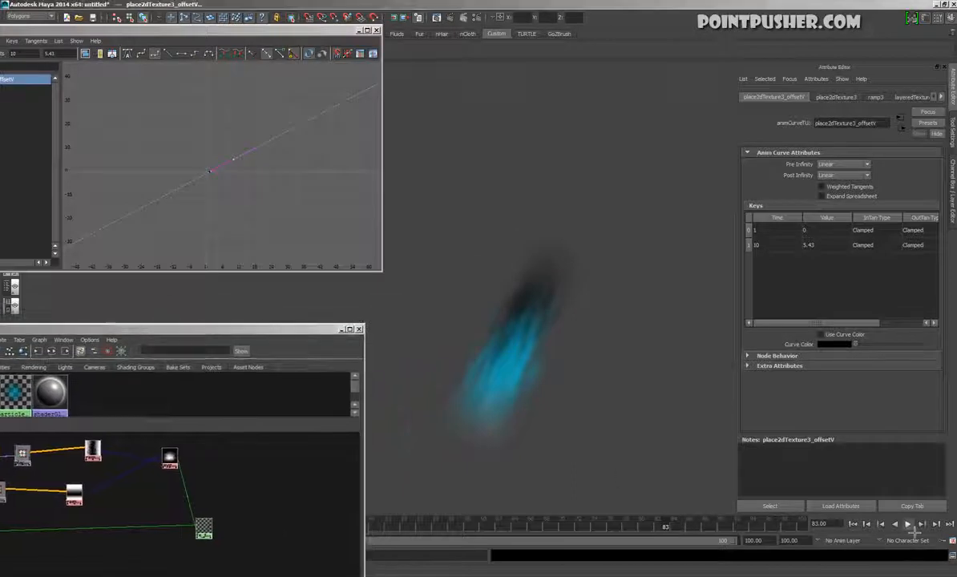
alt+right_drag(137, 208, 250, 204)
middle_drag(283, 173, 274, 200)
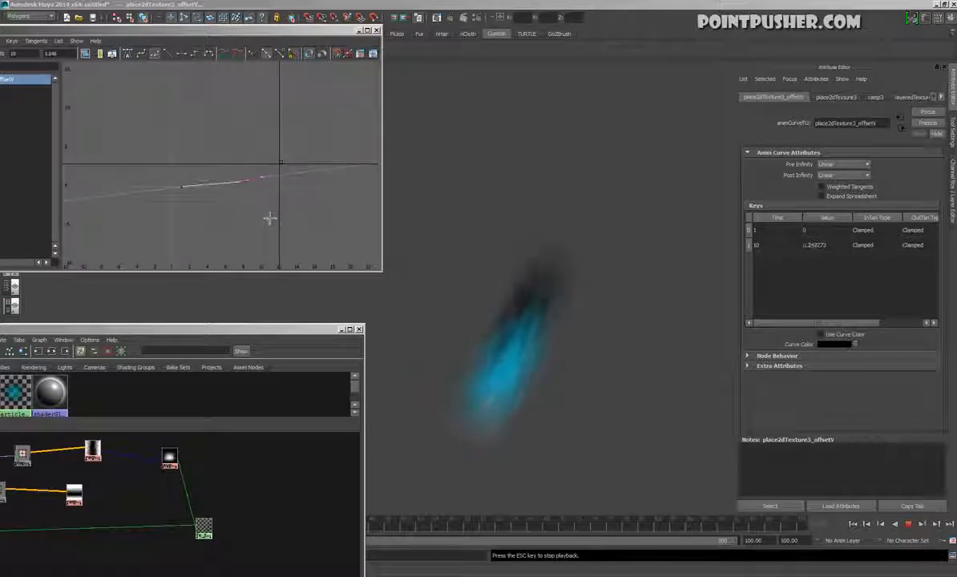
middle_drag(268, 223, 266, 224)
middle_drag(265, 221, 283, 207)
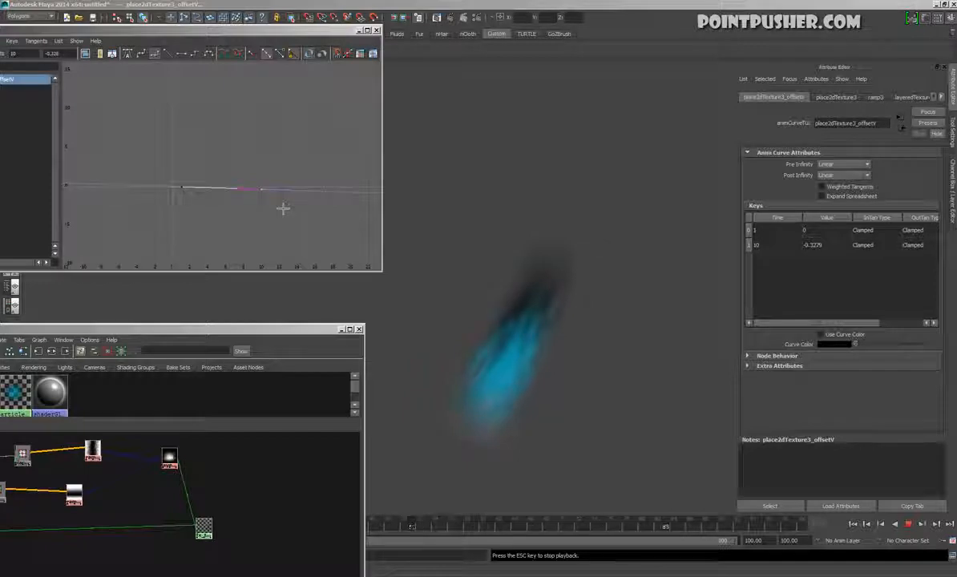
key(a)
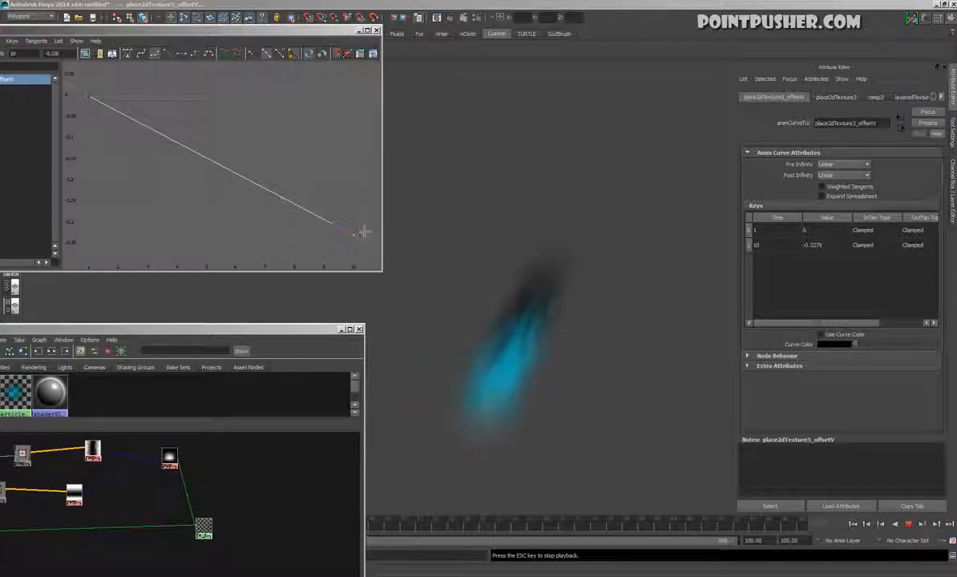
middle_drag(364, 223, 354, 267)
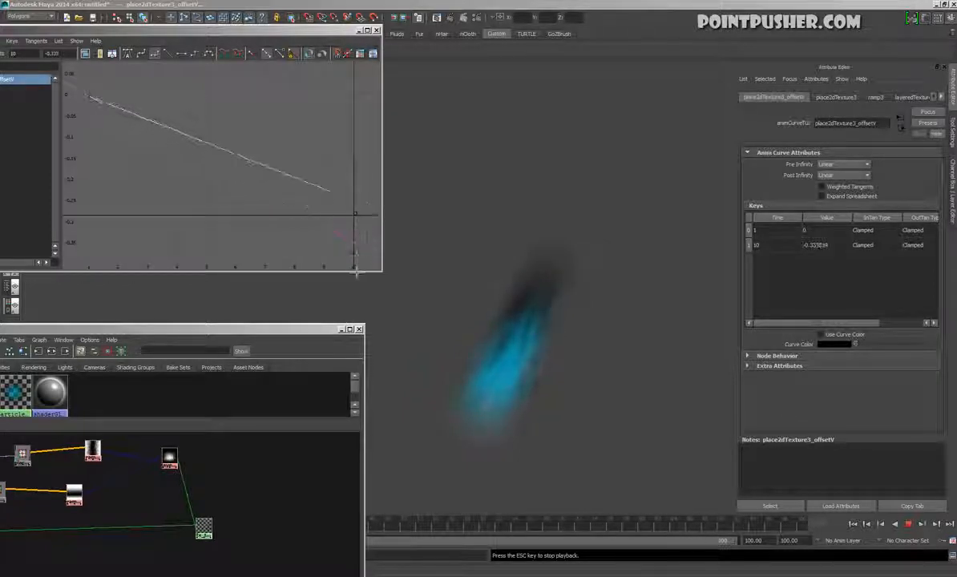
mouse_move(353, 226)
middle_down()
mouse_move(354, 204)
mouse_move(348, 242)
middle_up()
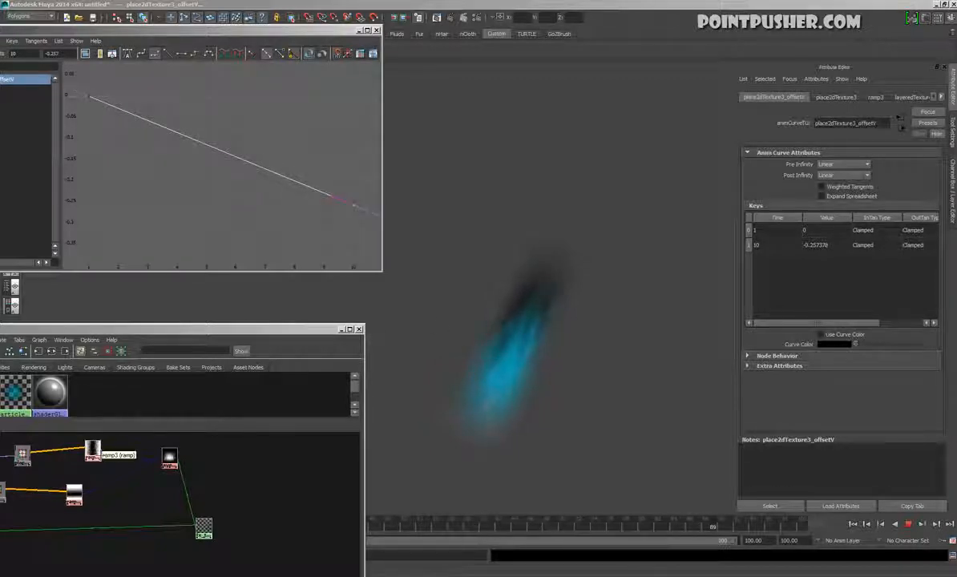
Set ramp3's Noise to about 0.447 and its Noise Freq to about 0.650
click(93, 450)
click(753, 99)
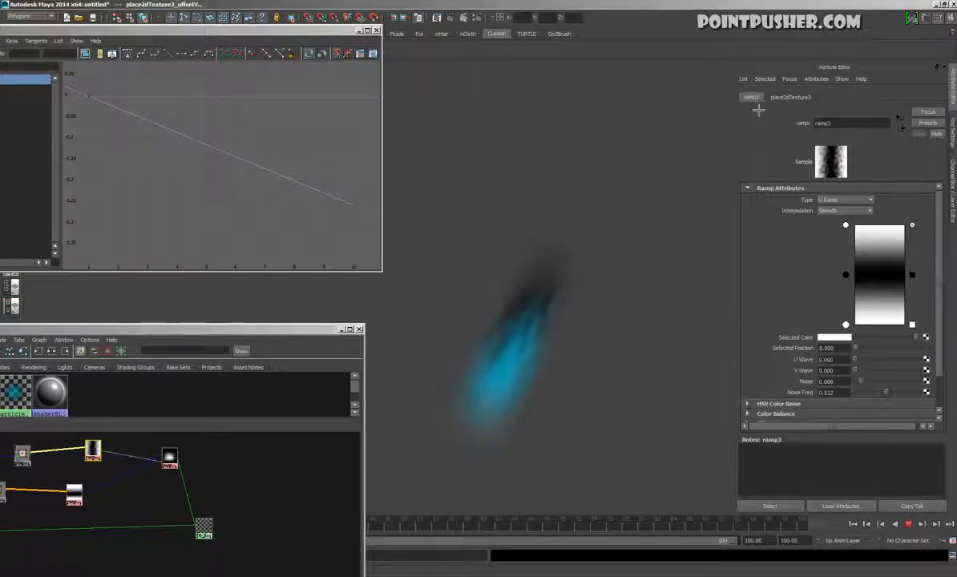
drag(874, 391, 901, 401)
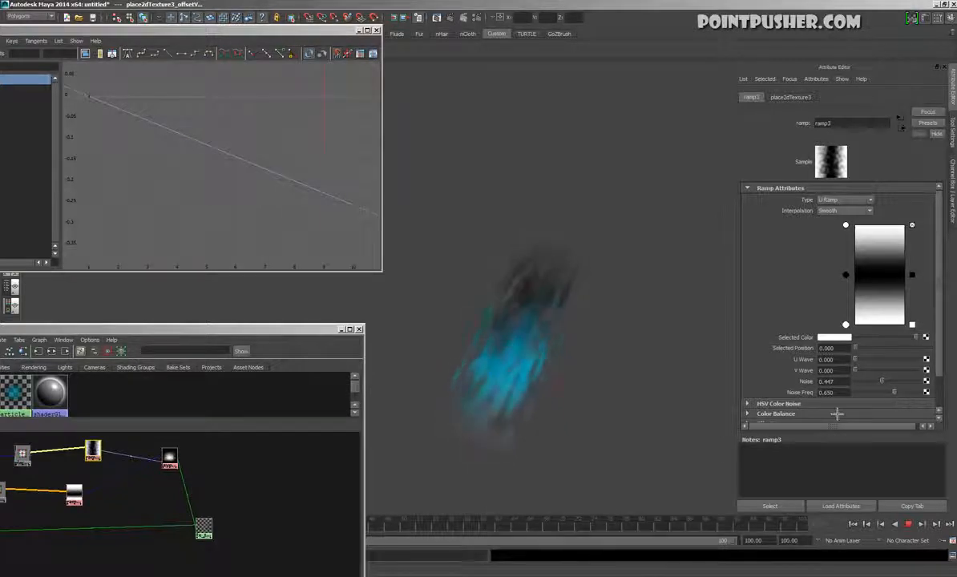
drag(285, 330, 279, 392)
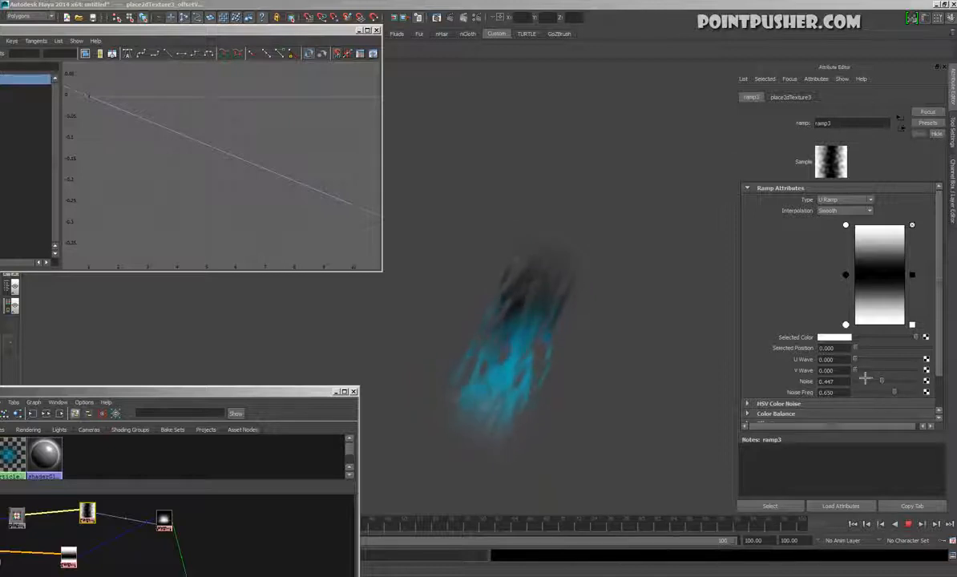
Try ramp3 with U Wave 0.675, V Wave 0.244, Noise 0.317 and Noise Freq 0.276
drag(865, 377, 878, 394)
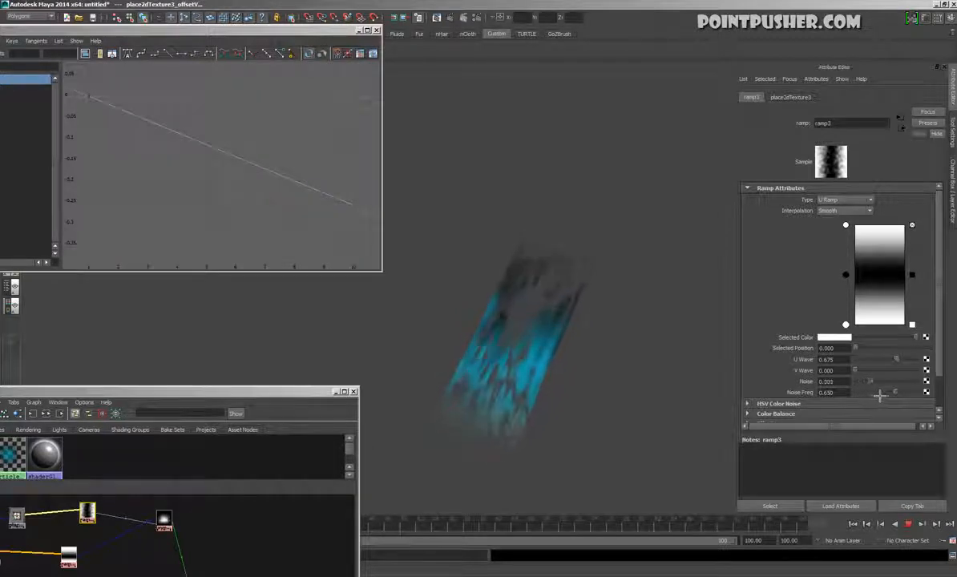
drag(882, 394, 890, 403)
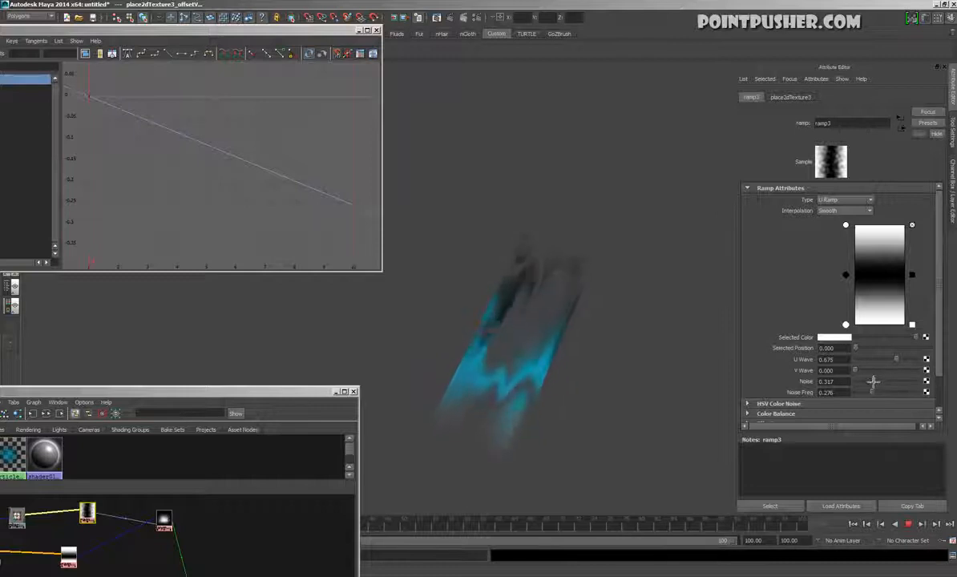
drag(862, 377, 867, 382)
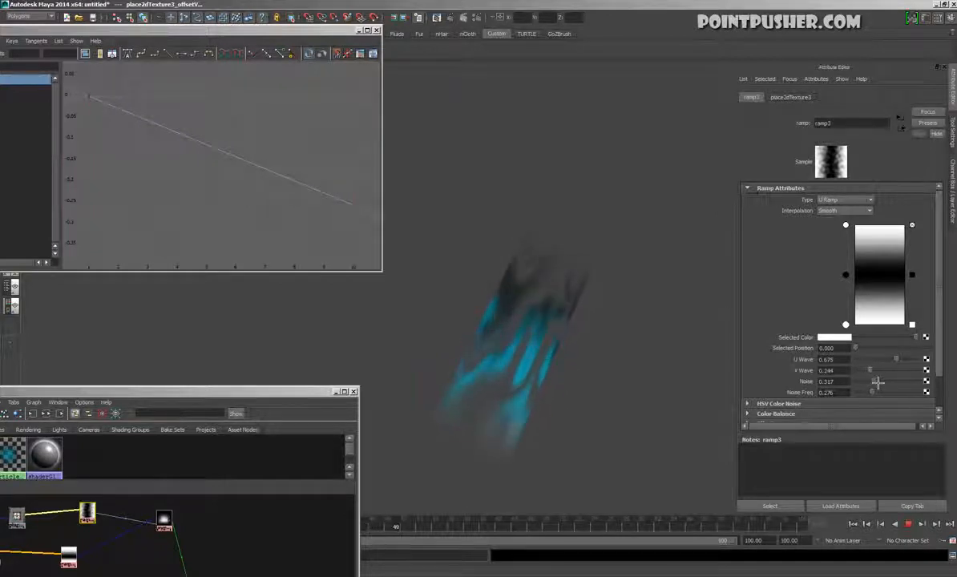
Reset ramp3's U Wave and V Wave to 0 and set Noise to 0.236 and Noise Freq to 0.366
mouse_move(892, 379)
mouse_down()
mouse_move(890, 368)
mouse_move(875, 371)
mouse_up()
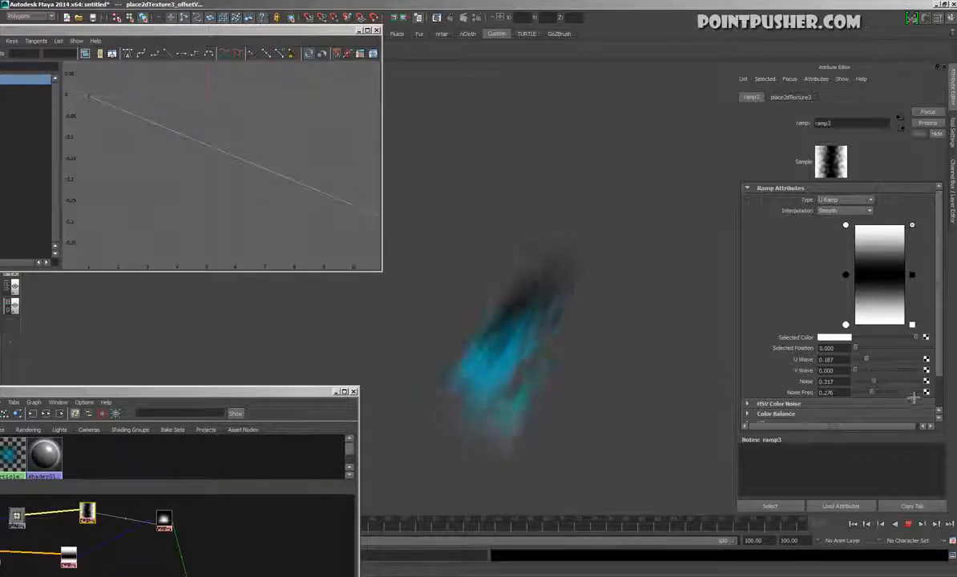
drag(877, 391, 862, 371)
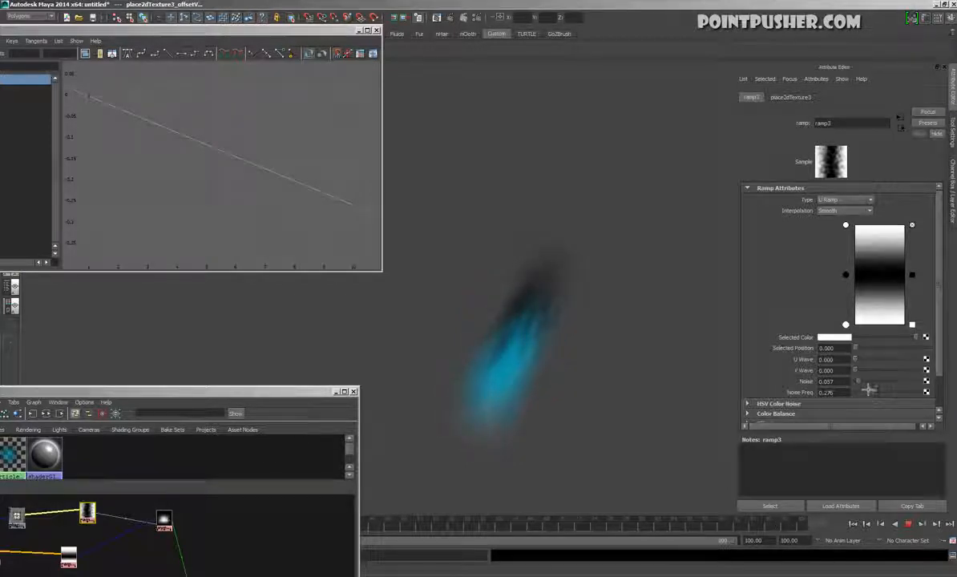
drag(869, 390, 885, 404)
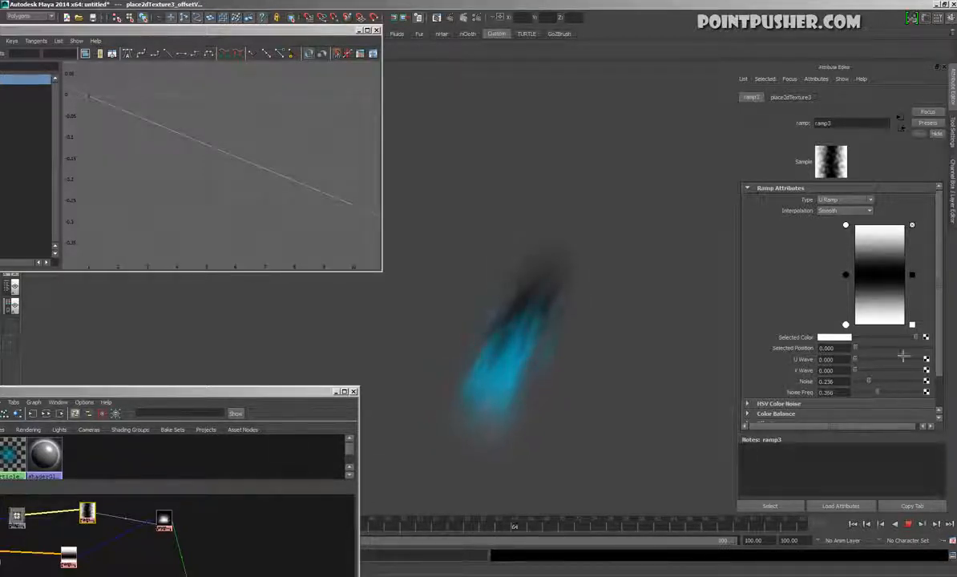
Reshape ramp3 into a wide black band using two black entries with white entries pulled close to its edges, and set Noise Freq to about 0.350
click(846, 275)
mouse_move(855, 282)
mouse_down()
mouse_move(854, 311)
mouse_move(867, 252)
mouse_move(874, 321)
mouse_move(876, 299)
mouse_move(857, 321)
mouse_move(862, 300)
mouse_up()
mouse_move(847, 245)
mouse_down()
mouse_move(848, 257)
mouse_move(859, 251)
mouse_up()
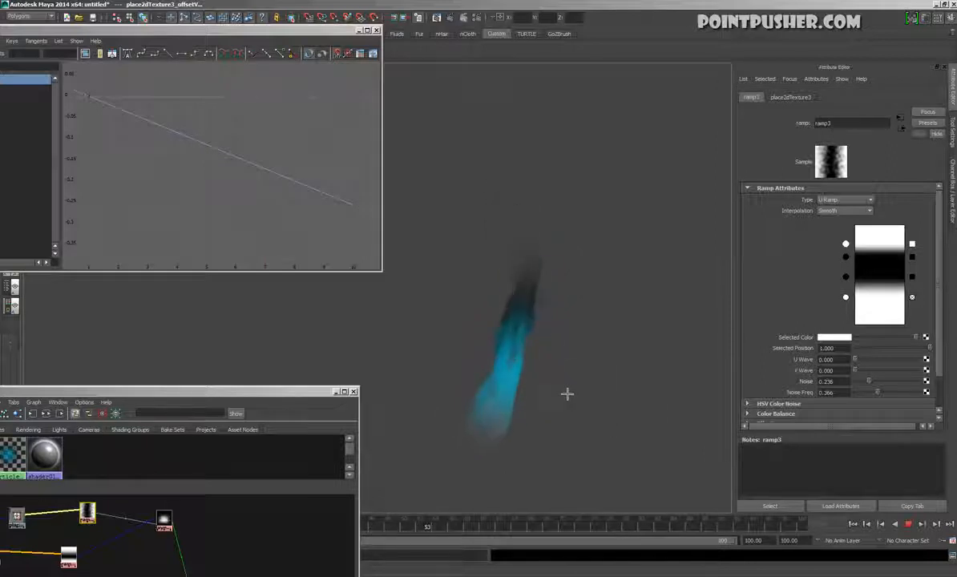
drag(853, 304, 858, 243)
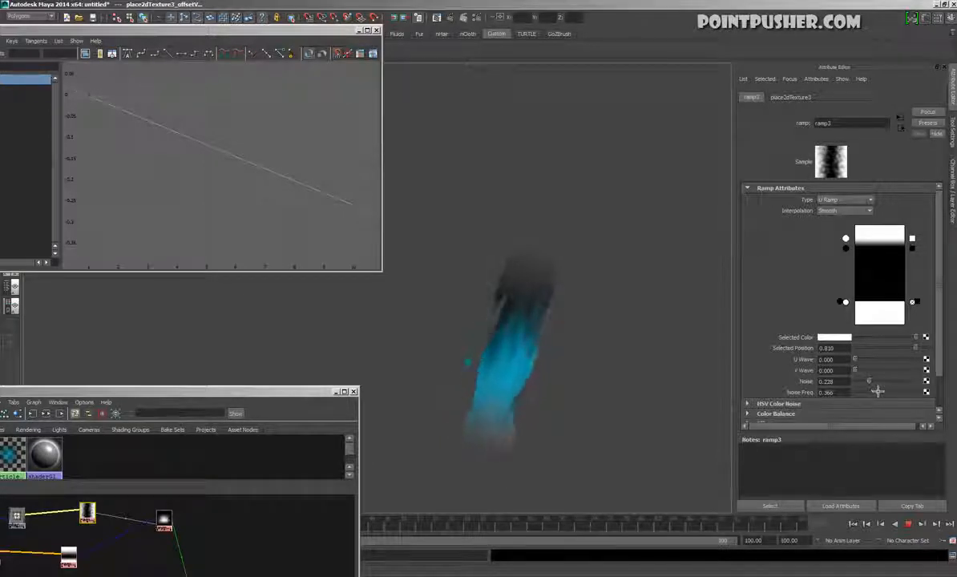
drag(876, 390, 888, 398)
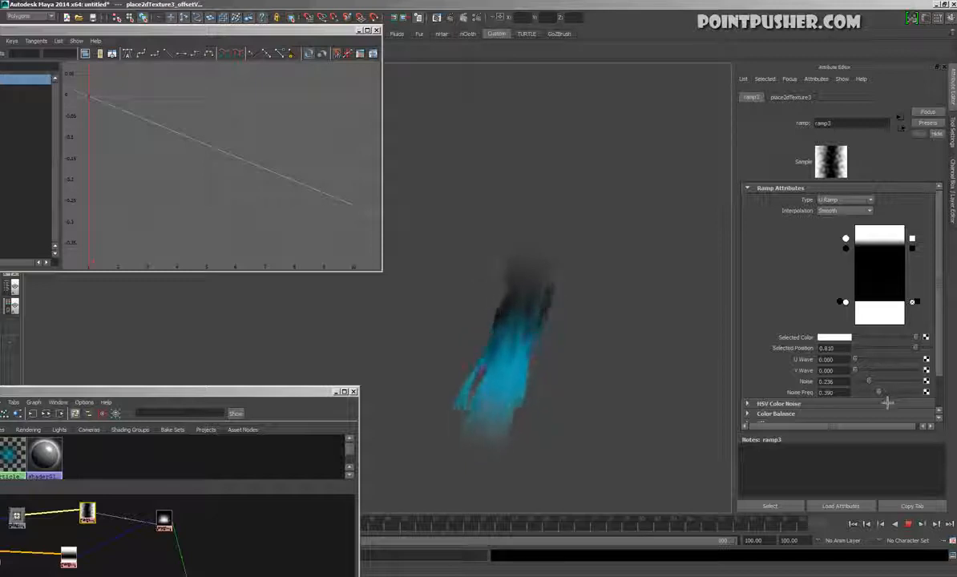
drag(846, 248, 855, 256)
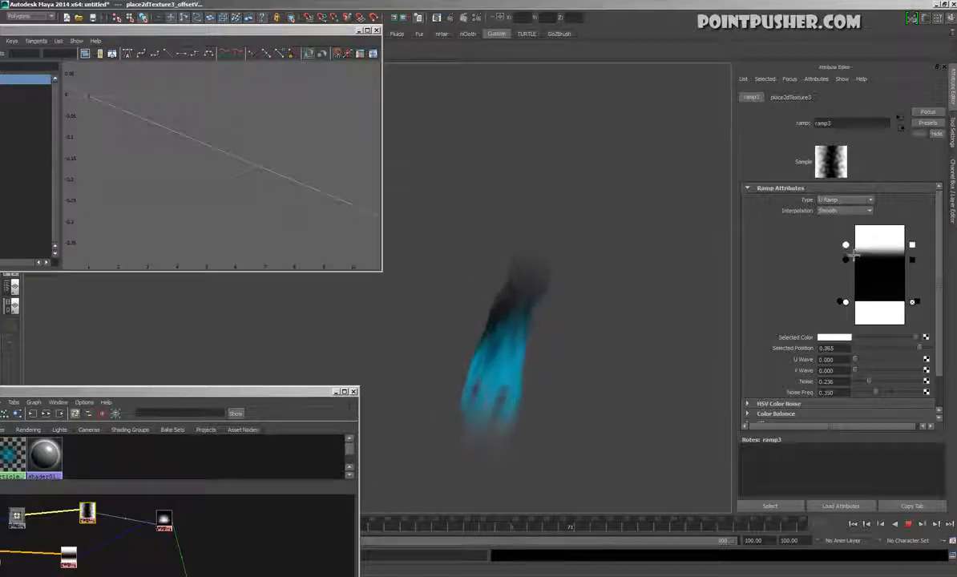
Set ramp3's Noise to about 0.341 and narrow its black band by moving the ramp entries closer together
drag(878, 390, 883, 391)
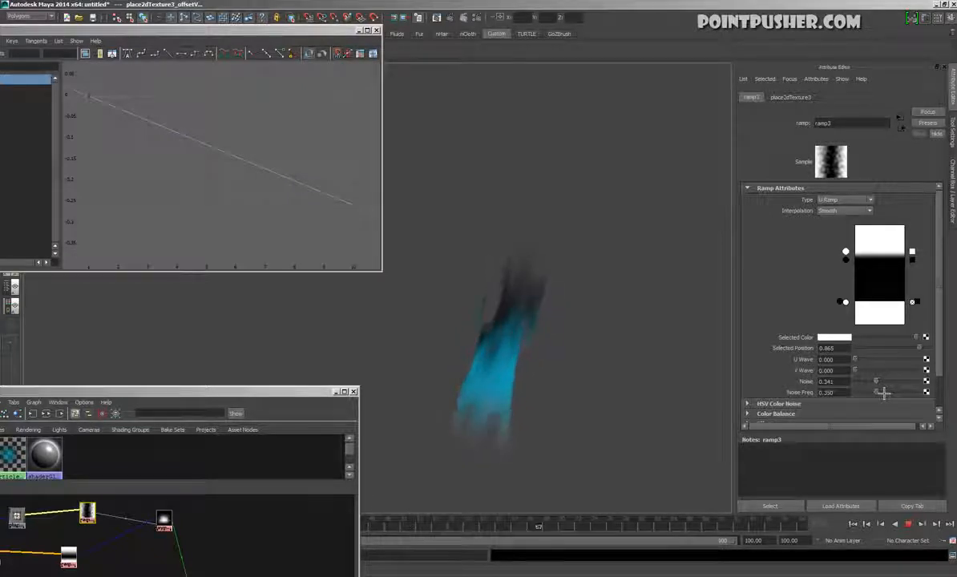
drag(855, 268, 850, 298)
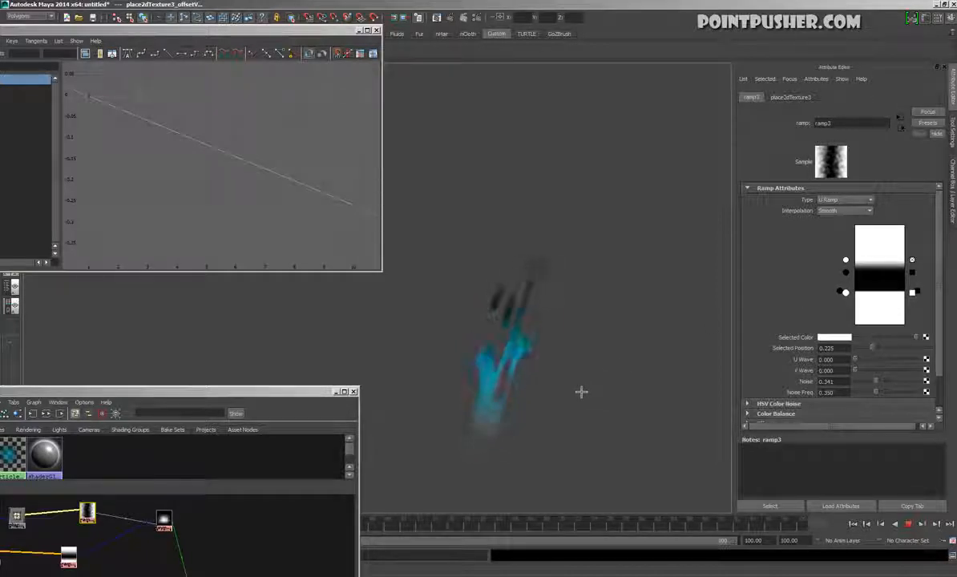
Raise fx_test_mtl's Ambient Color to nearly white and move the blue color ramp node closer to the material in the shading network
drag(285, 395, 335, 217)
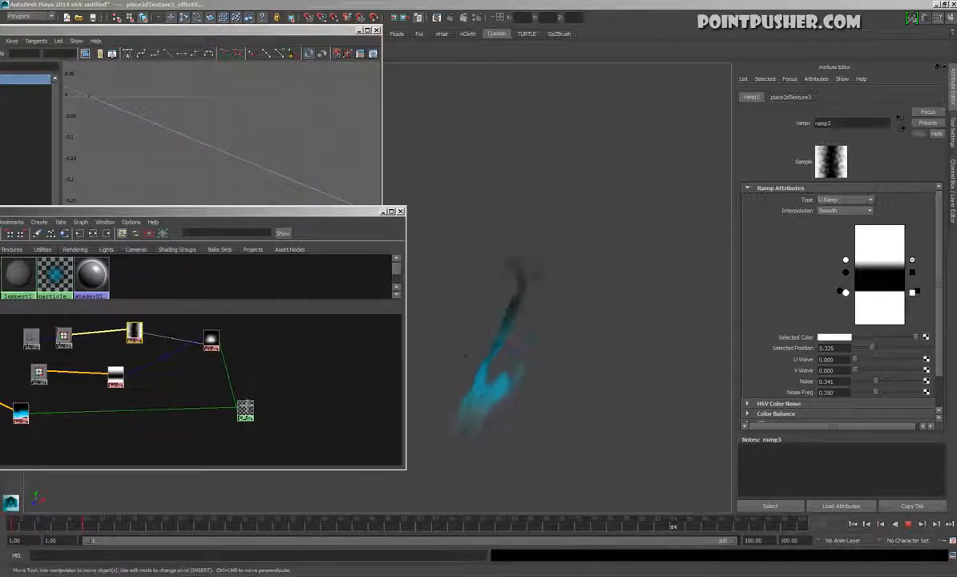
click(254, 413)
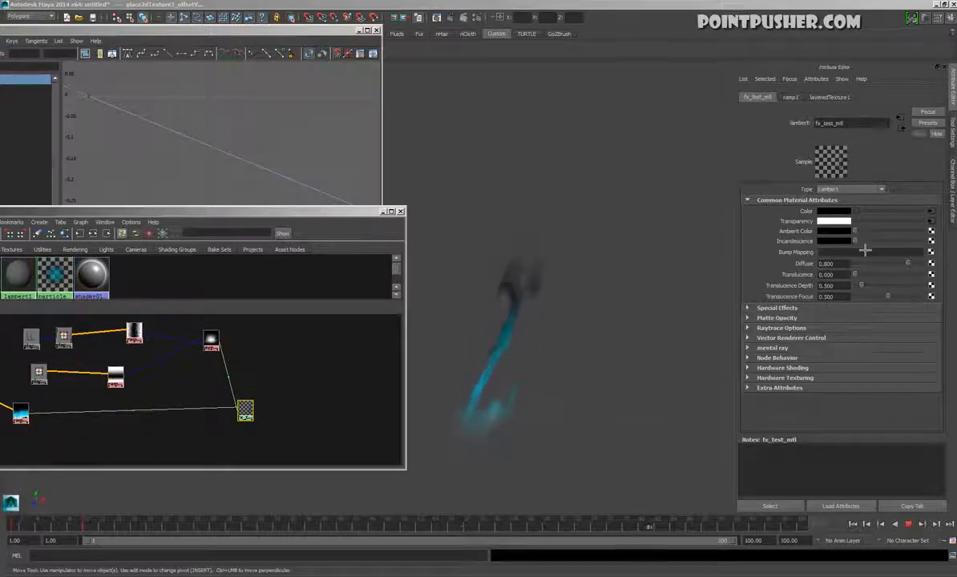
drag(866, 247, 913, 251)
alt+drag(671, 360, 572, 319)
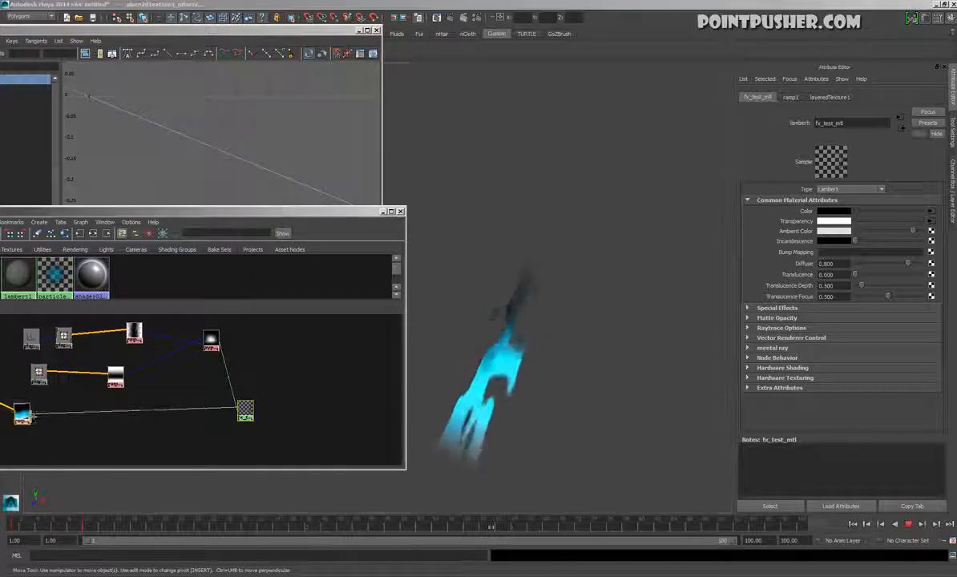
drag(20, 414, 76, 414)
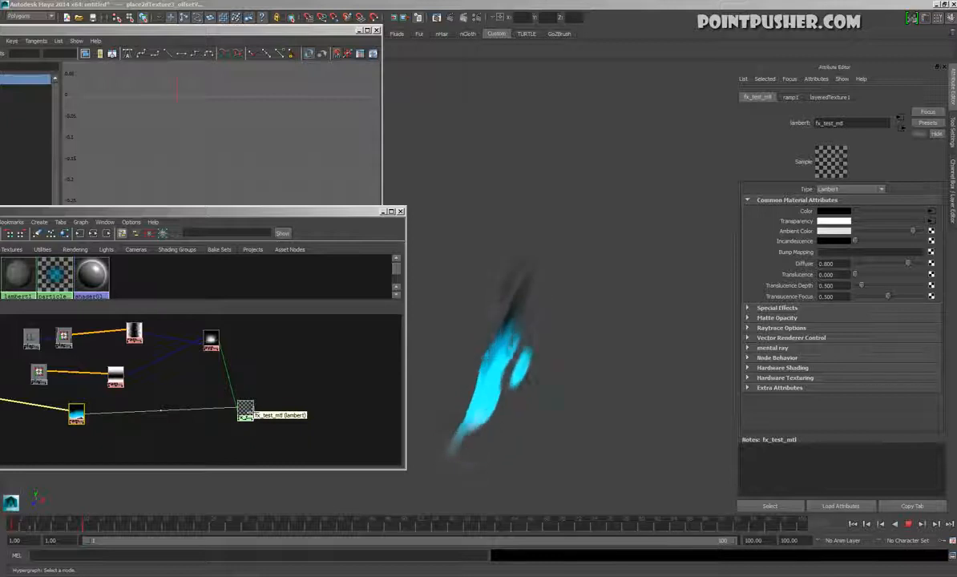
click(245, 412)
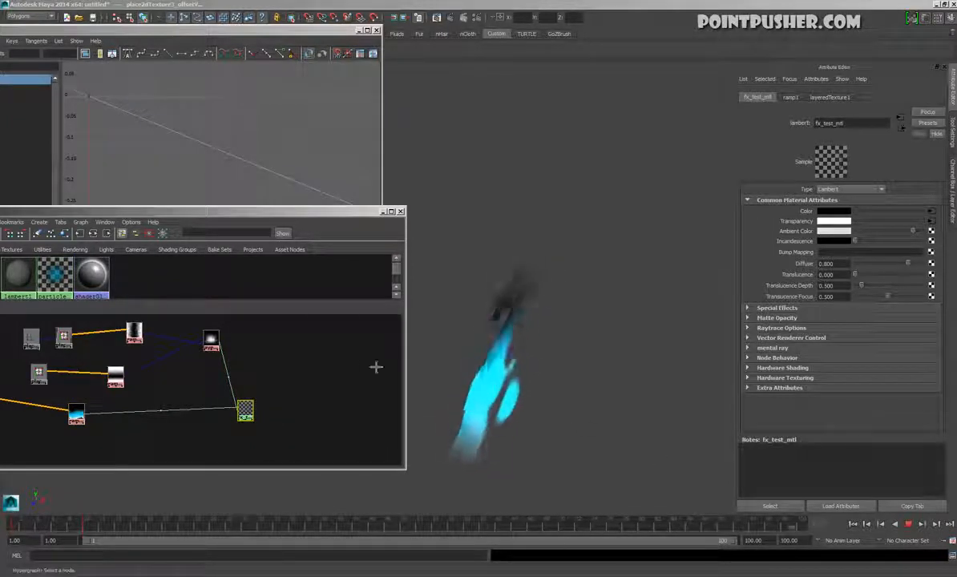
Set ramp2's Noise Freq to about 0.797, declining the autosave
click(115, 377)
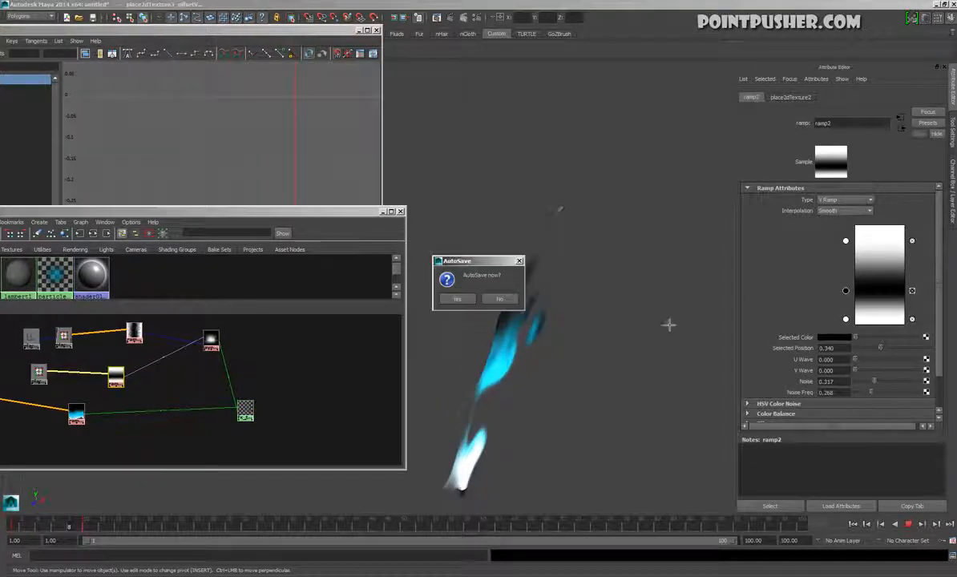
click(499, 299)
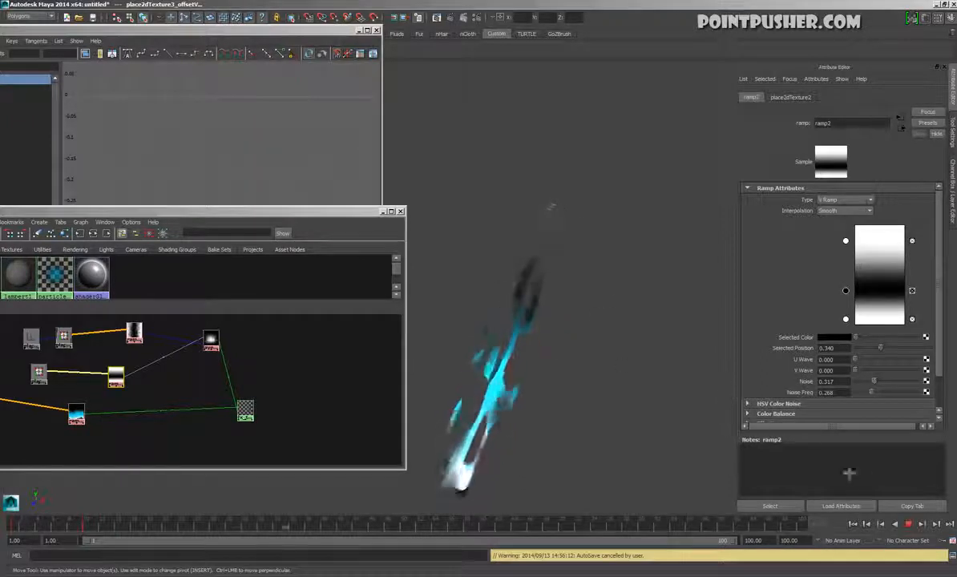
drag(873, 393, 914, 401)
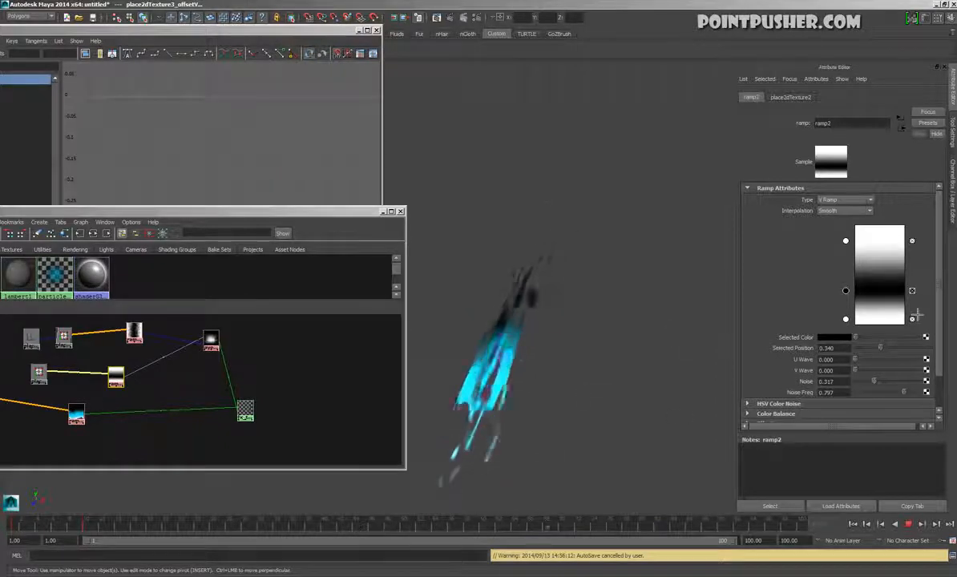
Reshape ramp2 into a wide black band using two black entries, with the white entries pulled in close to its edges
drag(853, 297, 854, 278)
drag(853, 326, 859, 311)
drag(860, 309, 857, 317)
drag(856, 249, 856, 260)
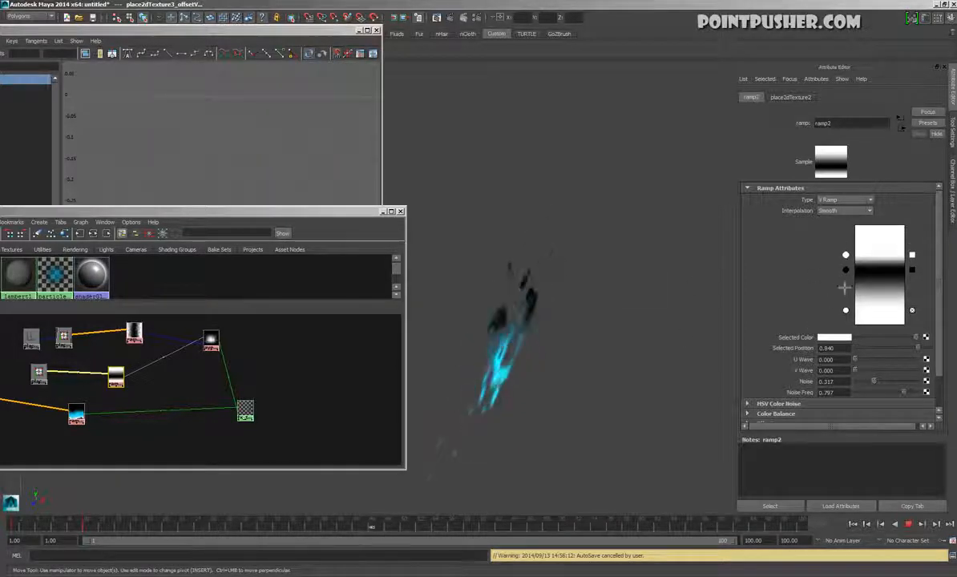
drag(853, 276, 872, 303)
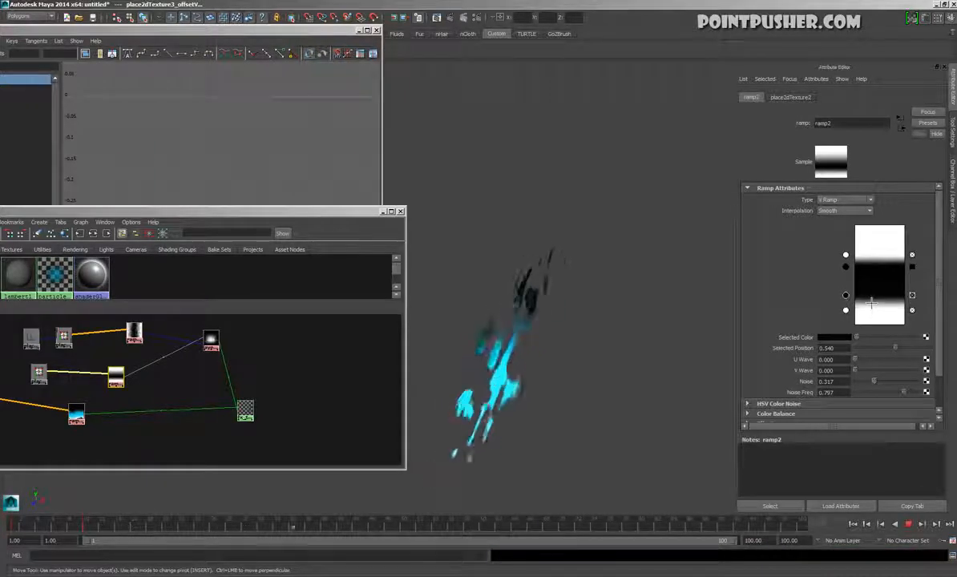
Select the glow plane, show its channel attributes and stop the animation playback
alt+drag(558, 392, 481, 314)
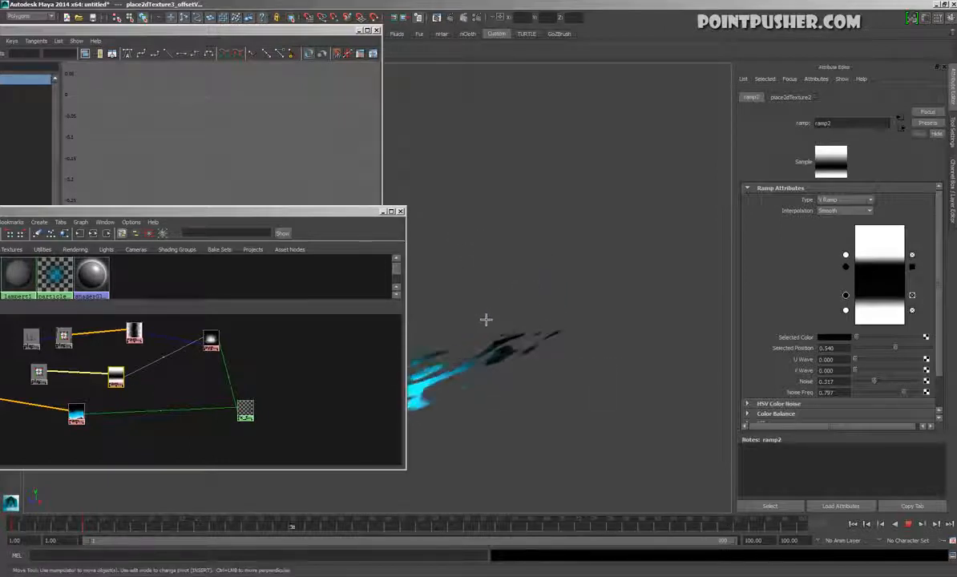
alt+drag(510, 372, 540, 379)
drag(637, 351, 566, 353)
alt+drag(566, 352, 586, 231)
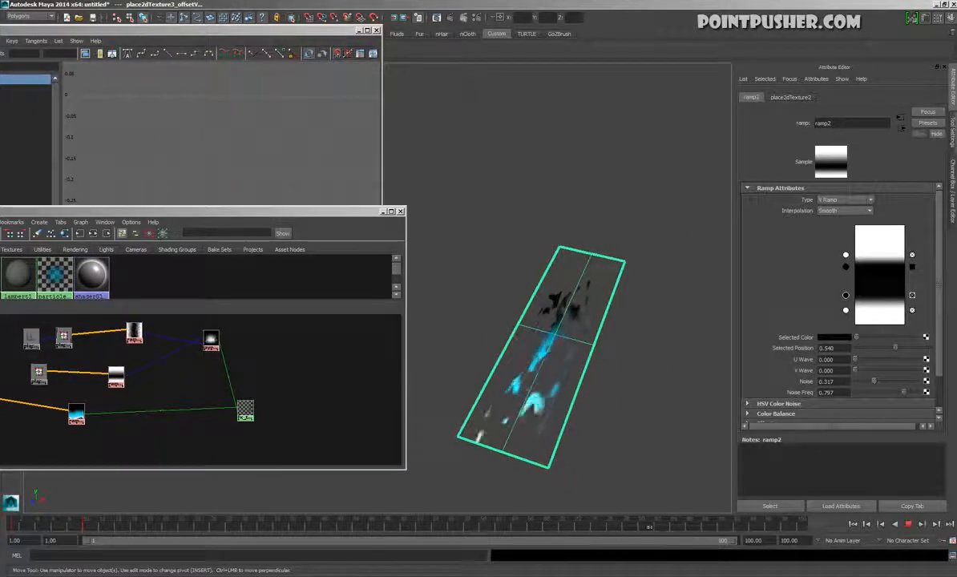
click(952, 193)
alt+drag(807, 291, 775, 453)
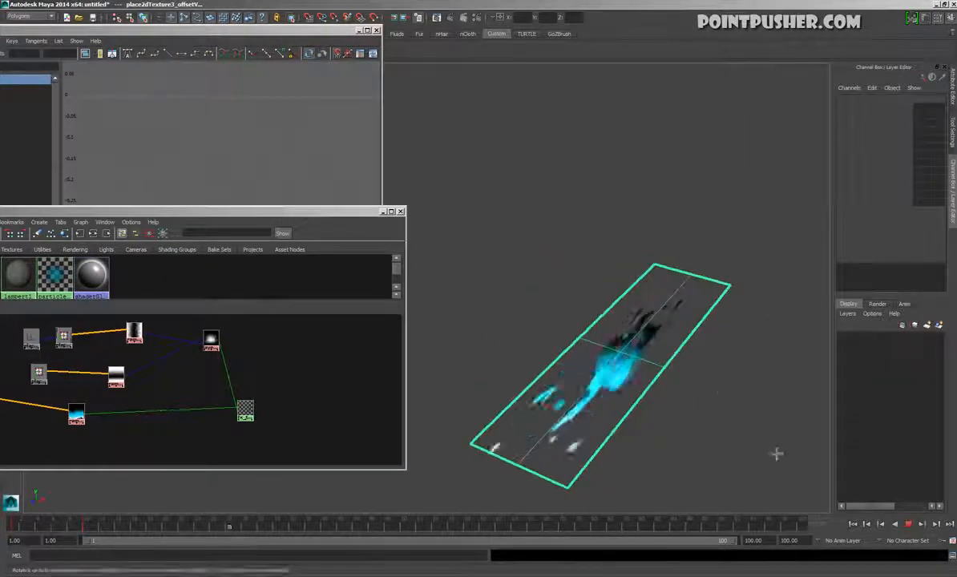
click(909, 525)
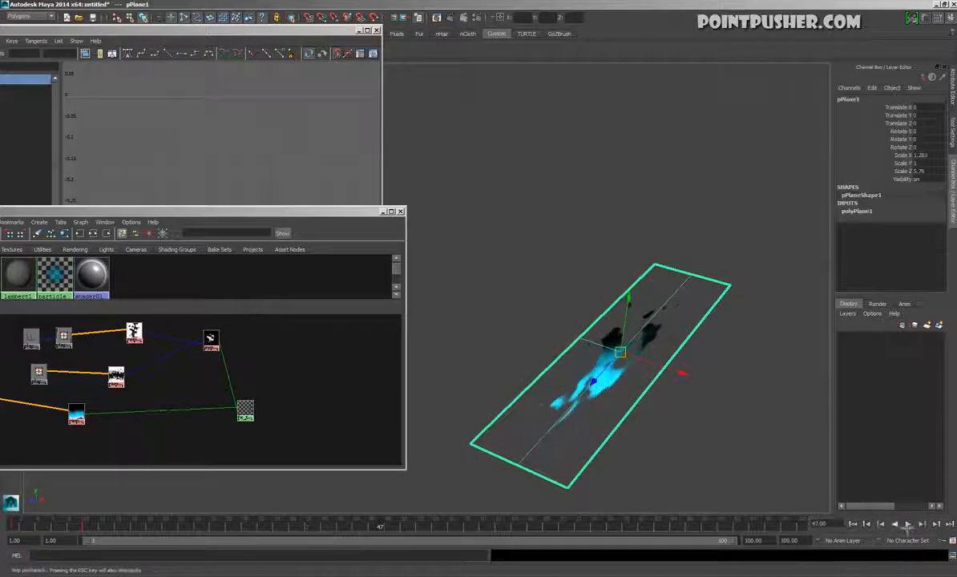
Set the glow plane's Subdivisions Width to 4 and Subdivisions Height to 4 in its polyPlane1 input
click(861, 212)
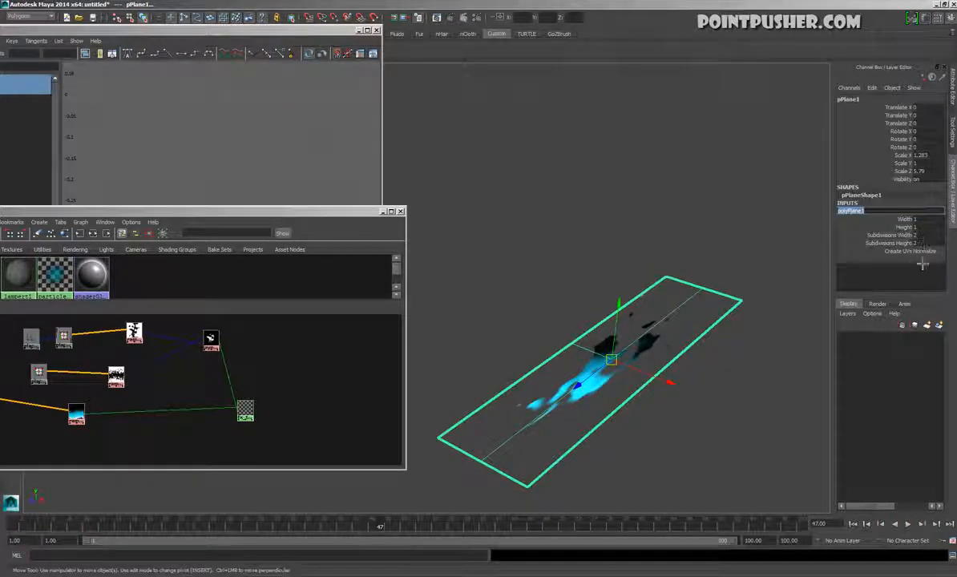
click(888, 235)
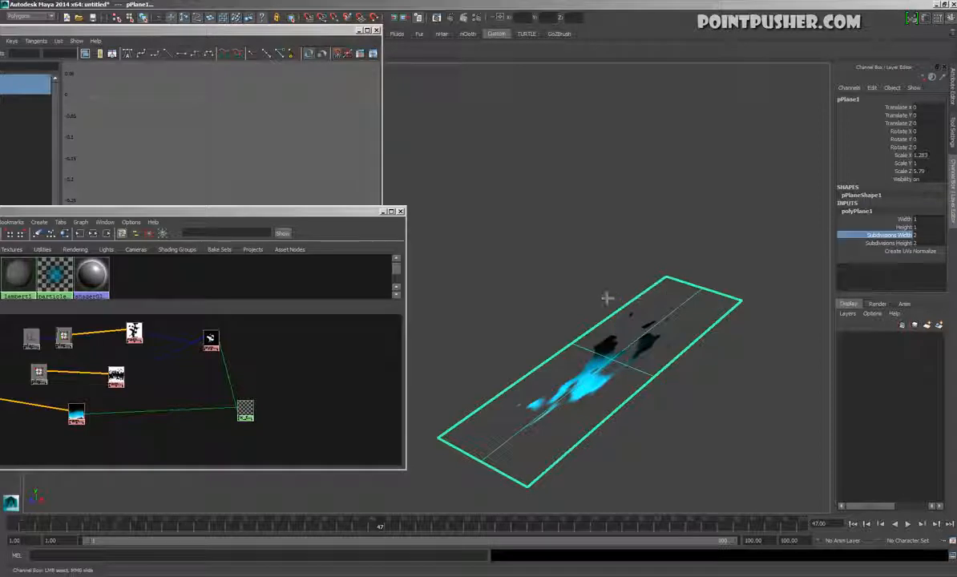
click(888, 243)
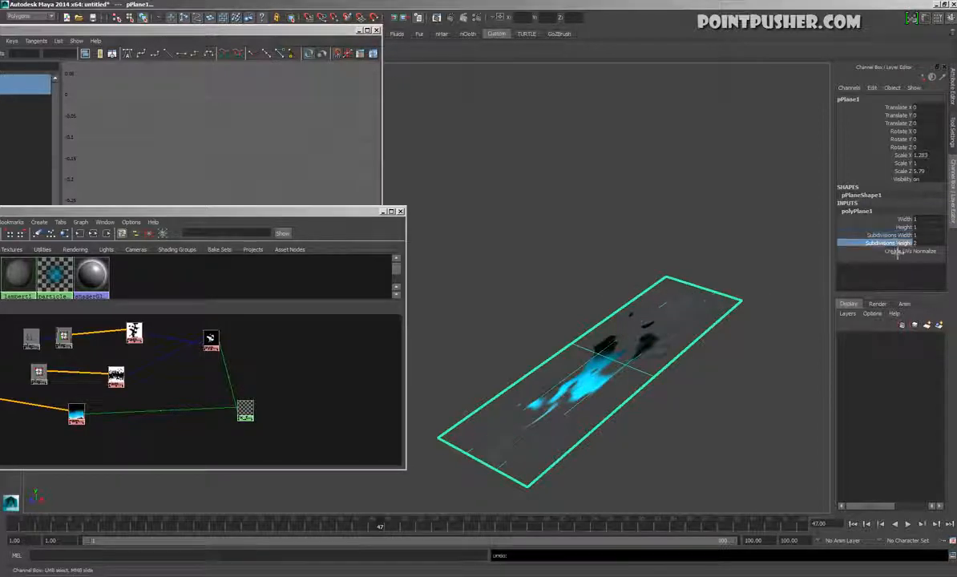
middle_drag(544, 289, 564, 254)
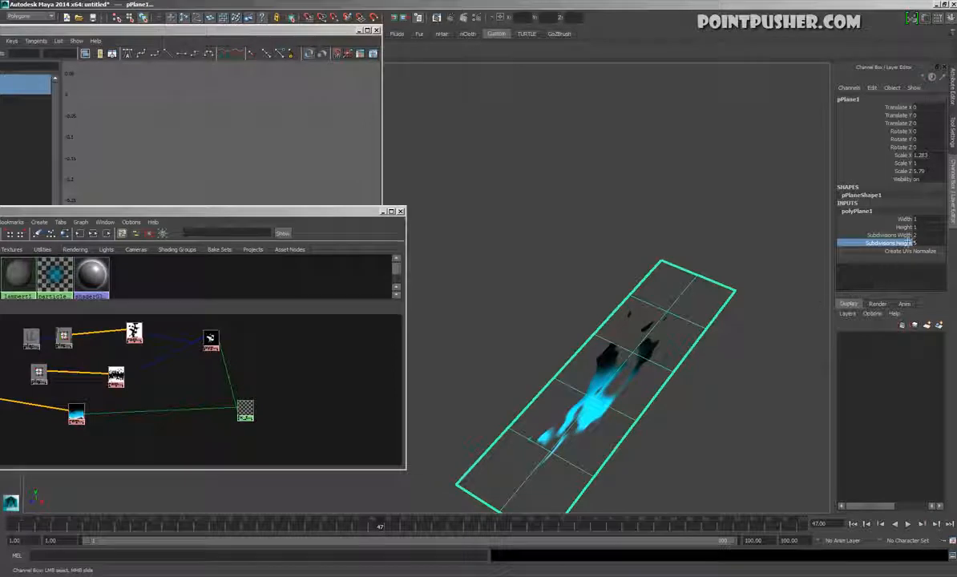
click(897, 235)
middle_drag(609, 310, 609, 310)
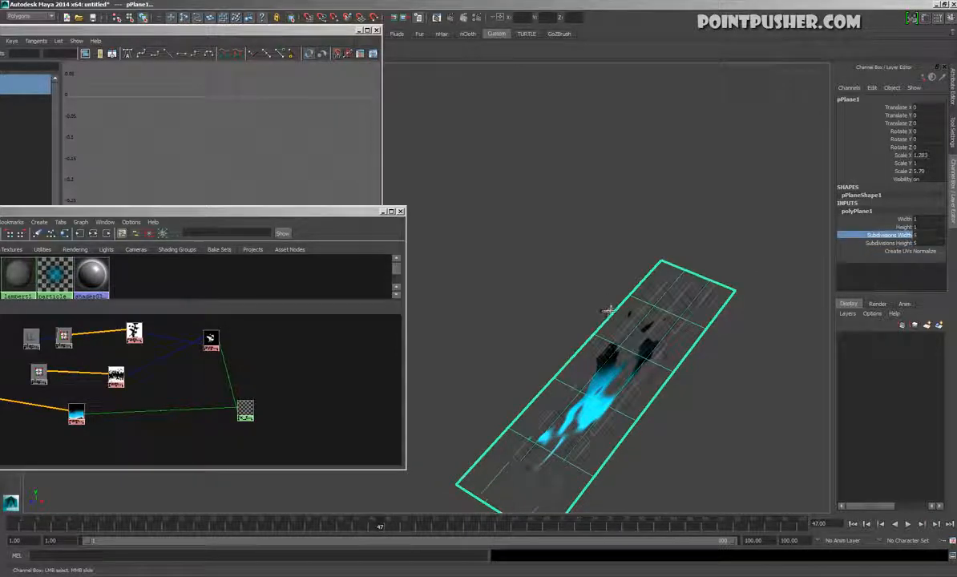
alt+drag(620, 332, 666, 374)
double_click(926, 244)
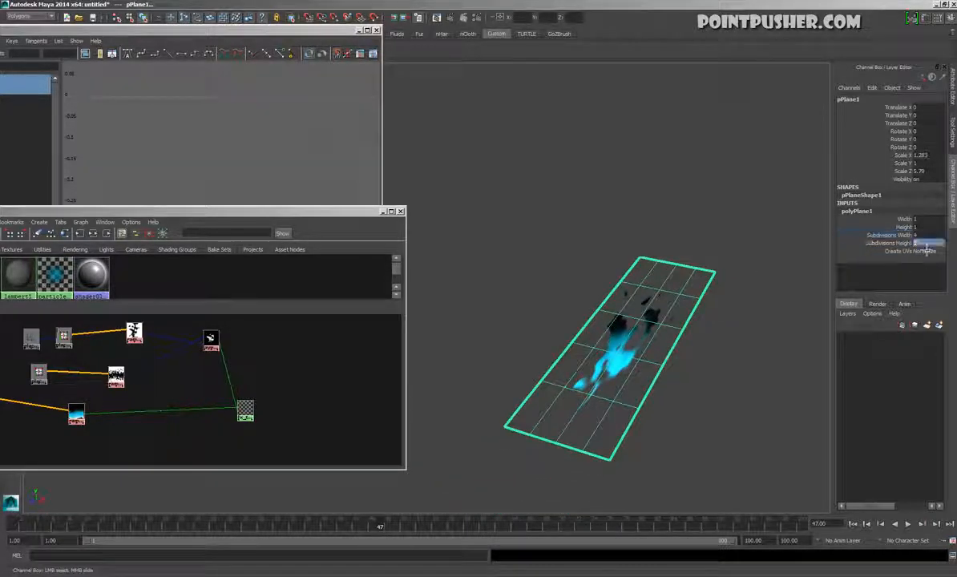
key(Return)
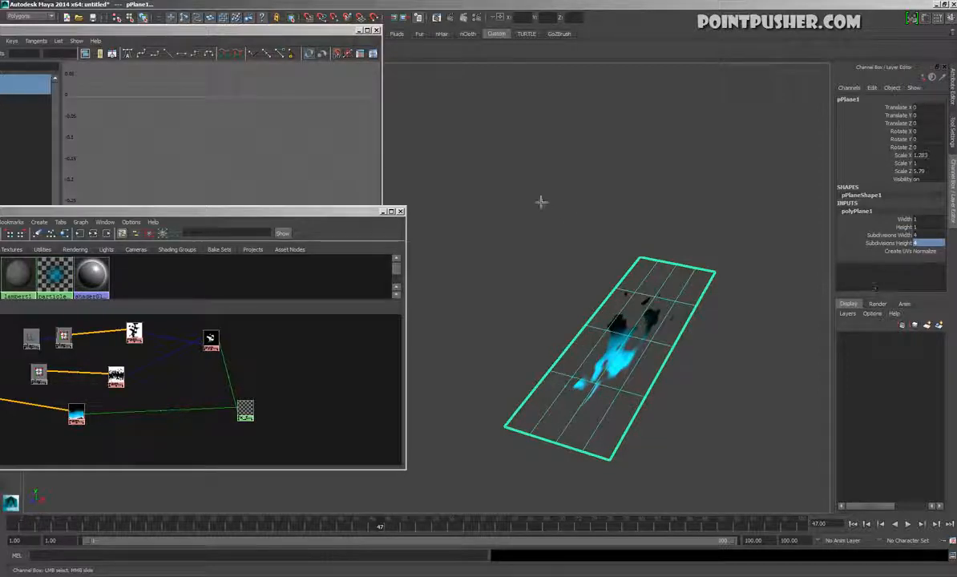
Reselect the subdivided glow plane with the Move tool and play the animation
click(546, 209)
click(598, 343)
alt+drag(609, 352, 732, 430)
key(w)
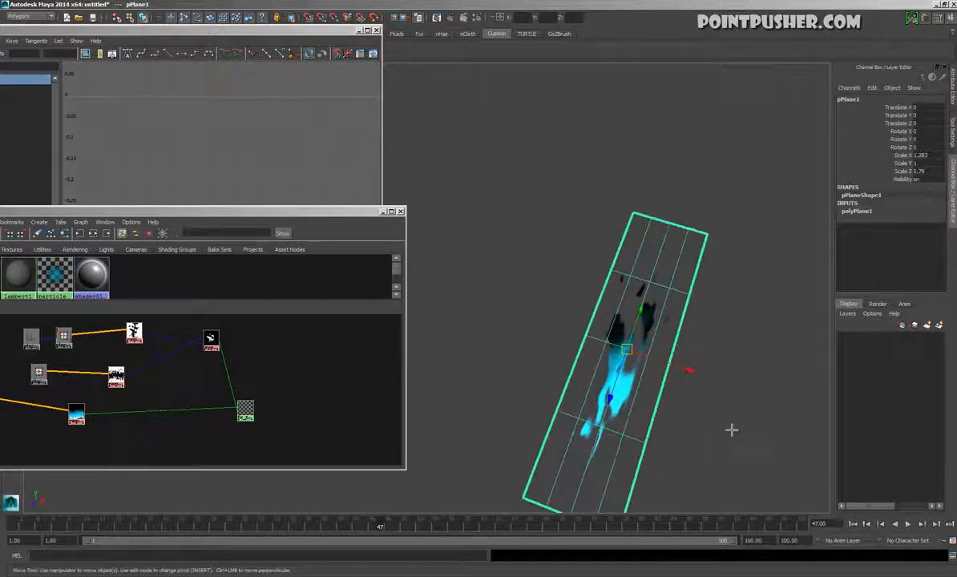
click(908, 523)
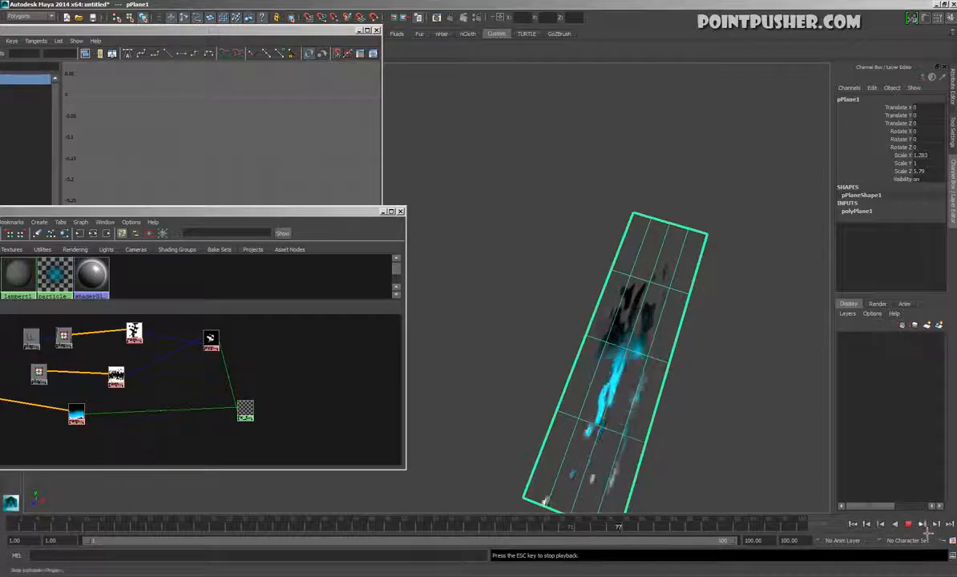
Duplicate the glow plane and move the copy along X to a Translate X of about -3.637
key(ctrl+d)
drag(692, 375, 545, 327)
alt+middle_drag(548, 406, 699, 376)
alt+drag(699, 375, 705, 369)
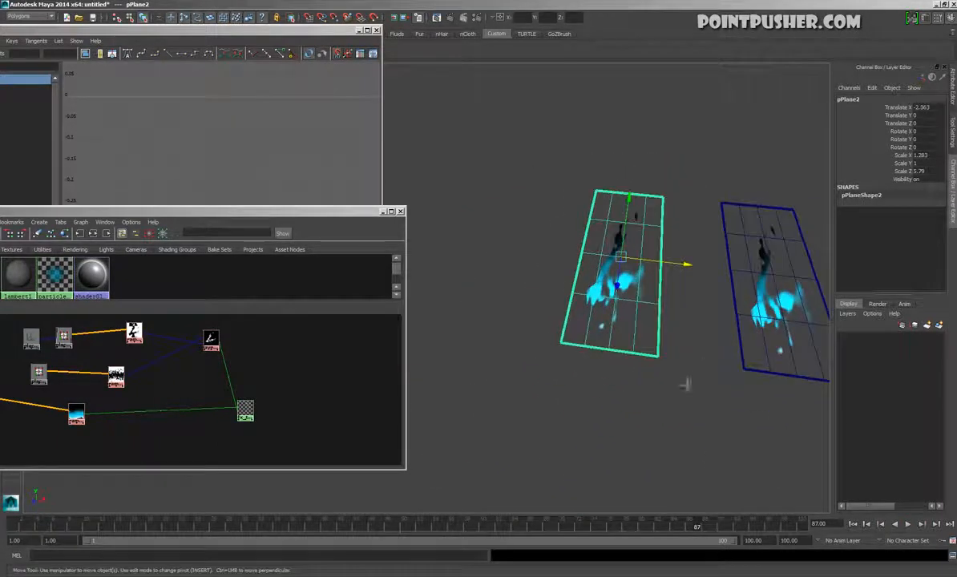
middle_drag(705, 369, 609, 411)
alt+drag(658, 398, 710, 369)
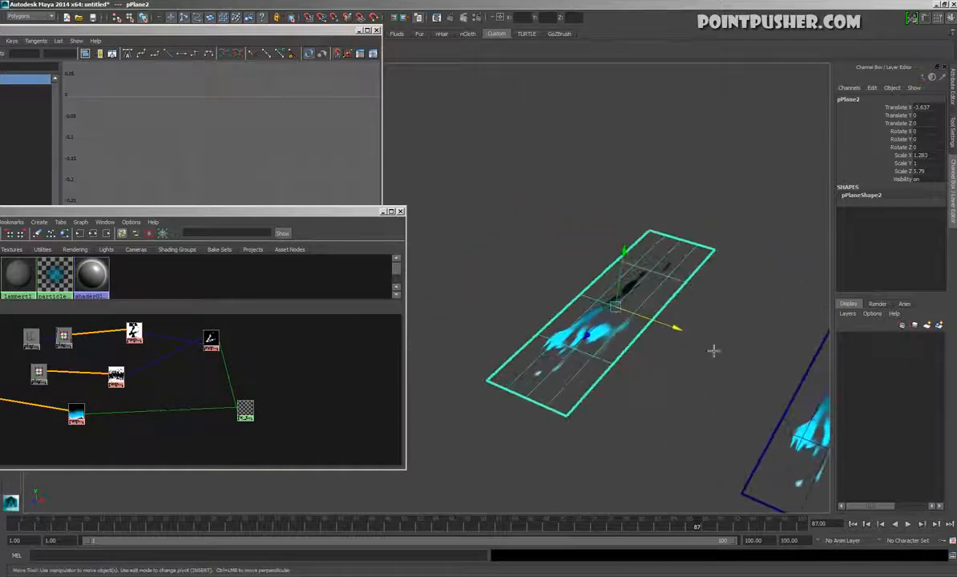
alt+drag(587, 368, 449, 493)
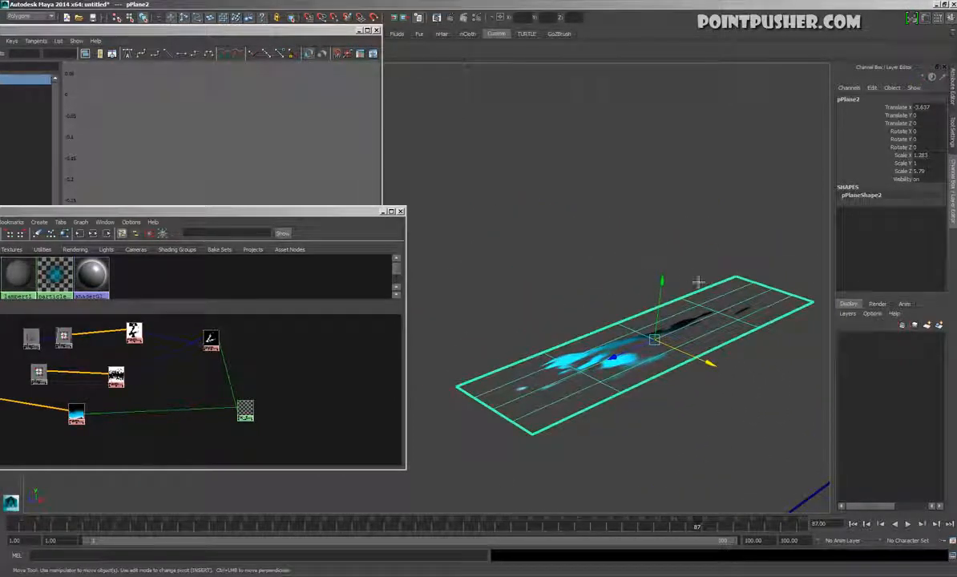
Turn off Casts Shadows in the Render Stats of the duplicated plane's shape
key(ctrl+a)
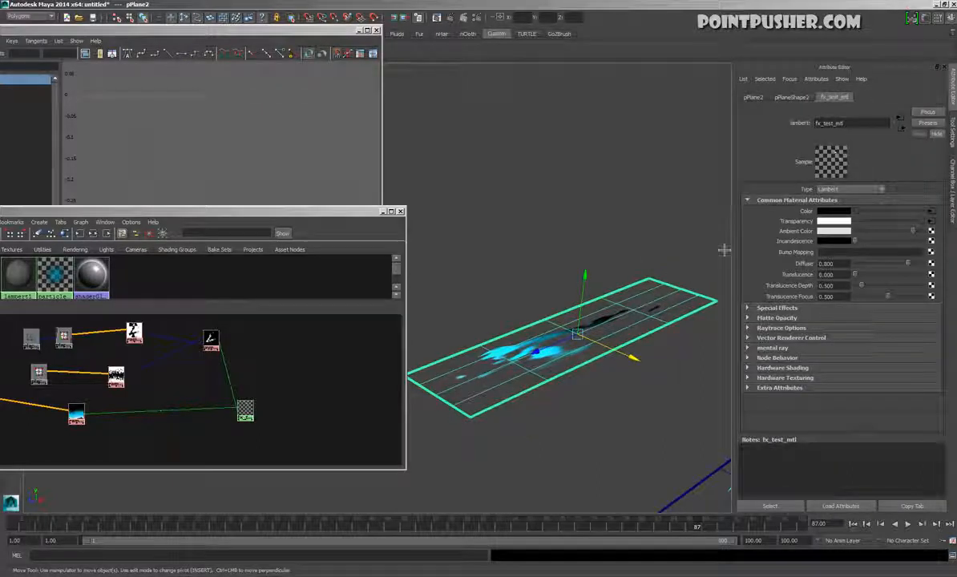
click(792, 97)
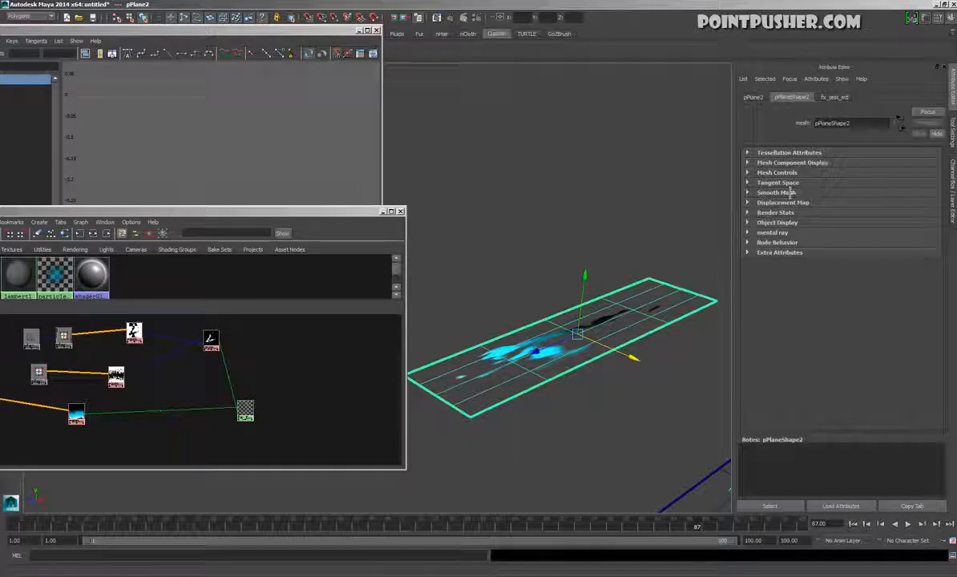
click(527, 259)
click(627, 323)
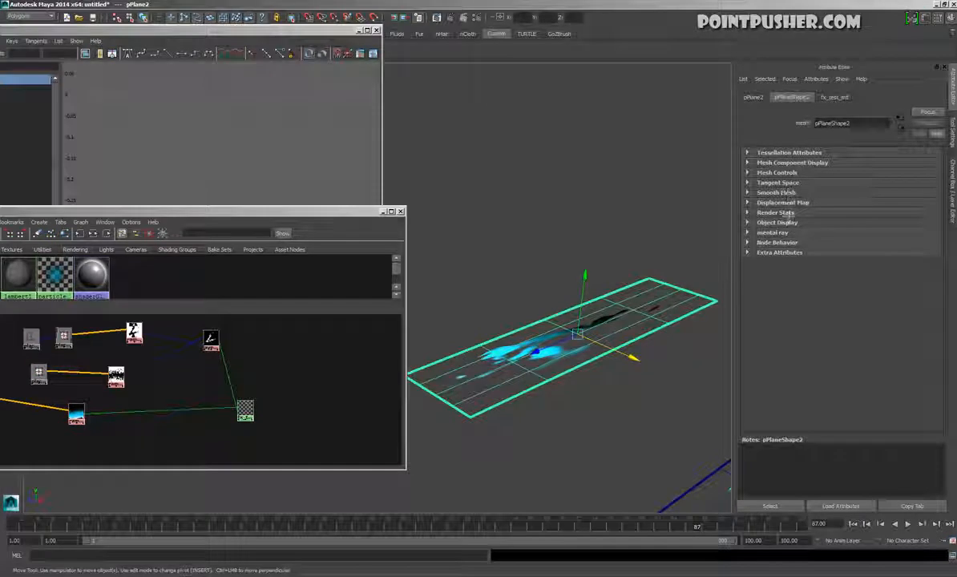
click(786, 214)
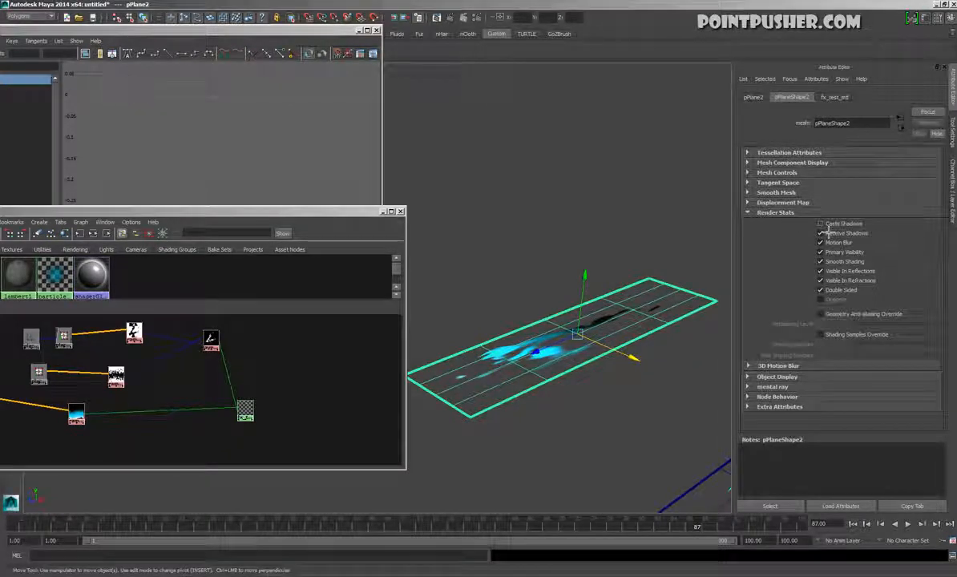
Duplicate the copied plane in place, rotate the new copy about its long axis so they cross, and turn off its Receive Shadows
alt+drag(594, 438, 569, 426)
key(ctrl+d)
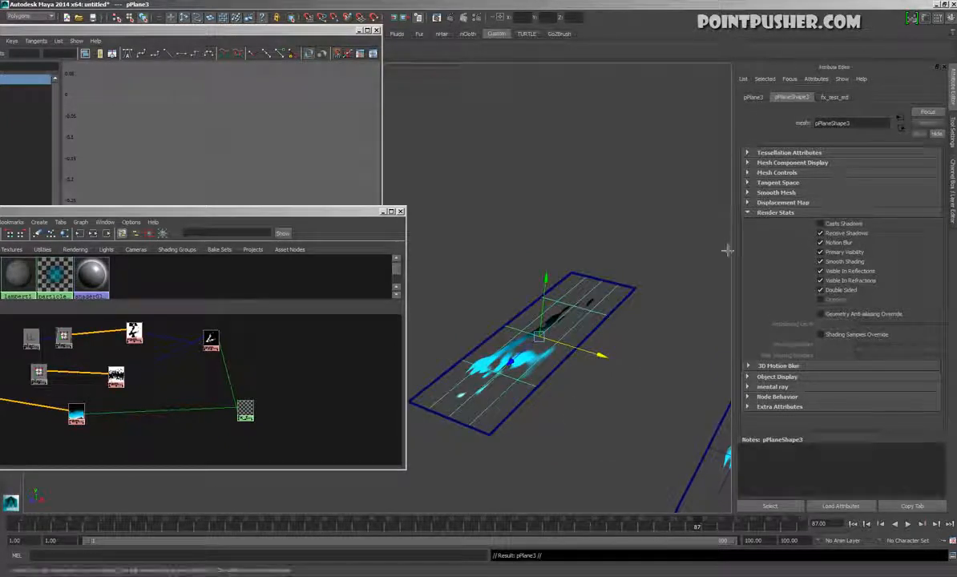
key(e)
drag(571, 265, 607, 337)
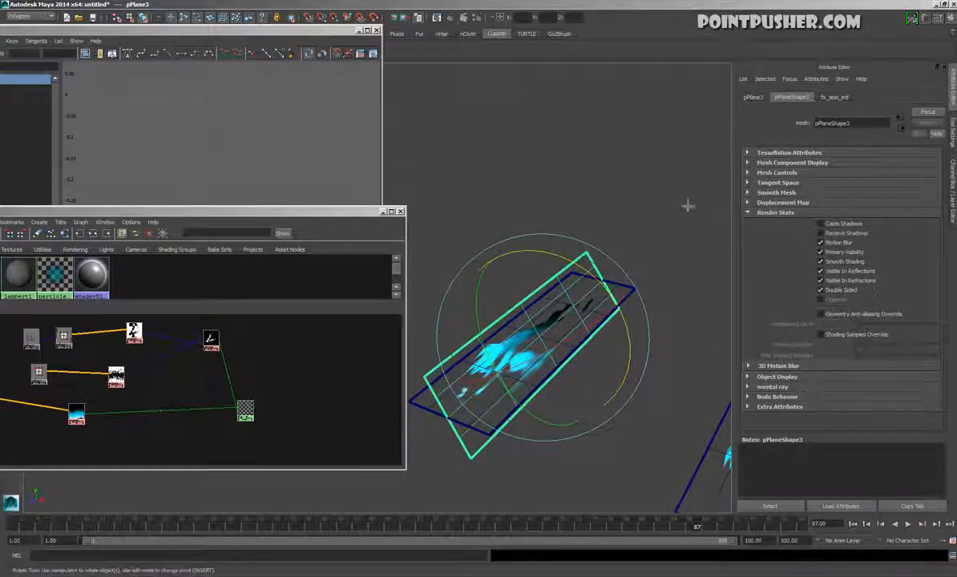
Duplicate the crossed glow plane in place several times, rotating each copy about its long axis to form a star of planes
click(451, 379)
click(430, 412)
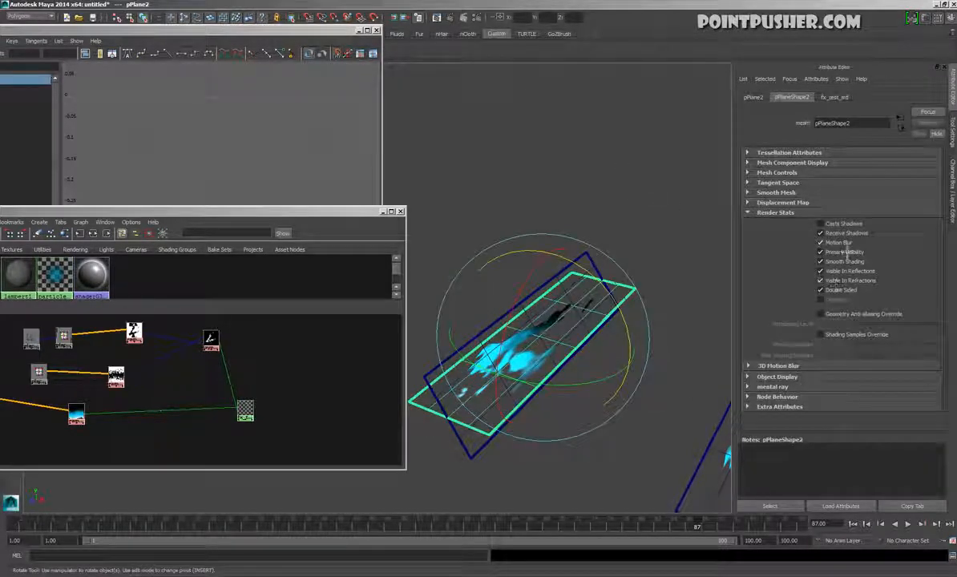
click(552, 255)
click(593, 254)
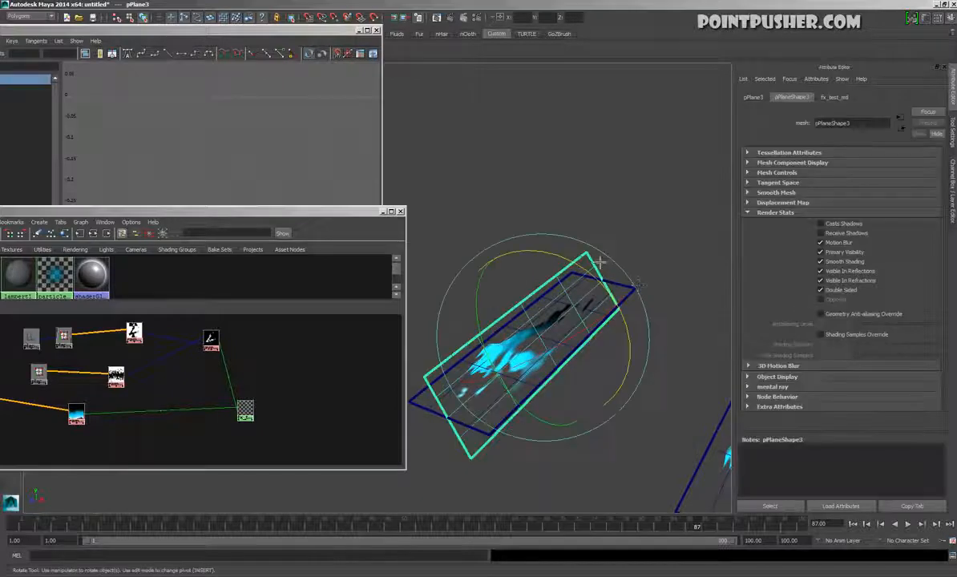
alt+drag(604, 367, 530, 355)
click(641, 219)
click(525, 355)
key(ctrl+d)
drag(581, 292, 600, 332)
key(ctrl+d)
drag(587, 295, 601, 353)
click(639, 229)
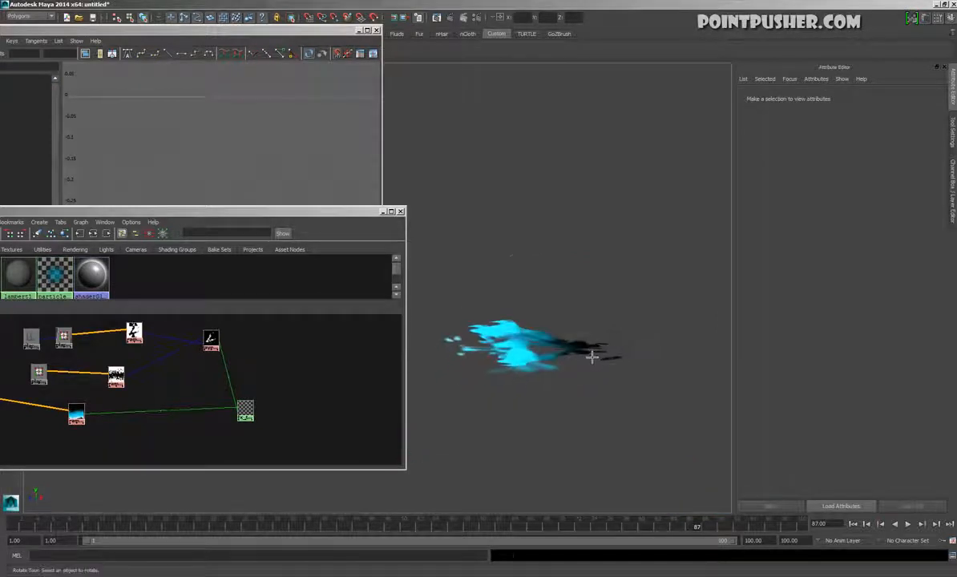
Restore the selection of the newest plane copy and refine its rotation about the long axis to even out the star arrangement
key(ctrl+z)
drag(628, 302, 498, 207)
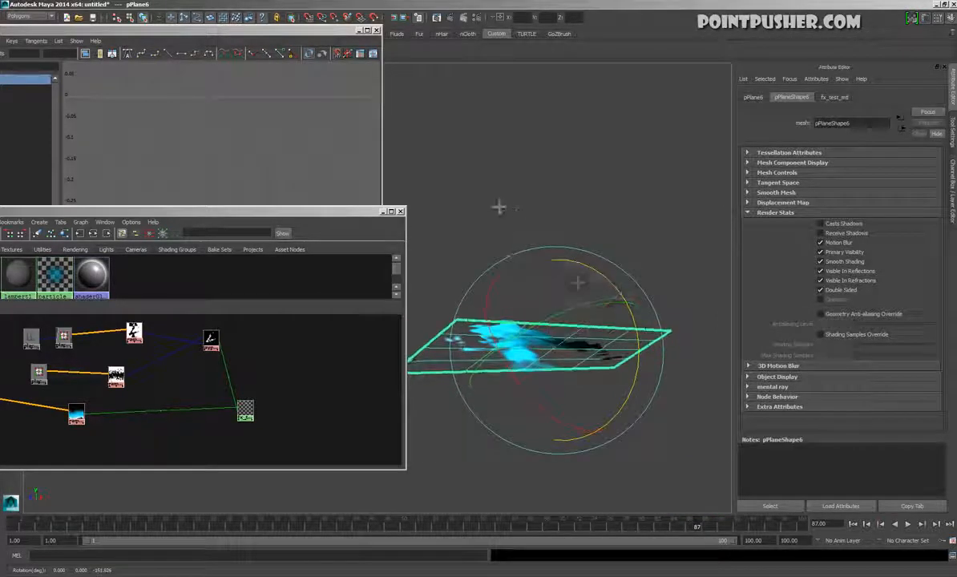
drag(636, 317, 591, 235)
click(645, 378)
alt+drag(614, 431, 560, 430)
alt+middle_drag(559, 429, 637, 313)
drag(546, 243, 589, 377)
alt+drag(714, 482, 662, 161)
click(613, 118)
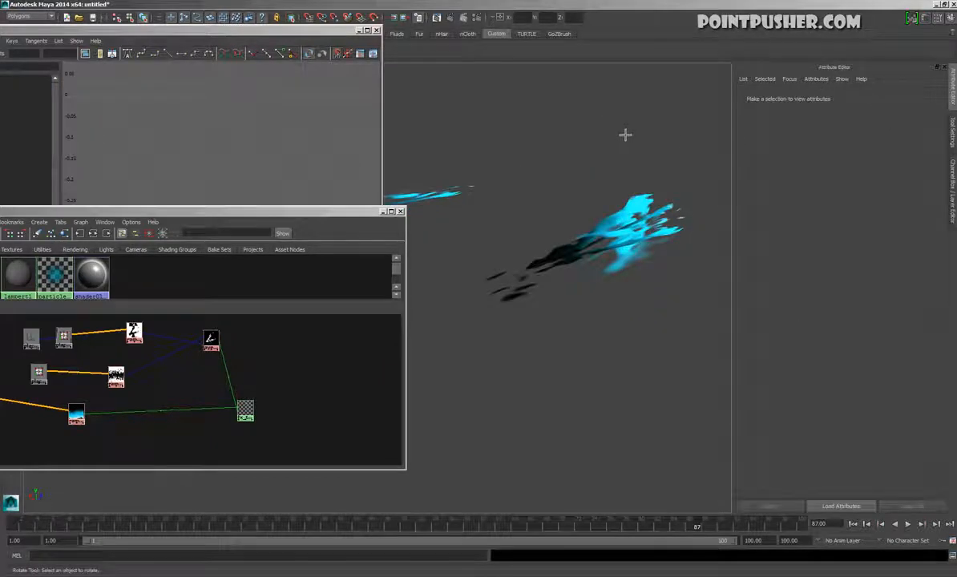
click(597, 201)
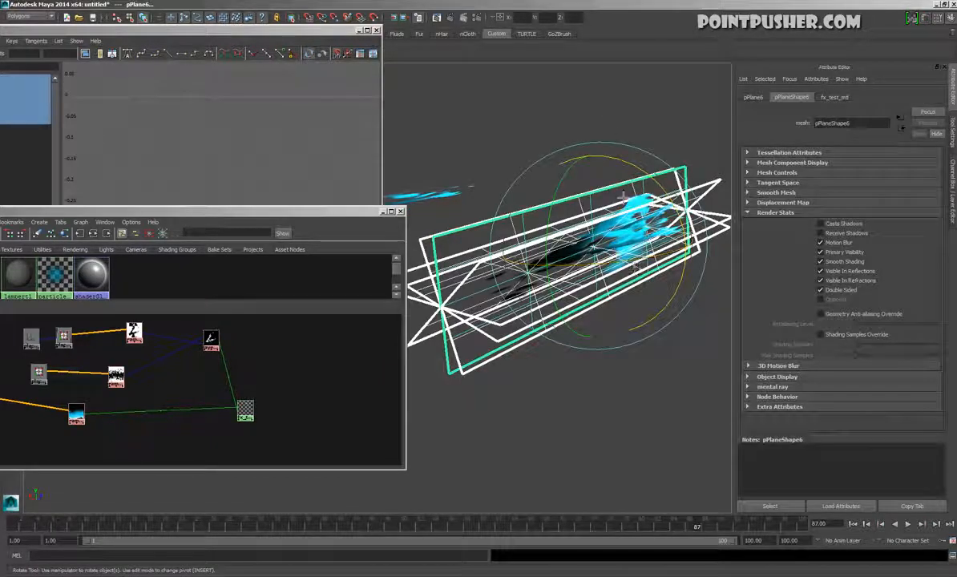
click(542, 121)
Set the Transparency Algorithm to Depth Peeling in the Hardware Renderer 2.0 settings
key(space)
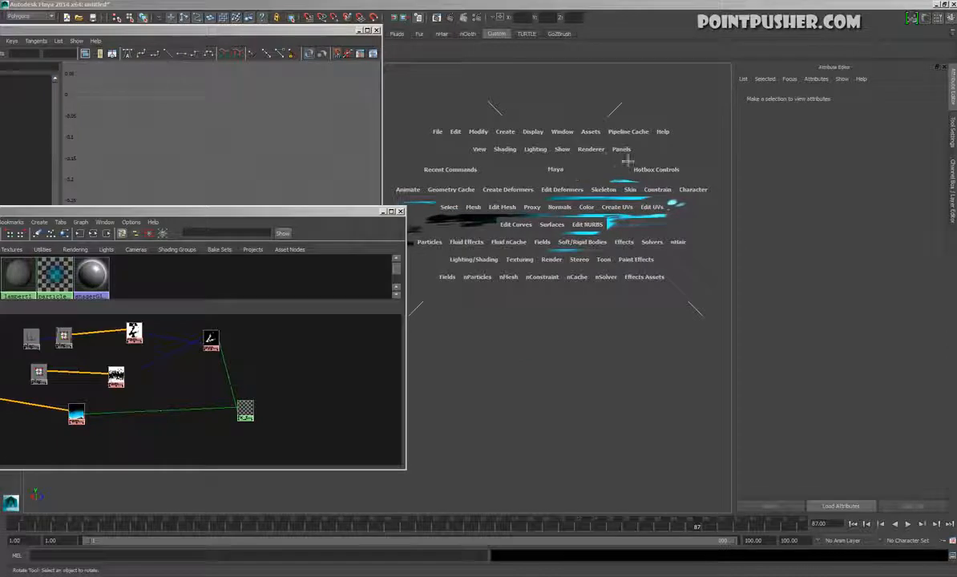
click(598, 151)
click(660, 185)
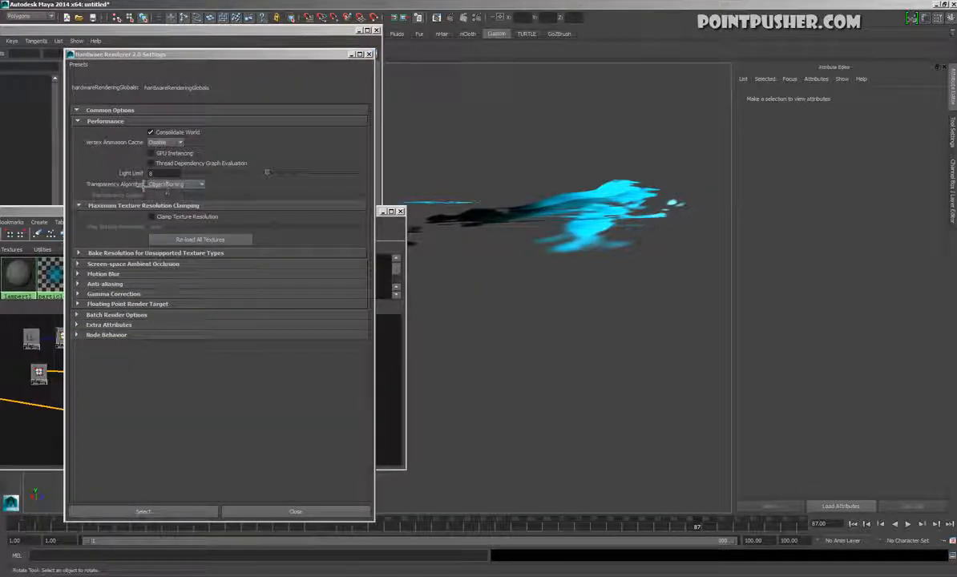
click(201, 185)
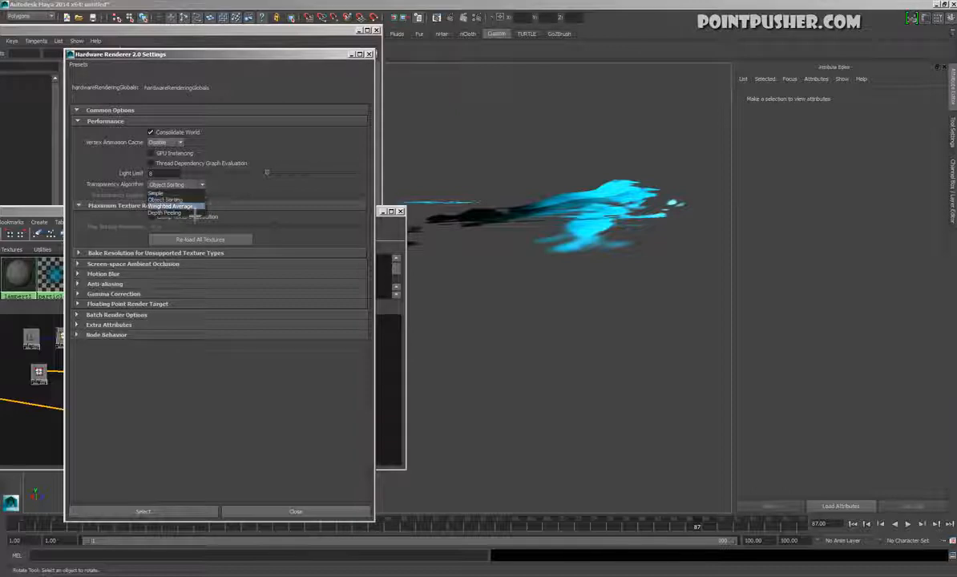
click(188, 217)
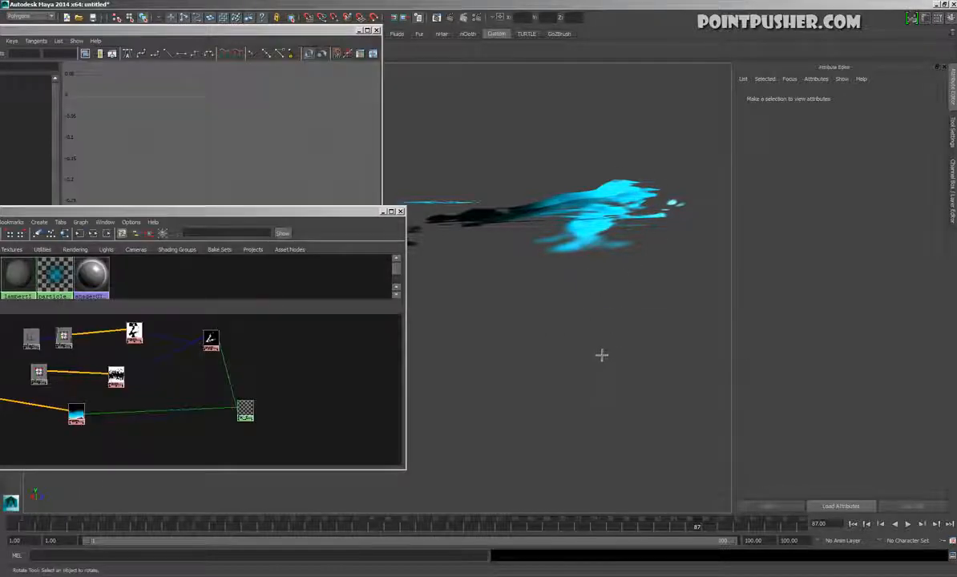
Play the animation, examine the crossed glow planes from several angles, and stop playback
alt+drag(585, 373, 611, 386)
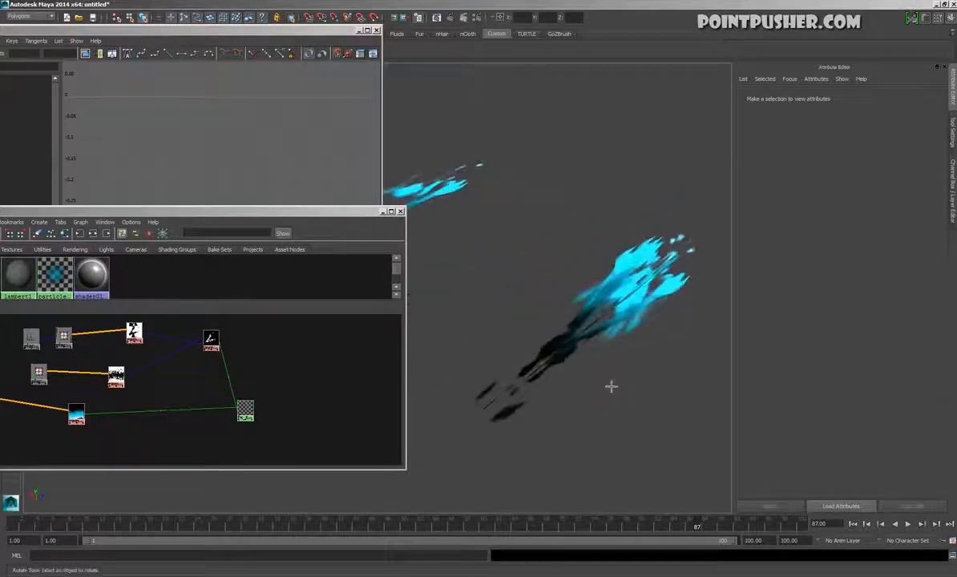
click(908, 523)
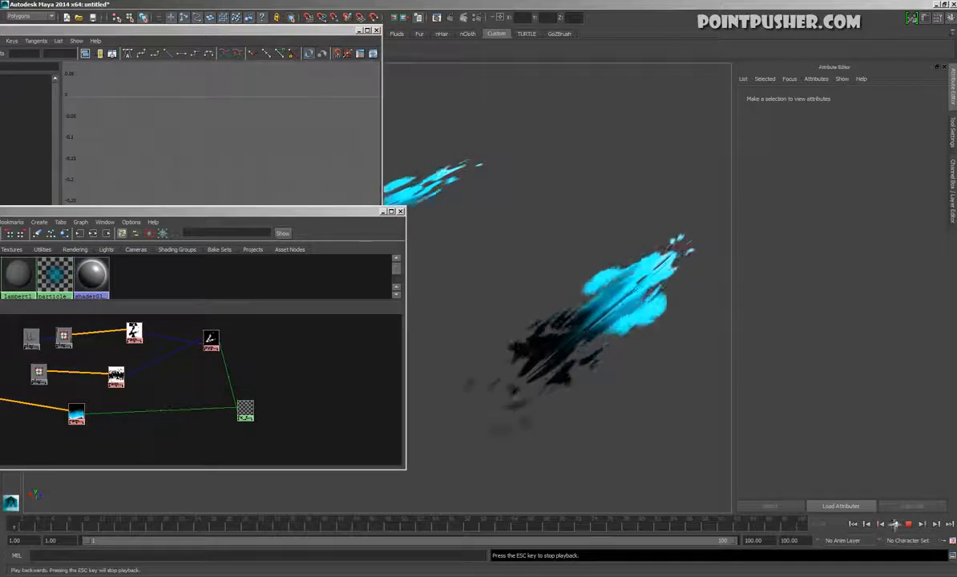
mouse_move(792, 392)
alt+mouse_down()
mouse_move(775, 483)
mouse_move(654, 390)
mouse_move(784, 483)
mouse_move(612, 379)
mouse_move(630, 367)
mouse_move(524, 431)
mouse_move(472, 356)
mouse_move(492, 365)
mouse_move(487, 382)
mouse_move(643, 434)
mouse_move(617, 425)
mouse_move(578, 444)
mouse_move(592, 485)
mouse_move(624, 437)
mouse_move(551, 457)
mouse_move(540, 507)
mouse_move(534, 446)
mouse_move(612, 446)
alt+mouse_up()
alt+drag(597, 343, 574, 375)
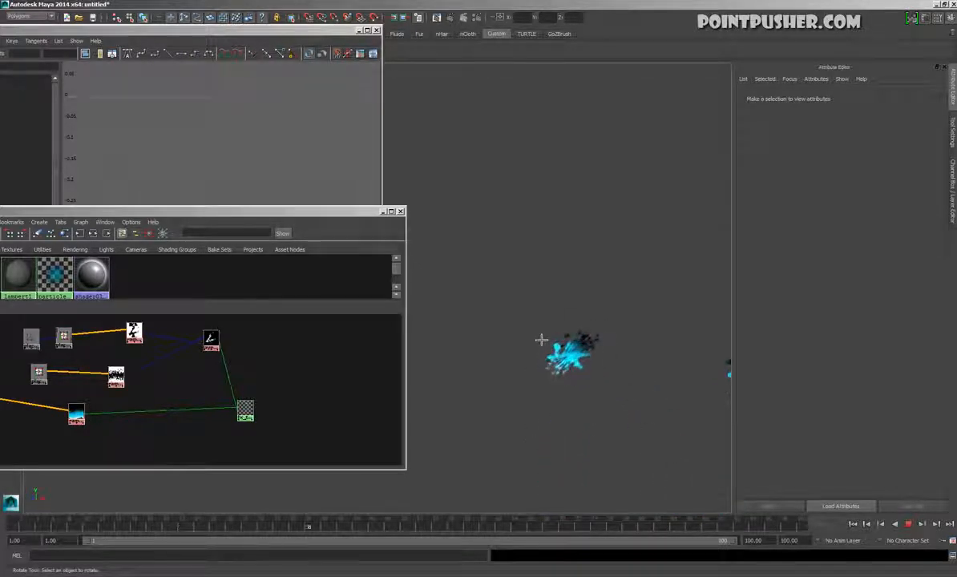
click(910, 525)
Select all the crossed glow planes and apply a nonlinear Twist deformer to them
drag(481, 285, 617, 151)
key(space)
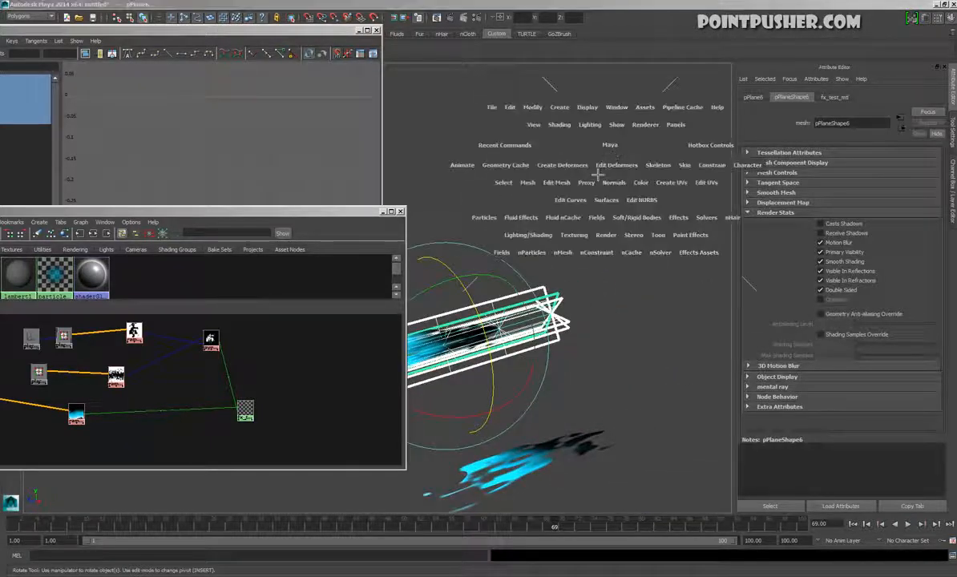
click(580, 167)
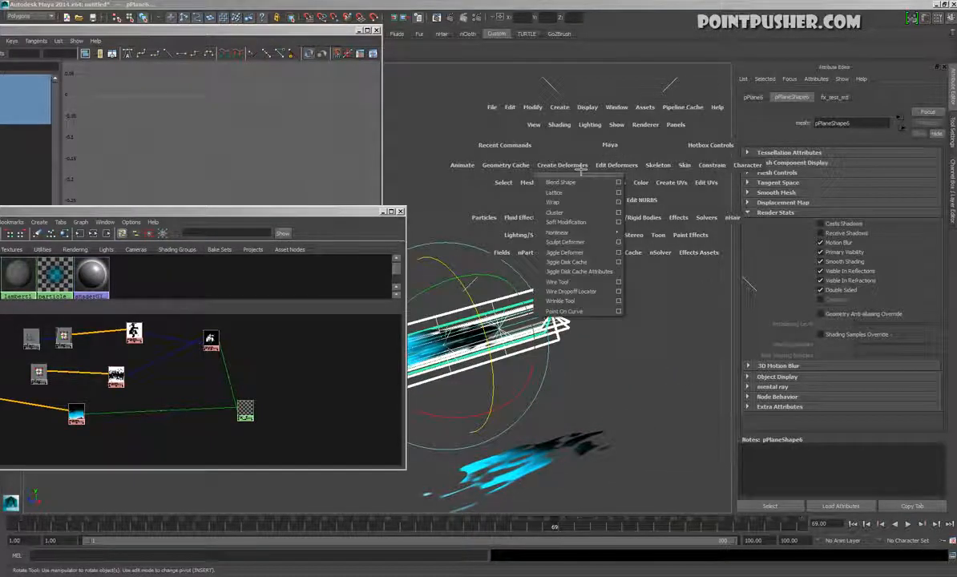
mouse_move(582, 233)
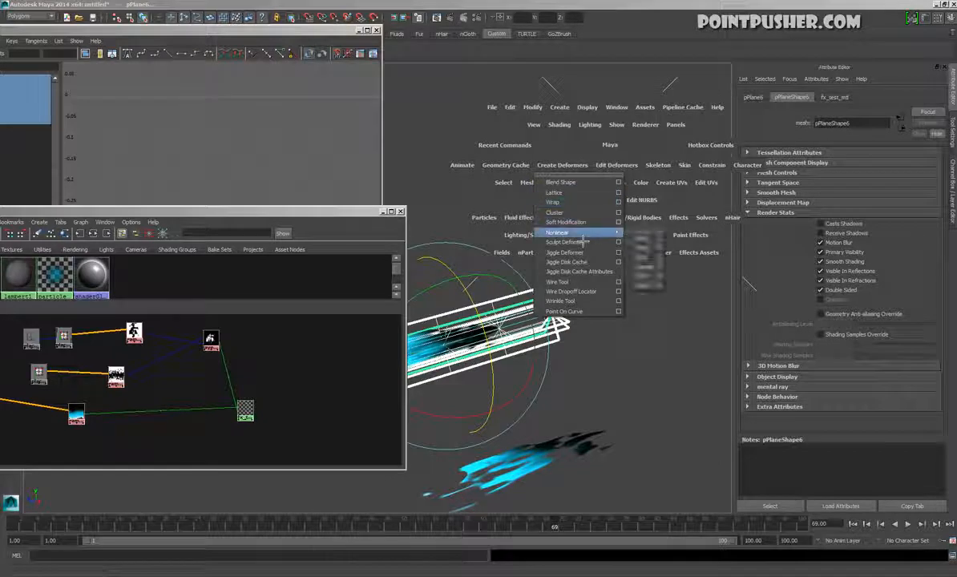
click(659, 280)
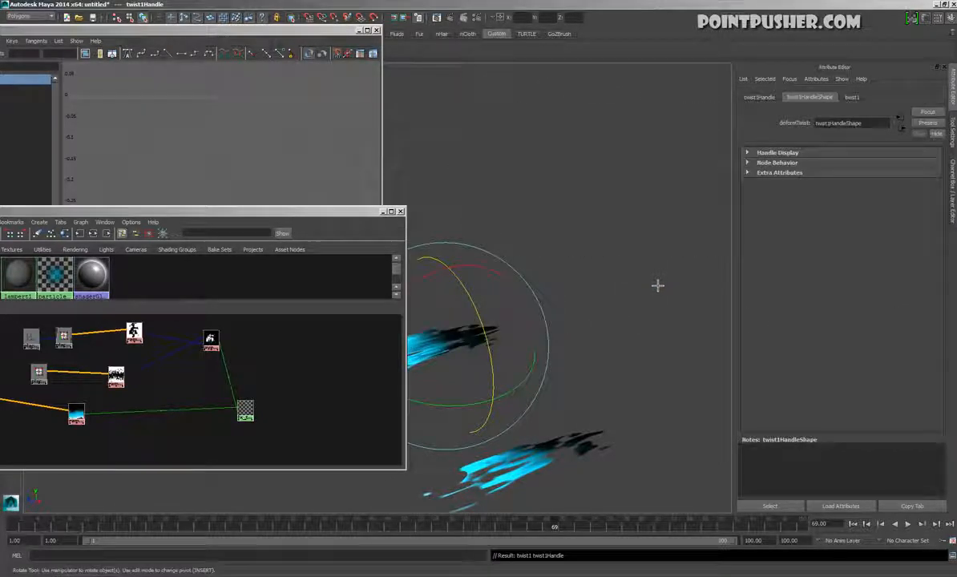
Rotate the twist handle to run along the planes' length, with Rotate X set to 90
key(f)
alt+drag(631, 296, 531, 250)
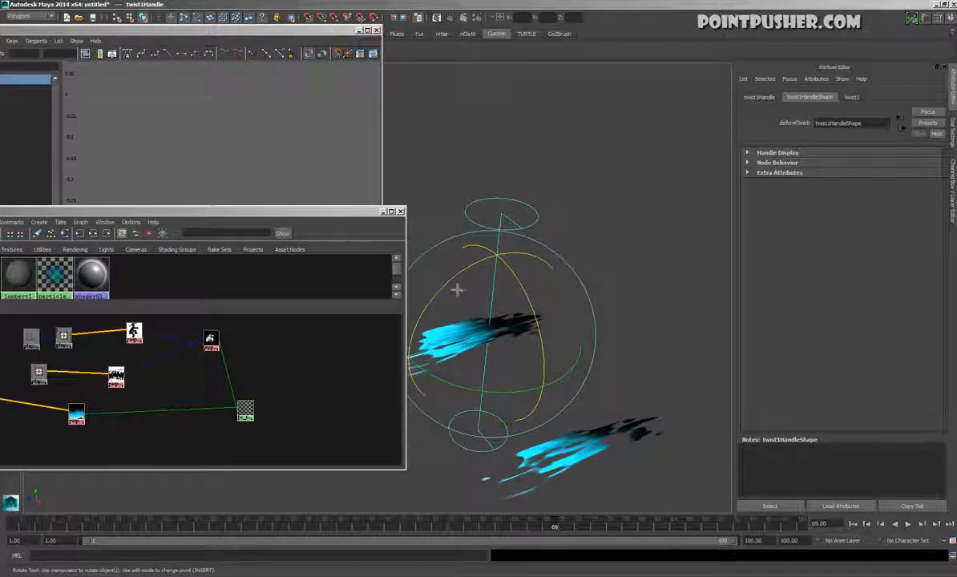
drag(456, 291, 577, 306)
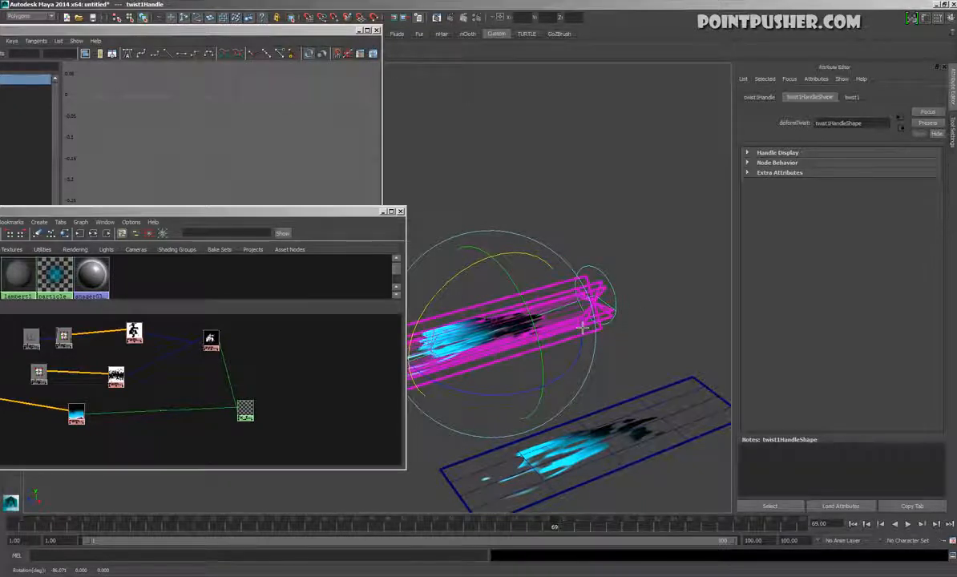
key(ctrl+a)
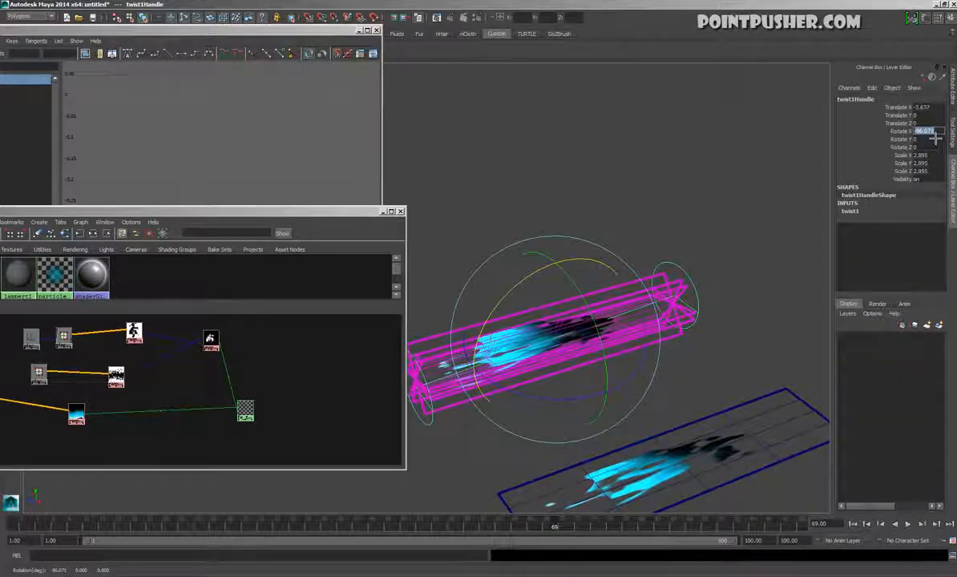
text(90)
key(Return)
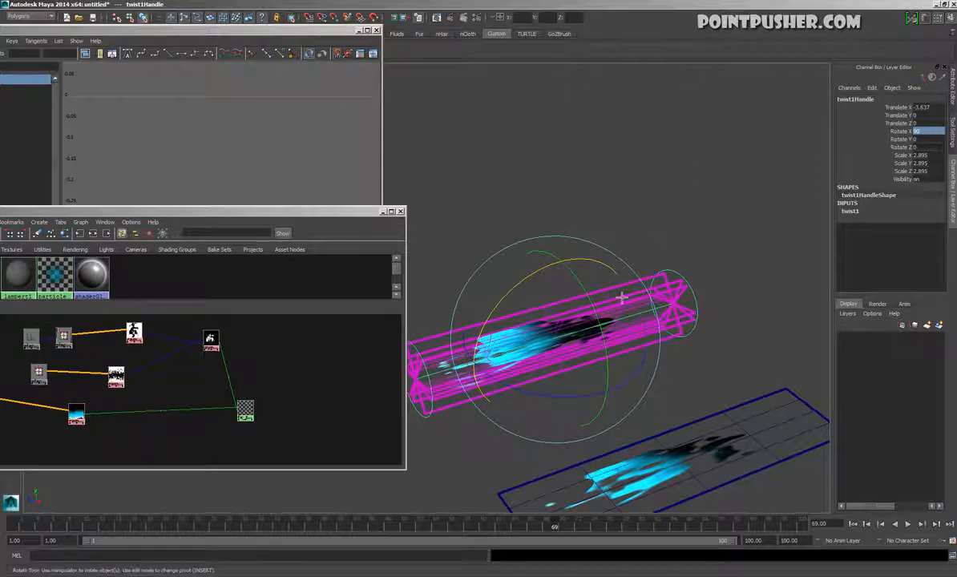
Twist the planes by setting the deformer's Start Angle to about 105.424 and End Angle to about -96.257
alt+drag(622, 297, 616, 272)
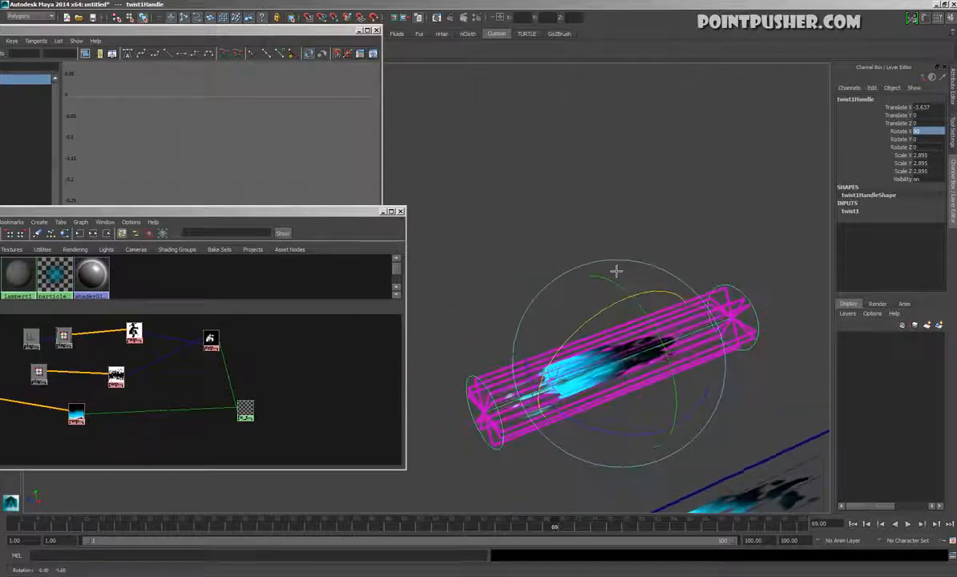
click(853, 212)
click(901, 228)
middle_drag(730, 235, 774, 259)
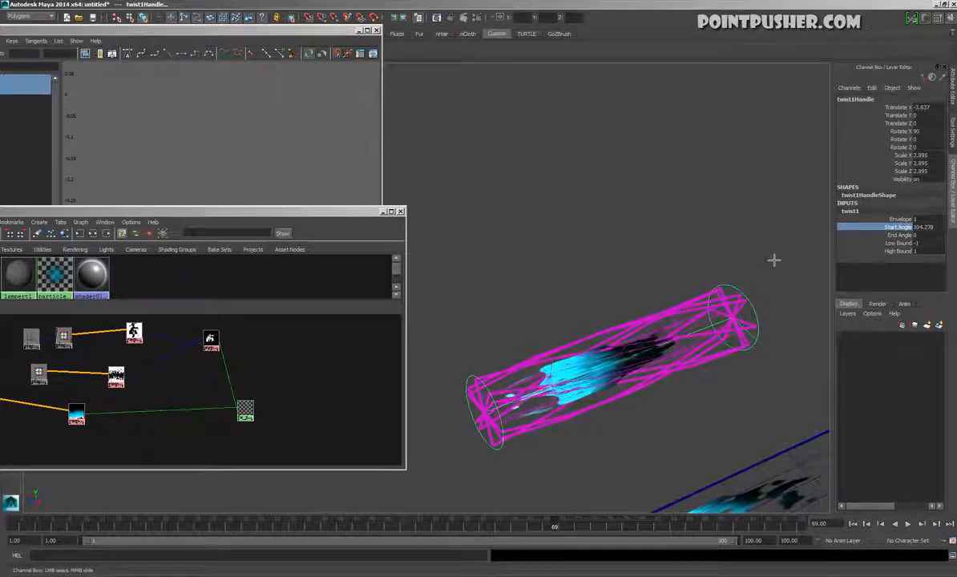
click(900, 235)
middle_drag(619, 274, 573, 269)
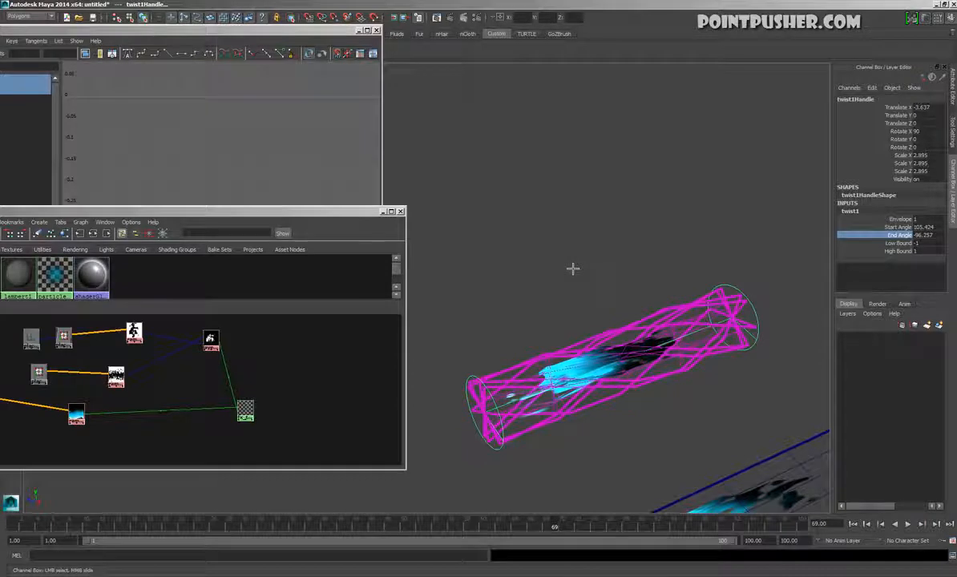
click(572, 269)
Hide the wireframe overlay and play the animation to examine the twisted glow from several angles
alt+drag(631, 283, 557, 290)
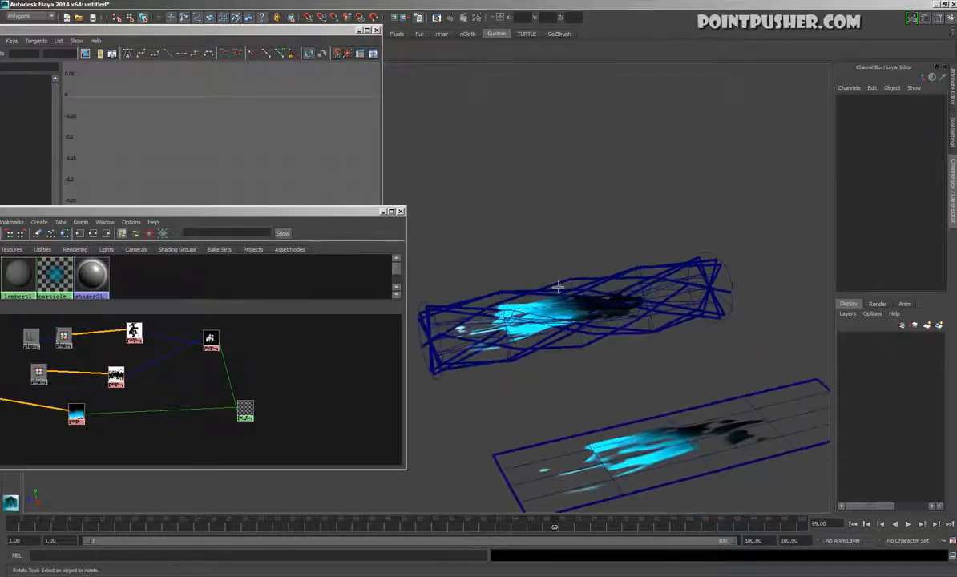
key(alt+5)
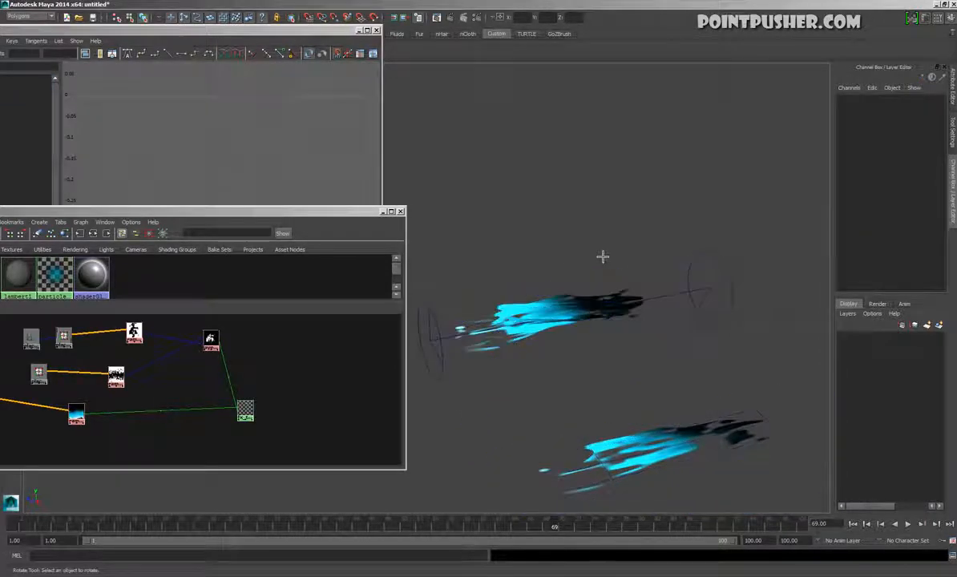
click(908, 524)
alt+drag(593, 296, 592, 398)
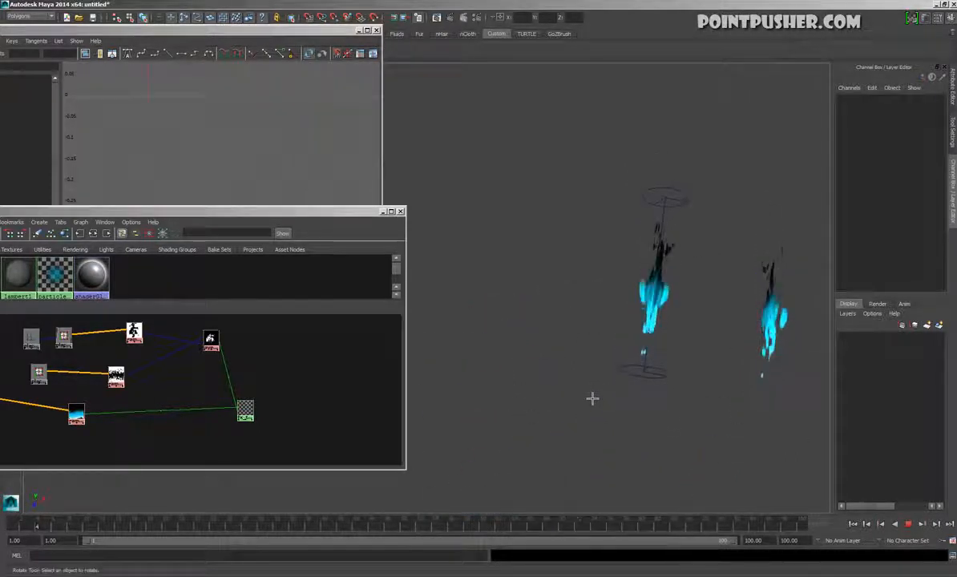
alt+drag(632, 408, 681, 430)
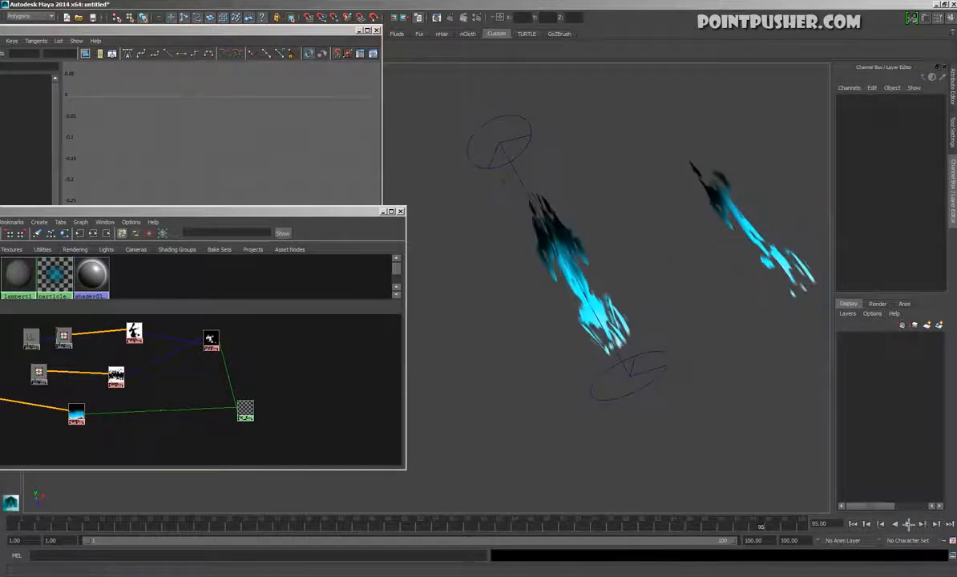
Select the twisted planes together with their twist handle and delete their construction history
click(608, 303)
alt+drag(609, 300, 636, 250)
key(w)
click(641, 248)
key(space)
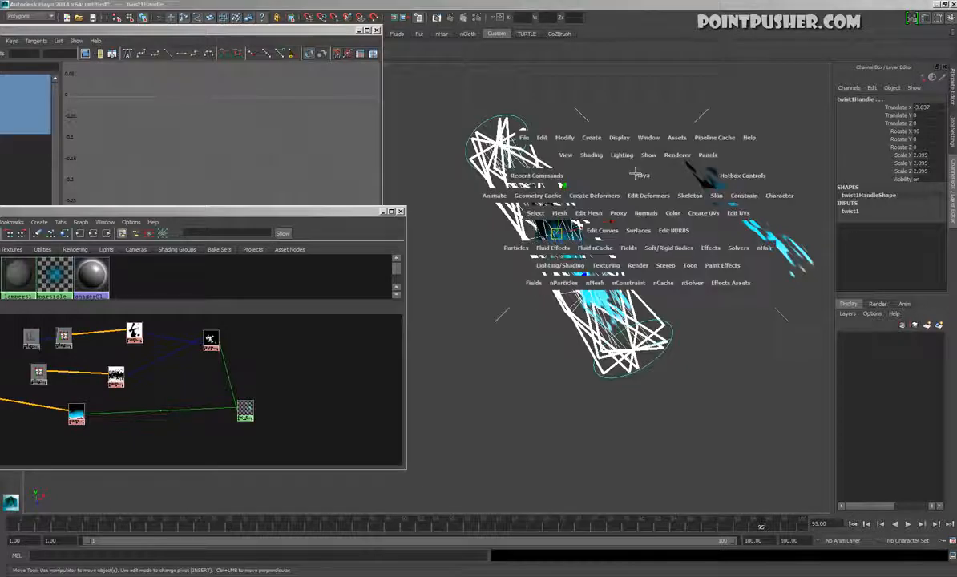
click(546, 140)
mouse_move(591, 243)
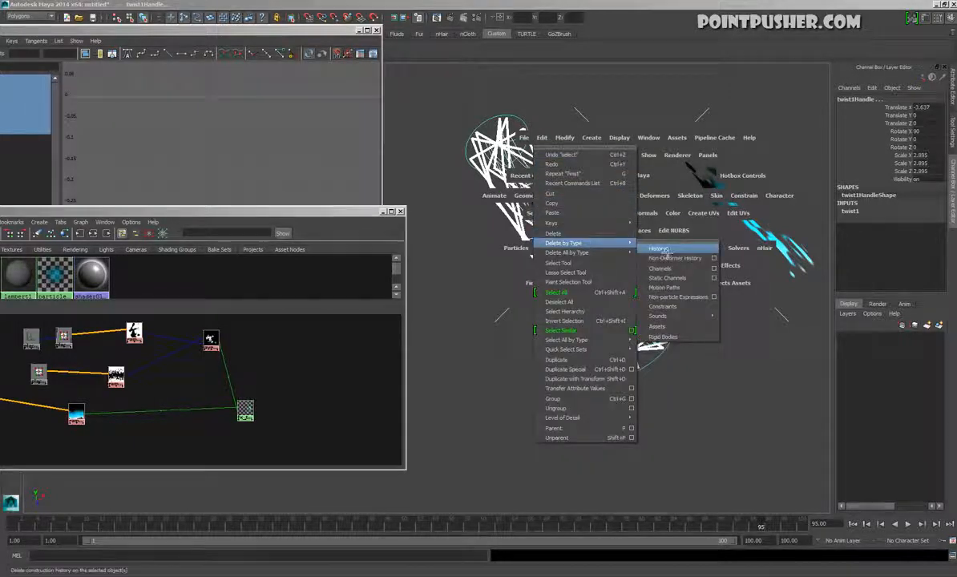
click(663, 250)
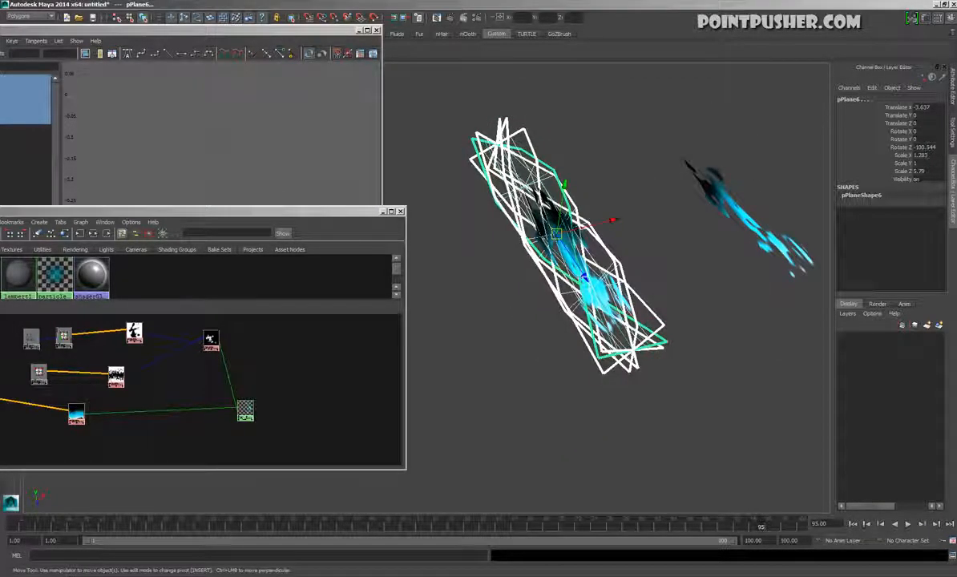
Turn on smooth mesh preview for the twisted planes and select the original single glow plane
key(3)
click(630, 184)
click(741, 206)
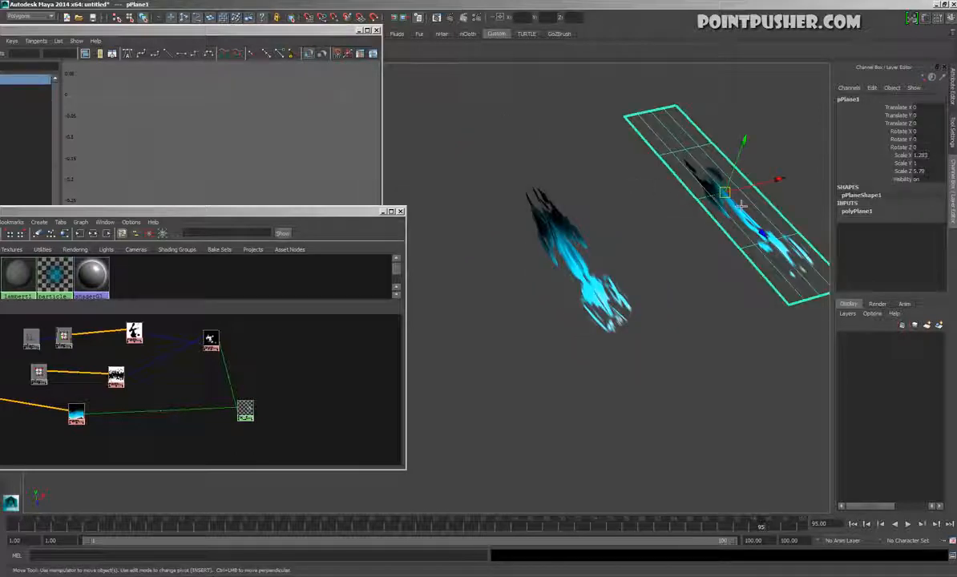
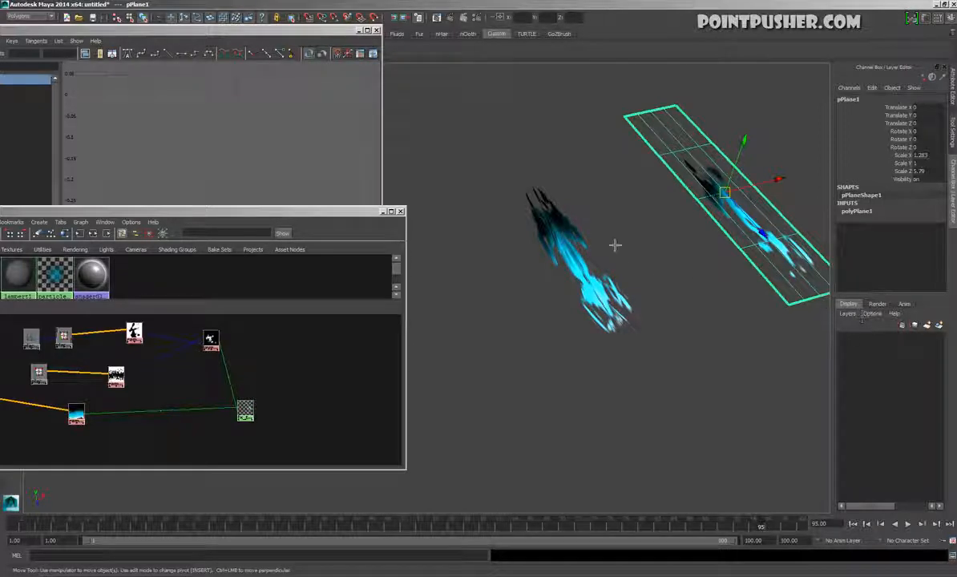
Examine the smoothed twisted glow from several angles, selecting a single twisted plane to inspect its shape
drag(626, 255, 572, 215)
drag(586, 277, 586, 278)
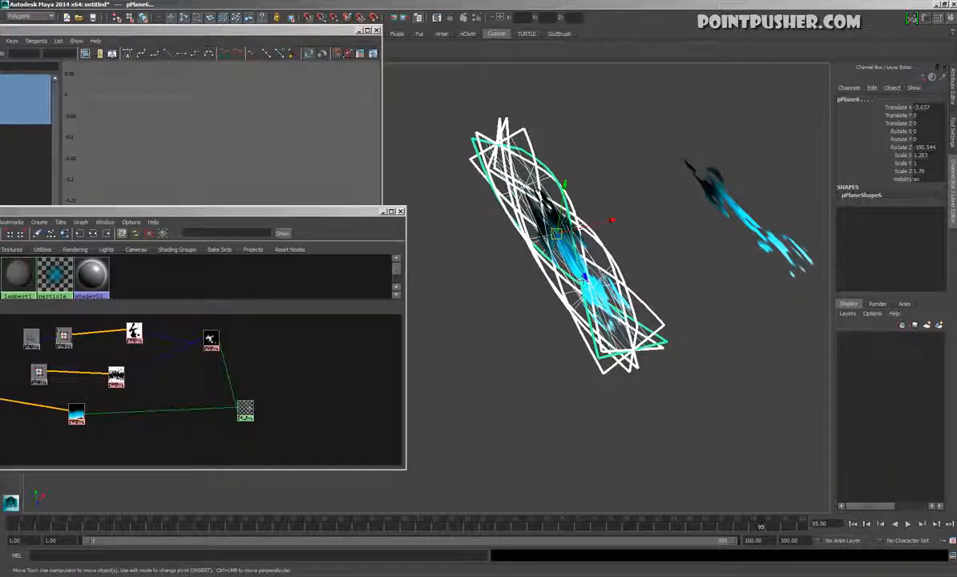
click(588, 155)
alt+drag(588, 155, 614, 372)
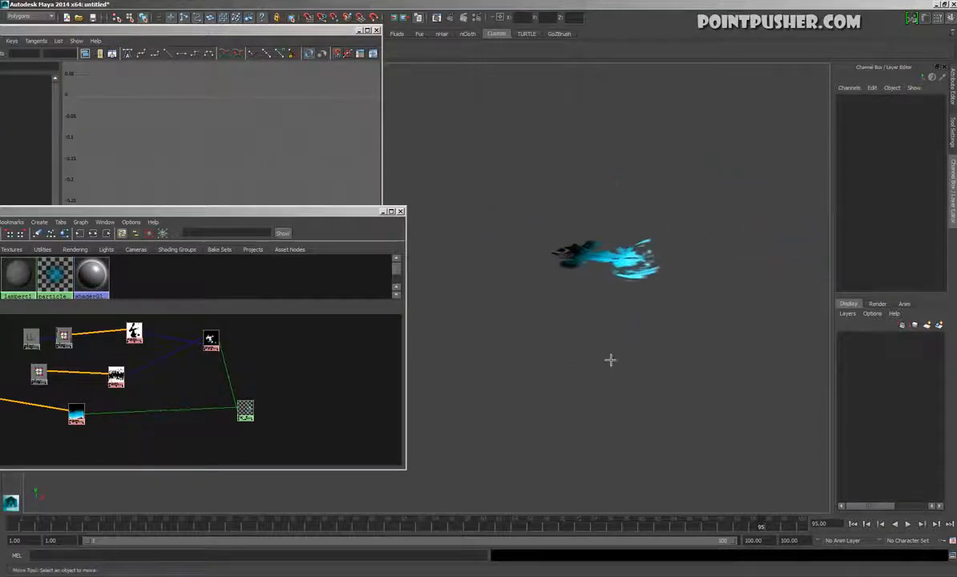
click(583, 260)
alt+drag(581, 287, 627, 287)
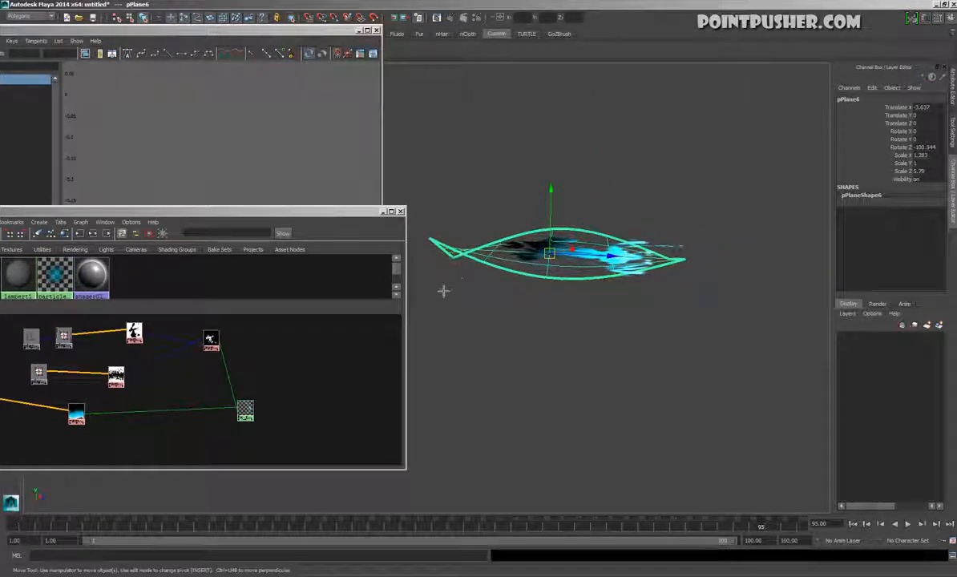
Select all the twisted planes together and apply a lattice deformer to them
alt+drag(660, 147, 600, 135)
drag(650, 239, 536, 327)
mouse_move(536, 327)
alt+mouse_down()
mouse_move(566, 412)
mouse_move(596, 289)
mouse_move(610, 93)
alt+mouse_up()
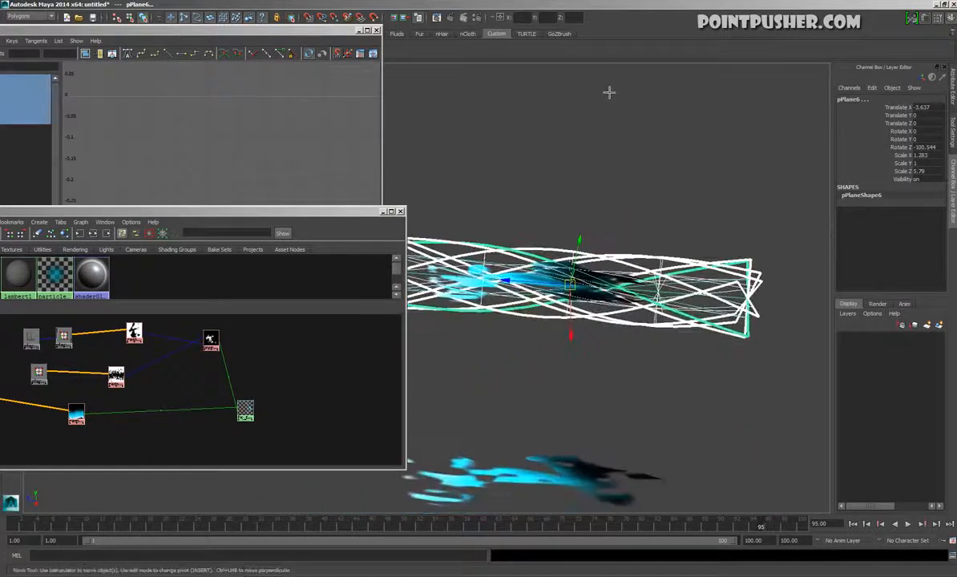
key(space)
click(552, 105)
click(545, 132)
alt+drag(560, 299, 706, 296)
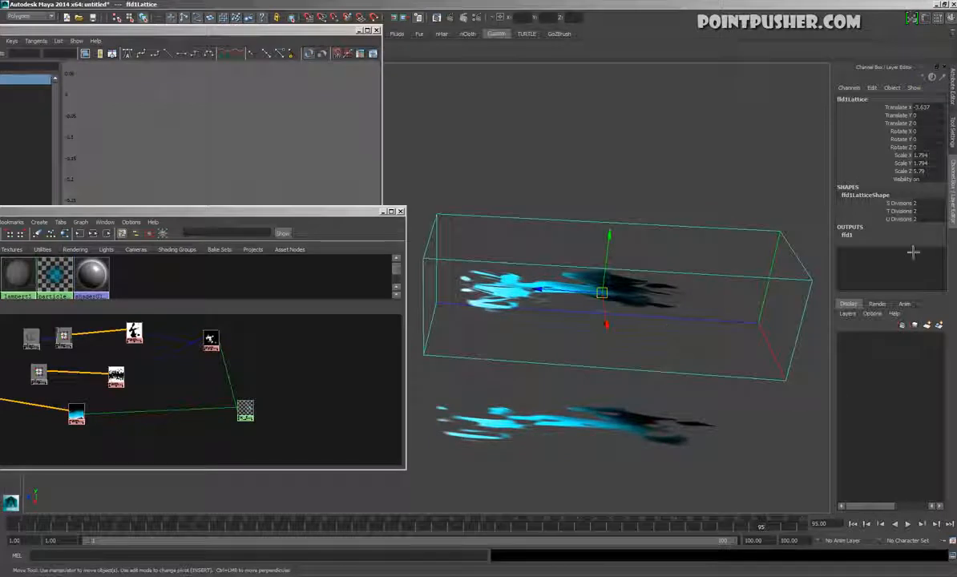
Set the lattice's U Divisions to 5 and raise its Local Influence U
click(901, 203)
middle_drag(823, 216, 746, 207)
key(ctrl+z)
click(844, 218)
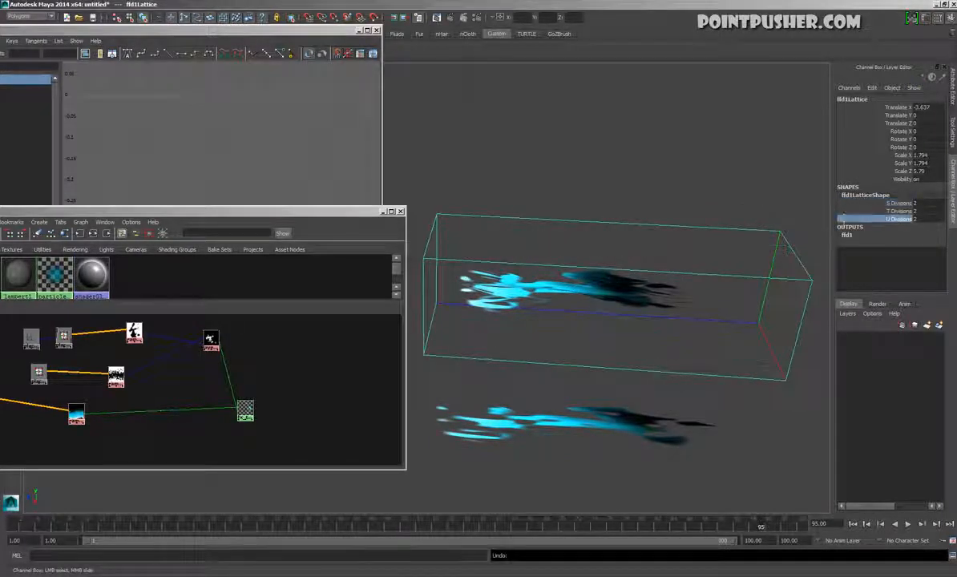
middle_drag(716, 207, 707, 208)
click(847, 236)
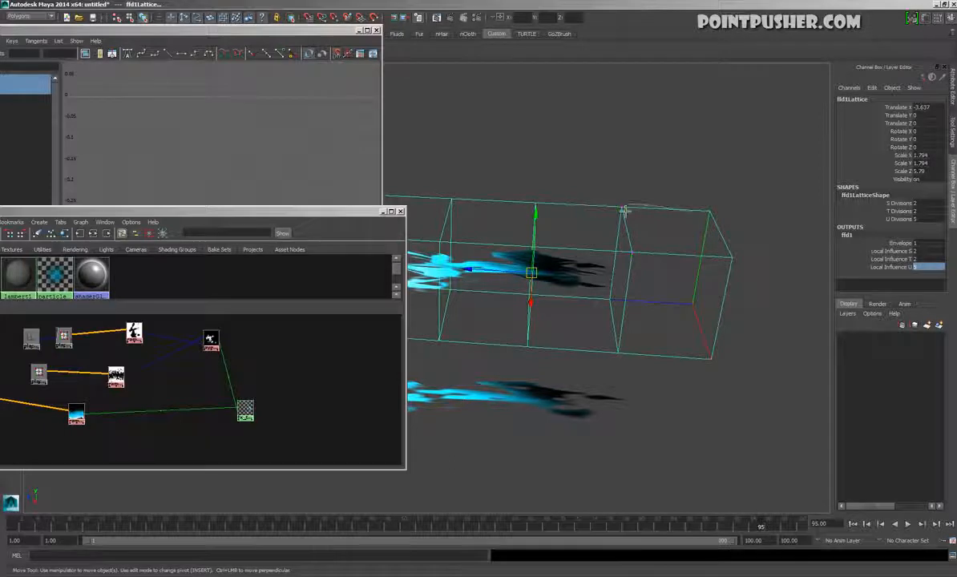
Switch to lattice point editing and select the two rows of points at the glow's dark end for scaling
right_drag(625, 211, 619, 210)
mouse_move(592, 163)
mouse_down()
mouse_move(711, 338)
mouse_move(759, 369)
mouse_up()
key(r)
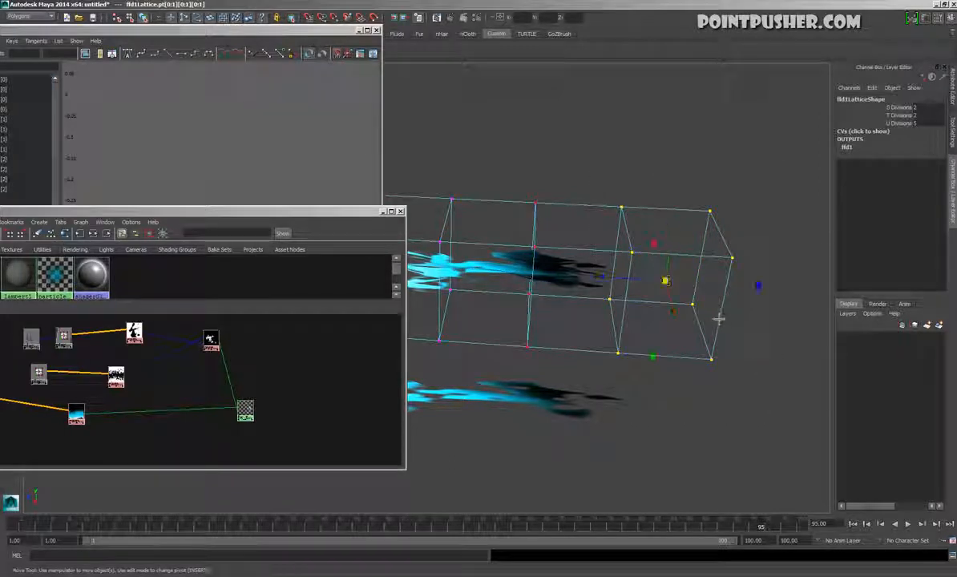
Try scaling the two selected rows of lattice points, undoing each attempt
middle_drag(774, 302, 642, 399)
alt+drag(641, 399, 669, 295)
key(ctrl+z)
alt+drag(743, 316, 646, 312)
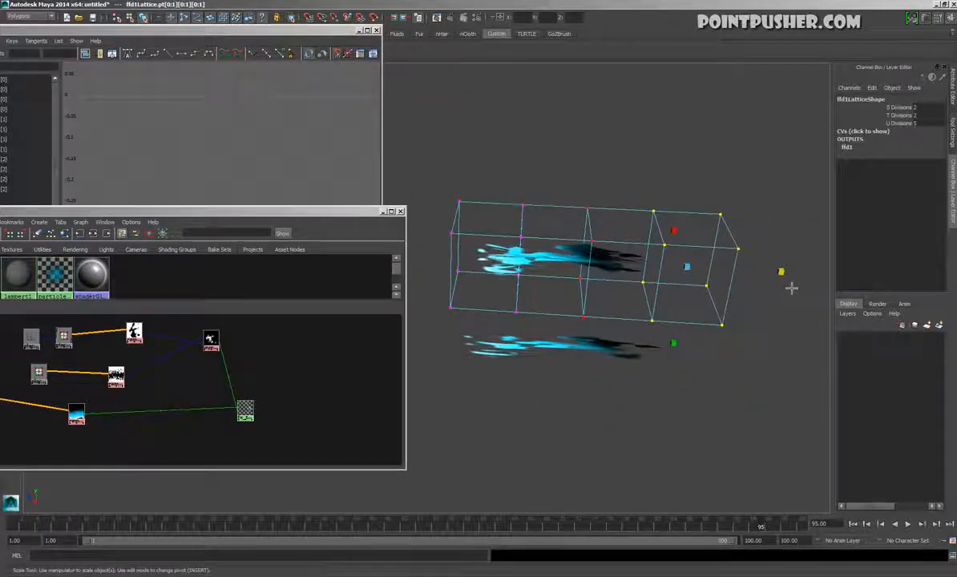
ctrl+middle_drag(797, 284, 899, 305)
key(ctrl+z)
Flare the lattice by scaling up the points at the dark end and scaling down the points at the bright end
alt+drag(712, 290, 732, 252)
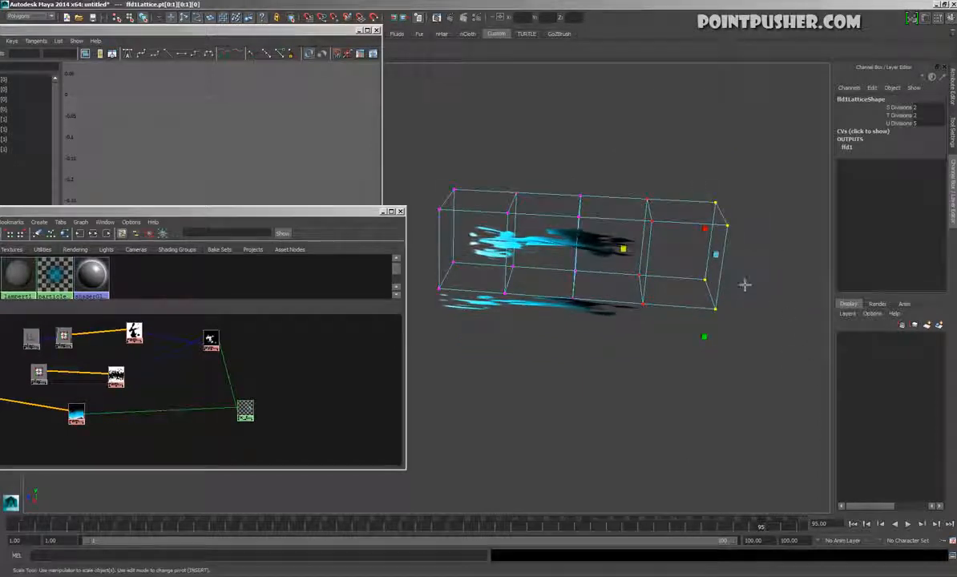
ctrl+middle_drag(632, 253, 550, 353)
ctrl+drag(629, 257, 508, 274)
alt+middle_drag(534, 317, 631, 332)
drag(598, 179, 462, 351)
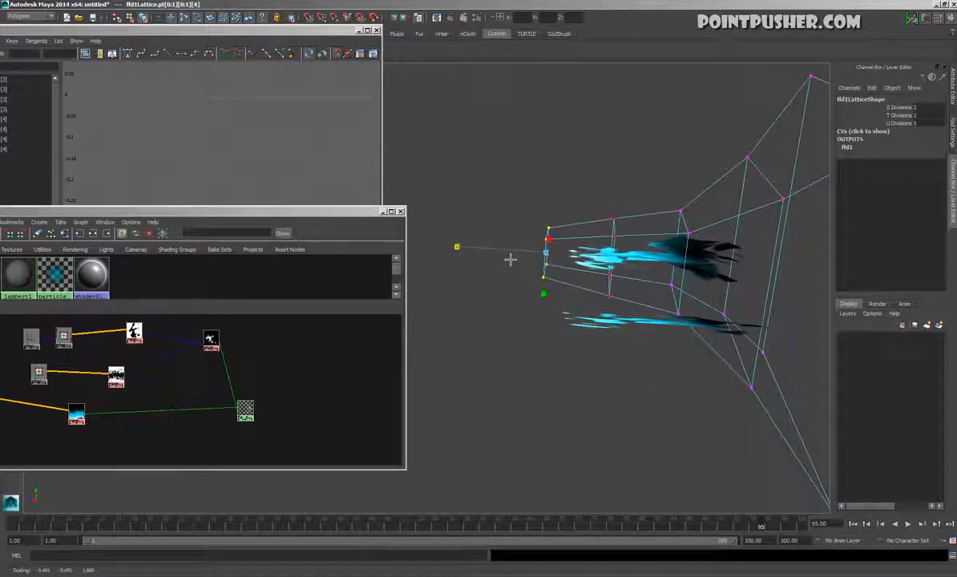
mouse_move(538, 259)
middle_down()
mouse_move(436, 254)
mouse_move(548, 271)
middle_up()
Clear the selection and play the animation to examine the flared glow from several angles
click(588, 171)
alt+drag(594, 171, 652, 355)
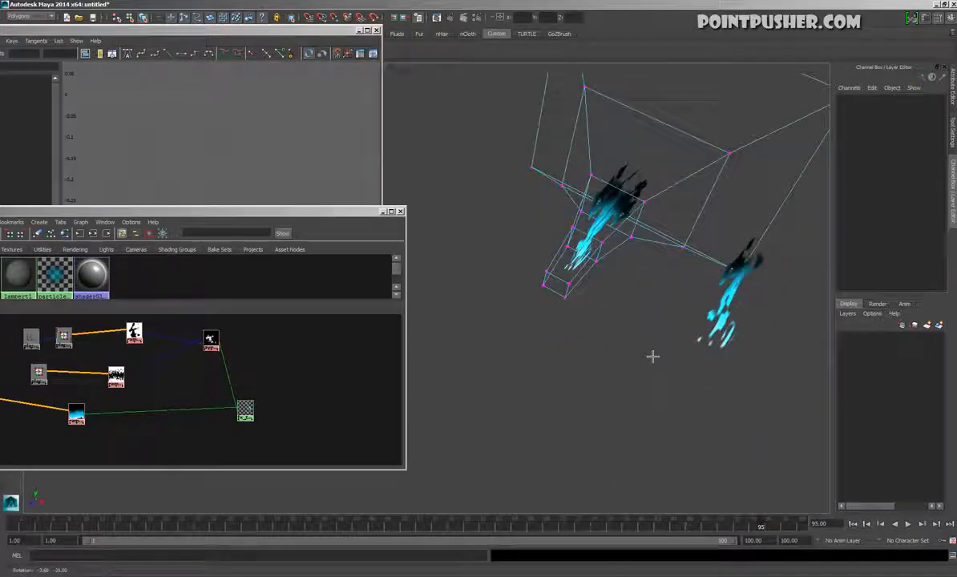
click(651, 359)
click(908, 523)
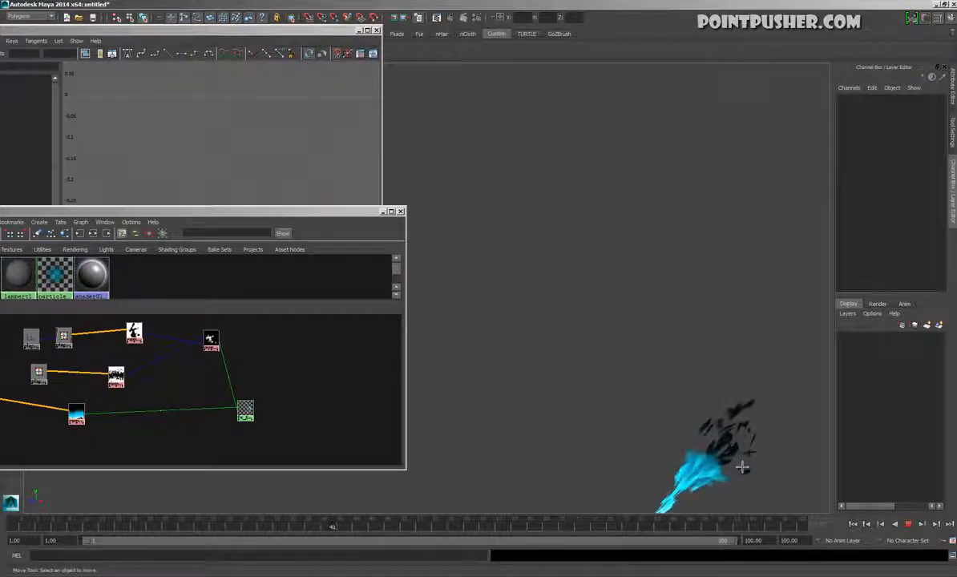
alt+drag(626, 438, 621, 332)
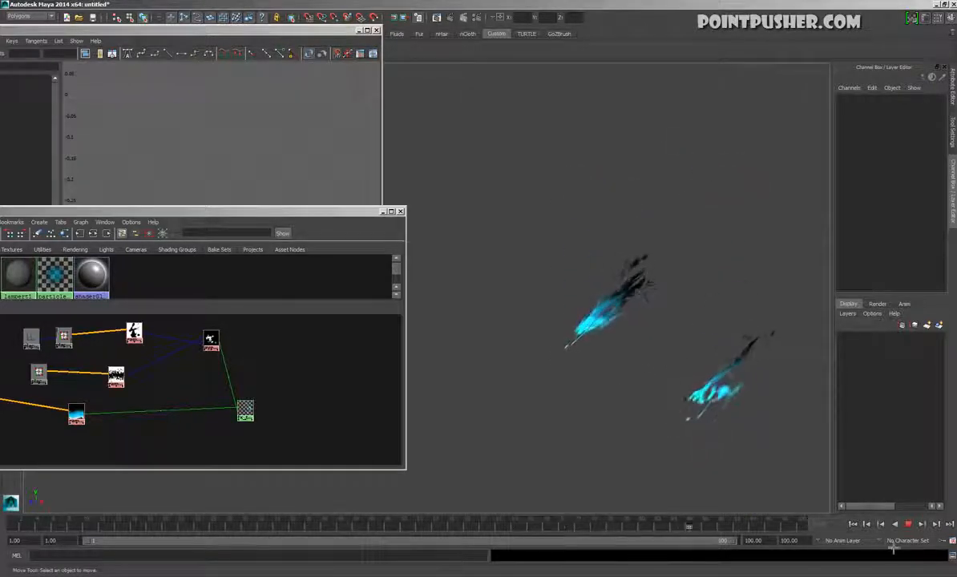
key(Escape)
Undo the flared lattice scaling until the lattice is back to its plain box shape
key(ctrl+z)
alt+drag(595, 353, 580, 379)
key(ctrl+z)
key(ctrl+z)
key(ctrl+z)
key(ctrl+z)
Taper the lattice by scaling down its dark-end points and bulge it by scaling up its middle rows of points
key(r)
drag(664, 309, 600, 332)
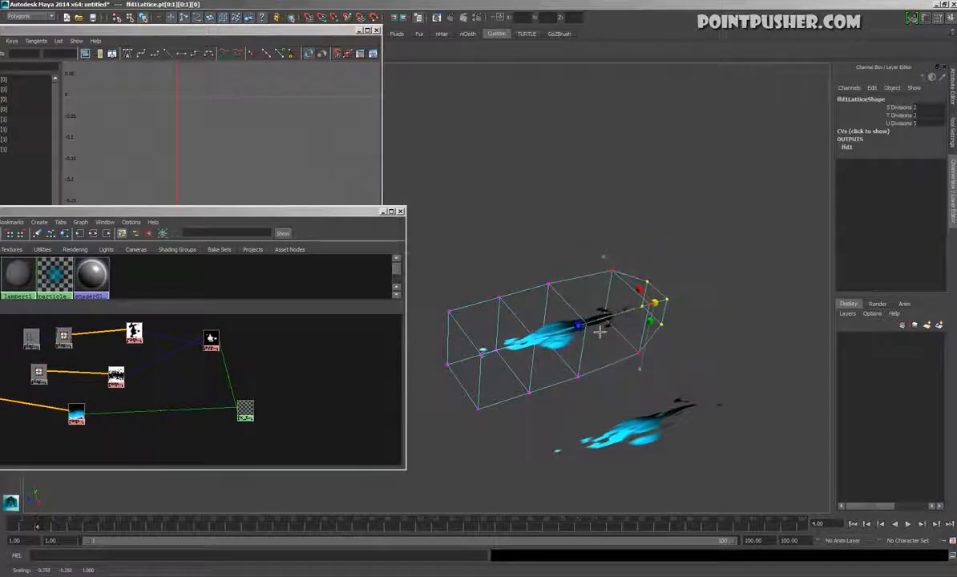
alt+drag(544, 367, 444, 243)
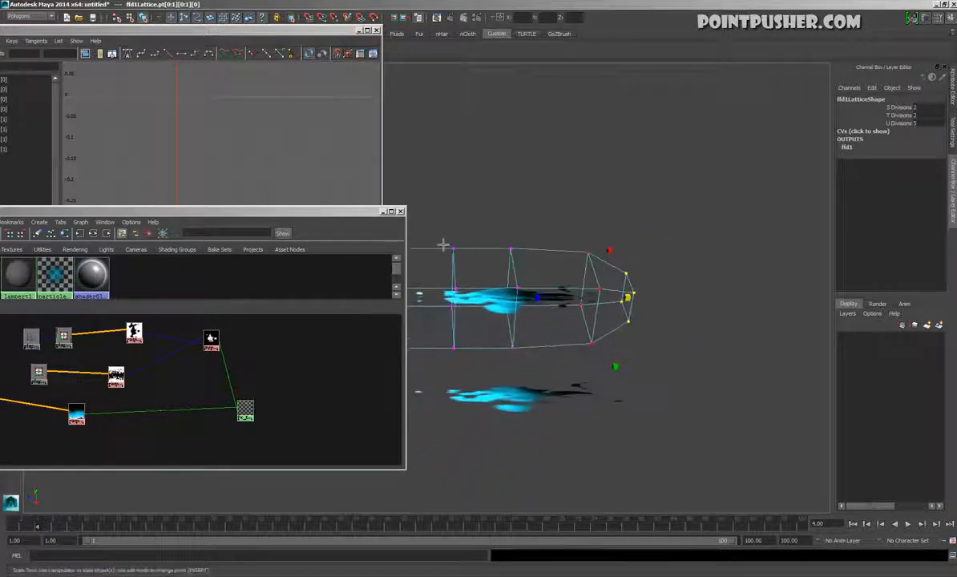
drag(520, 371, 520, 370)
alt+middle_drag(521, 371, 559, 365)
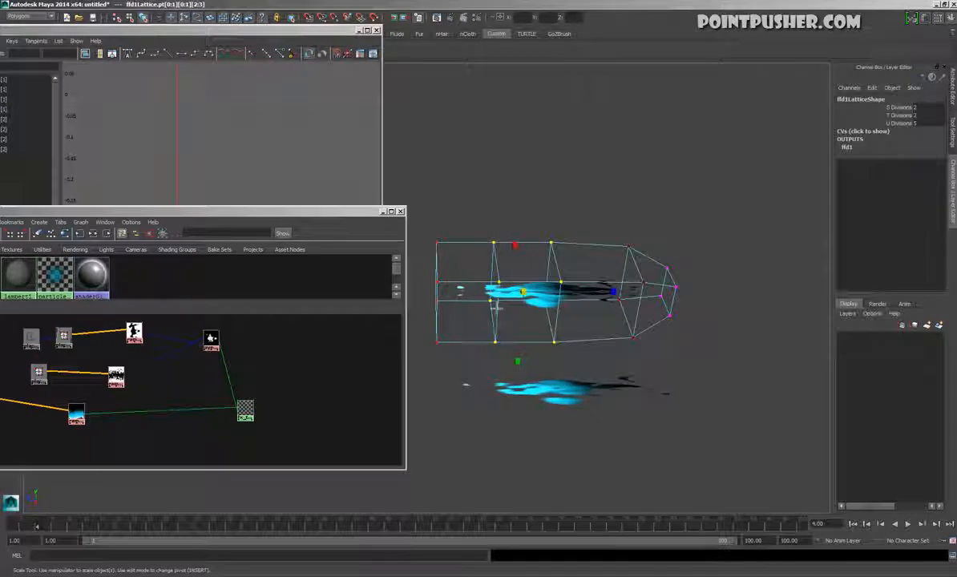
drag(624, 302, 705, 255)
click(705, 254)
key(w)
alt+drag(573, 334, 818, 443)
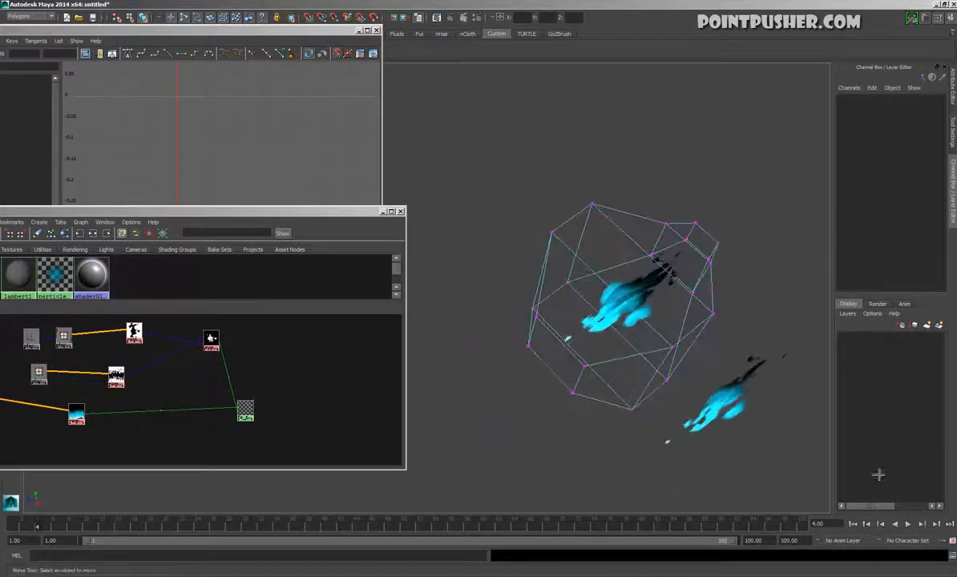
Play the animation and examine the bulged, tapered glow from several angles with the lattice deselected
click(908, 524)
mouse_move(655, 393)
alt+mouse_down()
mouse_move(649, 421)
mouse_move(609, 453)
mouse_move(630, 452)
alt+mouse_up()
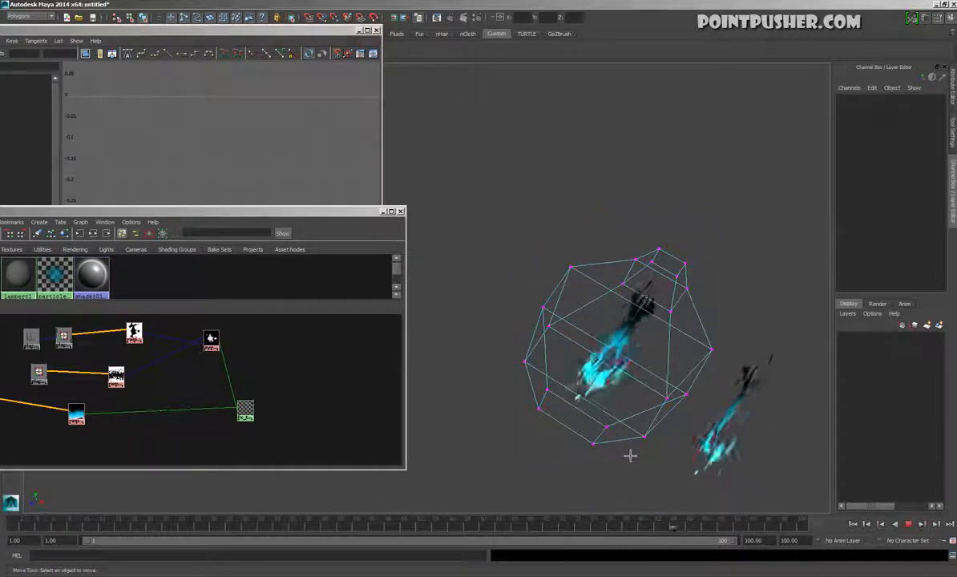
click(601, 443)
alt+drag(601, 442, 626, 336)
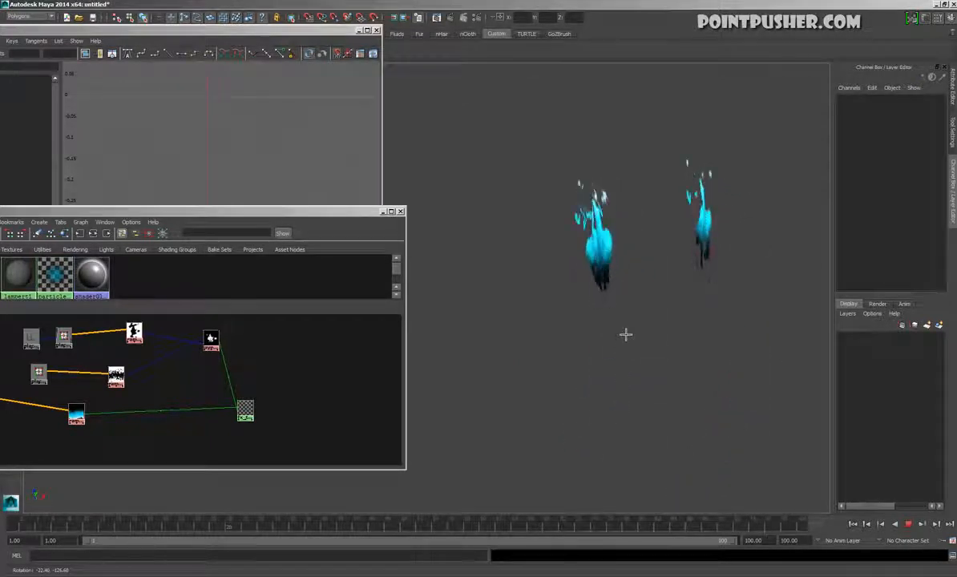
alt+drag(626, 335, 583, 445)
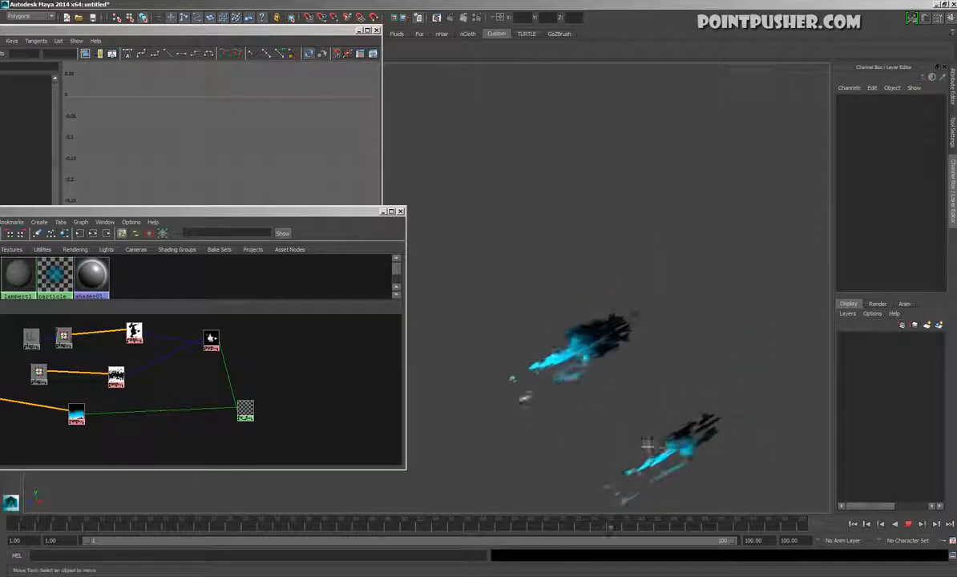
click(909, 525)
Put the original single glow plane on a new display layer and hide that layer
click(729, 445)
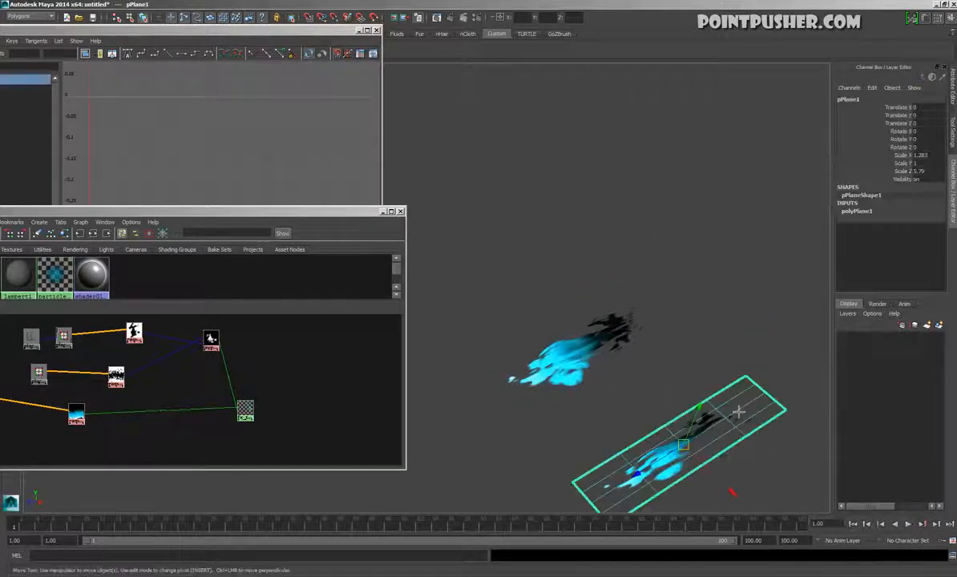
click(938, 325)
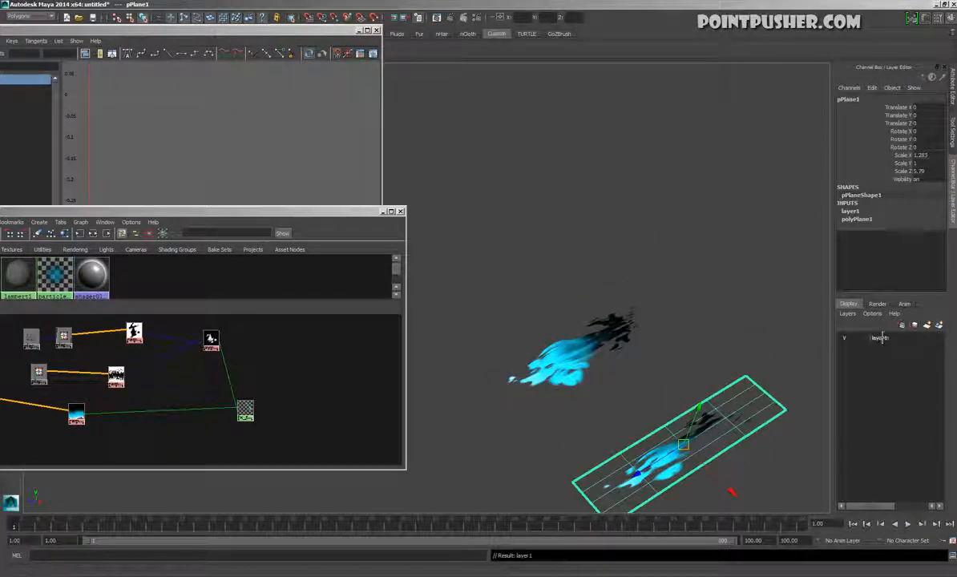
click(844, 338)
Select all the twisted planes and combine them into a single mesh
drag(585, 277, 658, 369)
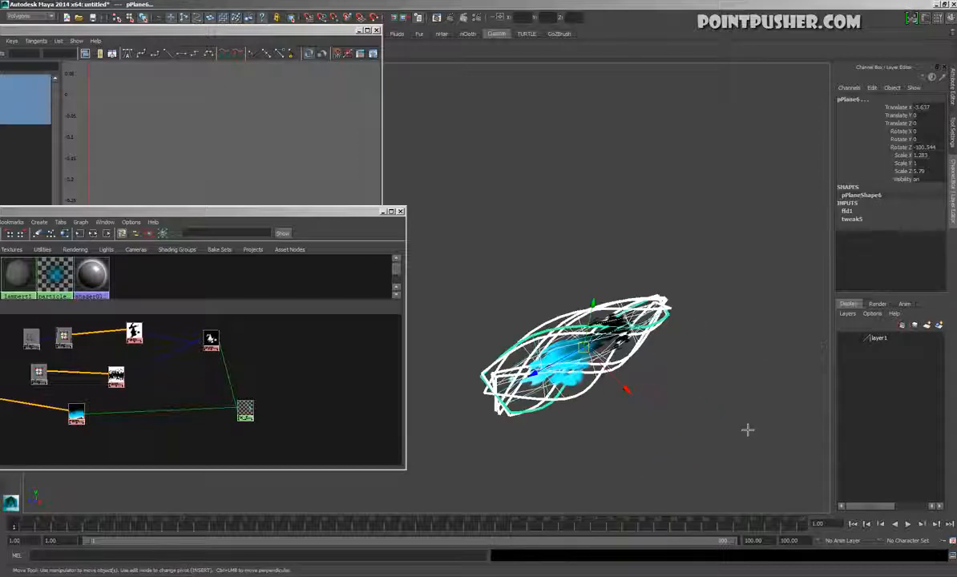
key(space)
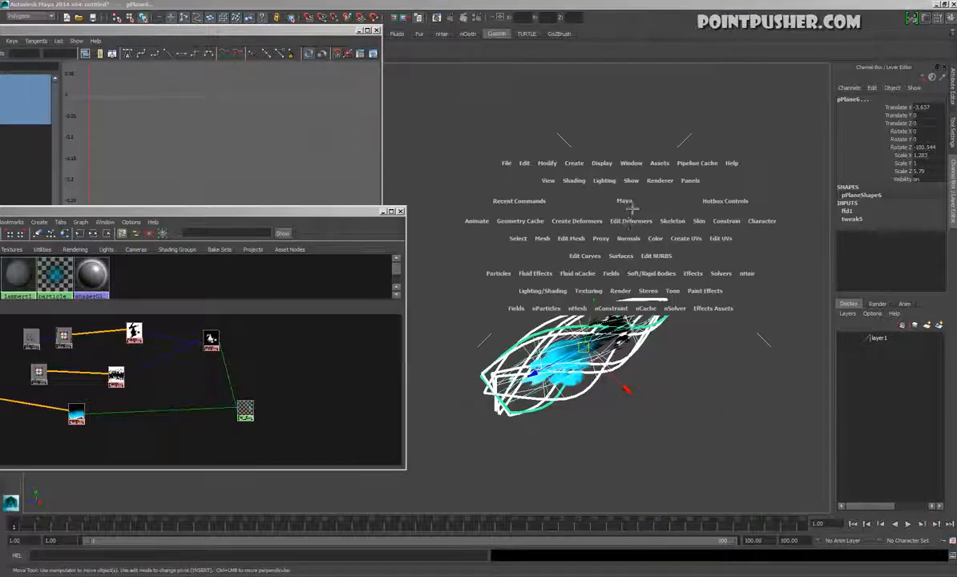
drag(574, 239, 565, 315)
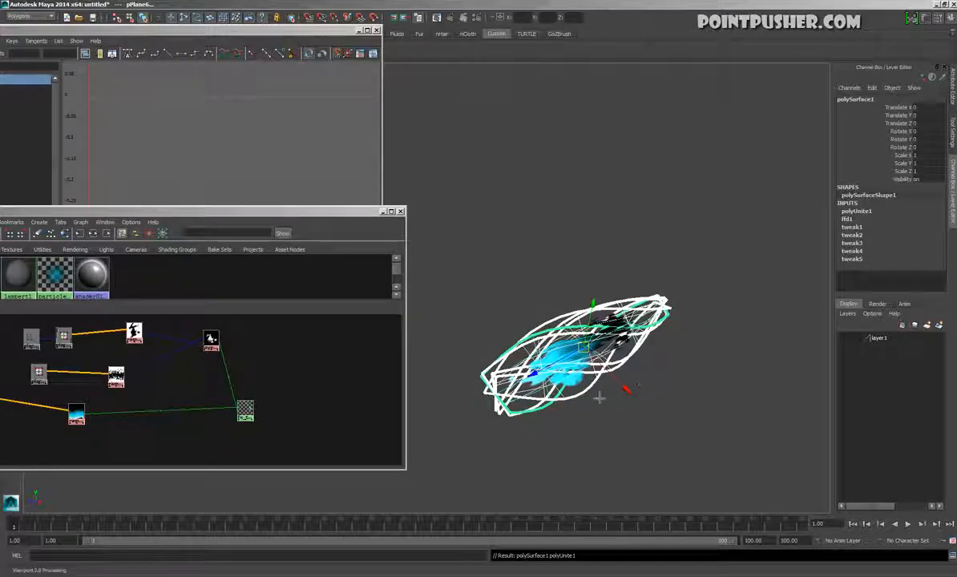
click(565, 360)
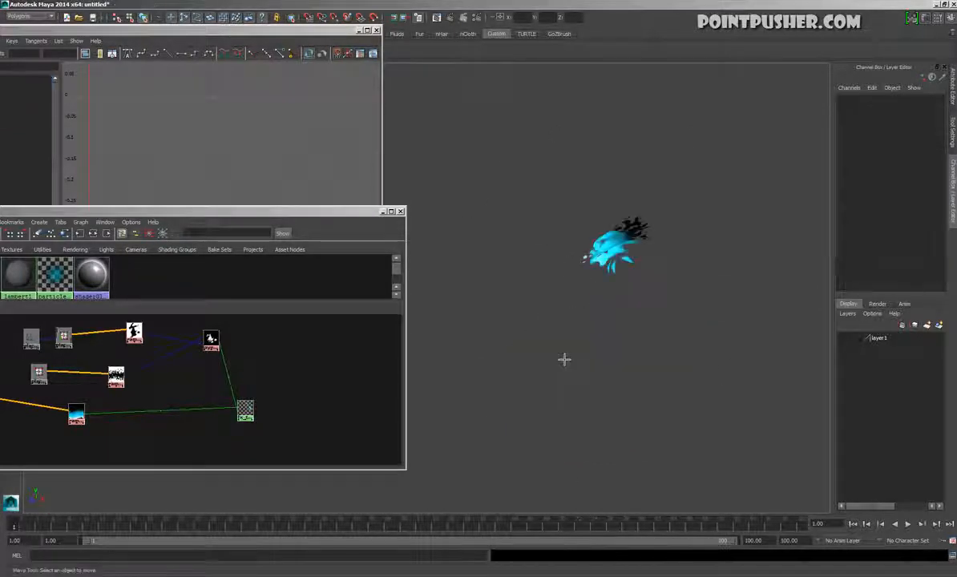
Pull a vertex on the combined mesh's lower edge outward and down with soft selection enabled
click(659, 252)
alt+drag(647, 252, 696, 371)
key(F9)
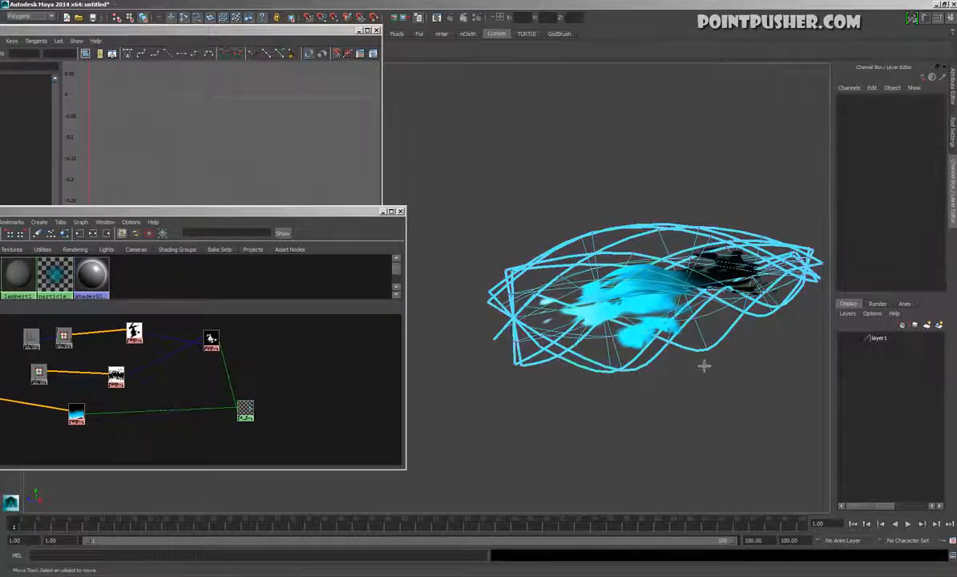
click(707, 364)
key(b)
drag(719, 404, 742, 418)
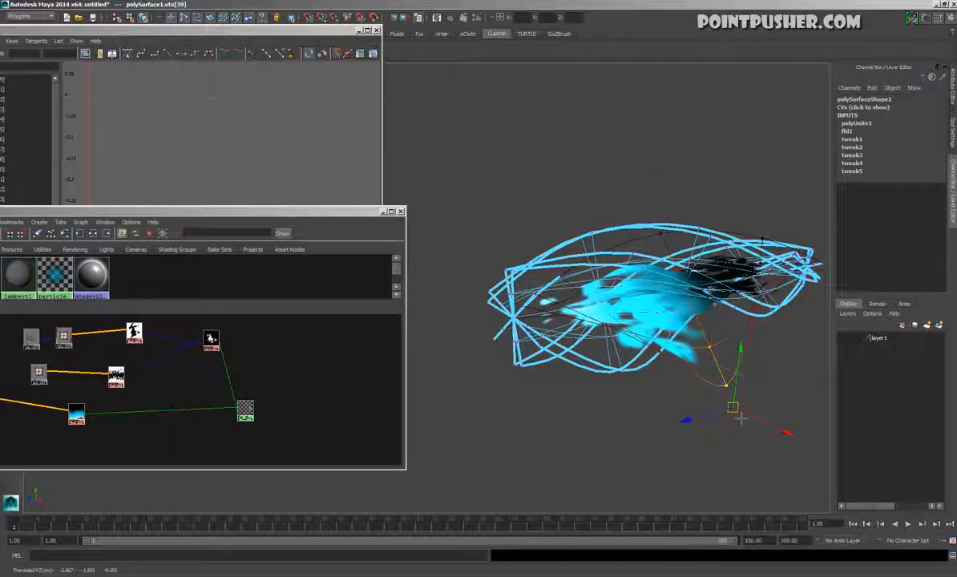
Pull a vertex on the mesh's upper edge upward with soft selection, and return to object mode
click(674, 228)
drag(675, 231, 666, 114)
alt+drag(673, 281, 637, 302)
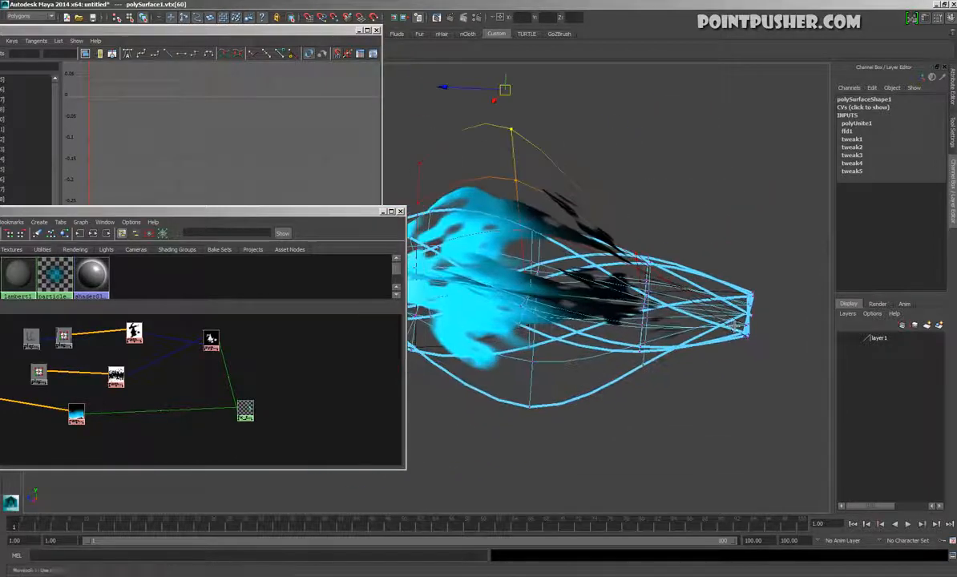
alt+drag(567, 292, 628, 322)
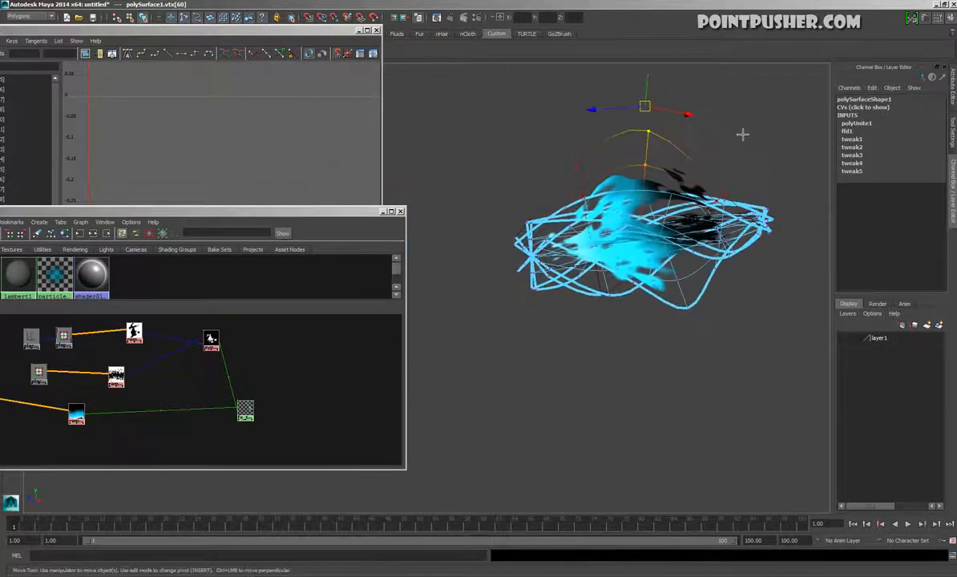
key(F8)
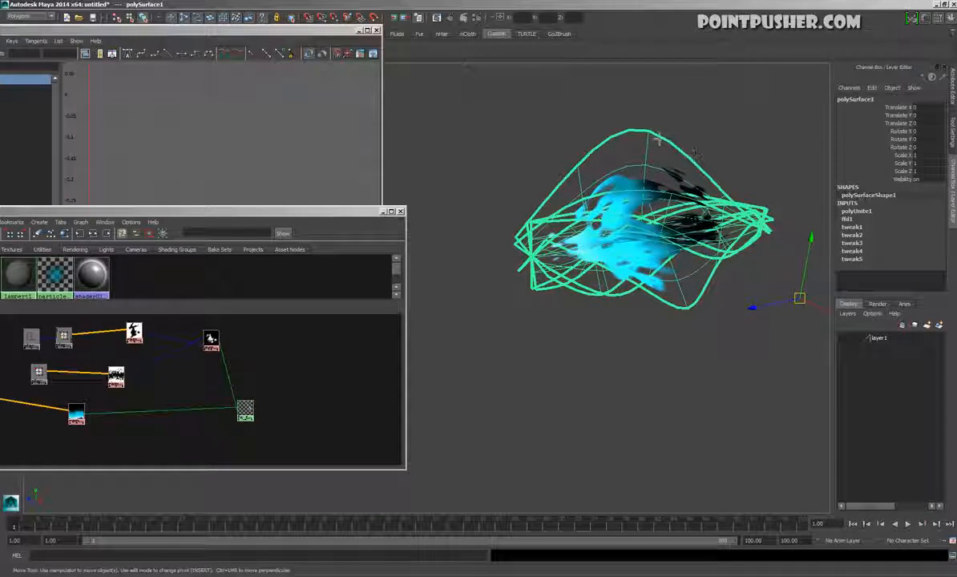
Close the Hypershade and Graph Editor and switch to the layout showing the UV Texture Editor beside the perspective view
click(663, 178)
drag(390, 223, 495, 479)
click(481, 462)
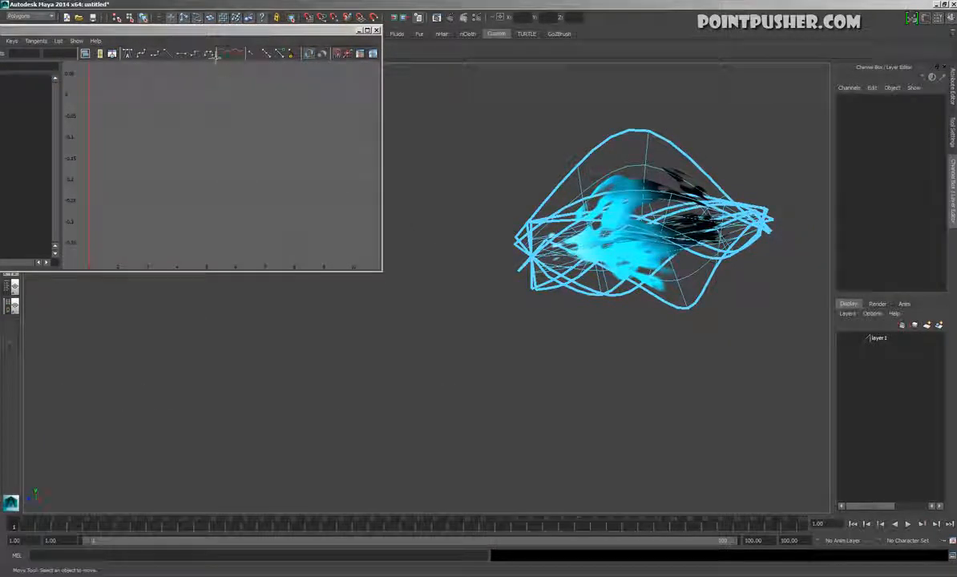
click(376, 30)
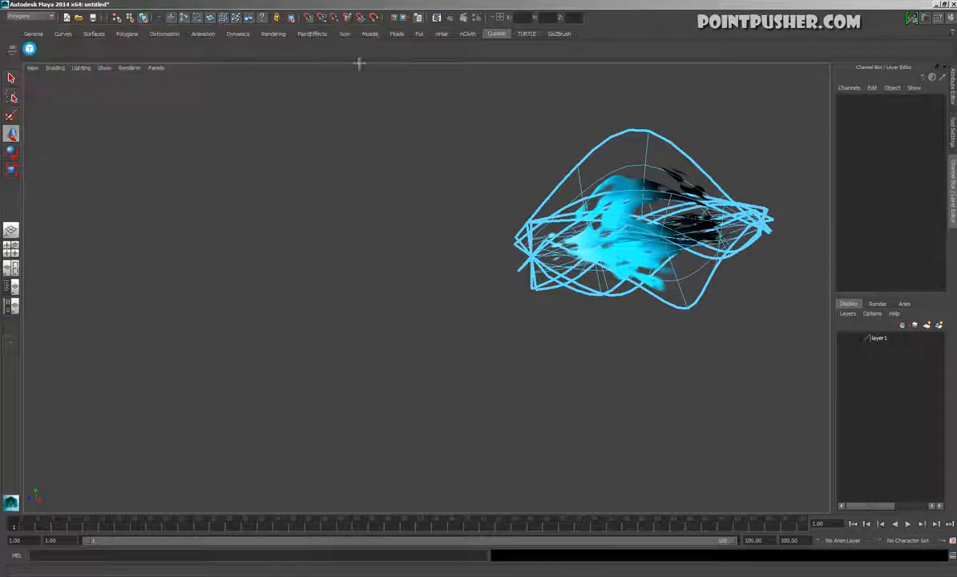
click(24, 275)
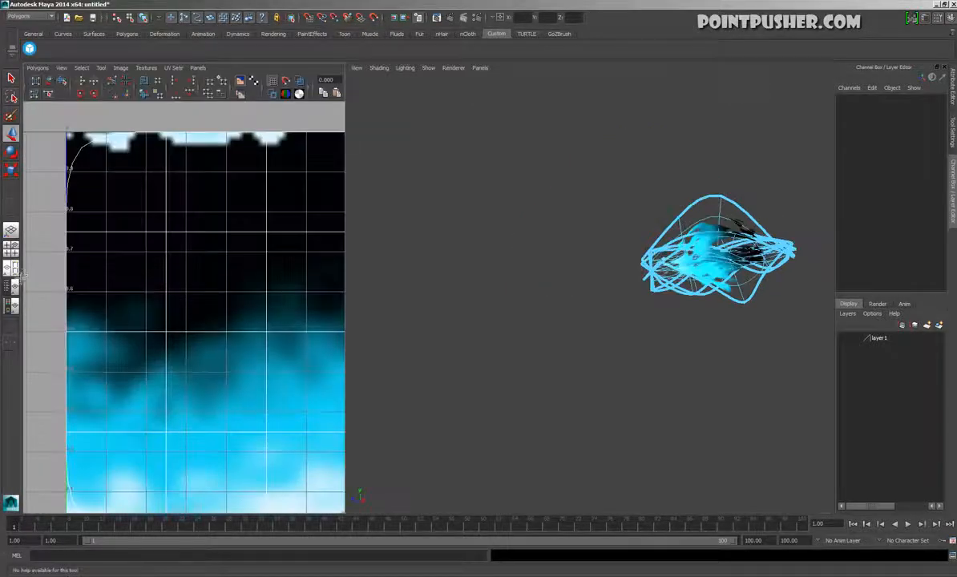
Select all faces of the tall upper plane and hide the texture image in the UV Texture Editor
double_click(730, 216)
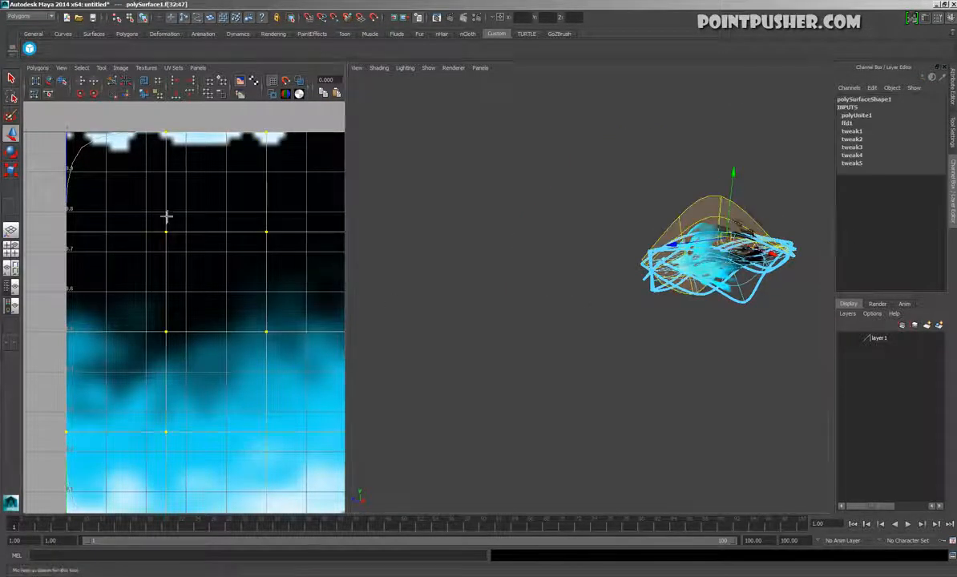
alt+right_drag(167, 216, 96, 215)
alt+right_drag(118, 313, 108, 314)
alt+middle_drag(216, 301, 163, 314)
click(250, 83)
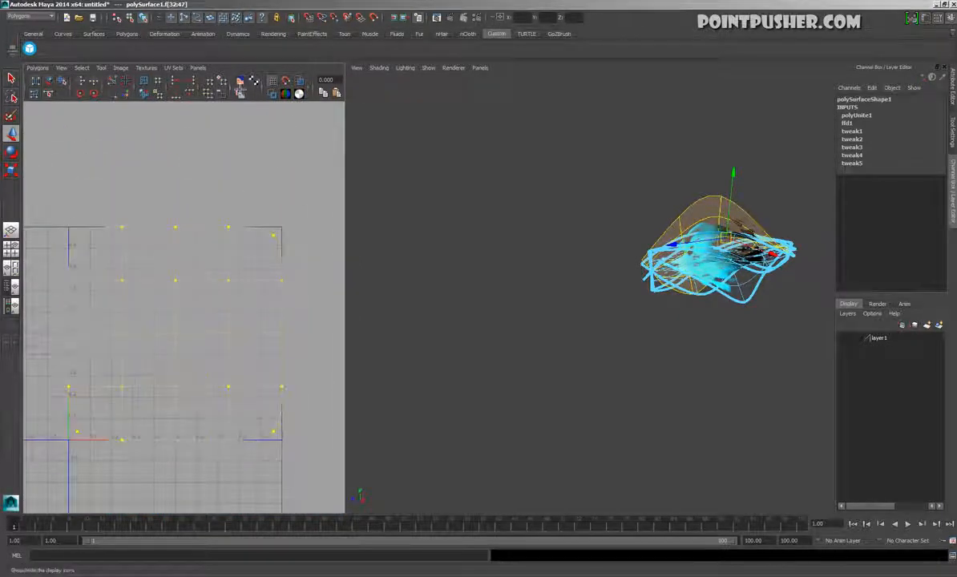
Convert the upper plane's selection to UVs and squash them vertically about their centre to roughly two thirds height
alt+middle_drag(195, 316, 220, 300)
alt+right_drag(219, 300, 243, 288)
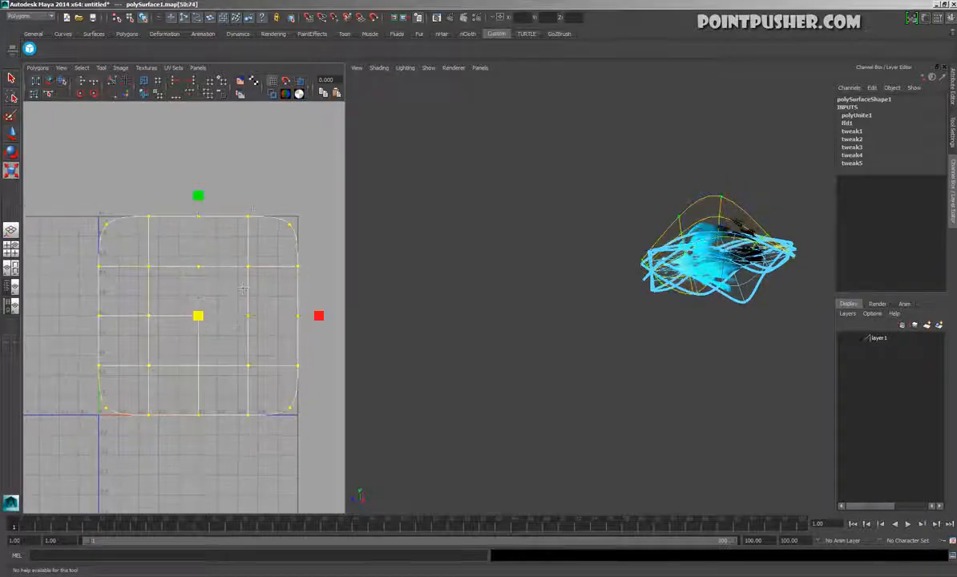
drag(208, 201, 208, 246)
Squash the lower bulging plane's UVs vertically to a bit under half height, then return to object mode and deselect the mesh
alt+middle_drag(713, 350, 579, 339)
alt+right_drag(579, 339, 656, 313)
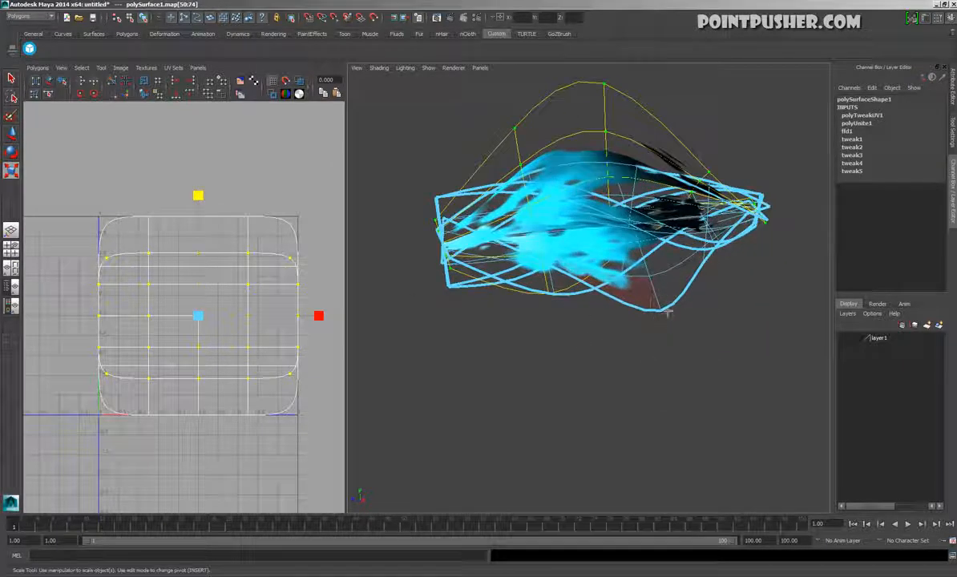
click(670, 298)
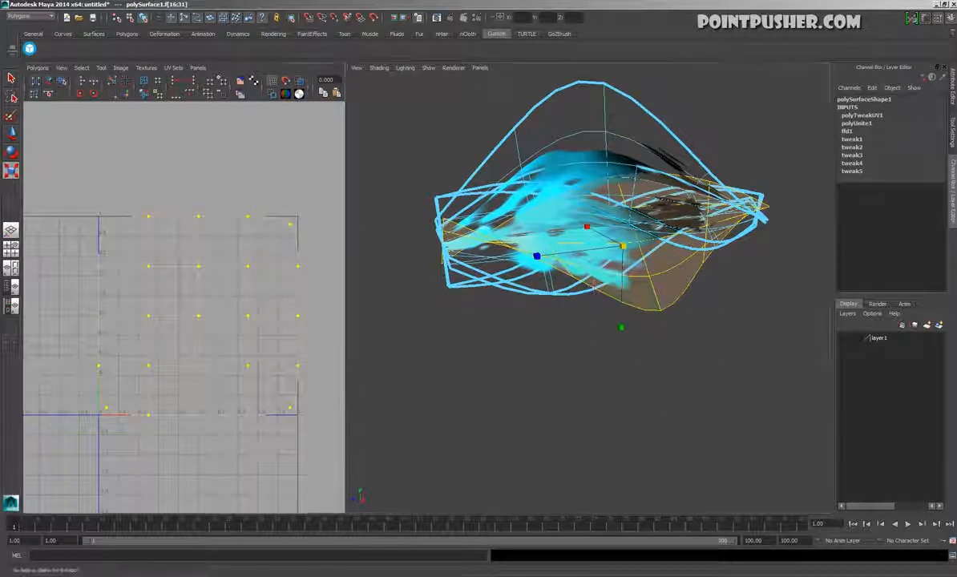
ctrl+right_drag(206, 227, 224, 222)
drag(206, 203, 198, 264)
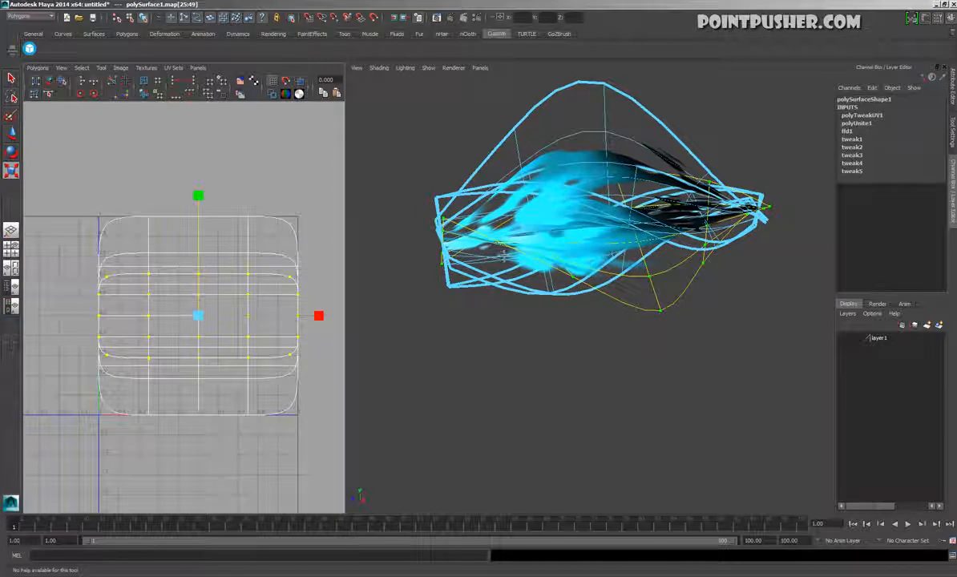
key(F8)
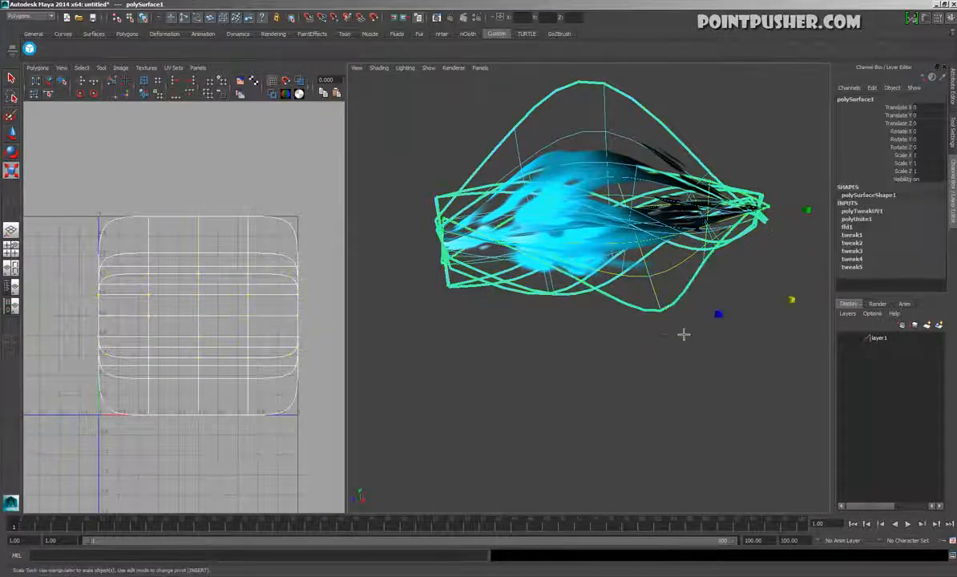
click(748, 358)
Play the animation while viewing the glow from different angles, then stop playback
alt+drag(664, 327, 613, 420)
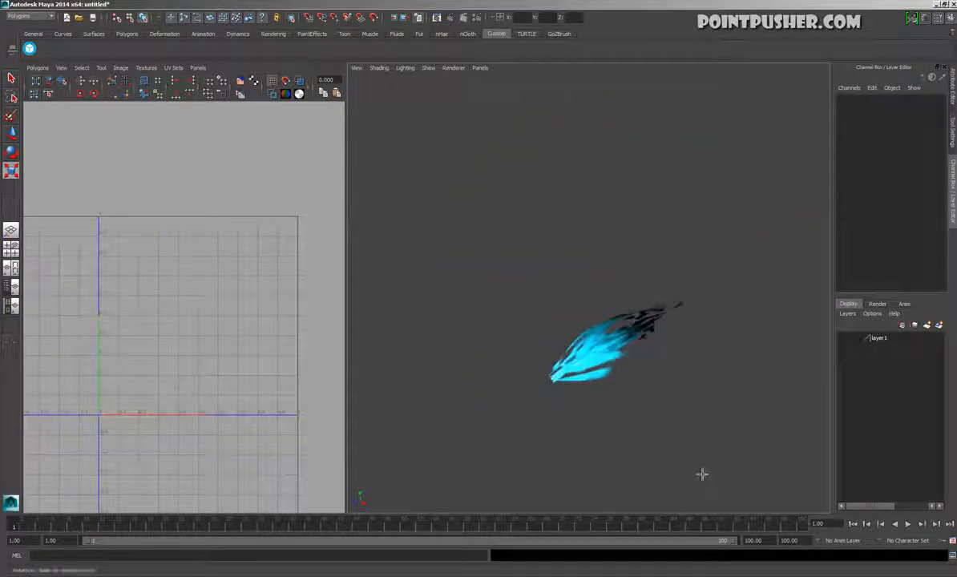
click(909, 524)
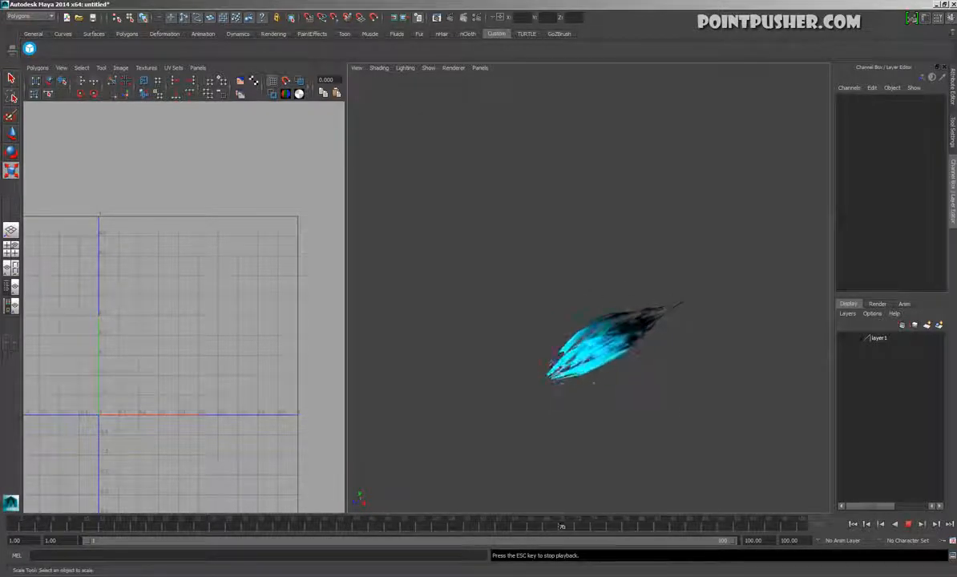
alt+drag(597, 402, 741, 390)
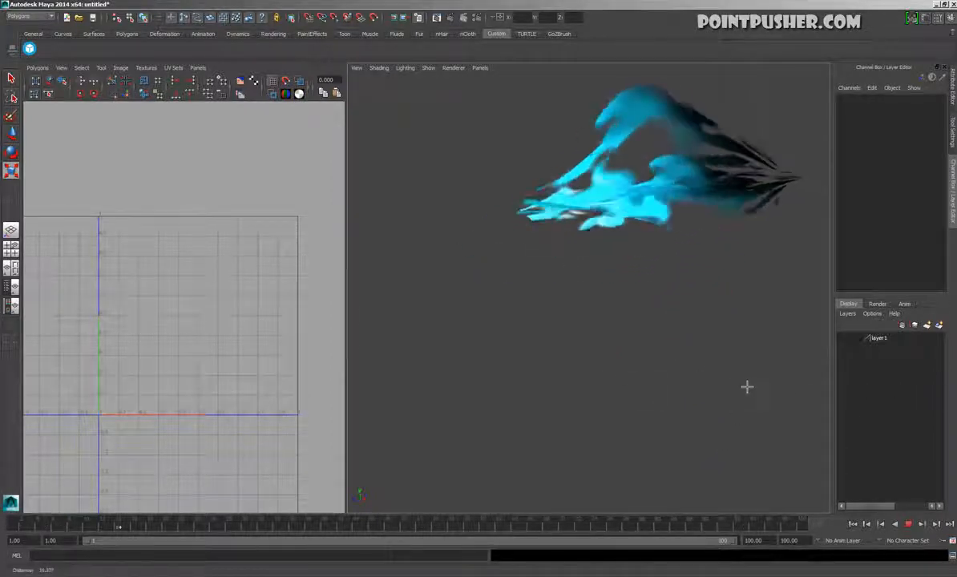
click(908, 524)
Select the broad middle plane and squash its UVs vertically to roughly four fifths height, then deselect the mesh in object mode
click(622, 218)
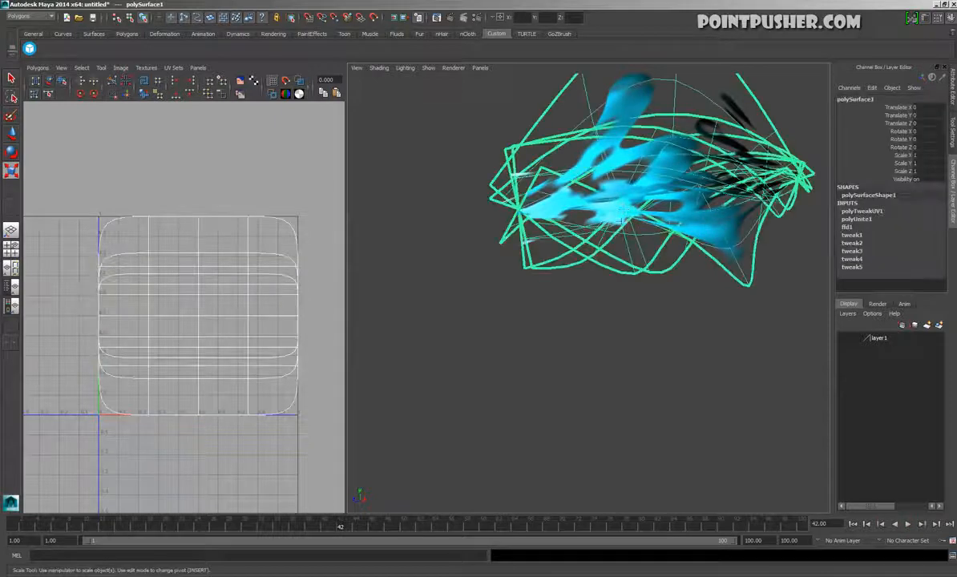
click(549, 257)
click(548, 263)
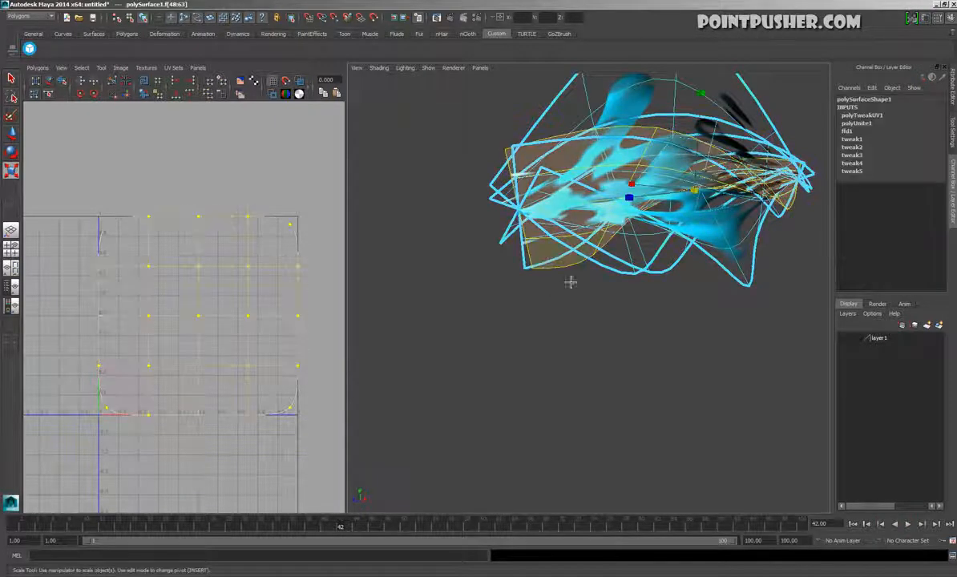
right_drag(229, 255, 268, 255)
drag(285, 186, 323, 163)
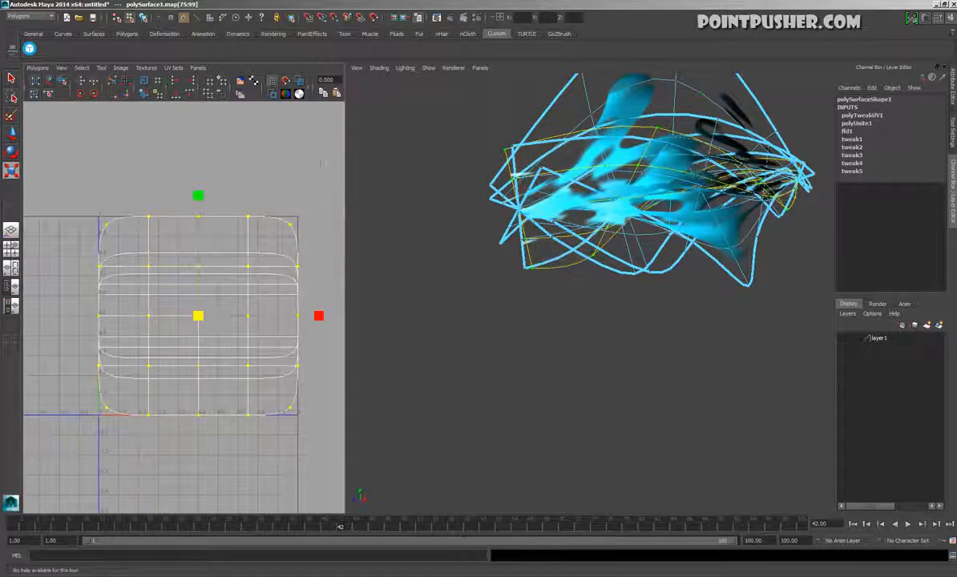
drag(214, 196, 215, 224)
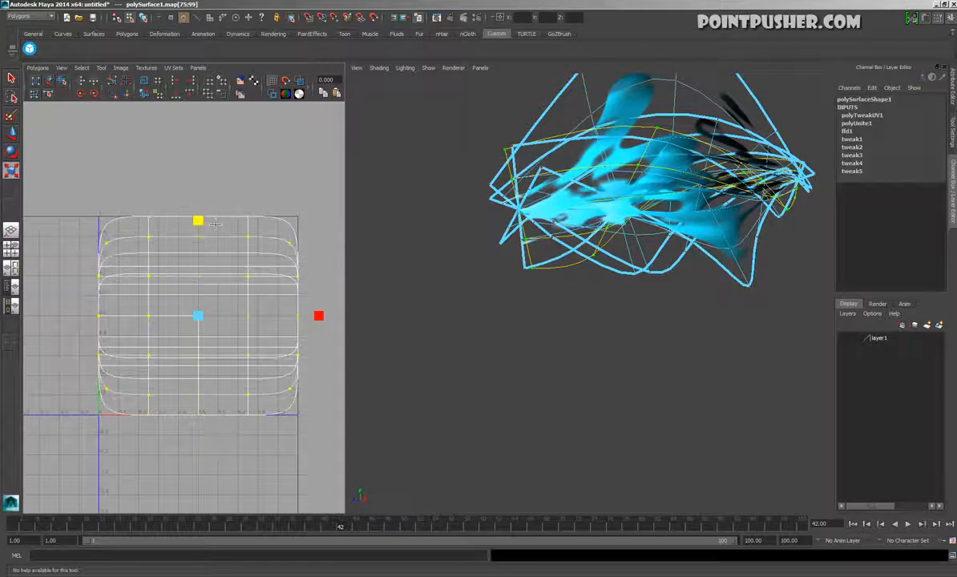
click(269, 183)
click(607, 374)
key(F8)
click(608, 374)
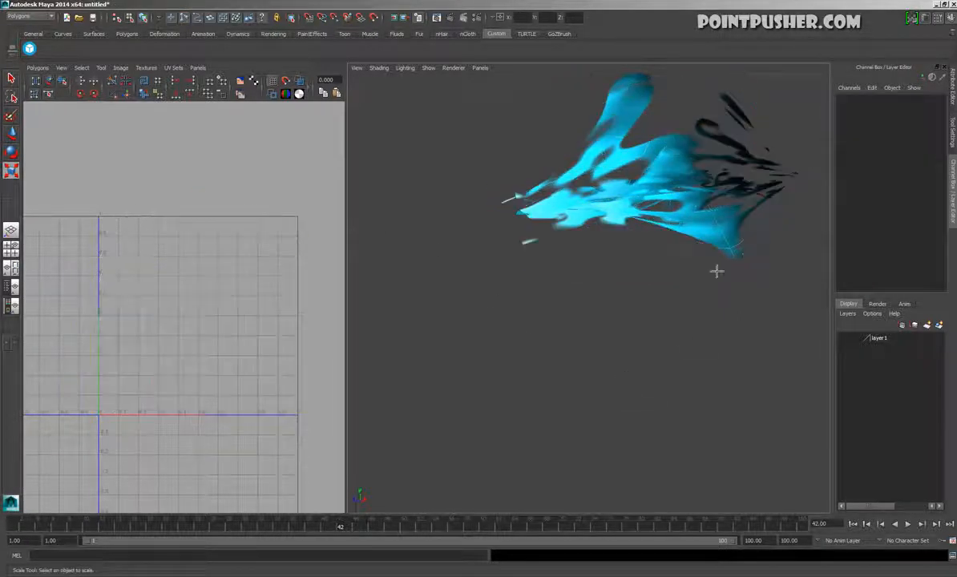
Play the animation and inspect the glow from several angles and distances
alt+drag(716, 271, 713, 267)
alt+right_drag(714, 267, 497, 201)
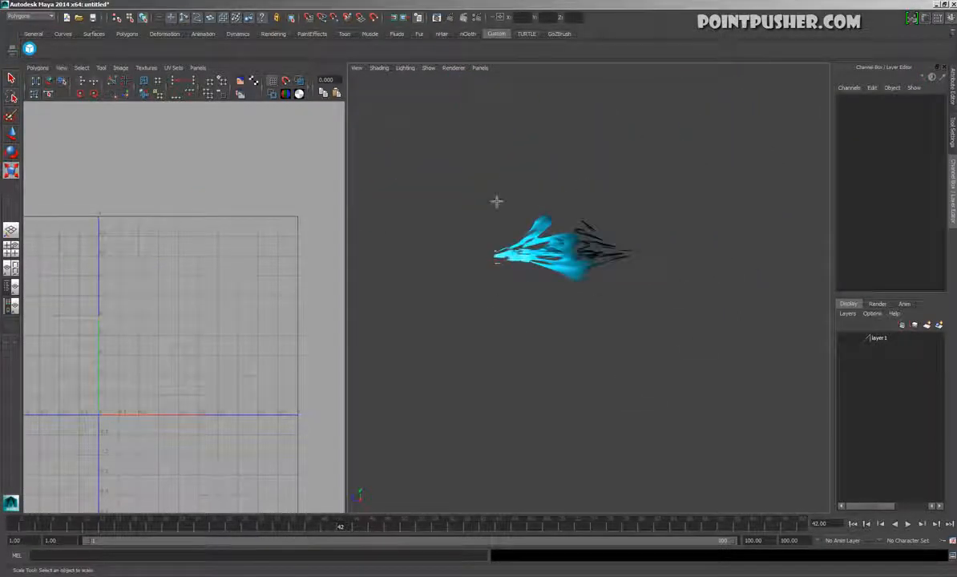
click(909, 523)
alt+drag(612, 404, 573, 453)
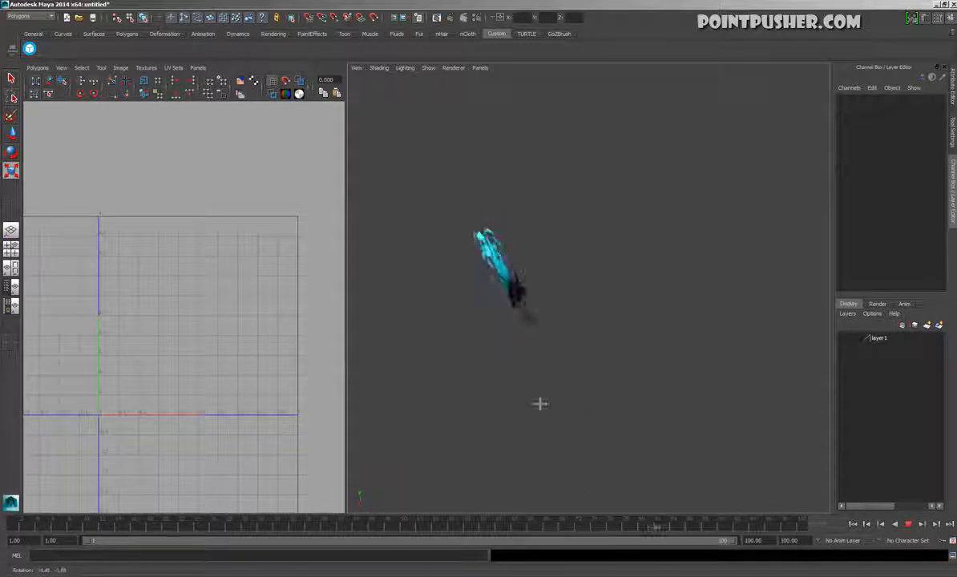
alt+drag(605, 387, 560, 366)
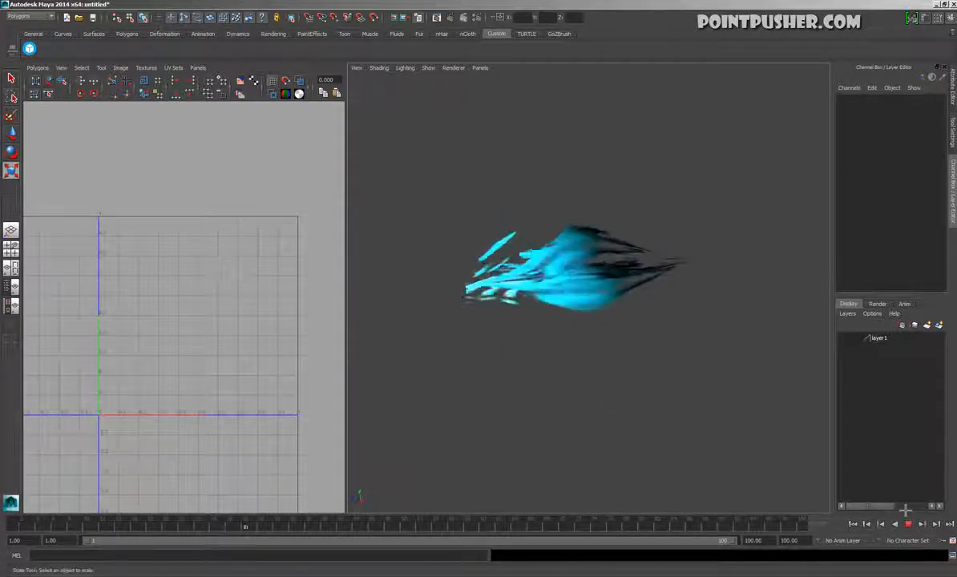
Select the upper plane's faces, stretch them lengthwise, and shift them along the glow toward its dark tip
click(580, 262)
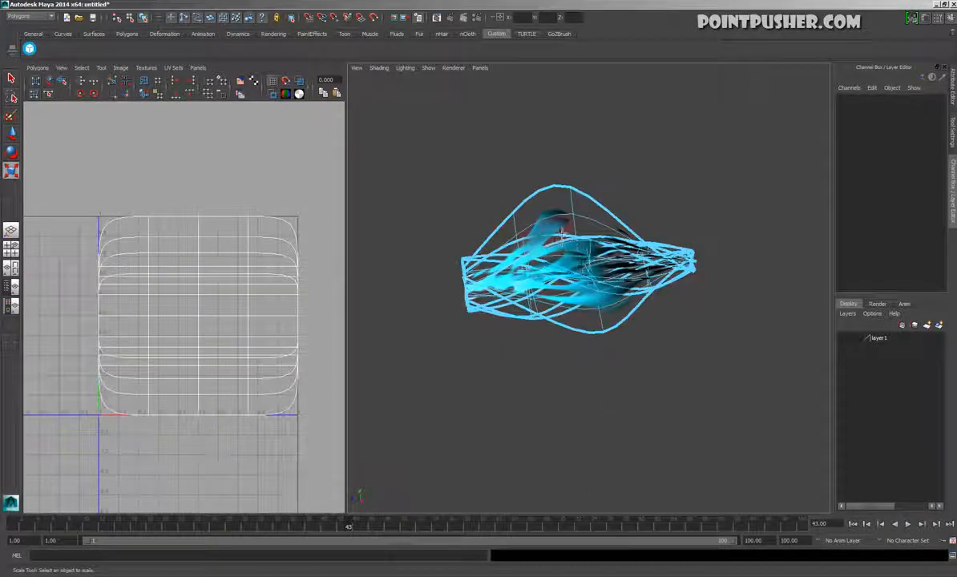
double_click(562, 233)
alt+drag(641, 303, 627, 321)
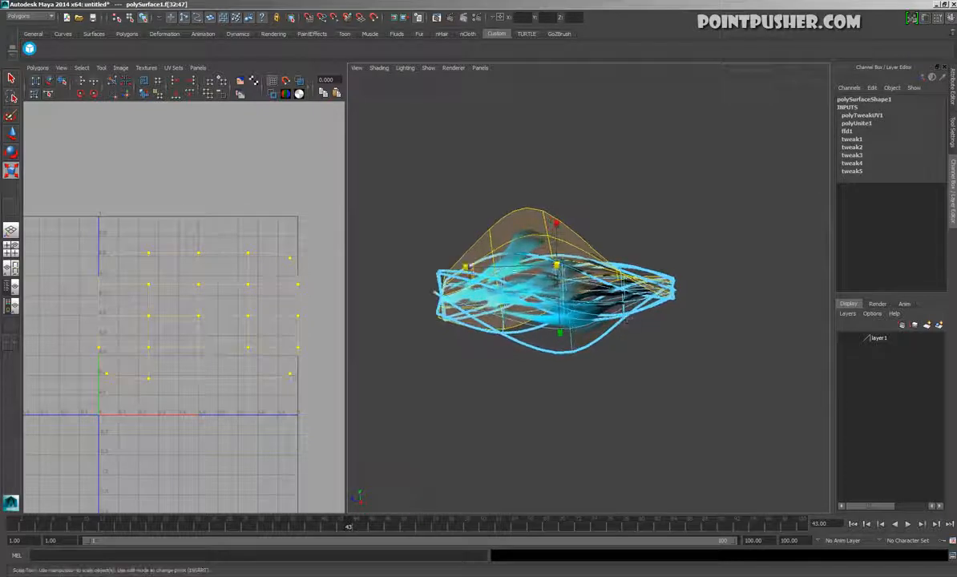
drag(621, 269, 648, 268)
key(w)
drag(494, 266, 517, 265)
Shorten the lower bulging plane along the glow's length, then return to object mode and clear the selection
double_click(568, 351)
key(r)
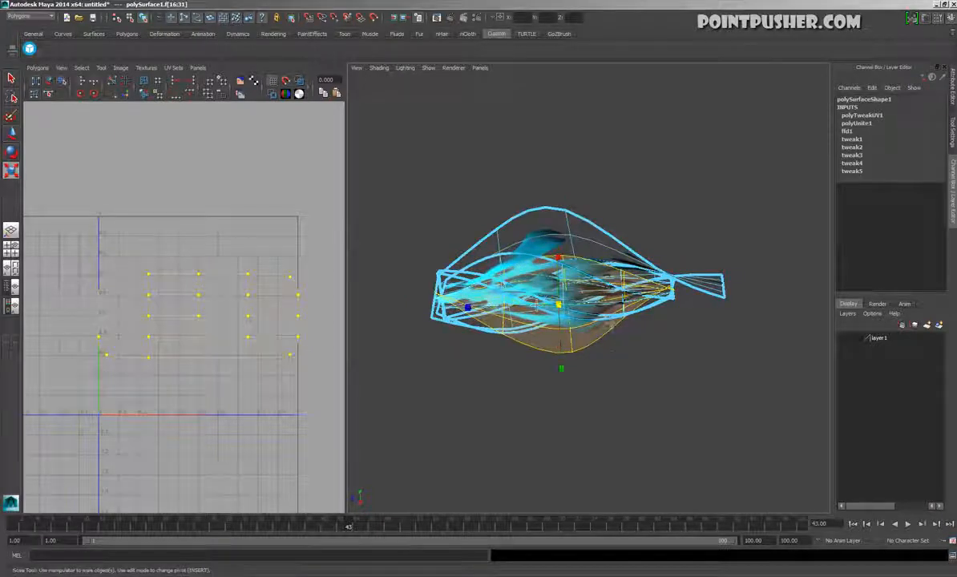
drag(468, 307, 466, 307)
key(w)
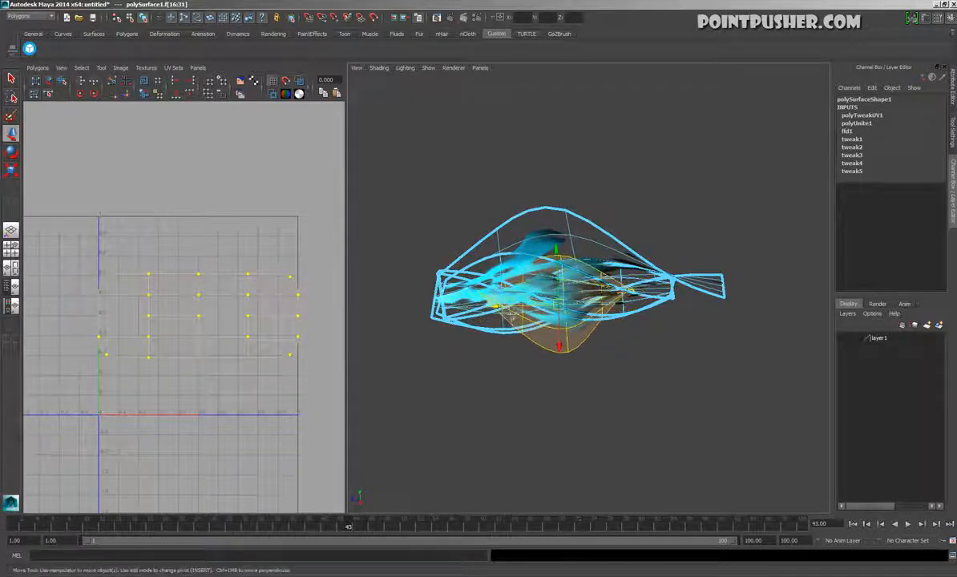
click(676, 378)
key(F8)
click(690, 376)
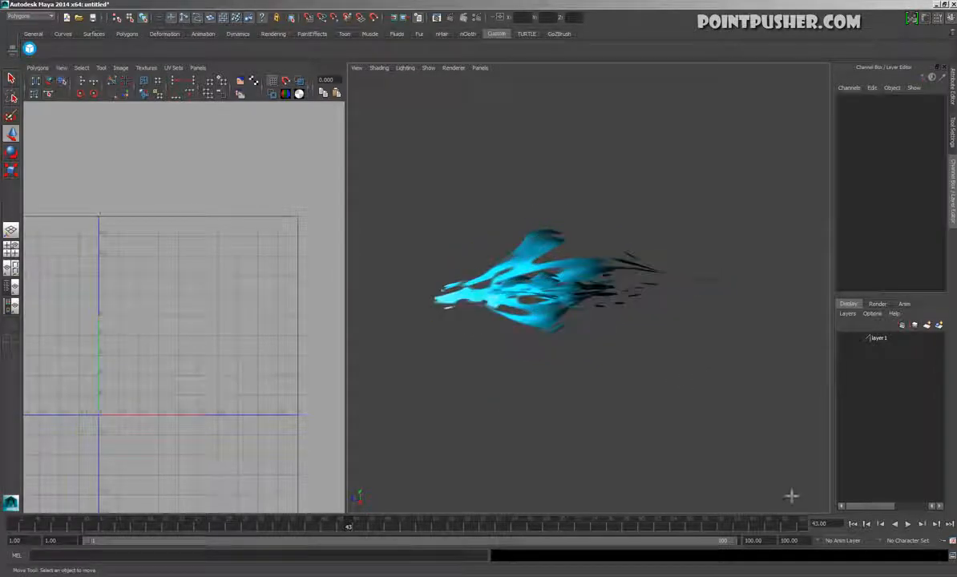
Play the animation to check the reshaped glow, then stop playback
click(909, 525)
alt+drag(716, 464, 687, 478)
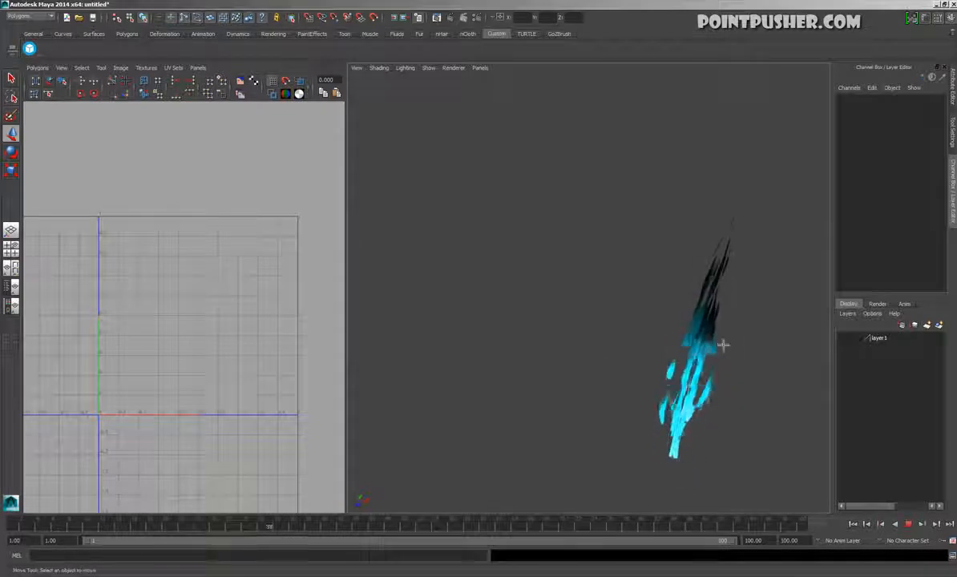
click(909, 525)
alt+drag(630, 415, 622, 436)
scroll(589, 388, up, 5)
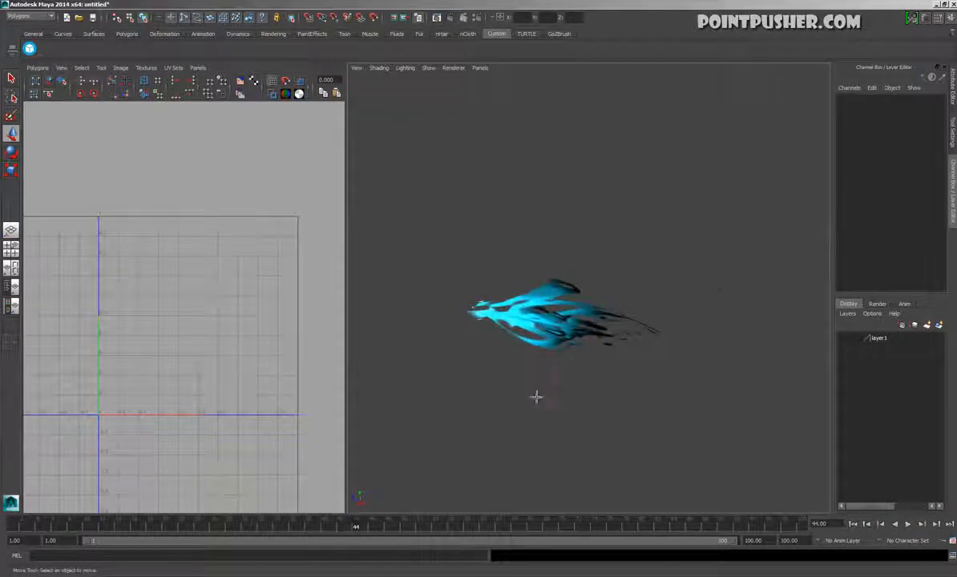
Create a polygon cube at the origin beside the glow and ready it for scaling
alt+drag(537, 397, 600, 198)
key(space)
drag(546, 158, 569, 191)
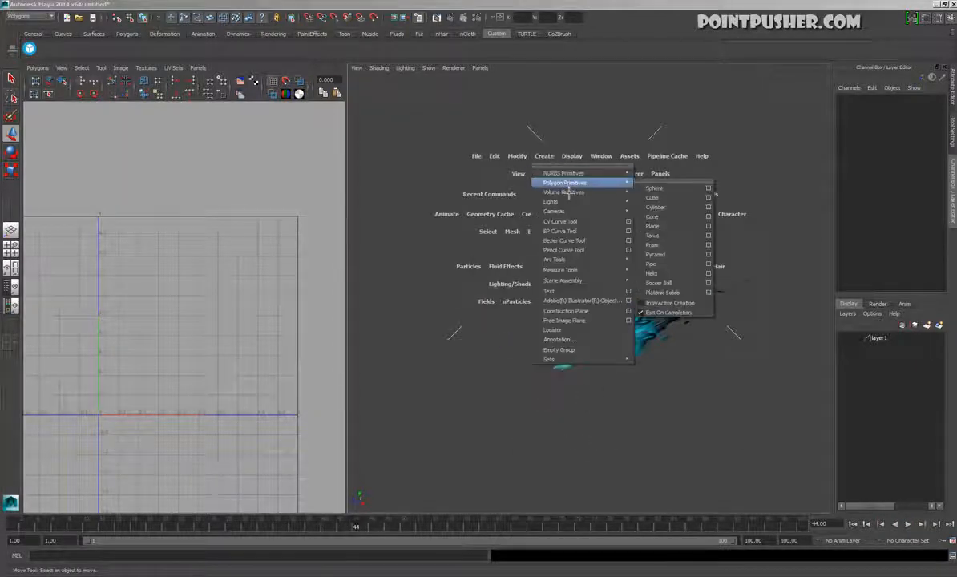
click(669, 200)
alt+drag(643, 352, 614, 311)
alt+right_drag(613, 312, 597, 311)
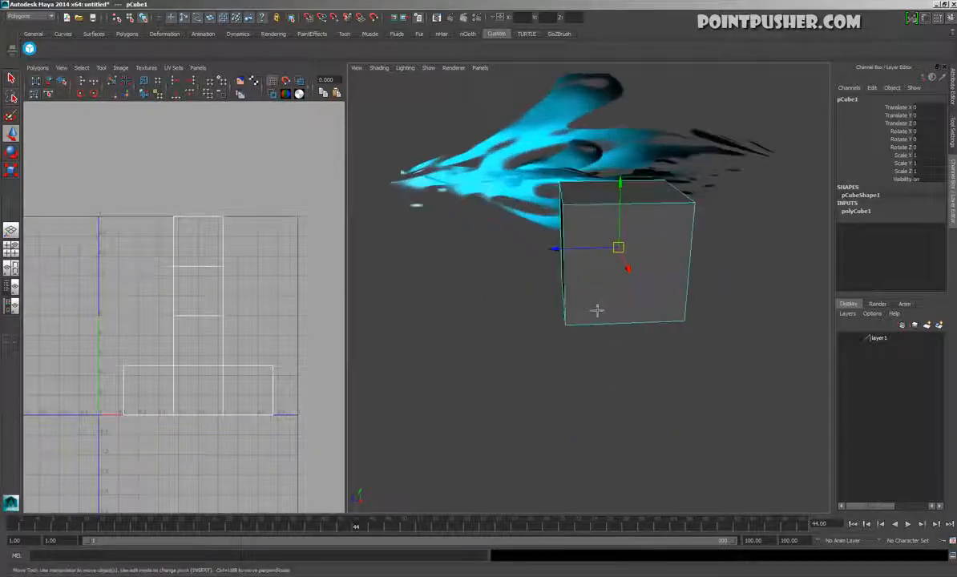
alt+drag(597, 310, 572, 389)
key(r)
alt+drag(525, 353, 468, 347)
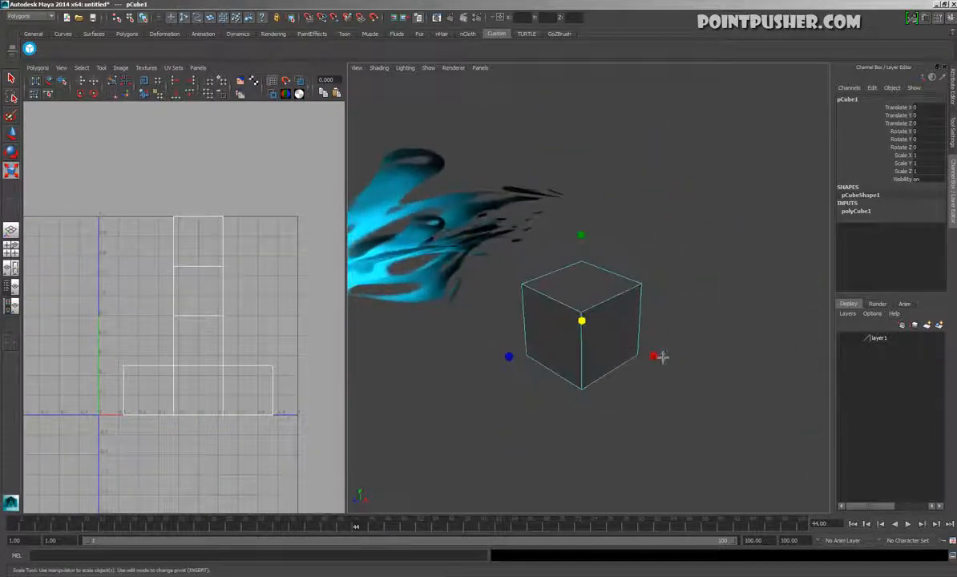
Set the cube's width, height and depth subdivisions to 3 each
click(856, 211)
click(882, 251)
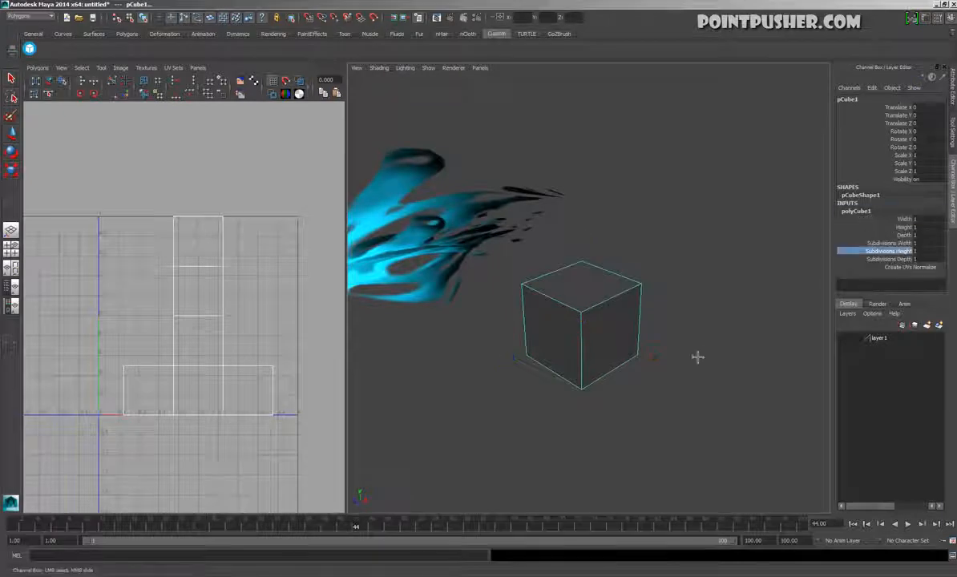
middle_drag(697, 363, 674, 355)
alt+drag(673, 354, 636, 347)
key(r)
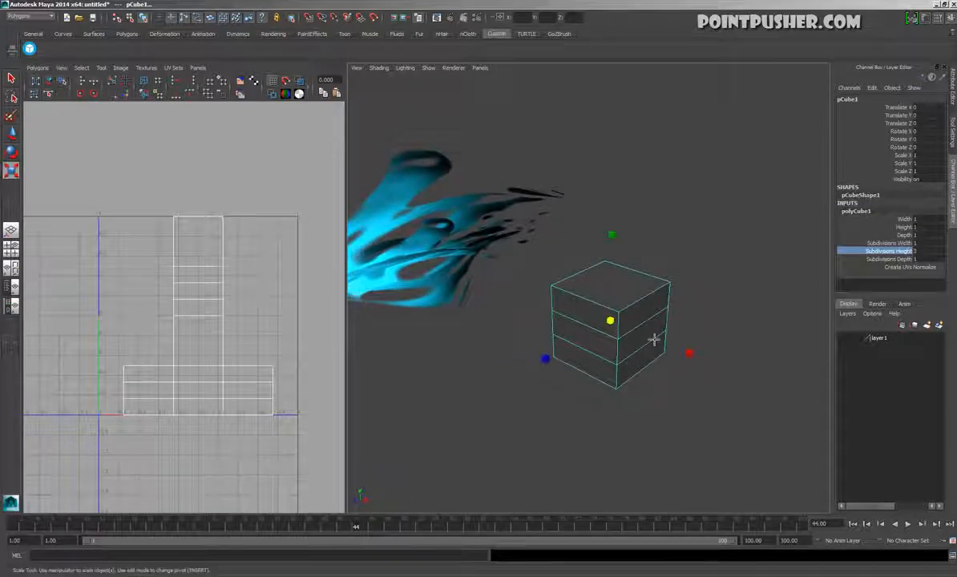
click(892, 243)
middle_drag(702, 406, 705, 405)
middle_drag(640, 413, 664, 407)
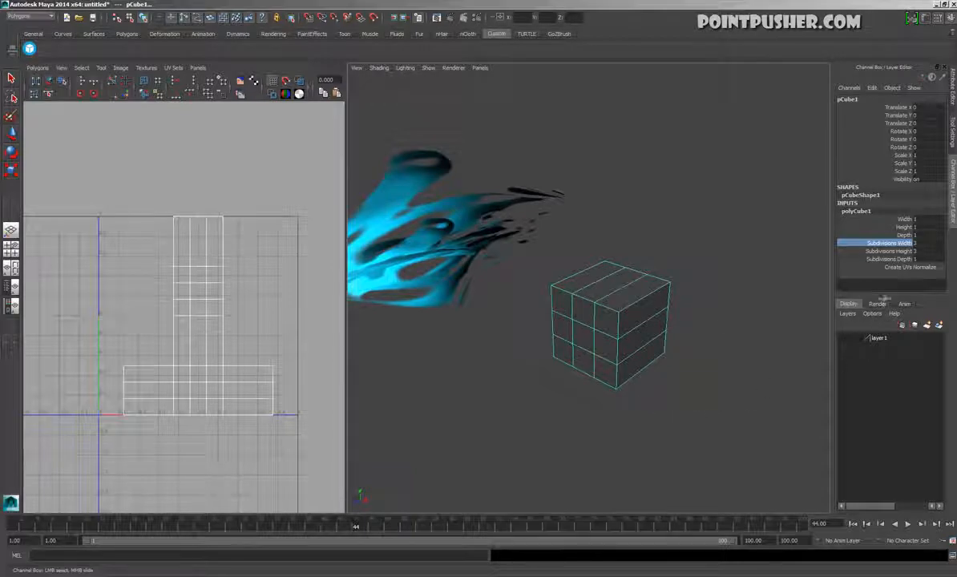
click(890, 259)
middle_drag(712, 454, 716, 453)
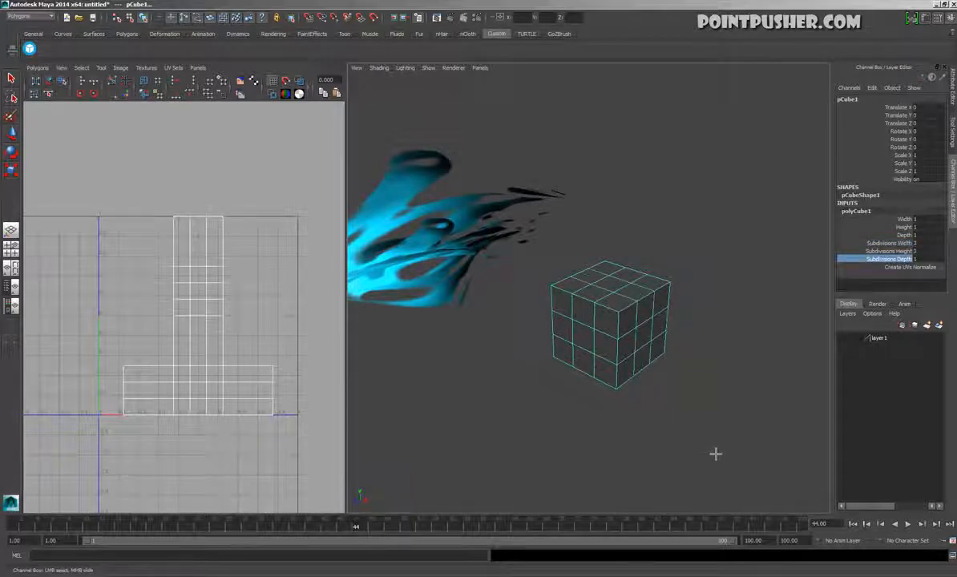
Scale the cube into a thin, narrow, tall sword blade, flattening it to about 0.07 in X
alt+drag(606, 366, 591, 371)
key(r)
drag(676, 368, 604, 337)
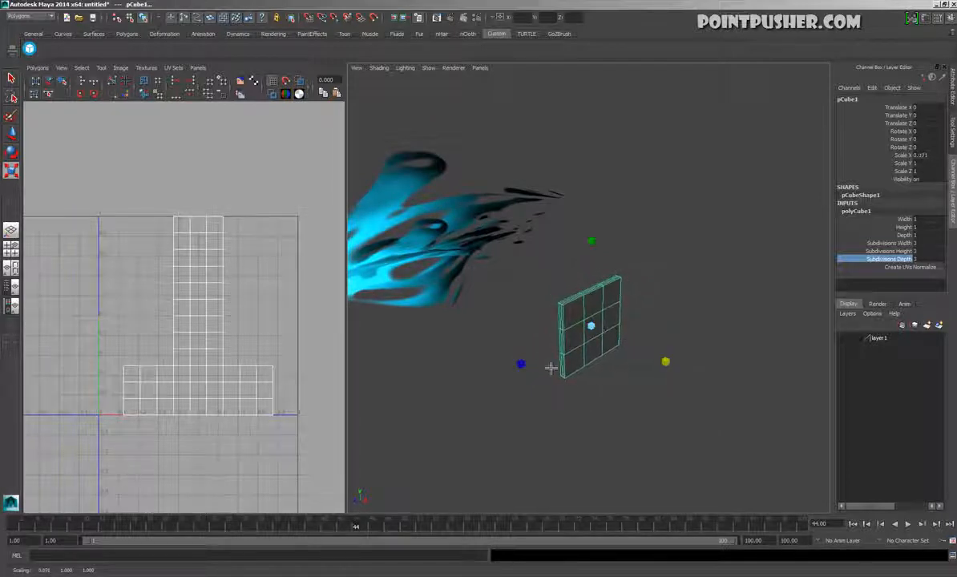
drag(528, 369, 598, 356)
alt+drag(599, 357, 570, 357)
alt+middle_drag(480, 361, 611, 445)
alt+drag(611, 444, 581, 380)
alt+right_drag(481, 378, 548, 378)
right_drag(479, 353, 427, 352)
Select the blade's top vertices, turn off soft selection, and scale them inward to taper the blade into a tip
drag(388, 133, 511, 214)
alt+middle_drag(543, 270, 596, 359)
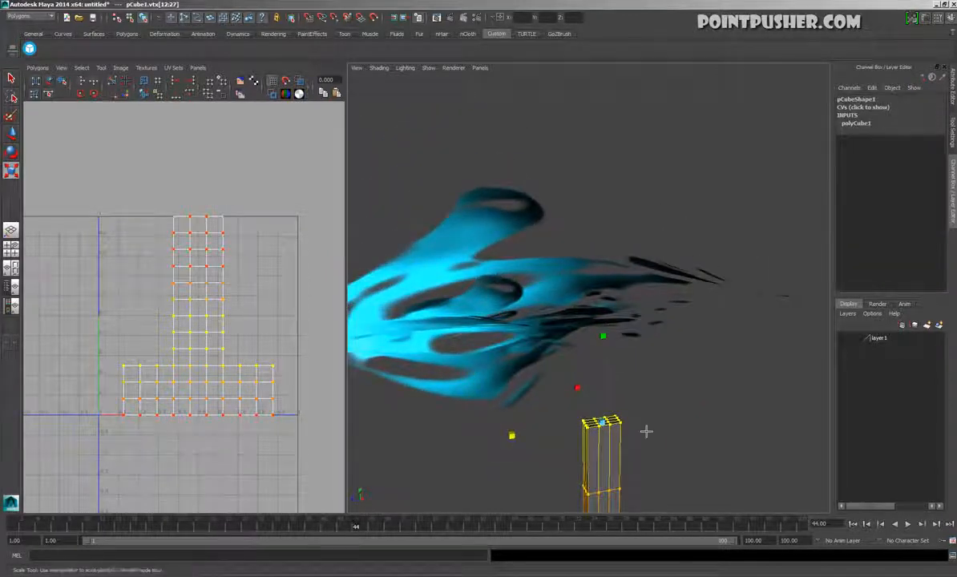
alt+middle_drag(650, 439, 636, 405)
key(b)
drag(482, 339, 547, 346)
alt+drag(579, 361, 507, 332)
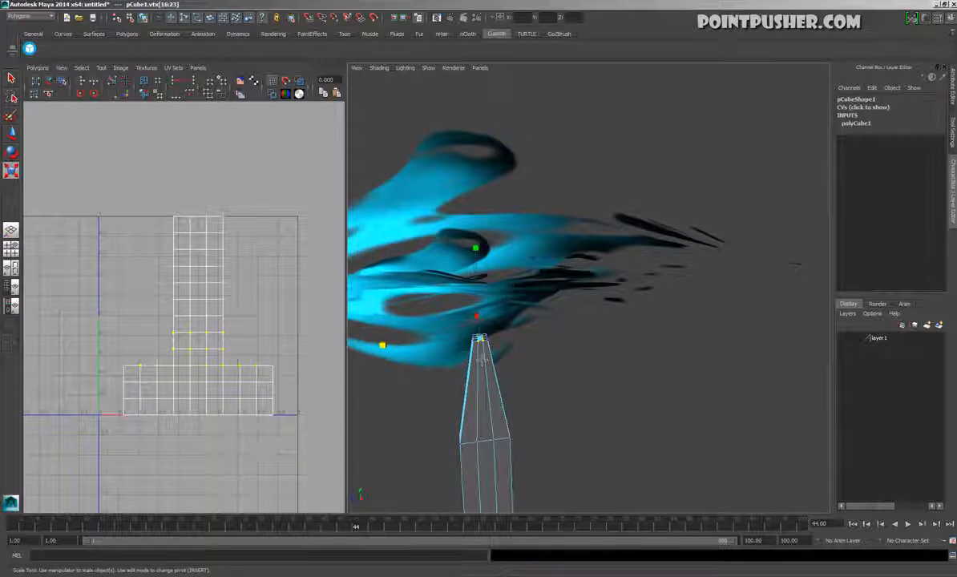
Raise the blade's top vertices slightly to lengthen the tip
key(w)
click(482, 286)
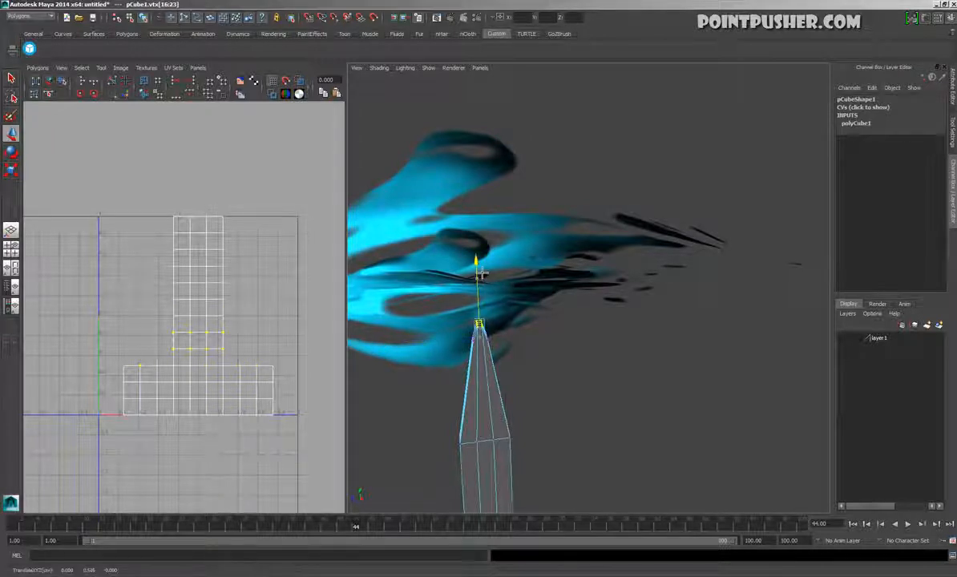
alt+right_drag(581, 377, 542, 359)
Select the blade's bottom vertices, move them down to lengthen the blade, and scale them inward in Z to narrow the end
alt+drag(543, 359, 600, 370)
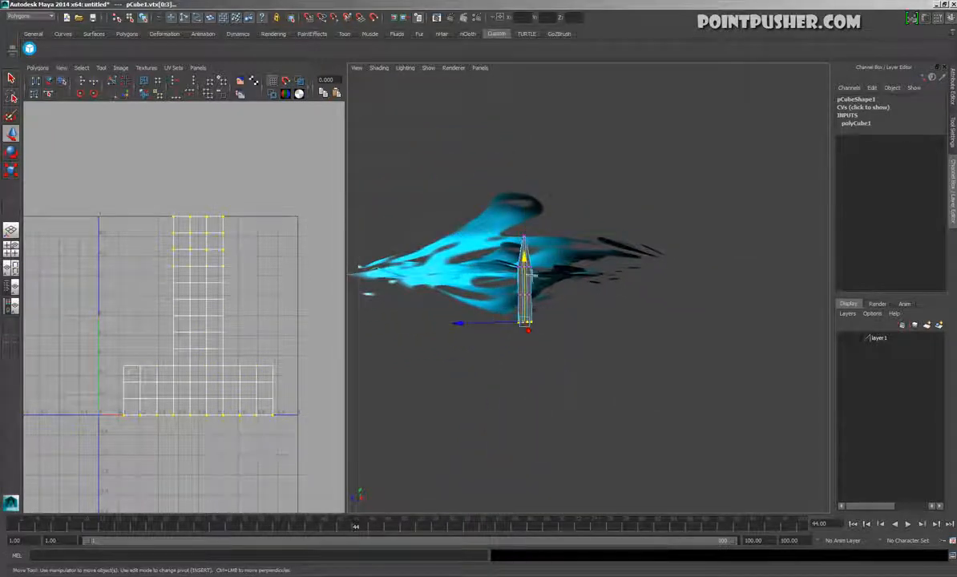
drag(529, 276, 530, 352)
key(r)
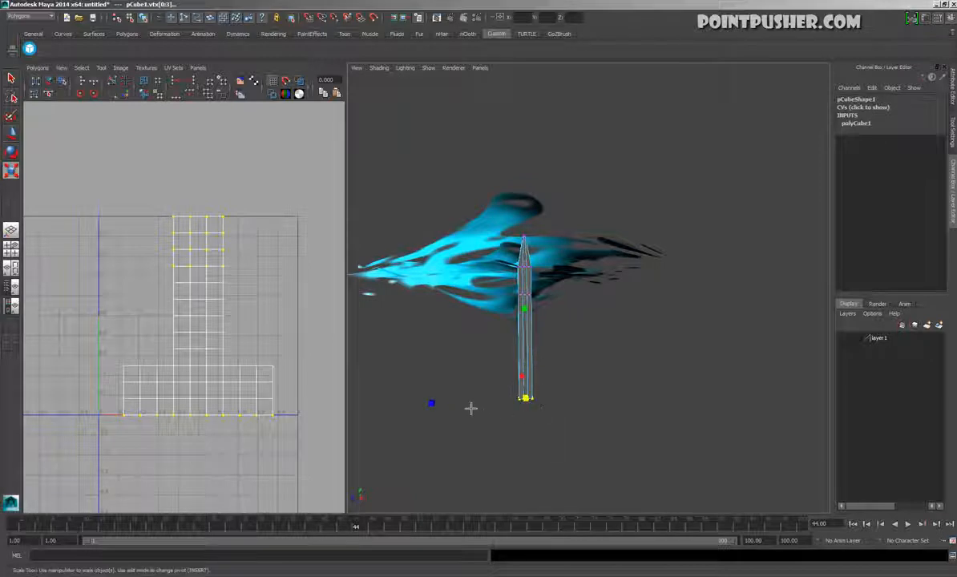
drag(441, 414, 517, 415)
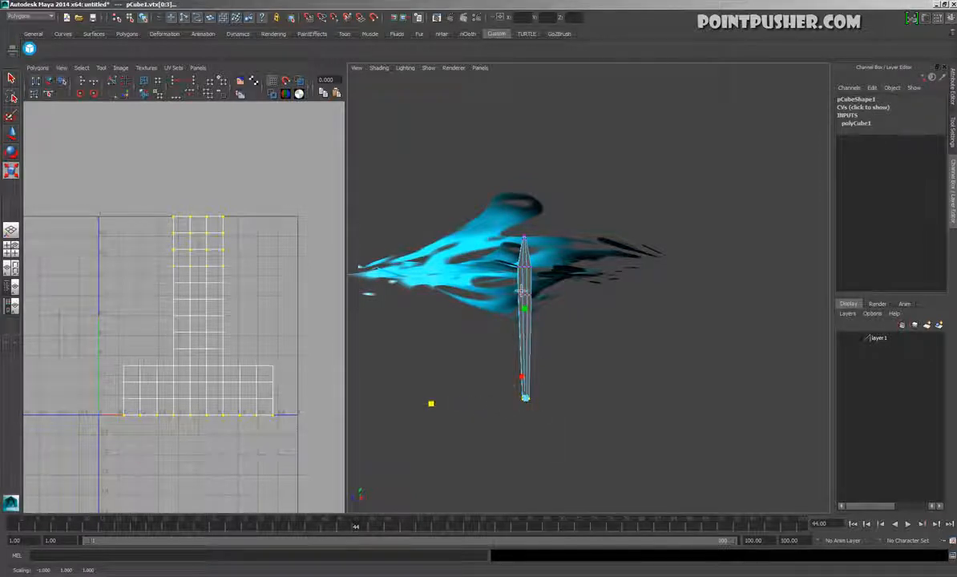
Thin the whole blade to a Scale X of 0.045 in object mode
key(F8)
alt+drag(515, 344, 600, 147)
alt+drag(532, 302, 620, 320)
right_drag(640, 319, 586, 321)
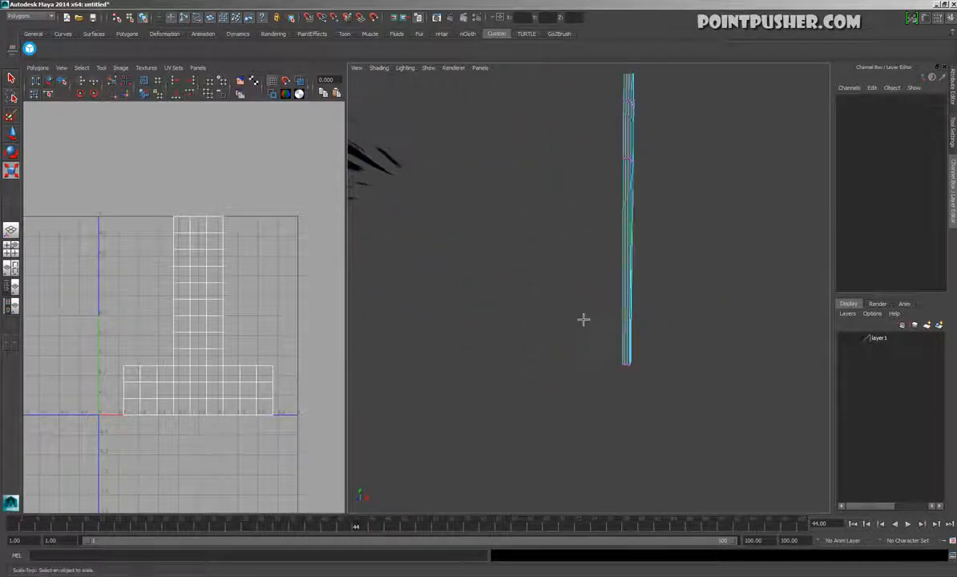
drag(586, 319, 674, 369)
drag(546, 368, 596, 381)
alt+middle_drag(678, 276, 677, 440)
drag(598, 193, 681, 251)
drag(543, 226, 679, 331)
key(F8)
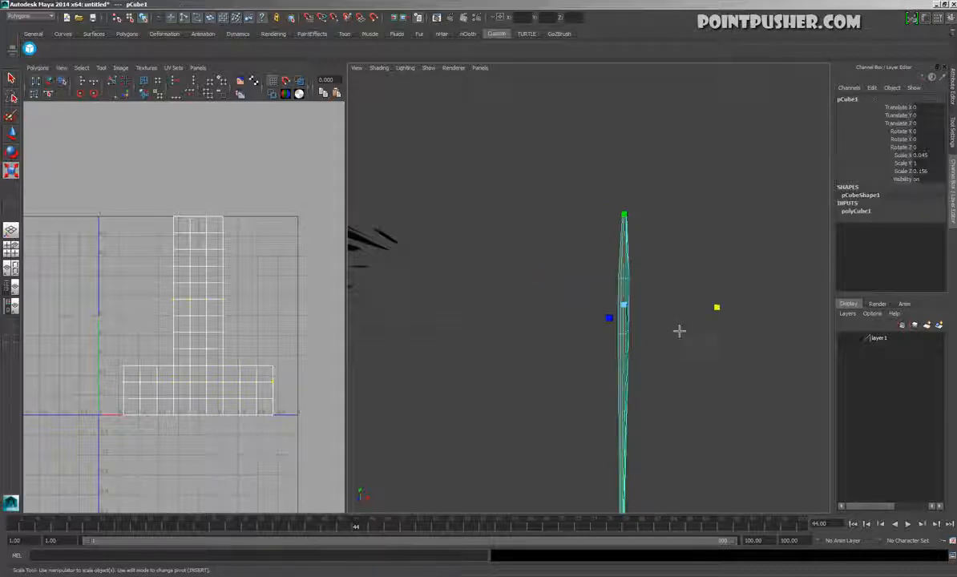
Insert a lengthwise edge loop down the middle of the blade's broad faces and select the new loop
alt+drag(550, 375, 579, 381)
right_drag(590, 350, 594, 330)
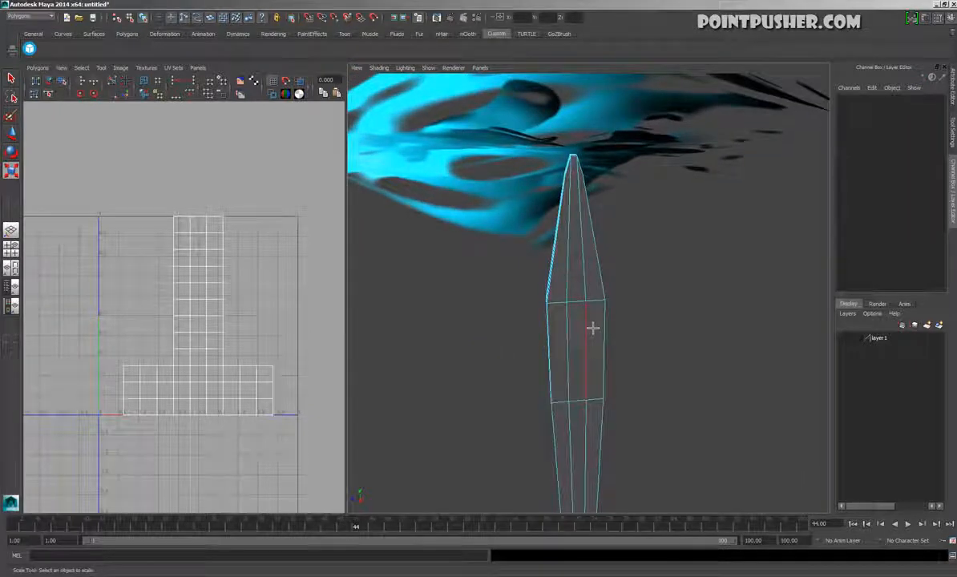
double_click(592, 327)
shift+double_click(574, 328)
click(634, 247)
key(space)
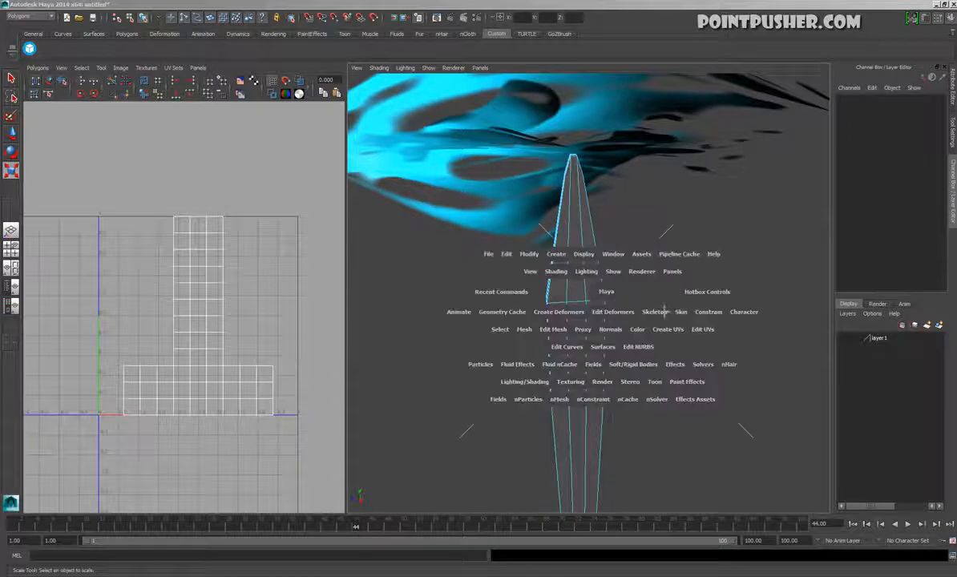
click(578, 308)
key(space)
drag(776, 292, 804, 307)
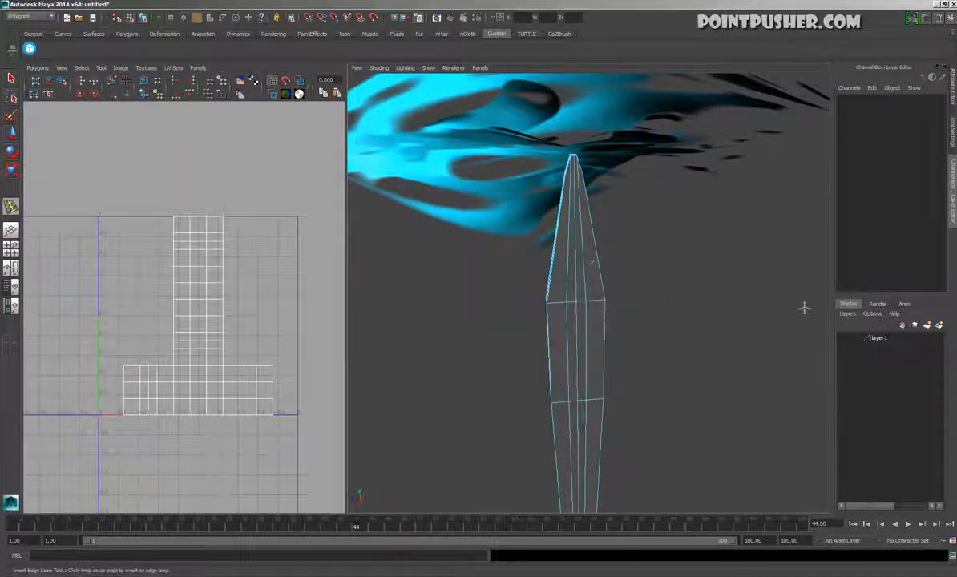
click(585, 305)
key(w)
Apply Add Divisions to the selected middle edges of the blade
key(space)
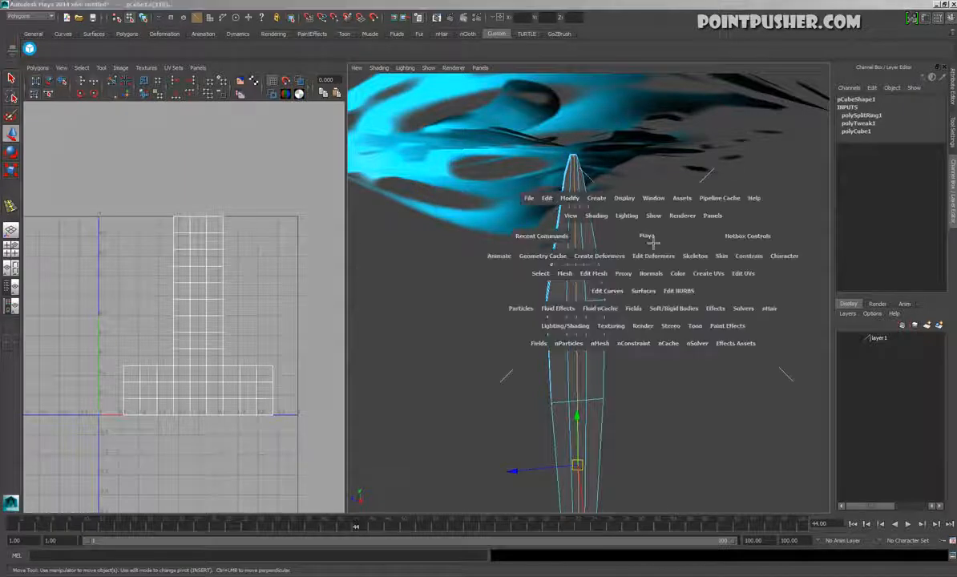
click(589, 272)
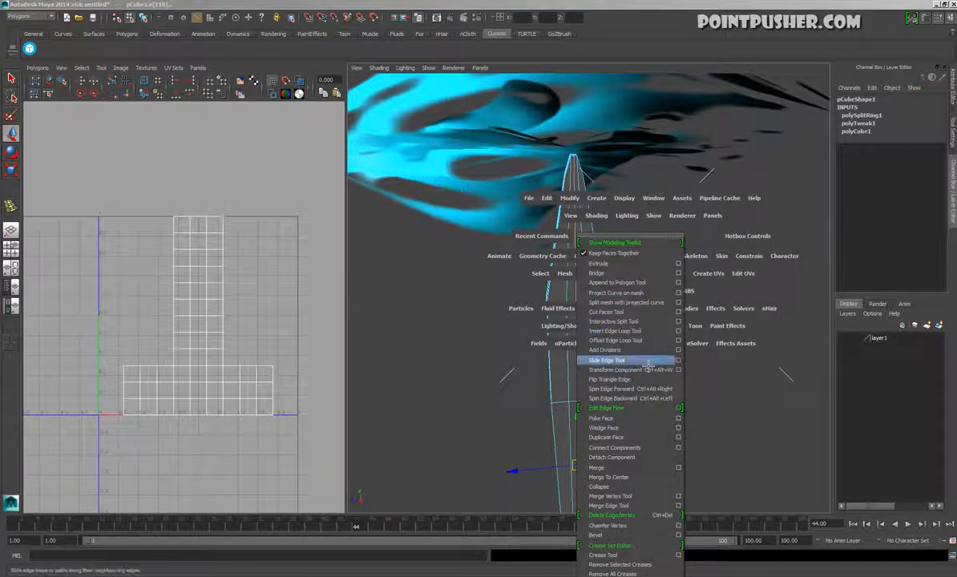
click(611, 350)
Try scaling the three central lengthwise edge loops outward in X to thicken the middle of the blade
alt+drag(669, 444, 654, 458)
key(r)
alt+drag(665, 499, 648, 415)
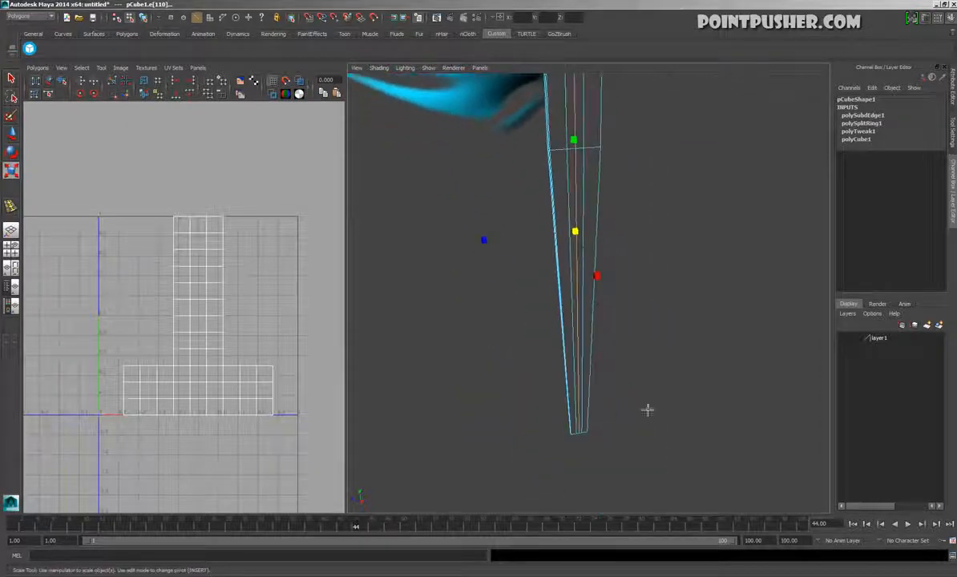
alt+drag(586, 339, 605, 378)
drag(602, 305, 587, 293)
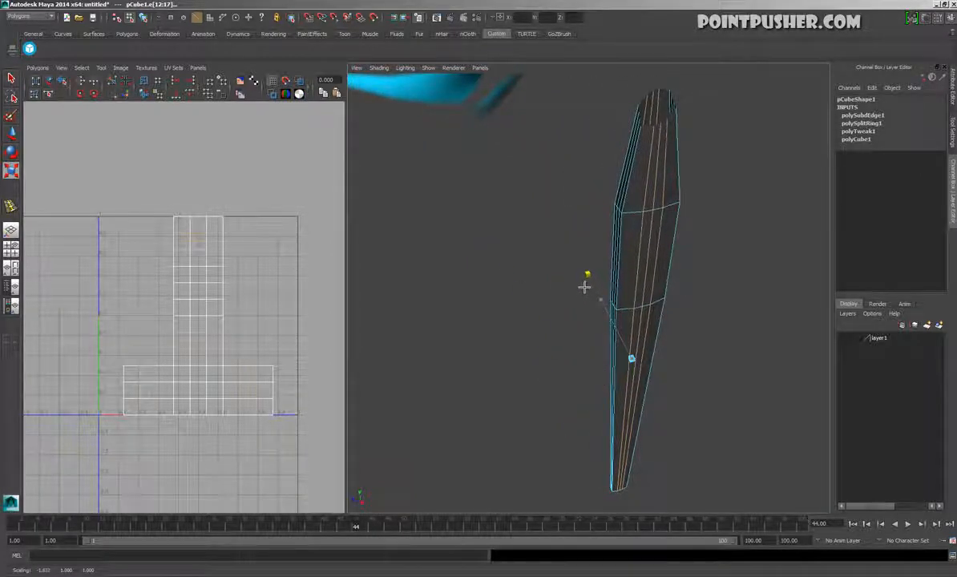
alt+drag(657, 327, 643, 333)
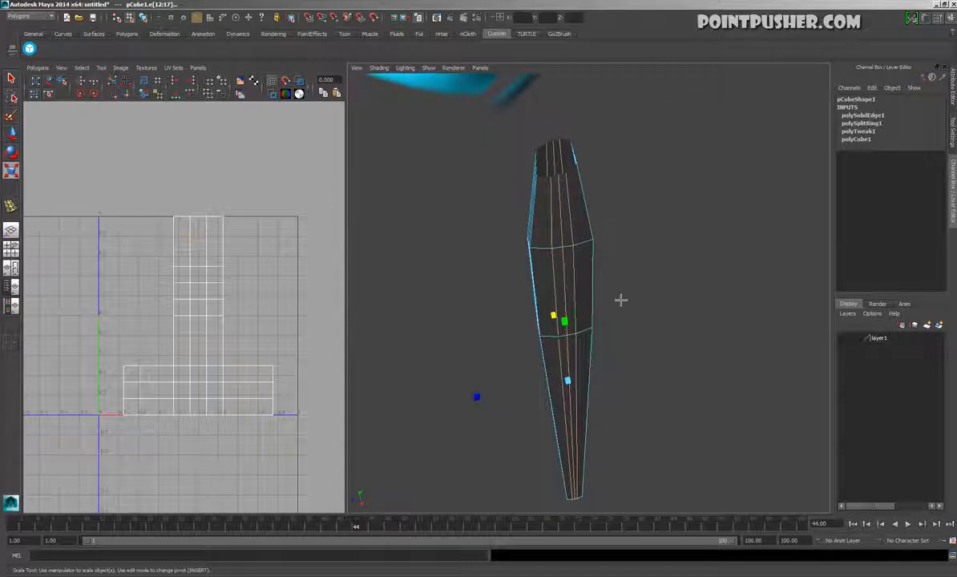
Select only the middle edge loop and try scaling it outward in X to form a ridge
key(space)
alt+drag(571, 292, 609, 344)
click(591, 366)
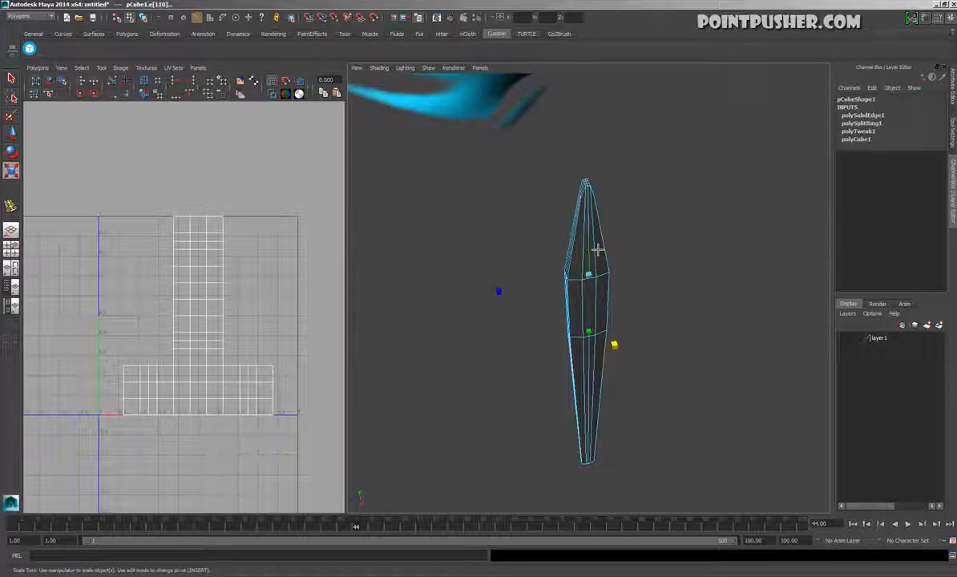
alt+drag(598, 253, 649, 457)
click(624, 415)
alt+drag(684, 406, 635, 295)
Undo the recent scaling and selection changes on the blade's central edge loops
key(ctrl+z)
alt+drag(639, 251, 663, 311)
key(ctrl+z)
key(ctrl+z)
key(ctrl+z)
key(ctrl+z)
key(ctrl+z)
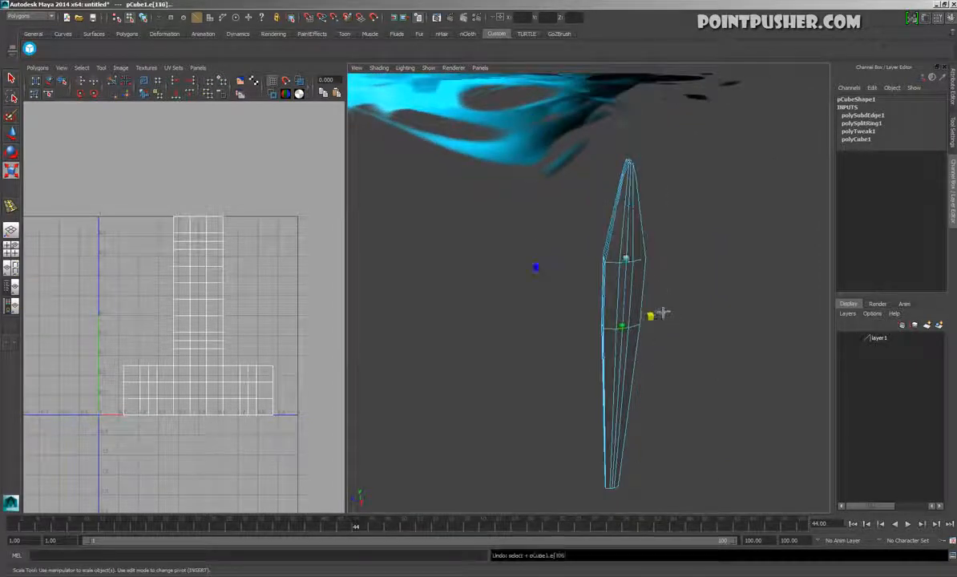
key(ctrl+z)
key(ctrl+z)
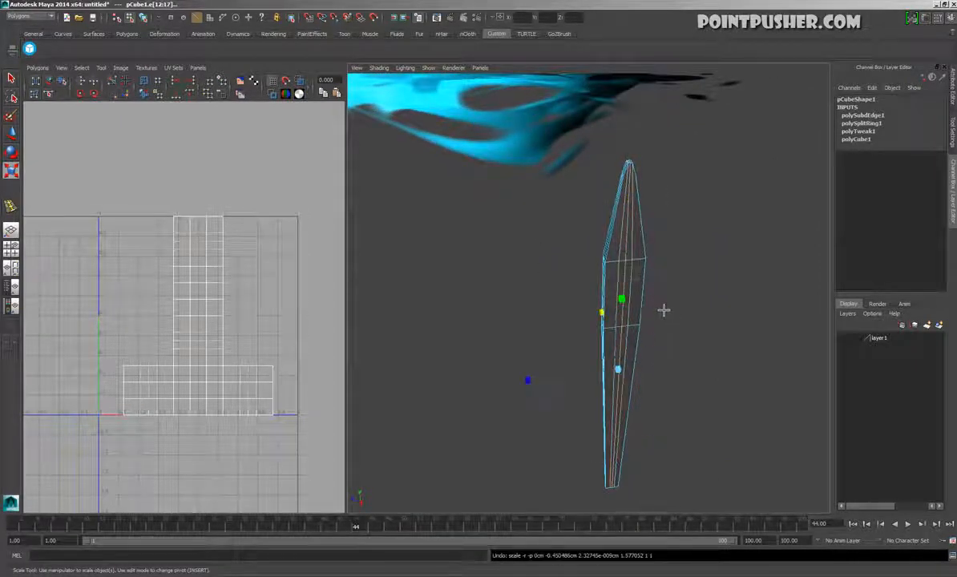
Scale the central edge loops outward in X, and widen the middle loop further to form a raised ridge
alt+drag(604, 327, 600, 296)
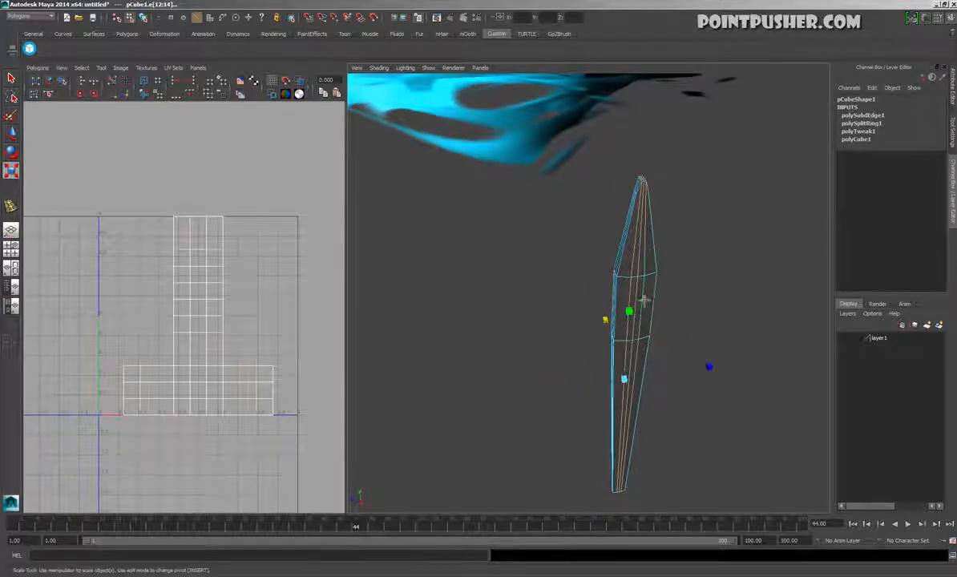
double_click(638, 279)
drag(660, 465, 672, 490)
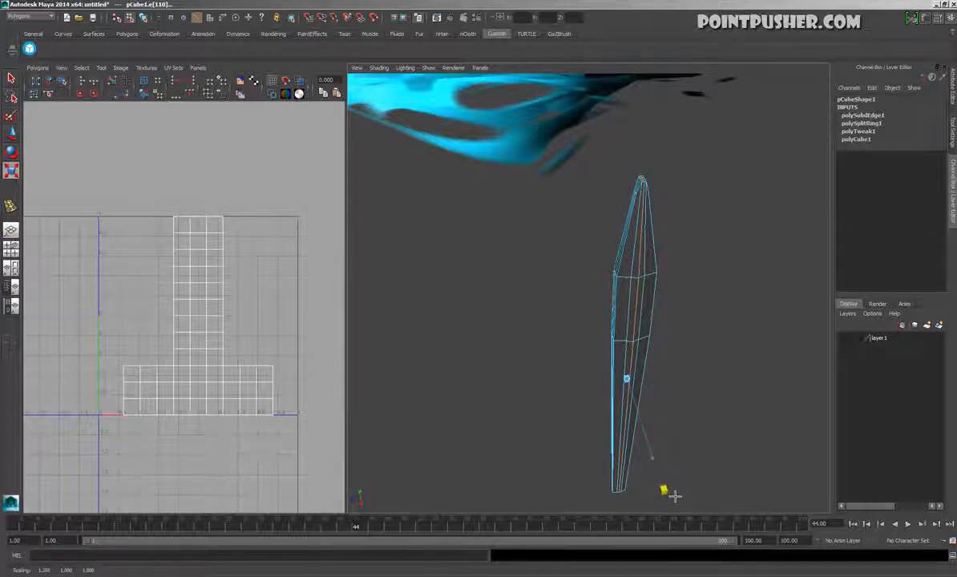
Try adding offset edge loops on both sides of the blade's centre ridge, and undo them
key(space)
click(629, 308)
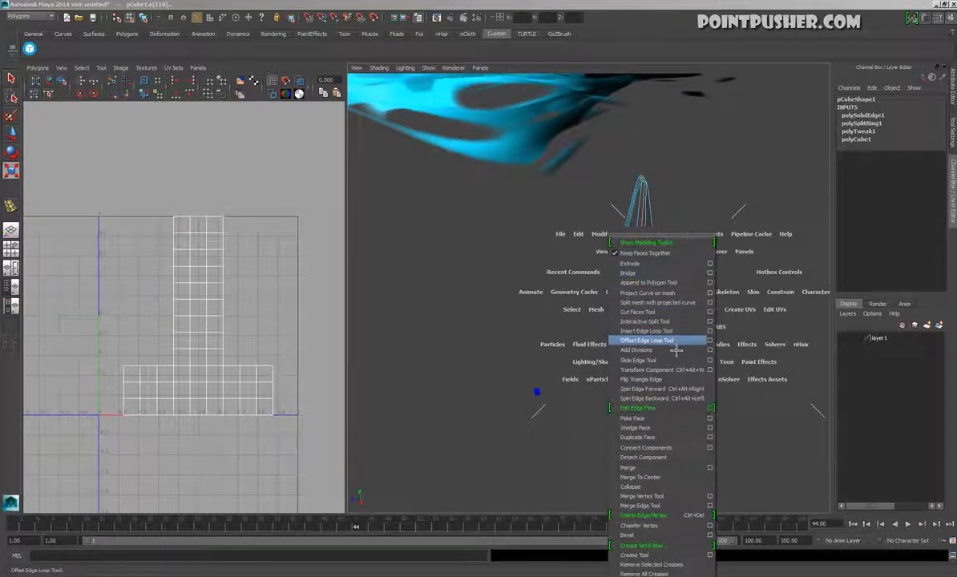
click(675, 342)
alt+drag(666, 314, 623, 314)
alt+right_drag(623, 315, 655, 323)
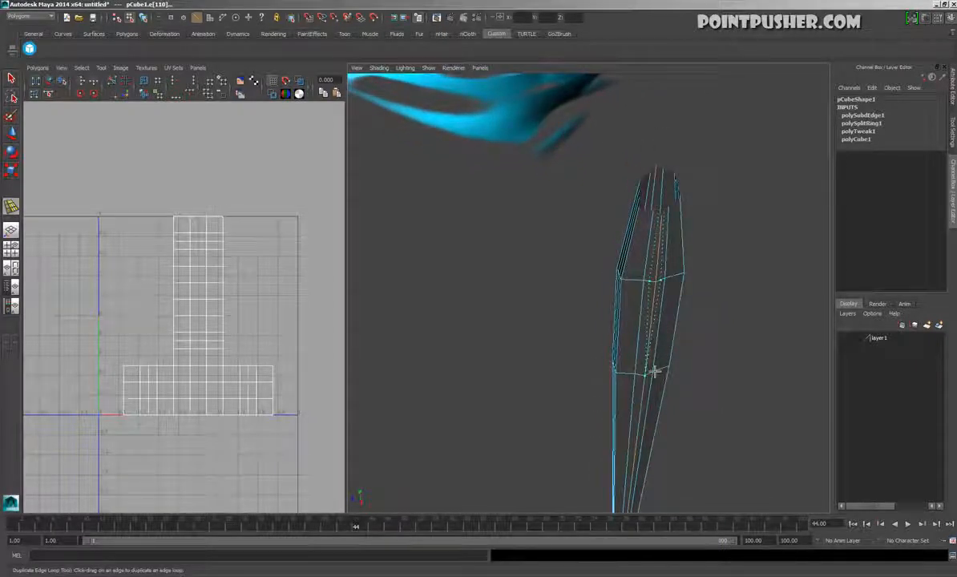
drag(660, 312, 664, 314)
key(ctrl+z)
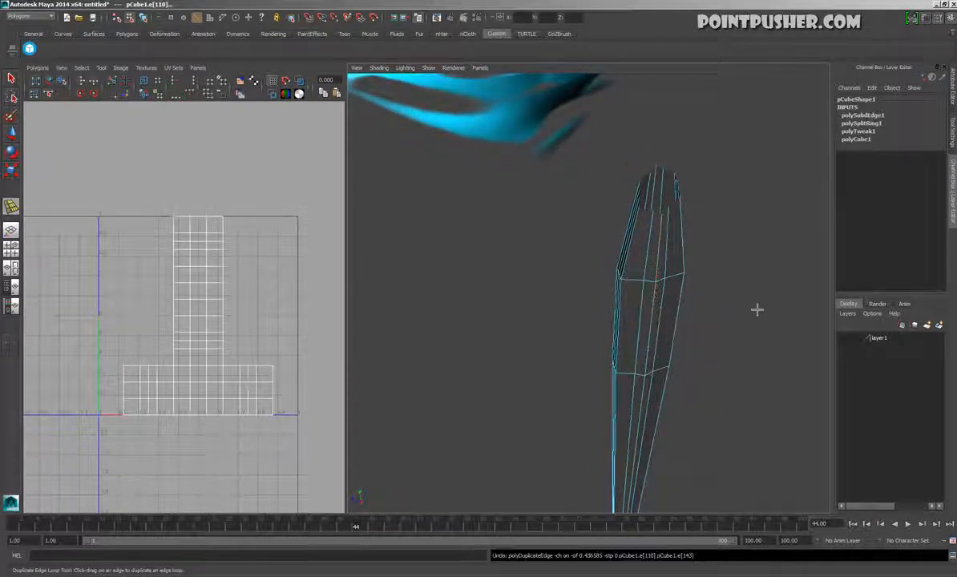
Preview the blade with smoothed display and return it to the unsmoothed display
key(w)
alt+drag(730, 304, 705, 304)
alt+right_drag(705, 304, 693, 306)
alt+drag(693, 306, 681, 263)
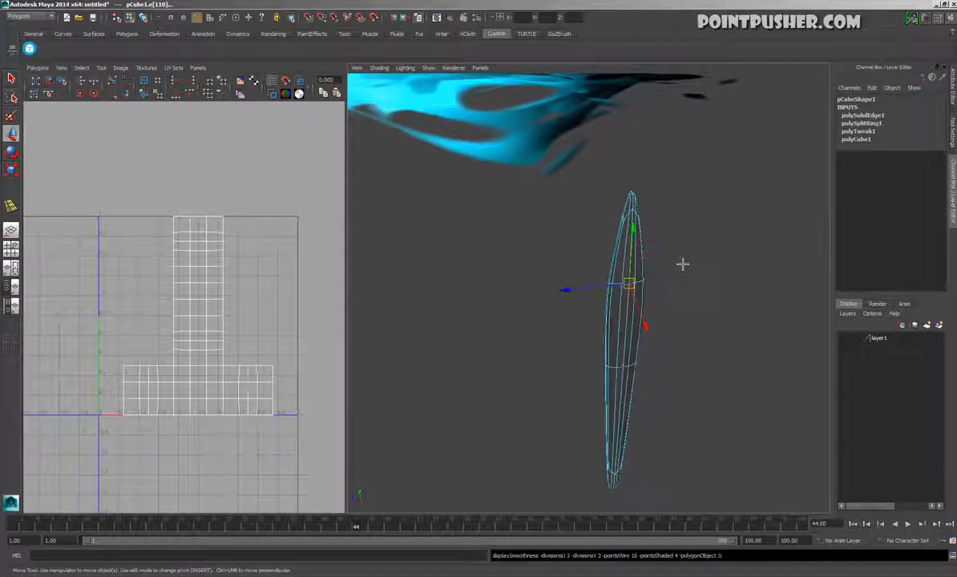
click(683, 259)
key(F8)
click(688, 273)
alt+drag(619, 380, 587, 326)
click(619, 339)
key(1)
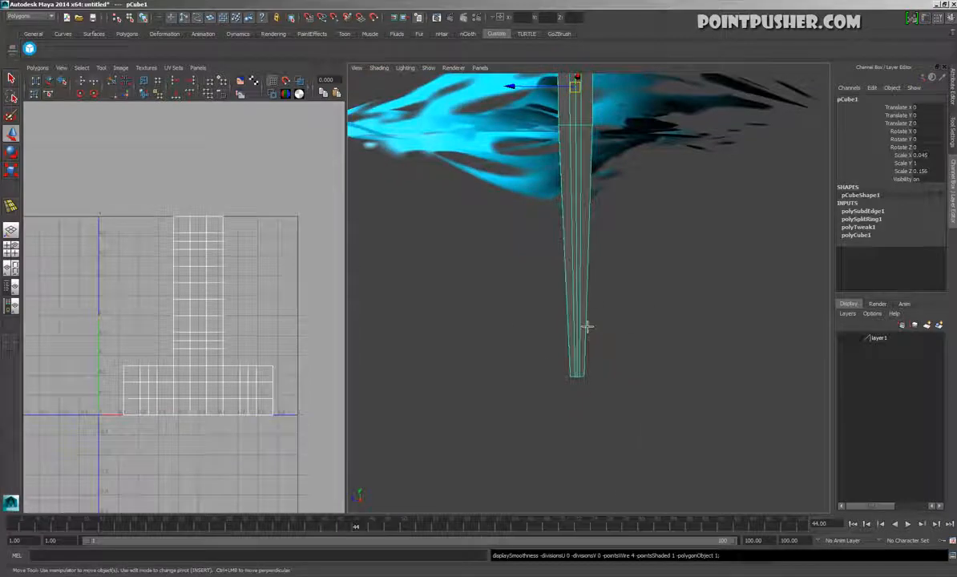
Try to insert an edge loop near the blade's bottom end
key(space)
click(571, 337)
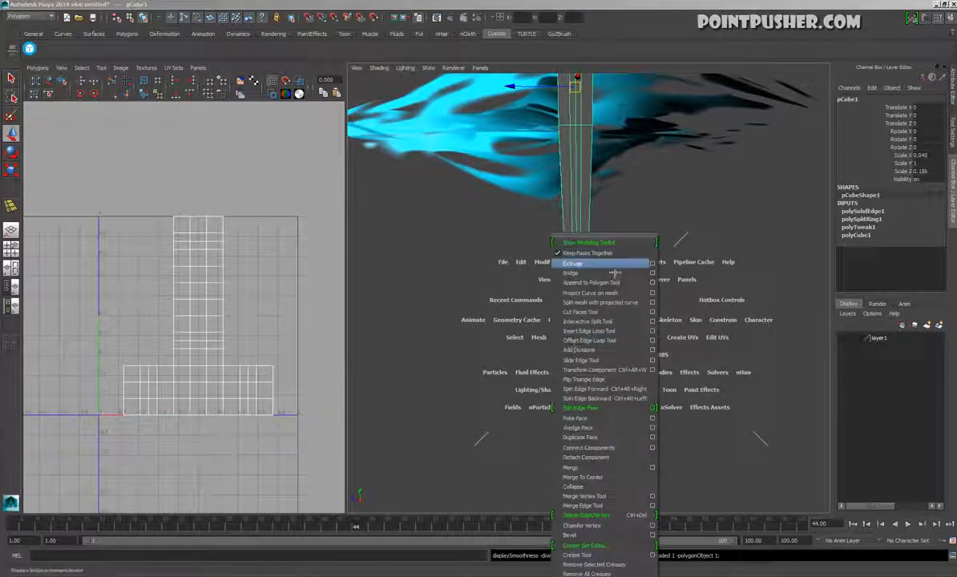
click(620, 331)
click(586, 371)
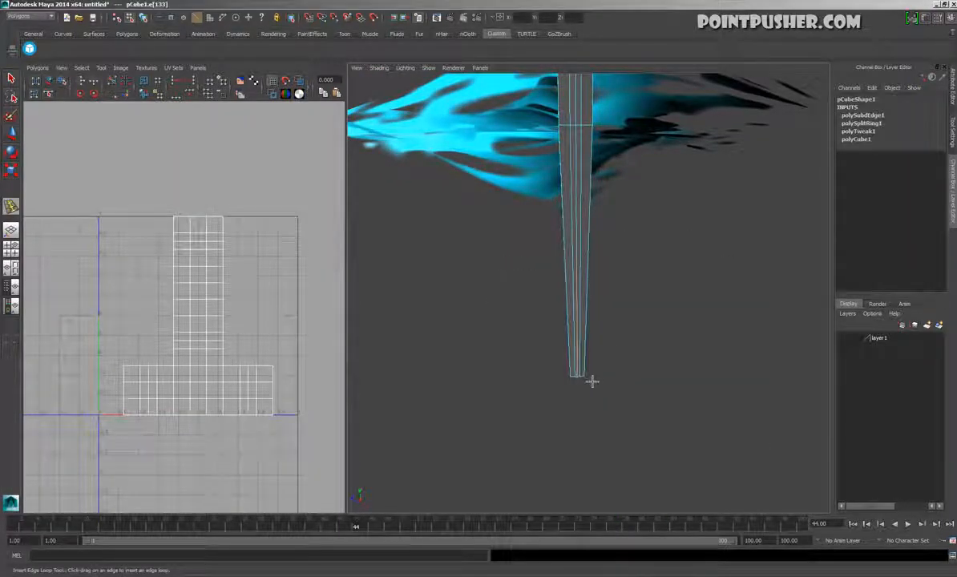
key(w)
Maximize the perspective view and collapse the edges across one narrow side of the blade to sharpen it
right_click(590, 361)
alt+middle_drag(643, 244, 638, 351)
alt+drag(638, 351, 608, 232)
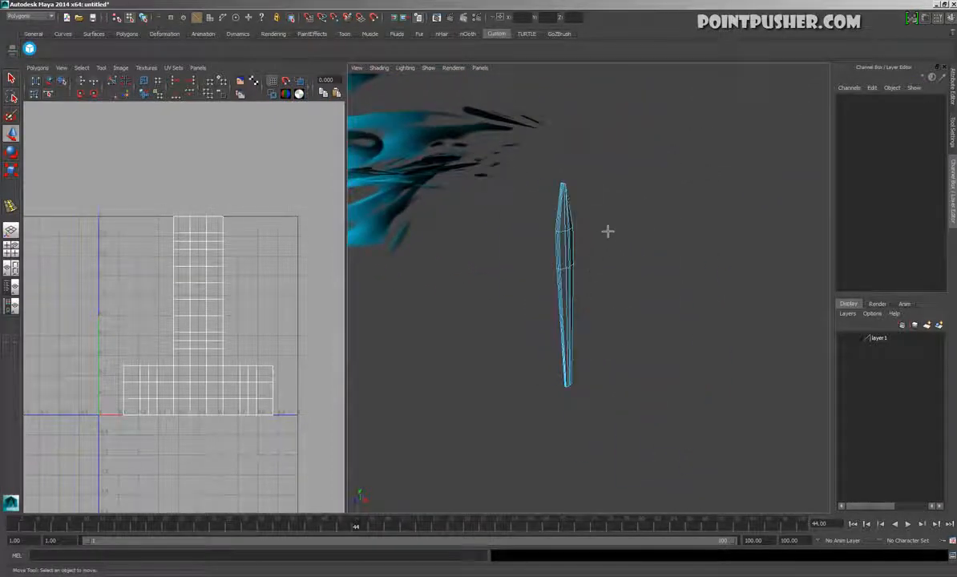
key(space)
key(F8)
alt+drag(360, 262, 442, 335)
key(F8)
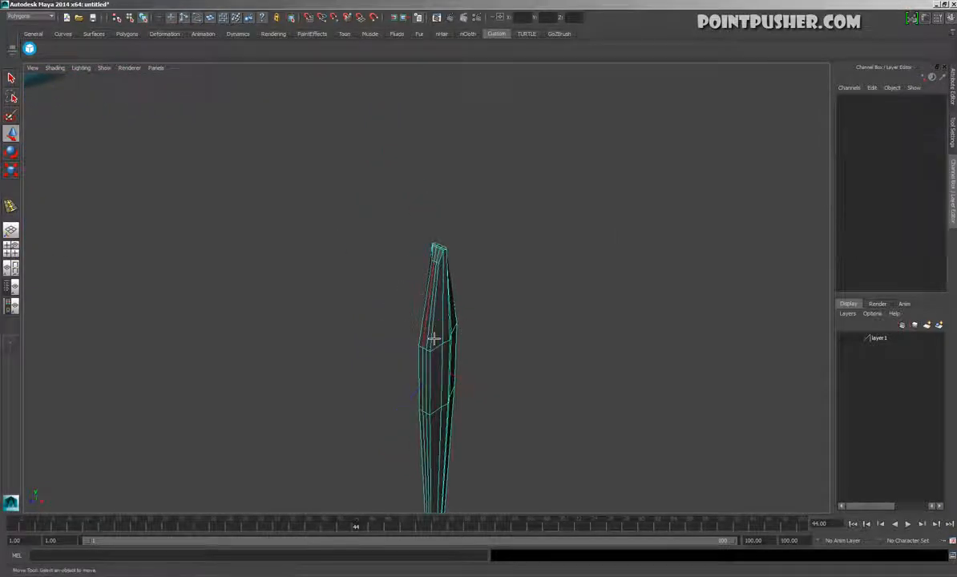
click(425, 346)
ctrl+right_drag(548, 287, 474, 317)
double_click(434, 327)
alt+drag(445, 357, 311, 425)
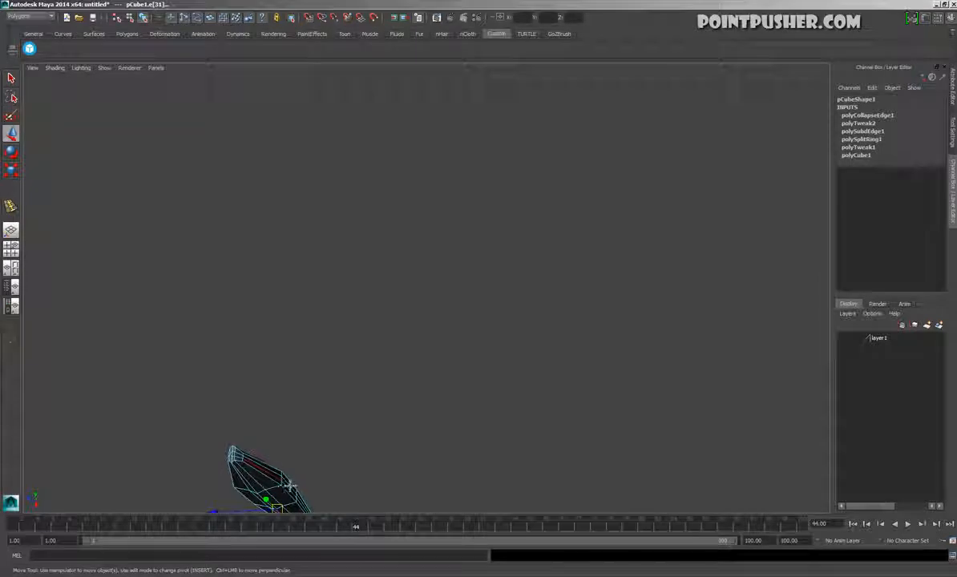
Collapse the edges across the opposite narrow side of the blade in the same way, and decline the autosave
alt+drag(337, 495, 361, 401)
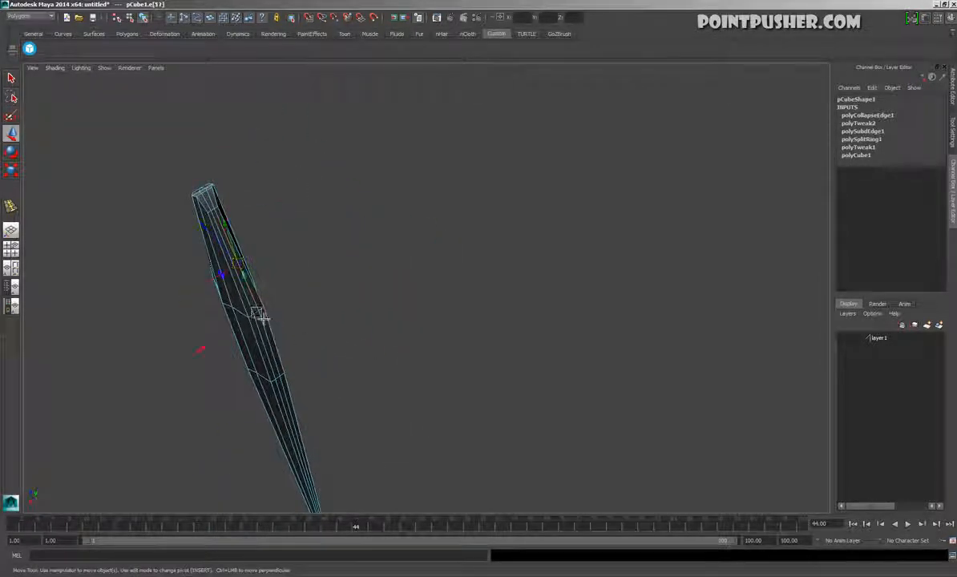
key(g)
alt+drag(395, 335, 363, 331)
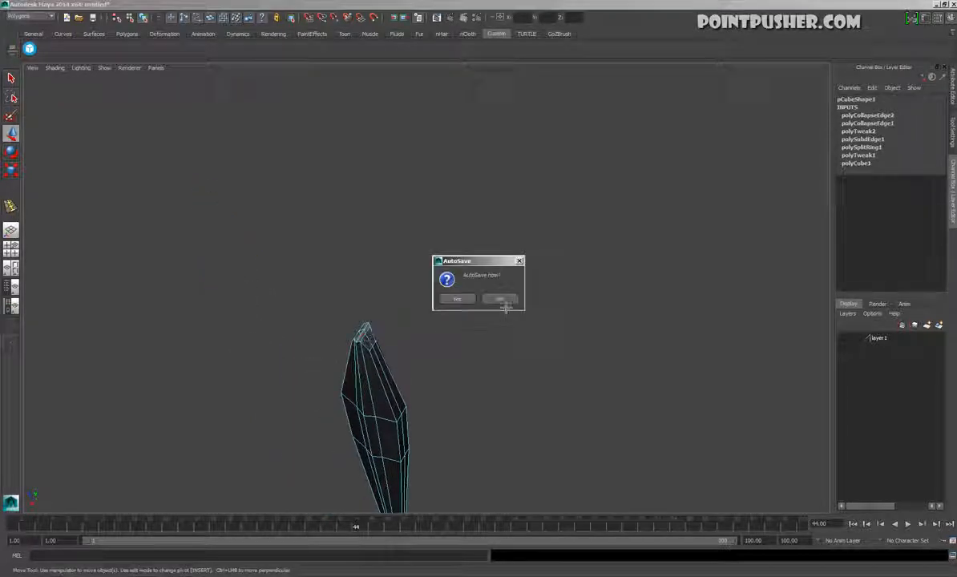
click(502, 300)
Try collapsing an edge at the blade's tip, and undo it
click(370, 339)
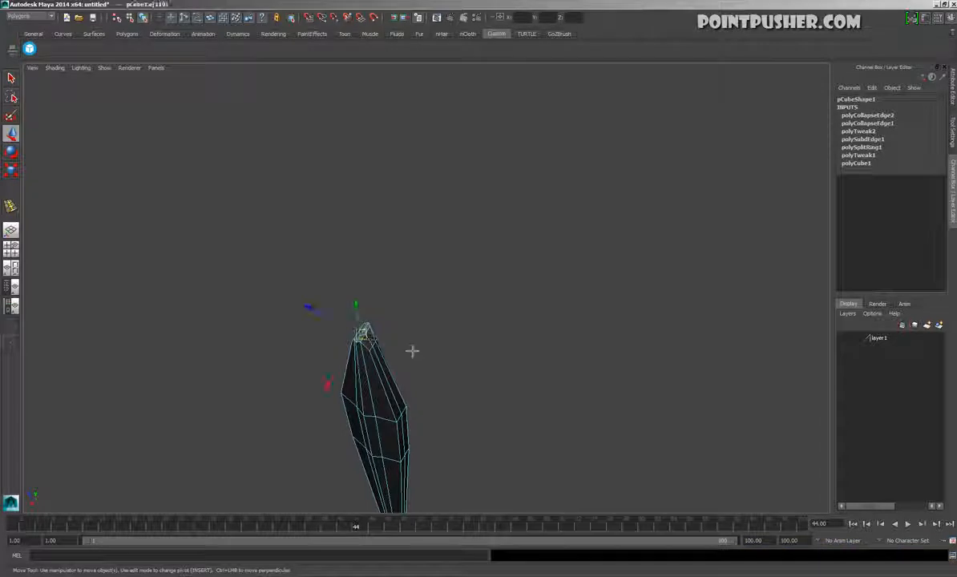
key(g)
key(ctrl+z)
Scale up the whole blade object to 0.436 in X, 9.642 in Y and 1.506 in Z
alt+drag(378, 335, 464, 385)
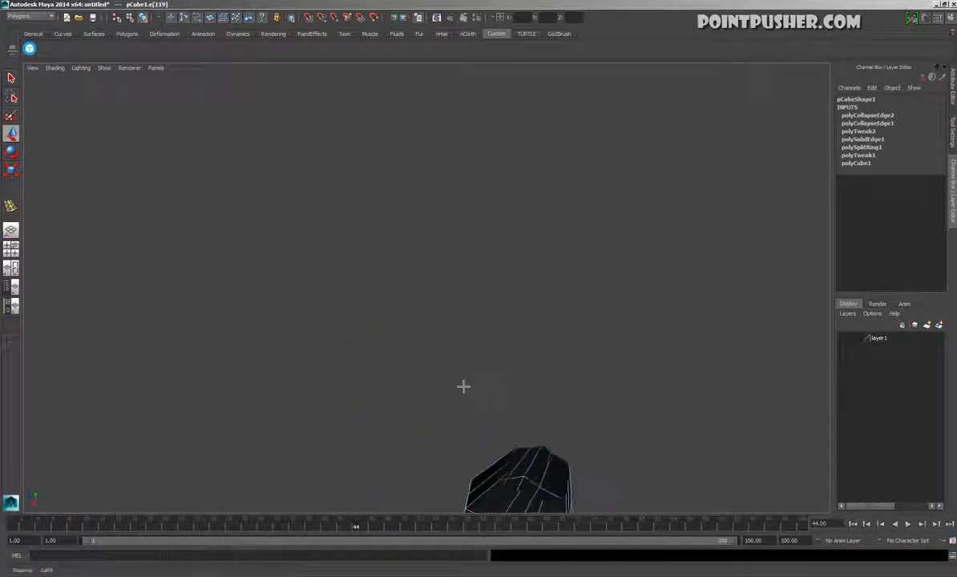
key(space)
alt+right_drag(509, 249, 299, 323)
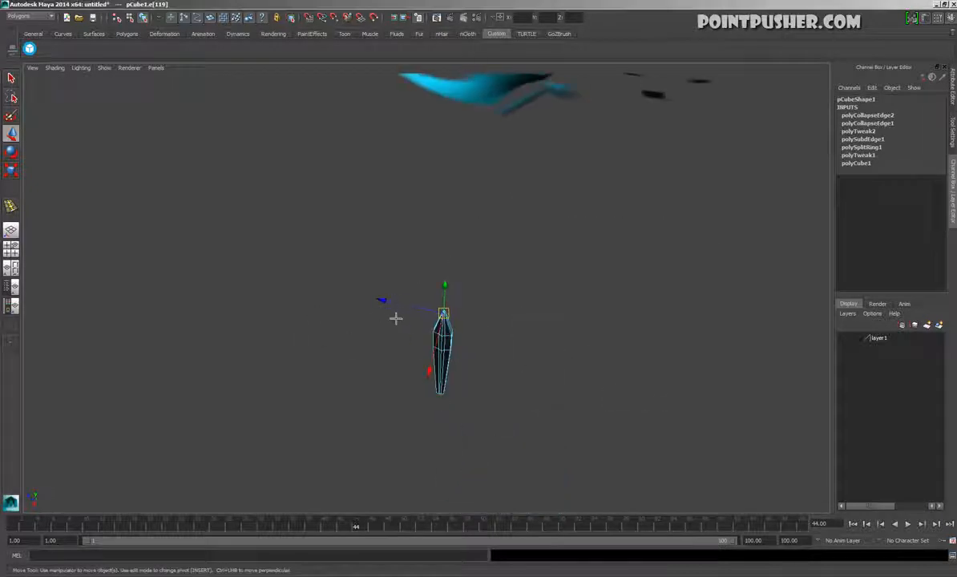
key(F8)
key(r)
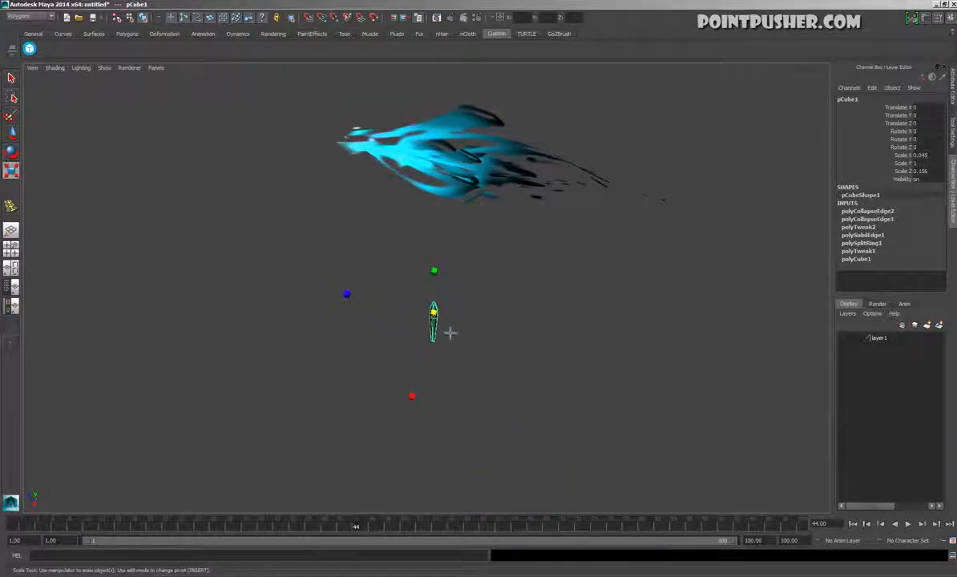
drag(449, 325, 481, 314)
alt+right_drag(562, 329, 575, 398)
alt+middle_drag(537, 327, 532, 442)
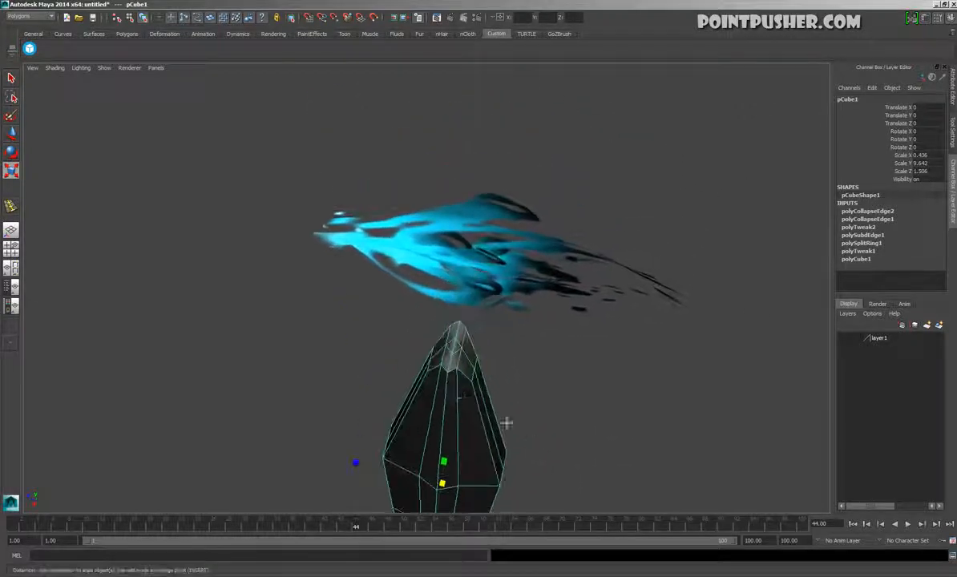
Merge the two neighbouring vertices on the ridge just below the blade's tip
alt+right_drag(461, 397, 481, 402)
key(F9)
click(466, 374)
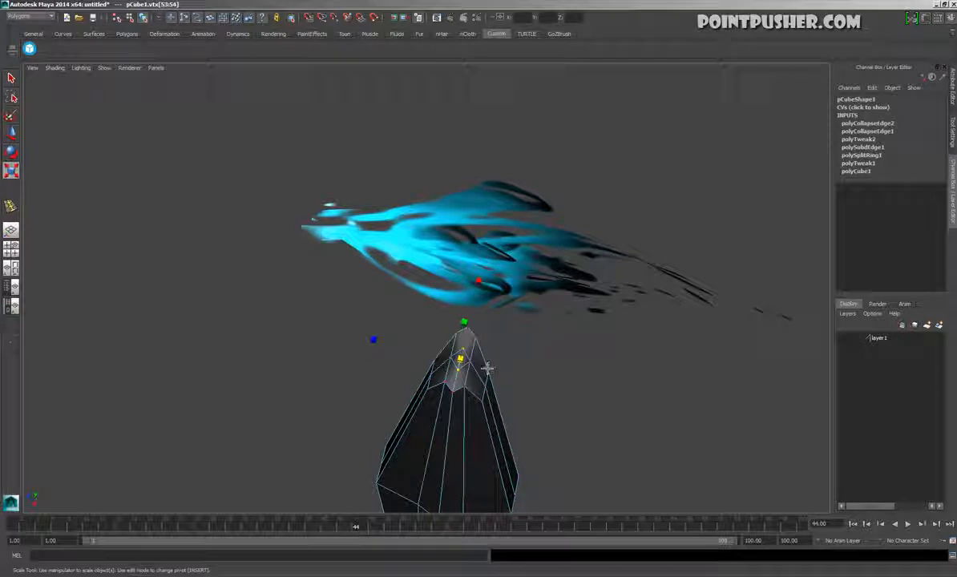
key(q)
key(space)
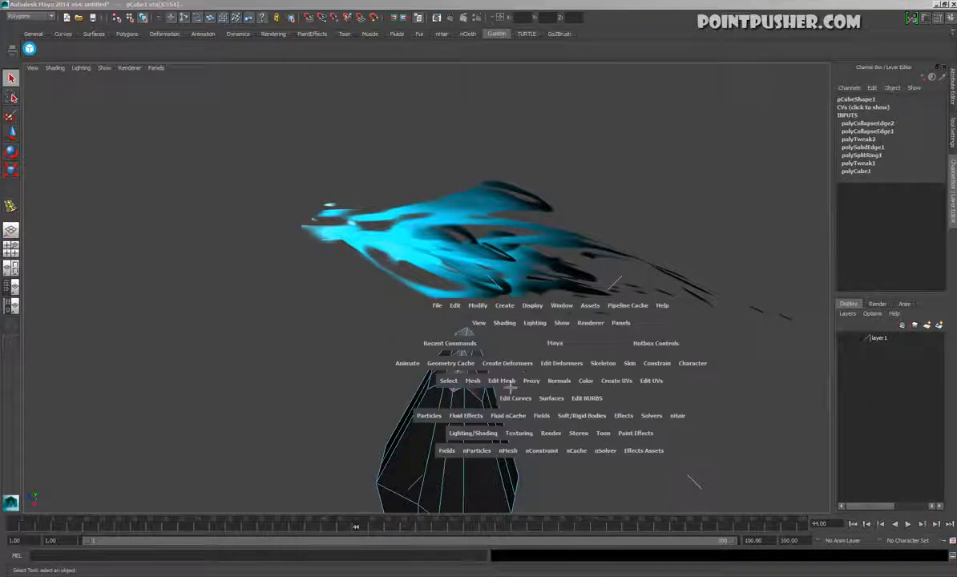
click(522, 380)
click(550, 254)
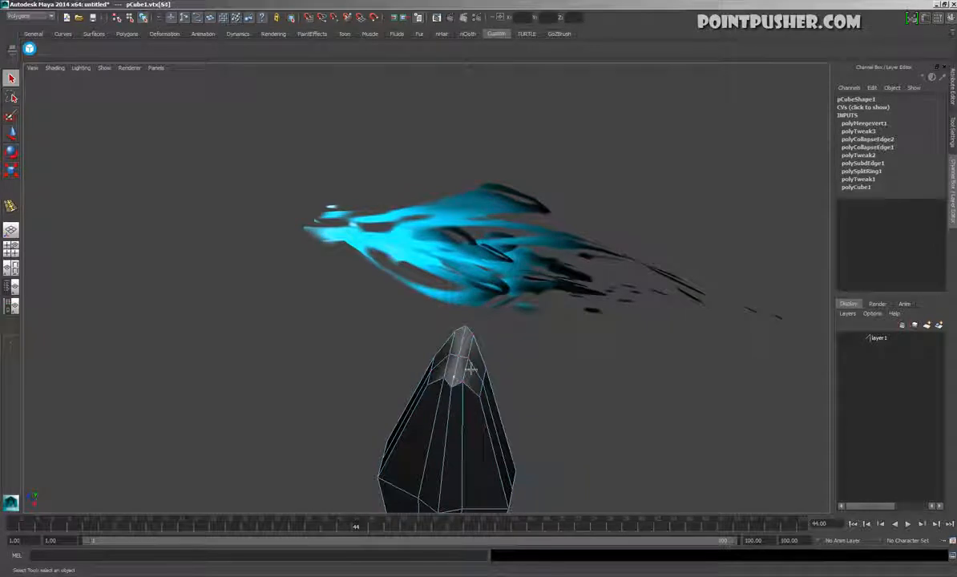
click(505, 364)
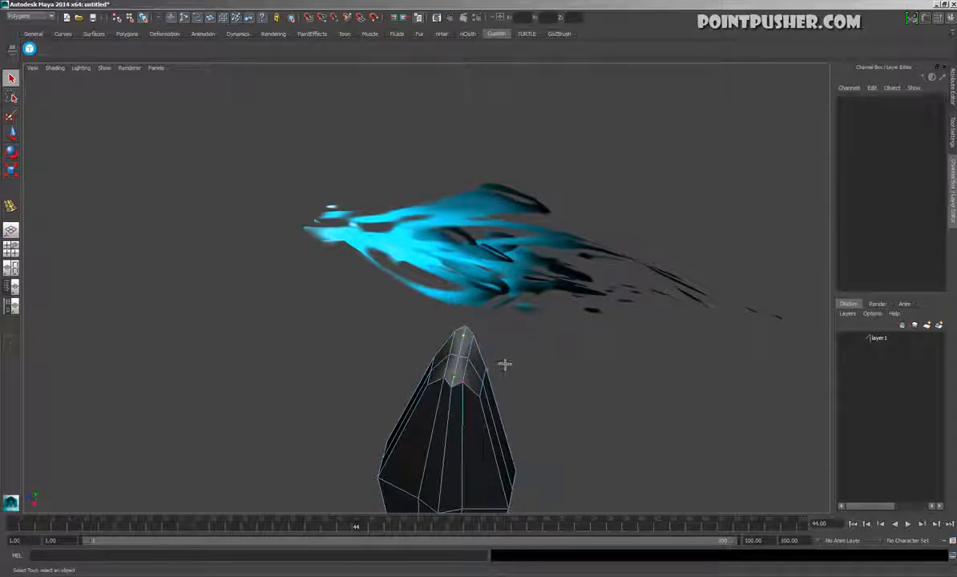
Delete the surplus lengthwise edges and their leftover vertices on the upper part of the blade
key(w)
double_click(456, 380)
alt+drag(557, 381, 476, 404)
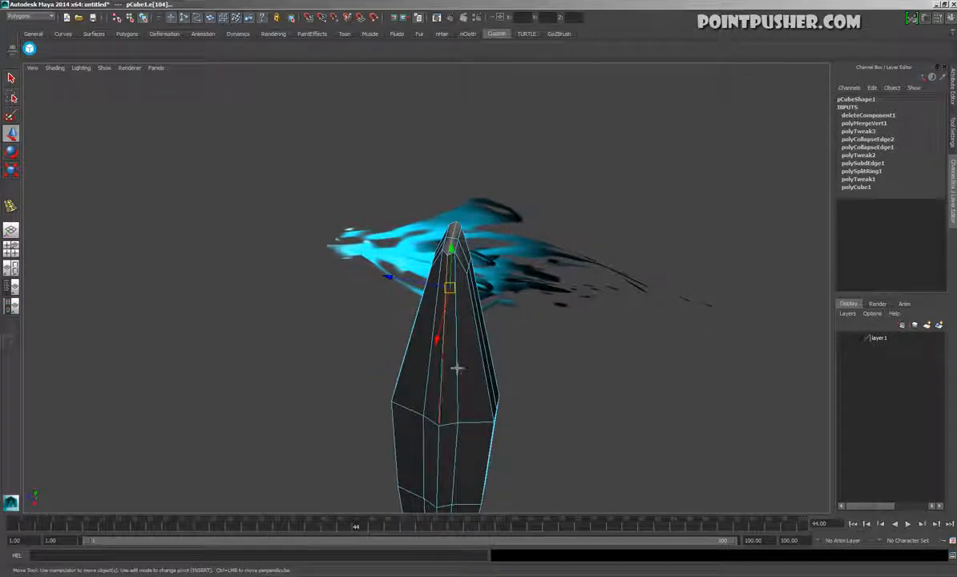
drag(421, 337, 469, 371)
alt+drag(528, 390, 414, 454)
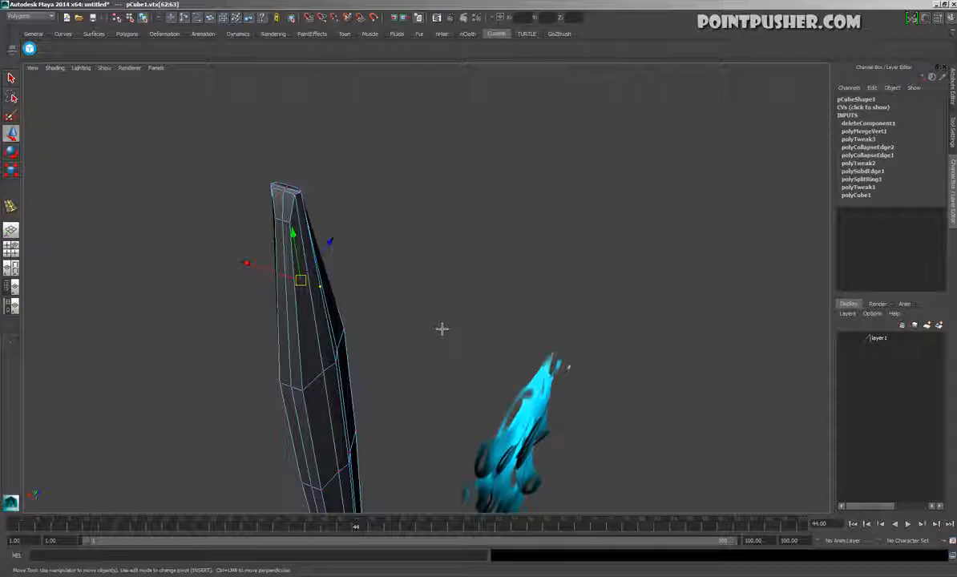
key(Delete)
Delete the surplus lengthwise edges and vertices along the middle section of the blade
click(319, 335)
alt+drag(319, 336, 437, 200)
click(418, 231)
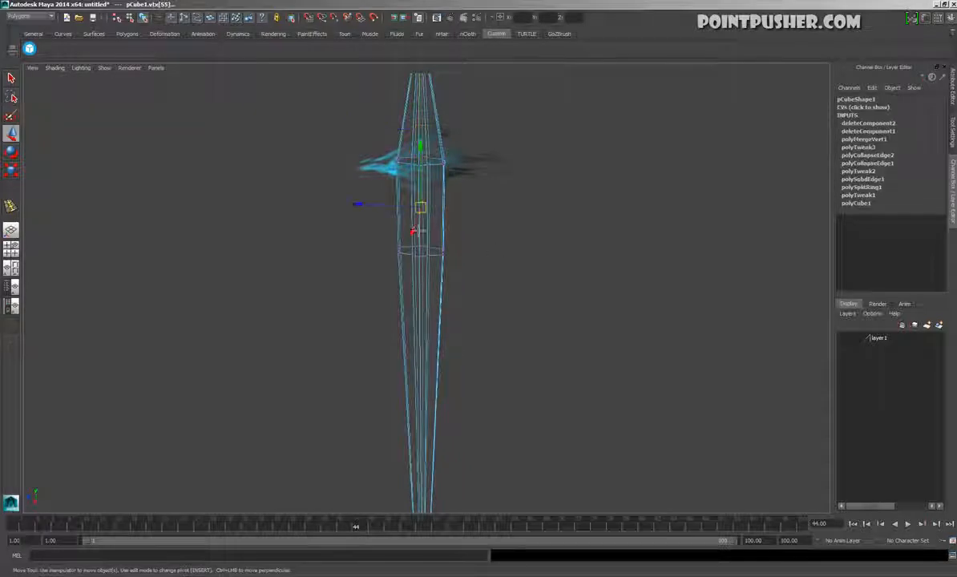
click(509, 265)
click(428, 275)
alt+drag(424, 274, 505, 347)
key(Delete)
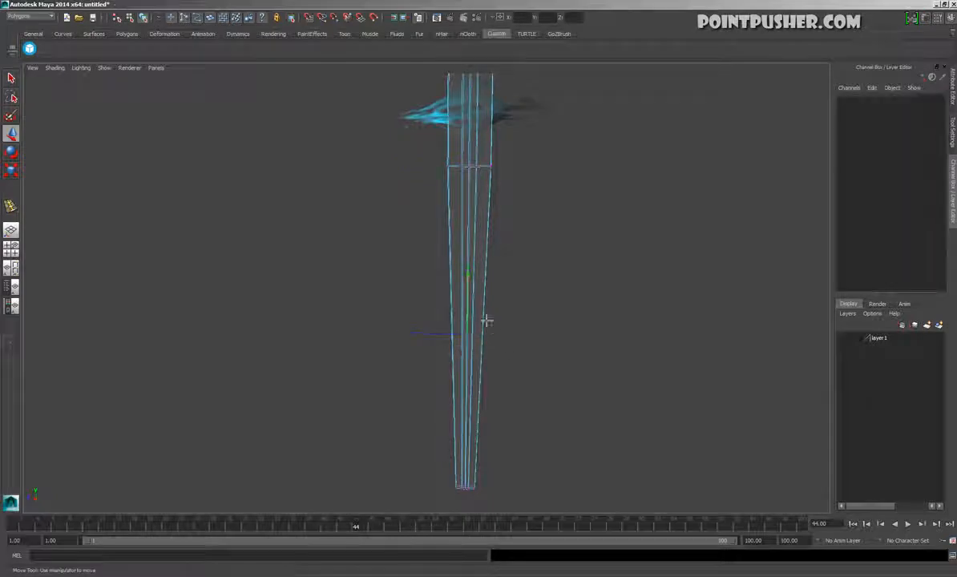
Delete the cap faces at the blade's bottom end
click(476, 291)
alt+drag(494, 316, 482, 346)
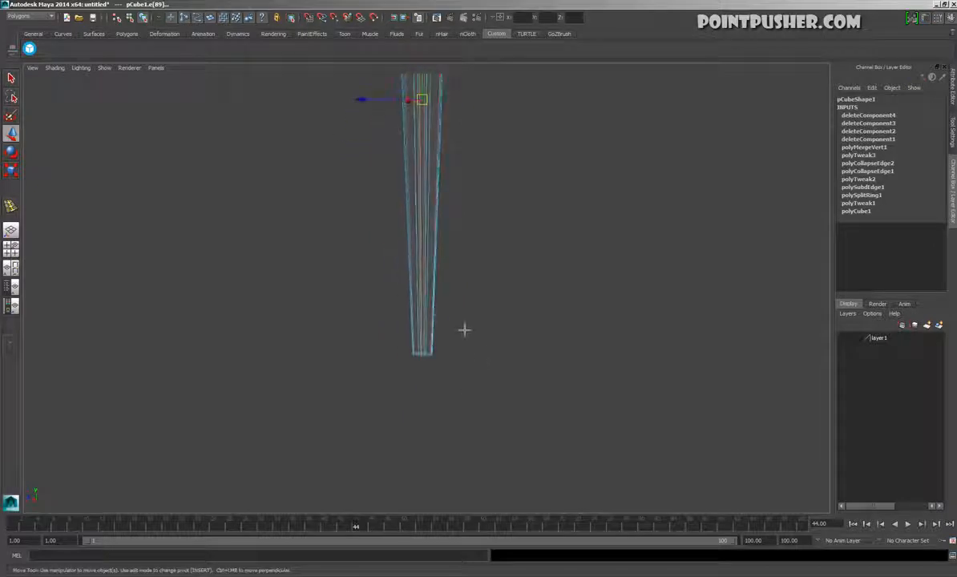
drag(405, 341, 453, 367)
ctrl+drag(369, 290, 518, 336)
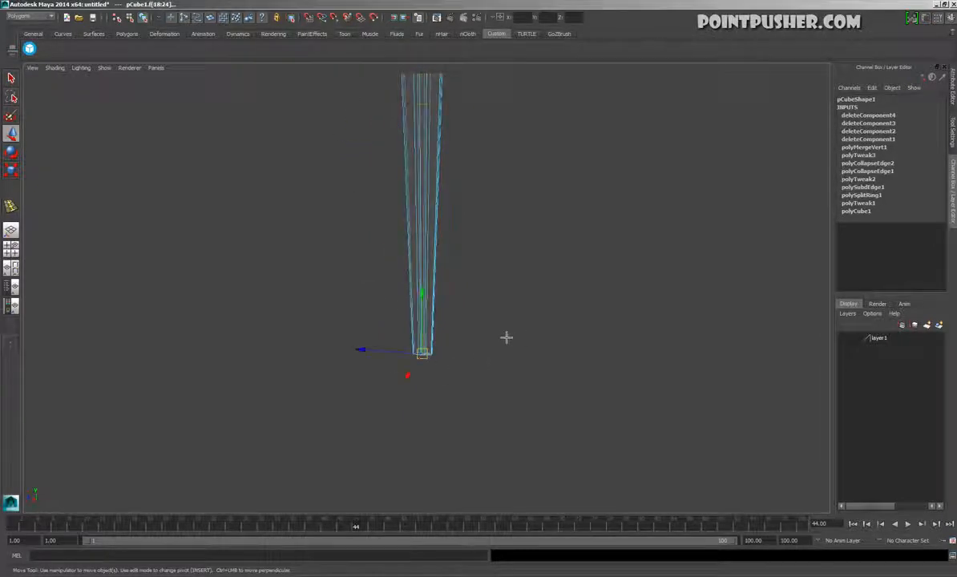
key(Delete)
Insert an edge loop close to the blade's open bottom end
key(space)
click(384, 314)
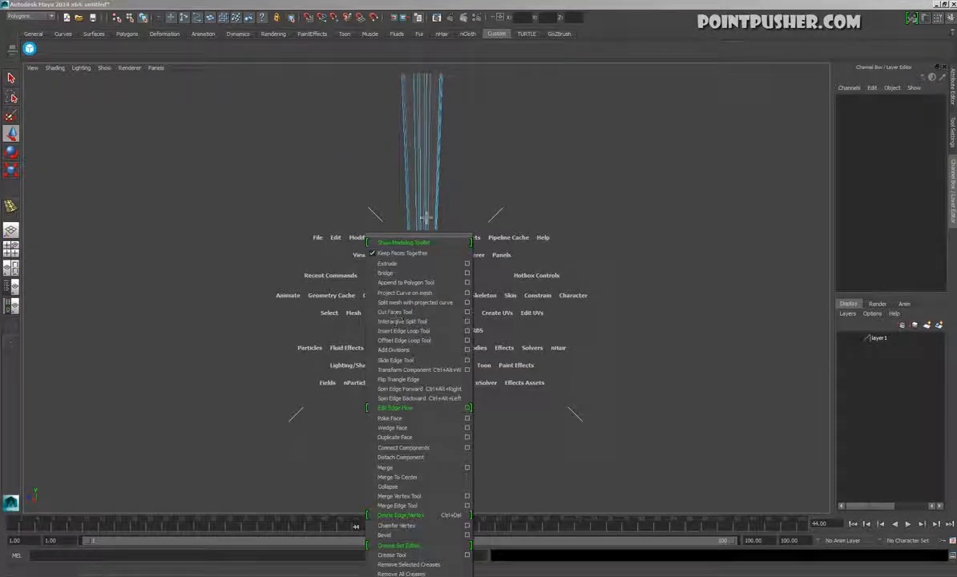
click(417, 330)
click(428, 351)
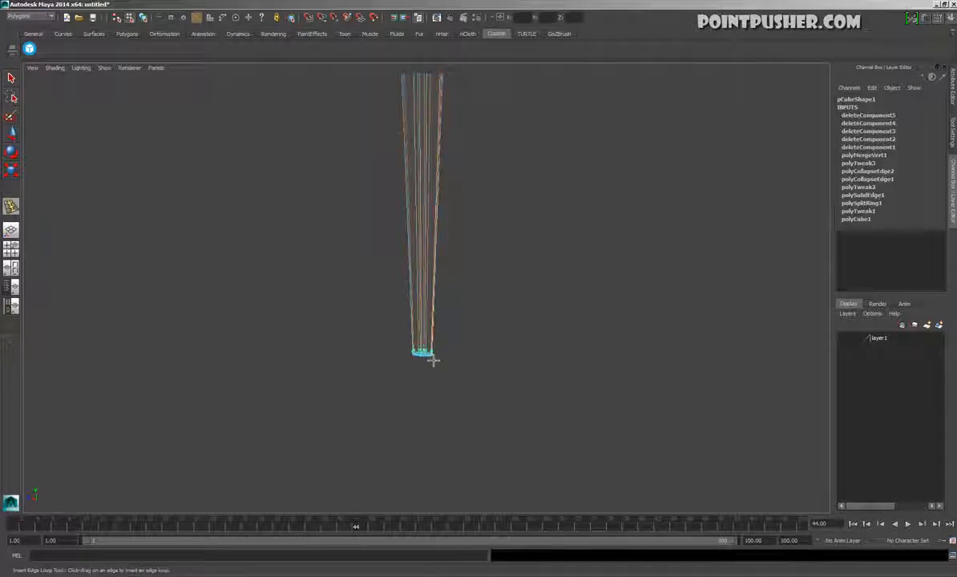
Insert two lengthwise edge loops close to the blade's central ridge to keep it crisp when smoothed
alt+middle_drag(475, 258, 469, 429)
alt+middle_drag(481, 278, 470, 415)
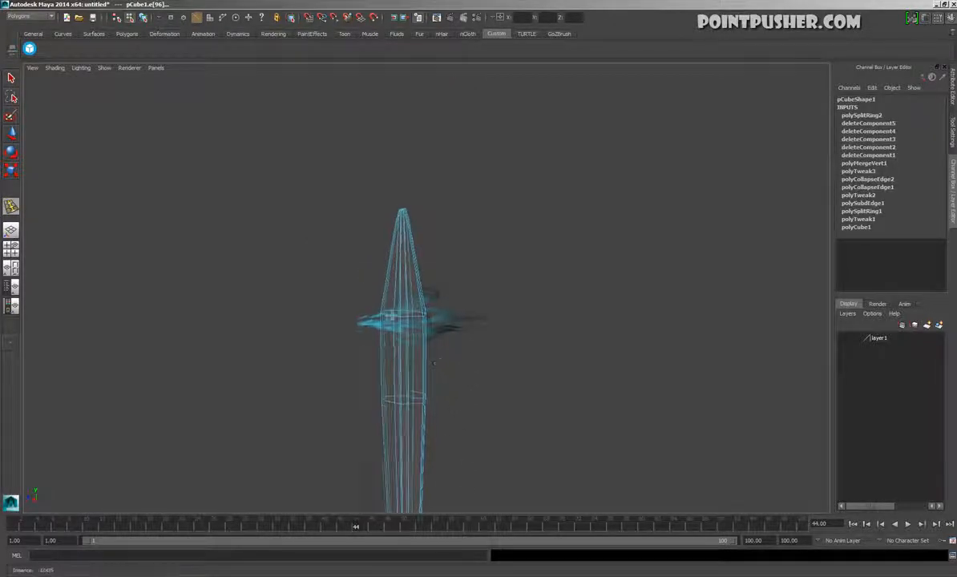
alt+right_drag(380, 315, 415, 358)
alt+drag(415, 357, 376, 350)
click(374, 352)
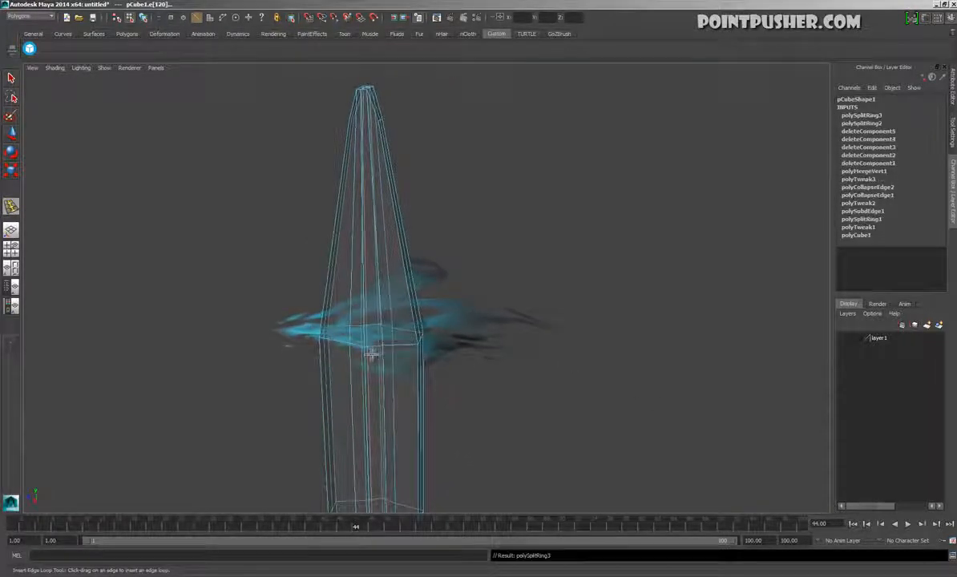
click(410, 356)
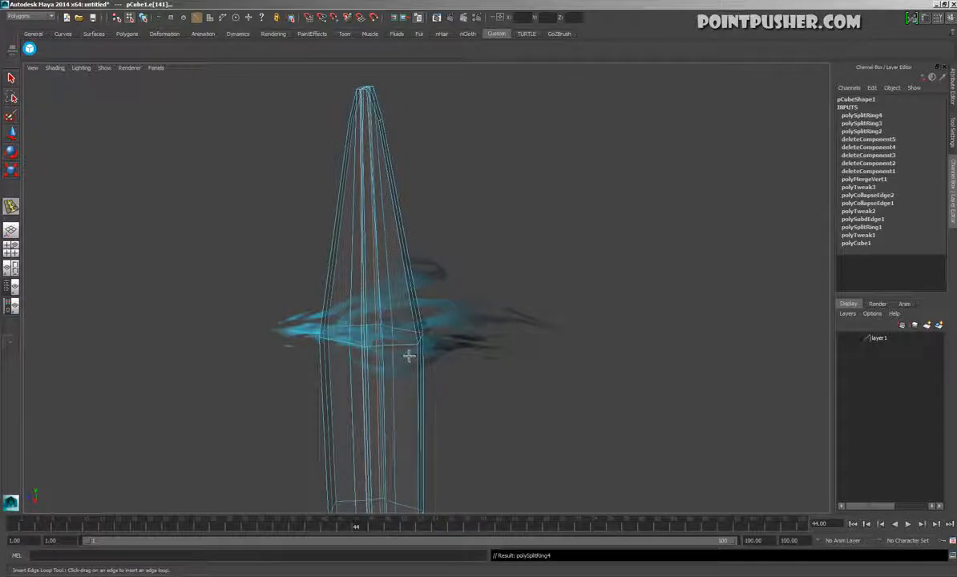
alt+drag(427, 356, 483, 363)
Draw the vertices at the blade's tip together across its thickness so the tip comes to a point
key(w)
click(540, 347)
alt+drag(540, 346, 459, 317)
key(F8)
click(458, 250)
click(372, 307)
key(1)
alt+drag(408, 323, 436, 218)
click(400, 140)
drag(470, 147, 463, 152)
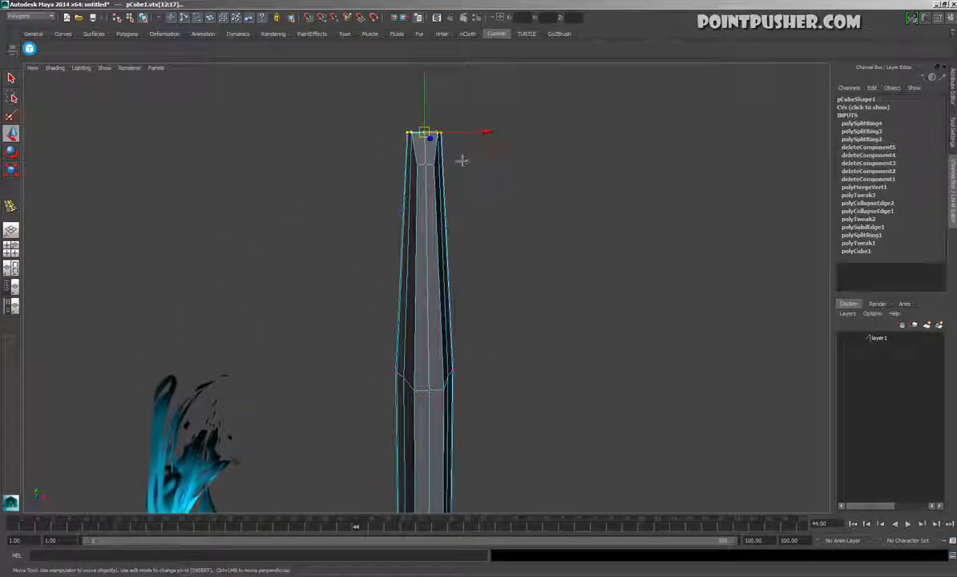
drag(342, 138, 390, 142)
click(558, 228)
alt+drag(557, 229, 504, 276)
Apply Smooth to the whole blade mesh
key(F8)
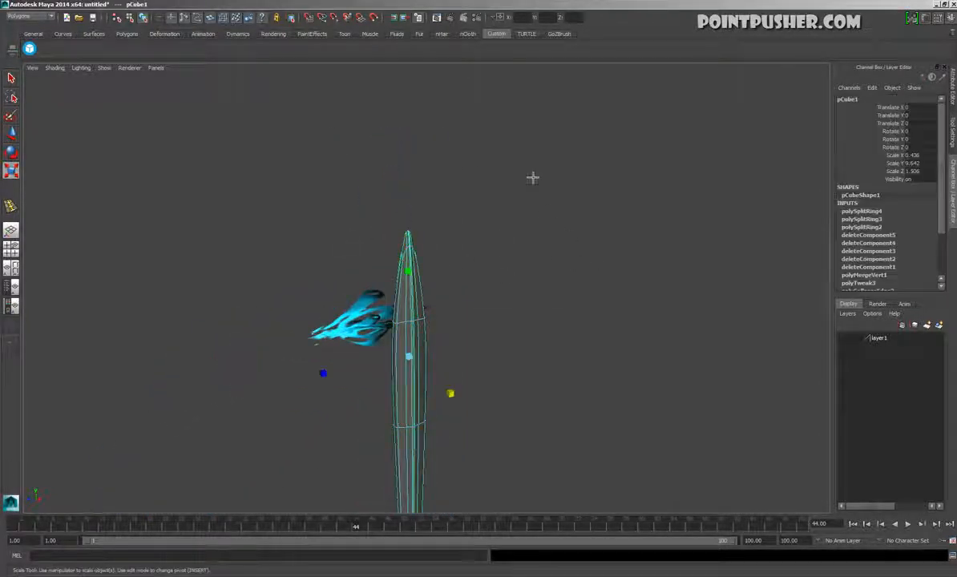
key(space)
click(445, 210)
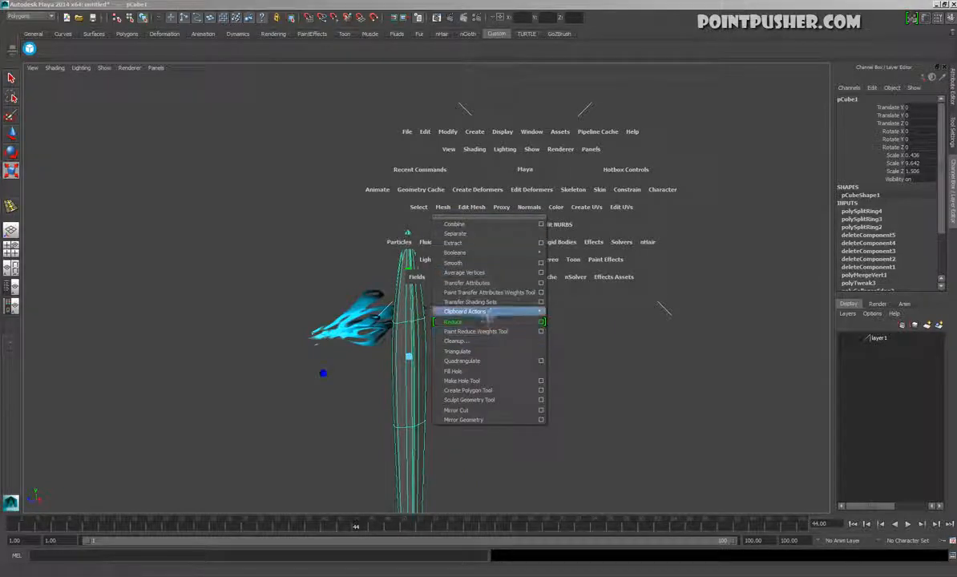
click(485, 264)
click(491, 271)
Collapse the narrow ring of edges beside the central ridge on the blade's broad face
click(419, 312)
alt+drag(421, 312, 386, 387)
alt+middle_drag(420, 425, 449, 385)
alt+drag(449, 385, 363, 397)
alt+right_drag(363, 398, 641, 378)
alt+middle_drag(541, 260, 470, 351)
alt+drag(469, 351, 511, 347)
click(507, 352)
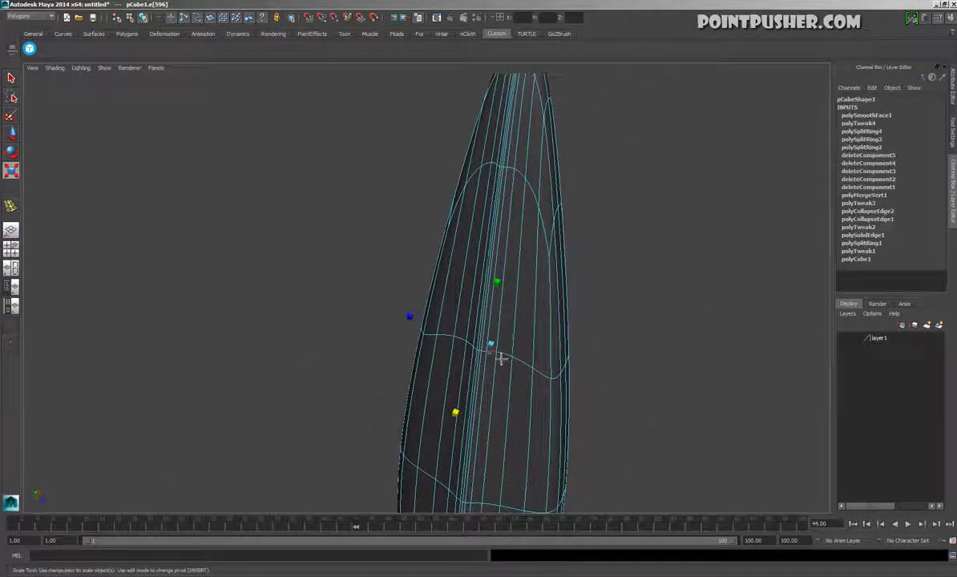
shift+right_drag(545, 341, 513, 339)
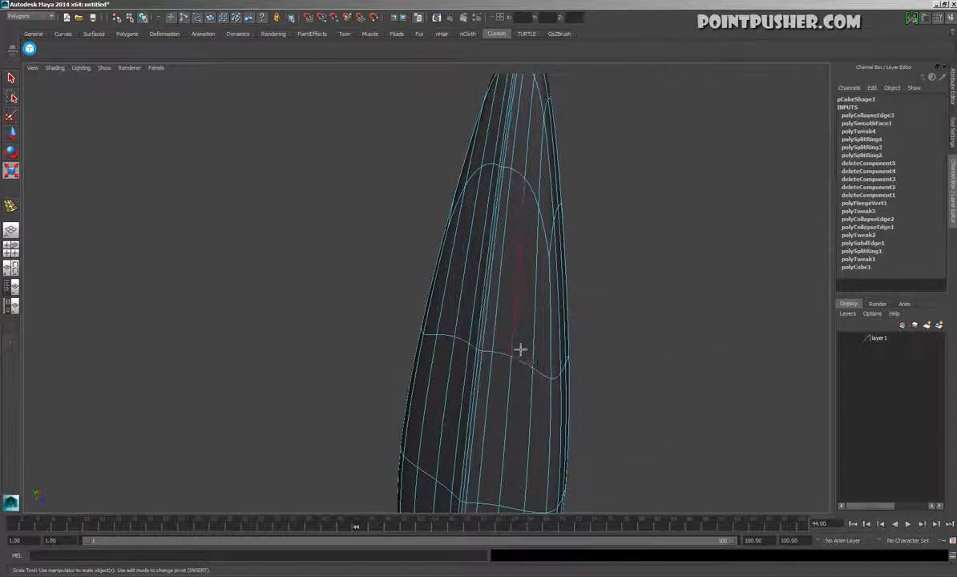
alt+drag(513, 340, 533, 385)
Collapse further surplus edge rings across the broad face to thin out its lengthwise lines
shift+click(463, 346)
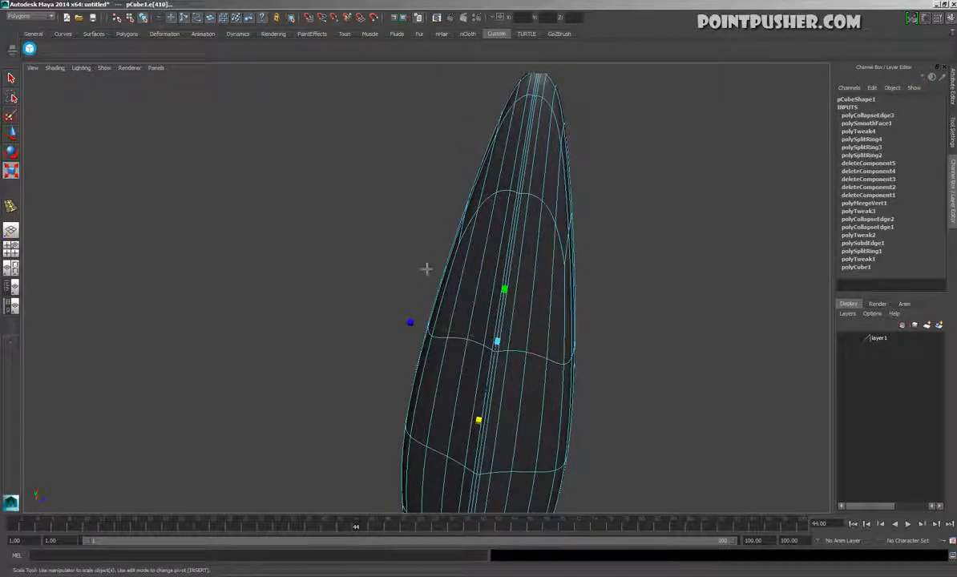
ctrl+right_click(636, 299)
ctrl+right_drag(637, 298, 564, 297)
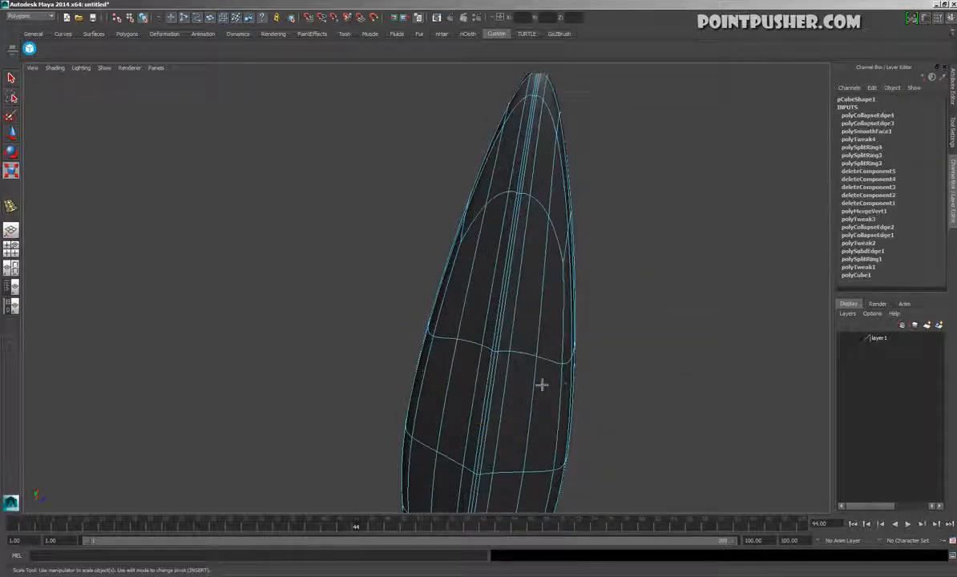
key(g)
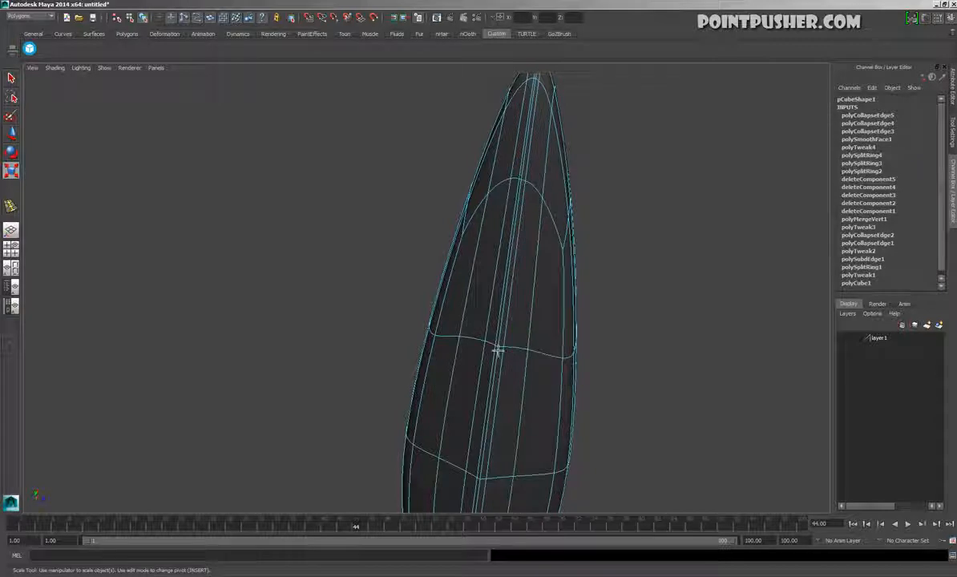
key(g)
Collapse two more edge rings along the blade's narrow side and turn off the smooth preview
alt+drag(577, 356, 434, 374)
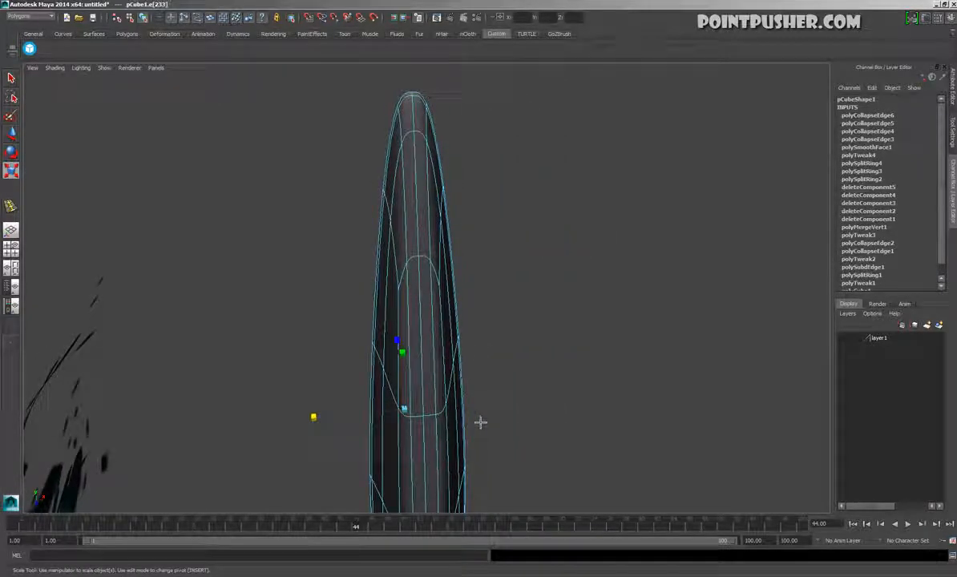
key(g)
key(g)
alt+drag(463, 412, 443, 357)
key(1)
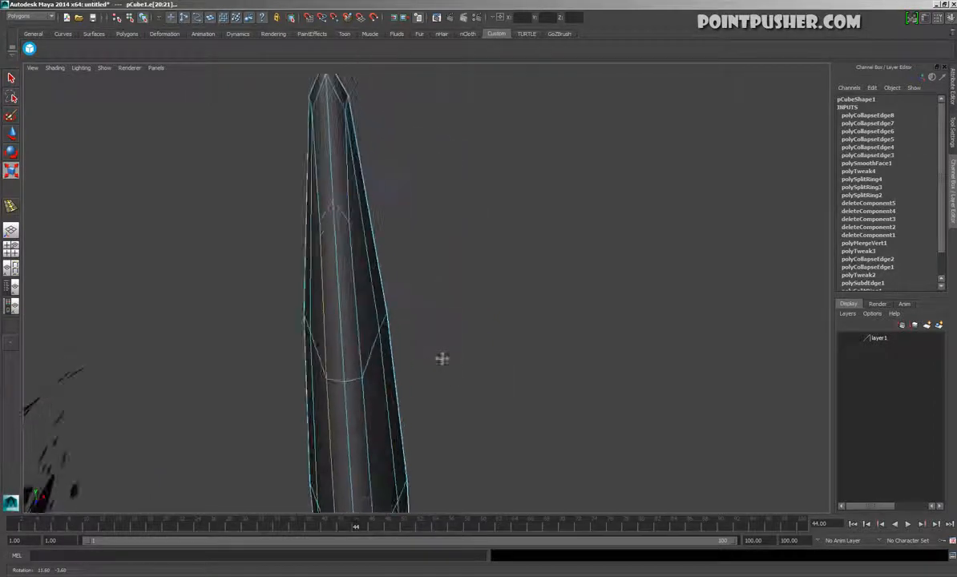
With the Slide Edge Tool, slide a lengthwise edge loop on the narrow side closer to the sharp edge
key(space)
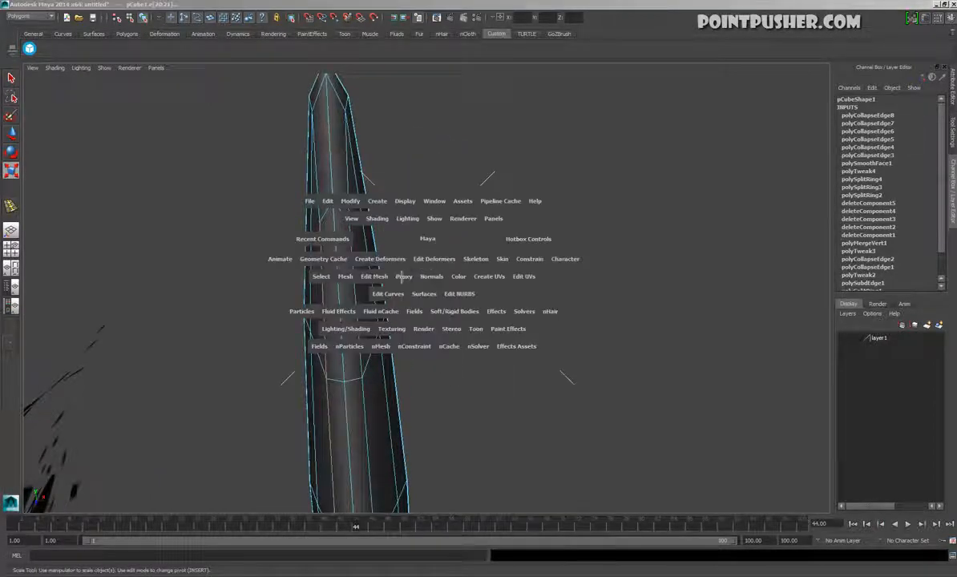
drag(377, 276, 410, 360)
middle_drag(362, 384, 340, 393)
alt+drag(340, 394, 453, 417)
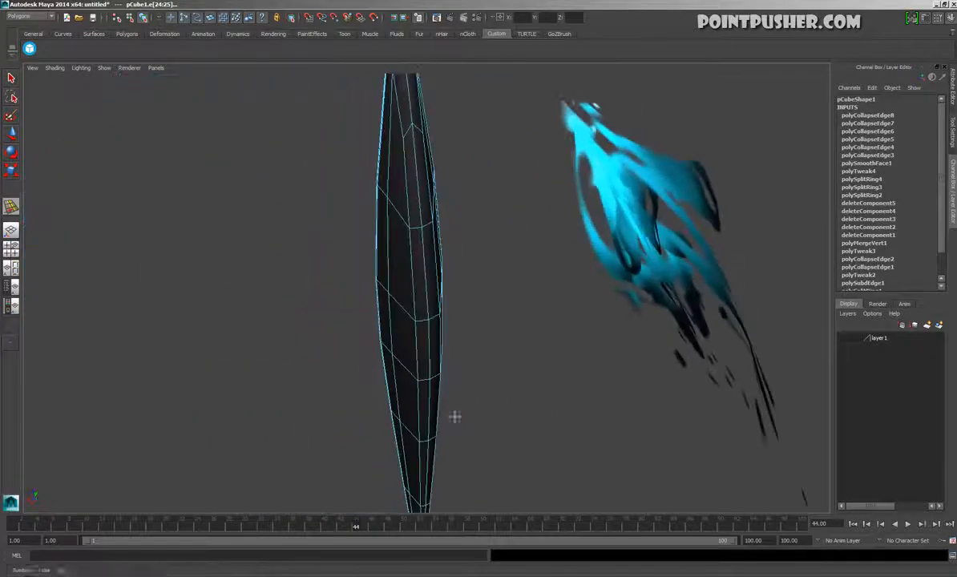
Slide the neighbouring lengthwise edge loops, up to the tip, closer to the blade's sharp edge
middle_drag(417, 311, 451, 328)
alt+drag(450, 328, 424, 333)
middle_drag(464, 356, 429, 347)
alt+middle_drag(548, 300, 536, 457)
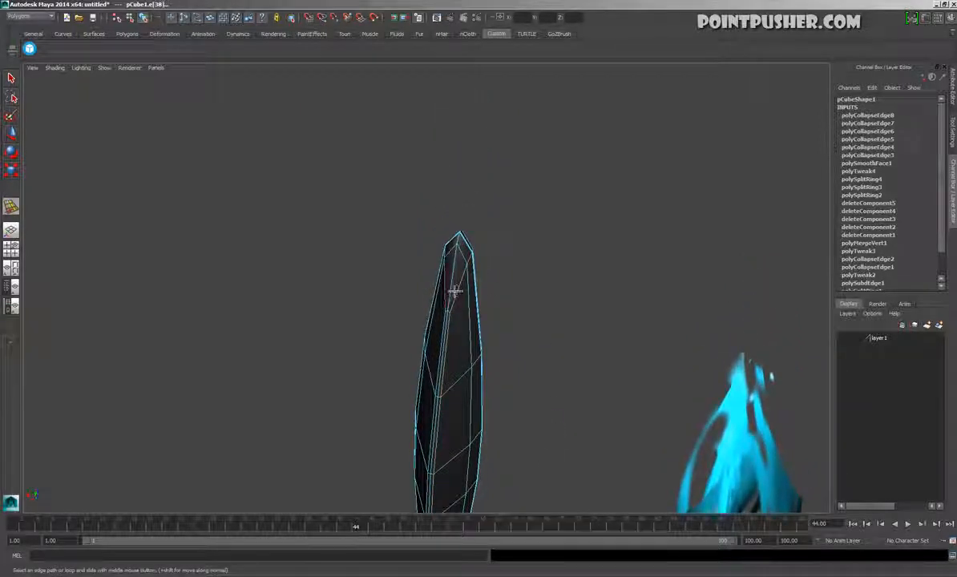
alt+drag(473, 298, 445, 314)
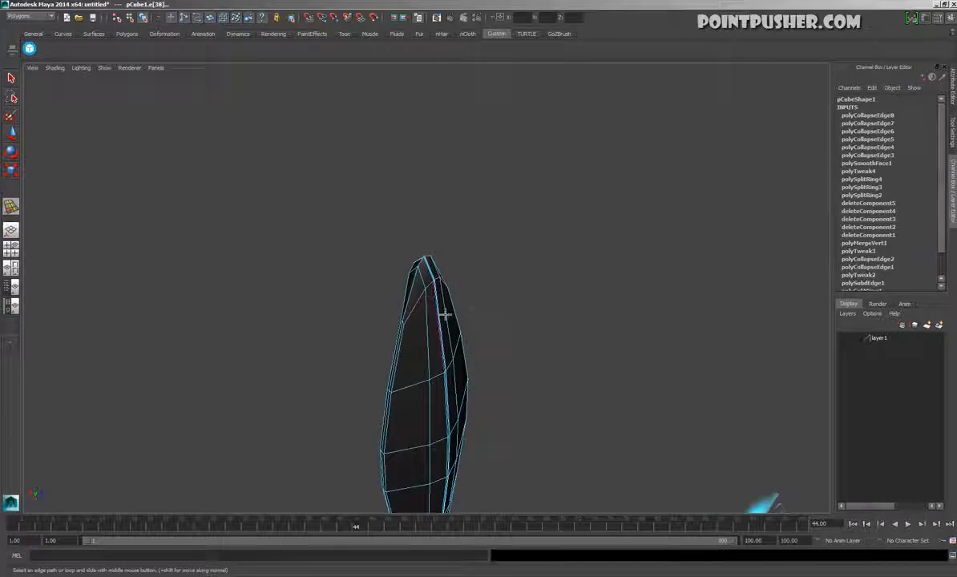
Slide the lengthwise edges on the blade's opposite side in the same way
alt+drag(495, 338, 436, 224)
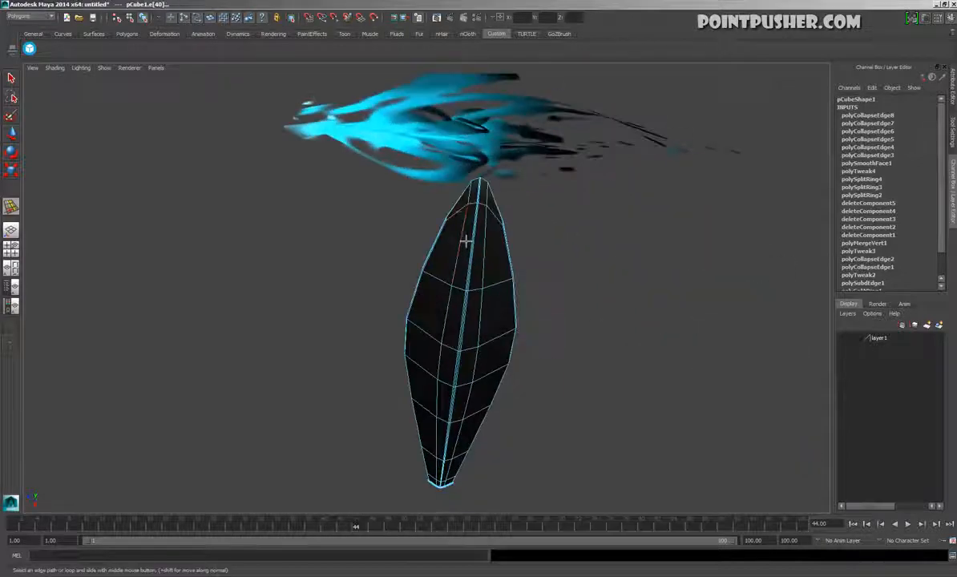
alt+drag(427, 188, 473, 274)
middle_drag(404, 237, 417, 245)
alt+drag(399, 236, 475, 314)
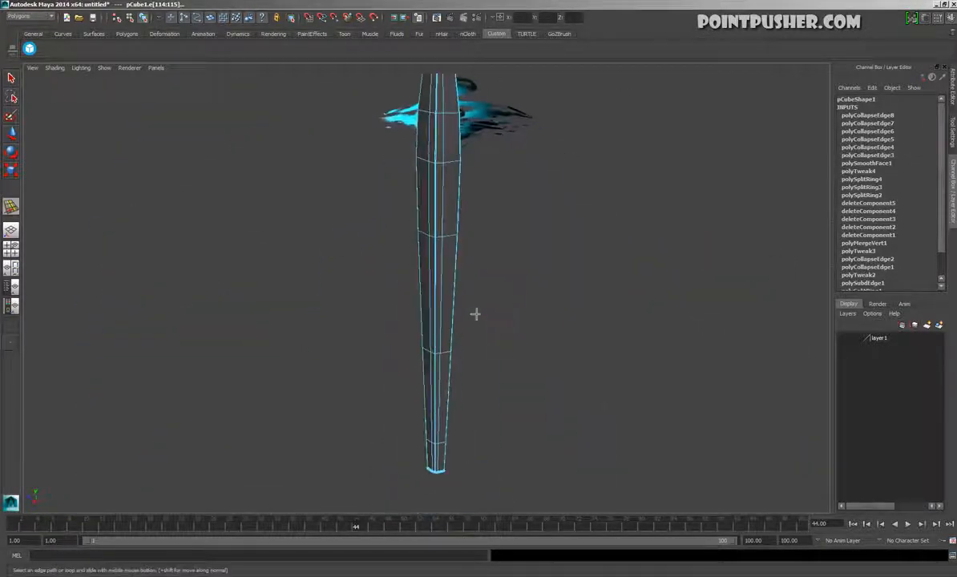
Return the blade to object selection and assign a new Phong material to it
key(3)
key(F8)
click(475, 250)
drag(374, 247, 519, 297)
click(517, 304)
key(space)
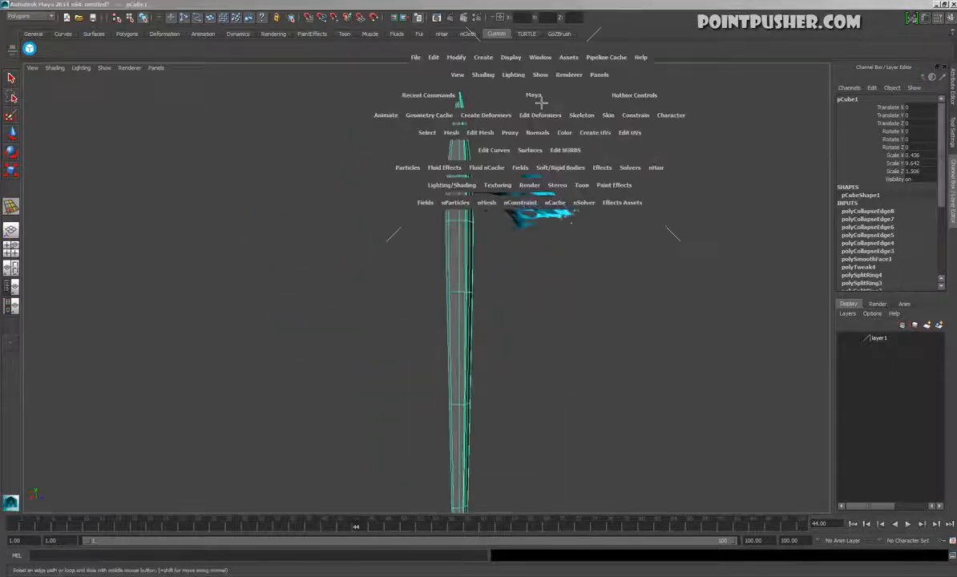
drag(449, 186, 470, 218)
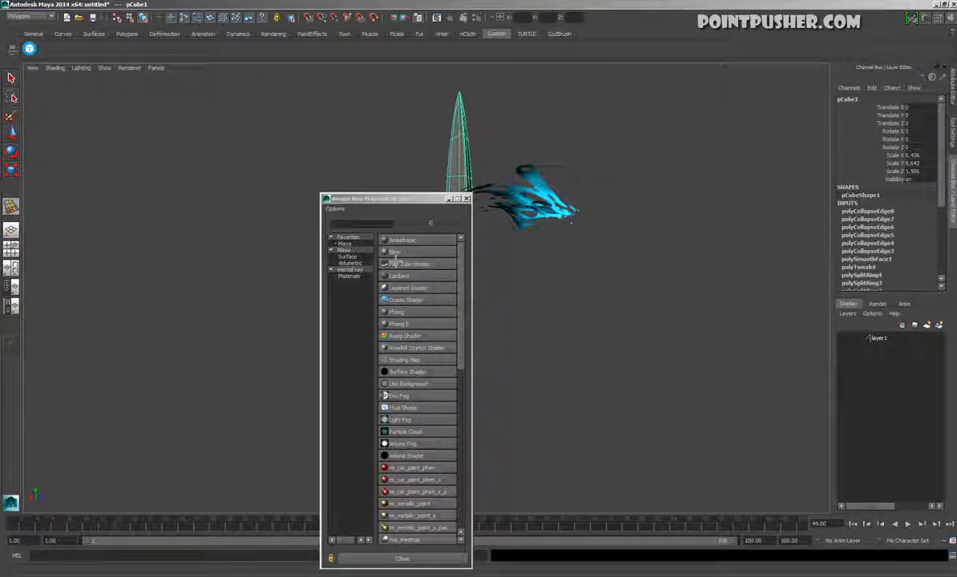
click(397, 311)
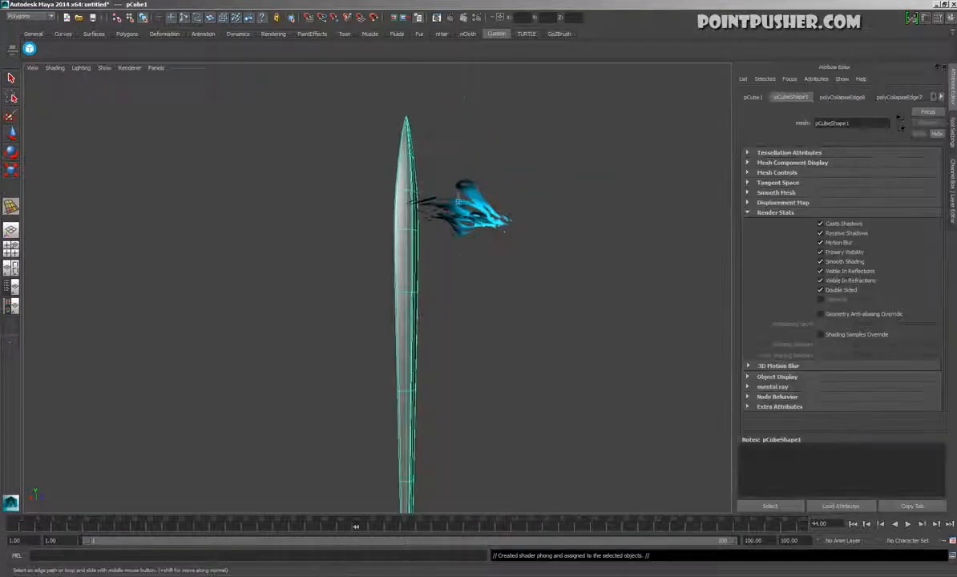
Reselect the blade and open the attributes of its Phong material
mouse_move(438, 310)
alt+mouse_down()
mouse_move(193, 316)
mouse_move(250, 284)
mouse_move(427, 305)
mouse_move(376, 299)
mouse_move(513, 301)
mouse_move(399, 273)
mouse_move(402, 290)
mouse_move(419, 281)
alt+mouse_up()
click(513, 302)
click(418, 281)
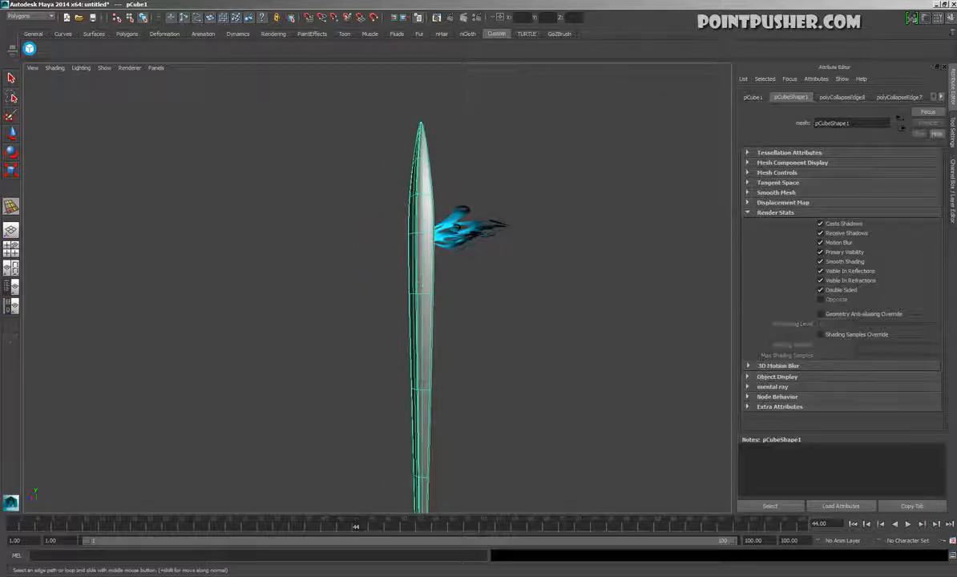
key(space)
drag(611, 173, 743, 290)
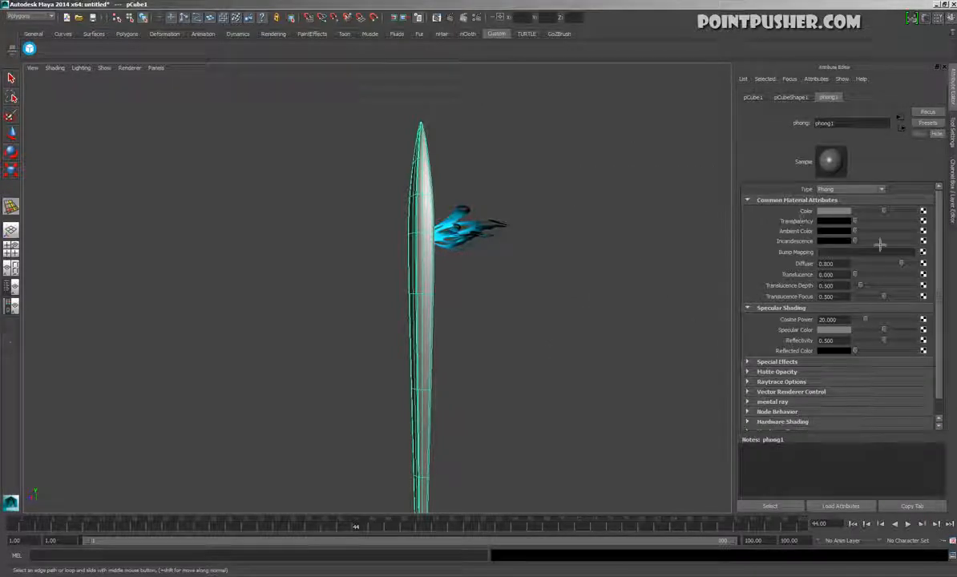
Adjust the blade's thickness along its X axis with the Scale tool
alt+drag(581, 250, 609, 391)
alt+drag(371, 359, 446, 376)
key(r)
alt+drag(374, 287, 420, 309)
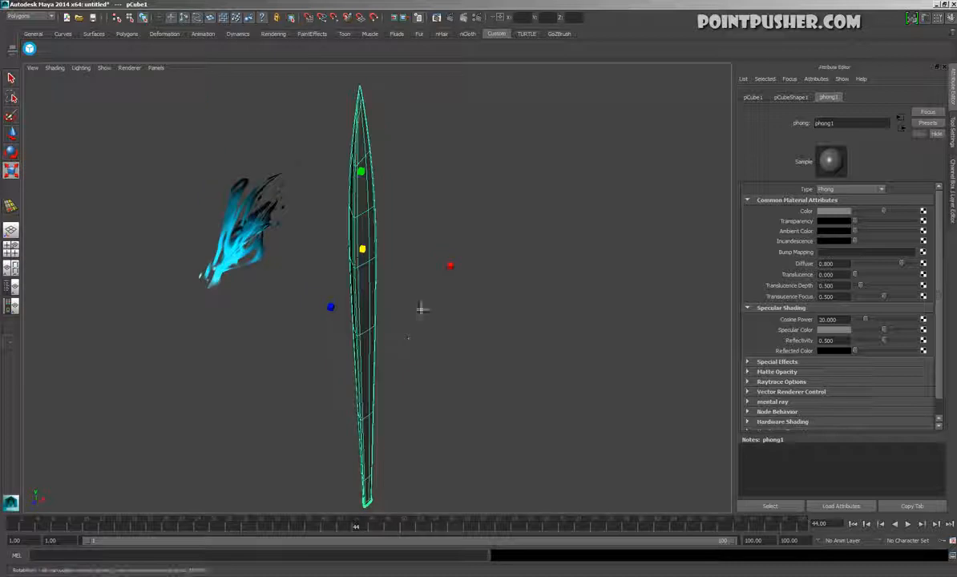
drag(456, 274, 428, 271)
click(449, 223)
alt+drag(450, 228, 576, 432)
click(375, 391)
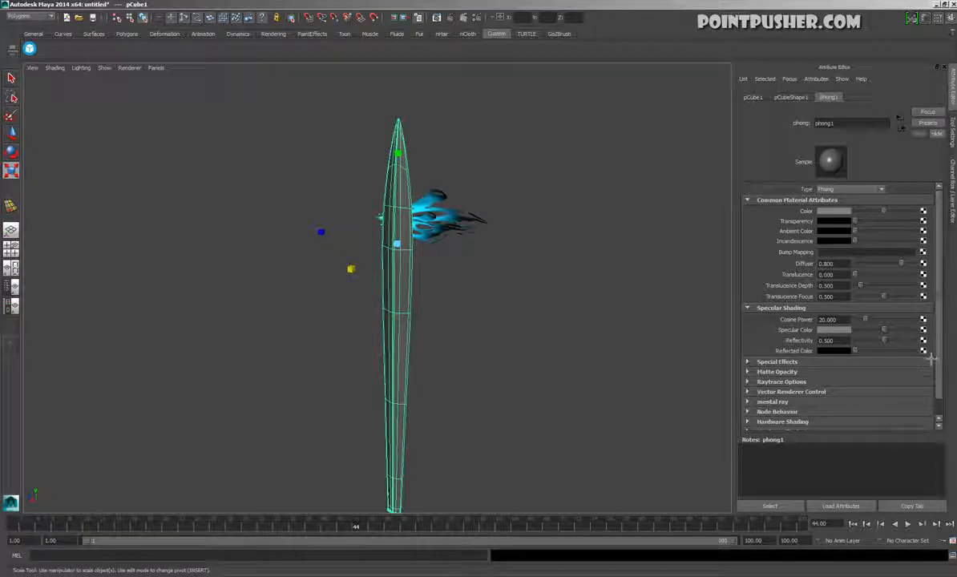
Map an Env Ball environment texture to the Reflected Color of the blade's Phong material
click(923, 351)
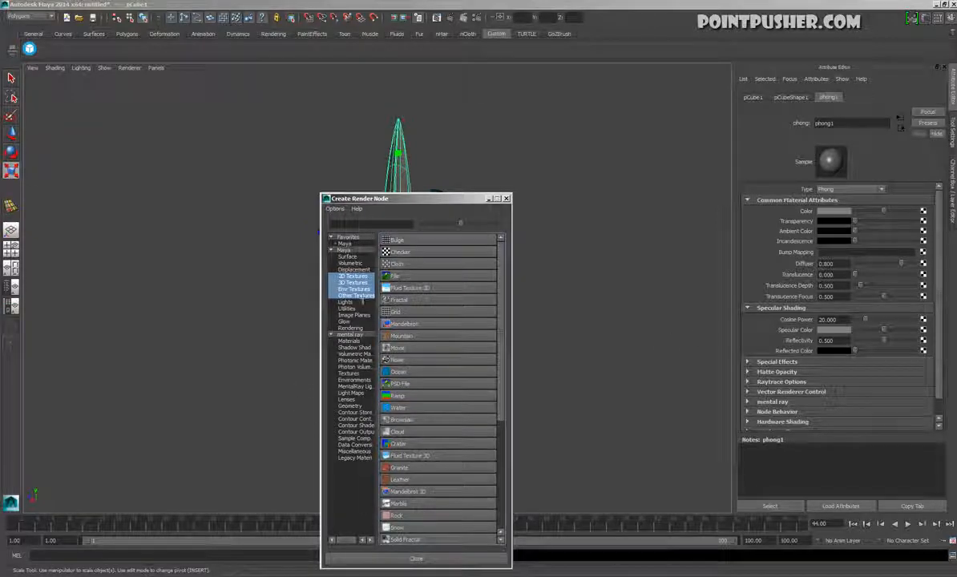
click(358, 289)
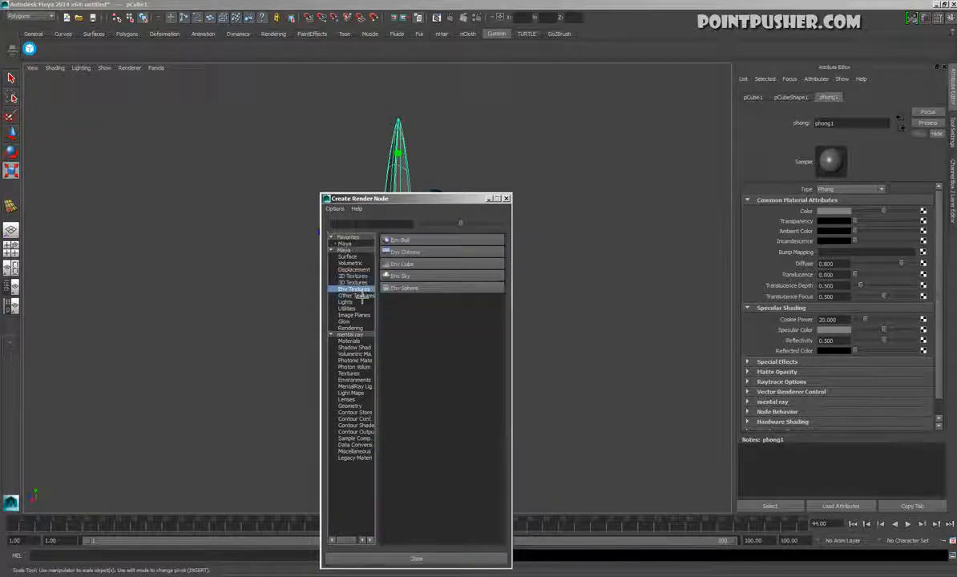
click(395, 242)
alt+drag(310, 316, 387, 334)
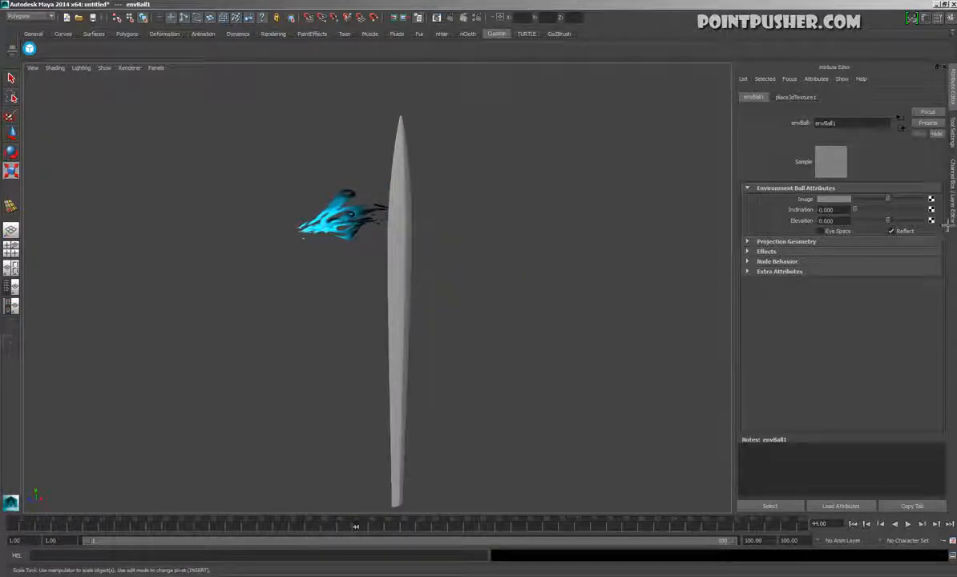
Connect a File texture to the Env Ball's Image and load blurry_reflection.3.jpg from the reflection_textures folder
click(930, 199)
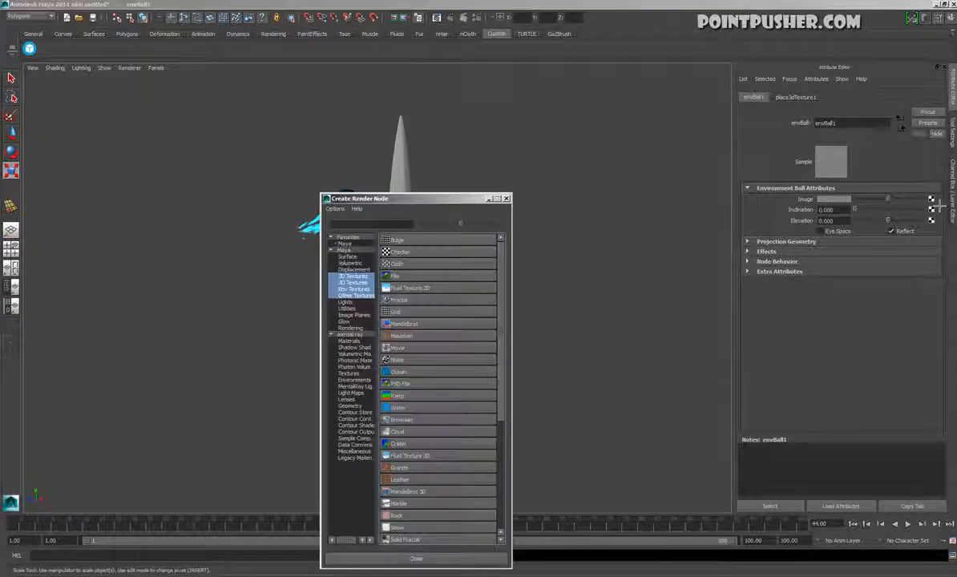
click(397, 277)
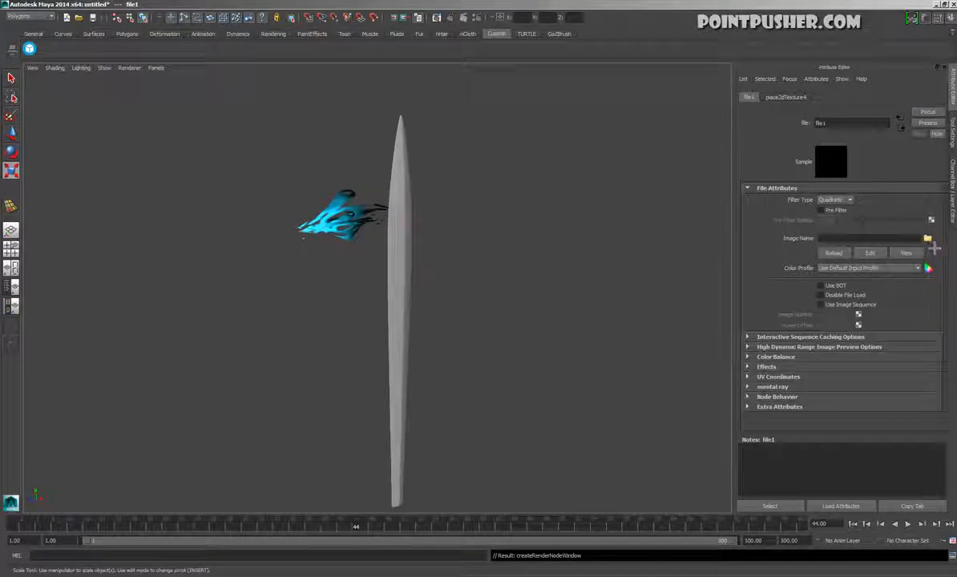
click(928, 239)
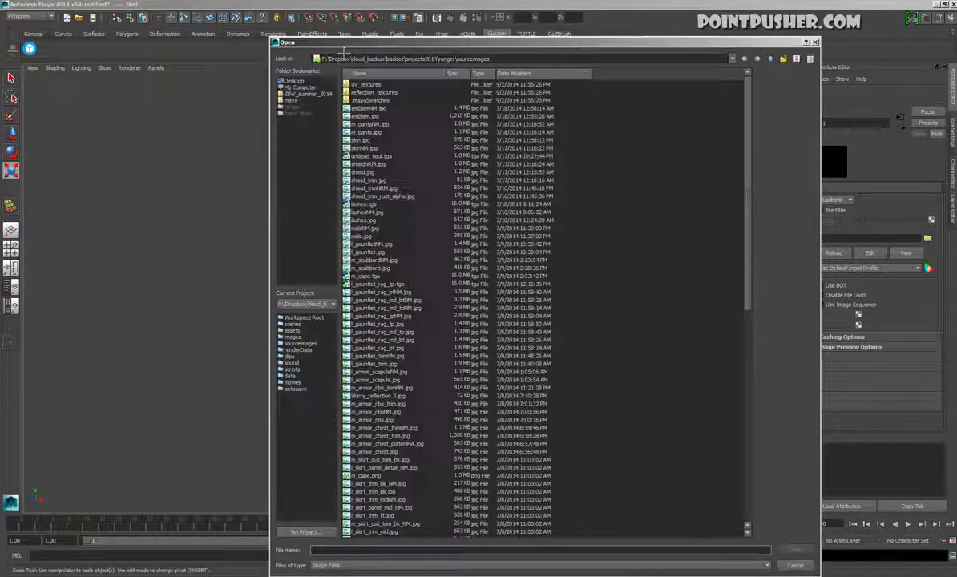
double_click(364, 92)
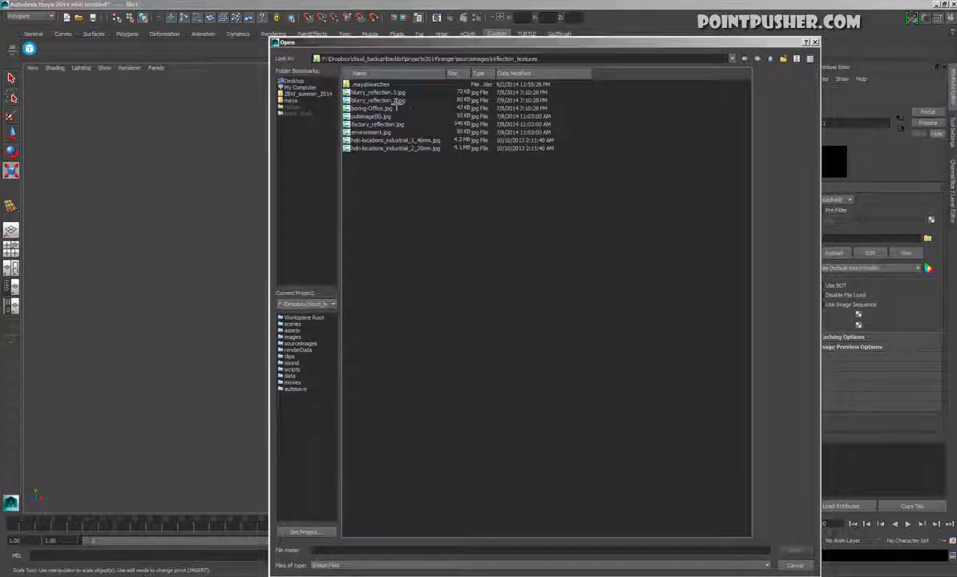
click(393, 94)
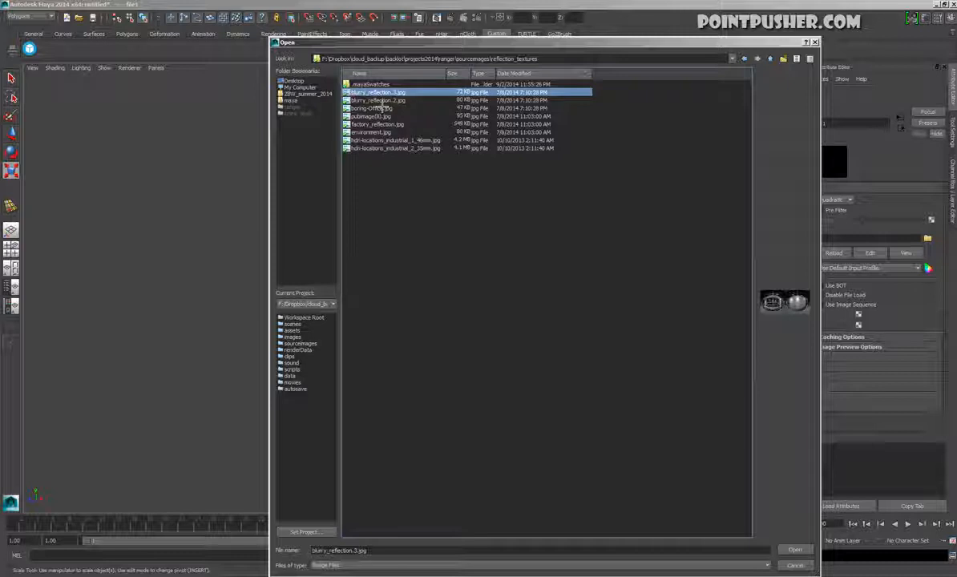
click(381, 101)
click(384, 93)
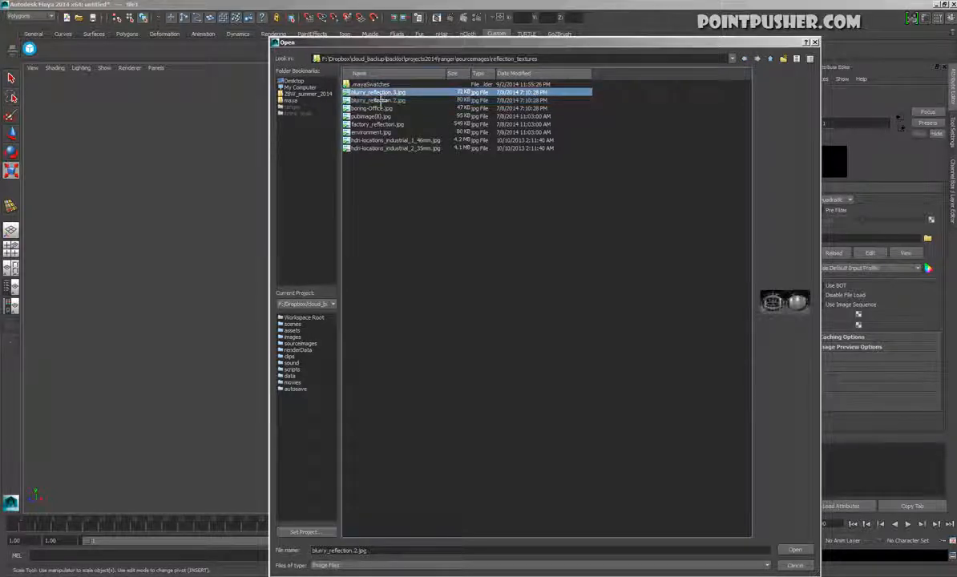
double_click(384, 93)
Set the Reflectivity of the blade's Phong material to 1.000
alt+drag(481, 311, 436, 328)
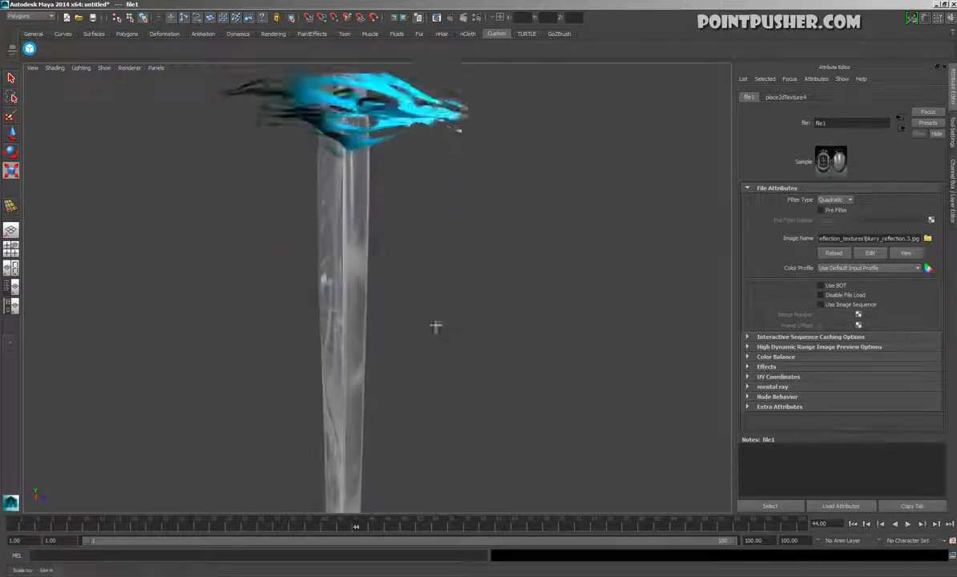
click(353, 329)
drag(885, 343, 931, 357)
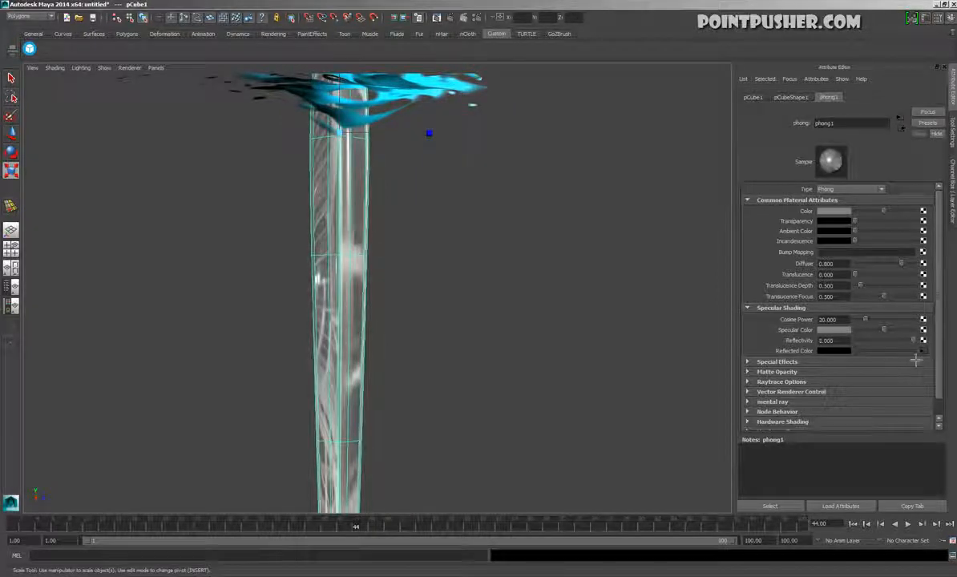
alt+drag(363, 306, 331, 339)
alt+drag(499, 283, 525, 268)
Apply a cylindrical UV projection to the blade and reduce its horizontal sweep to about 2.787
key(space)
drag(618, 269, 705, 296)
drag(872, 359, 586, 282)
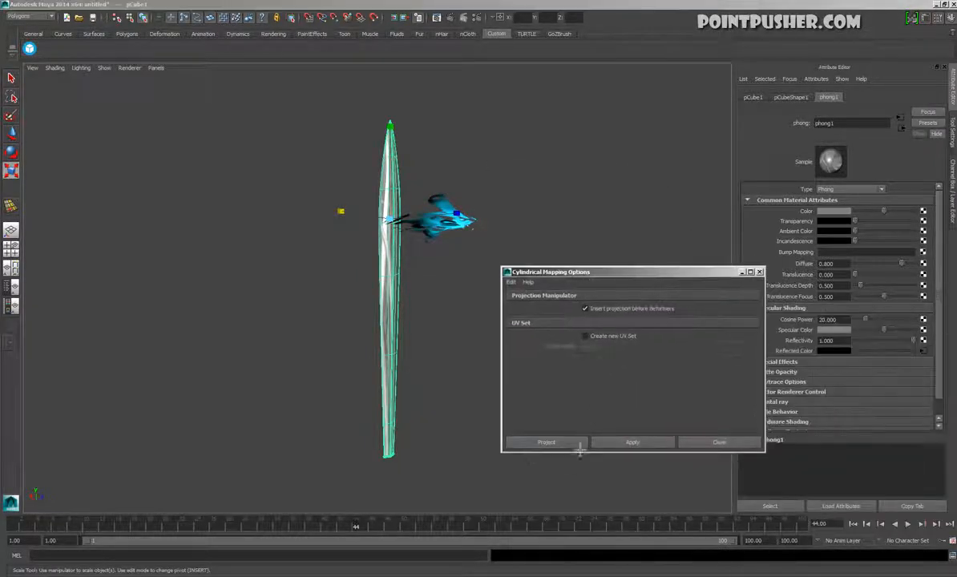
click(575, 446)
alt+drag(459, 348, 422, 292)
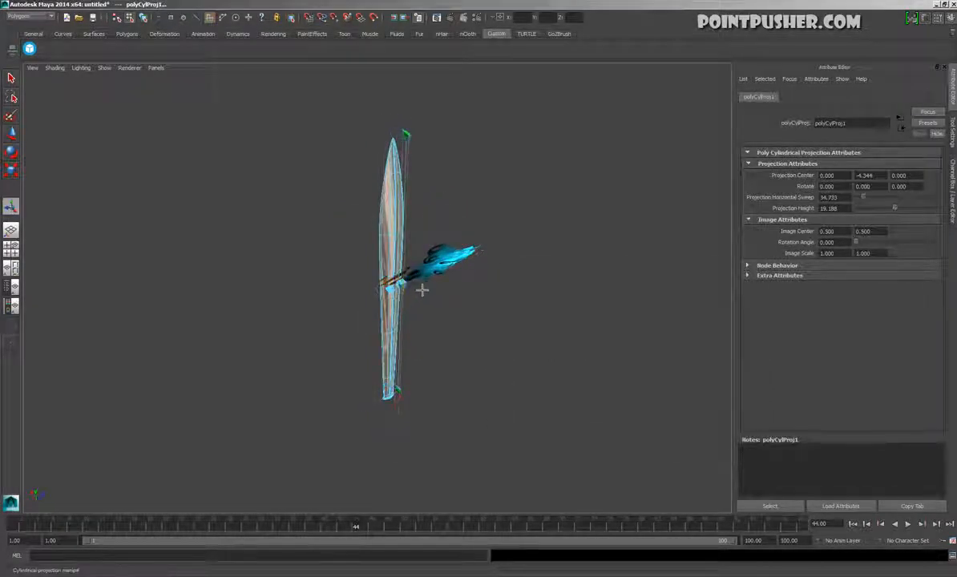
alt+drag(540, 337, 307, 379)
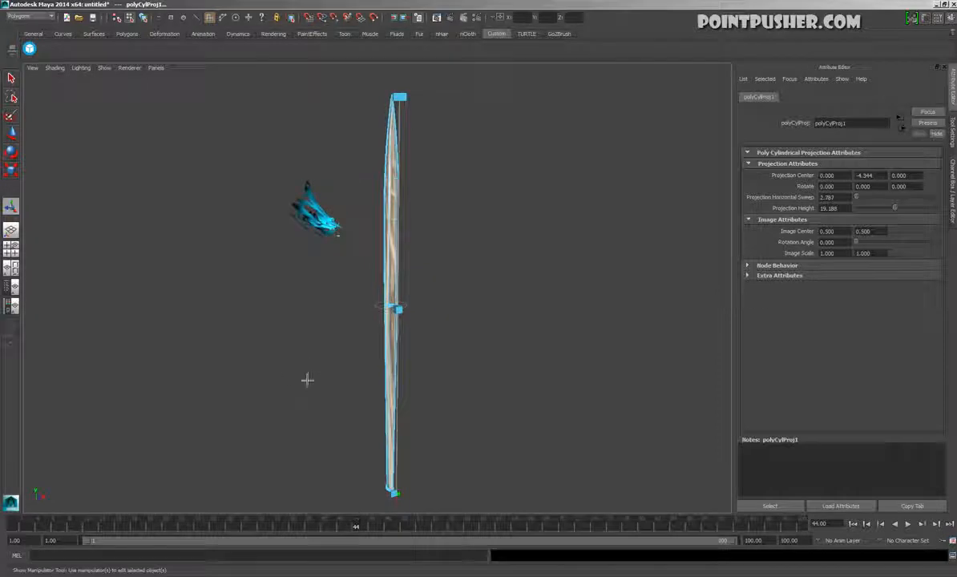
Show the UV Texture Editor beside the perspective view and narrow the projection's horizontal image scale to about 0.142
click(17, 272)
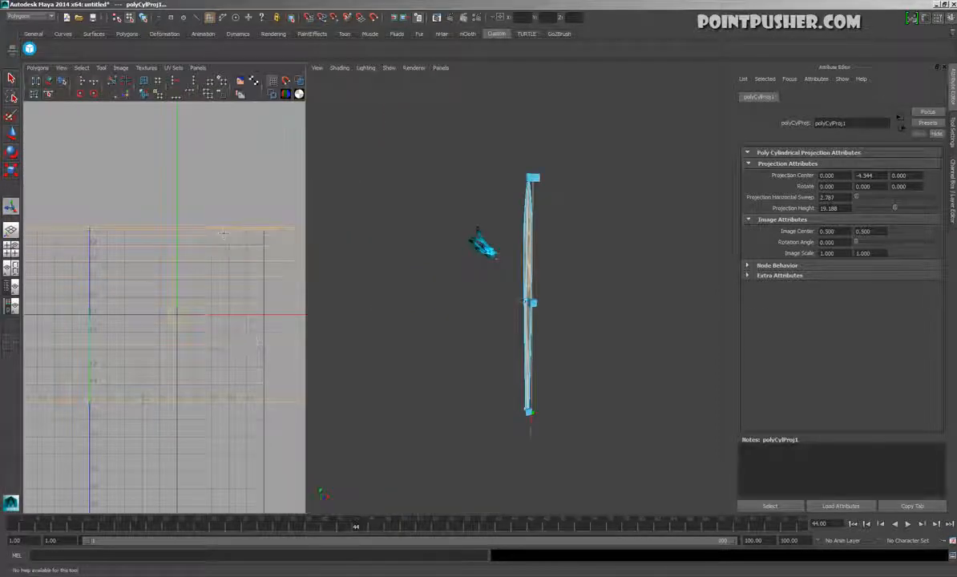
alt+right_drag(196, 297, 95, 245)
alt+middle_drag(278, 335, 255, 354)
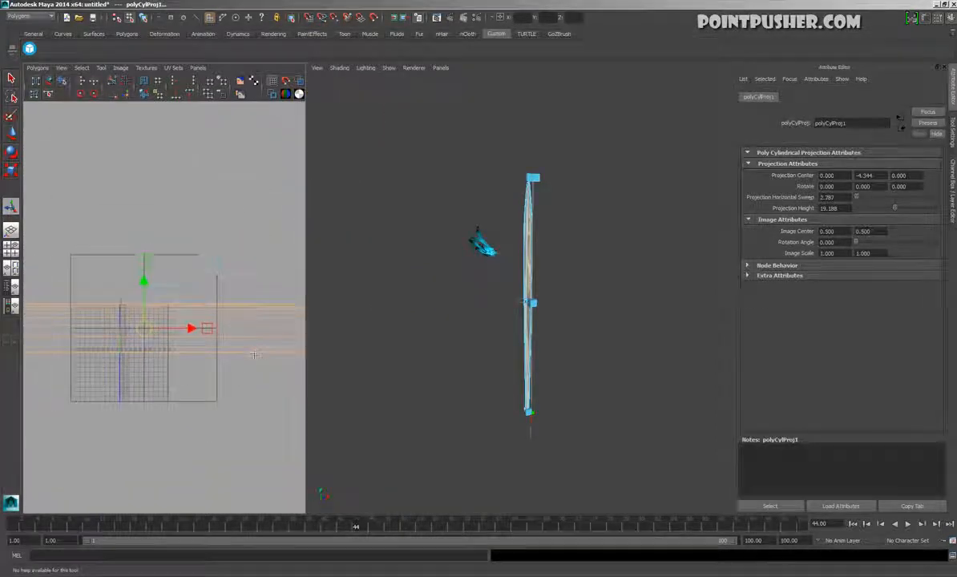
drag(217, 335, 157, 335)
alt+right_drag(264, 352, 192, 319)
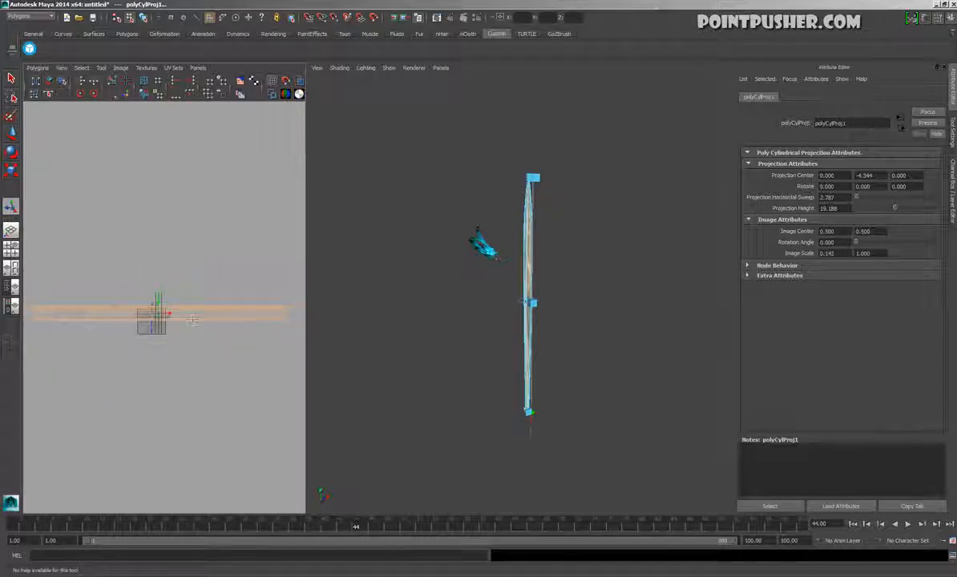
alt+middle_drag(192, 320, 179, 366)
alt+right_drag(179, 366, 200, 375)
alt+drag(485, 303, 417, 321)
alt+right_drag(417, 321, 541, 340)
key(t)
alt+drag(541, 340, 525, 384)
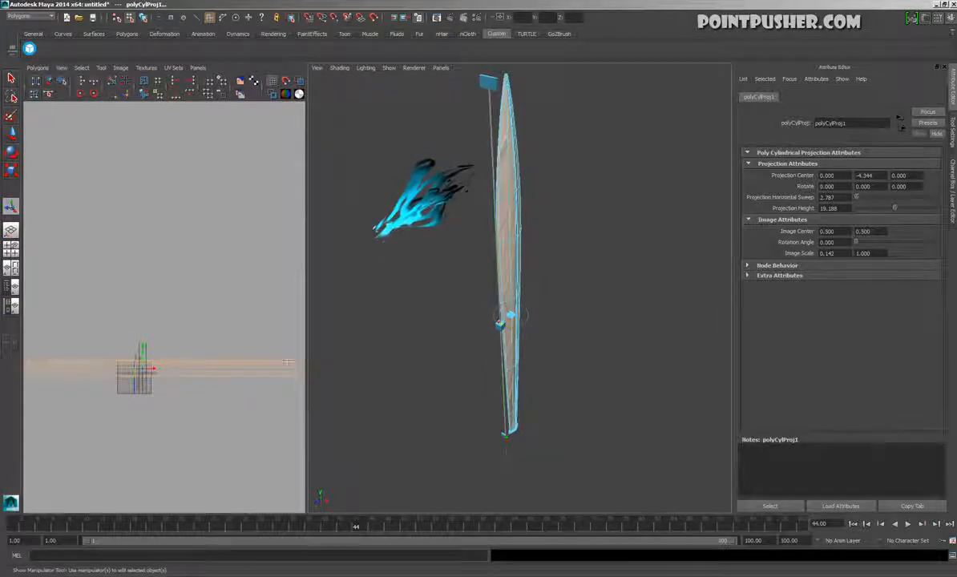
Select all of the blade's UVs, scale them narrower horizontally and normalize them to the UV square
click(219, 347)
right_drag(218, 301, 186, 299)
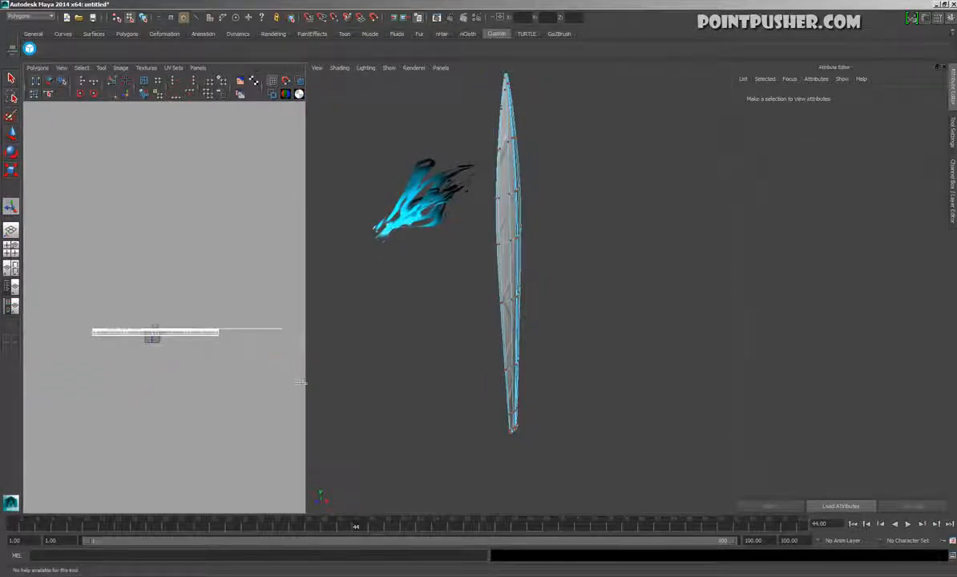
drag(301, 382, 333, 370)
key(r)
drag(293, 335, 208, 350)
right_drag(110, 227, 170, 341)
scroll(147, 327, up, 6)
scroll(133, 330, up, 2)
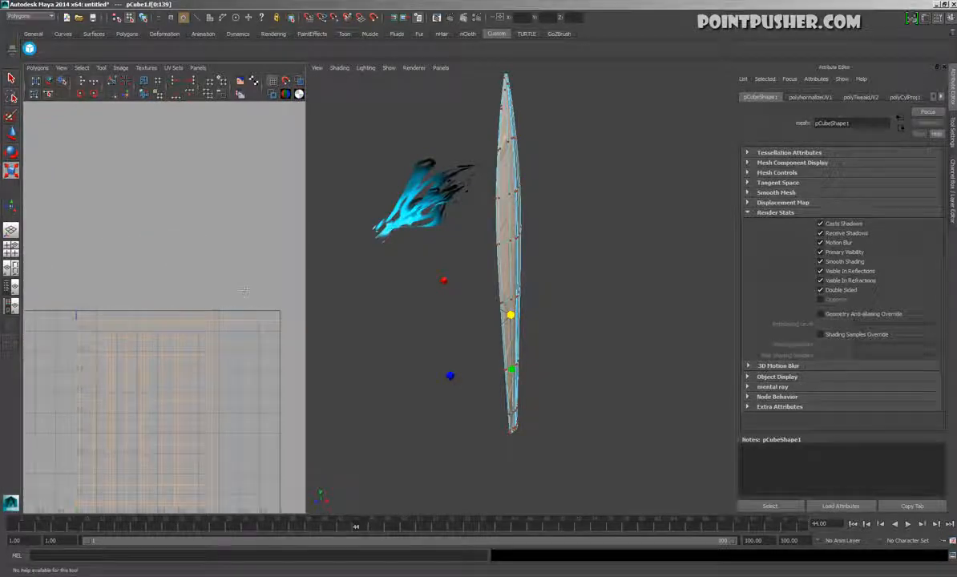
Move the stray UV at the layout's upper corner inward, close to the rest of the blade's UV shell
drag(266, 302, 290, 330)
key(w)
mouse_move(207, 303)
mouse_down()
mouse_move(209, 314)
mouse_move(275, 337)
mouse_move(214, 302)
mouse_move(192, 313)
mouse_up()
drag(252, 332, 188, 311)
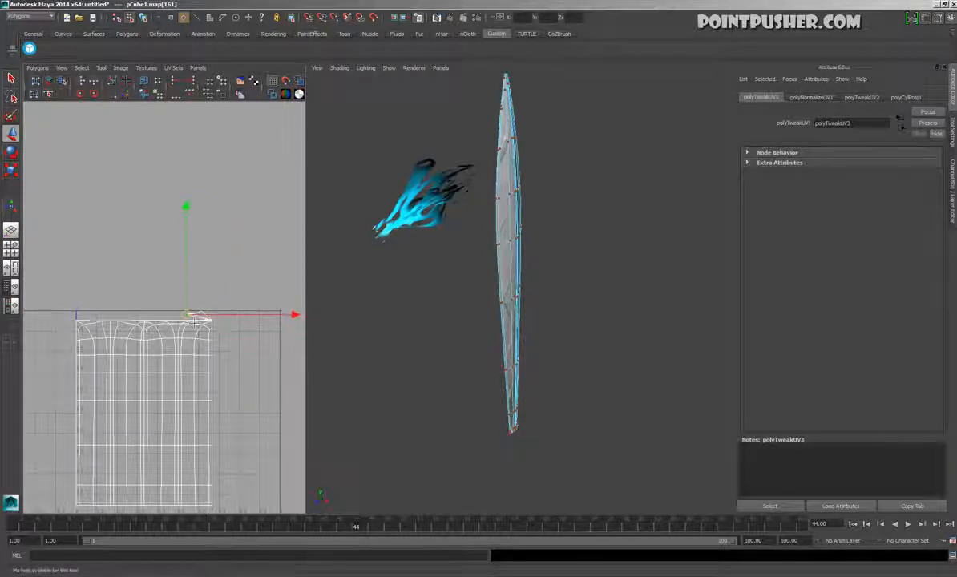
alt+drag(445, 210, 564, 241)
Select the blade's whole UV layout and normalize it again
alt+right_drag(189, 375, 138, 370)
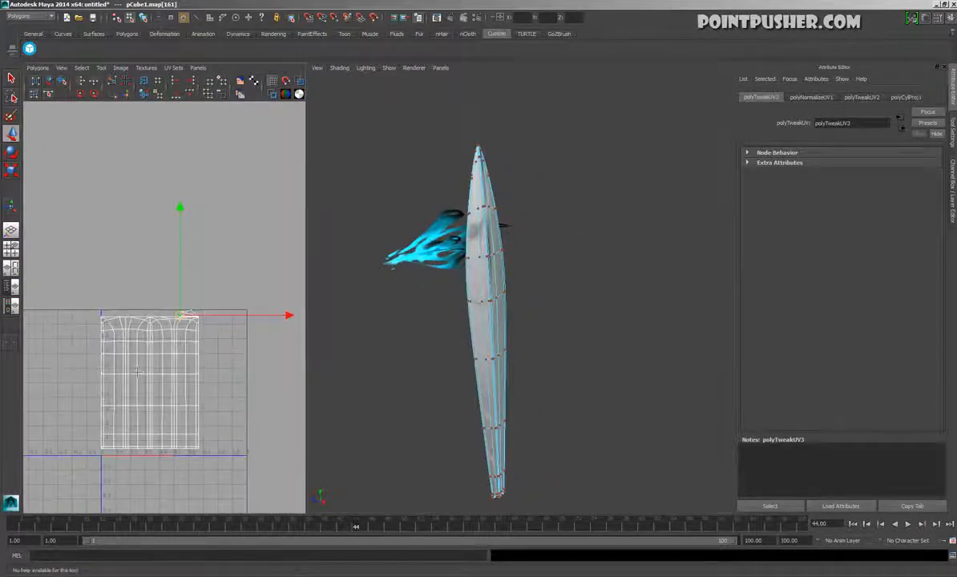
drag(266, 247, 61, 531)
right_drag(134, 233, 182, 336)
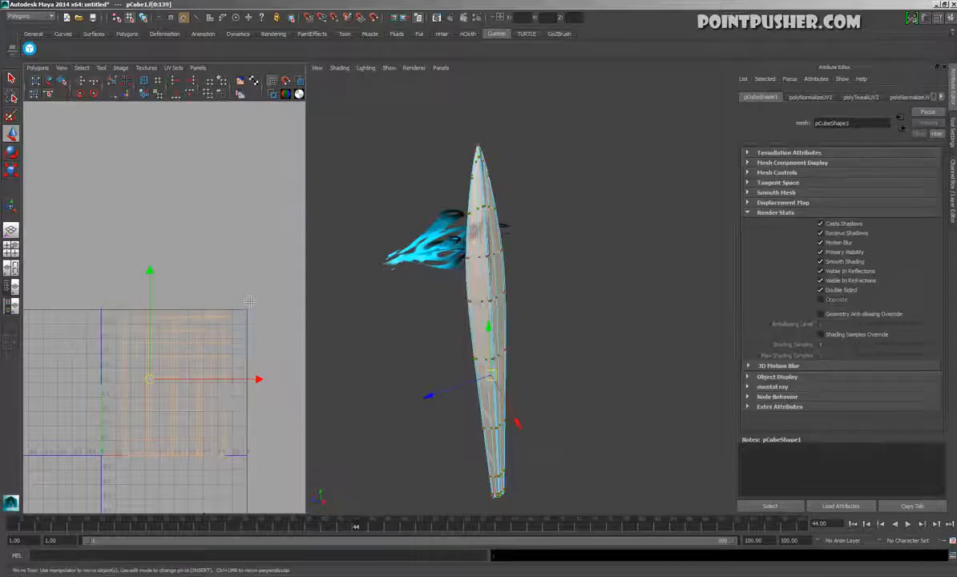
Examine the blade's reflections and select its lower vertex rows to see where they lie in the UV layout
click(551, 303)
alt+drag(552, 303, 554, 298)
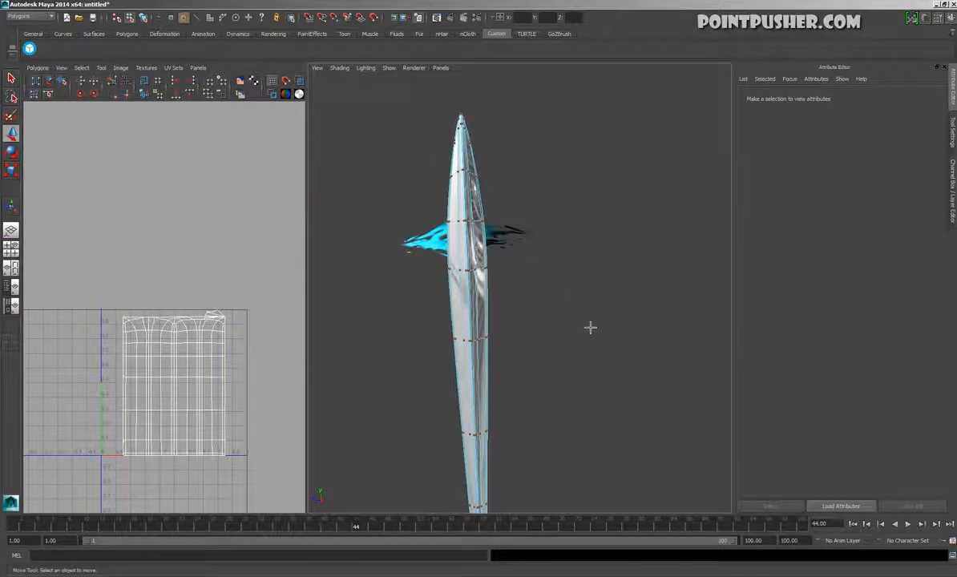
click(489, 422)
alt+drag(517, 156, 495, 367)
right_drag(494, 443, 446, 442)
drag(421, 405, 624, 496)
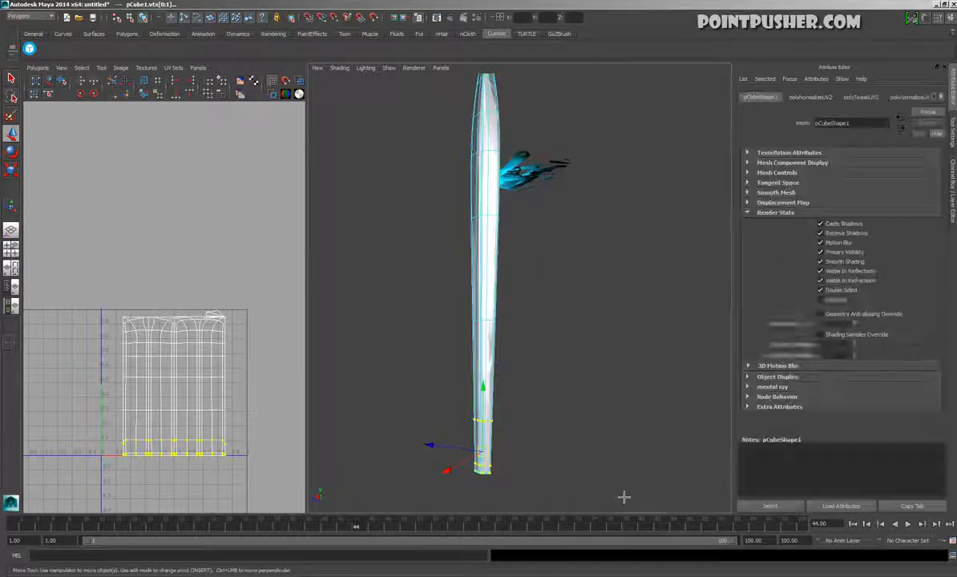
click(641, 329)
Return the blade to object selection and add a Ramp texture to its Phong material
key(F8)
key(F8)
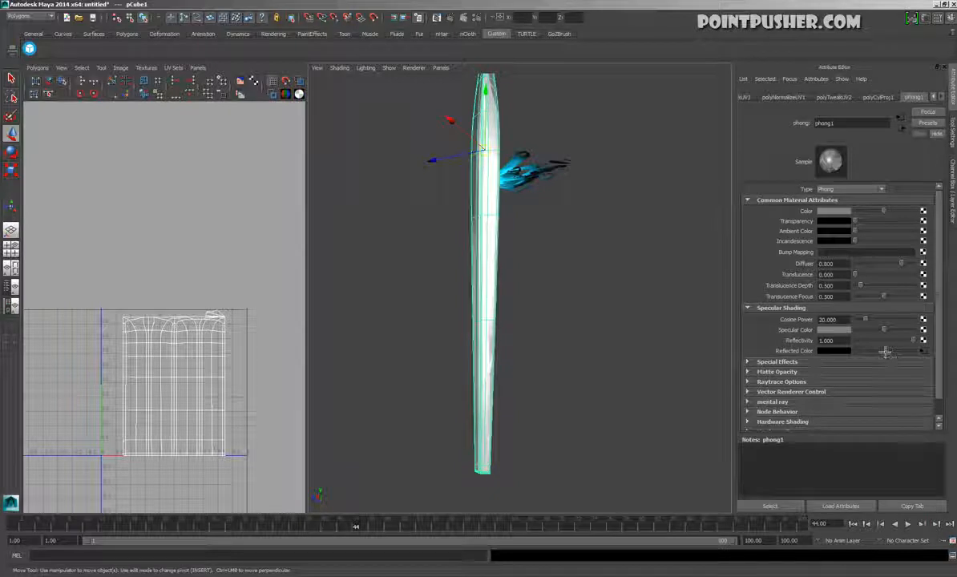
click(923, 350)
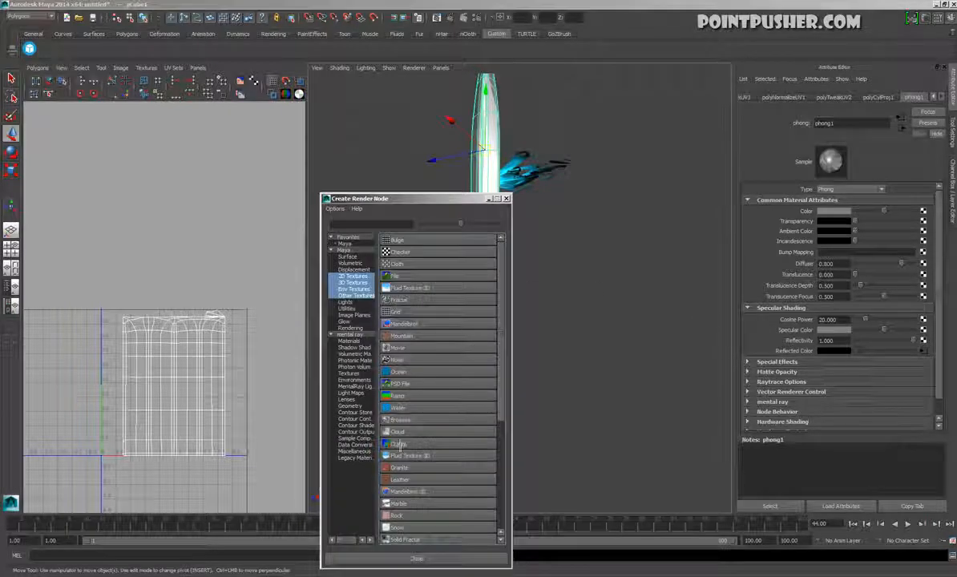
click(395, 396)
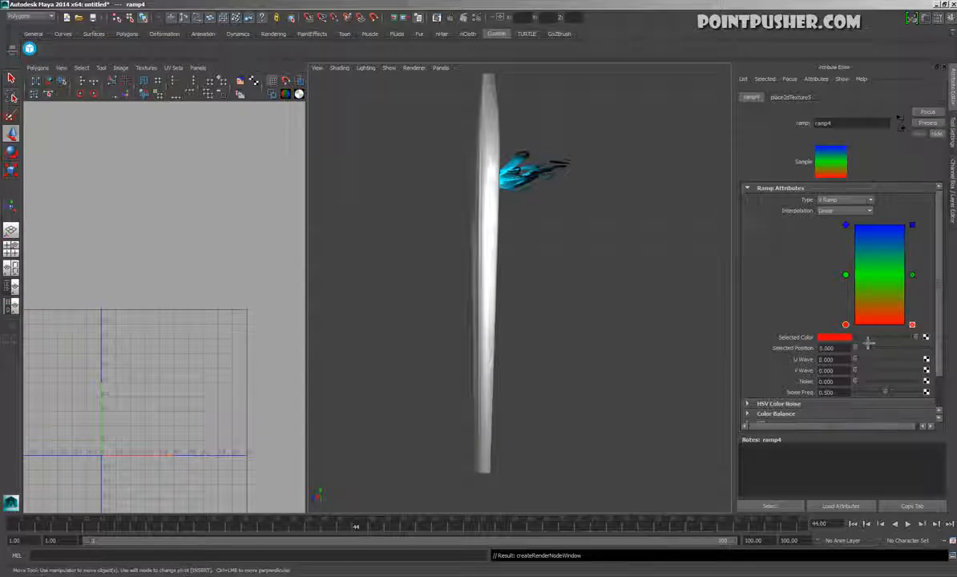
Recolour the ramp to fade from black at position 0 to white at position 1, removing the green middle entry
drag(868, 343, 838, 341)
click(914, 277)
click(847, 226)
drag(869, 346, 917, 338)
Set the ramp's interpolation to Smooth and move its black entry up to about a third of the ramp
click(846, 210)
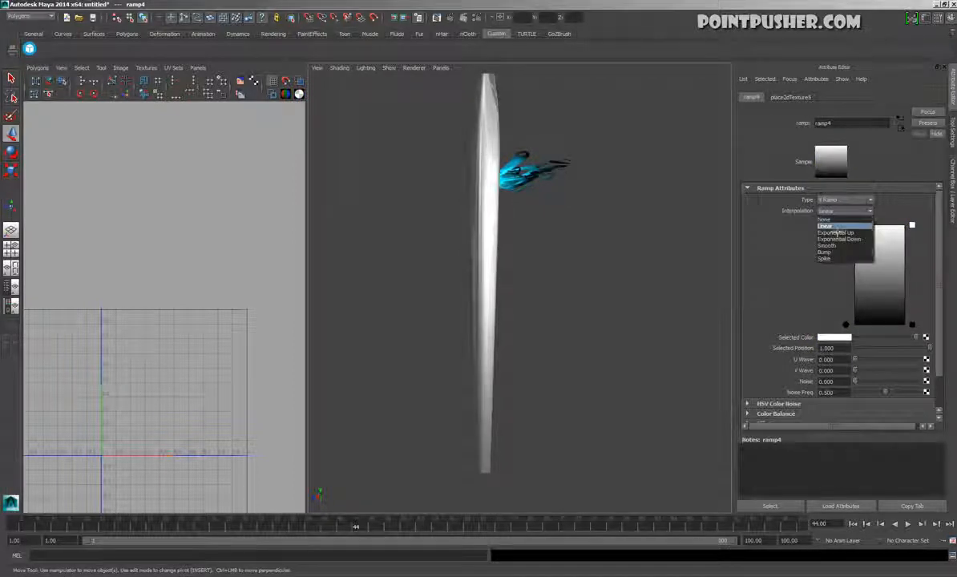
click(834, 249)
drag(847, 325, 859, 299)
alt+drag(694, 297, 686, 341)
mouse_move(845, 225)
mouse_down()
mouse_move(848, 249)
mouse_move(853, 230)
mouse_up()
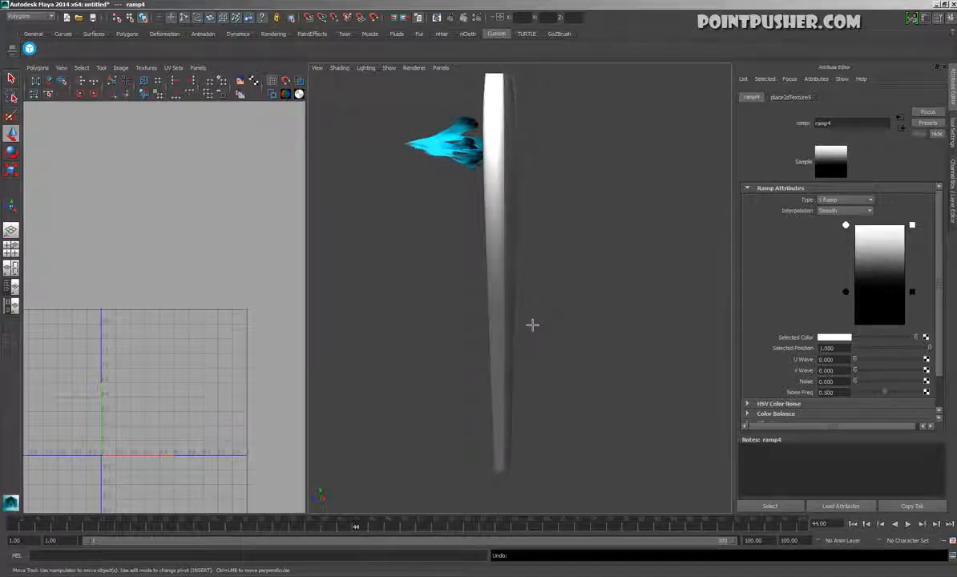
Select the blade, open its material's ramp and try a noise value of about 0.15
click(489, 360)
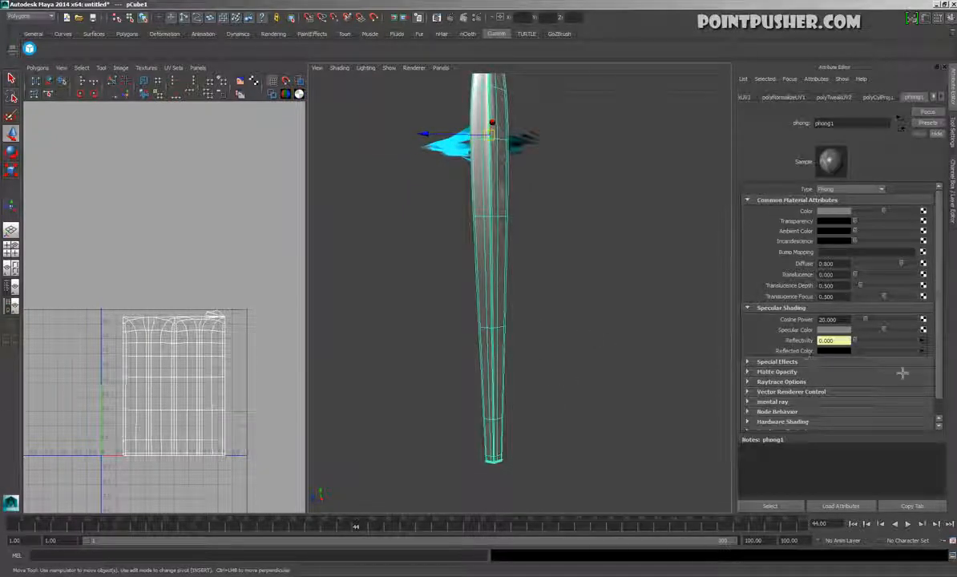
click(923, 349)
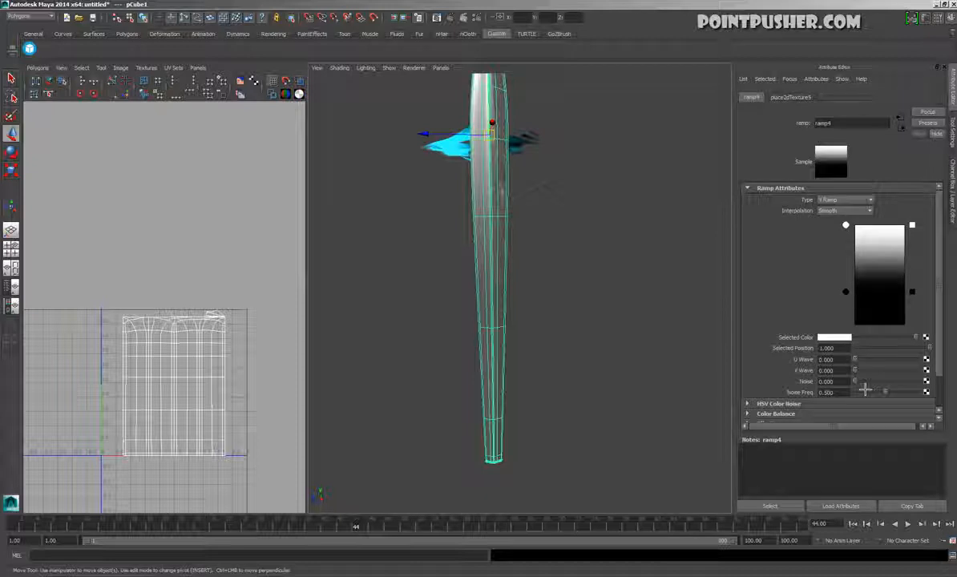
drag(866, 389, 859, 371)
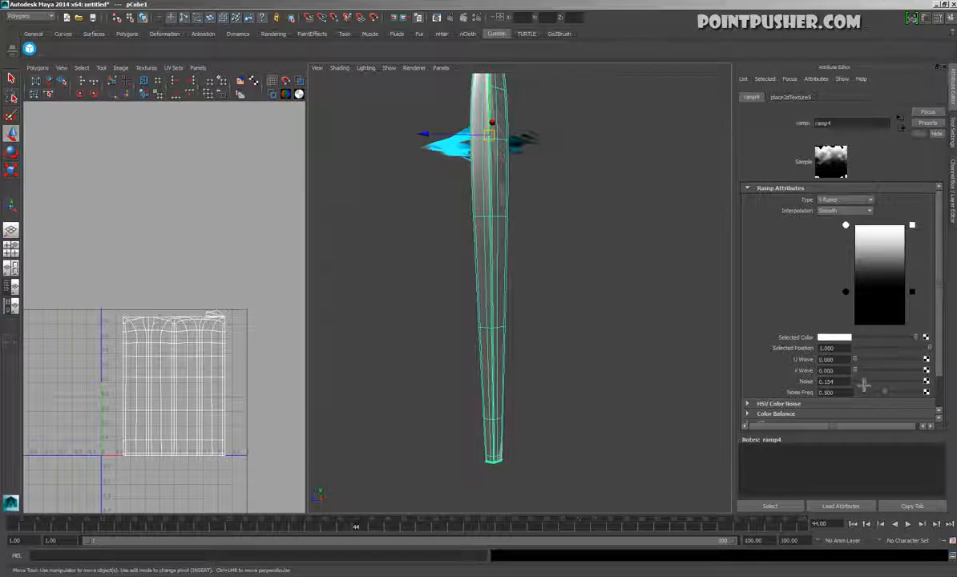
drag(864, 386, 831, 382)
Set the colour of the blade's Phong material to a dark teal blue
alt+drag(587, 336, 688, 334)
click(572, 346)
click(547, 383)
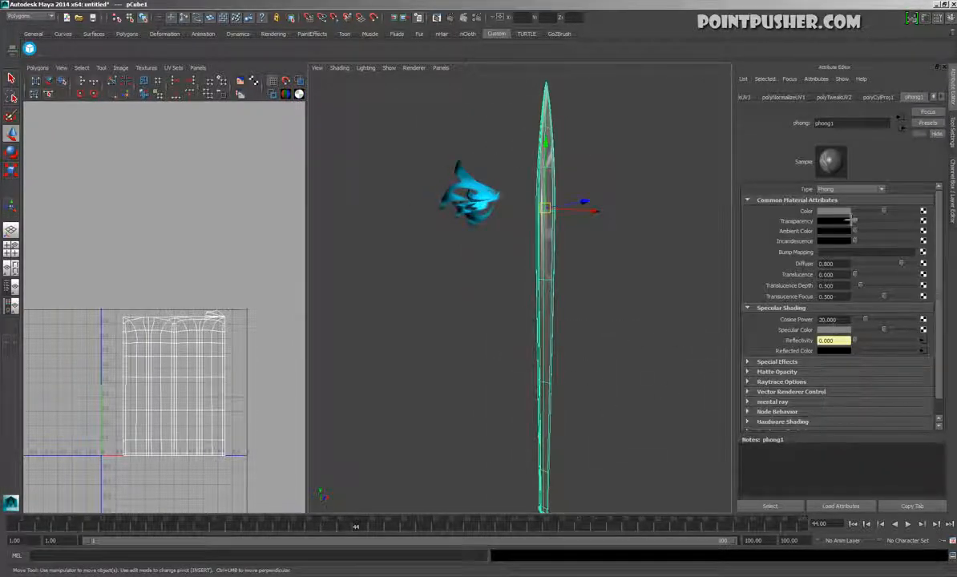
click(849, 212)
click(776, 205)
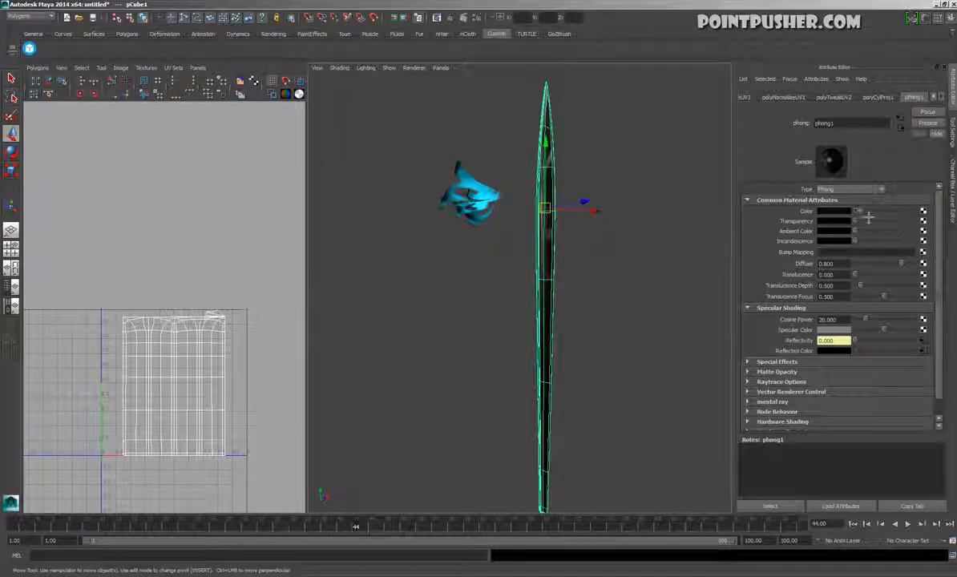
drag(868, 216, 880, 215)
click(689, 271)
alt+drag(688, 271, 861, 386)
Select the sword blade and duplicate it in place
click(532, 427)
alt+drag(610, 448, 558, 396)
key(ctrl+d)
Inflate the duplicated blade with the Sculpt Geometry Tool by repeatedly flooding a Pull along normals at 0.0442 maximum displacement, and return to the Move tool
key(space)
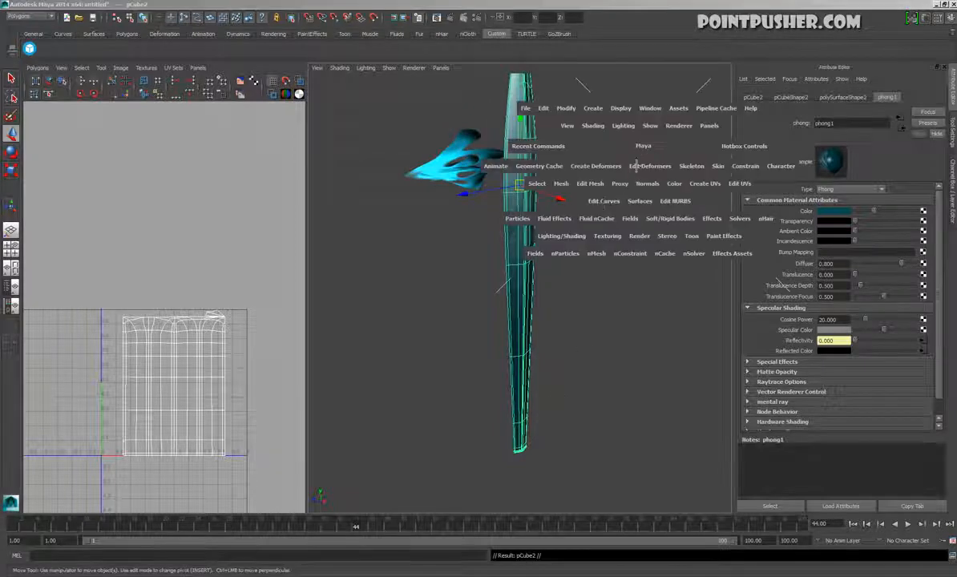
click(566, 183)
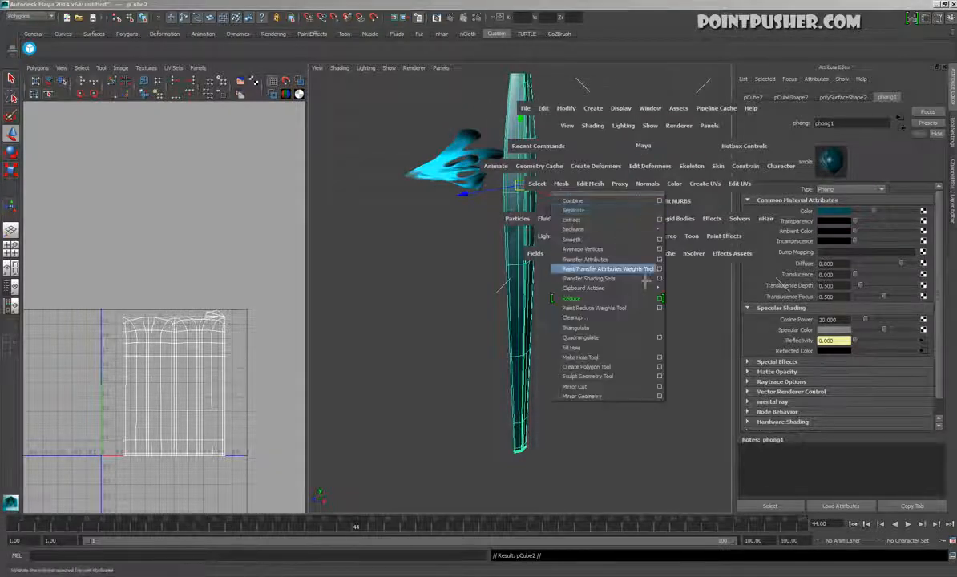
click(664, 384)
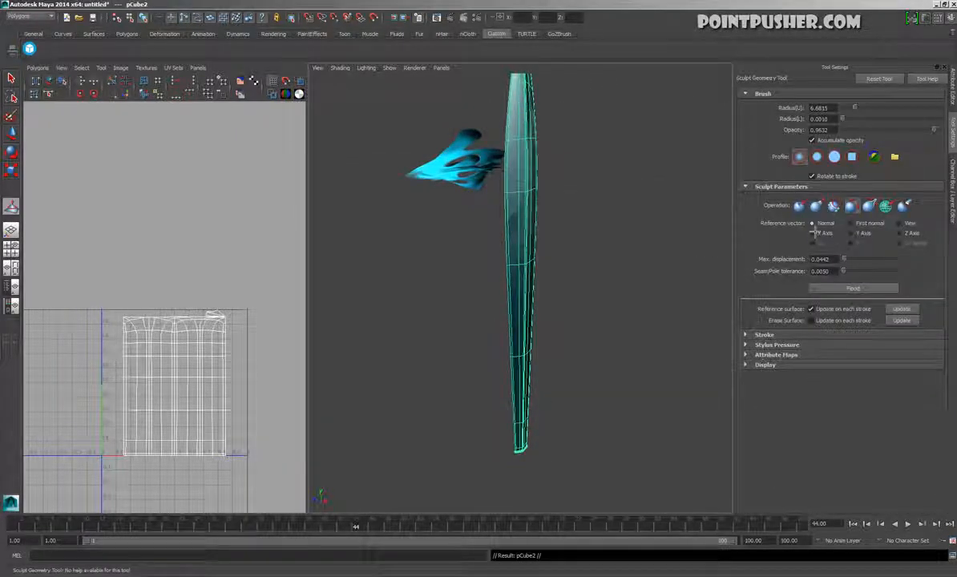
click(817, 205)
click(831, 317)
click(831, 317)
click(831, 316)
click(831, 316)
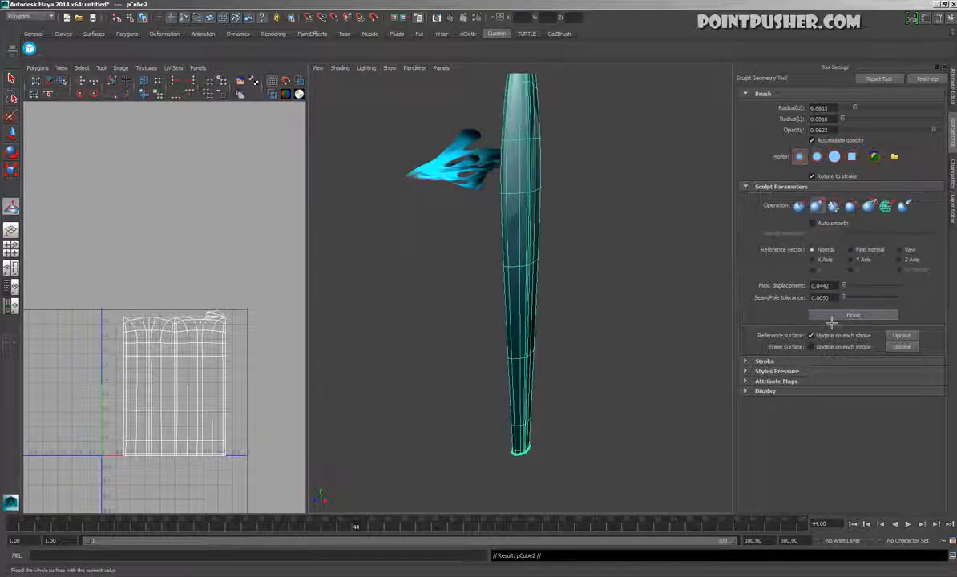
key(w)
click(616, 272)
mouse_move(616, 272)
alt+mouse_down()
mouse_move(564, 384)
mouse_move(589, 211)
alt+mouse_up()
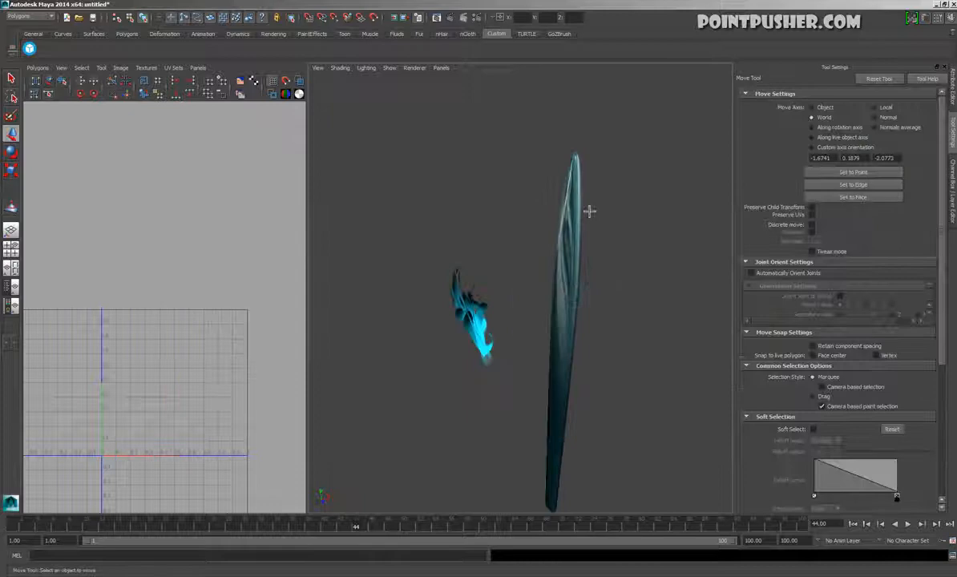
Select the inflated blade copy and assign it a new Ramp Shader material
click(577, 169)
alt+drag(577, 169, 459, 246)
alt+right_drag(459, 246, 457, 406)
alt+middle_drag(457, 406, 361, 345)
alt+drag(361, 345, 561, 195)
key(space)
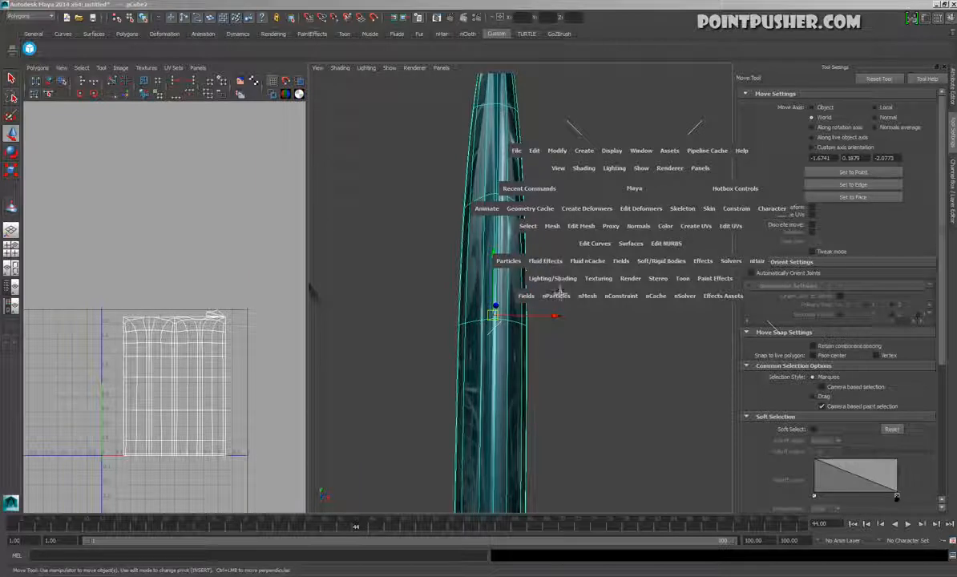
click(554, 279)
click(569, 307)
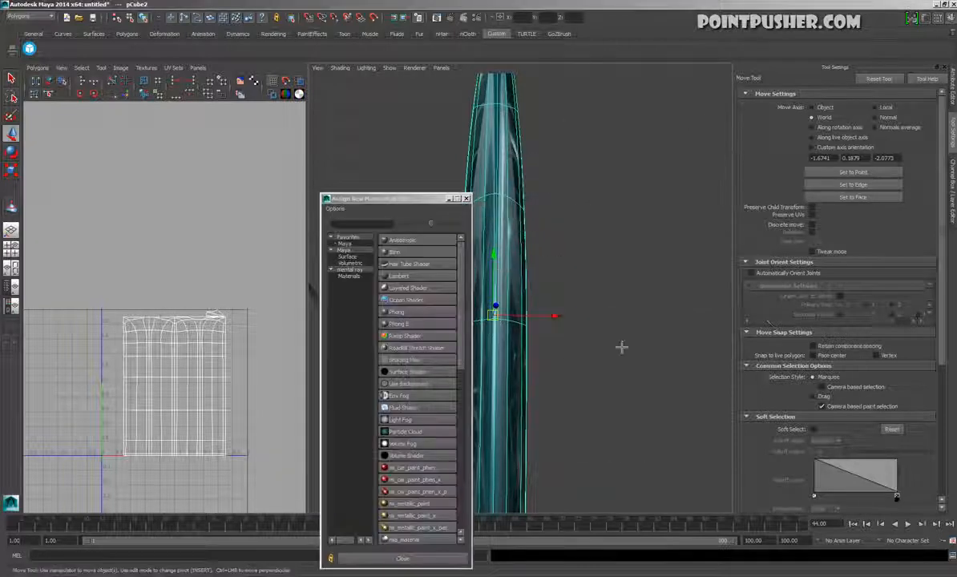
click(406, 336)
Open the blade copy's Ramp Shader attributes and enlarge the perspective view to fill the workspace
alt+drag(649, 253, 569, 164)
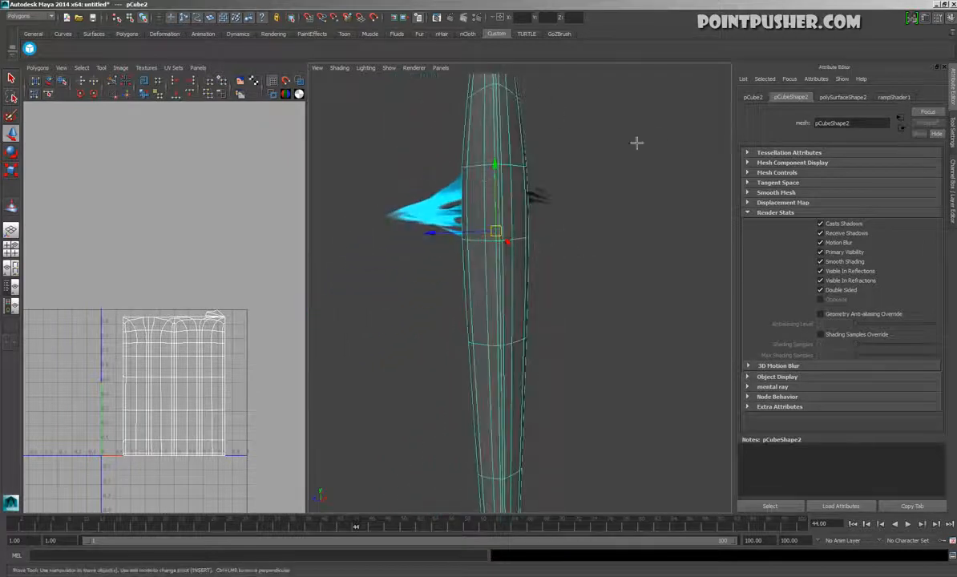
click(893, 98)
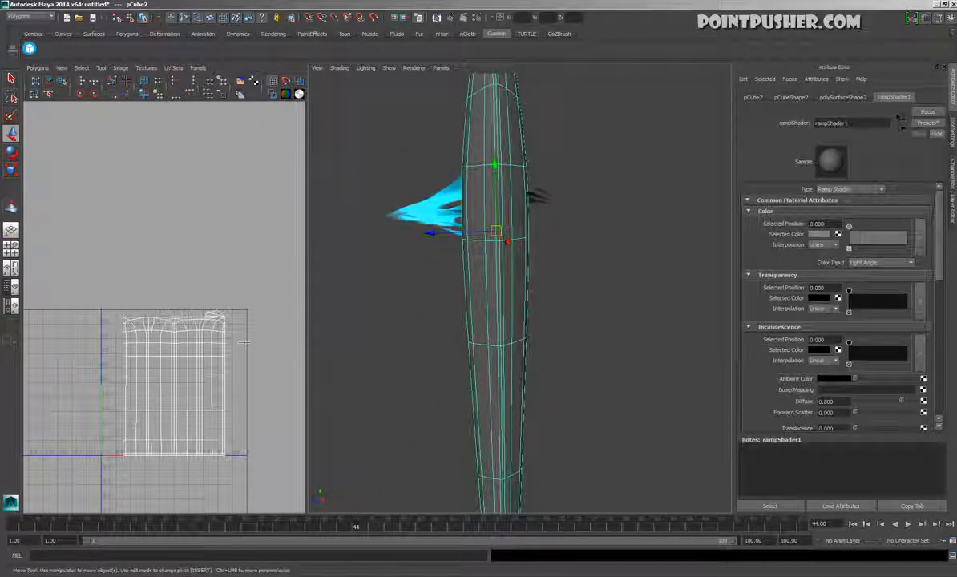
key(space)
alt+drag(594, 332, 472, 391)
alt+drag(581, 416, 498, 377)
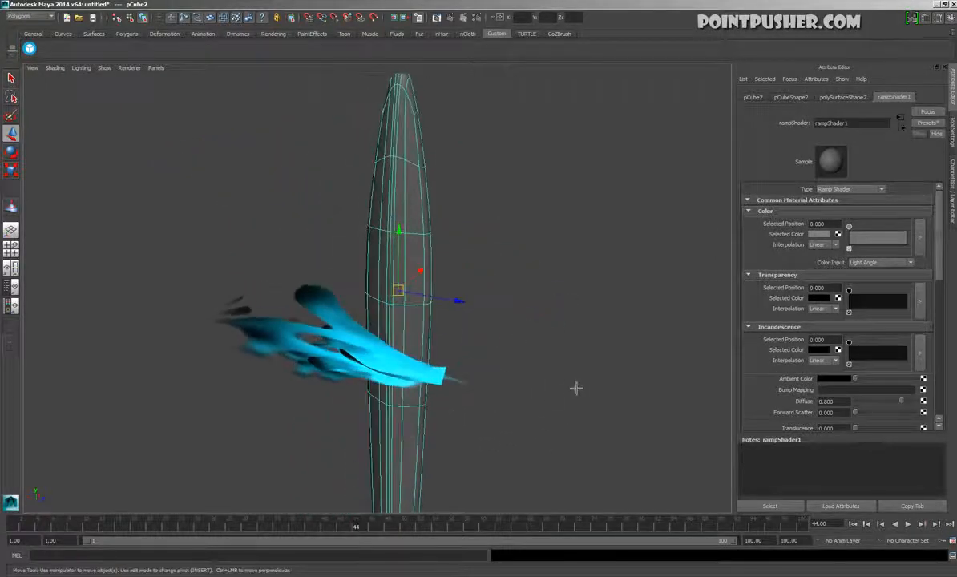
alt+drag(446, 429, 347, 487)
Select the glow mesh beside the blade, play its animation and stop the playback
click(416, 443)
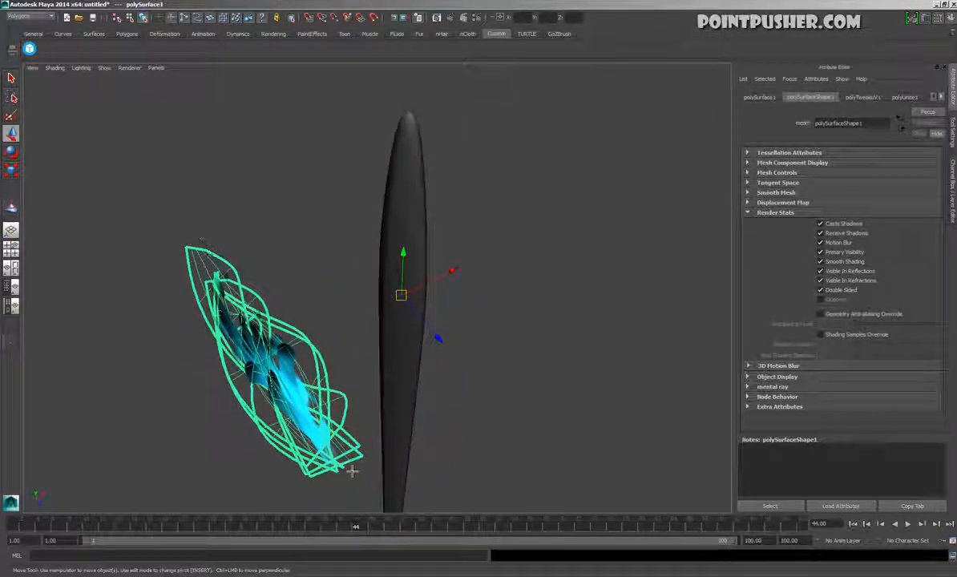
alt+drag(253, 446, 380, 378)
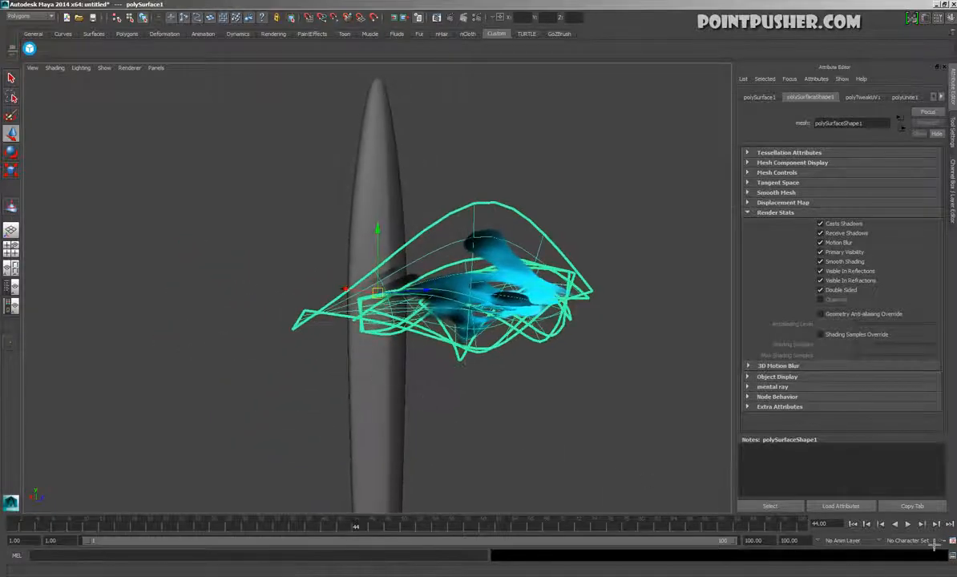
click(912, 528)
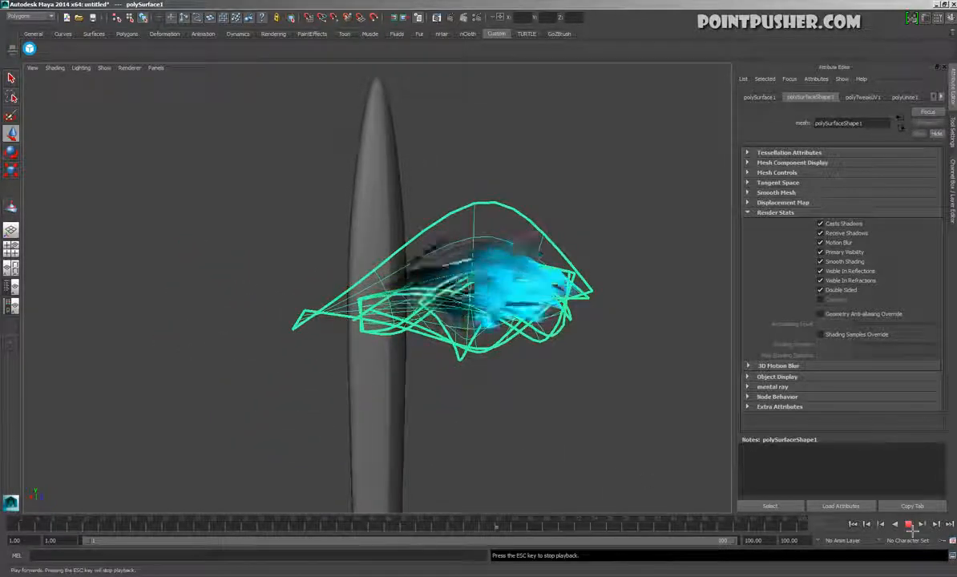
click(911, 528)
Reselect the inflated blade copy, open its Ramp Shader and display the mesh's face normals
alt+drag(584, 385, 413, 257)
click(401, 194)
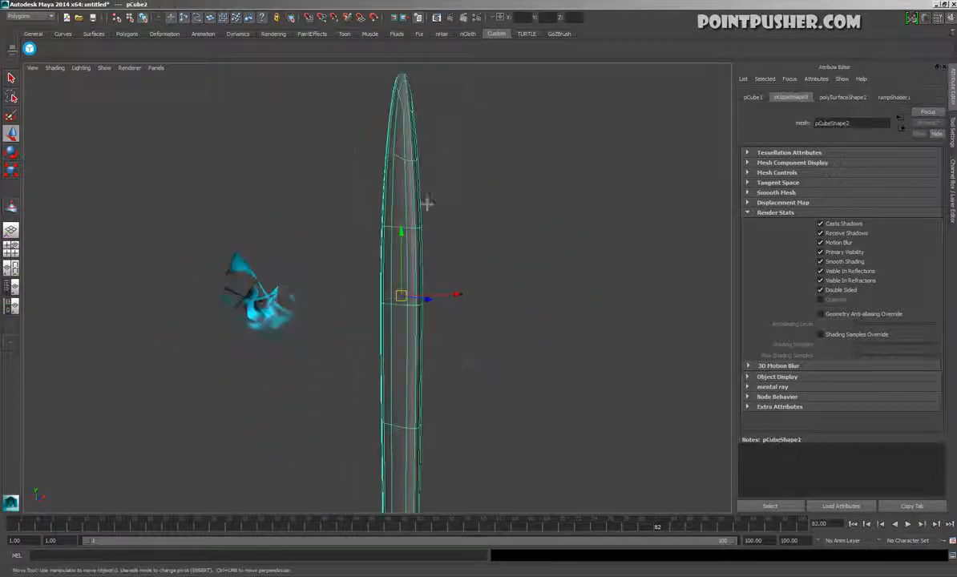
click(894, 97)
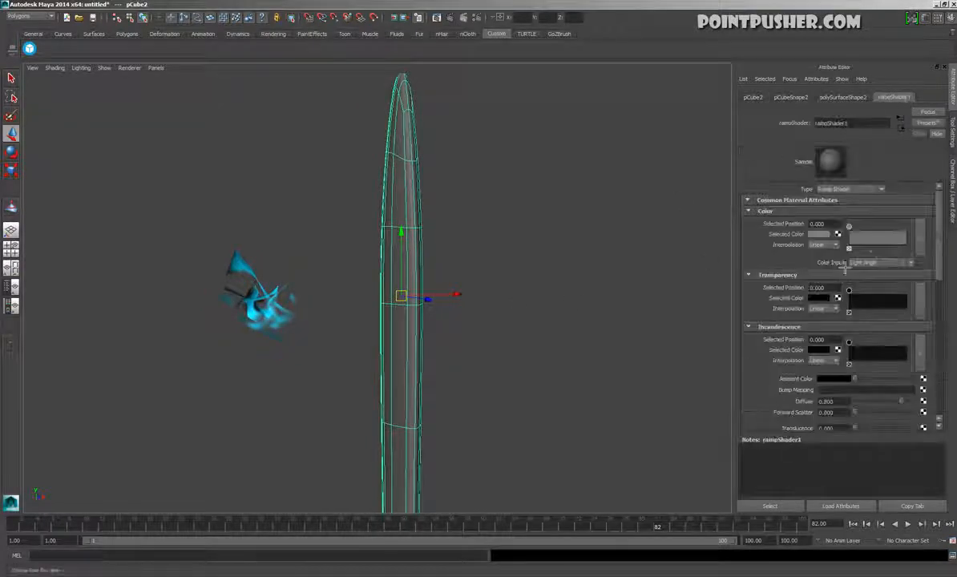
alt+drag(478, 264, 534, 155)
key(space)
click(513, 118)
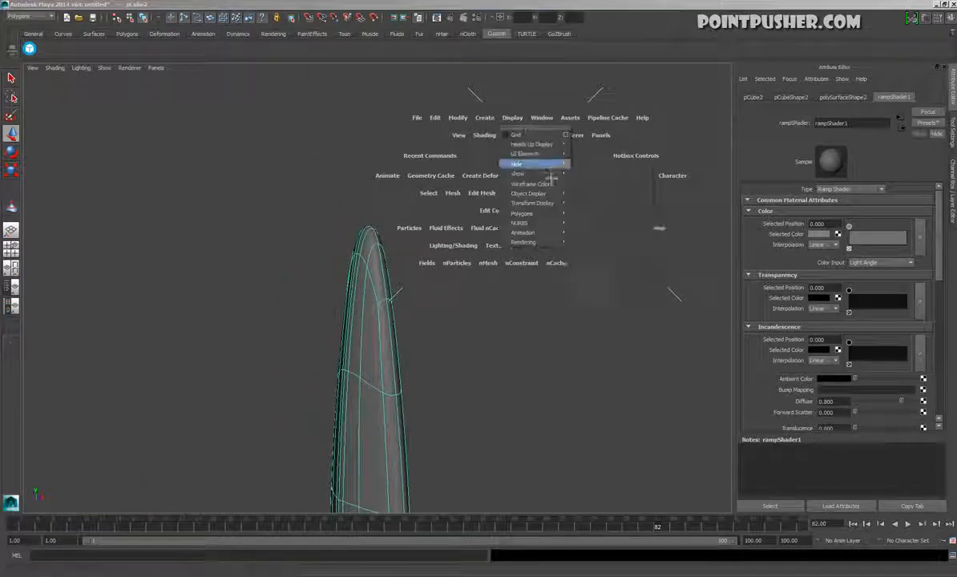
mouse_move(529, 213)
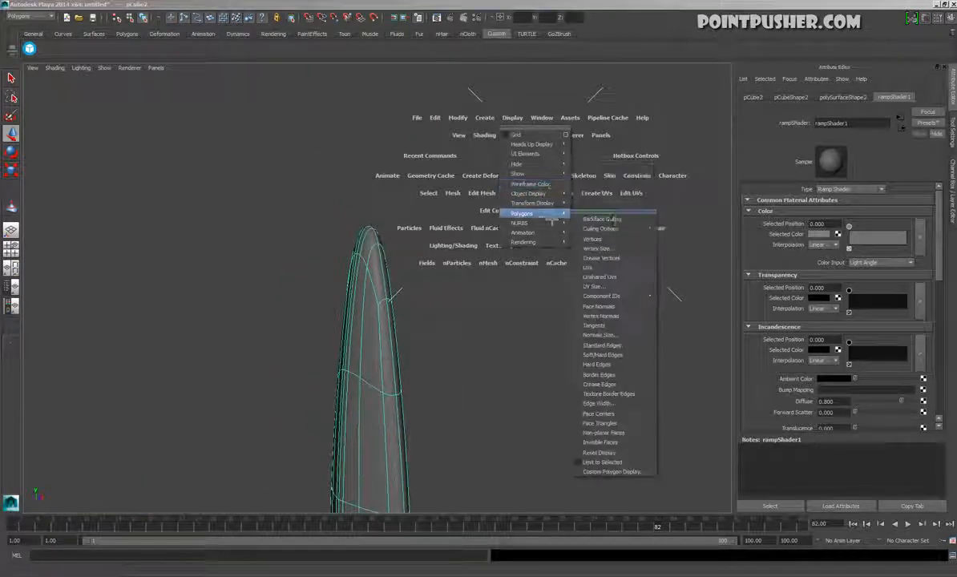
click(632, 309)
Examine the direction of the face normals around the blade's tip from several angles
mouse_move(353, 314)
alt+mouse_down()
mouse_move(572, 325)
mouse_move(359, 310)
alt+mouse_up()
alt+right_drag(359, 310, 562, 352)
alt+drag(561, 353, 508, 208)
alt+drag(499, 315, 517, 302)
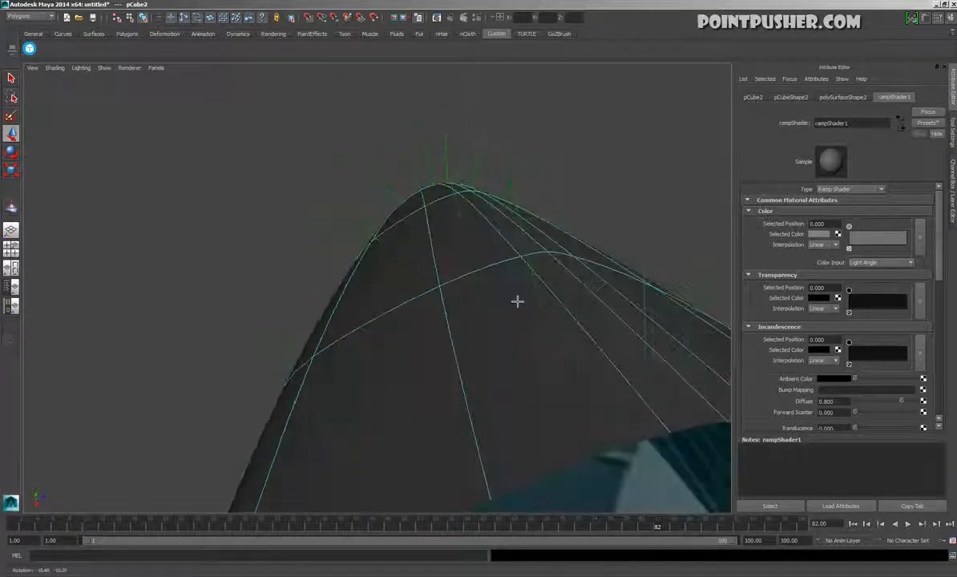
middle_drag(543, 226, 473, 226)
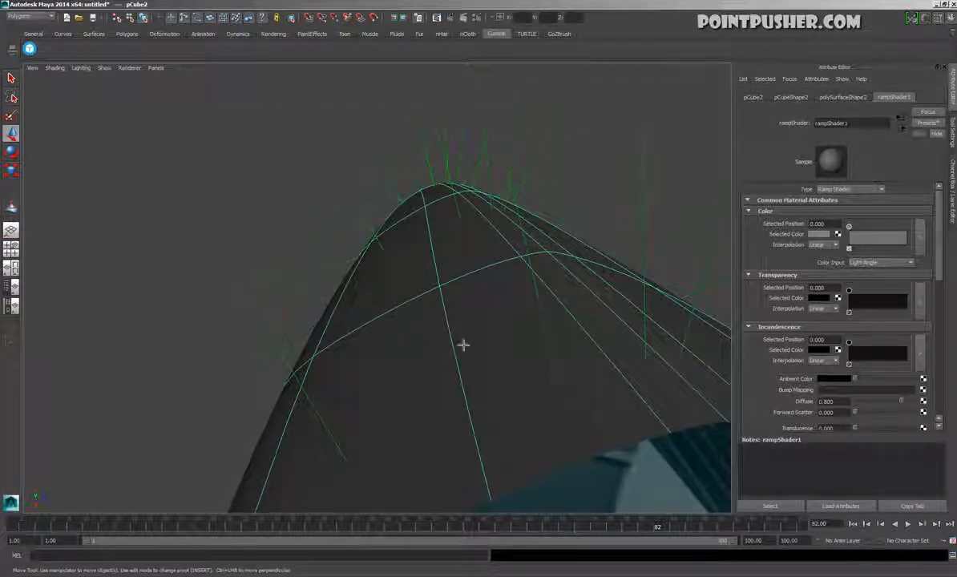
alt+drag(511, 177, 300, 236)
alt+drag(300, 351, 395, 353)
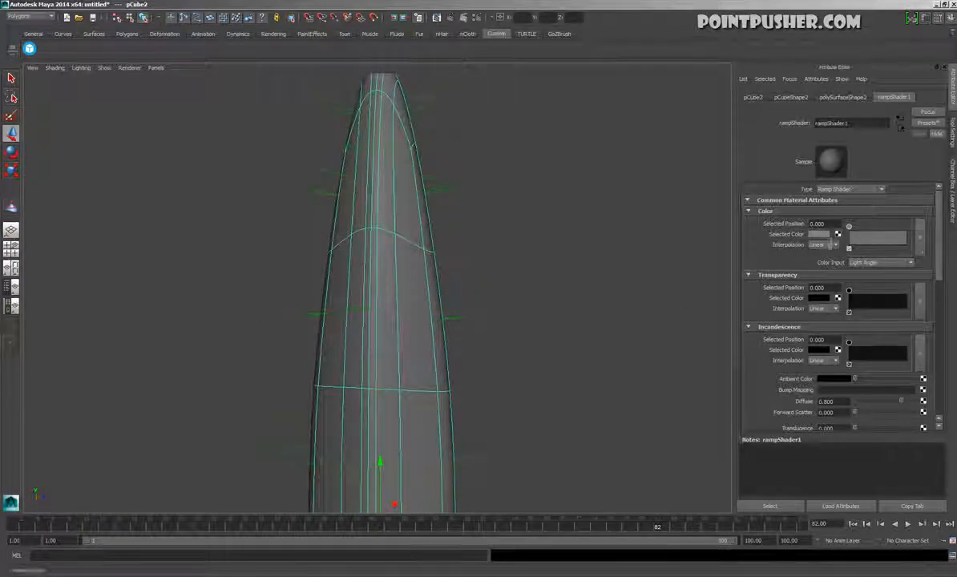
Give the Ramp Shader's colour a red entry moved to about position 0.8 and a green entry at position 1
click(821, 235)
drag(840, 261, 889, 276)
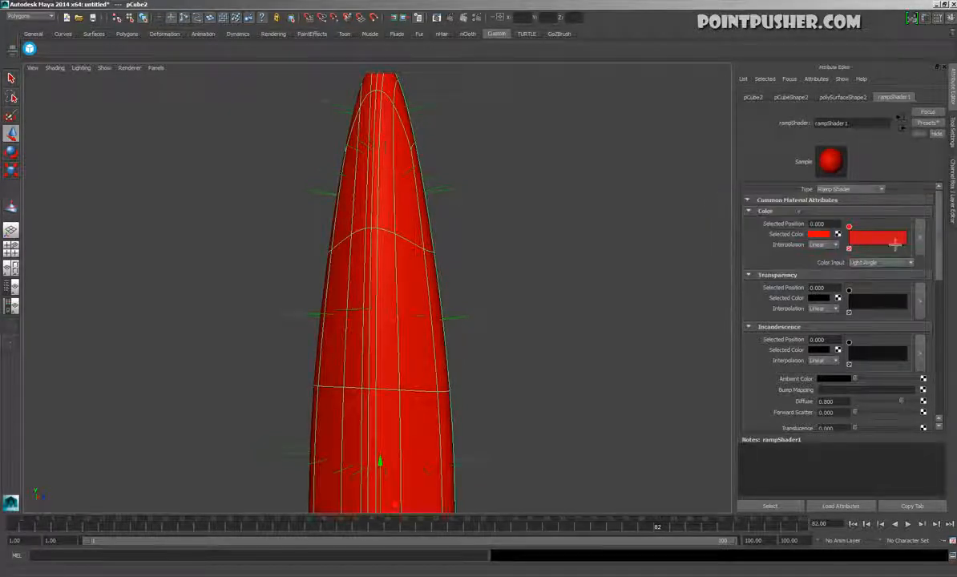
drag(913, 241, 916, 243)
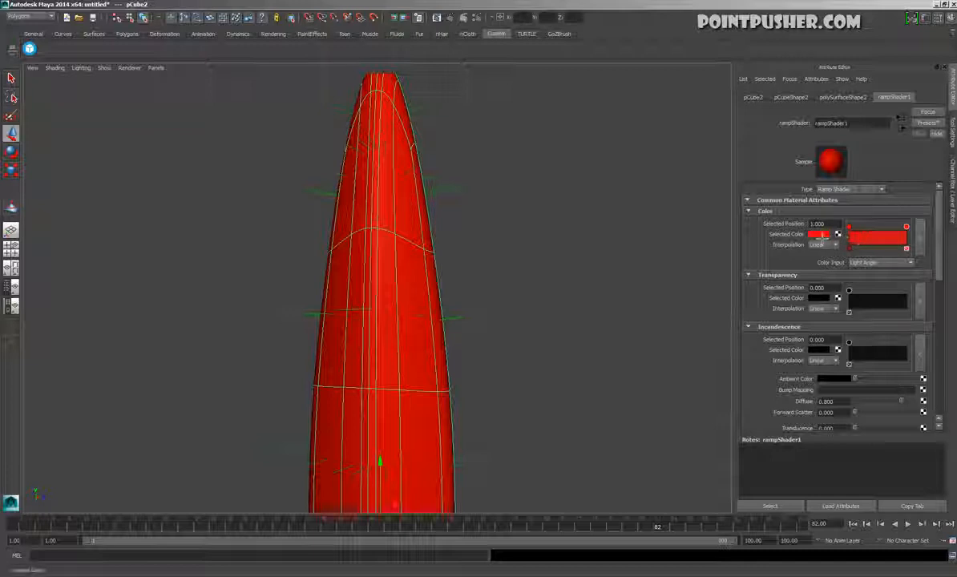
click(822, 234)
click(785, 248)
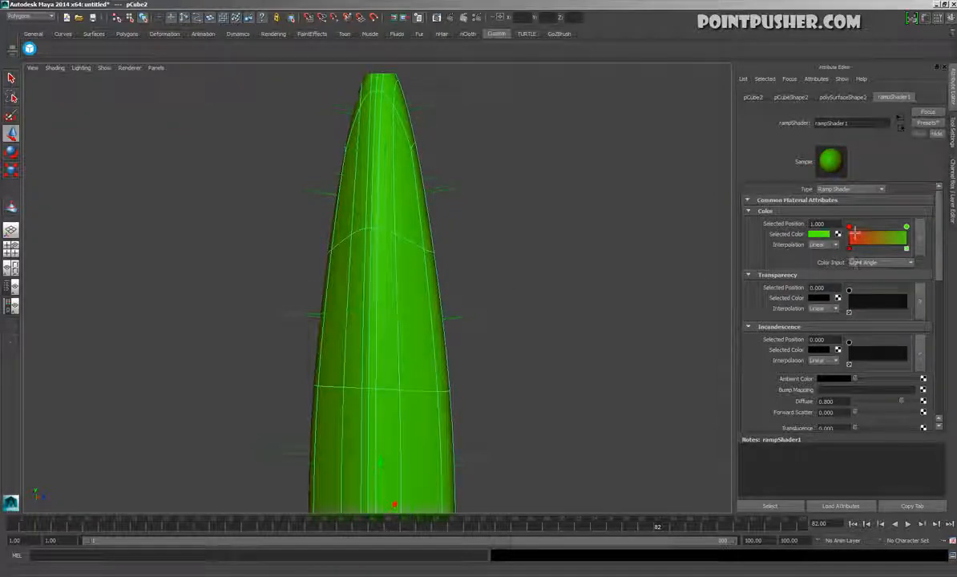
drag(857, 234, 901, 236)
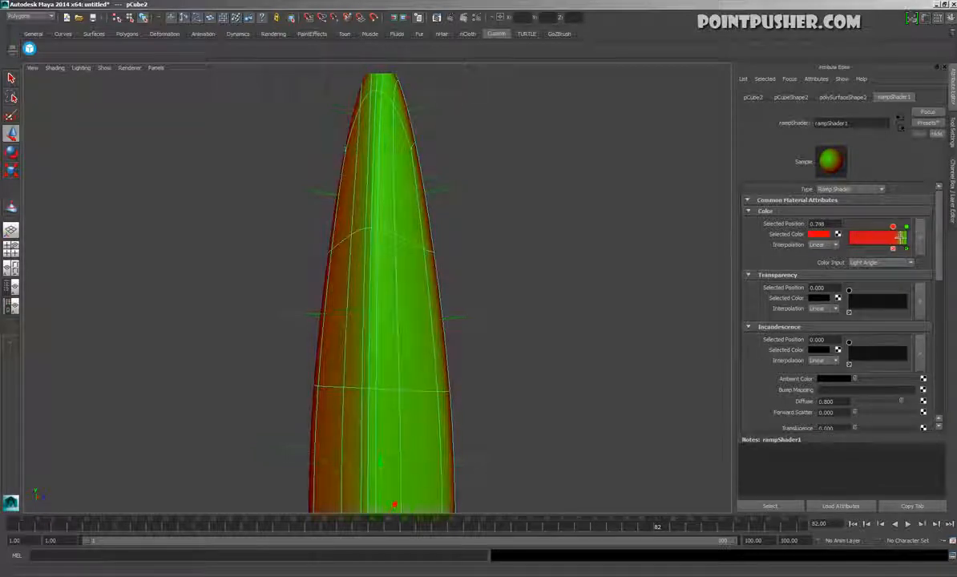
Inspect the blade copy's red and green shading from several angles beside the glow mesh, and reselect the copy
click(591, 242)
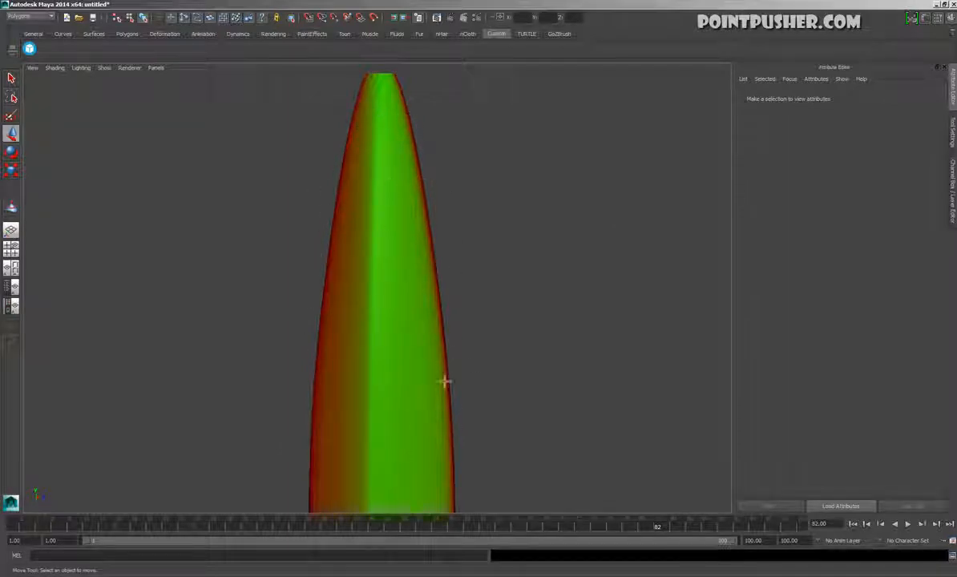
mouse_move(213, 355)
alt+mouse_down()
mouse_move(424, 353)
mouse_move(593, 374)
alt+mouse_up()
click(643, 431)
alt+drag(643, 431, 597, 405)
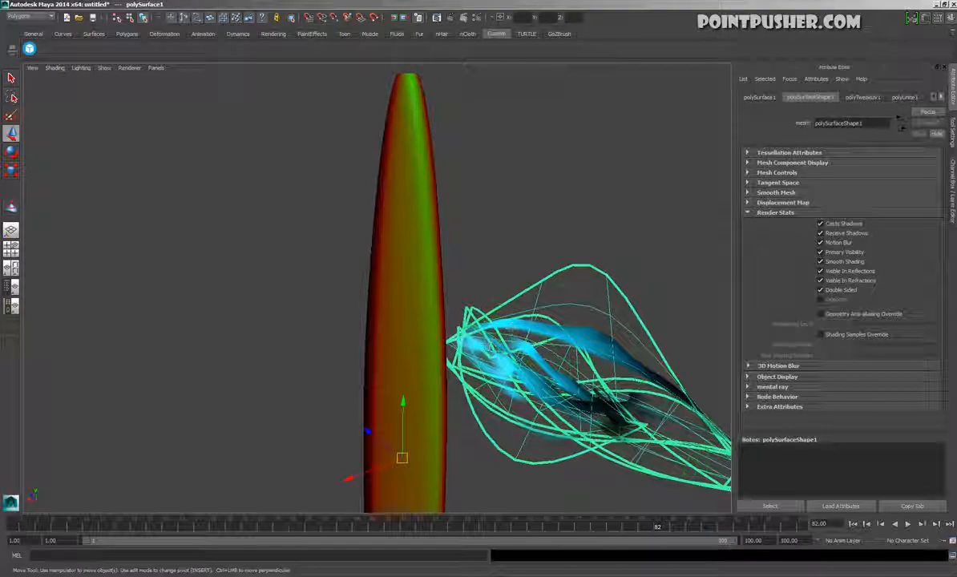
click(523, 190)
click(427, 213)
click(250, 379)
alt+drag(250, 379, 57, 404)
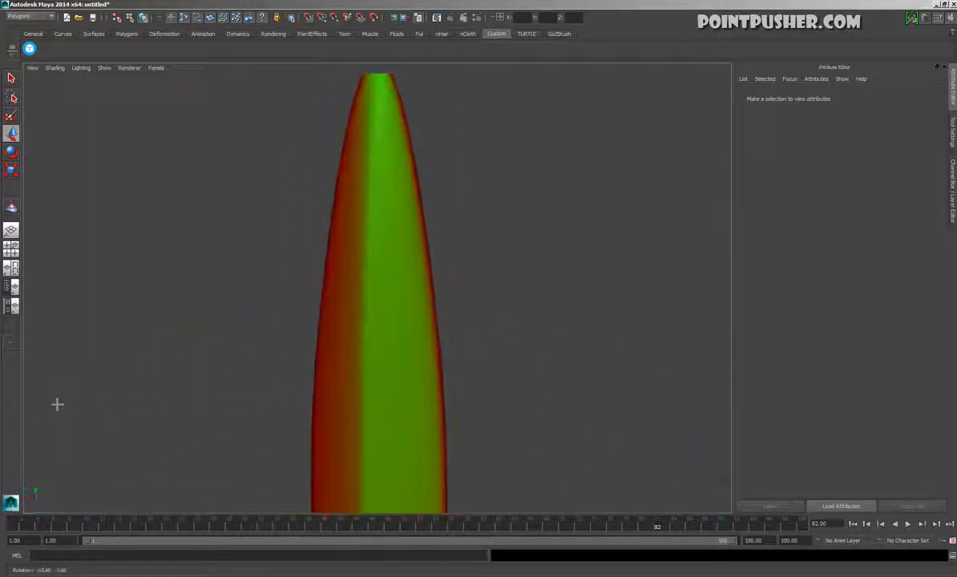
click(358, 346)
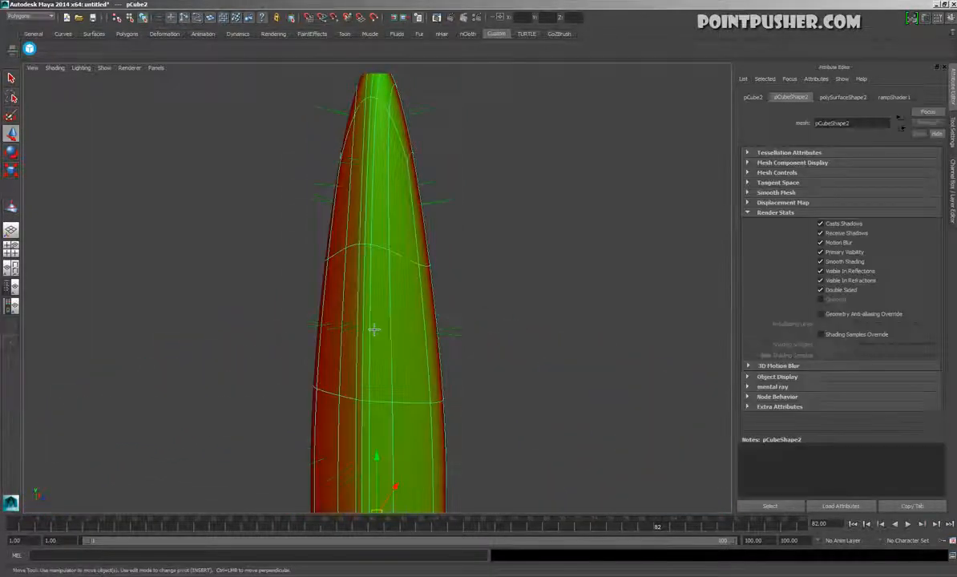
Set the Ramp Shader's red colour entry to position 1 and its green entry to about 0.82, checking the blade copy's shading
click(896, 97)
mouse_move(906, 232)
mouse_down()
mouse_move(841, 246)
mouse_move(951, 235)
mouse_up()
mouse_move(609, 252)
alt+mouse_down()
mouse_move(712, 249)
mouse_move(601, 249)
alt+mouse_up()
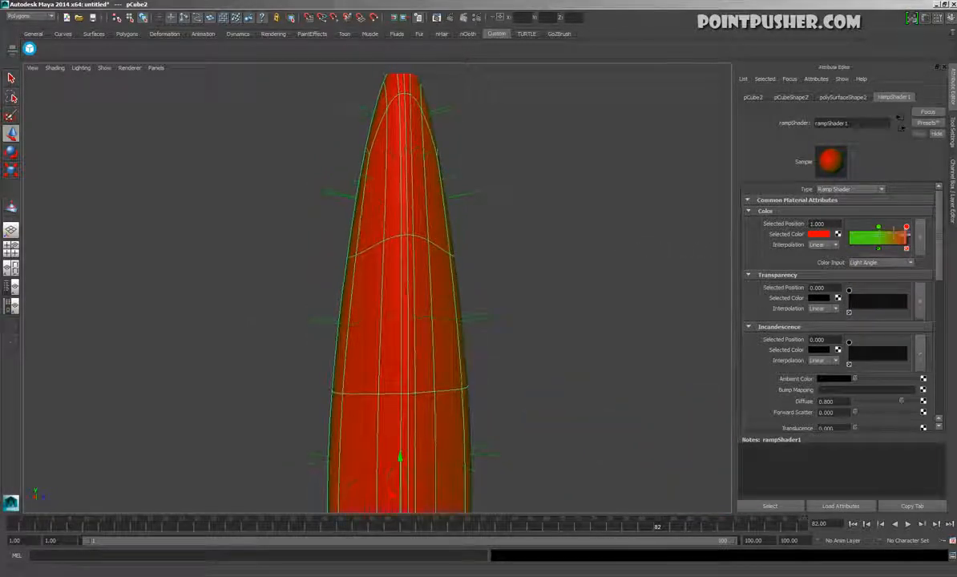
drag(878, 227, 896, 228)
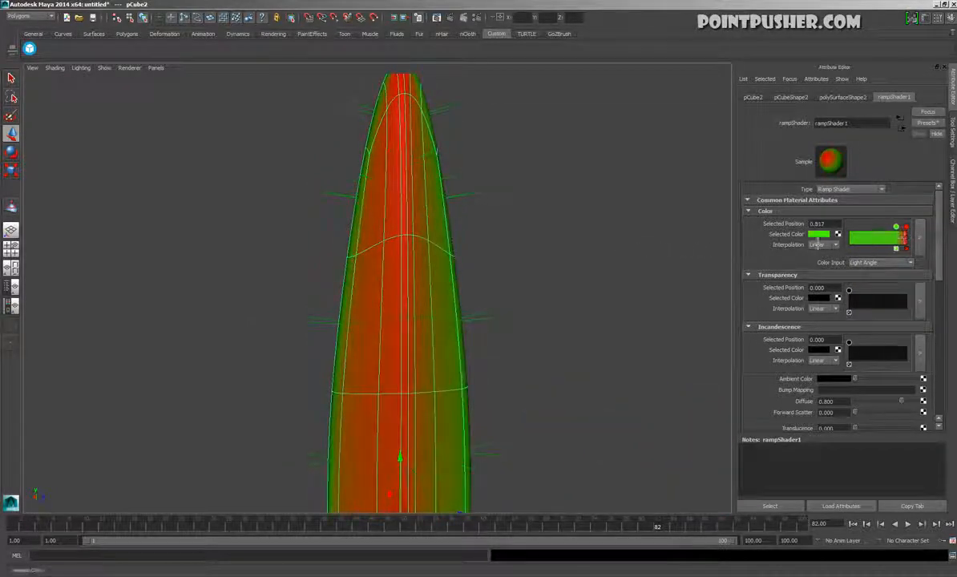
alt+drag(686, 269, 743, 271)
Remove the green entry from the colour ramp and change the remaining red entry to grey
click(896, 248)
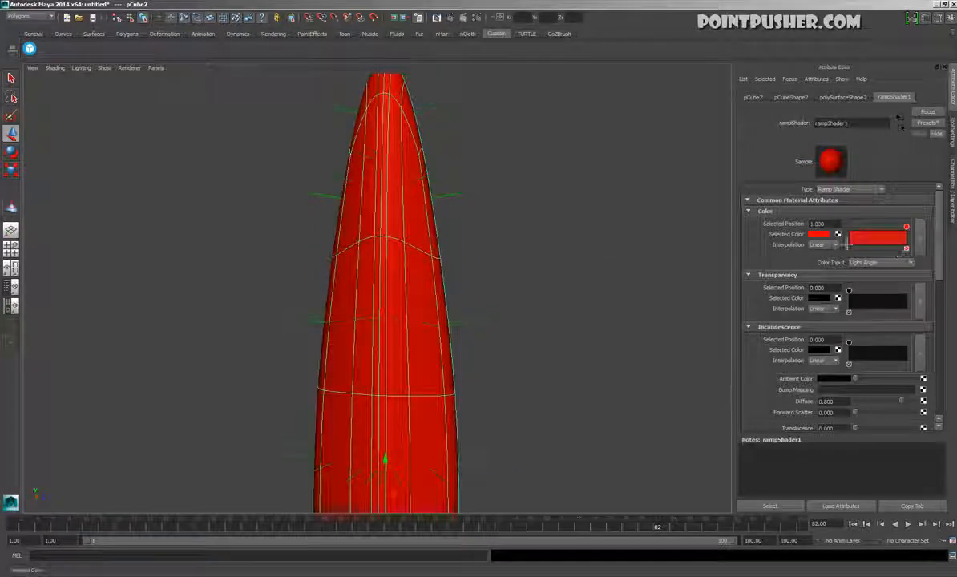
click(826, 234)
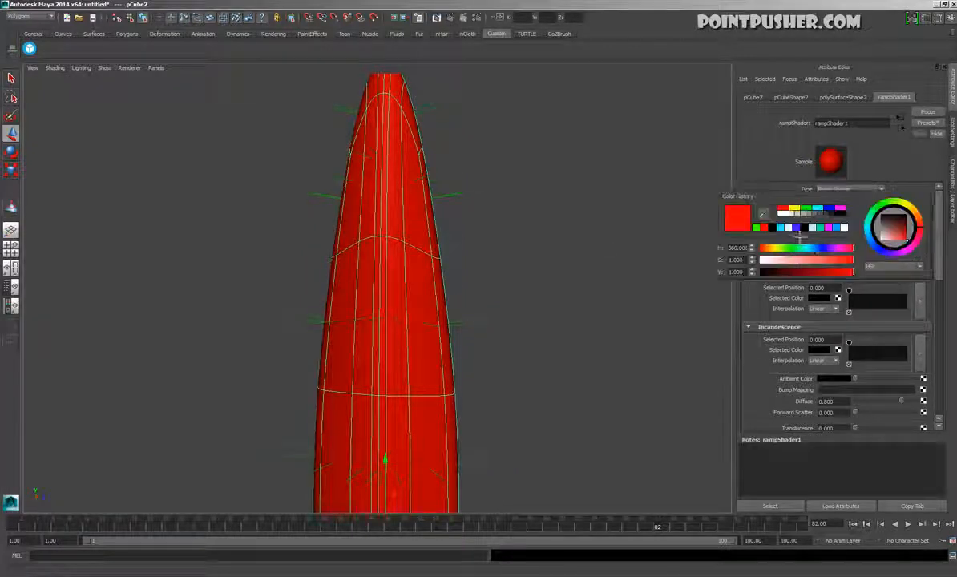
click(817, 214)
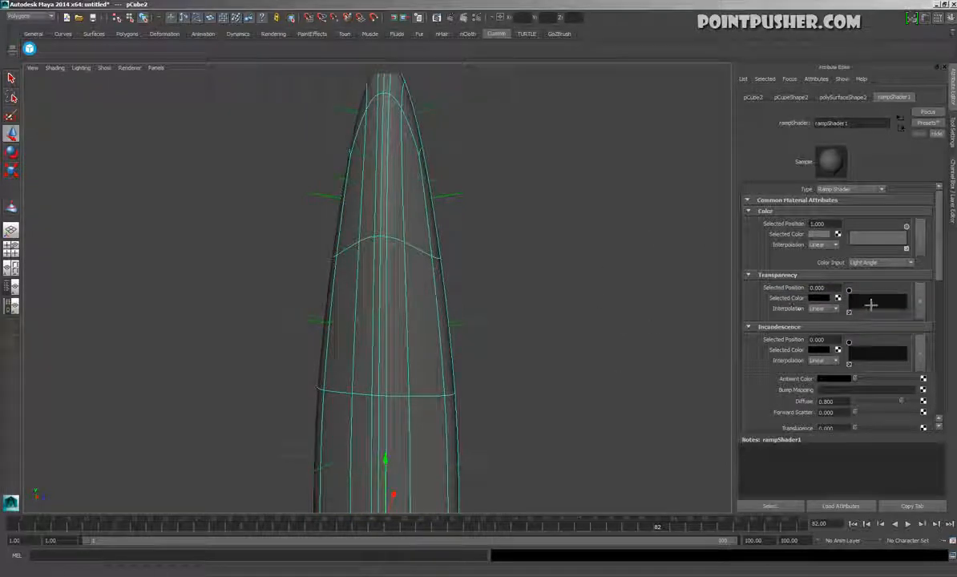
Give the Ramp Shader's transparency a white entry at position 1 and a black entry at about 0.64
drag(868, 304, 927, 303)
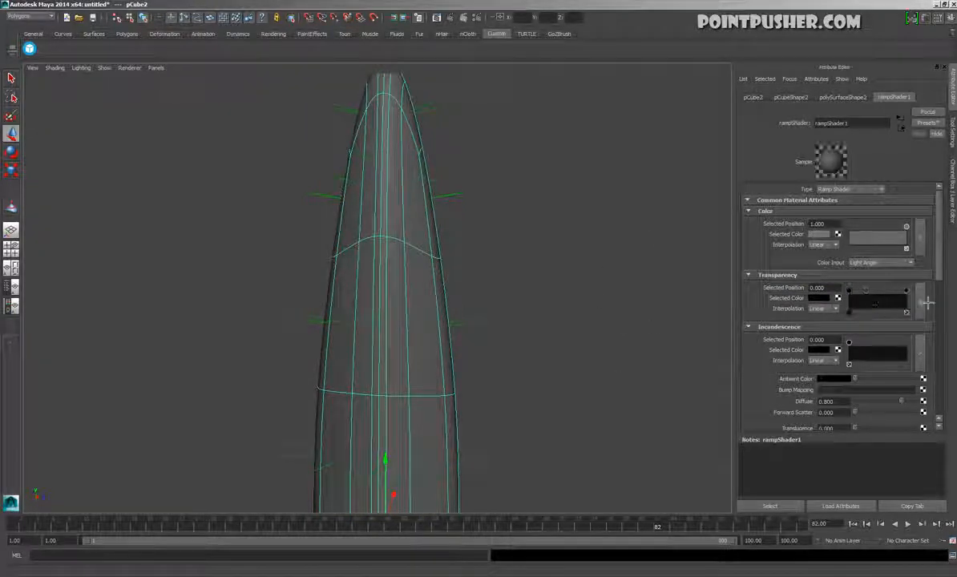
click(824, 299)
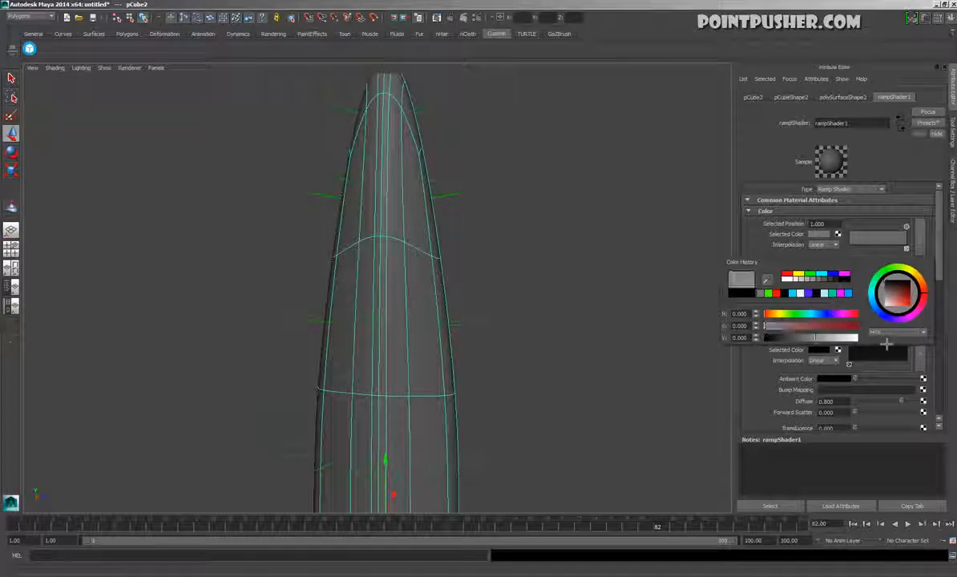
drag(822, 338, 859, 338)
alt+drag(572, 306, 638, 313)
drag(857, 300, 898, 302)
alt+drag(625, 288, 535, 308)
click(569, 266)
click(455, 315)
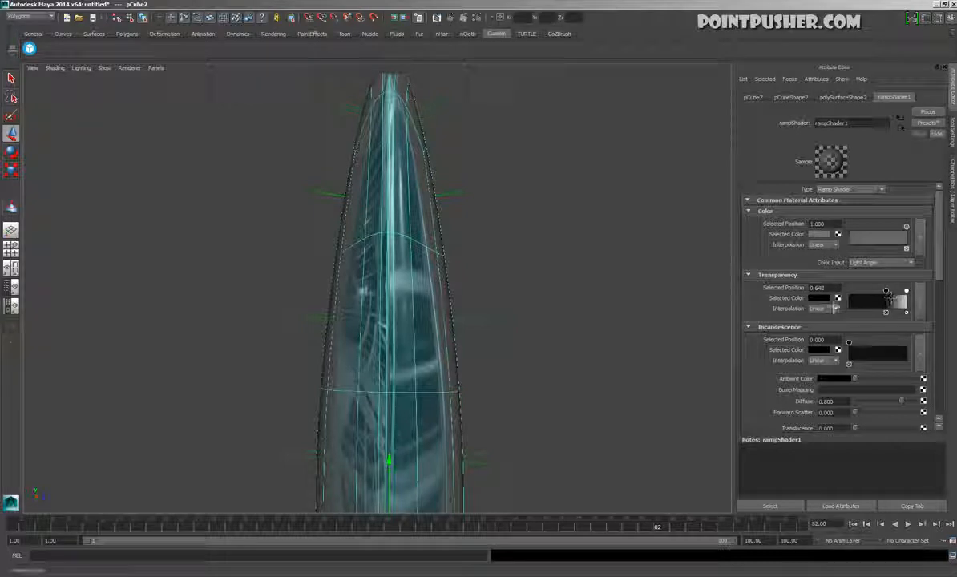
Lighten the black transparency entry at position 0.643 to light grey and view the blade tip from another angle
click(819, 298)
drag(782, 338, 844, 346)
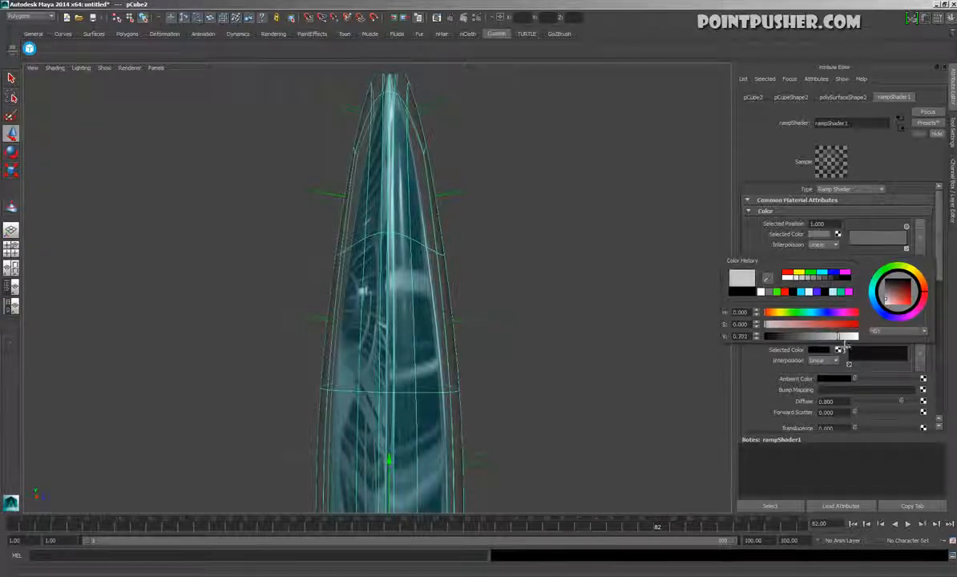
alt+drag(589, 347, 609, 352)
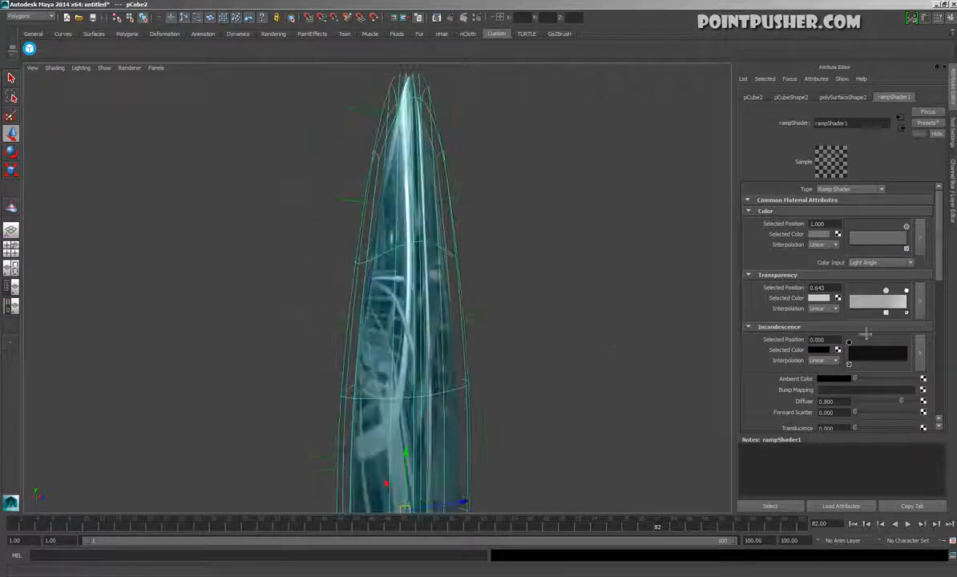
Rearrange the transparency ramp so the white entry sits near the middle and a dark grey entry sits at about 0.98
mouse_move(907, 291)
mouse_down()
mouse_move(877, 302)
mouse_move(908, 299)
mouse_up()
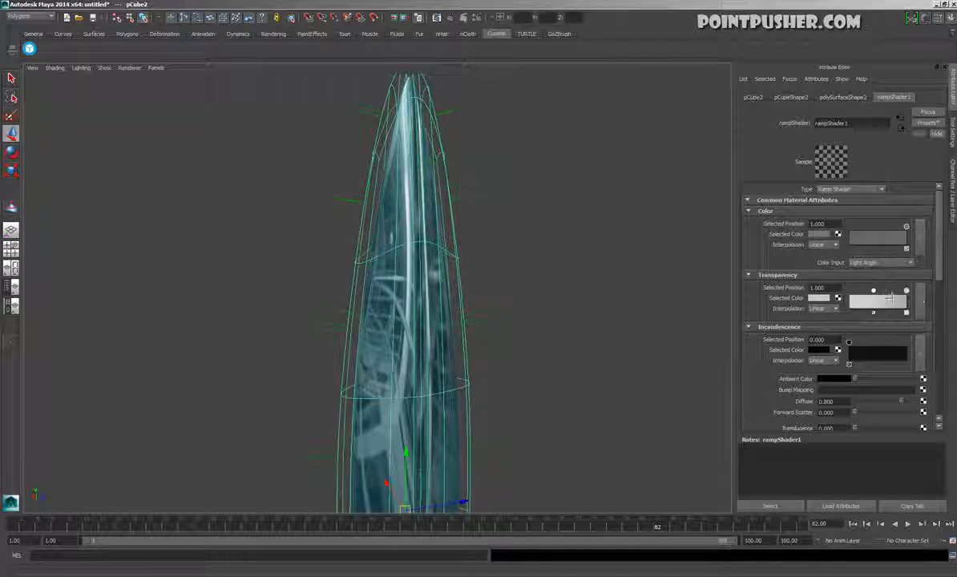
mouse_move(867, 300)
mouse_down()
mouse_move(897, 300)
mouse_move(860, 299)
mouse_move(875, 301)
mouse_up()
click(906, 291)
click(818, 297)
drag(846, 343, 797, 347)
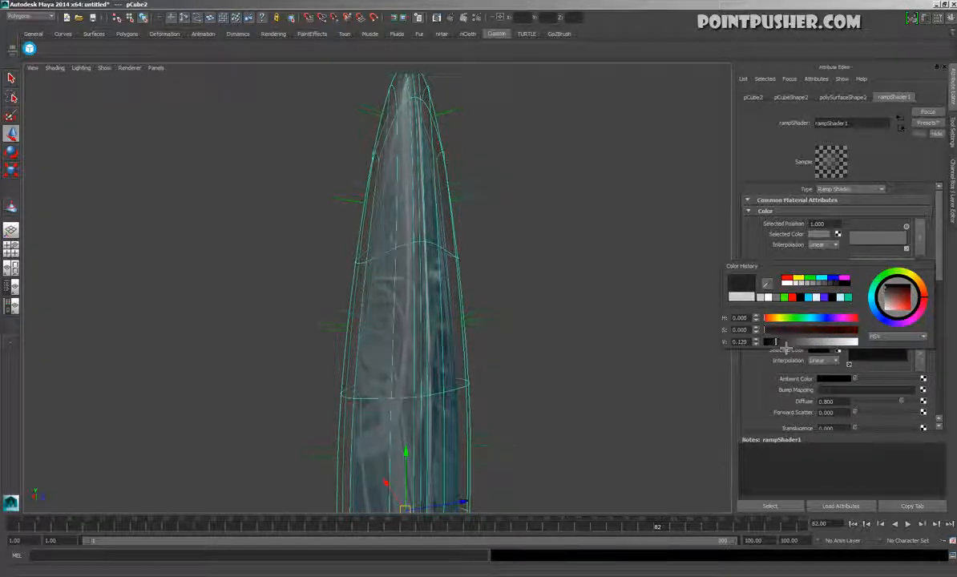
alt+drag(705, 348, 630, 344)
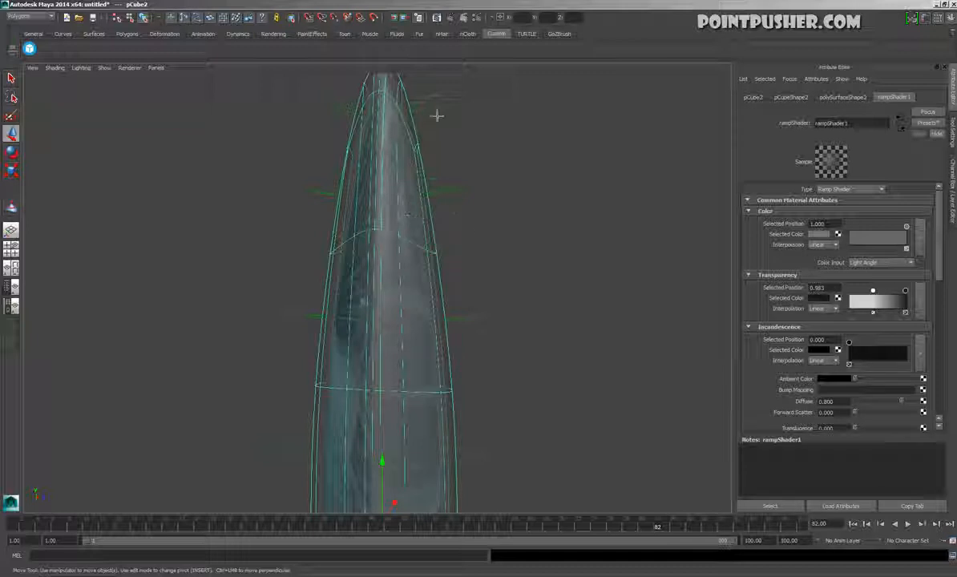
Select the Ramp Shader node instead of the mesh and raise its ambient colour to near white
click(788, 507)
alt+drag(533, 416, 825, 328)
alt+drag(625, 361, 269, 332)
alt+drag(454, 355, 567, 433)
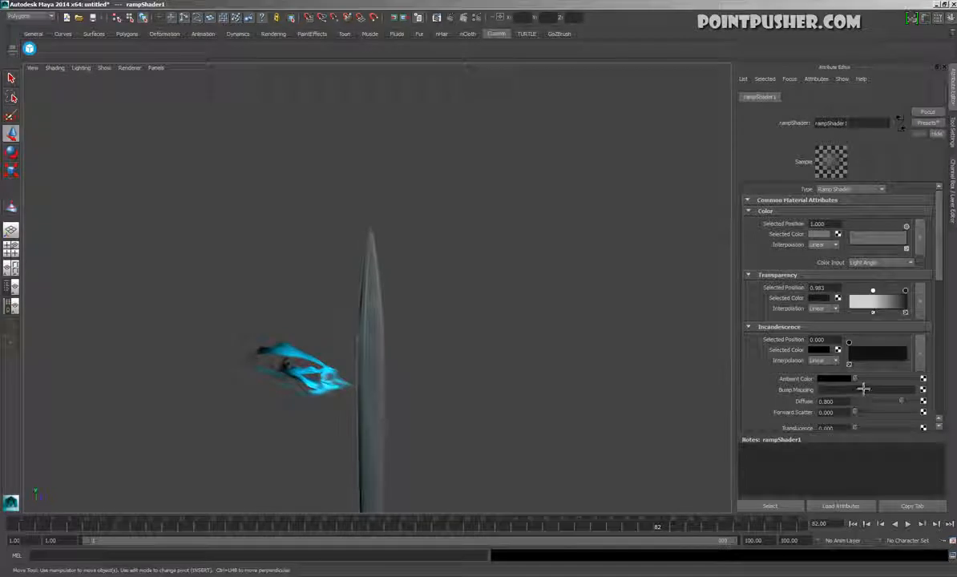
drag(871, 379, 916, 379)
alt+drag(681, 408, 517, 409)
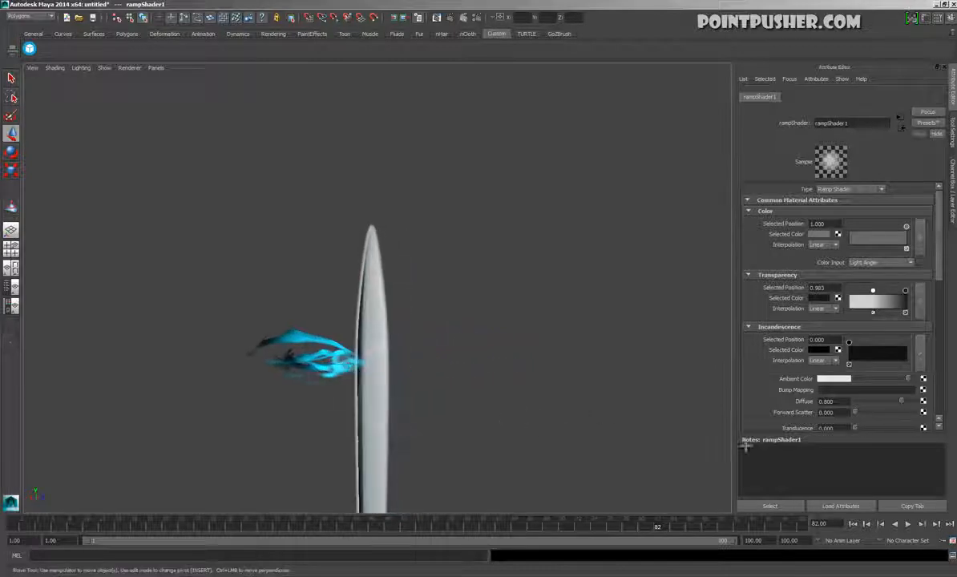
Move the white transparency entry to about 0.91 and set the shader's colour to emerald green
mouse_move(910, 302)
mouse_down()
mouse_move(900, 301)
mouse_move(936, 303)
mouse_up()
drag(874, 291, 908, 301)
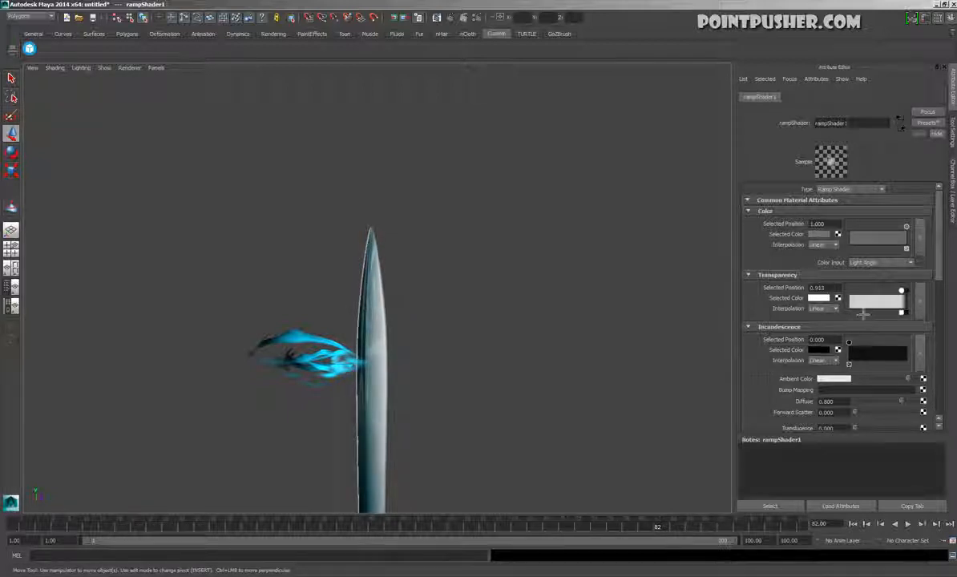
click(826, 235)
click(806, 248)
mouse_move(817, 259)
mouse_down()
mouse_move(880, 271)
mouse_move(836, 271)
mouse_move(801, 249)
mouse_up()
alt+drag(508, 309, 74, 308)
alt+drag(485, 327, 345, 326)
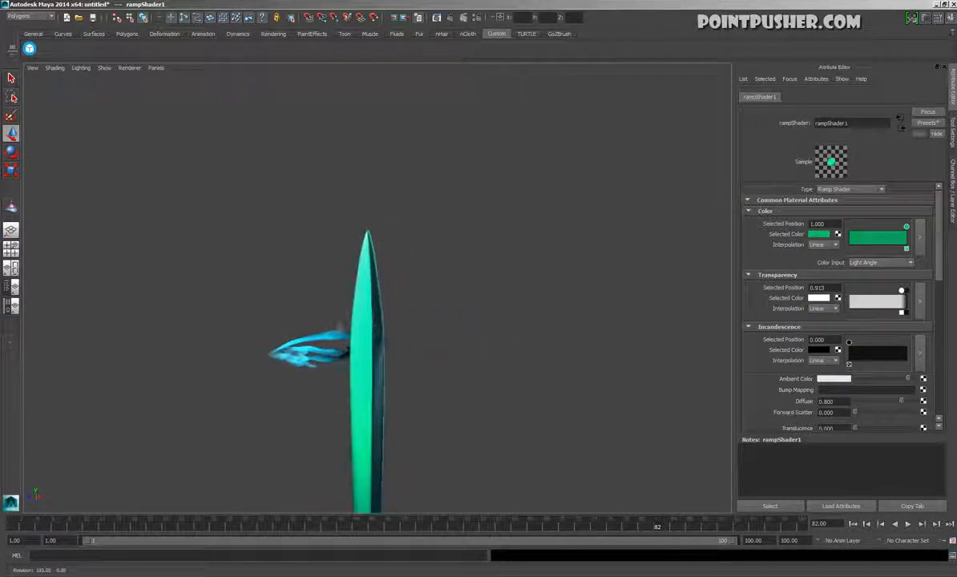
Inflate the blade copy further by flooding it with the Sculpt Geometry Tool's pull operation, and reselect the copy
click(365, 281)
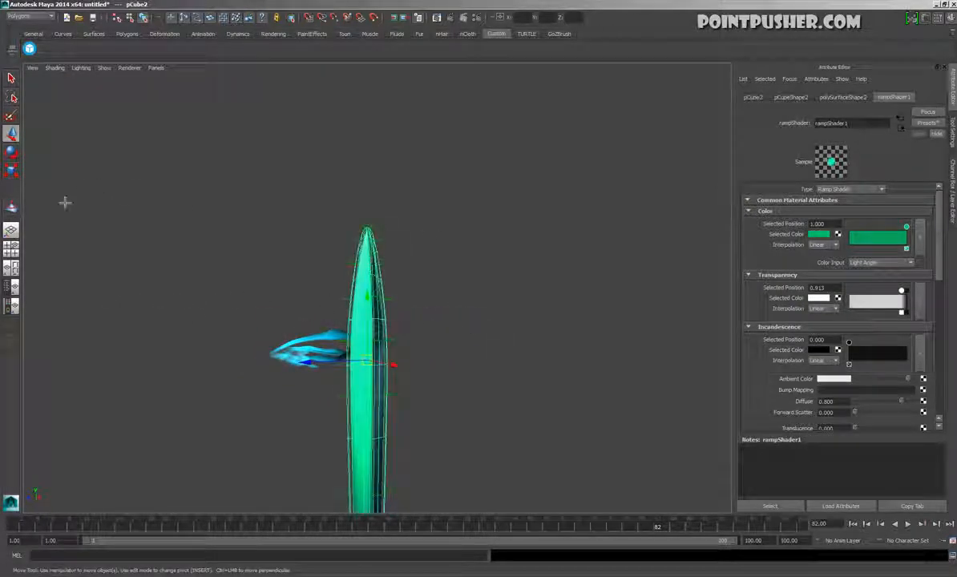
click(11, 207)
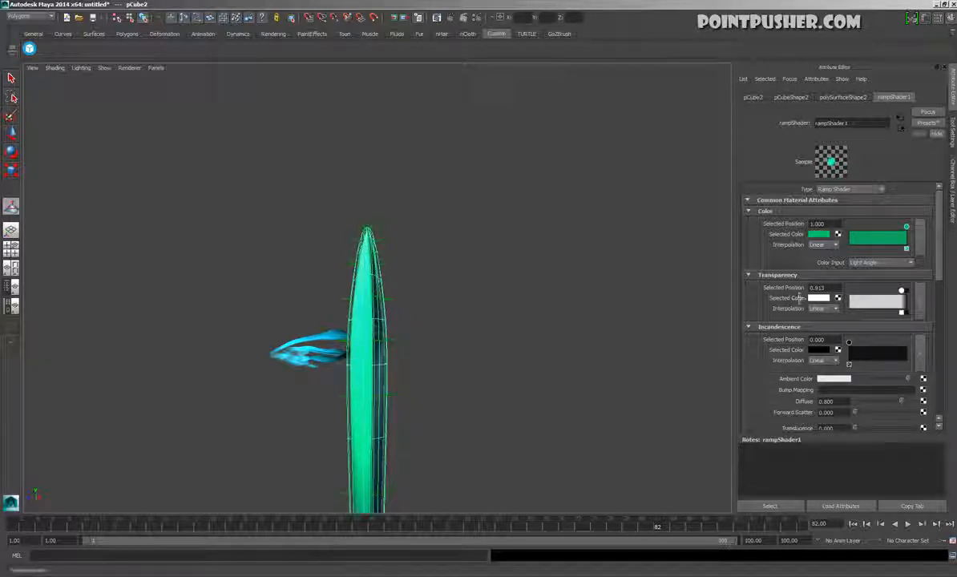
double_click(11, 207)
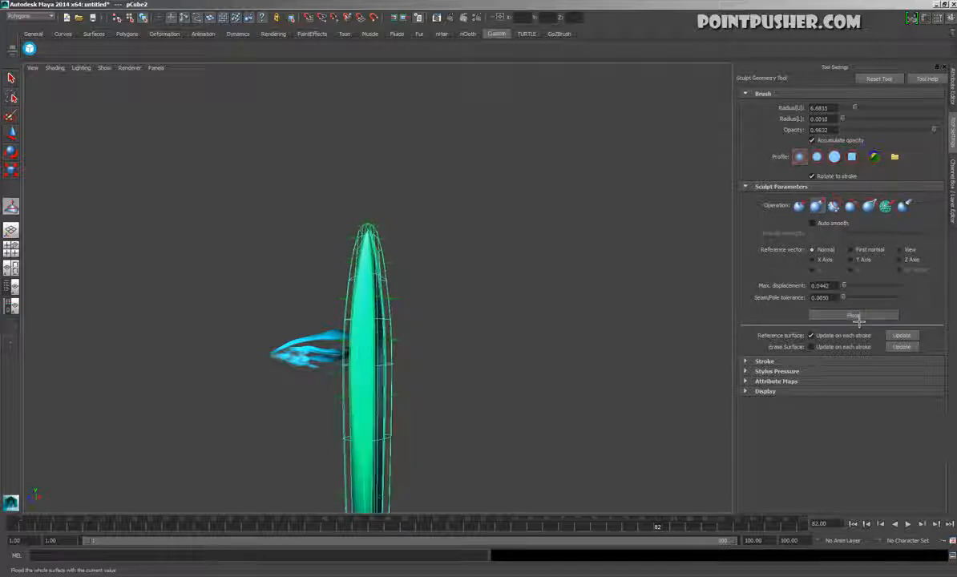
key(w)
click(475, 299)
alt+drag(419, 307, 324, 357)
click(375, 265)
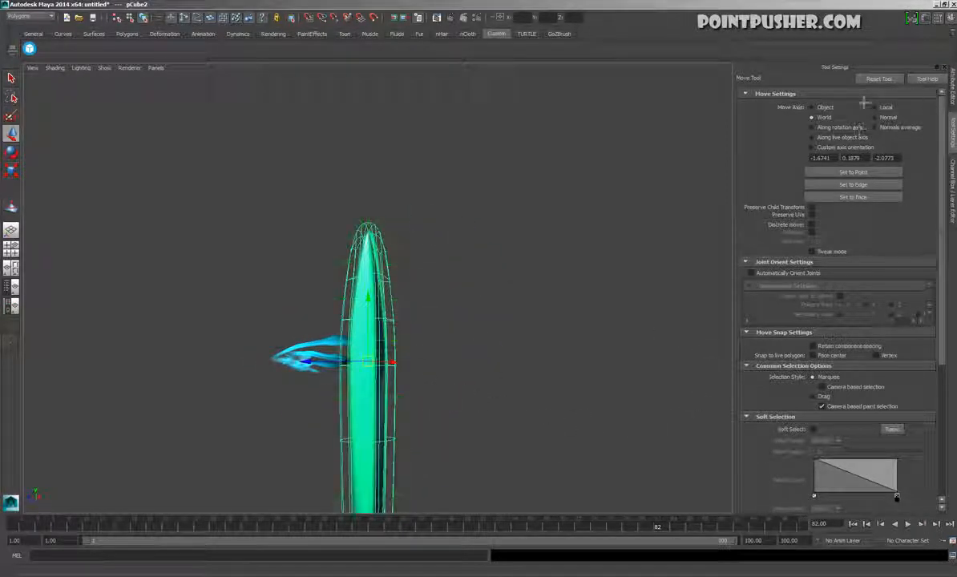
Place the dark transparency entry at position 1, shift the white entry to about 0.67, and view the mesh without its wireframe
key(ctrl+a)
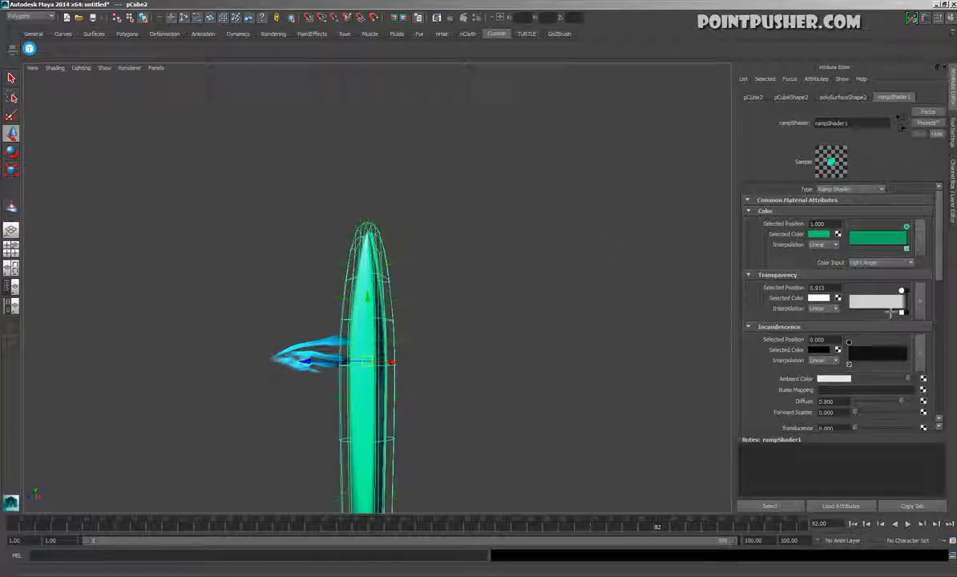
drag(907, 303, 896, 302)
click(912, 301)
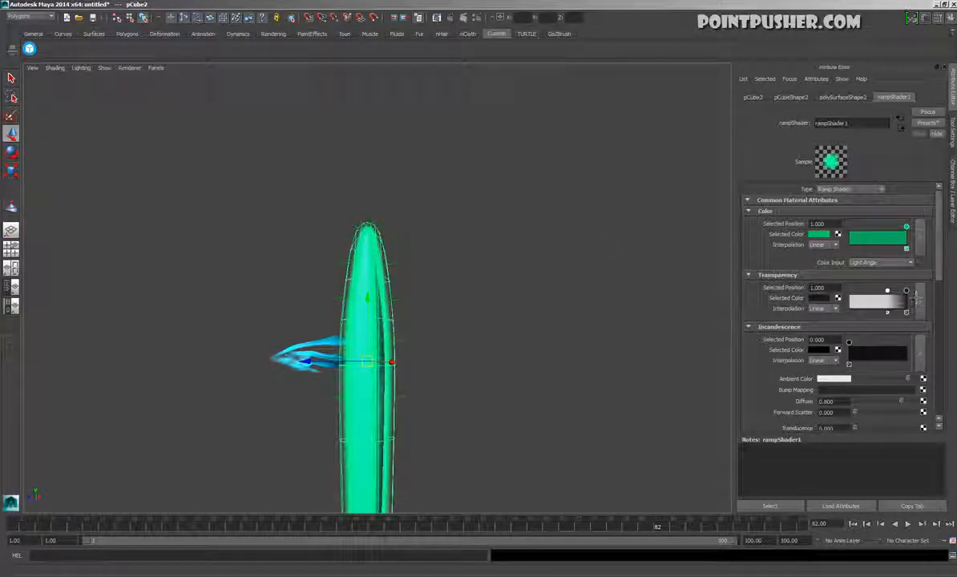
click(793, 509)
click(507, 300)
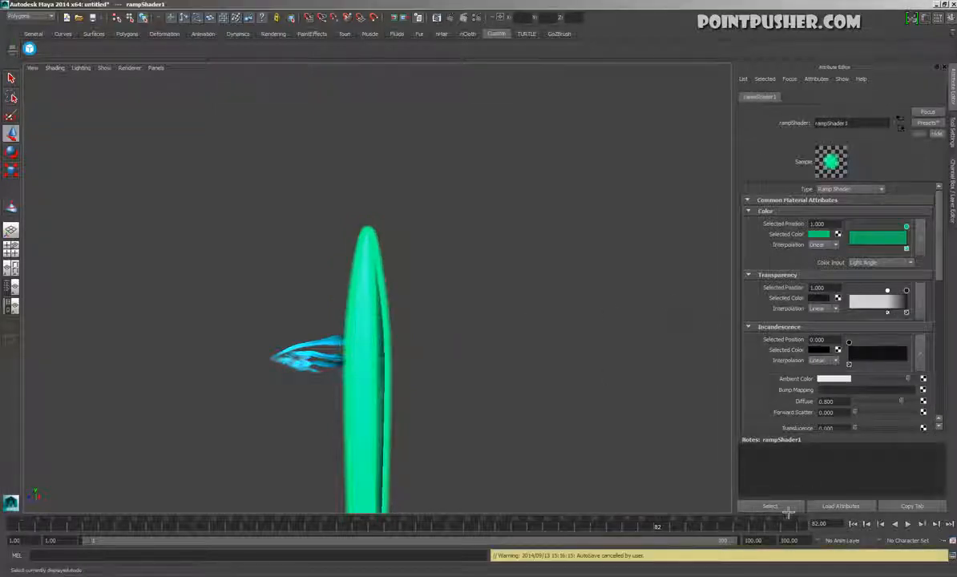
Lighten the transparency ramp's dark entry to grey and bring the white entry closer to position 1
click(819, 298)
mouse_move(761, 336)
mouse_down()
mouse_move(841, 337)
mouse_move(832, 337)
mouse_up()
mouse_move(888, 290)
mouse_down()
mouse_move(870, 290)
mouse_move(899, 294)
mouse_up()
click(555, 267)
alt+drag(505, 370, 552, 394)
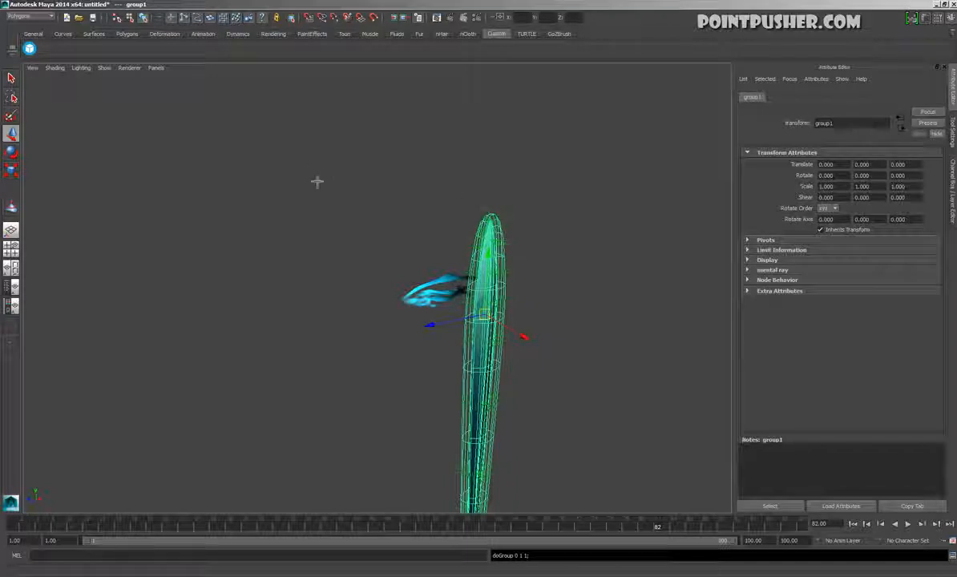
Toggle the face normals display for the grouped blade meshes
key(space)
click(263, 135)
mouse_move(272, 232)
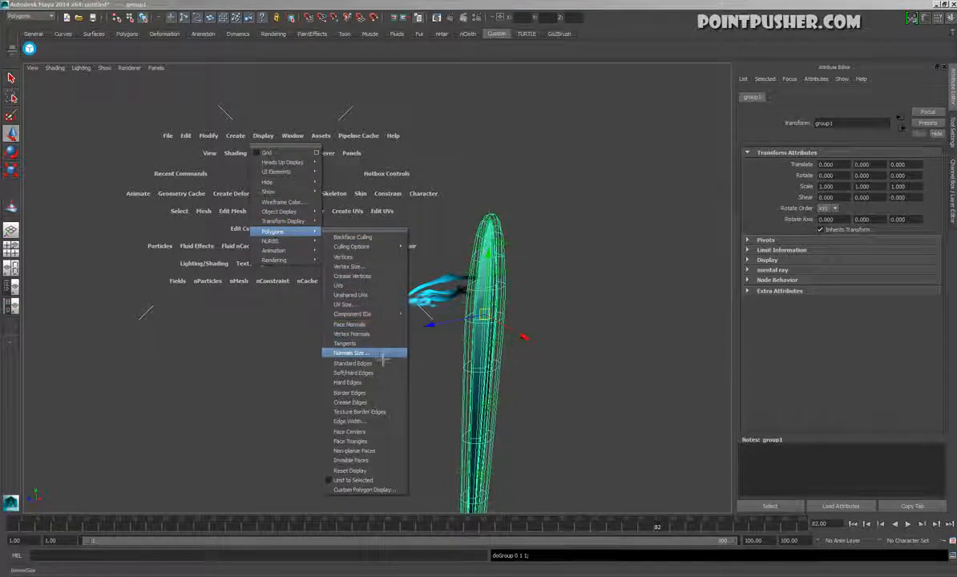
click(382, 328)
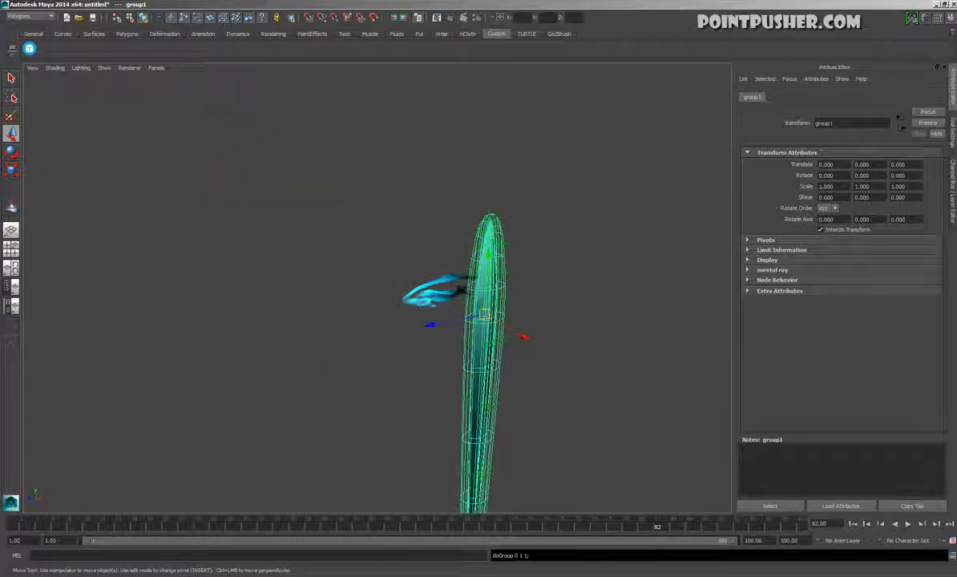
Group the blade with its inflated copy and centre the group's pivot
click(425, 321)
alt+drag(425, 321, 326, 320)
alt+middle_drag(380, 436, 457, 365)
drag(283, 338, 433, 406)
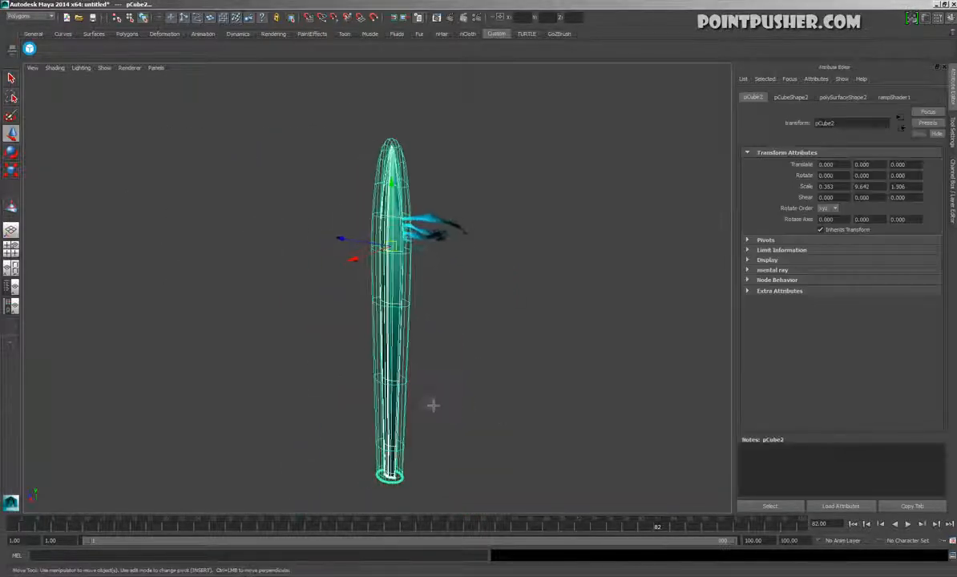
key(ctrl+g)
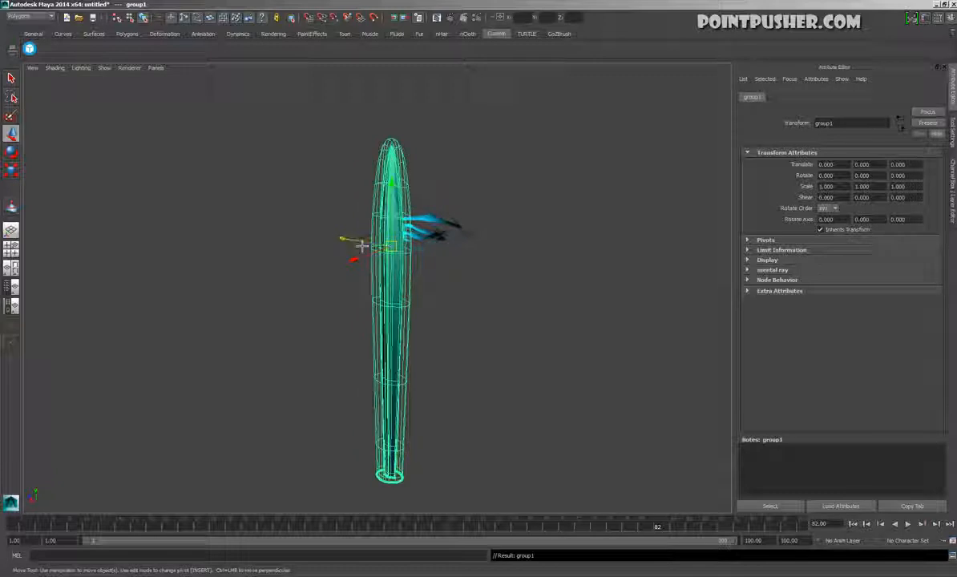
key(space)
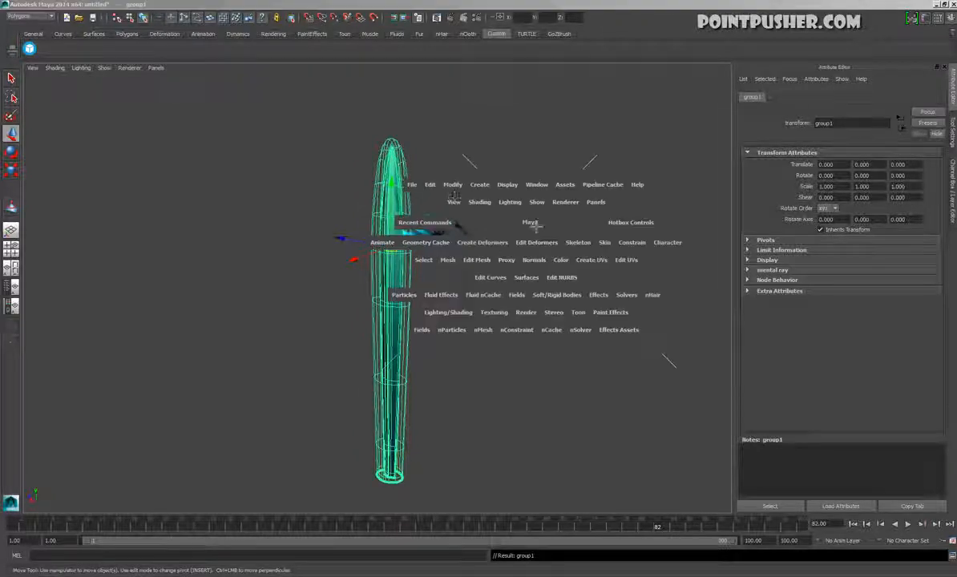
click(455, 187)
click(462, 279)
Rotate the blade group freehand about X, try a Rotate X value of 90, and undo that value
key(e)
drag(428, 249, 482, 374)
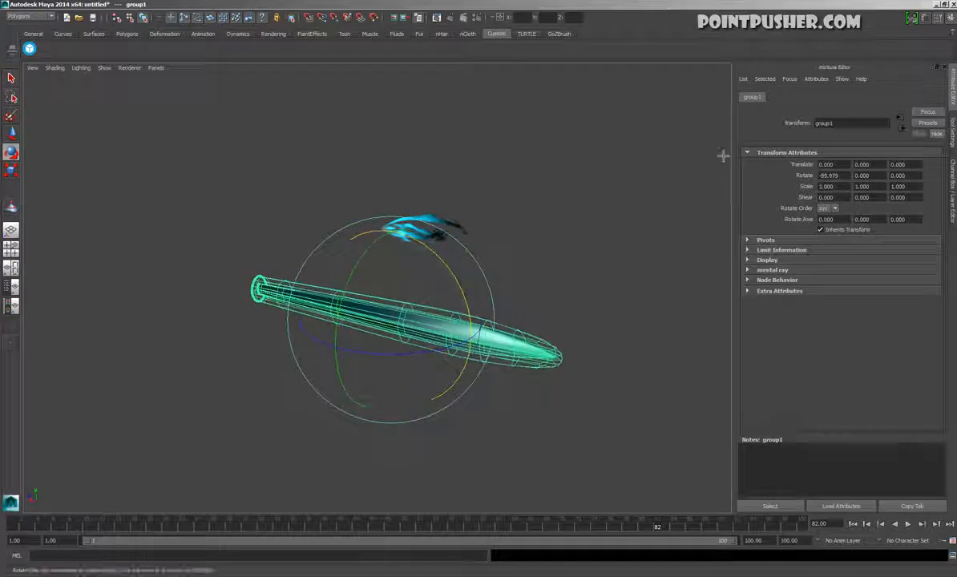
key(ctrl+a)
double_click(936, 131)
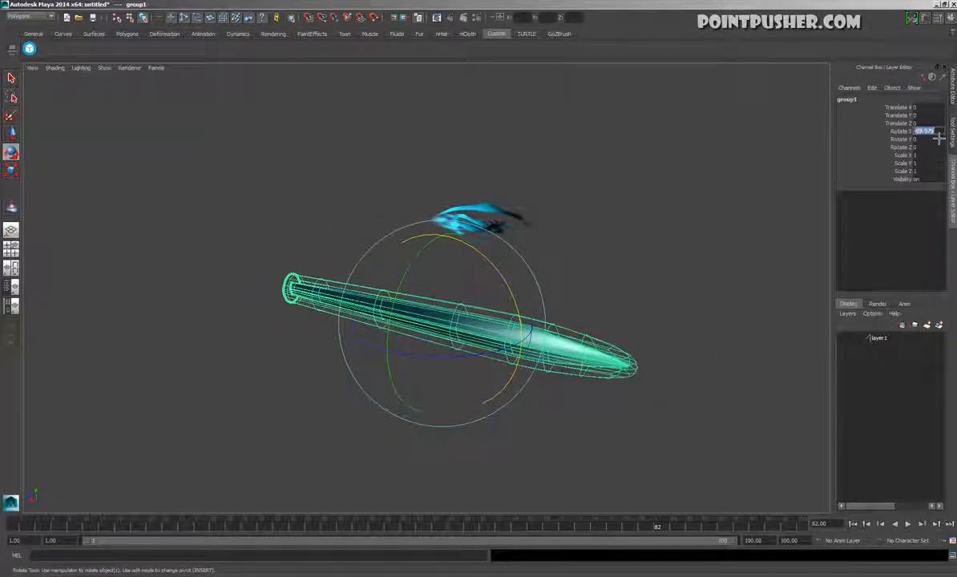
text(90)
key(Return)
alt+drag(629, 296, 465, 344)
key(ctrl+z)
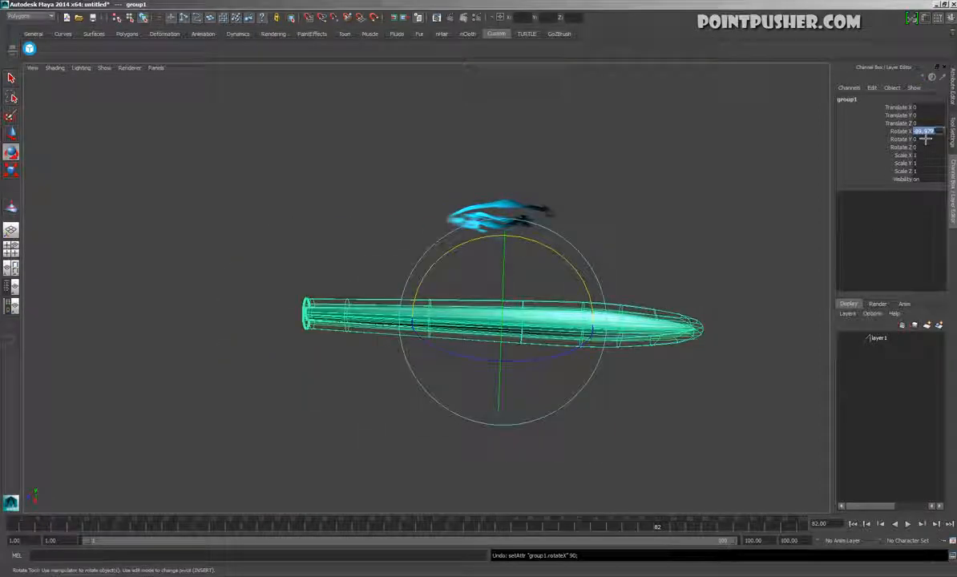
Set the blade group's Rotate X to -90 and move it onto the glow, to about X -4.3 and Y 1.37
text(-90)
key(Return)
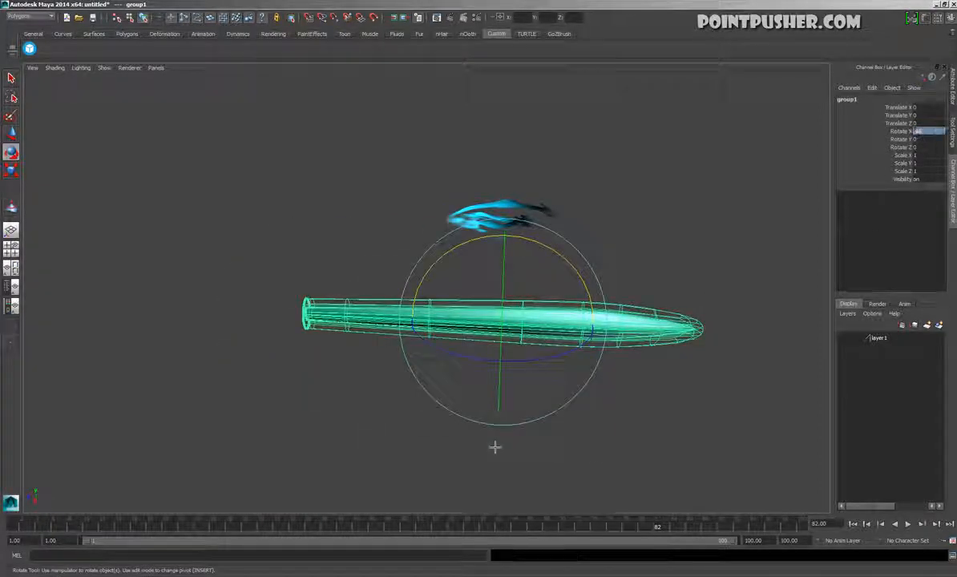
alt+drag(494, 447, 519, 472)
key(w)
drag(549, 386, 533, 276)
drag(496, 195, 541, 337)
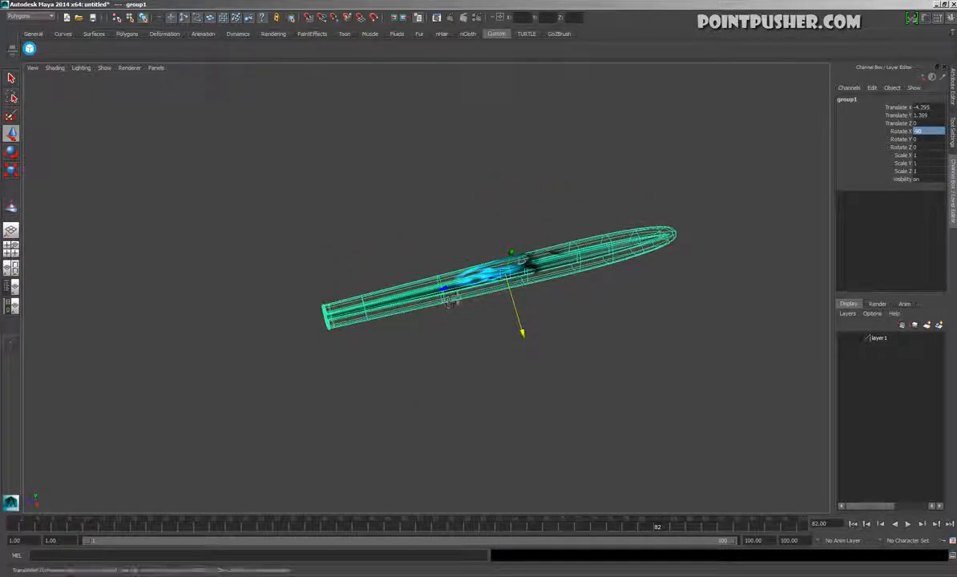
Scale the blade group uniformly to 0.34 and move it over the glow, to about X -3.5 and Z -0.8
drag(438, 298, 556, 283)
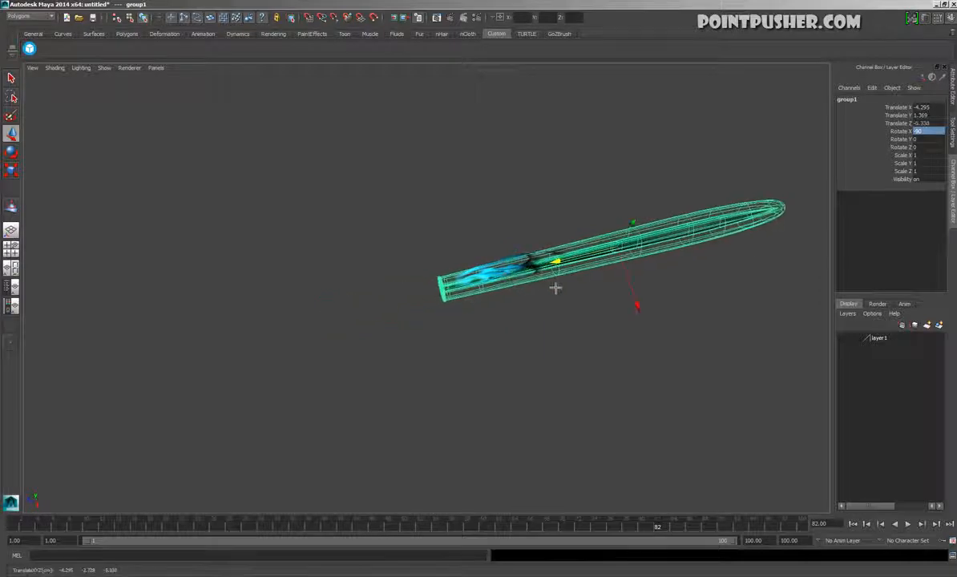
key(r)
drag(616, 247, 504, 293)
key(w)
drag(559, 261, 568, 332)
alt+middle_drag(567, 332, 535, 450)
drag(525, 300, 562, 359)
drag(523, 392, 487, 373)
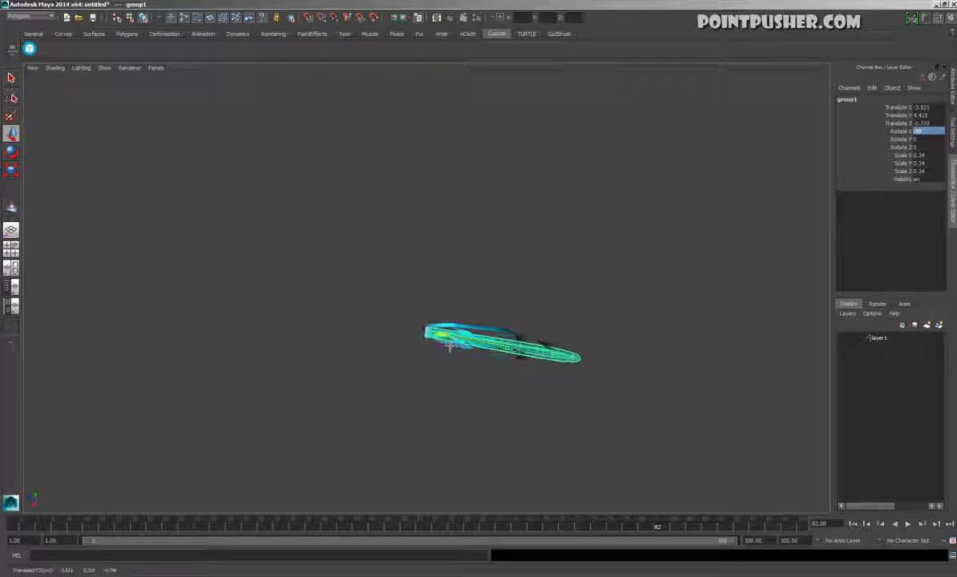
Select the blade meshes inside the glow and add a Lattice deformer around them
click(559, 406)
alt+drag(560, 406, 620, 466)
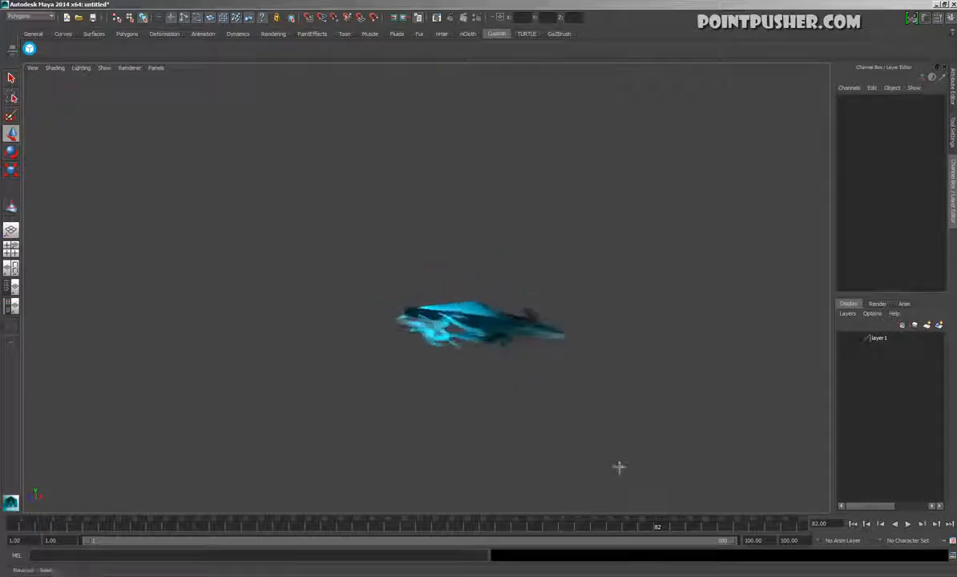
alt+right_drag(620, 466, 608, 410)
alt+middle_drag(608, 410, 604, 451)
click(703, 350)
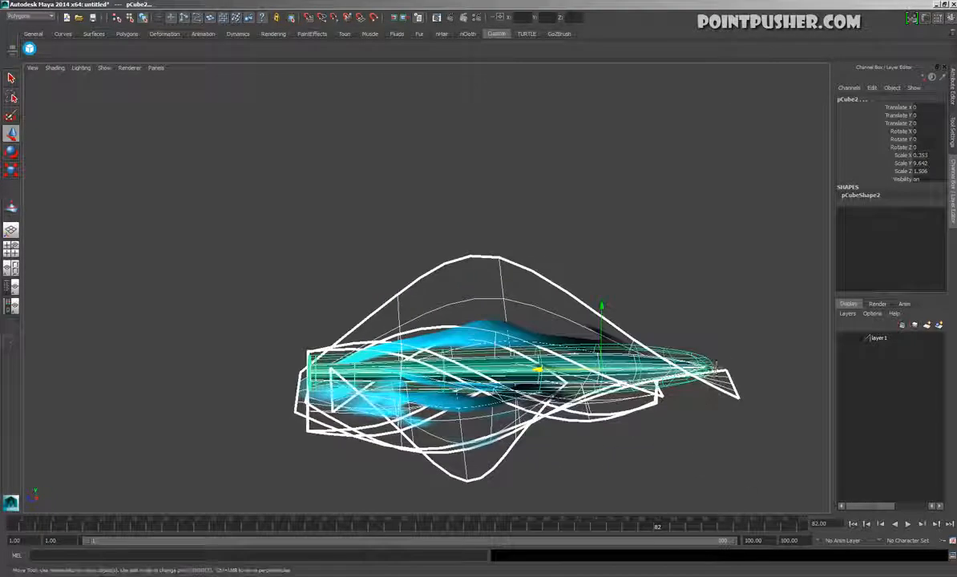
ctrl+drag(747, 417, 724, 393)
key(space)
click(631, 302)
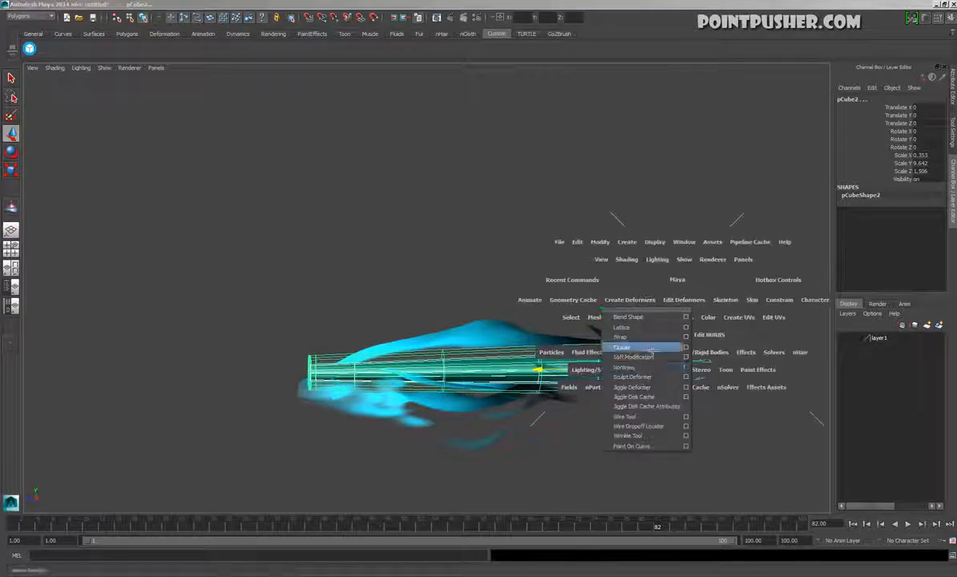
click(633, 327)
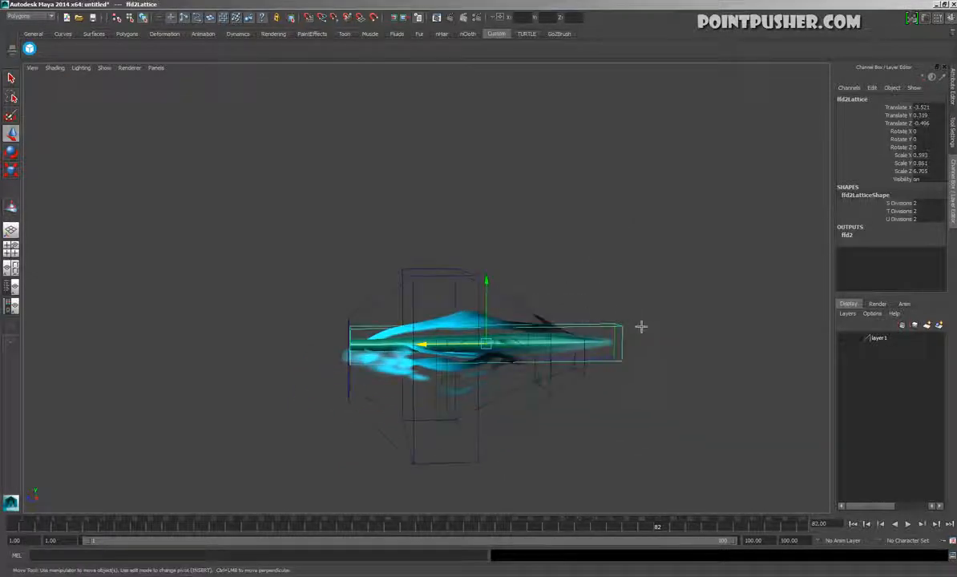
Set the blade lattice's U Divisions to 5 and its Local Influence U to 5
click(898, 211)
middle_drag(678, 295, 910, 247)
click(897, 220)
middle_drag(662, 304, 643, 316)
click(849, 236)
key(w)
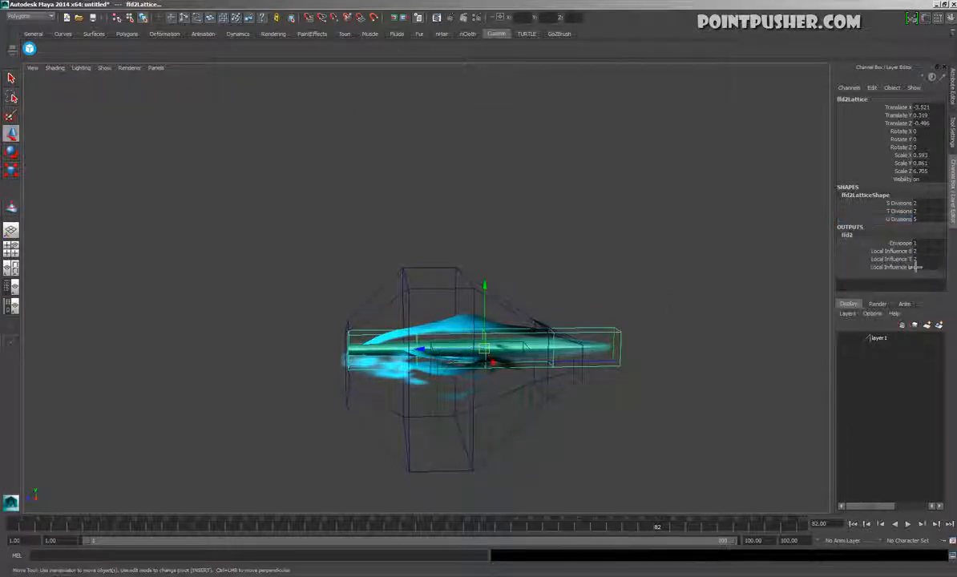
middle_drag(575, 315, 615, 339)
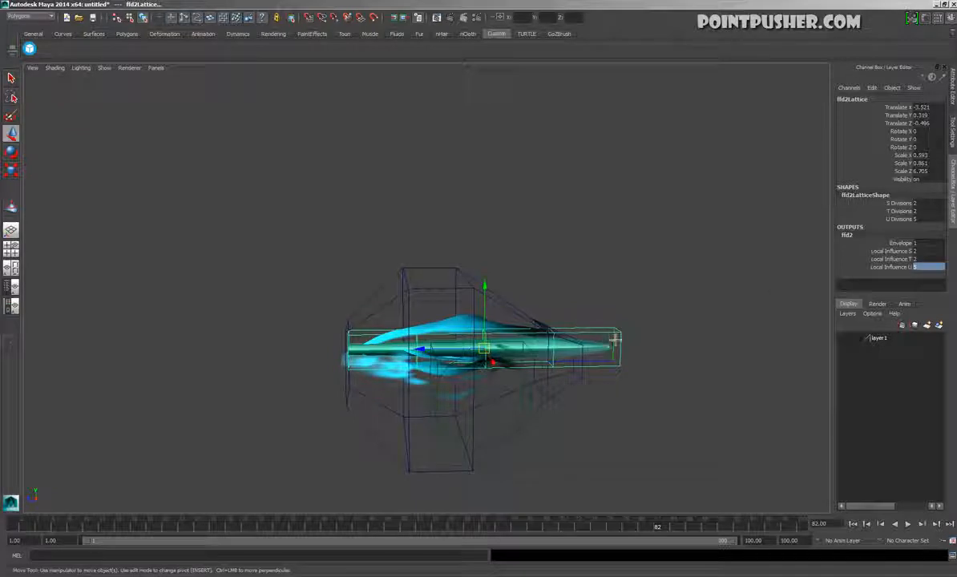
Scale the lattice's inner point rows in height so the blade flares widest near its tip and tapers toward the base
right_drag(615, 337, 607, 300)
drag(533, 280, 550, 399)
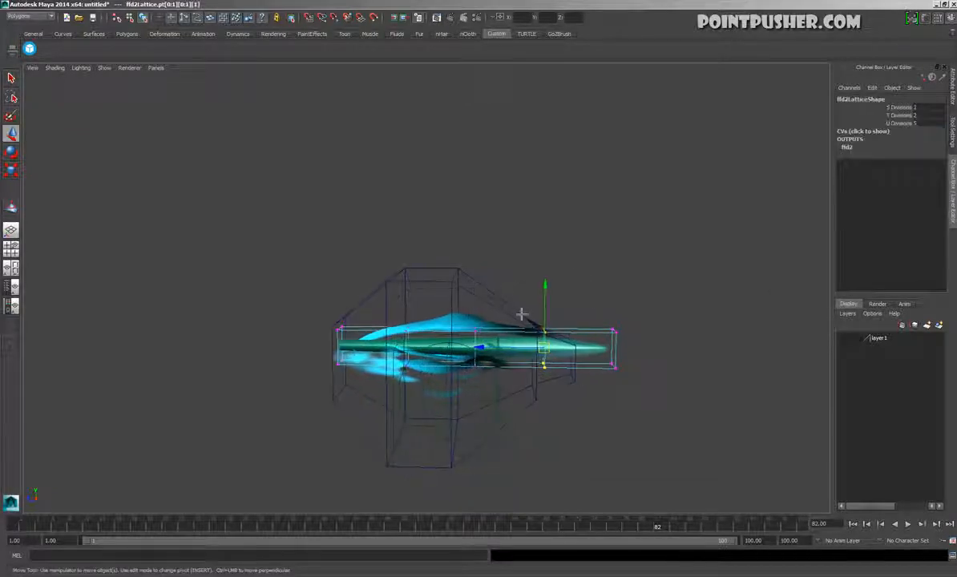
key(r)
drag(557, 441, 542, 393)
drag(547, 445, 546, 465)
drag(493, 283, 500, 540)
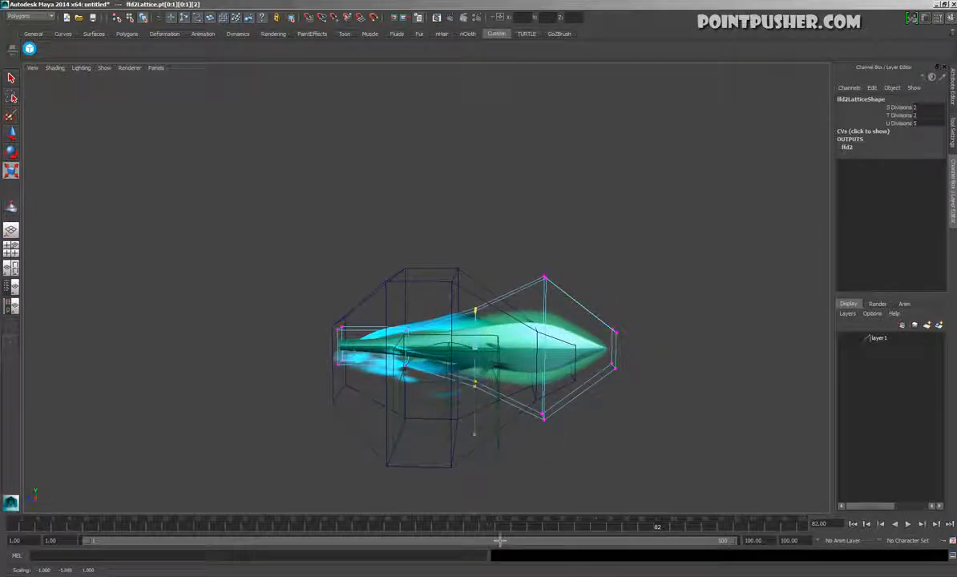
drag(436, 306, 410, 475)
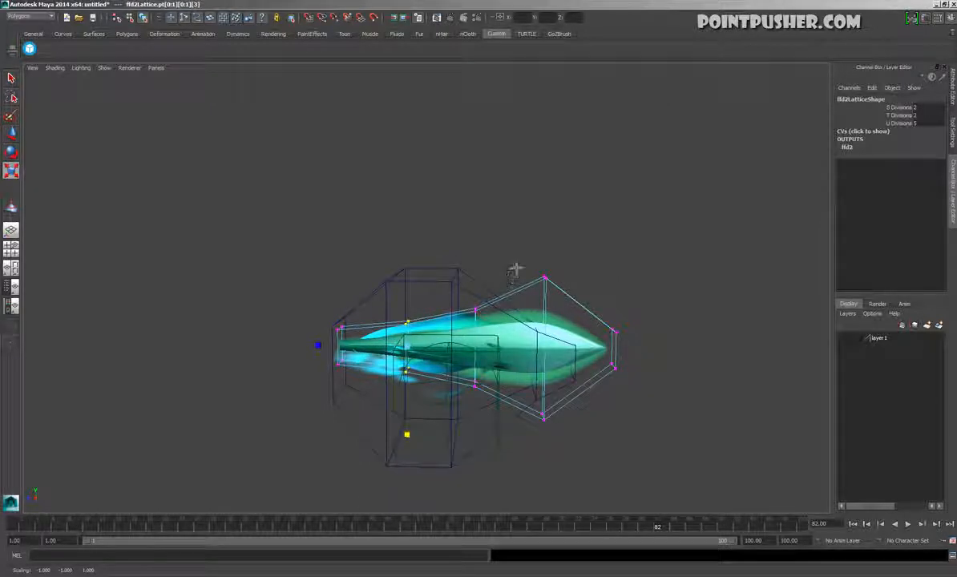
Flatten the whole blade lattice by scaling it in Y to about 0.5
key(F8)
drag(487, 280, 492, 301)
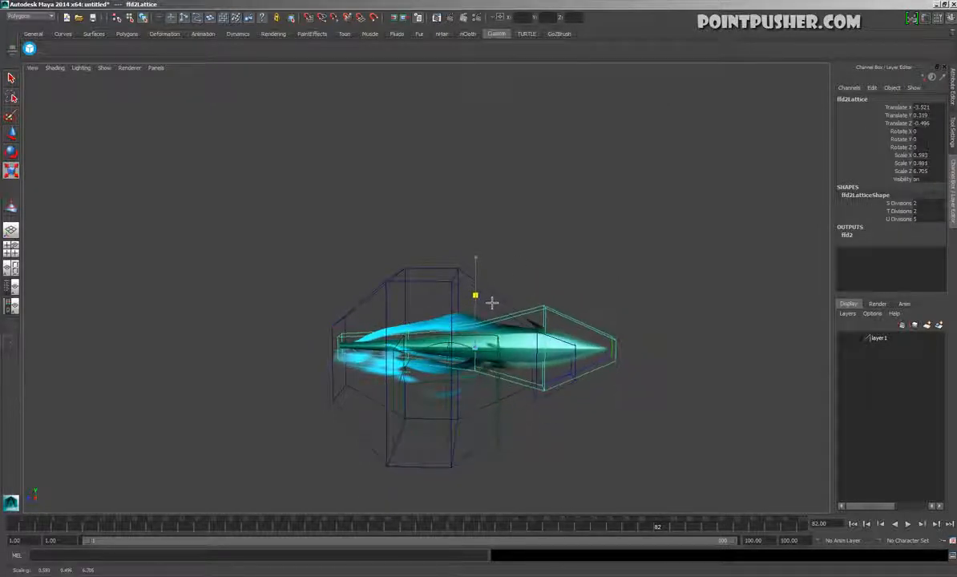
click(563, 248)
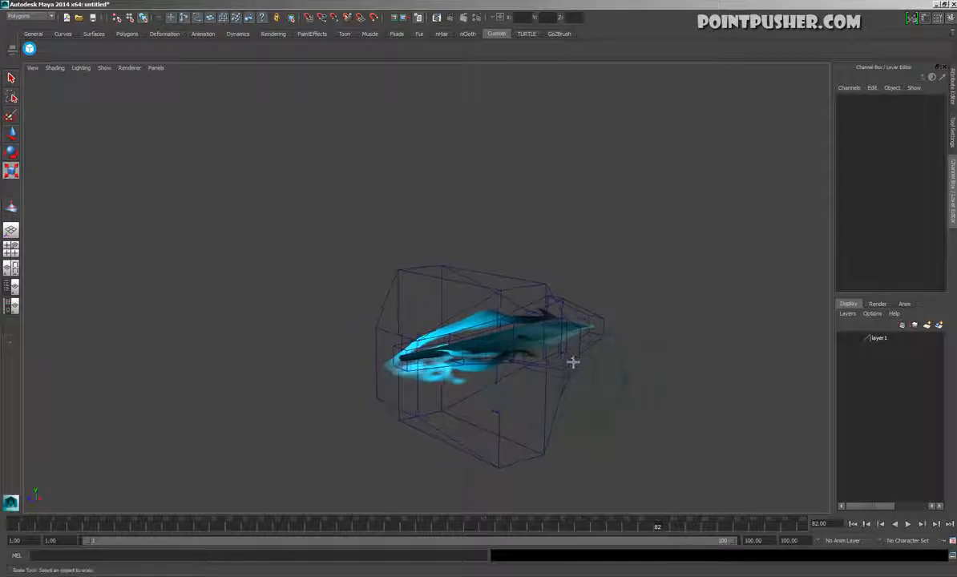
Hide the lattice cages and play the animation to check the reshaped blade within the glow
key(ctrl+h)
alt+drag(630, 319, 517, 376)
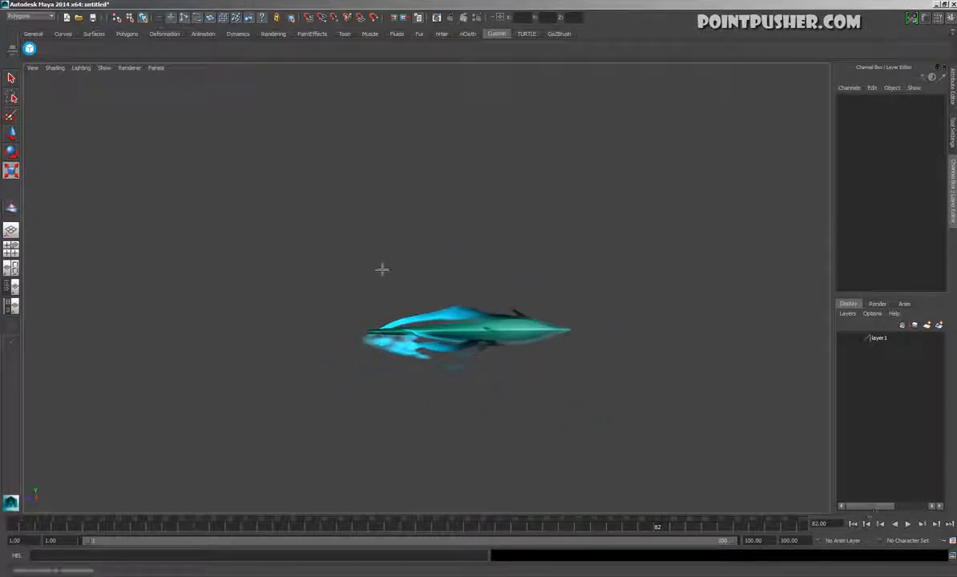
click(471, 320)
click(555, 256)
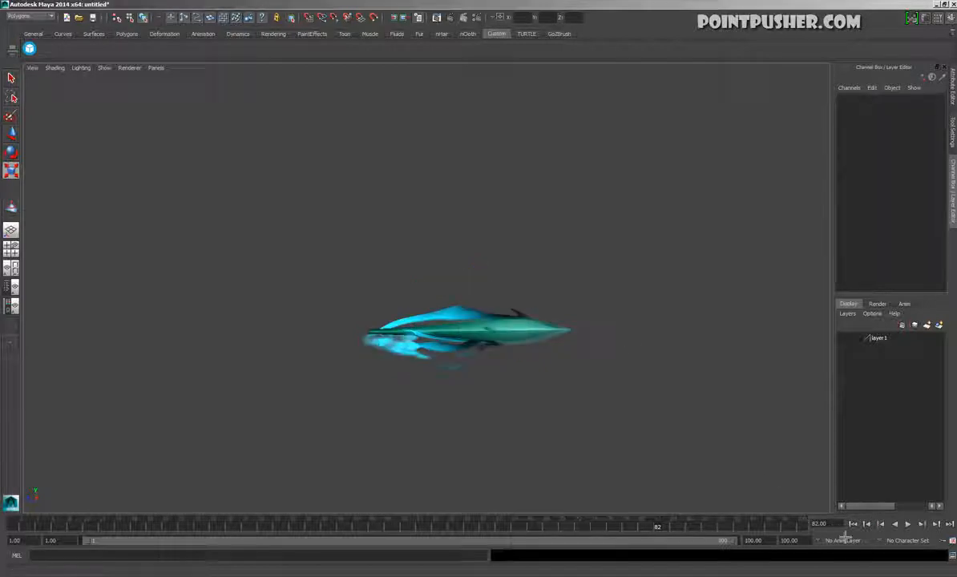
alt+drag(668, 422, 186, 408)
alt+right_drag(186, 408, 594, 378)
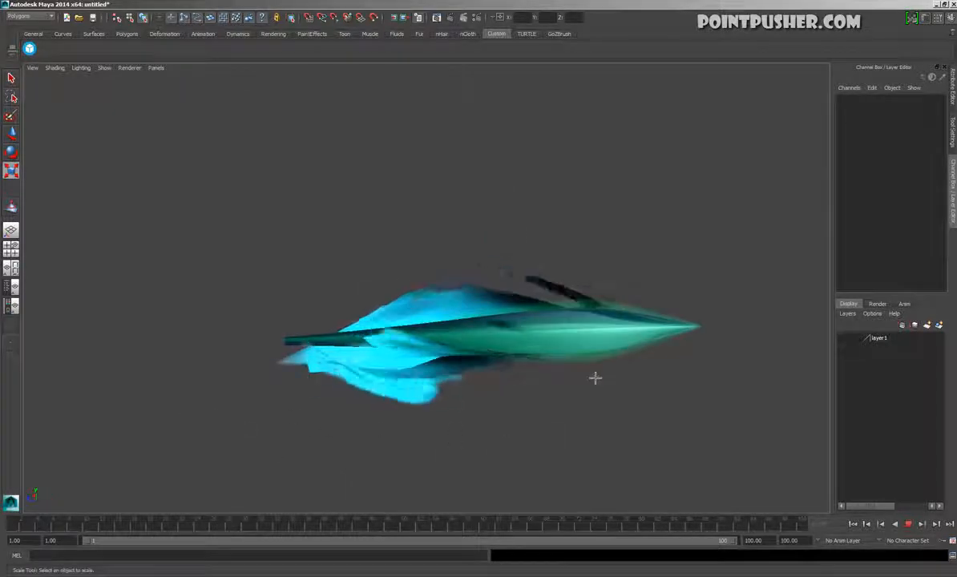
click(477, 310)
key(ctrl+d)
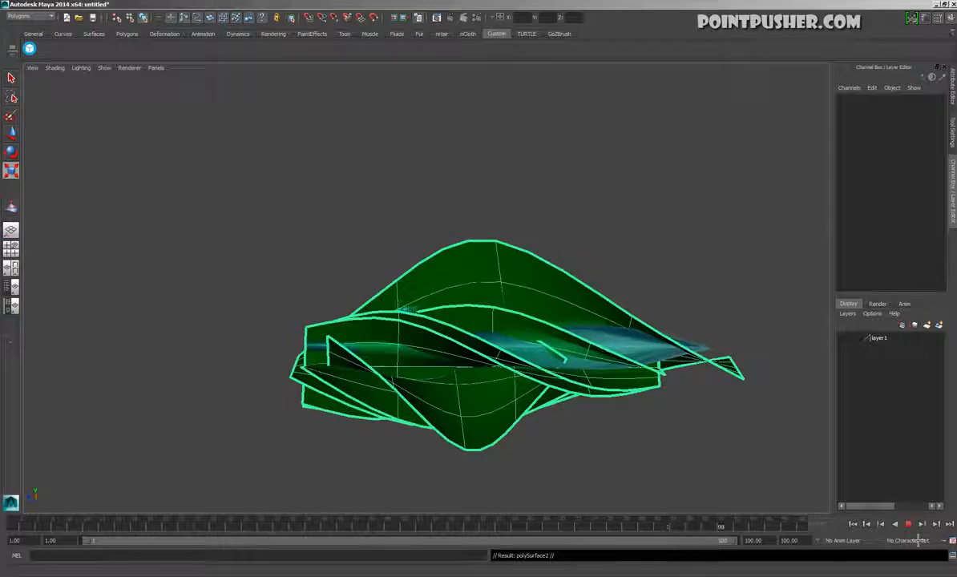
click(908, 524)
key(Delete)
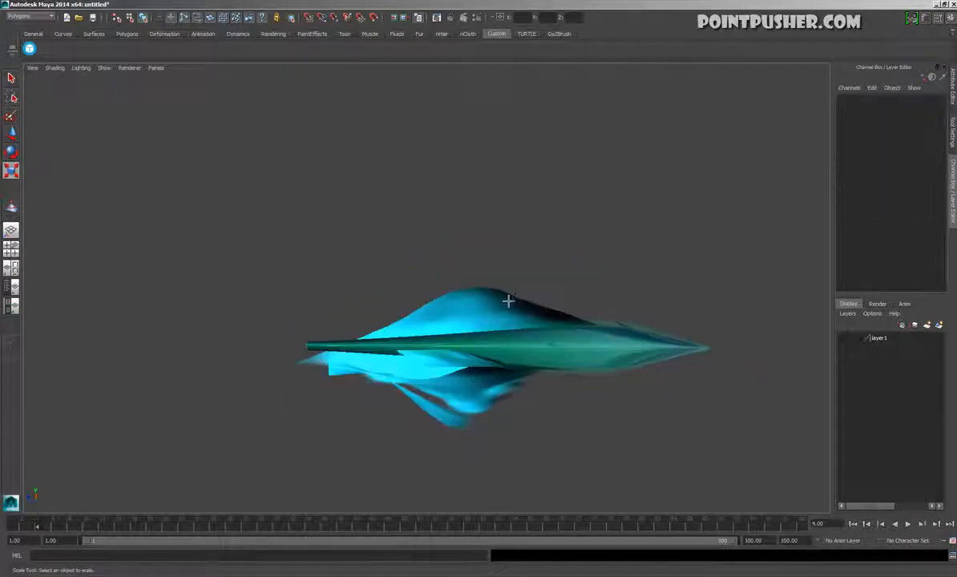
Duplicate the glow mesh, try rotating the copy about Z and undo it, and centre the copy's pivot
click(545, 242)
key(ctrl+d)
key(e)
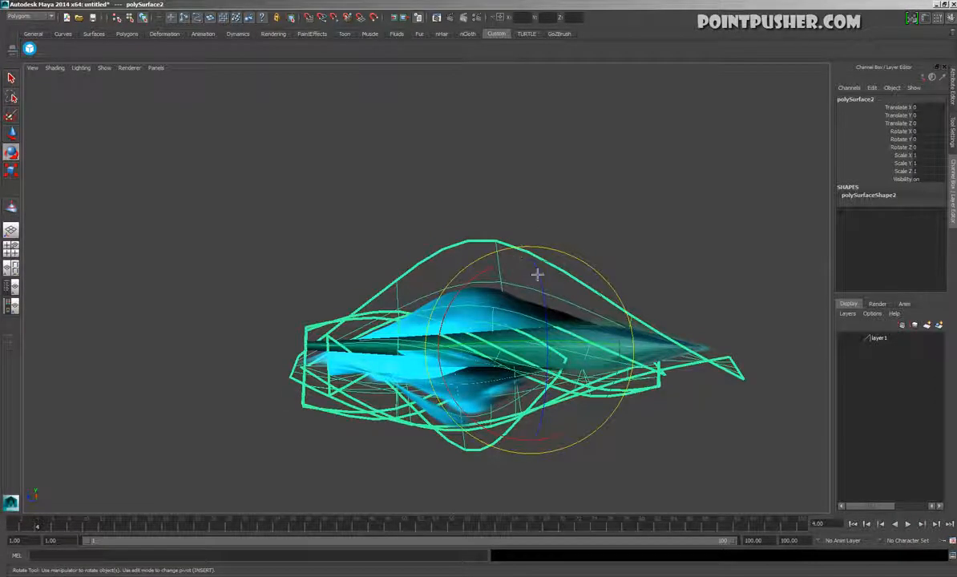
drag(541, 271, 556, 335)
key(ctrl+z)
key(space)
click(565, 192)
click(578, 273)
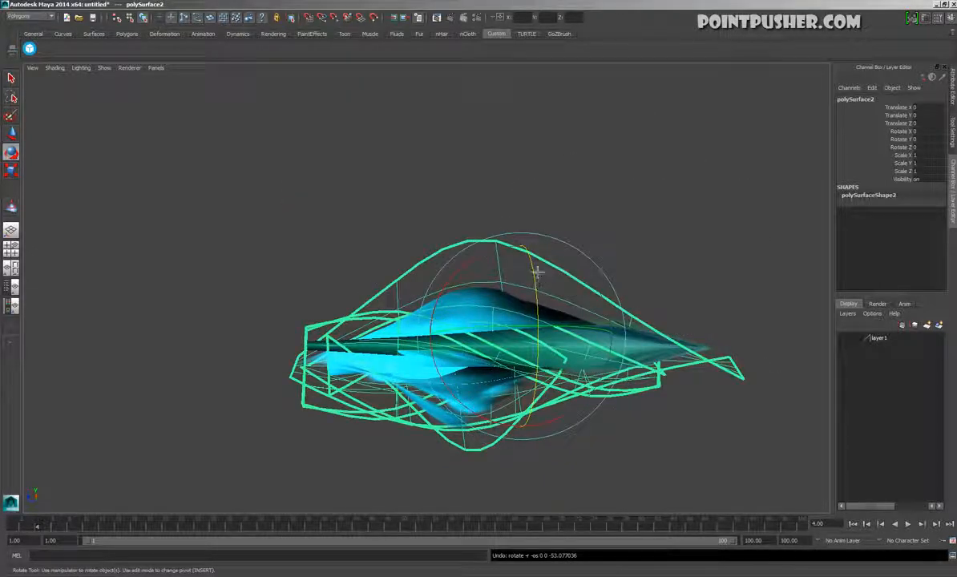
Try flipping the glow copy to about -167 degrees in Rotate Z and moving it down to about Y -1.14
drag(539, 273, 533, 338)
key(w)
click(595, 248)
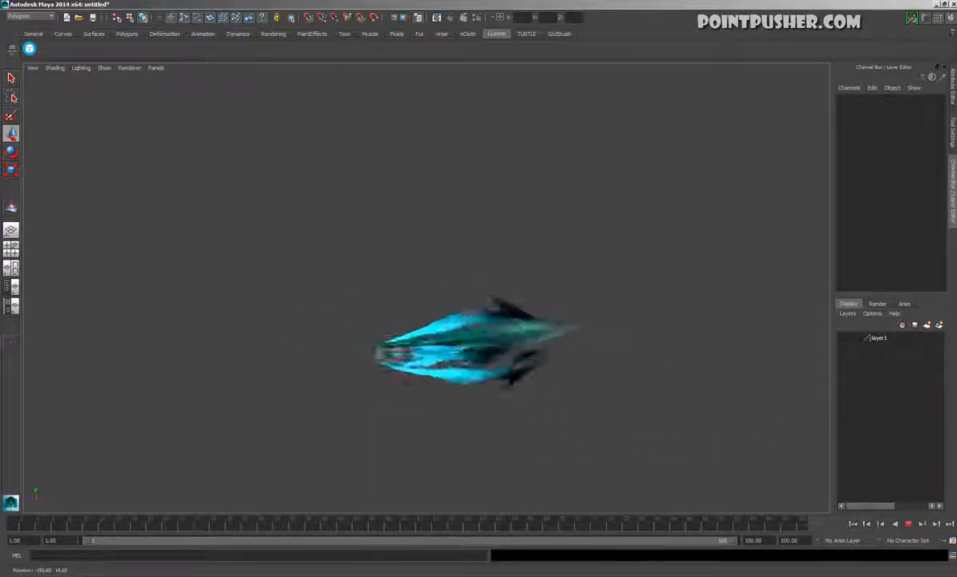
Turn on the Poly Count heads-up display and inspect the polygon counts with the blade and both glow meshes selected
drag(412, 285, 684, 439)
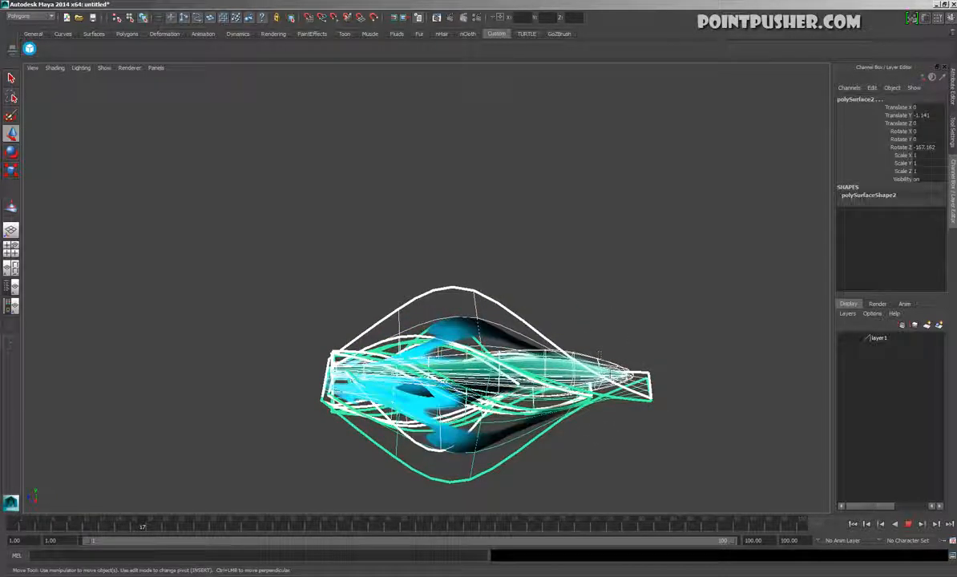
shift+click(606, 369)
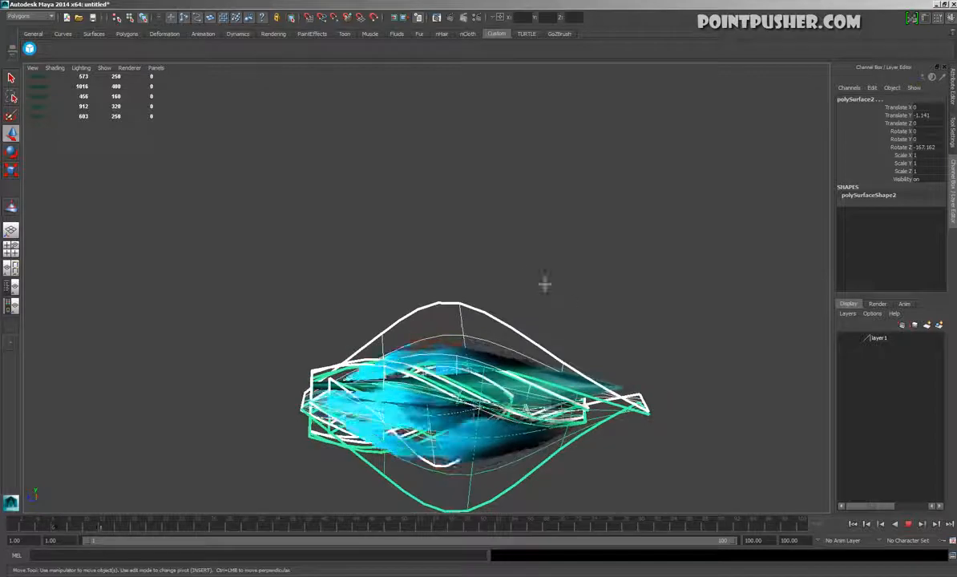
click(575, 323)
drag(347, 227, 515, 457)
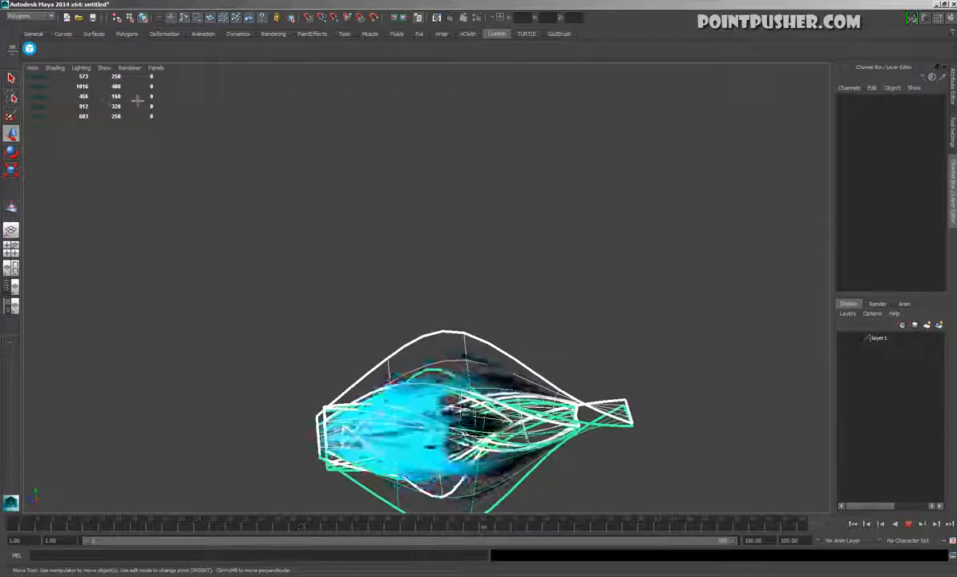
alt+drag(190, 122, 137, 105)
alt+drag(515, 314, 382, 274)
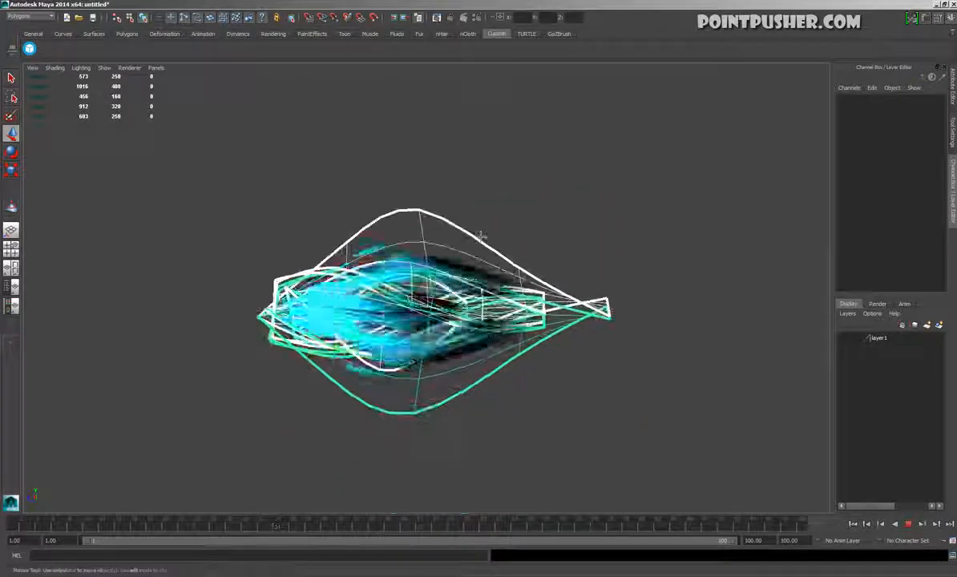
Stop the playback and delete the original glow mesh, leaving only its flipped copy
click(484, 239)
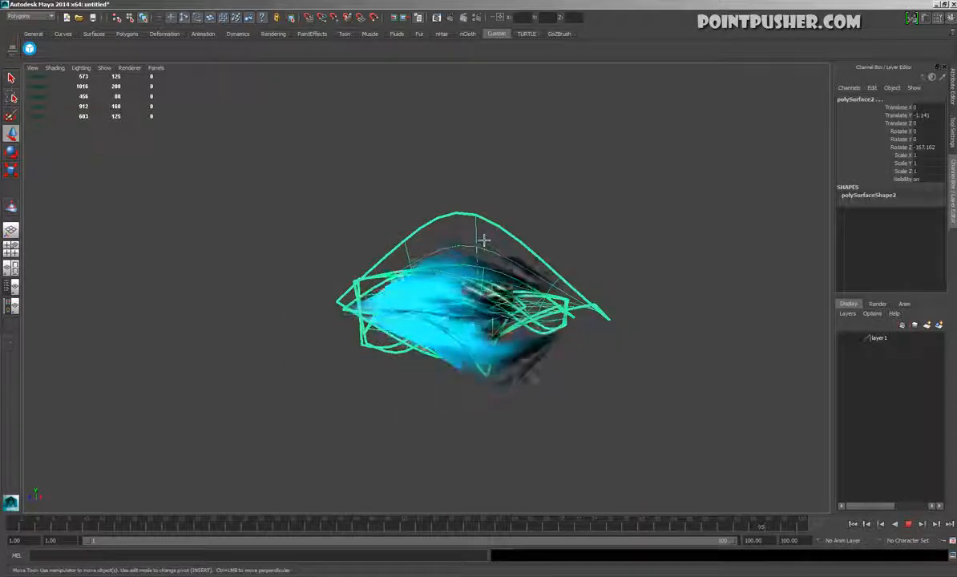
key(ctrl+h)
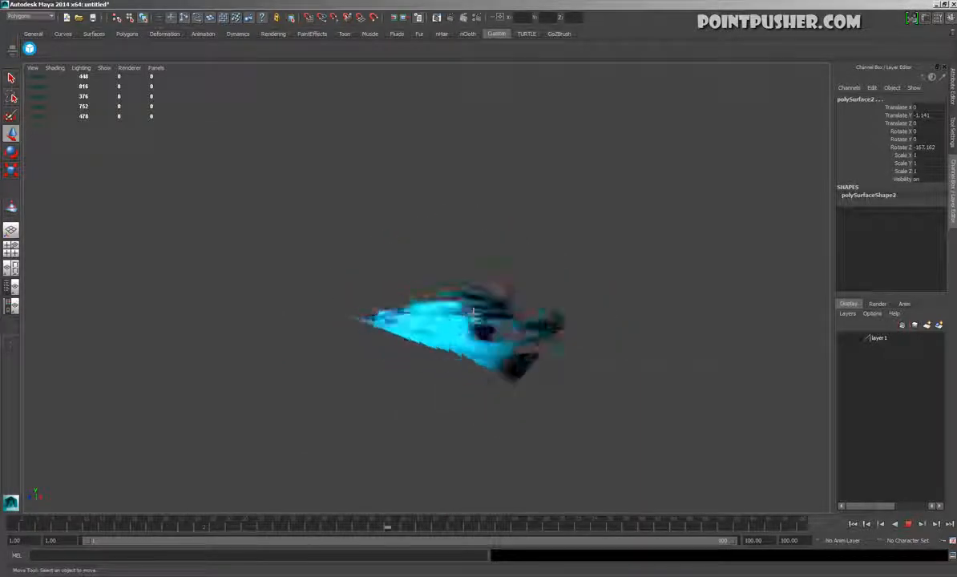
key(ctrl+z)
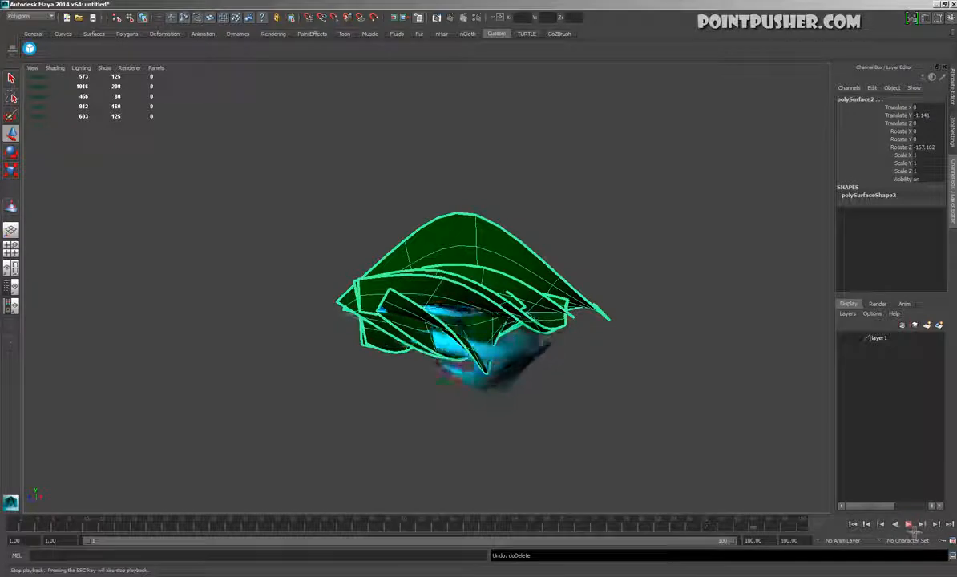
click(909, 524)
key(Delete)
Reset the remaining glow copy's Rotate Z to 0 and move it up to about Y 0.32
click(540, 366)
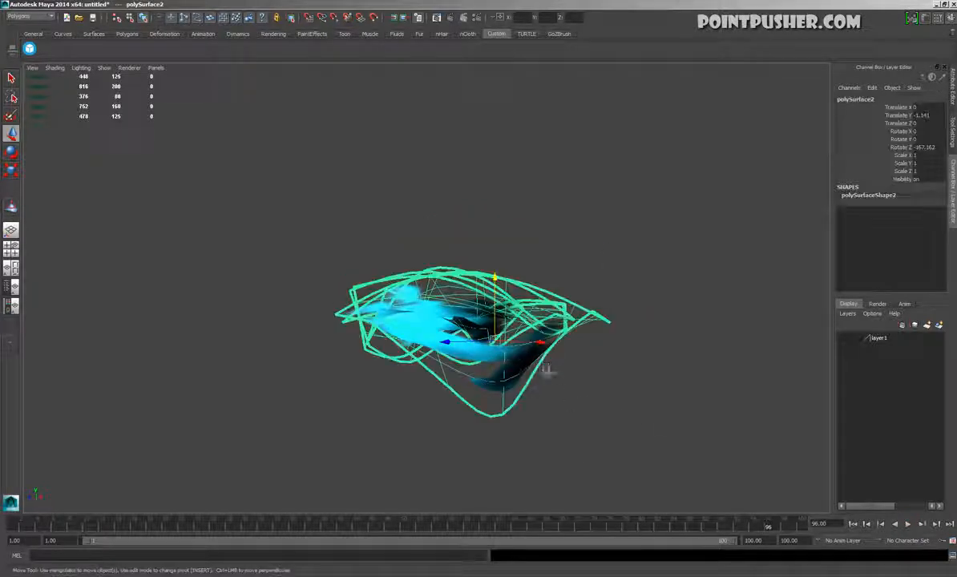
text(0)
key(Return)
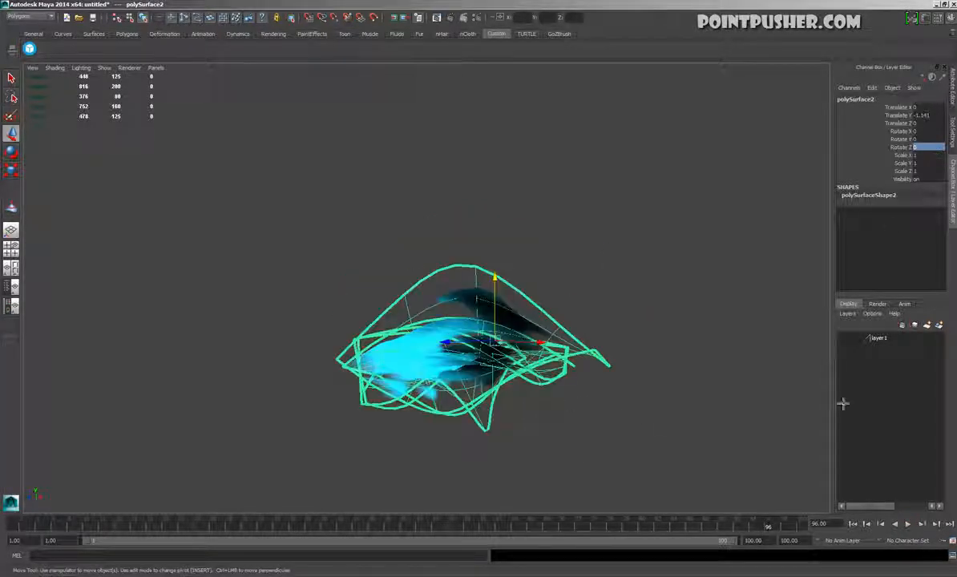
drag(501, 297, 501, 232)
Play the animation and examine the blade and glow together from several angles
click(909, 524)
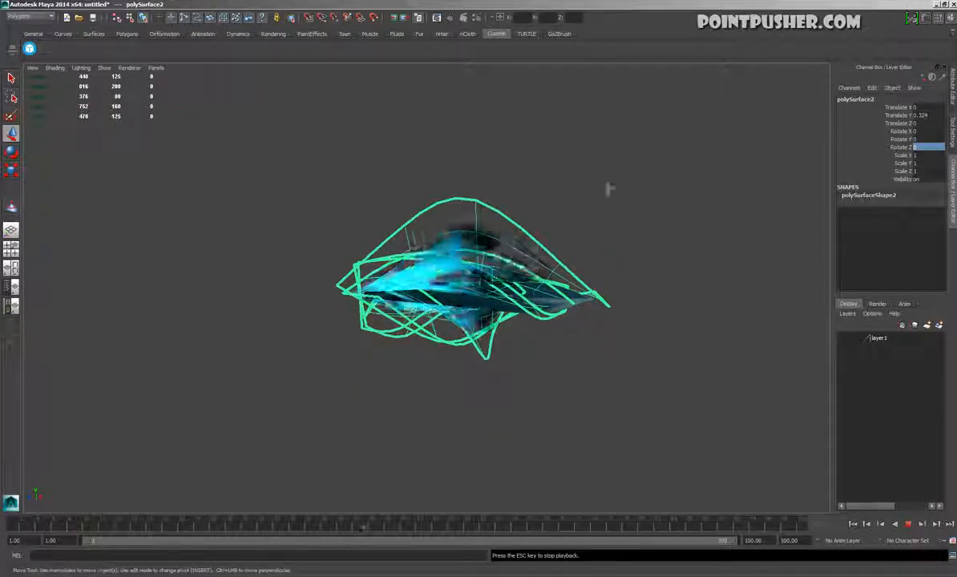
click(589, 352)
alt+drag(589, 354, 707, 375)
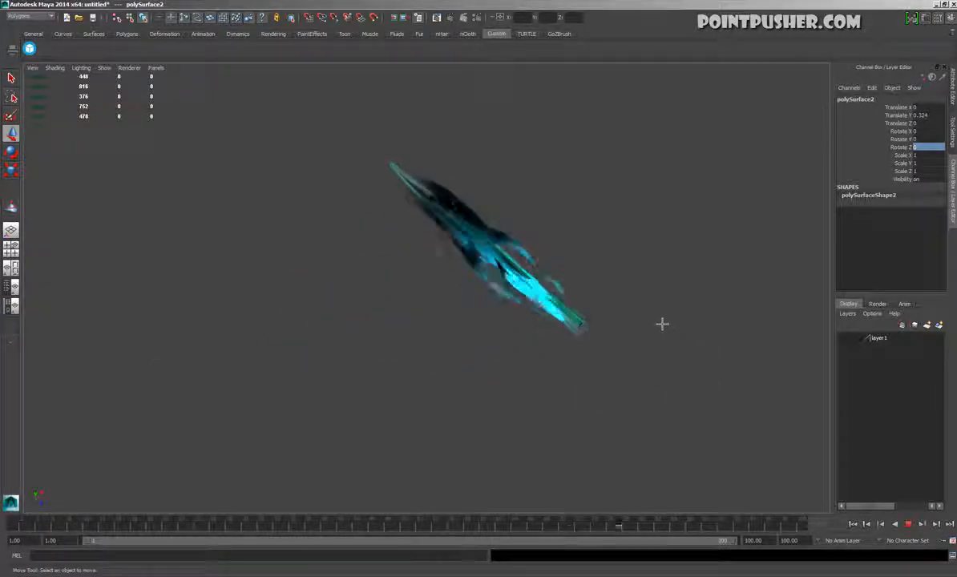
click(562, 331)
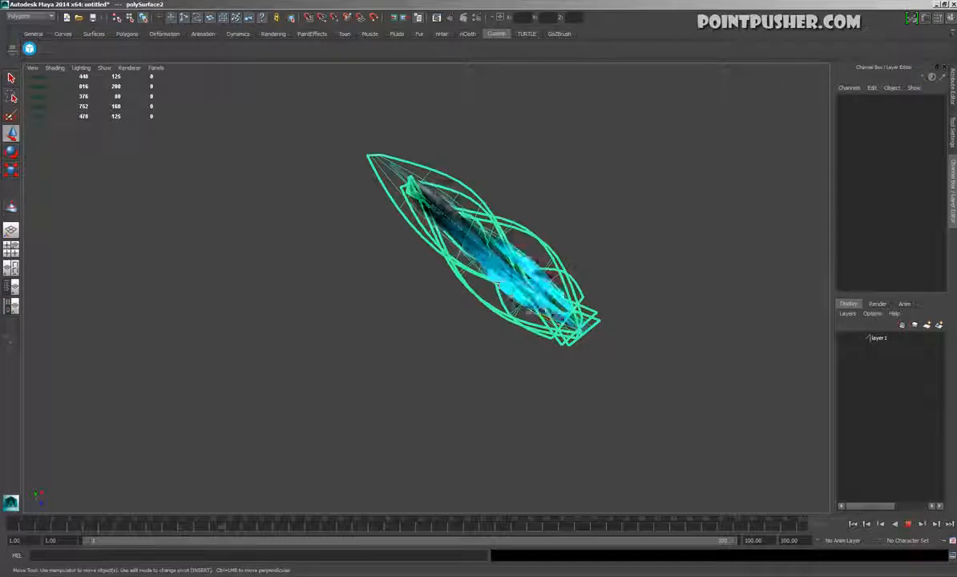
click(591, 210)
alt+drag(455, 416, 692, 476)
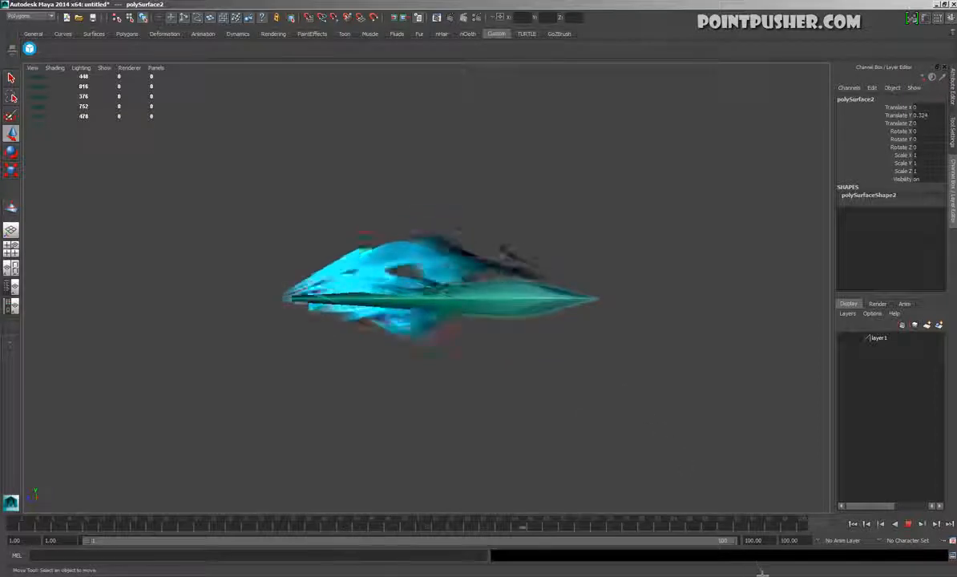